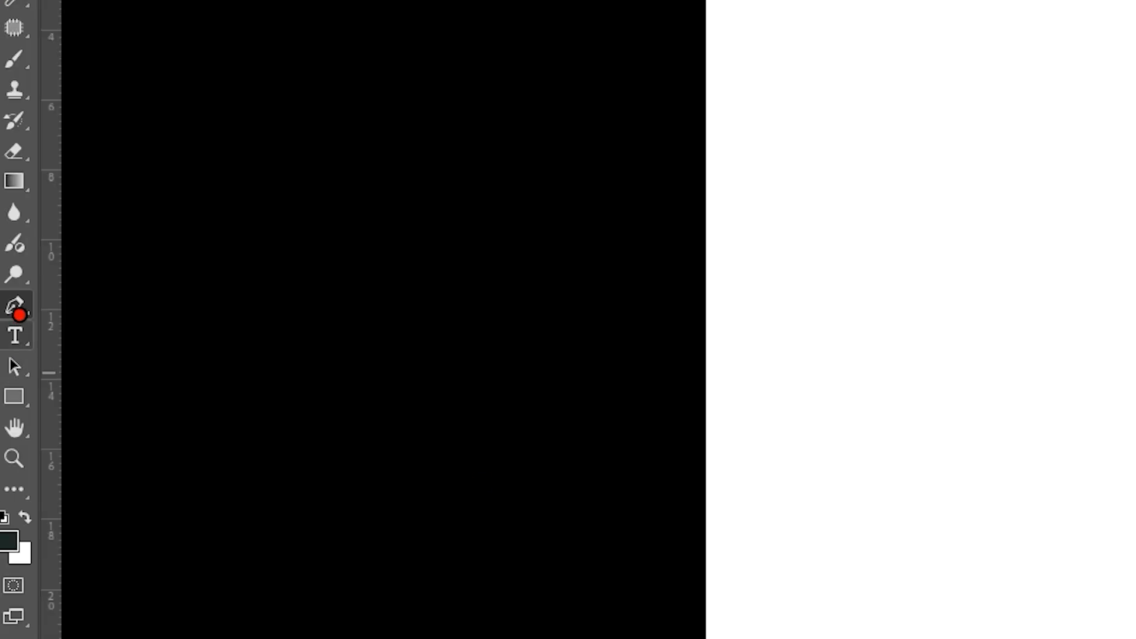
Draw a closed Pen path around the lower part of the page with a curved upper edge rising rightward, and convert it to a selection
left_click(11, 306)
left_click(122, 304)
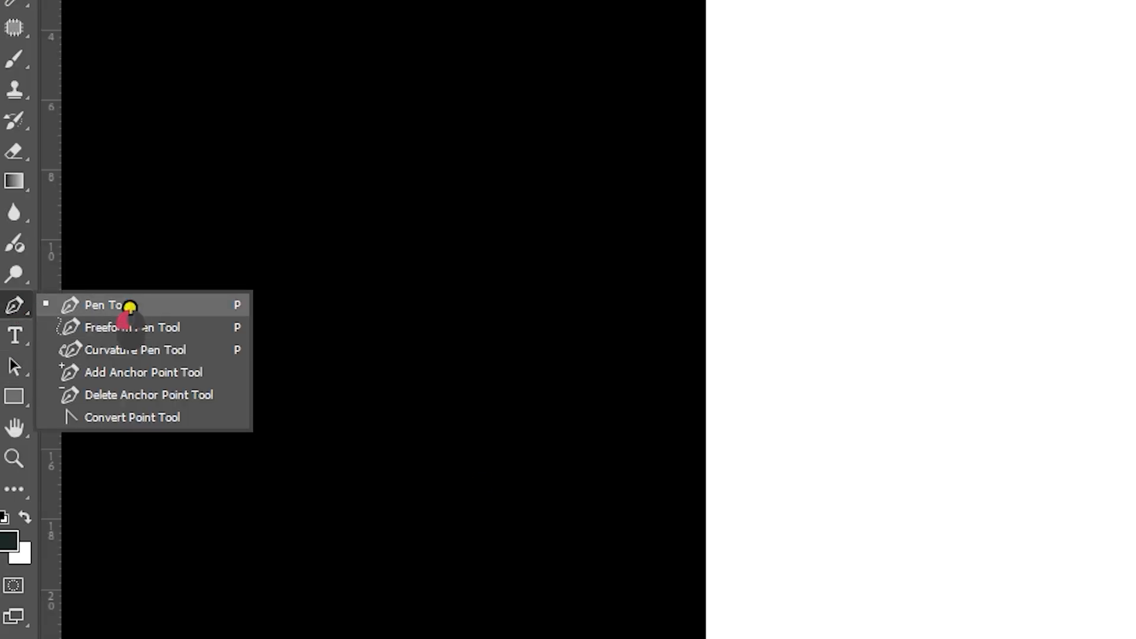
left_click(353, 468)
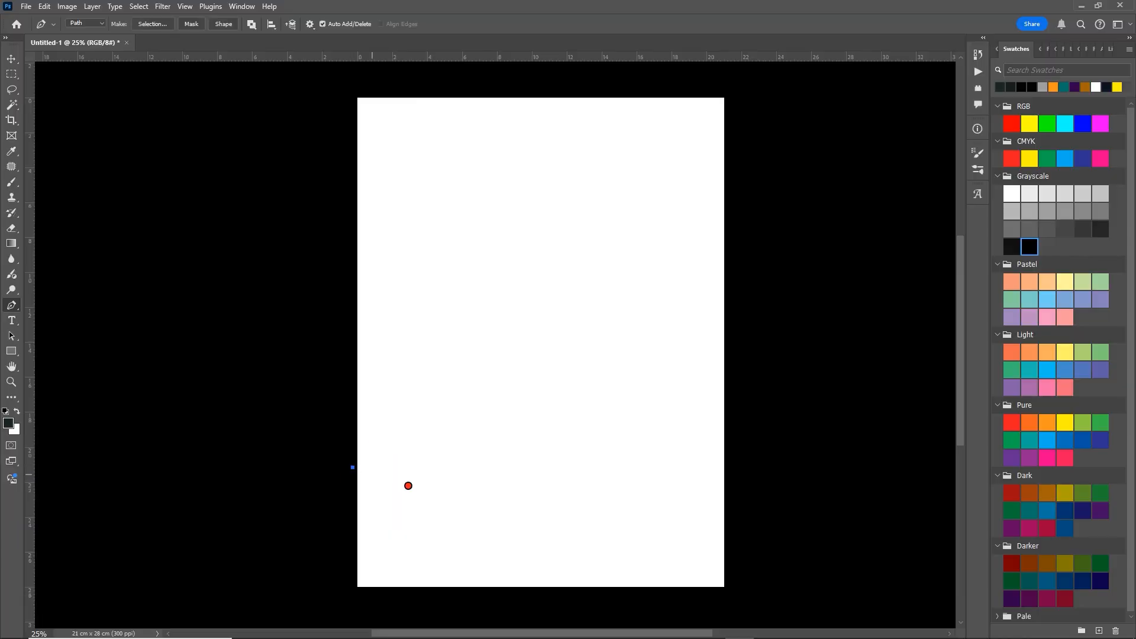
left_click_drag(728, 363, 858, 203)
left_click(756, 601)
left_click(340, 609)
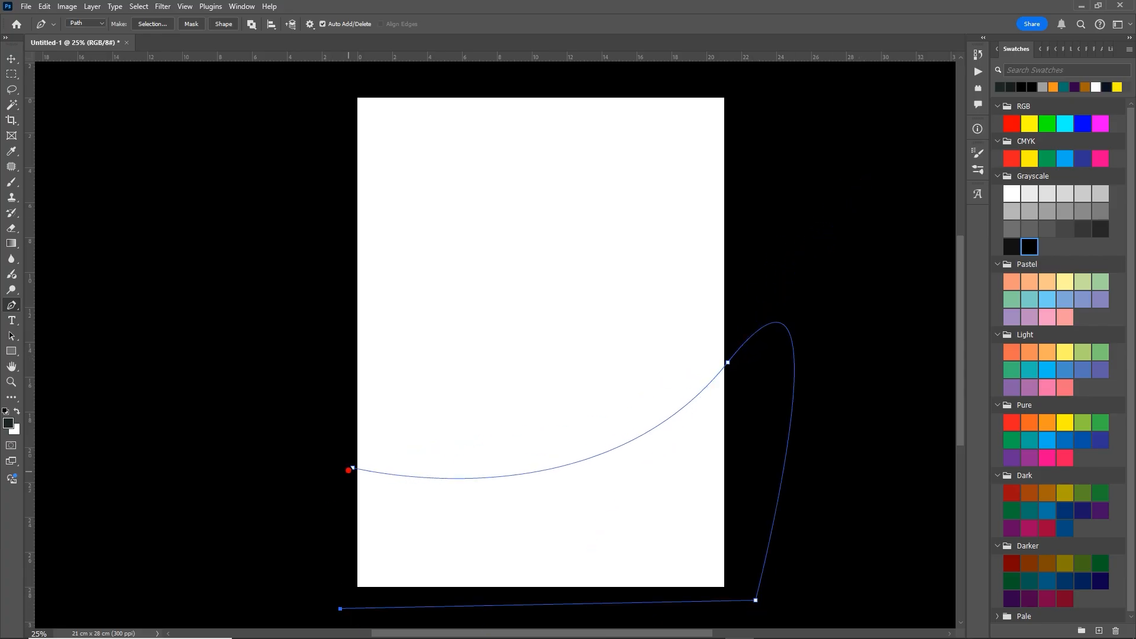
left_click(353, 468)
key("ctrl+Return")
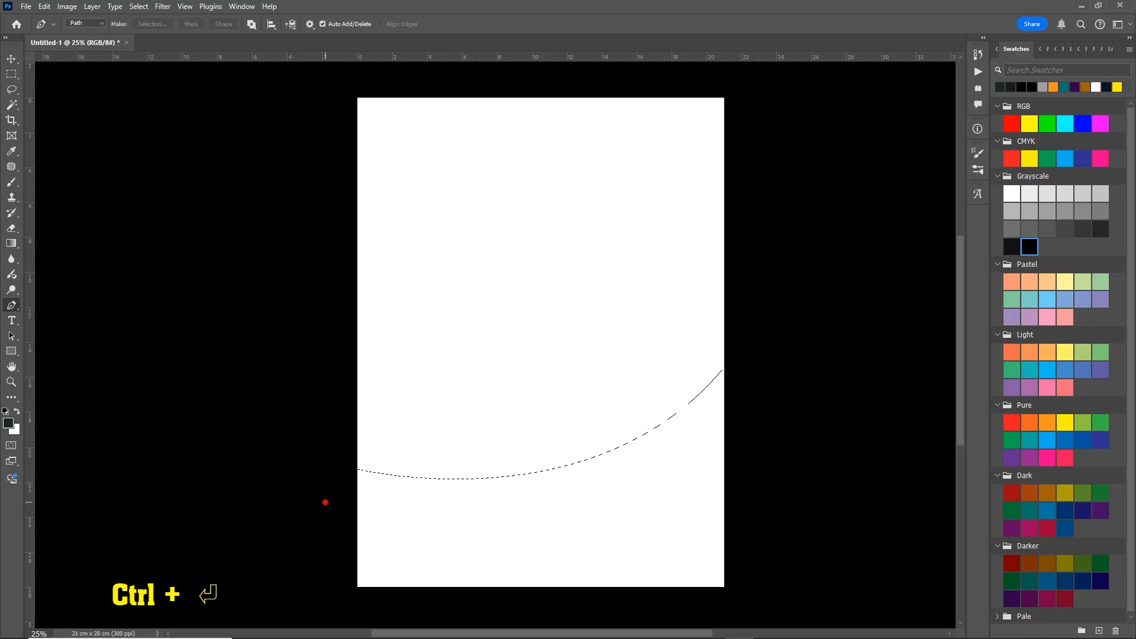
Fill the curved selection with a dark grey Grayscale swatch on a new layer and deselect
key("F7")
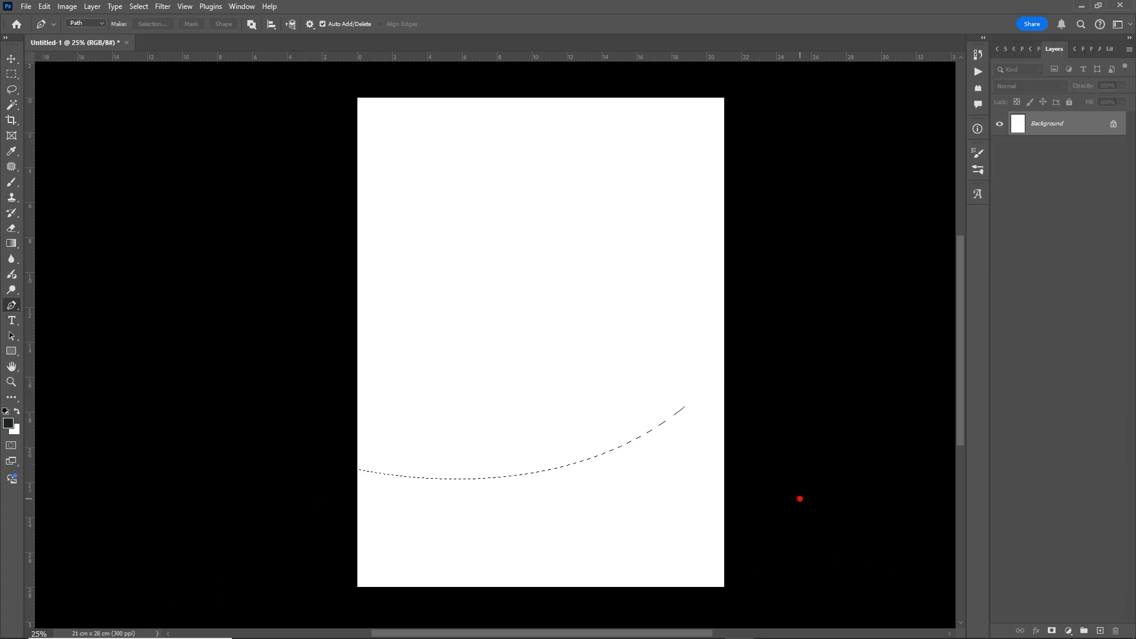
key("shift+ctrl+n")
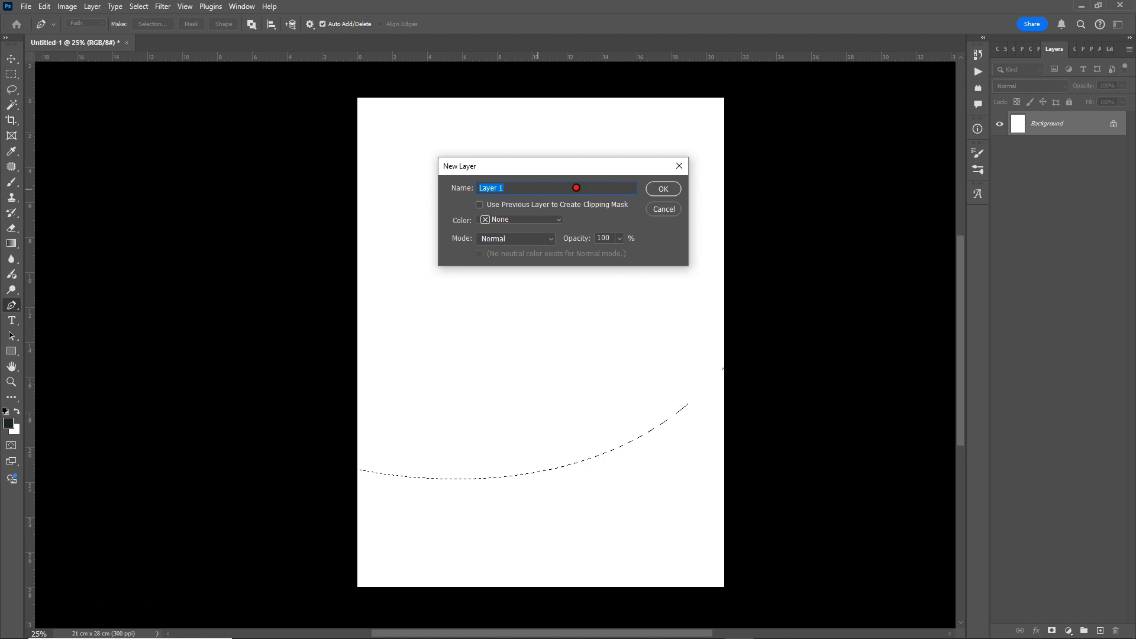
left_click(664, 189)
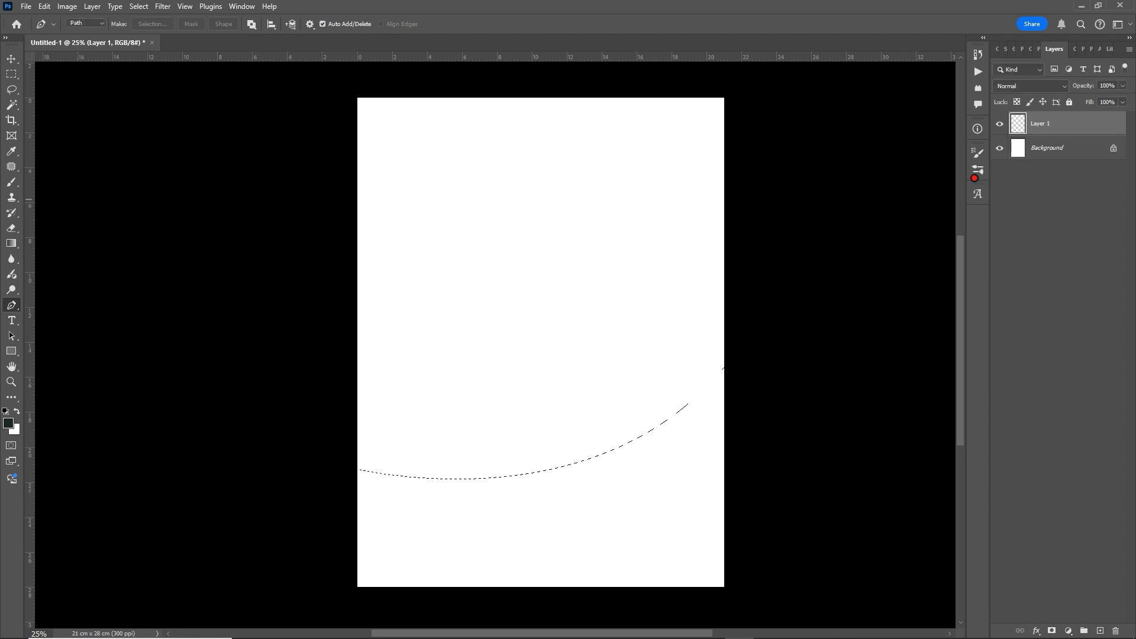
key("F6")
left_click(1022, 49)
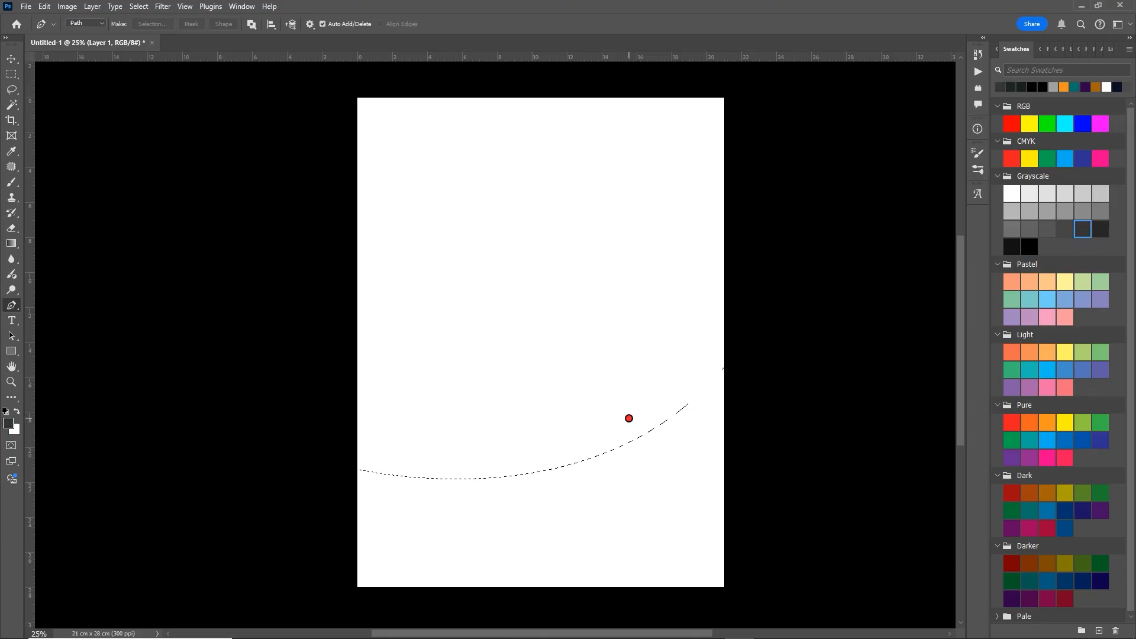
key("alt+Delete")
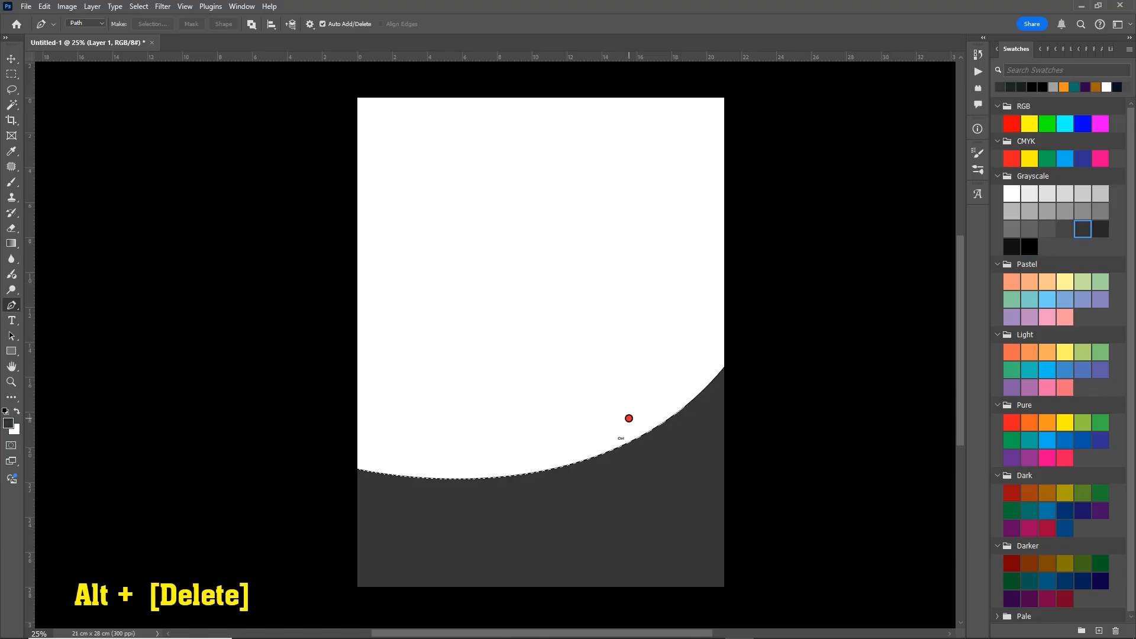
key("ctrl+d")
key("v")
Duplicate the dark grey curved shape's layer and place the copy beneath the original
key("space")
left_click_drag(616, 473, 601, 442)
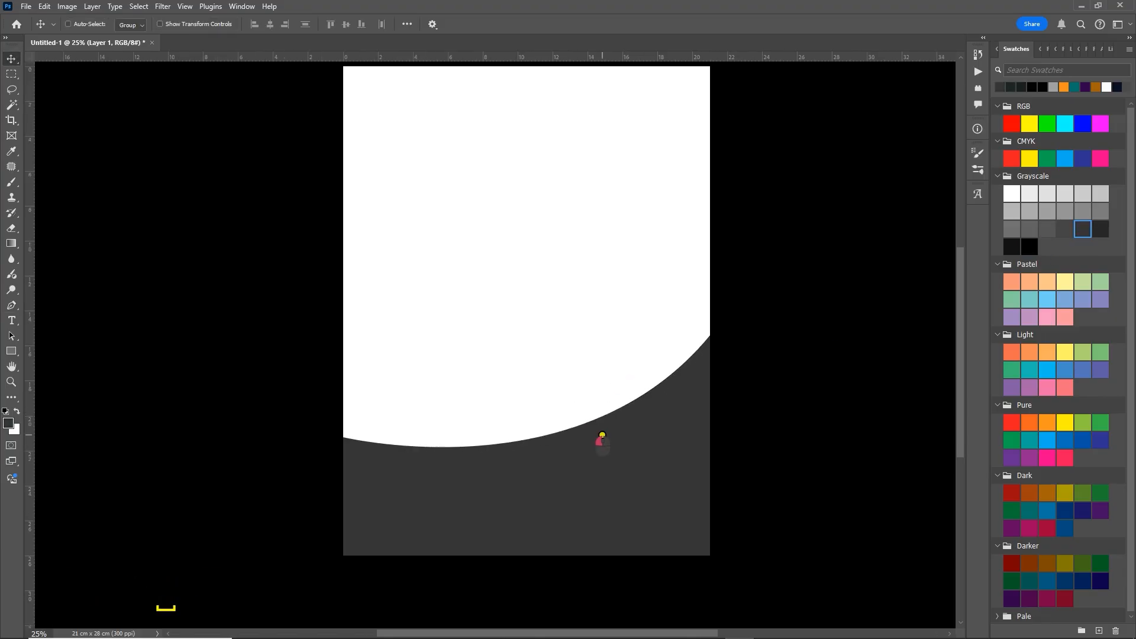
right_click(616, 442)
left_click(628, 447)
key("ctrl")
key("ctrl+j")
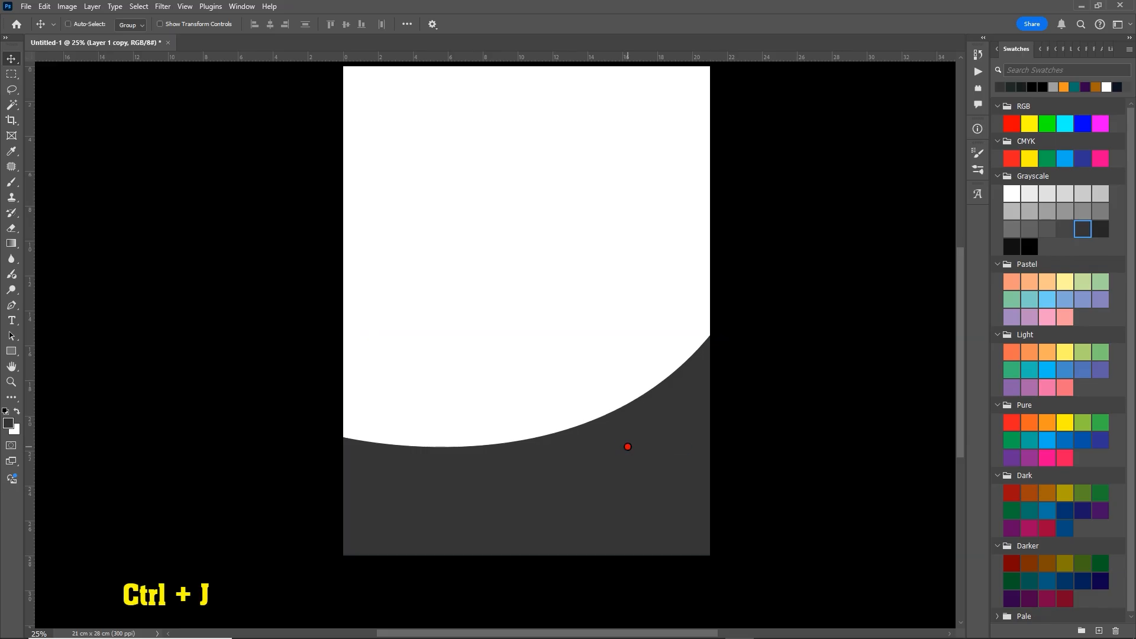
key("ctrl")
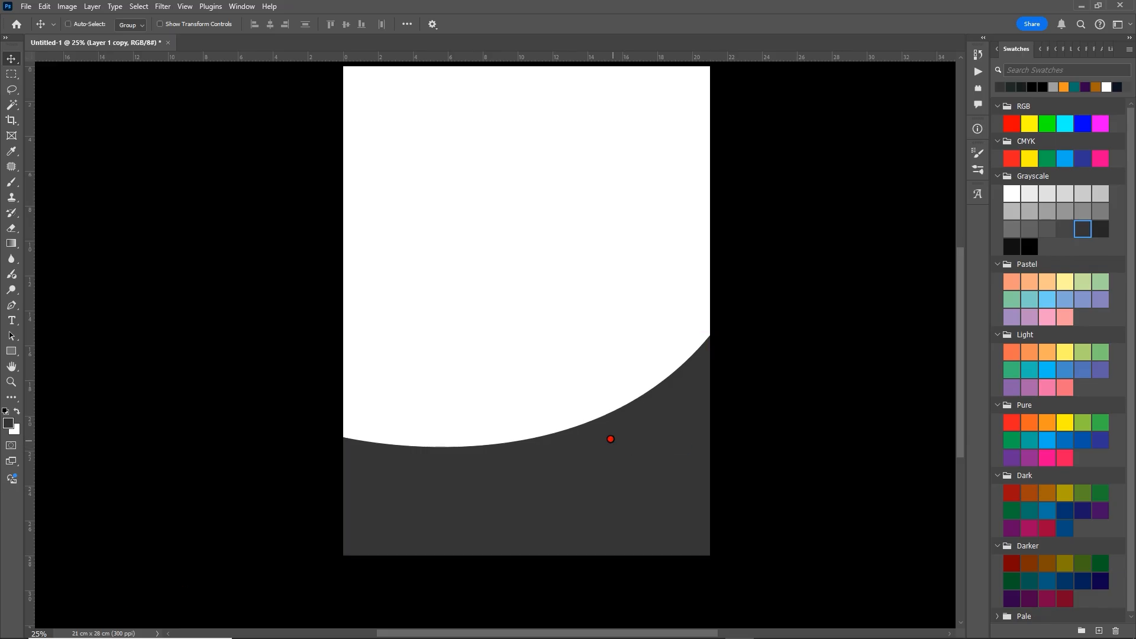
key("F7")
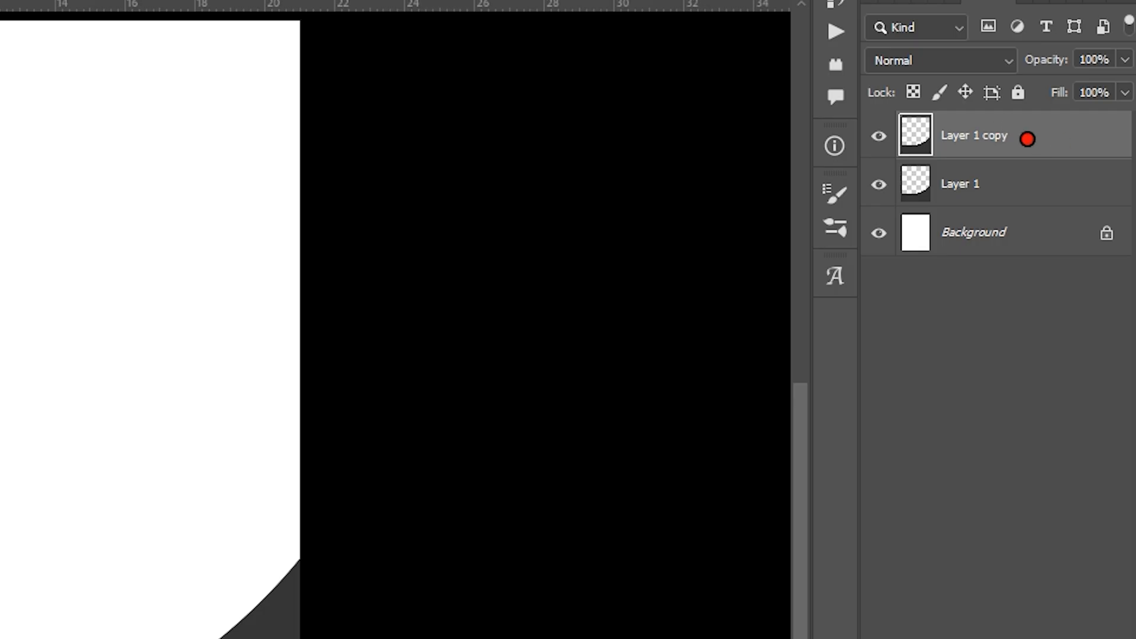
left_click_drag(1028, 138, 1028, 196)
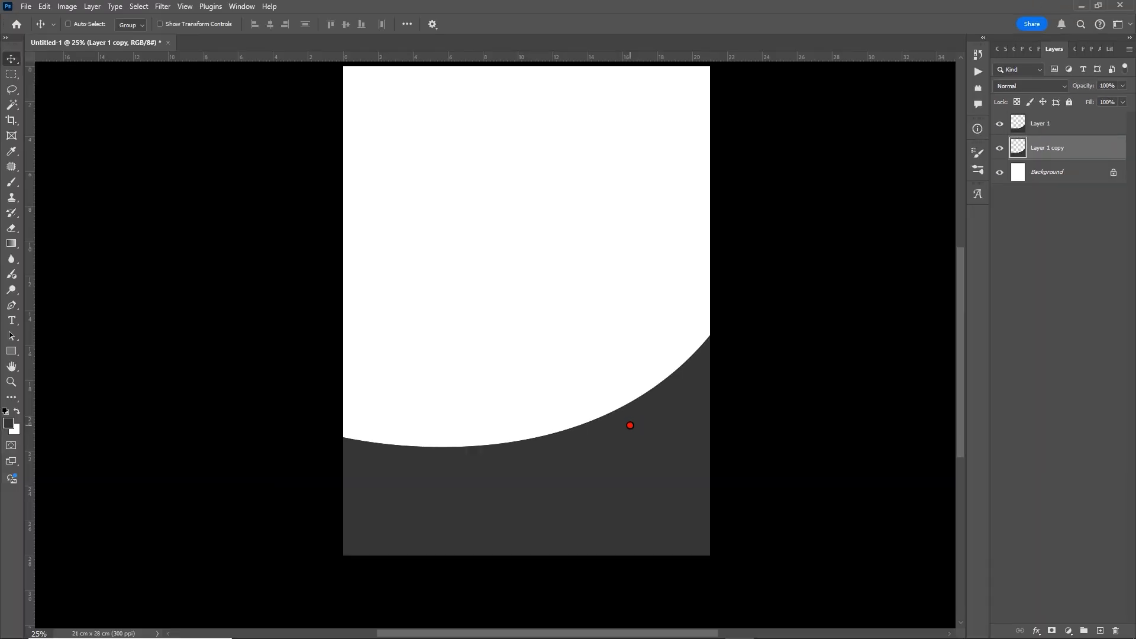
Recolour the duplicated curved shape with a medium grey Grayscale swatch, preserving its transparent areas
key("ctrl")
left_click(1005, 49)
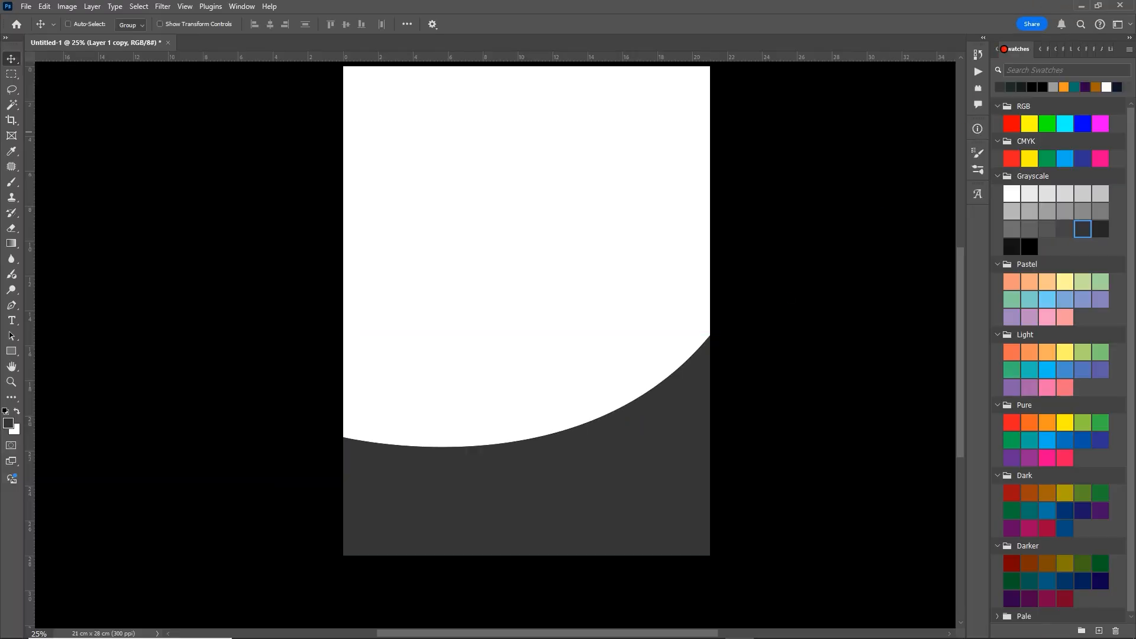
left_click(1049, 212)
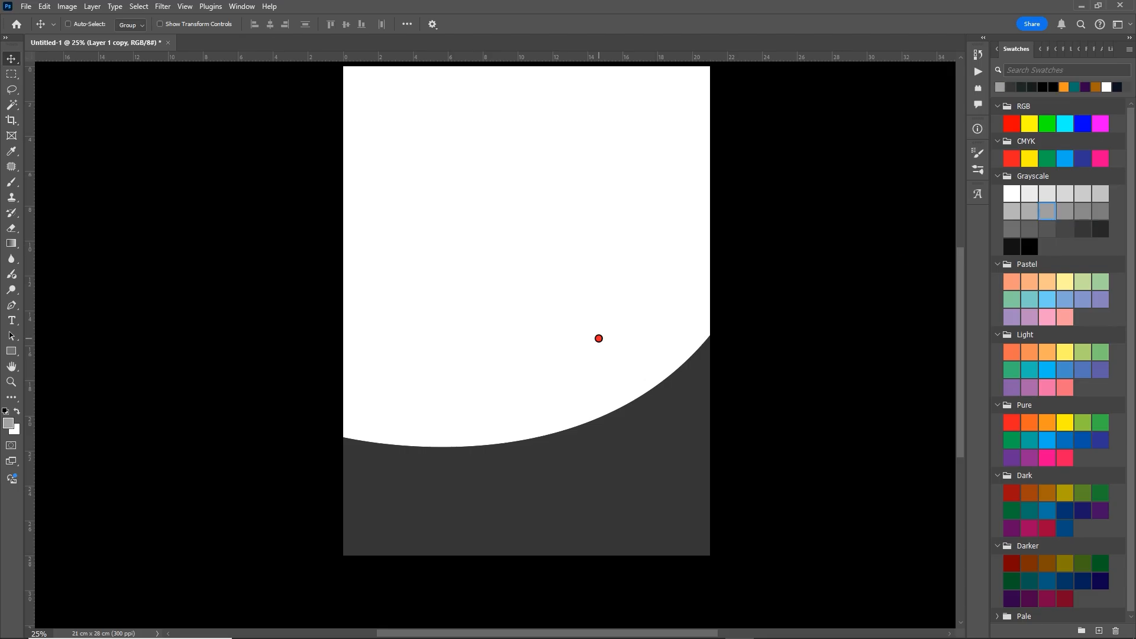
key("alt+shift")
key("shift+alt+Delete")
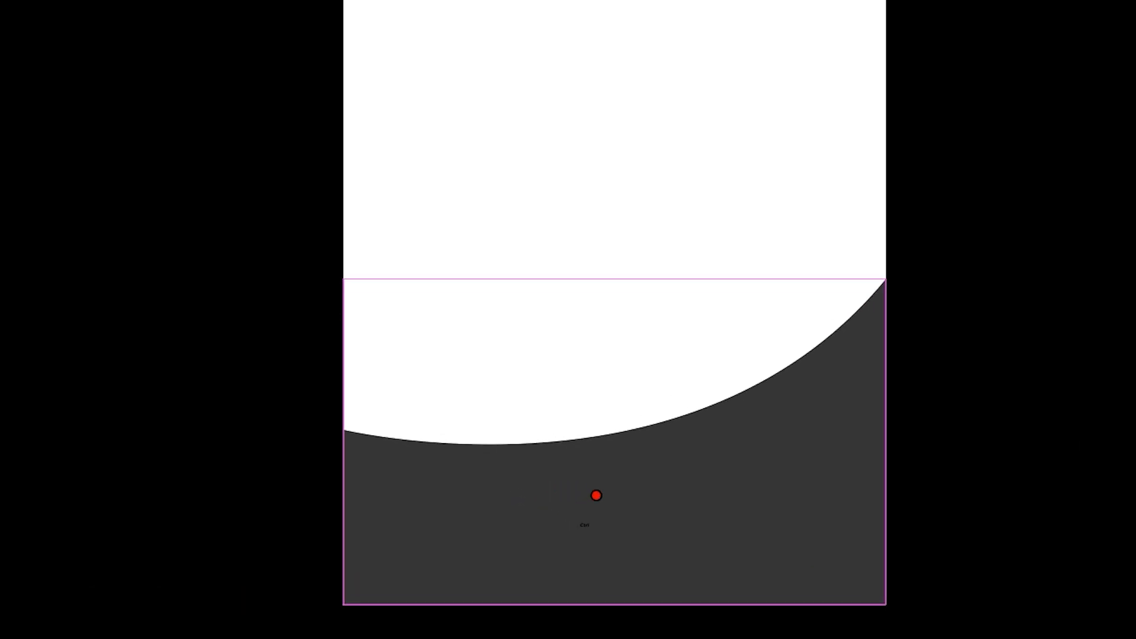
Skew the medium grey copy vertically by about 2.49 degrees, raising its left side above the dark shape's edge
key("ctrl+t")
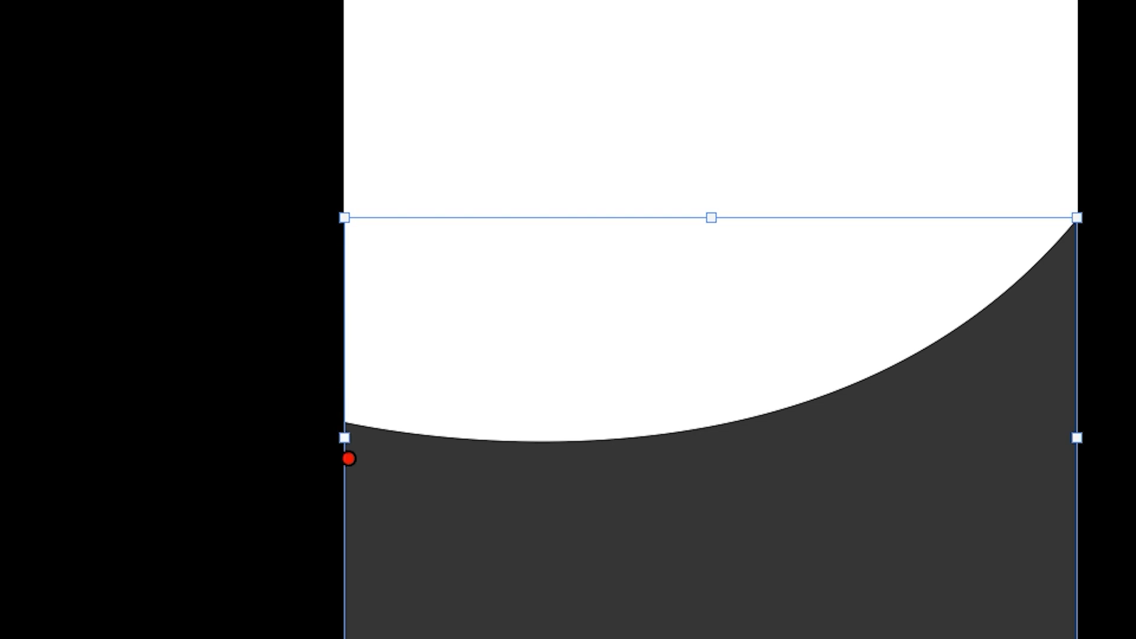
left_click_drag(350, 437, 348, 406)
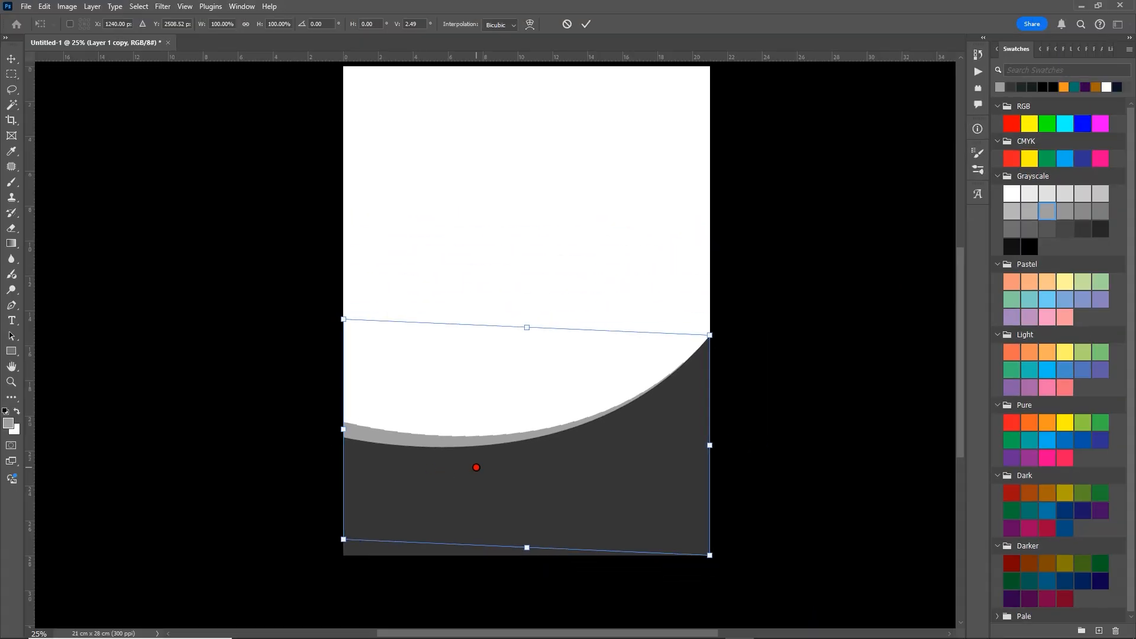
double_click(495, 460)
Make a rectangular marquee selection about 7.83 cm wide and 28 cm high along the page's right edge
scroll(585, 408, "down", 2)
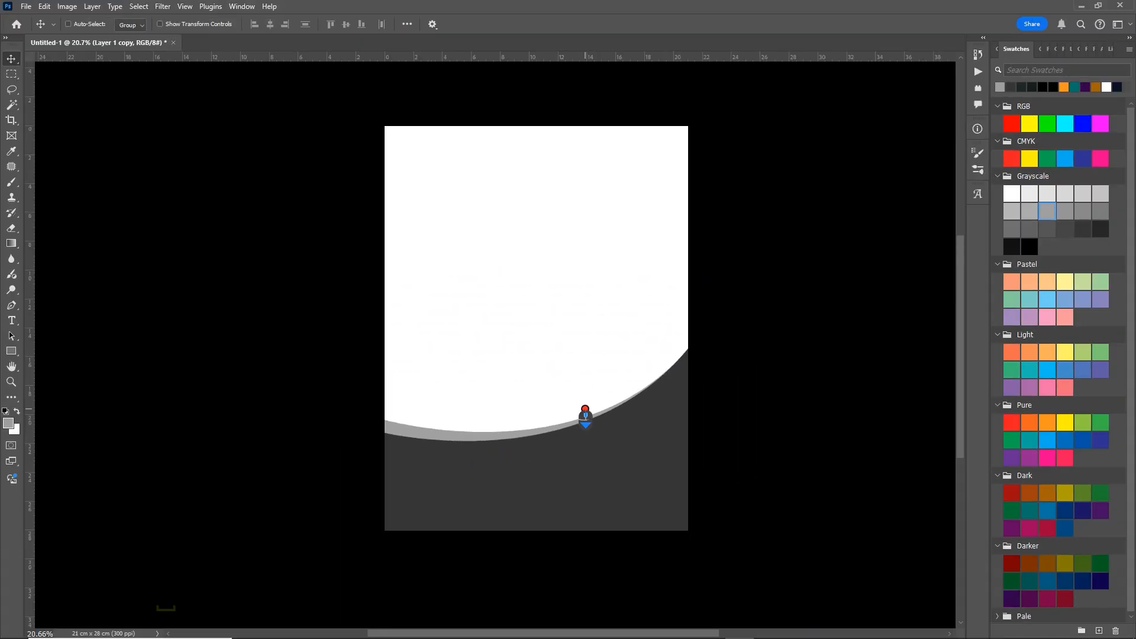
left_click_drag(584, 374, 588, 378)
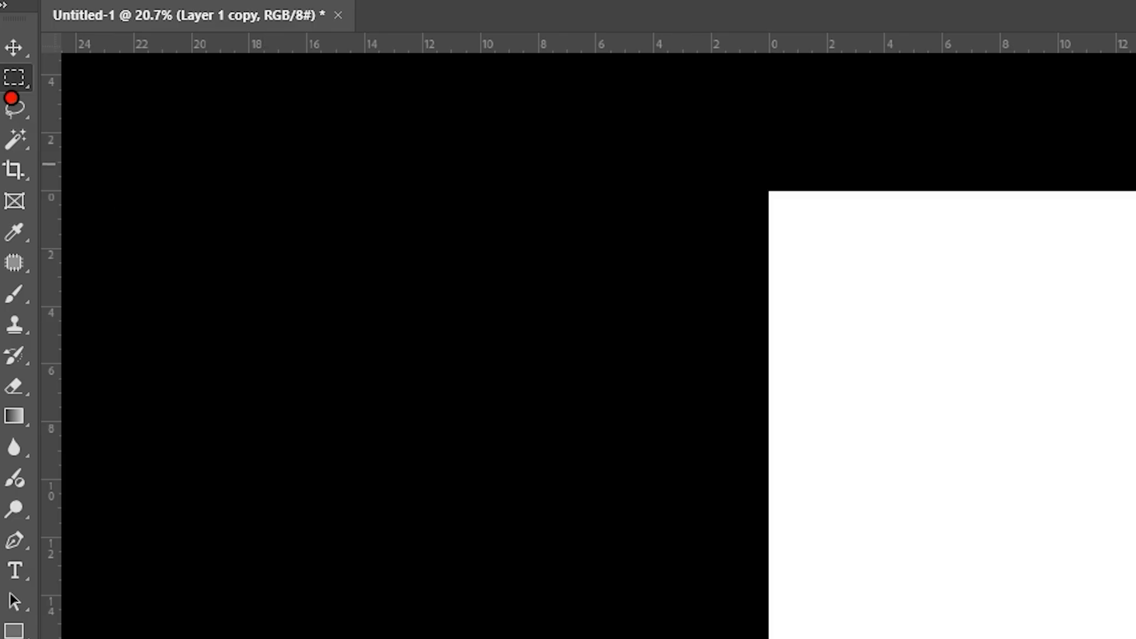
left_click(11, 74)
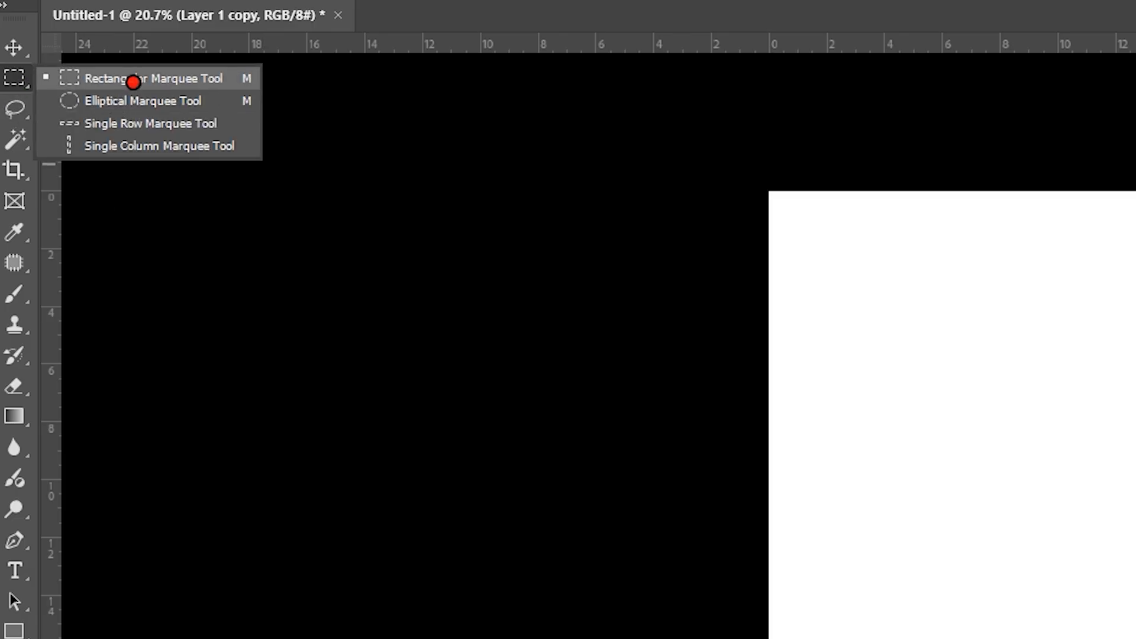
key("m")
left_click_drag(692, 131, 580, 561)
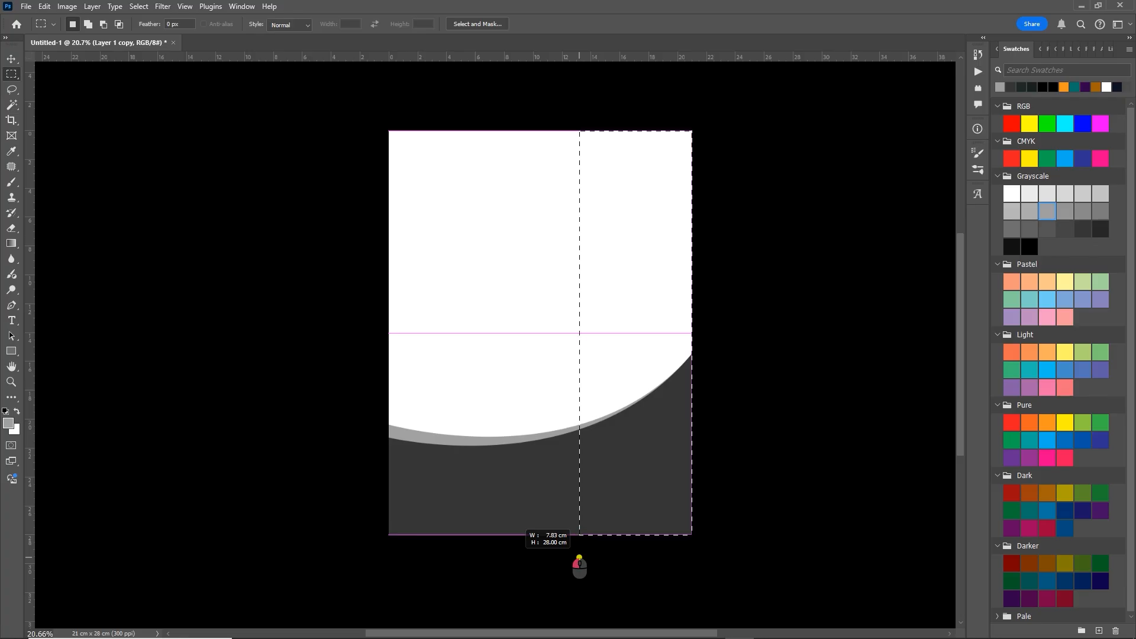
left_click_drag(580, 563, 579, 562)
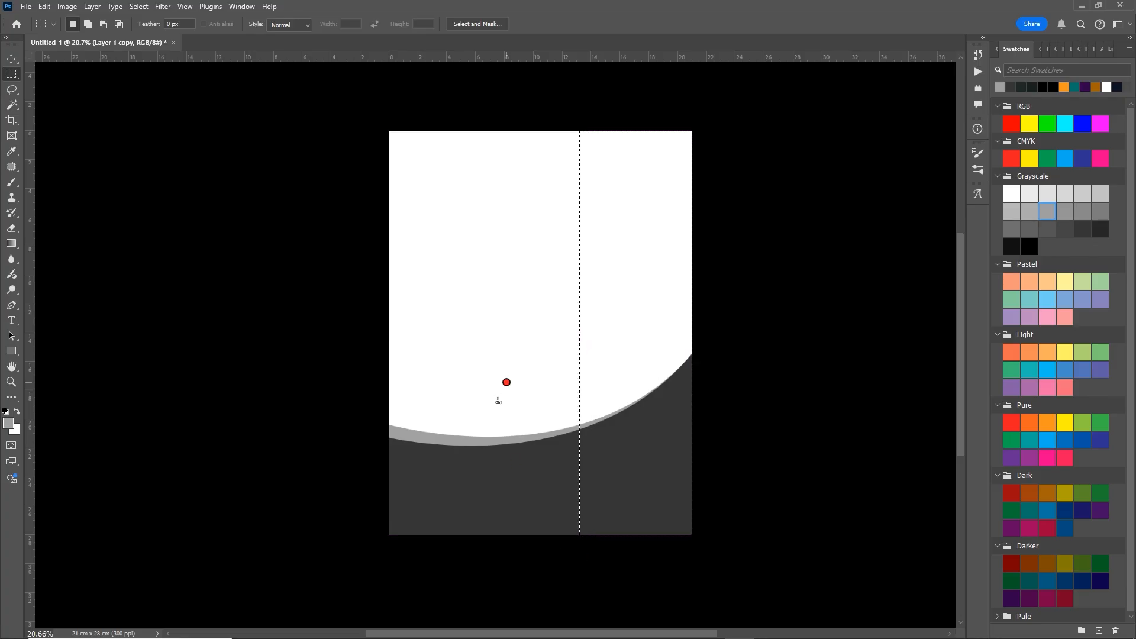
Fill the rectangular selection with a light grey Grayscale swatch on a new layer and deselect
key("ctrl+shift+n")
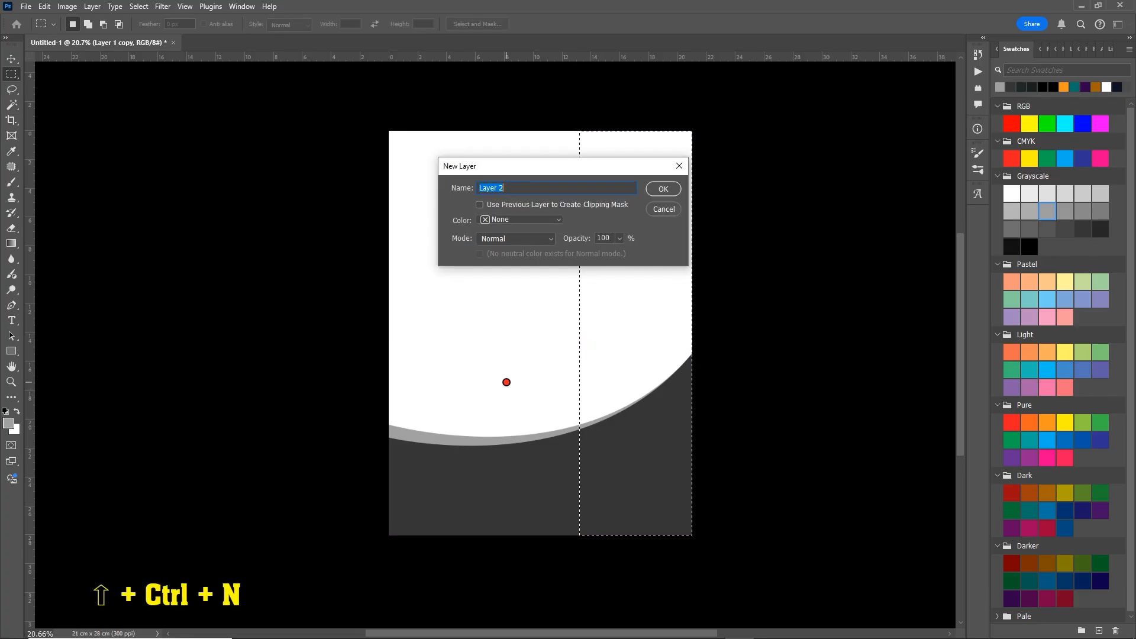
key("Return")
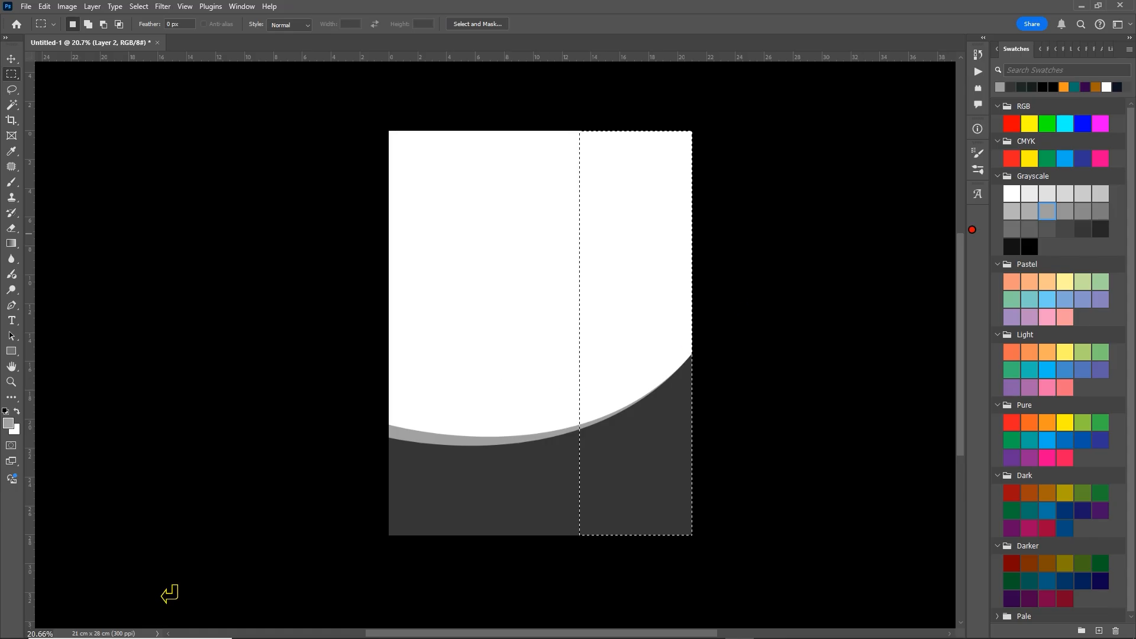
left_click(1012, 212)
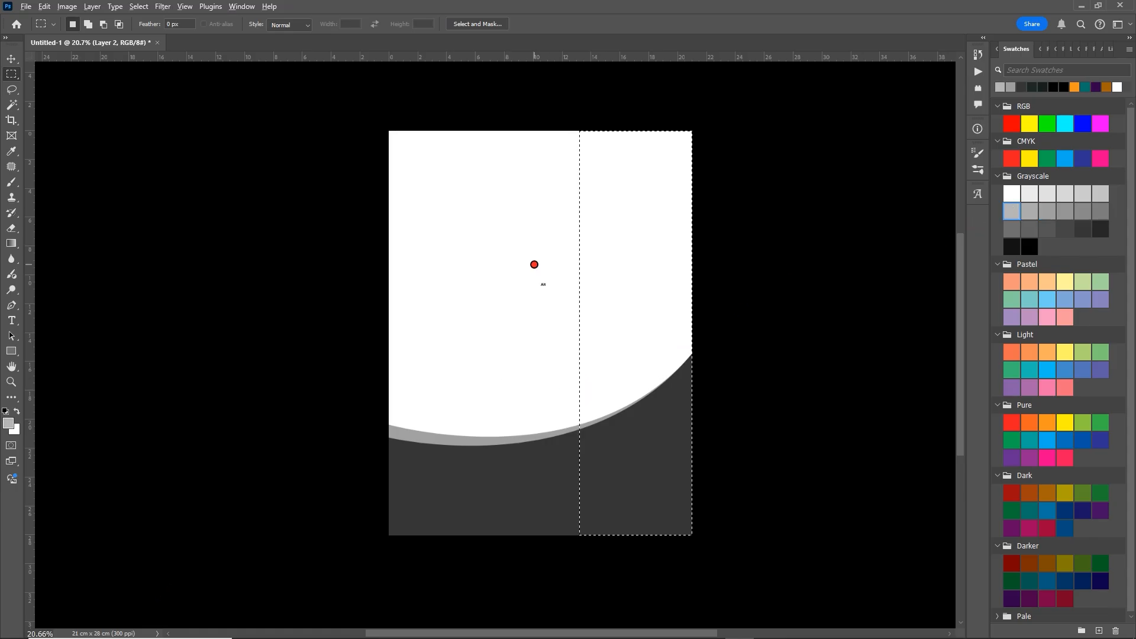
key("alt+Delete")
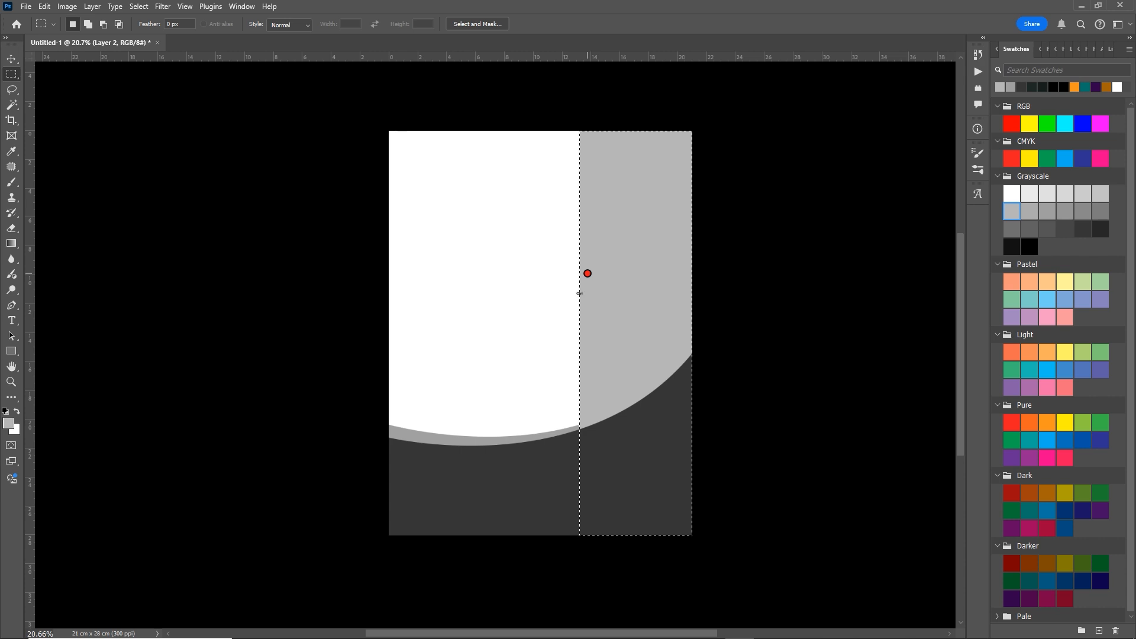
key("ctrl+d")
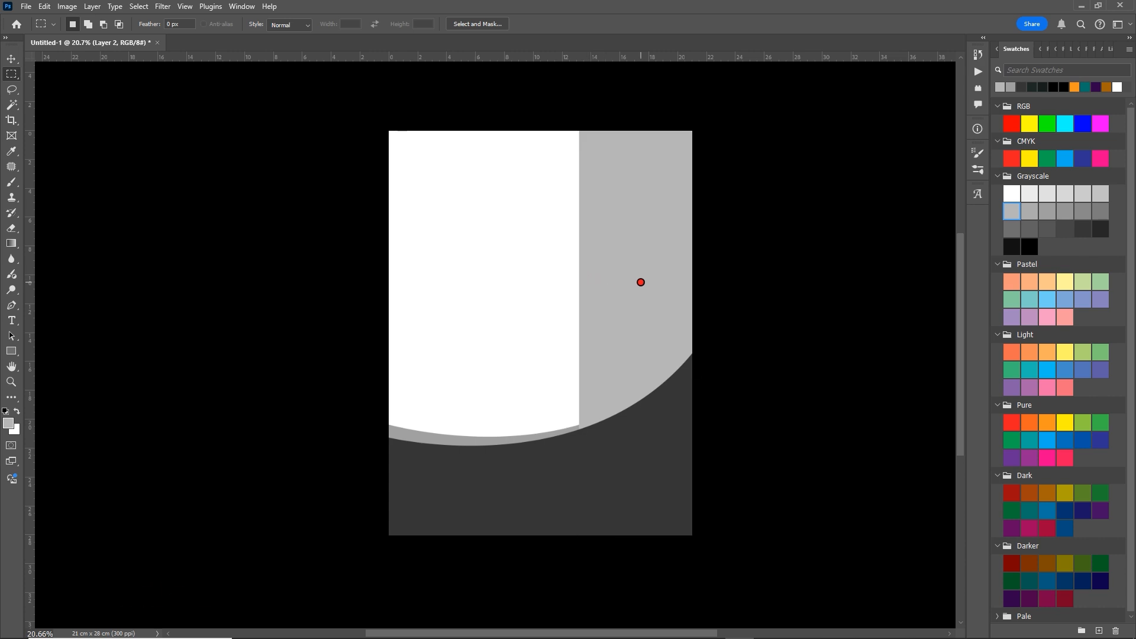
Move the light grey rectangle's layer below the medium grey curve's layer, just above the Background
key("F7")
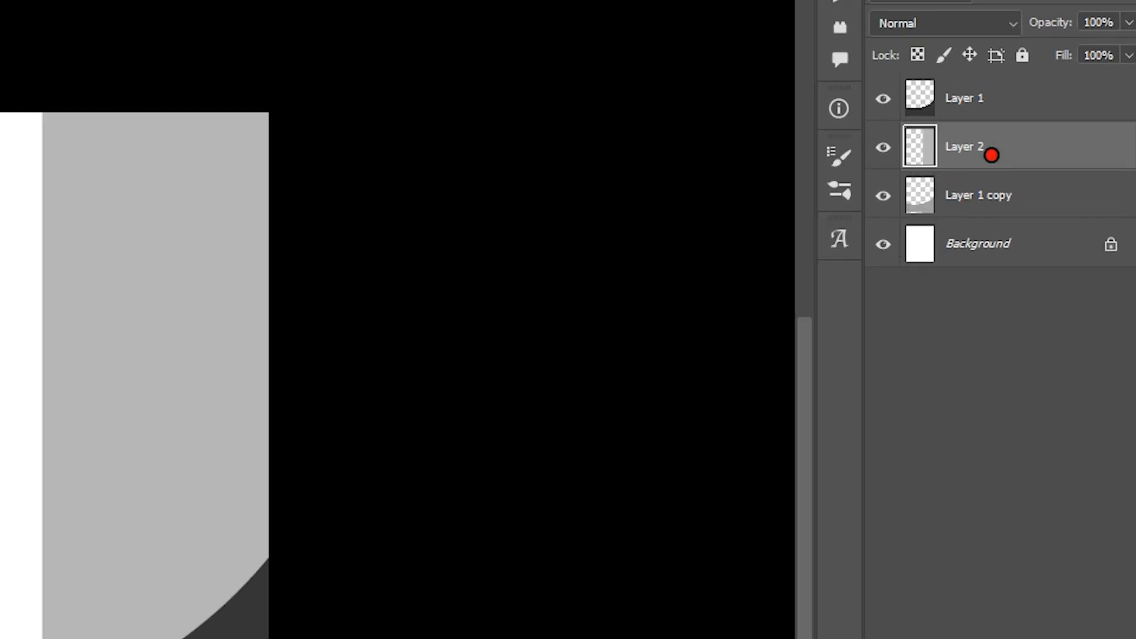
left_click_drag(1044, 145, 1040, 211)
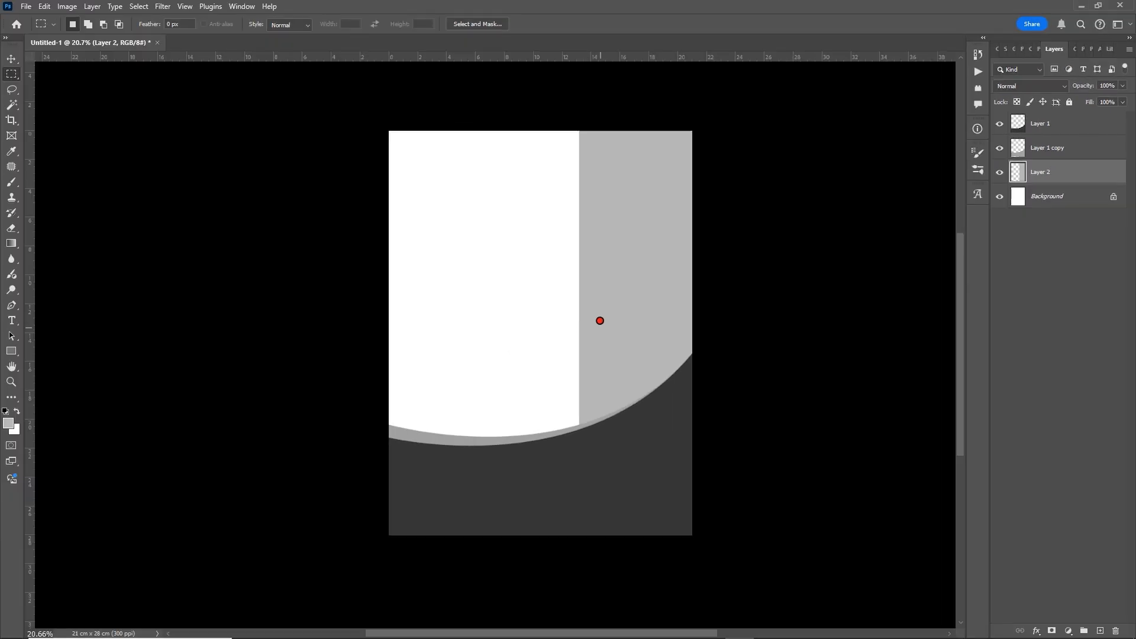
key("v")
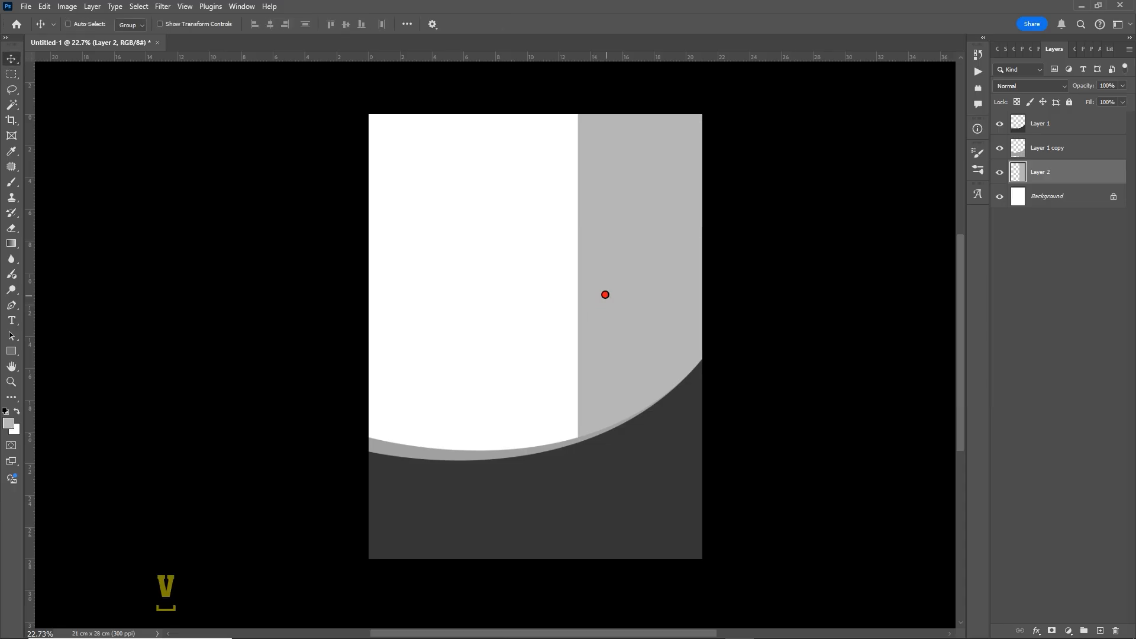
Draw a black triangle shape about 8.45 cm wide and 6.87 cm high across the curve and round its corners to about 107 px
mouse_move(606, 295)
left_mouse_down()
mouse_move(595, 290)
mouse_move(615, 301)
left_mouse_up()
key("space")
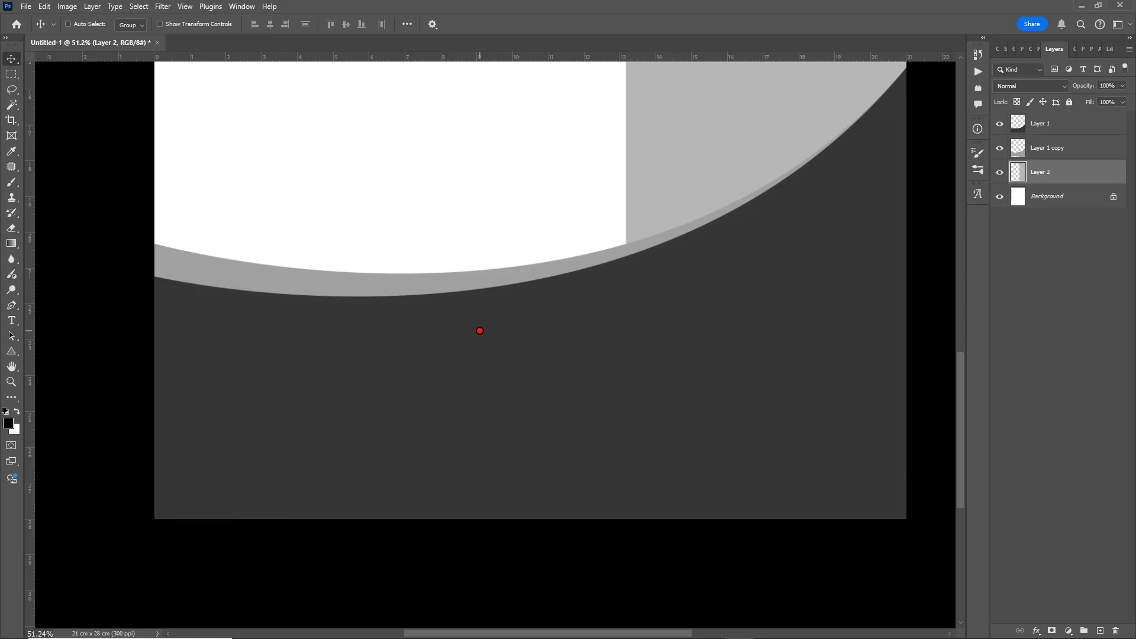
scroll(480, 331, "down", 1)
scroll(480, 331, "up", 1)
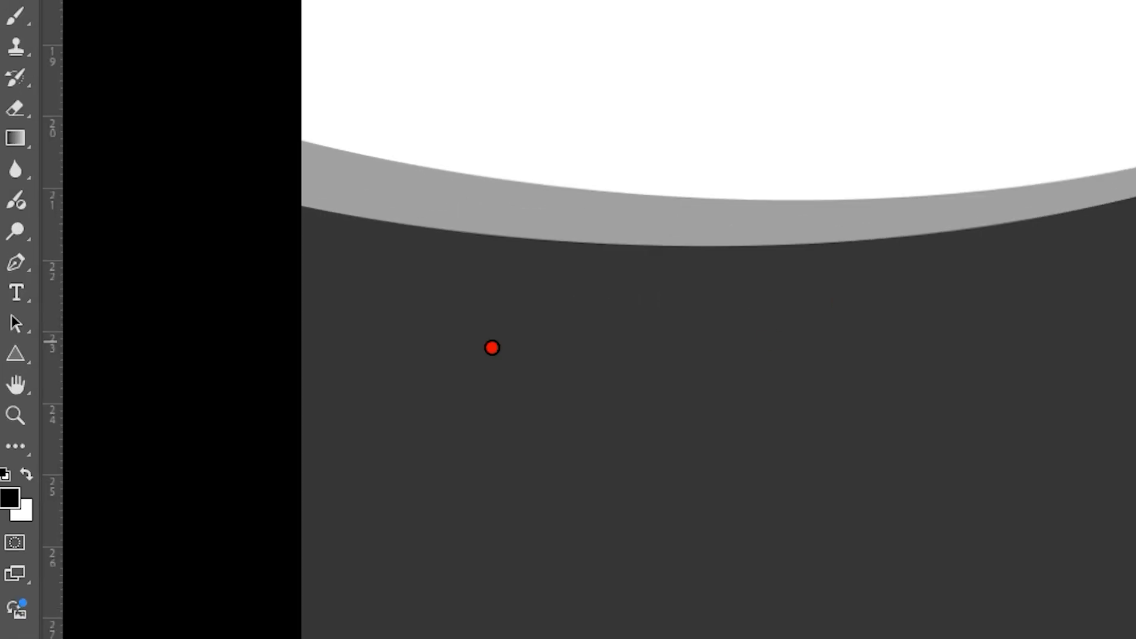
left_click(15, 351)
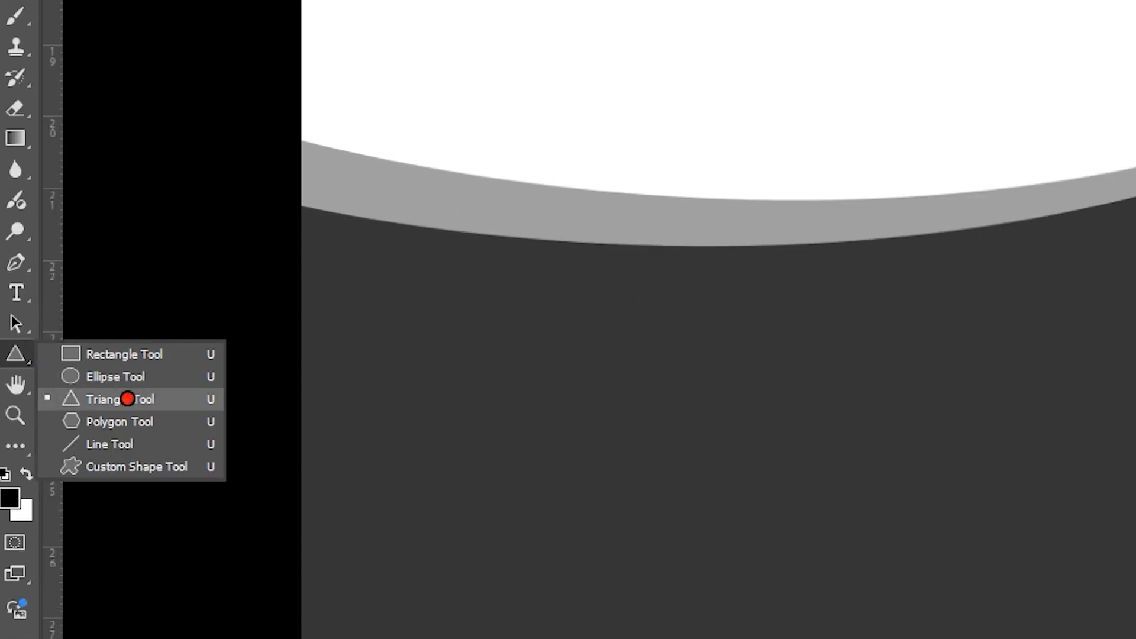
left_click(142, 400)
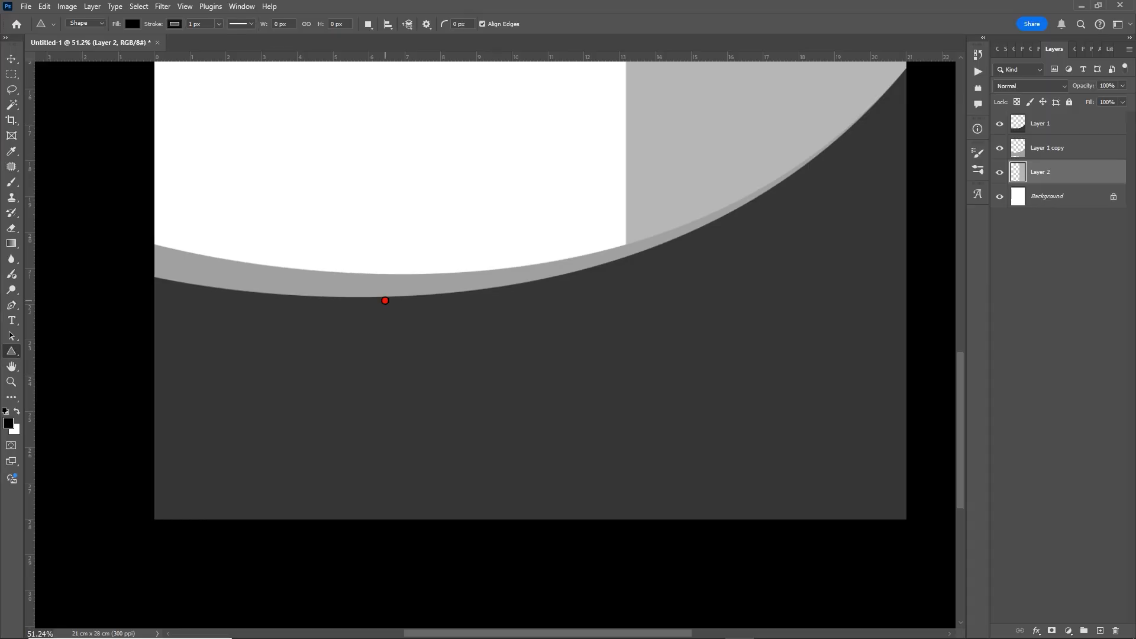
left_click_drag(373, 186, 674, 432)
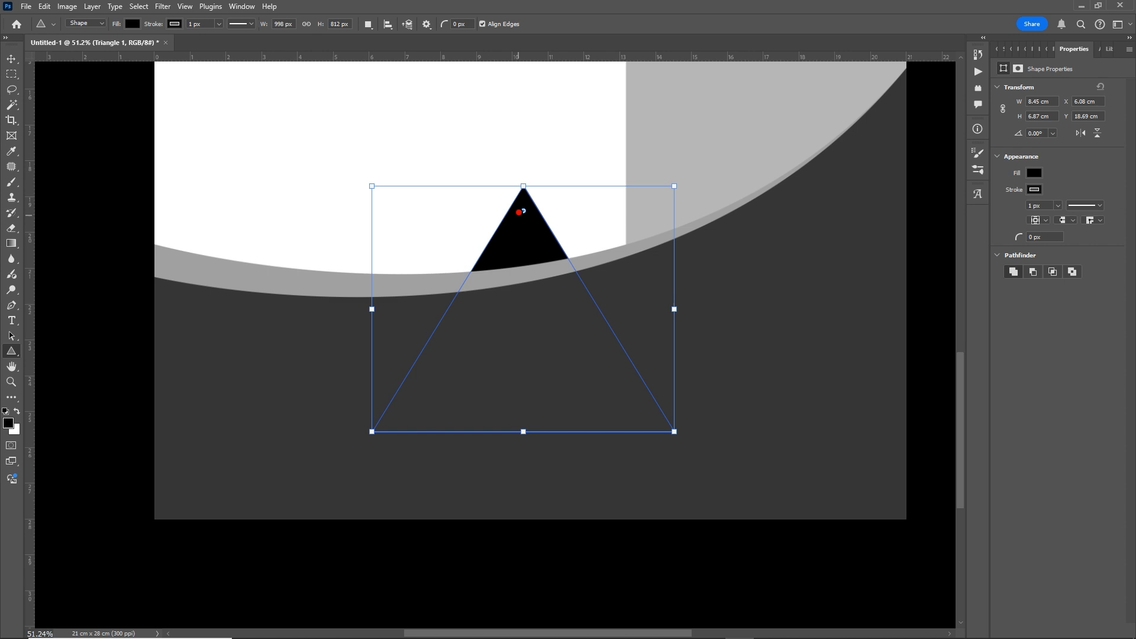
left_click_drag(524, 212, 528, 255)
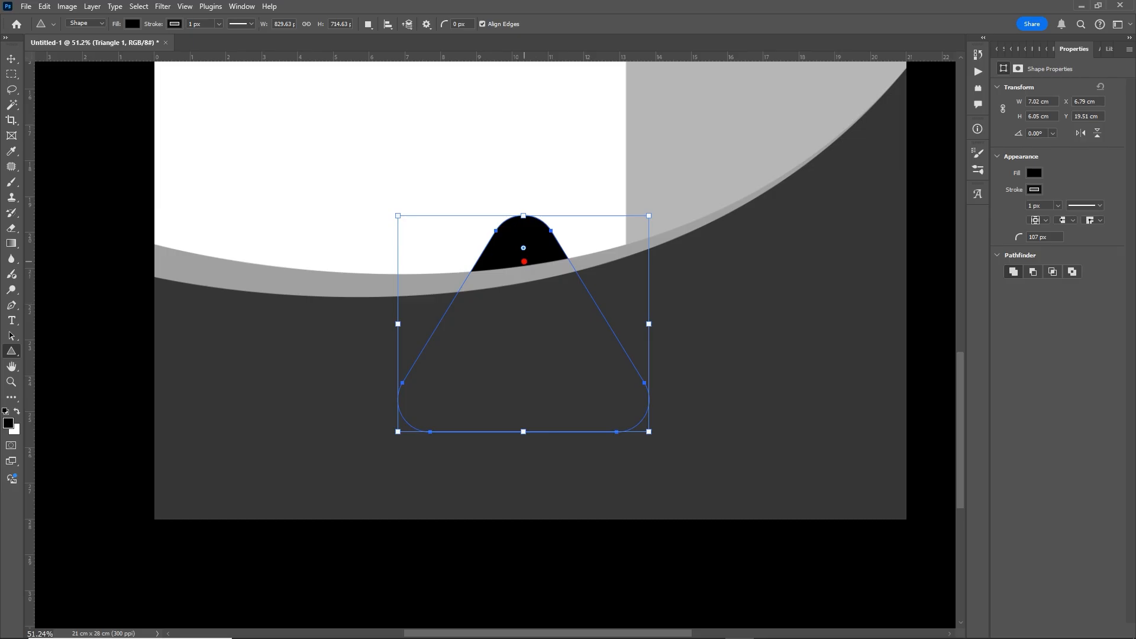
Convert the rounded triangle path into a selection, fill it with black on a new layer, and deselect
key("F7")
key("ctrl+Return")
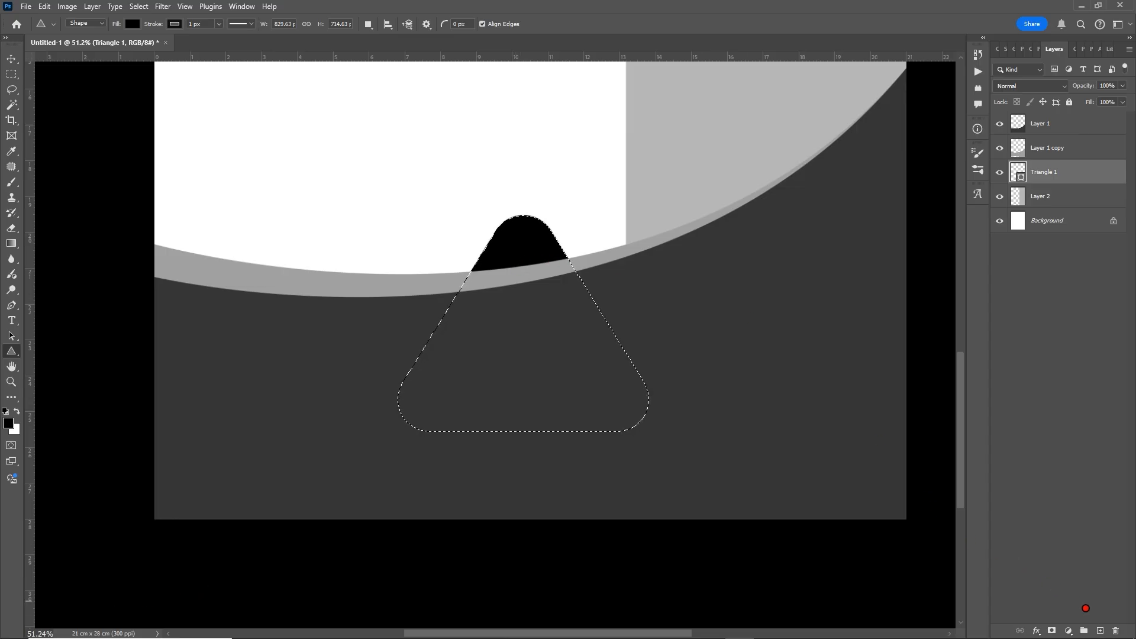
key("shift+ctrl+n")
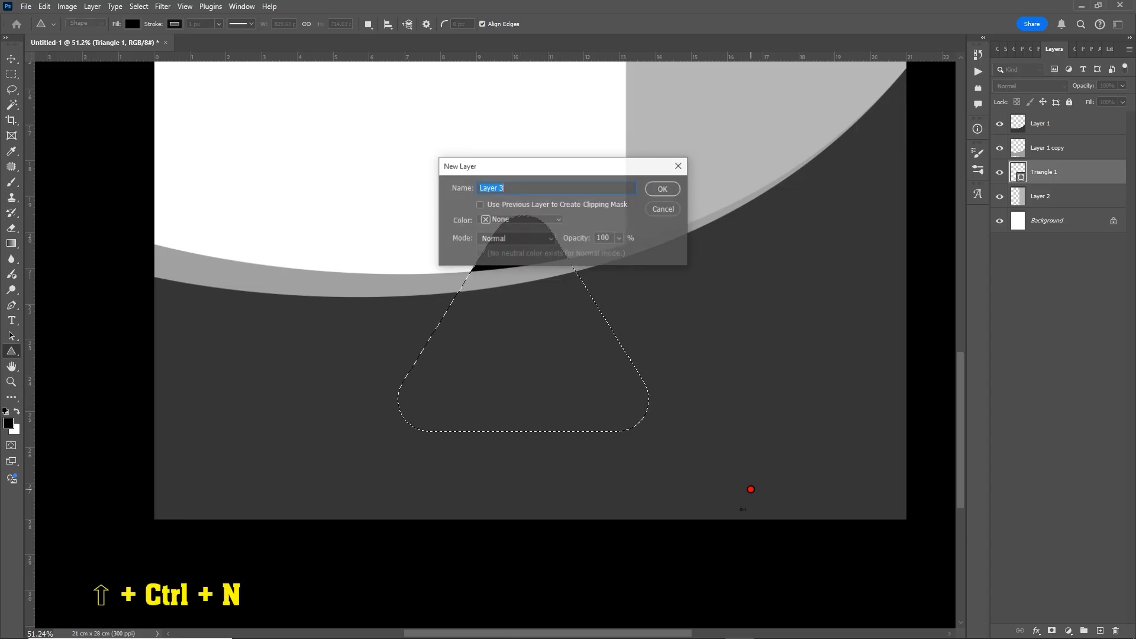
key("Return")
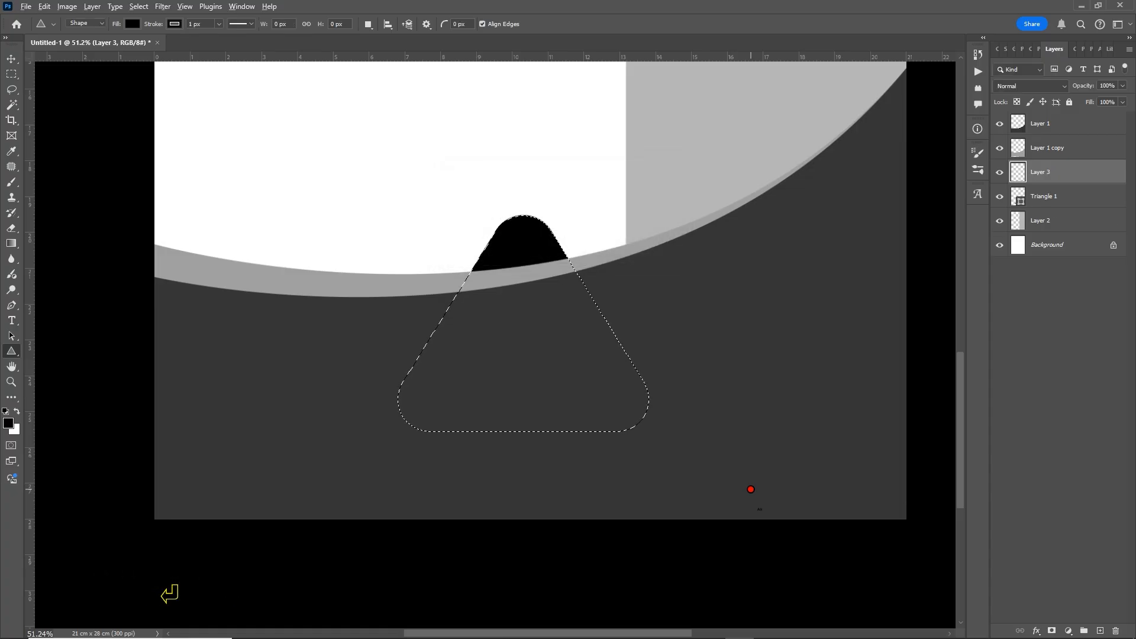
key("alt+Delete")
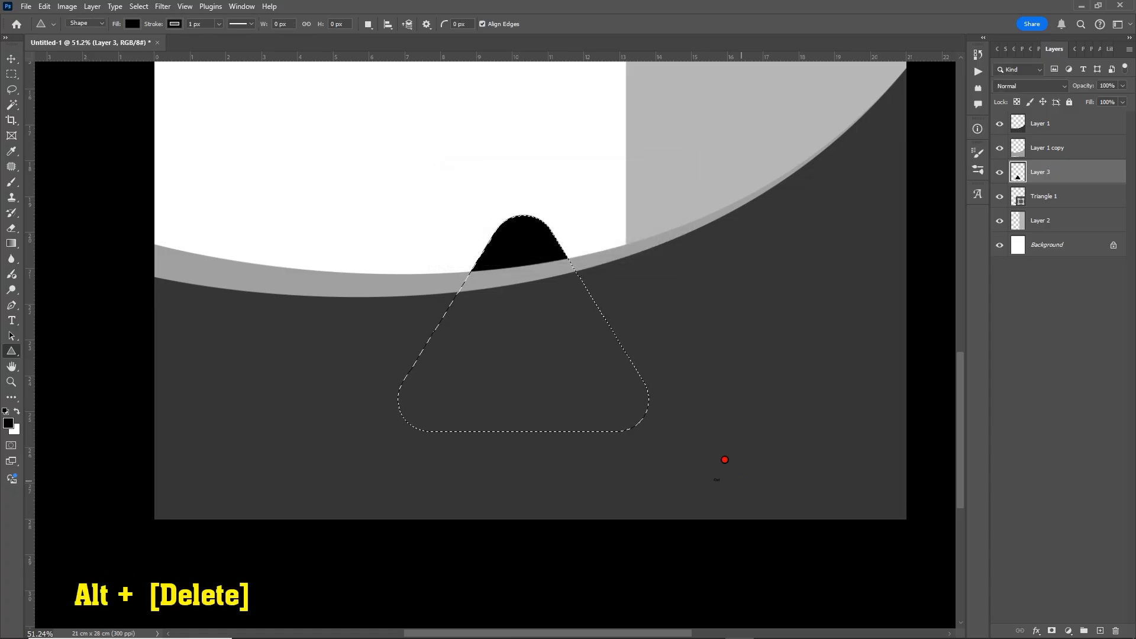
key("ctrl+d")
Delete the original Triangle 1 shape layer
key("v")
left_click(1039, 203)
key("Delete")
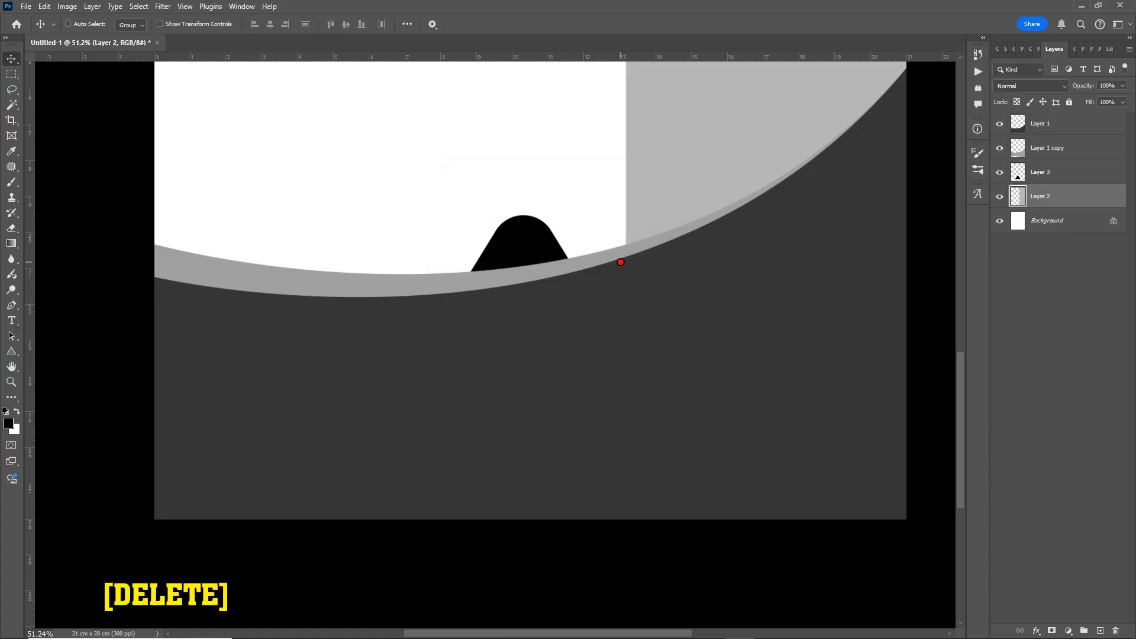
Bring the filled rounded triangle's layer to the very top of the layer stack, above the dark curved shape
right_click(527, 237)
left_click(539, 242)
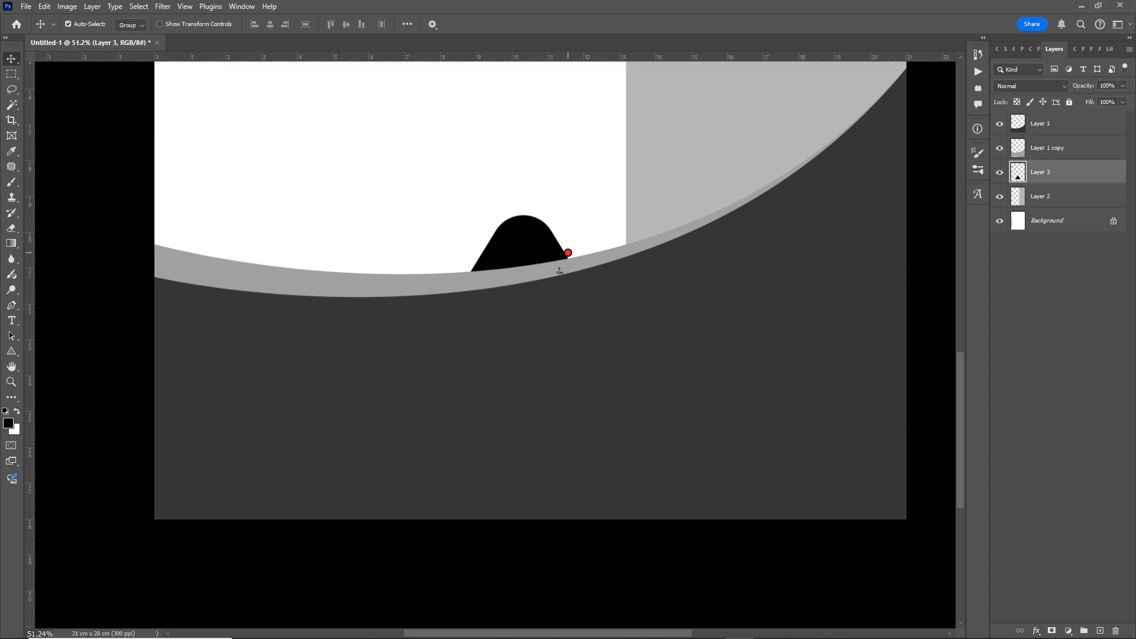
key("ctrl+shift+bracketright")
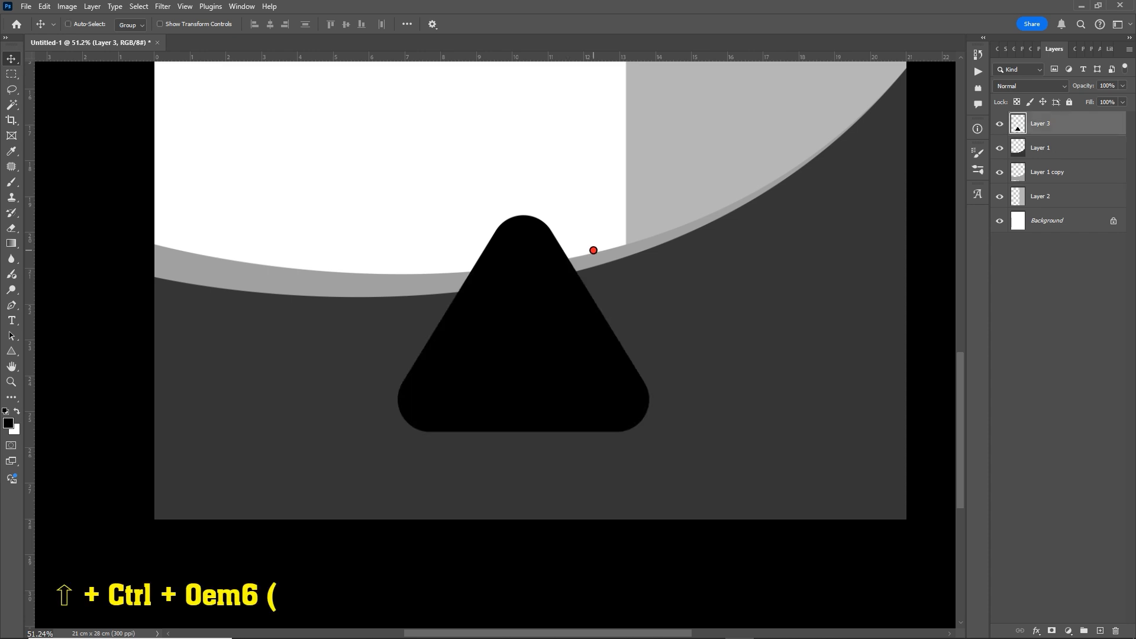
key("ctrl+z")
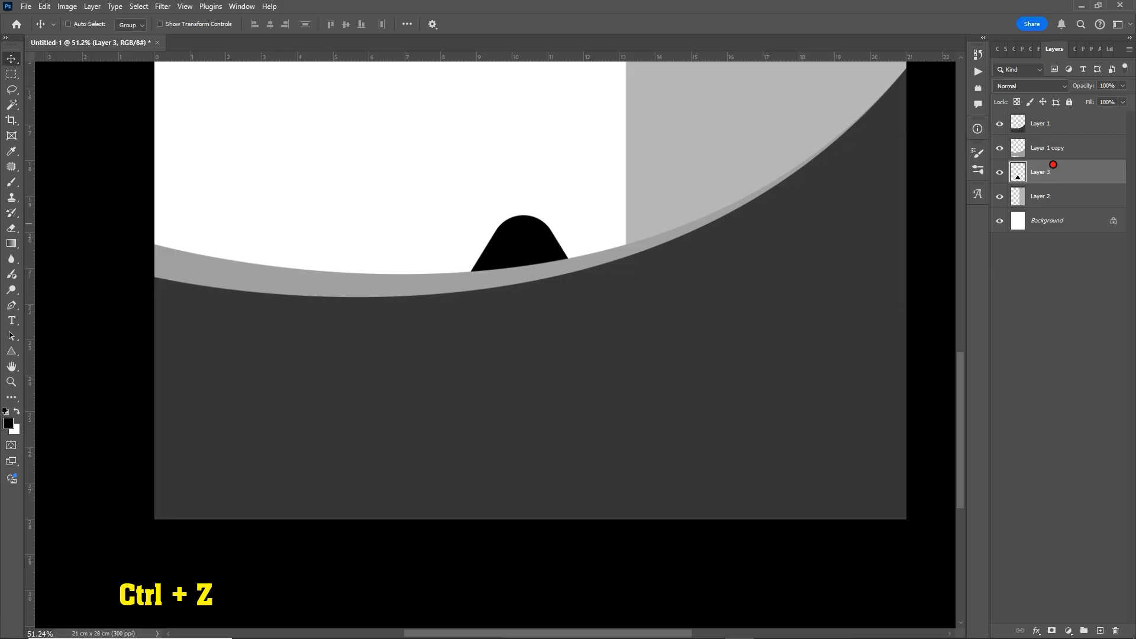
key("ctrl+shift+bracketright")
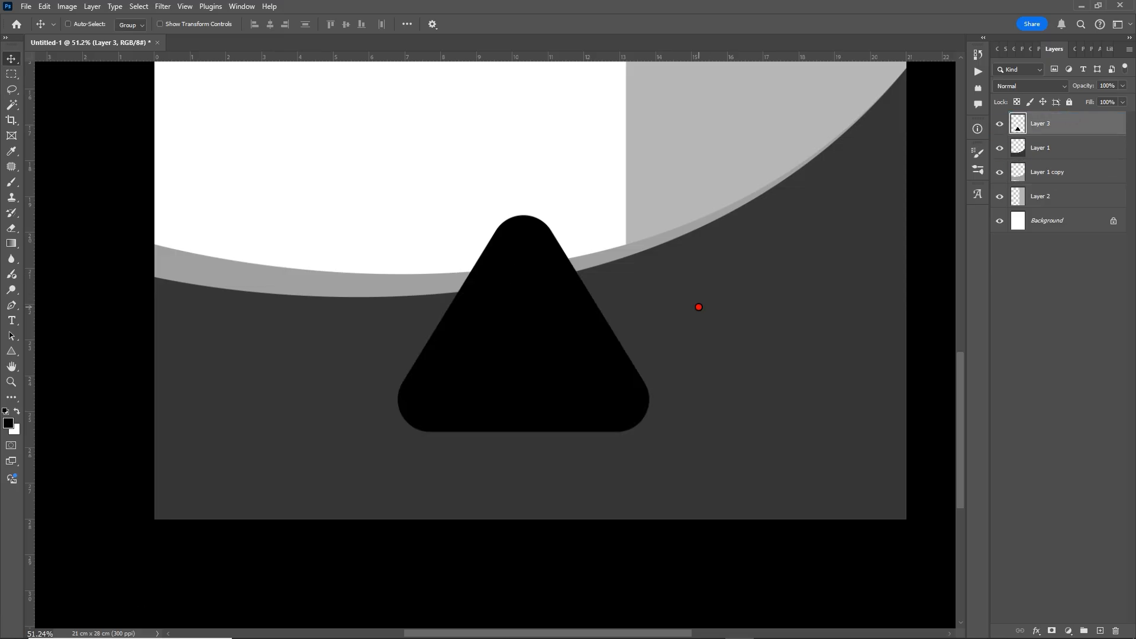
key("ctrl+z")
key("ctrl")
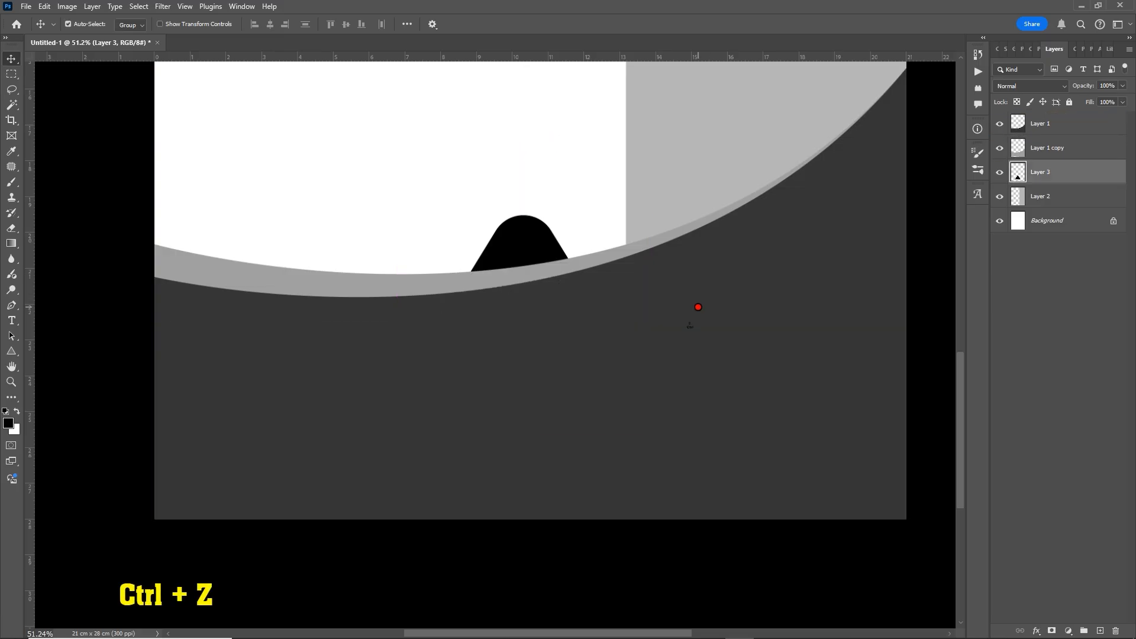
key("ctrl+shift+bracketright")
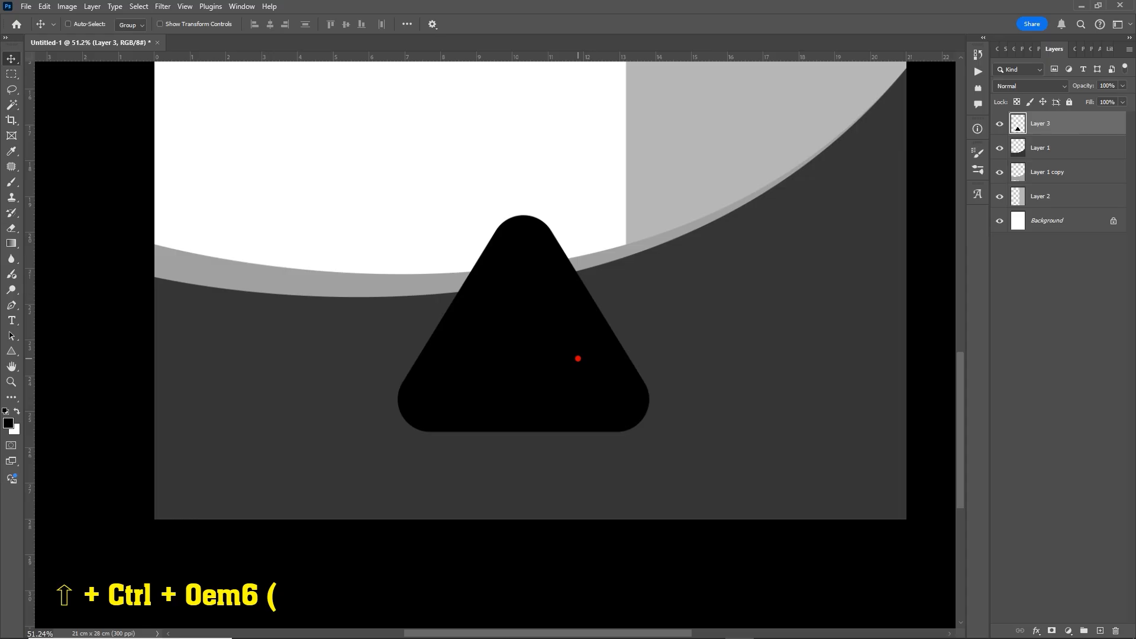
Rotate the black triangle 90° clockwise with Free Transform
key("ctrl")
key("ctrl+t")
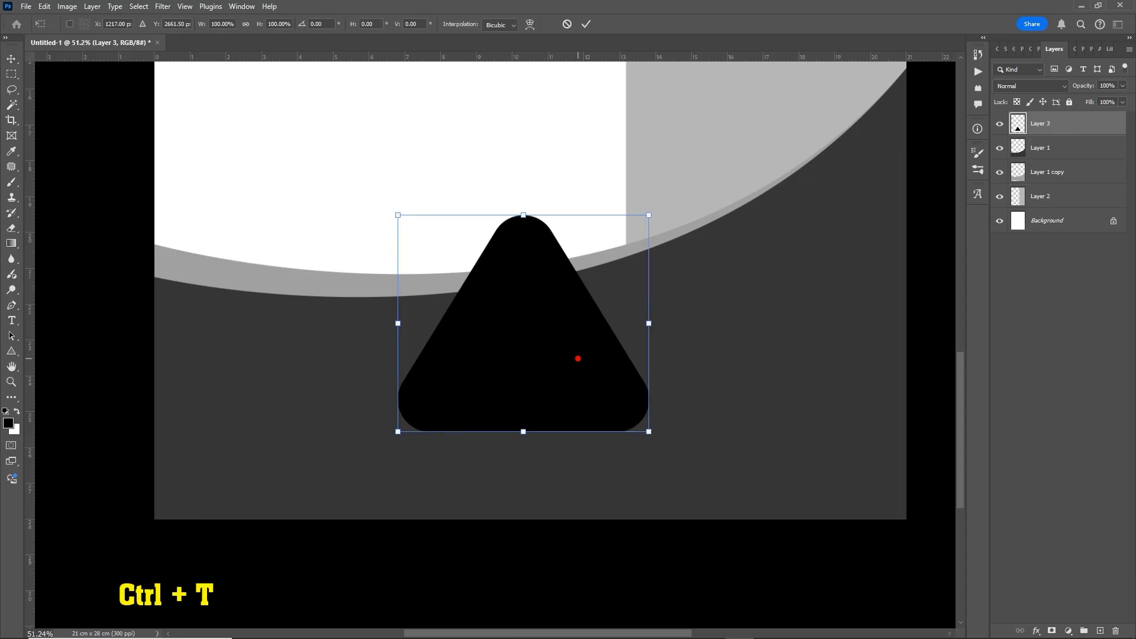
right_click(570, 342)
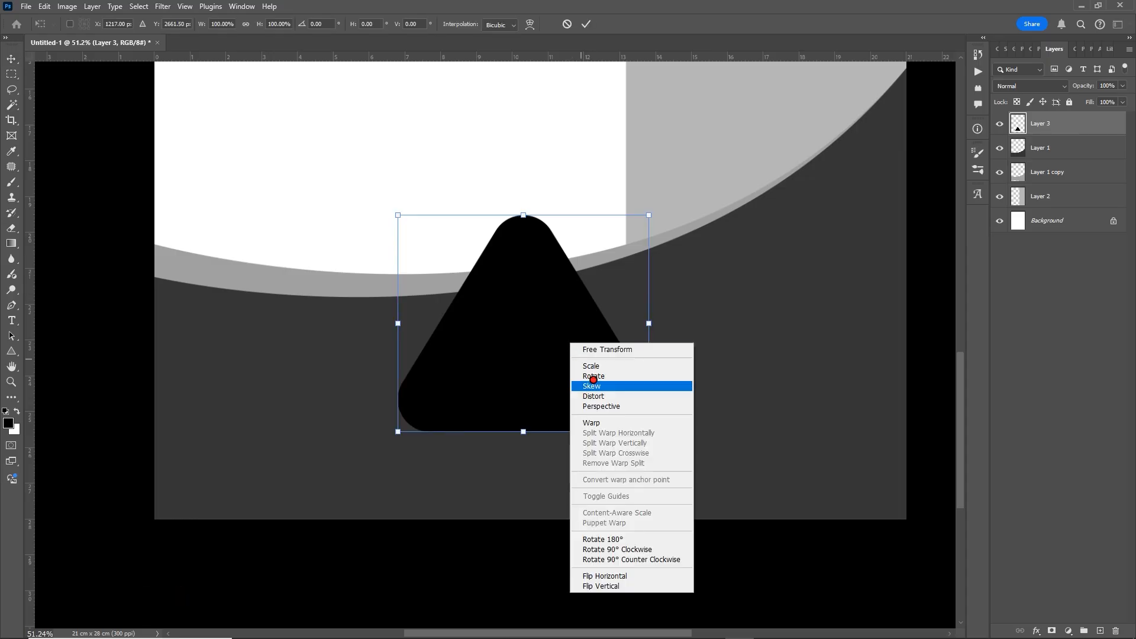
left_click(633, 552)
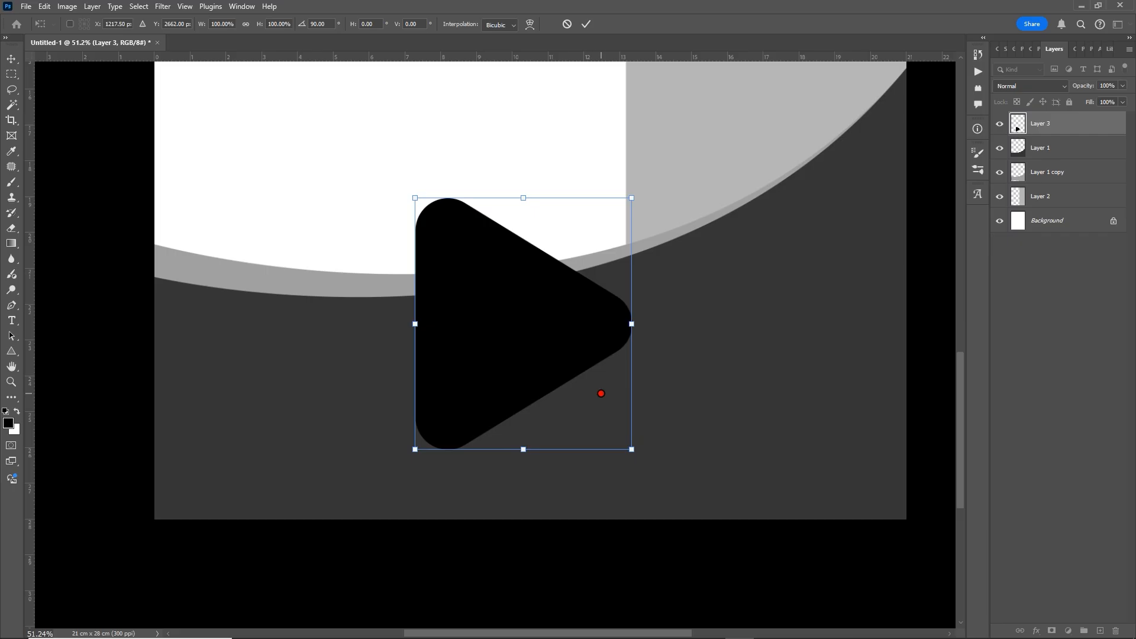
Move the rotated triangle toward the page's left edge and scale it to about 96.21%
left_click_drag(542, 325, 363, 286)
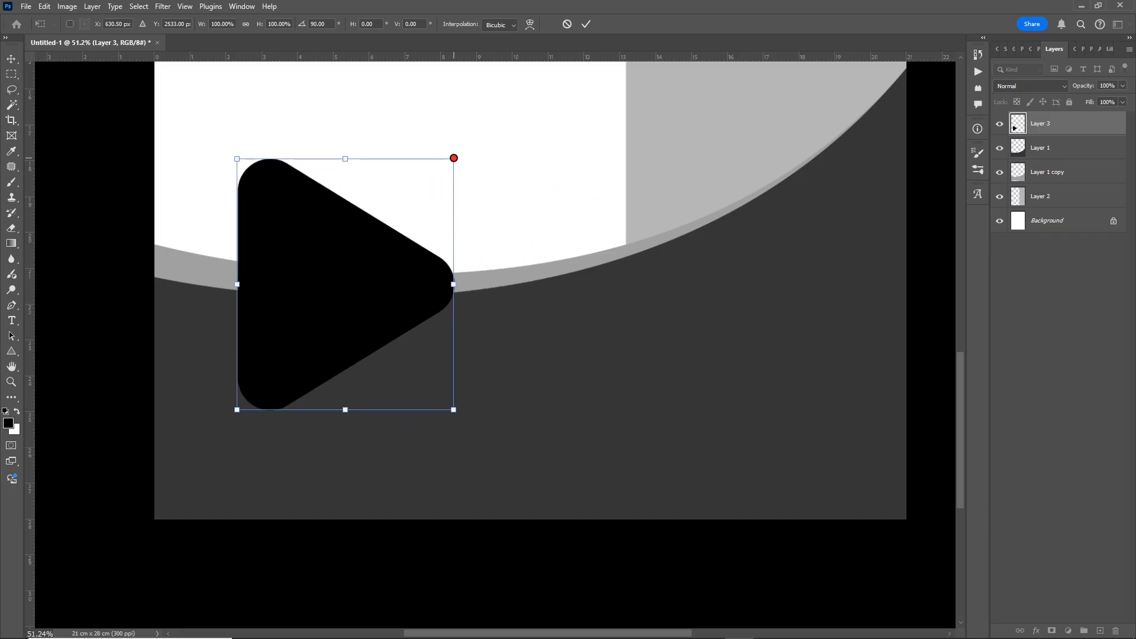
left_click_drag(453, 159, 450, 165)
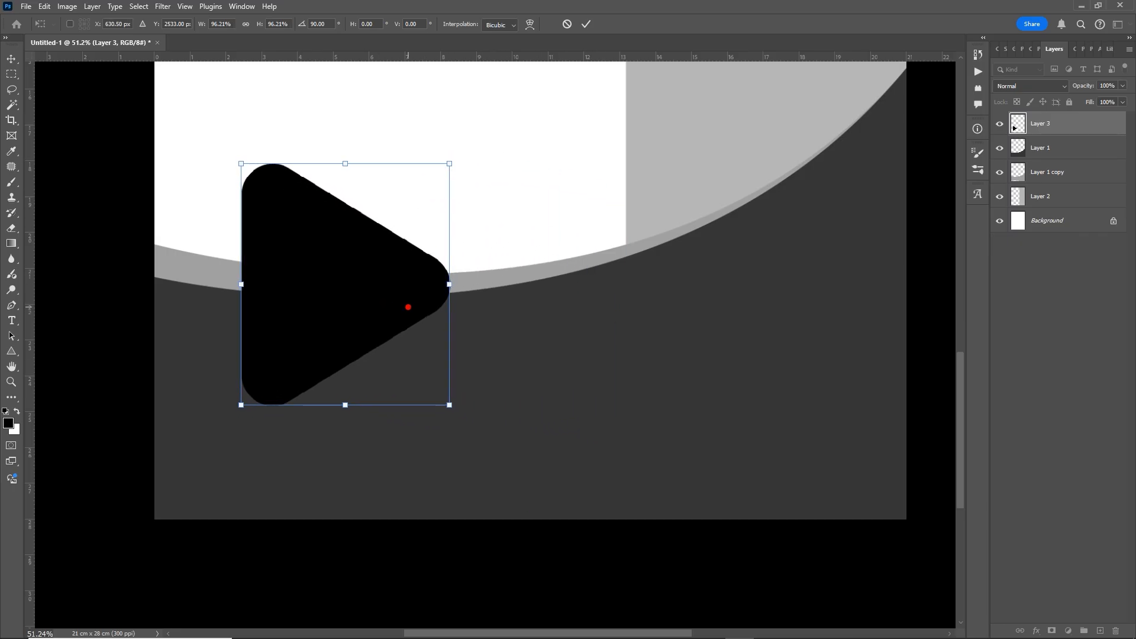
left_click(586, 24)
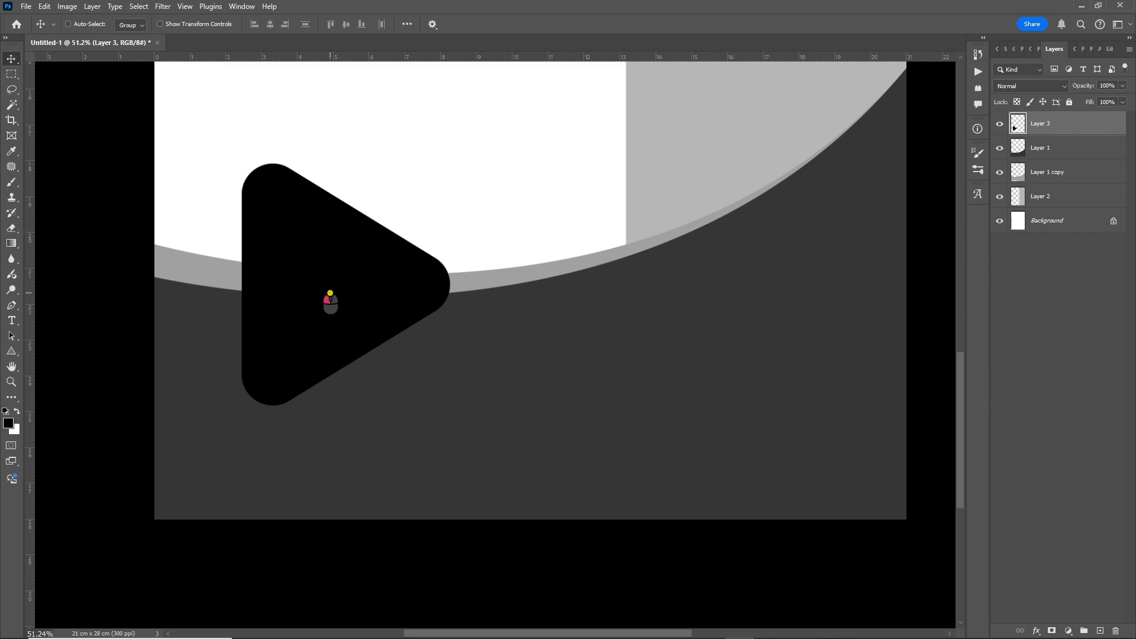
Duplicate the black triangle twice toward the right to form a row of three slightly overlapping triangles
left_click_drag(335, 303, 481, 284)
key("ctrl+z")
left_click_drag(328, 299, 517, 307)
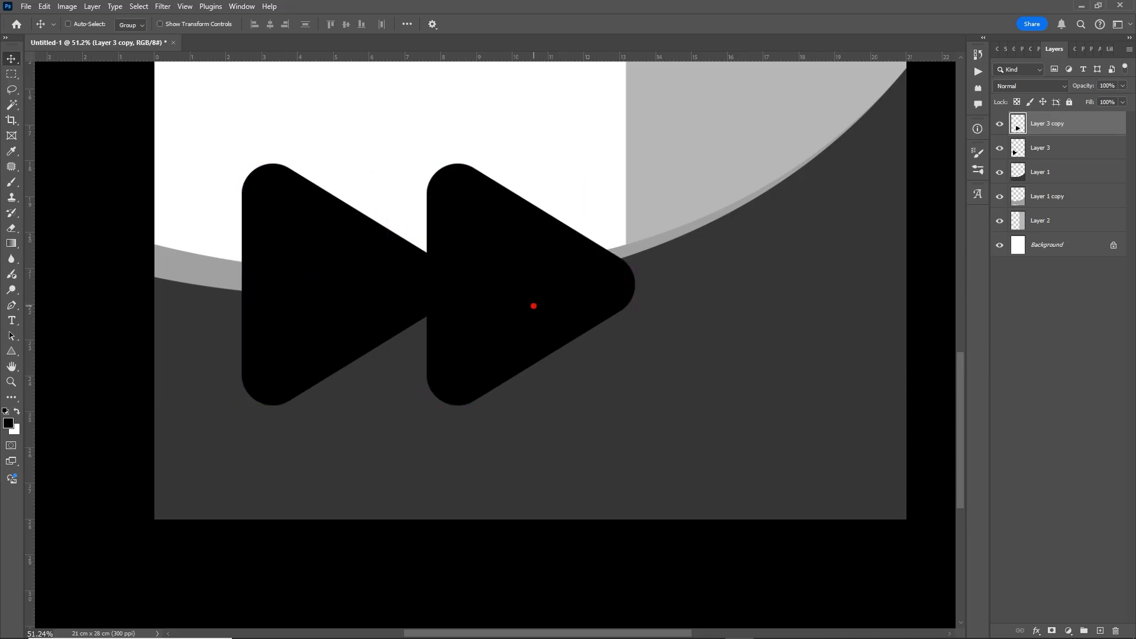
left_click_drag(512, 290, 696, 285)
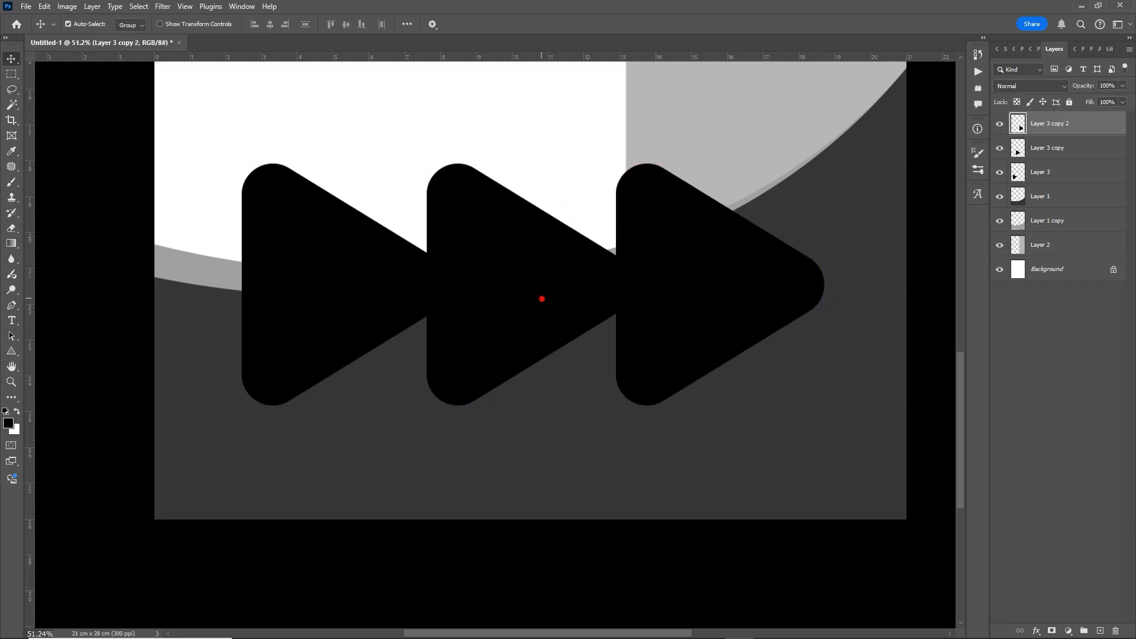
Select all three triangle layers together and move the row slightly upward on the page
left_click(533, 299, "ctrl+shift")
left_click(385, 298, "ctrl+shift")
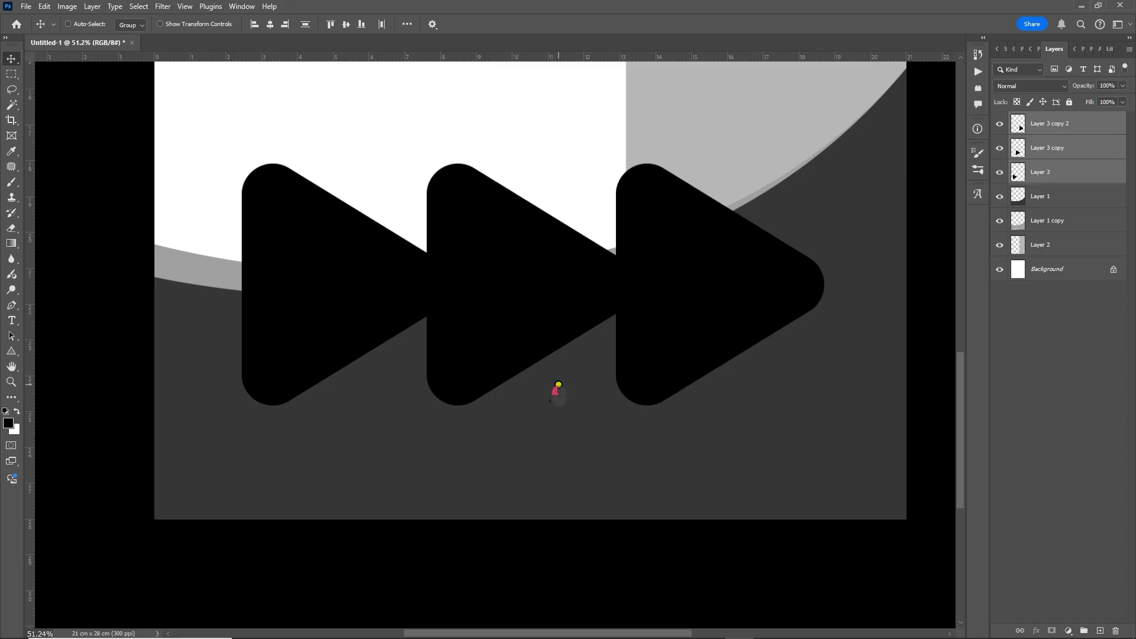
right_click(295, 270)
left_click(324, 279)
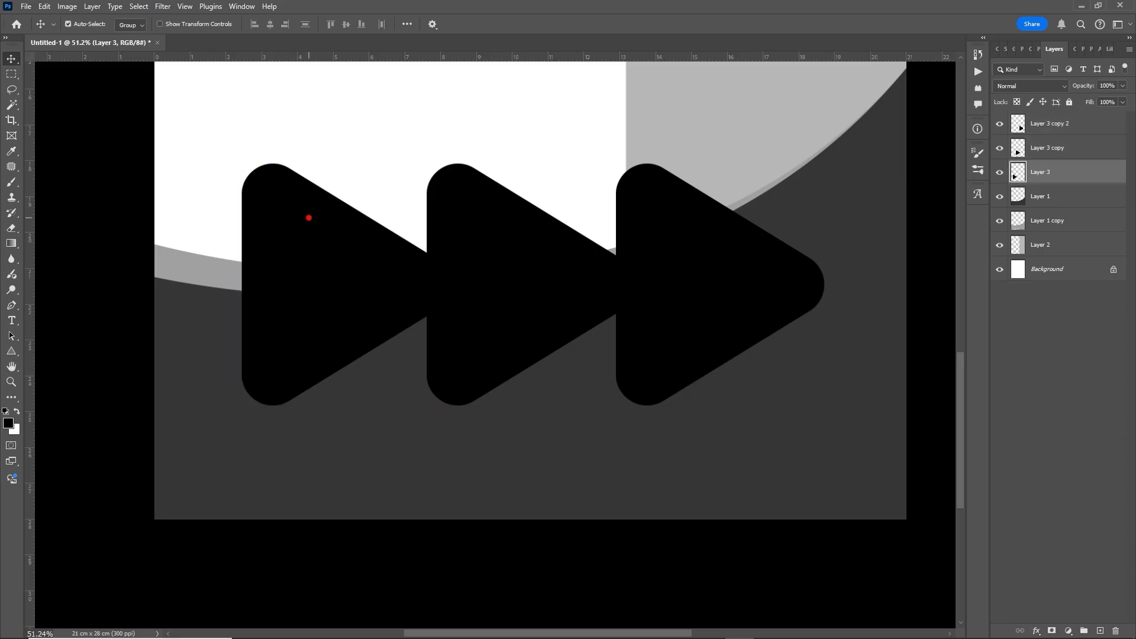
left_click(470, 218, "shift")
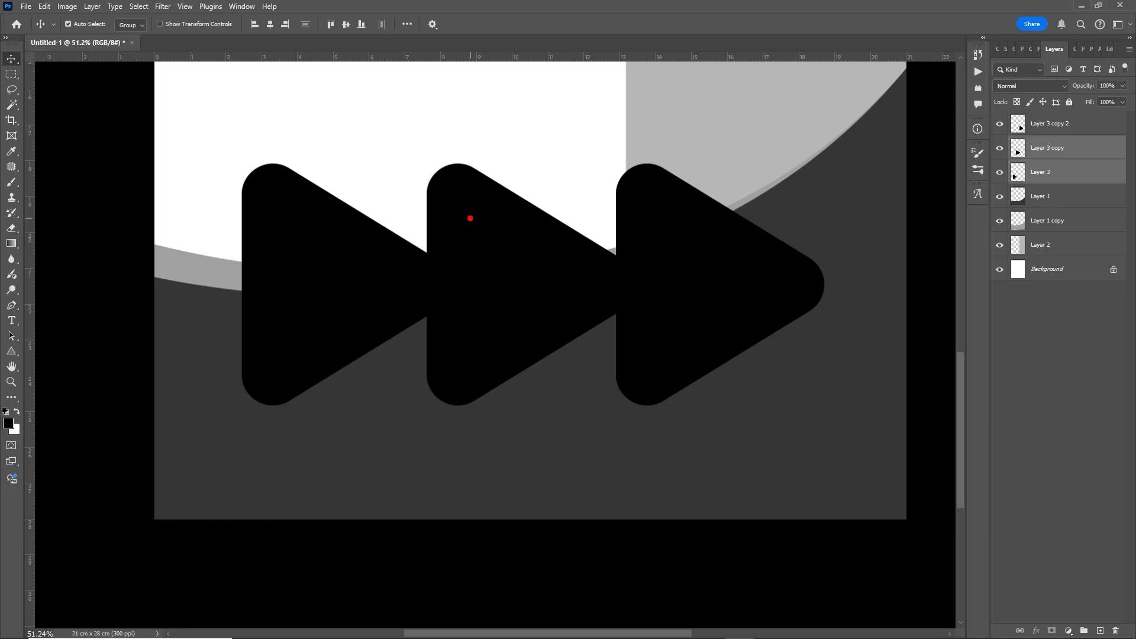
left_click(669, 216, "shift")
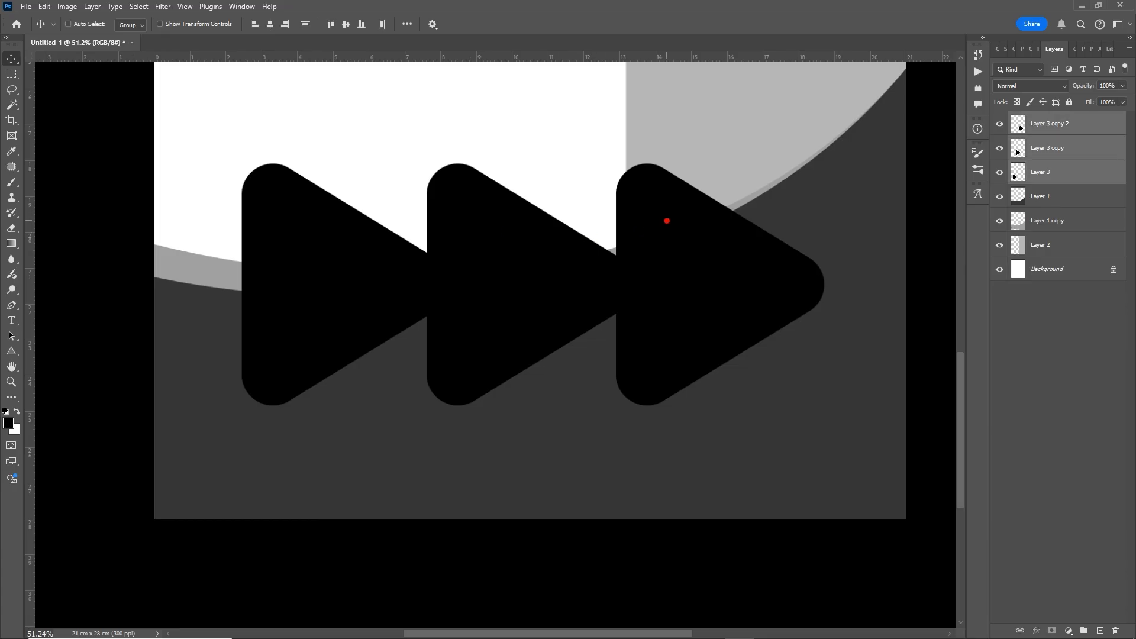
left_click_drag(544, 258, 545, 221)
Scale the three selected triangles together to about 95.98% with Free Transform
scroll(550, 254, "down", 4)
key("space")
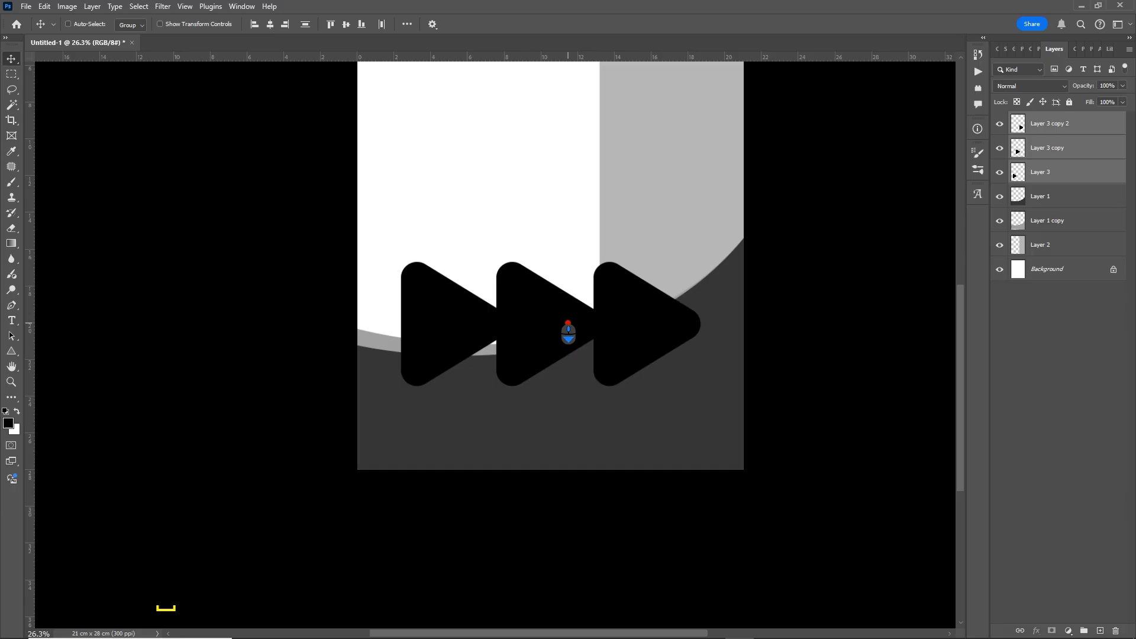
scroll(622, 317, "up", 1)
key("ctrl+t")
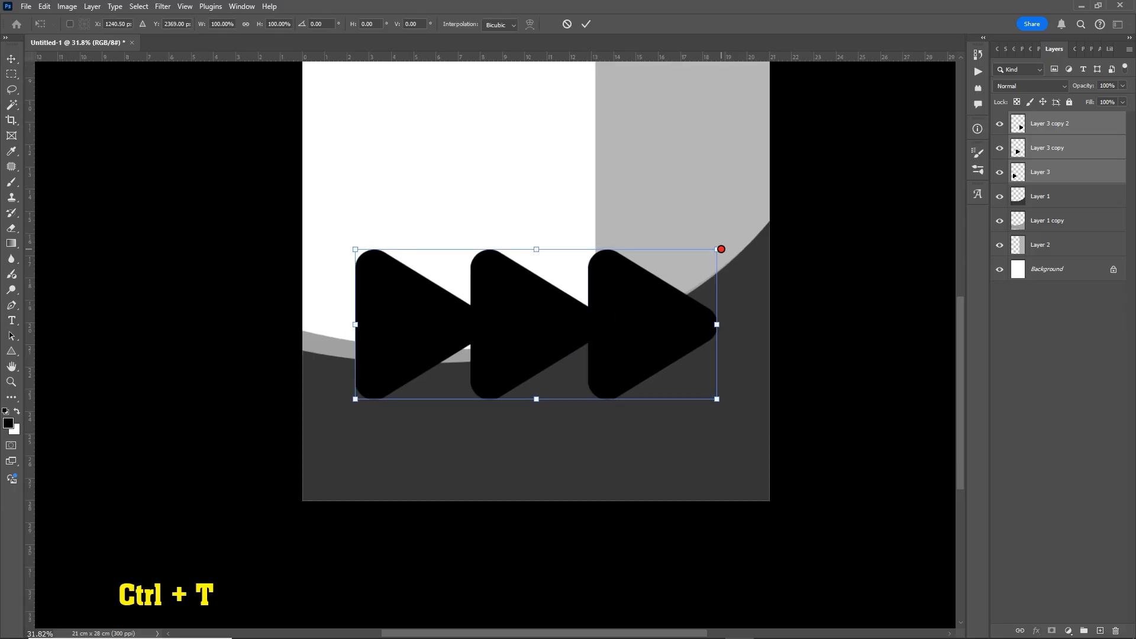
left_click_drag(720, 248, 709, 253)
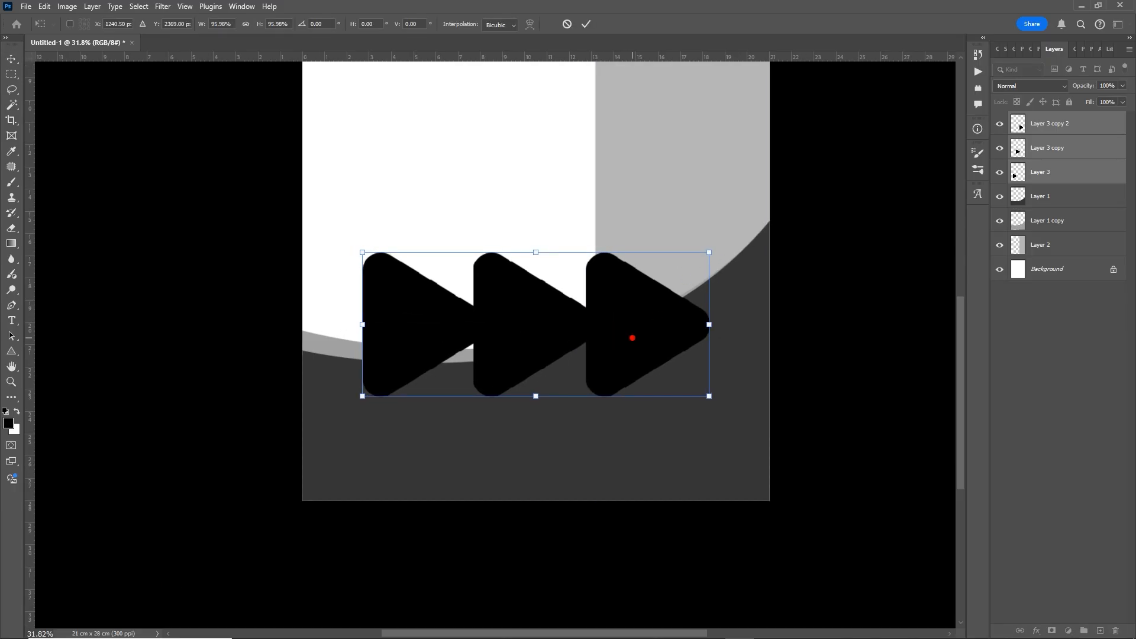
left_click(586, 23)
Add a Stroke layer style to the leftmost triangle, Layer 3, on its own
scroll(474, 386, "up", 3)
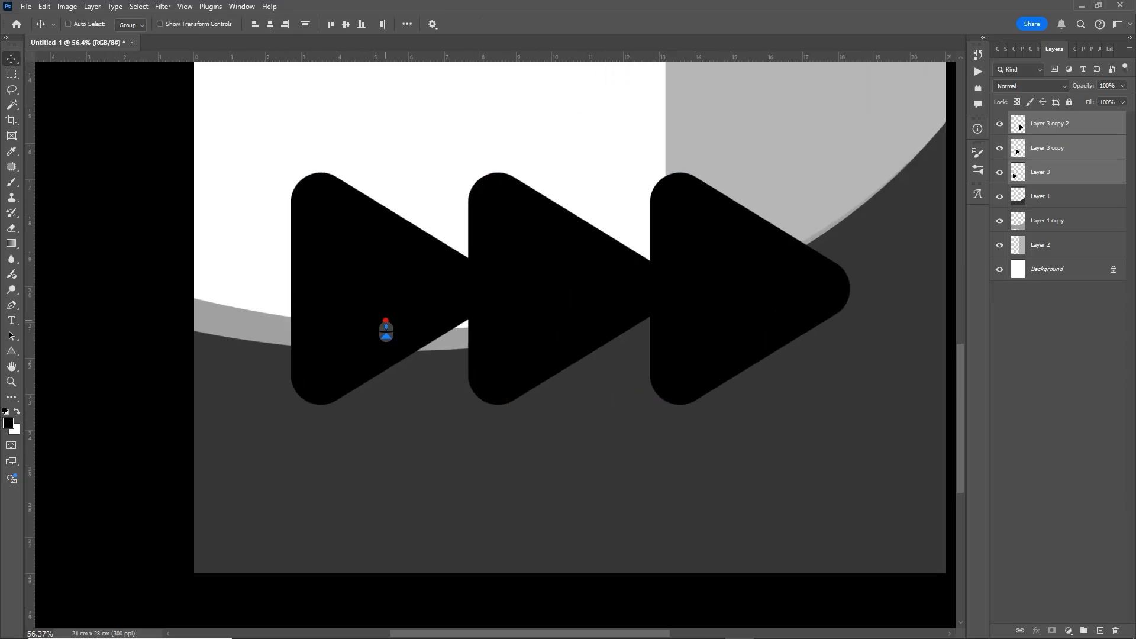
right_click(357, 259)
left_click(368, 265)
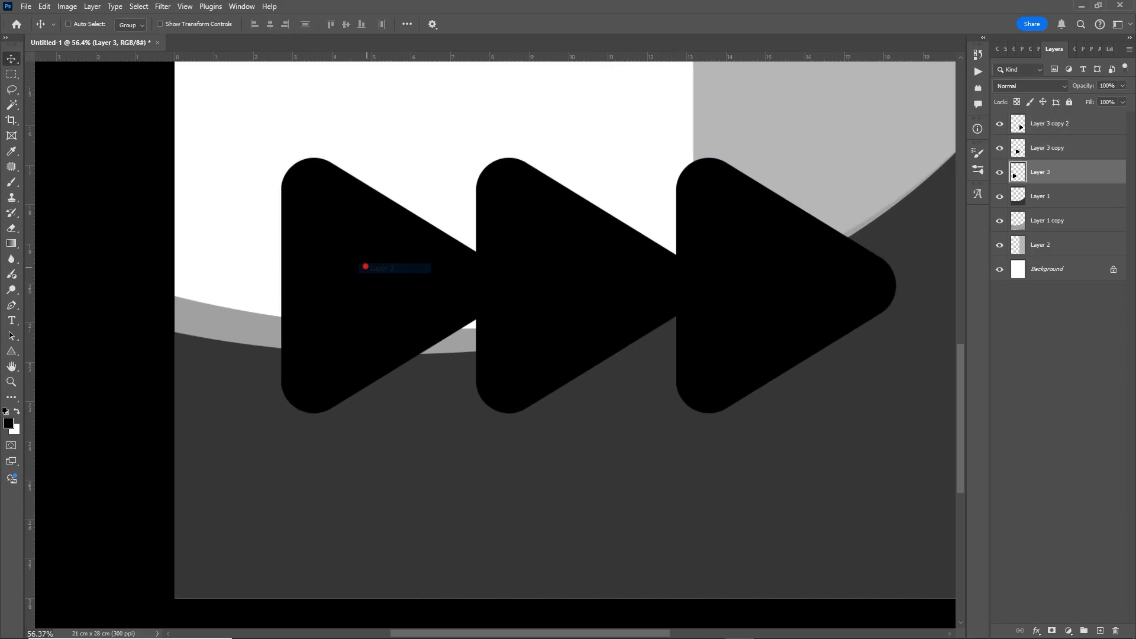
right_click(364, 266)
left_click(375, 270)
left_click(1037, 630)
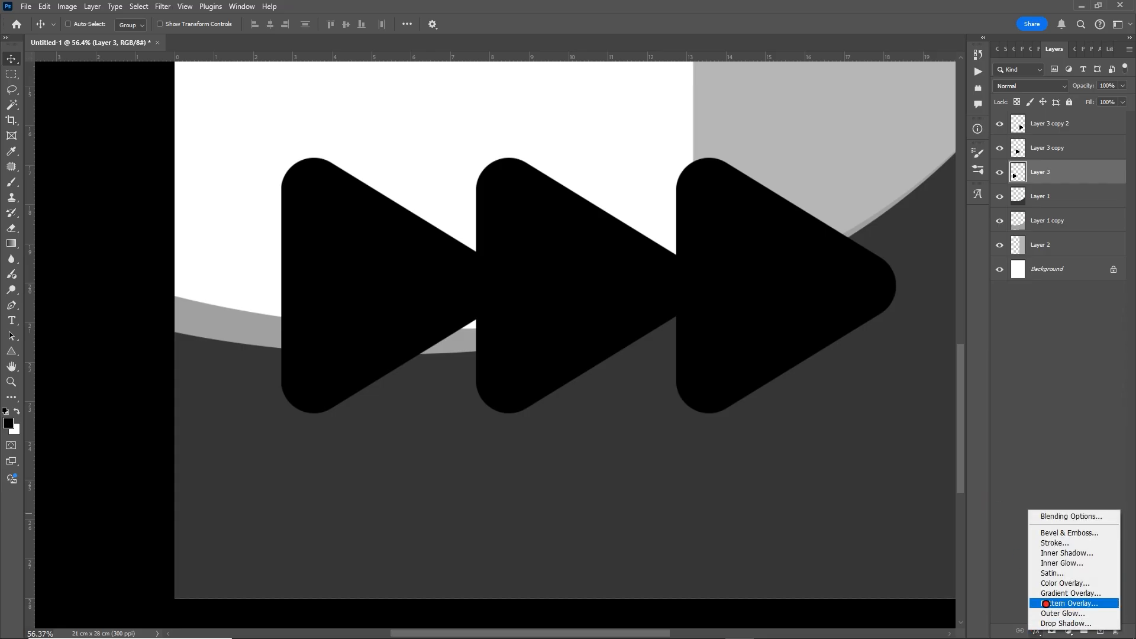
left_click(419, 293)
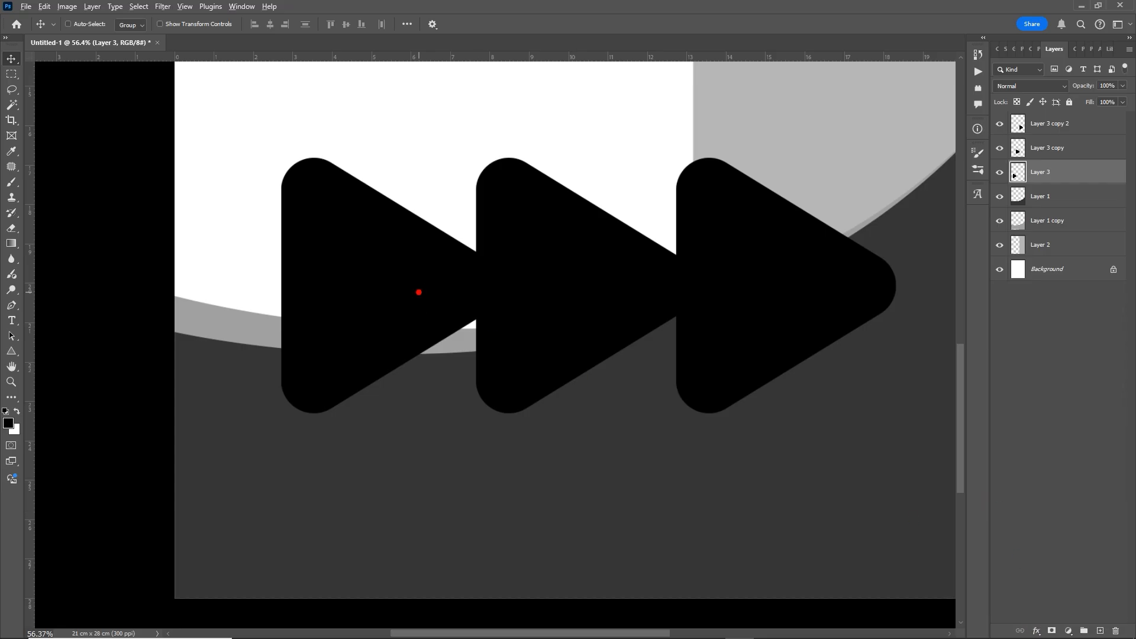
key("alt+l")
key("alt+y")
key("alt+k")
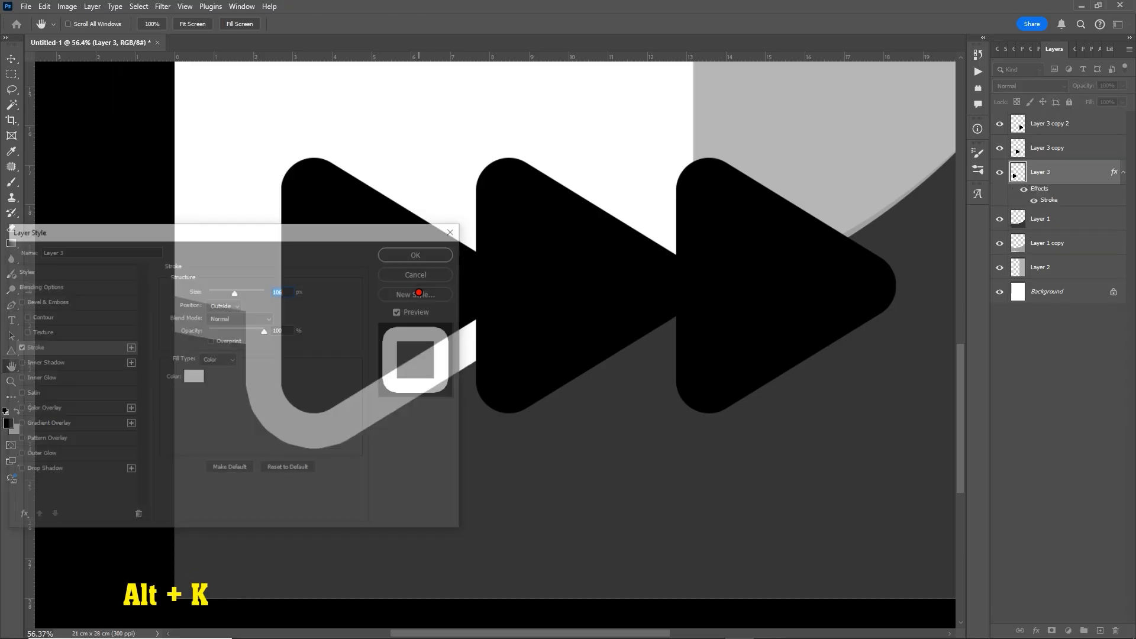
Set the outside white stroke's size to 28 px and apply the layer style
mouse_move(376, 232)
left_mouse_down()
mouse_move(797, 371)
mouse_move(810, 268)
left_mouse_up()
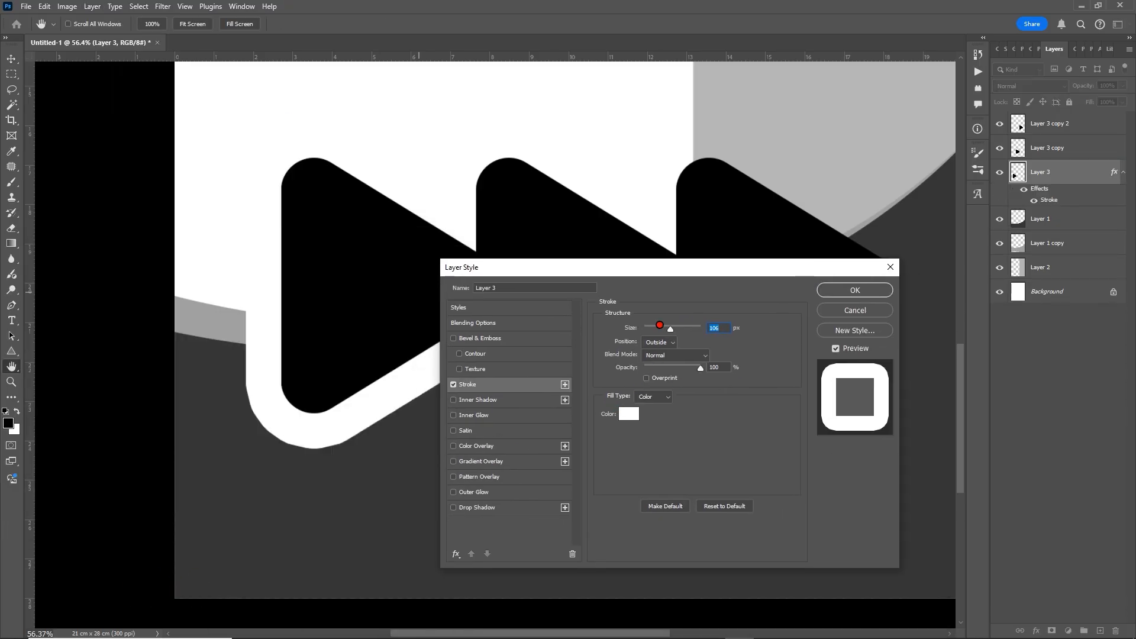
left_click_drag(659, 325, 653, 326)
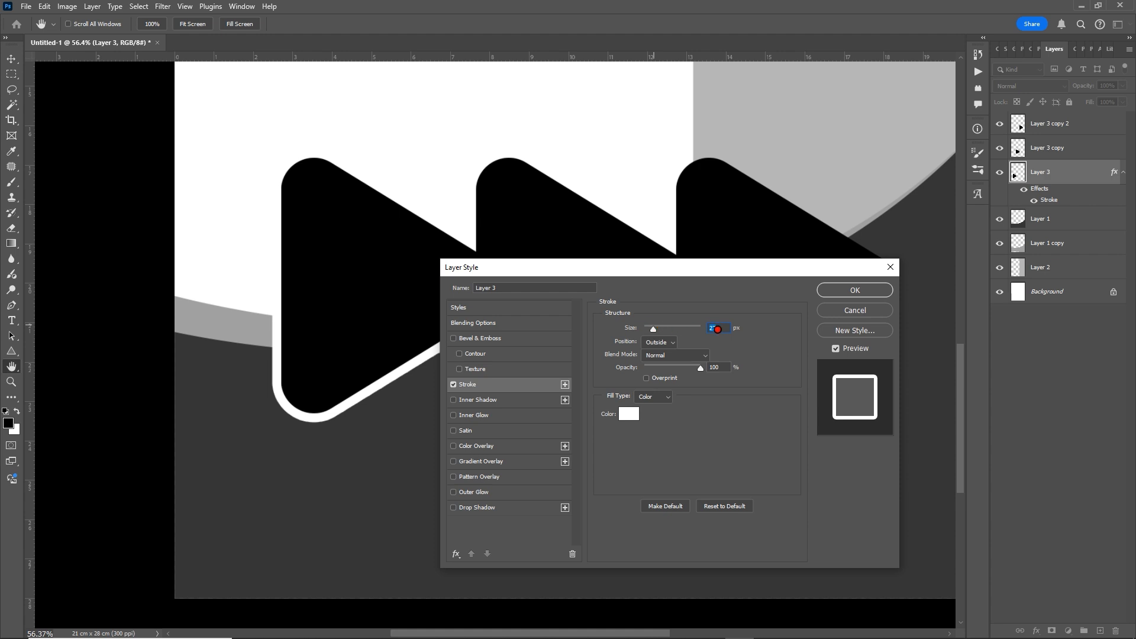
scroll(721, 329, "up", 1)
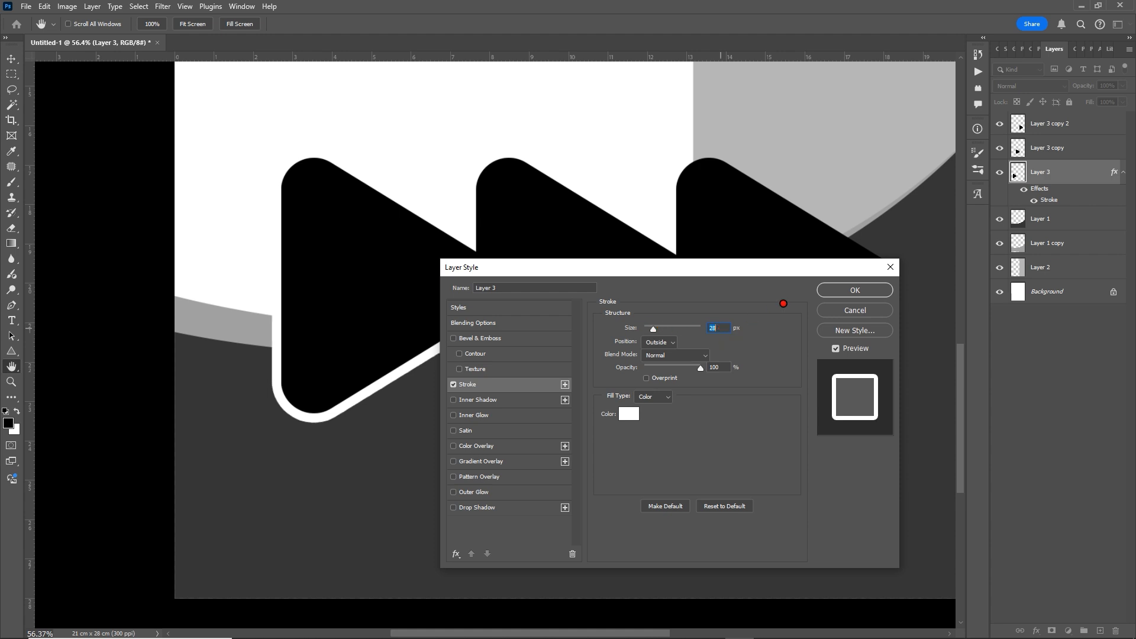
left_click(838, 291)
Copy the layer style of the leftmost triangle, Layer 3
scroll(480, 327, "down", 3)
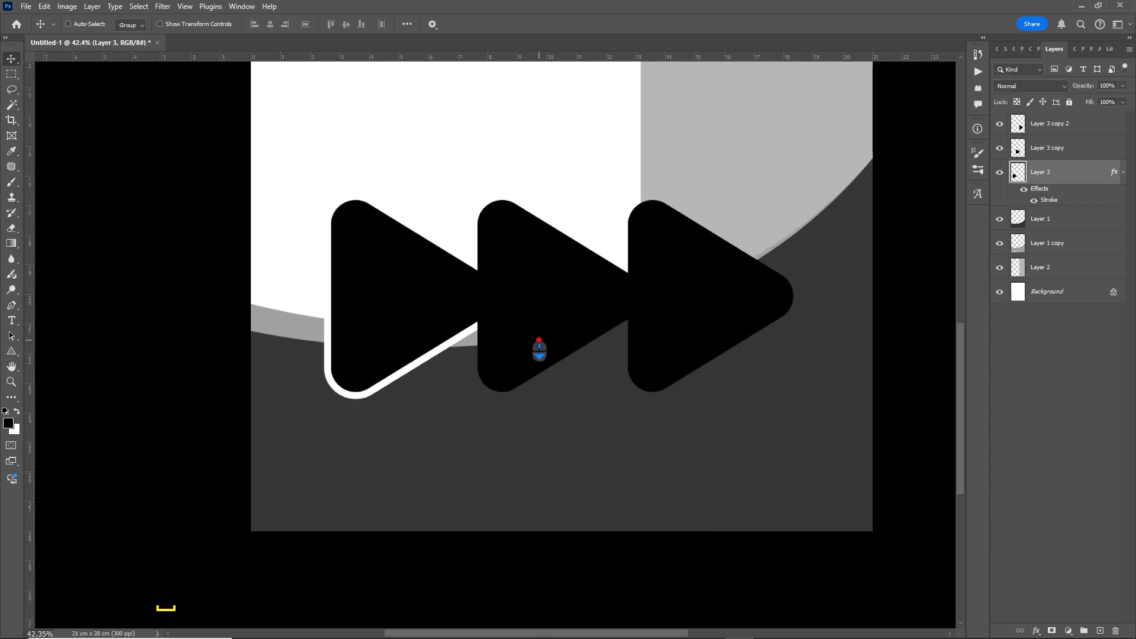
key("space")
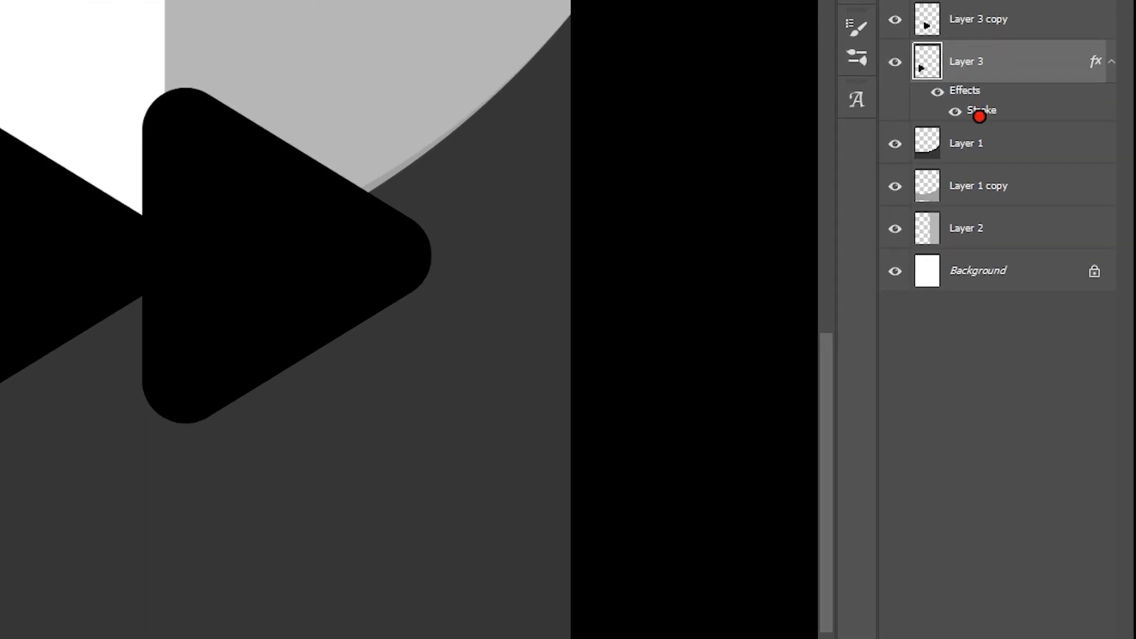
right_click(904, 63)
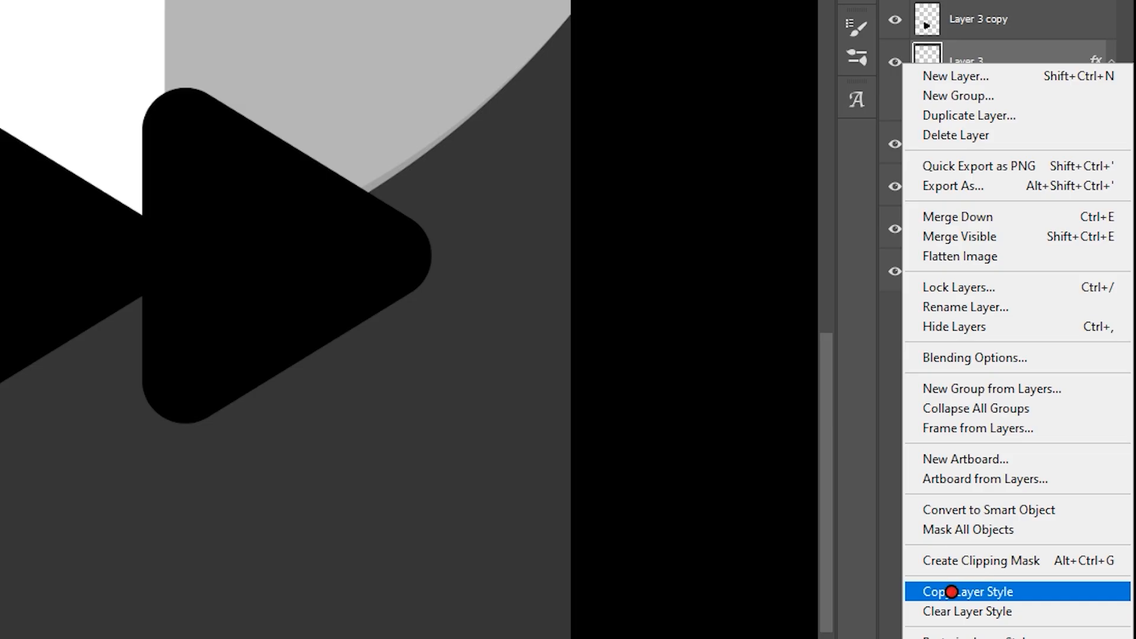
left_click(1009, 592)
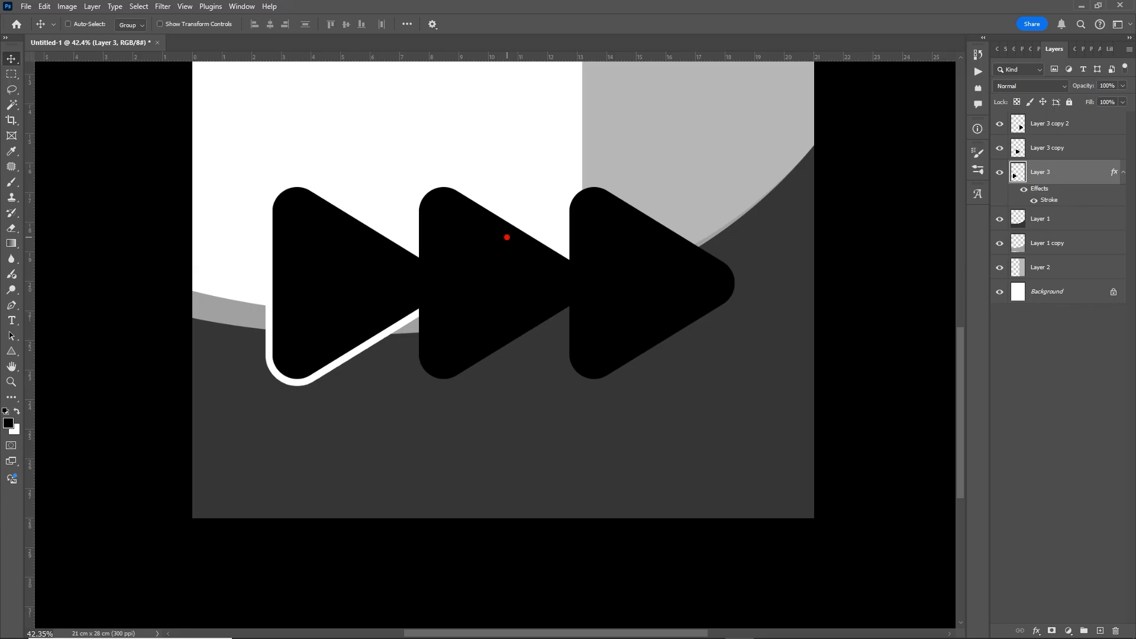
Paste the copied layer style onto both other triangles, Layer 3 copy and Layer 3 copy 2
left_click(1040, 148)
left_click(1070, 124)
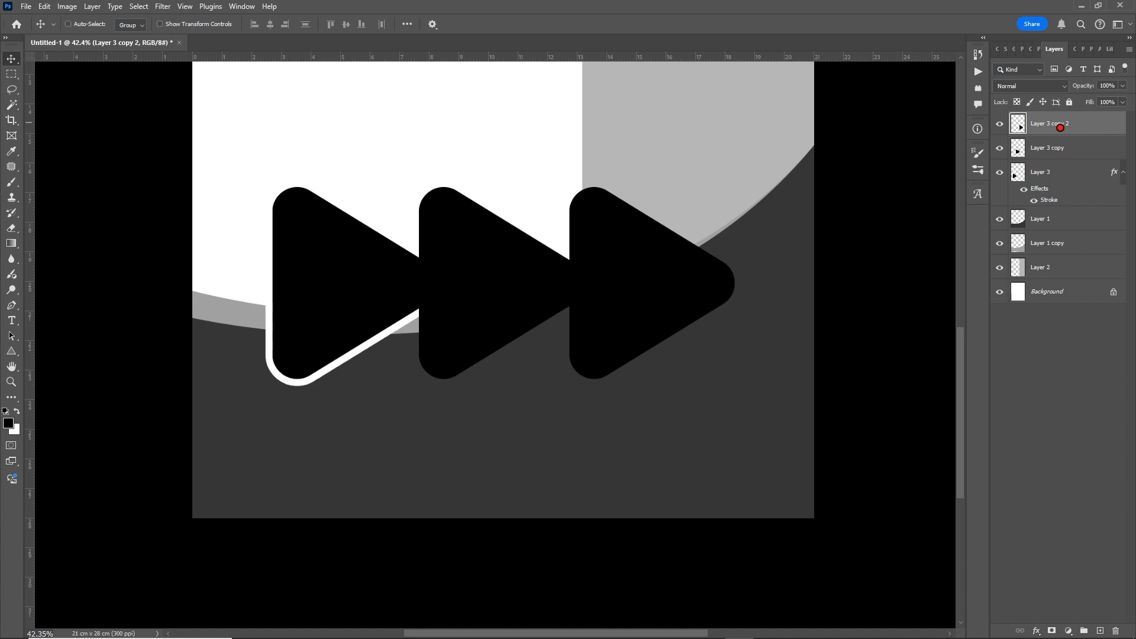
left_click(1076, 150, "ctrl")
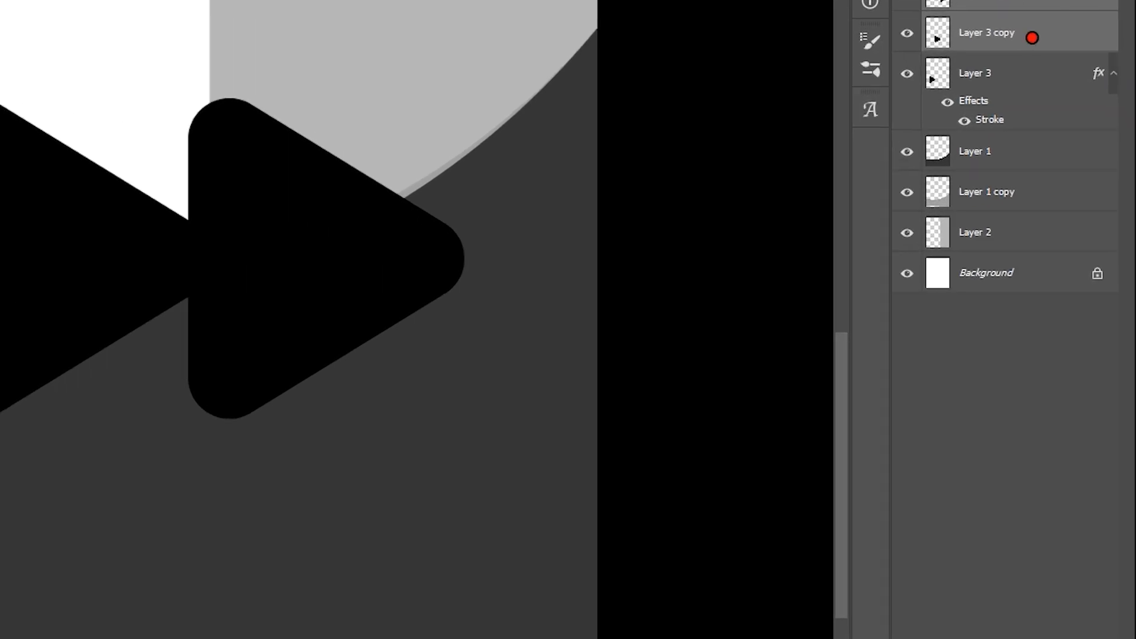
right_click(1027, 25)
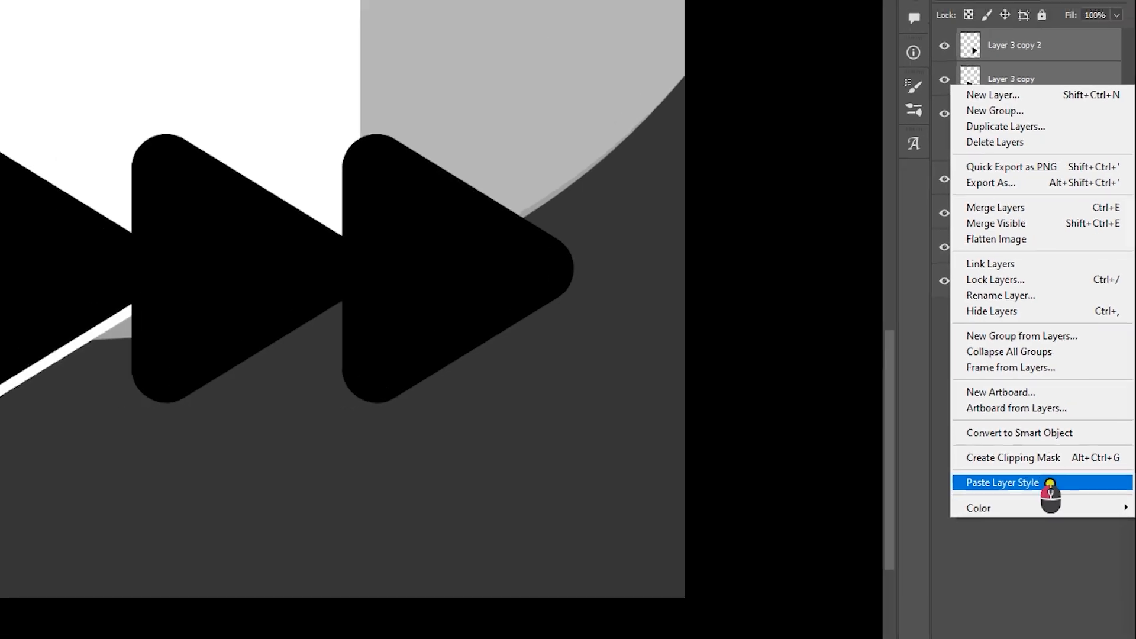
left_click(1026, 525)
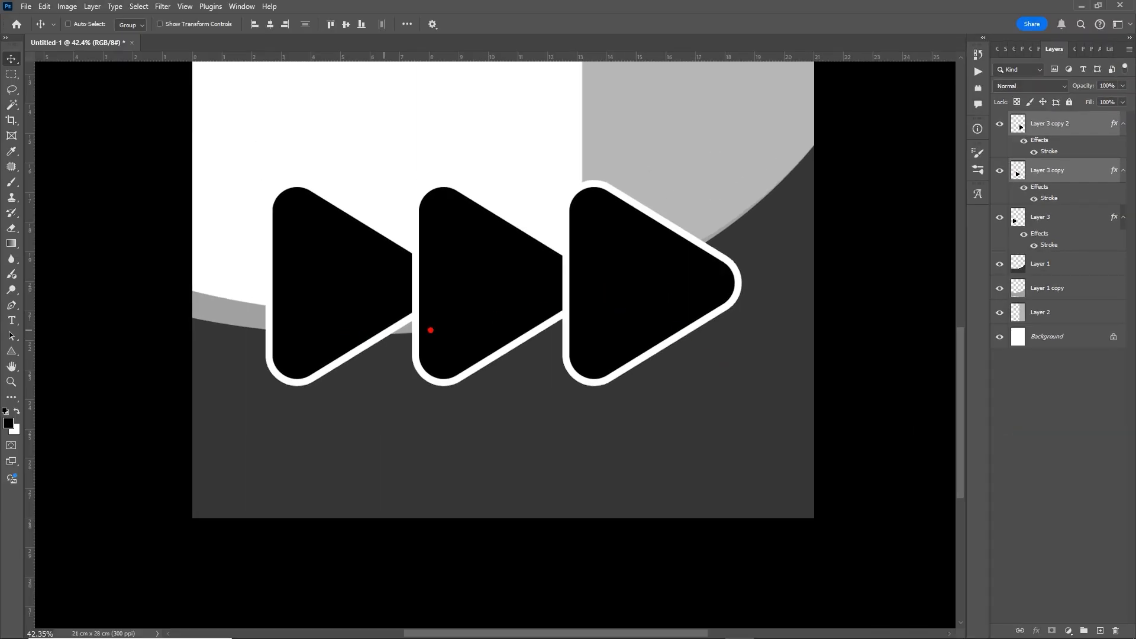
Select all three outlined triangle layers together and move the row slightly upward on the page
scroll(647, 339, "down", 5)
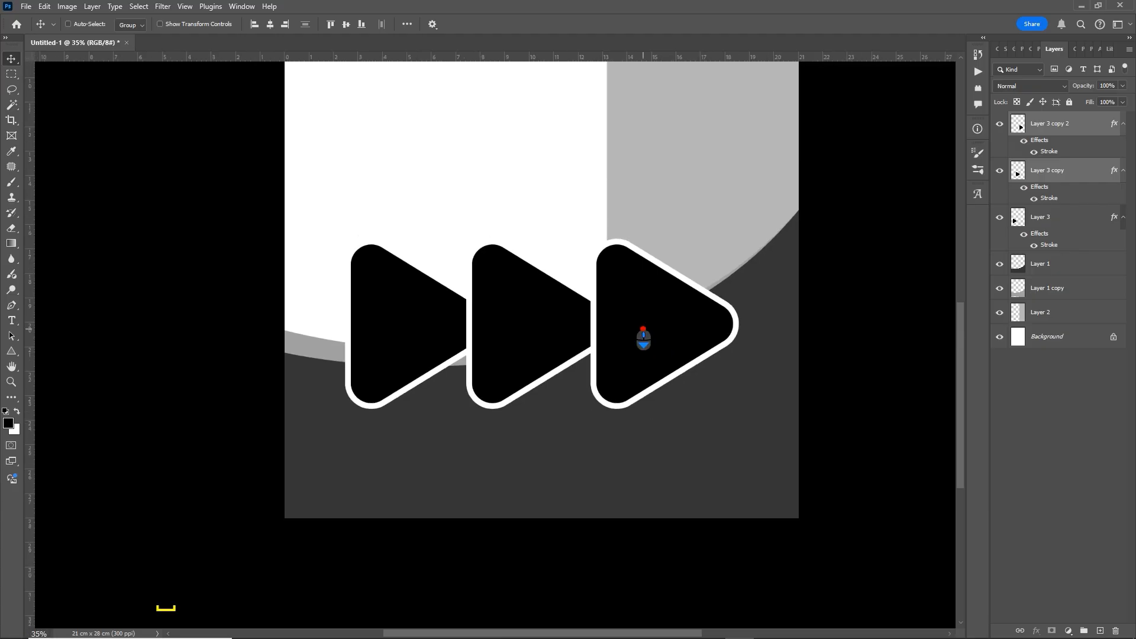
scroll(646, 339, "down", 1)
scroll(523, 406, "up", 6)
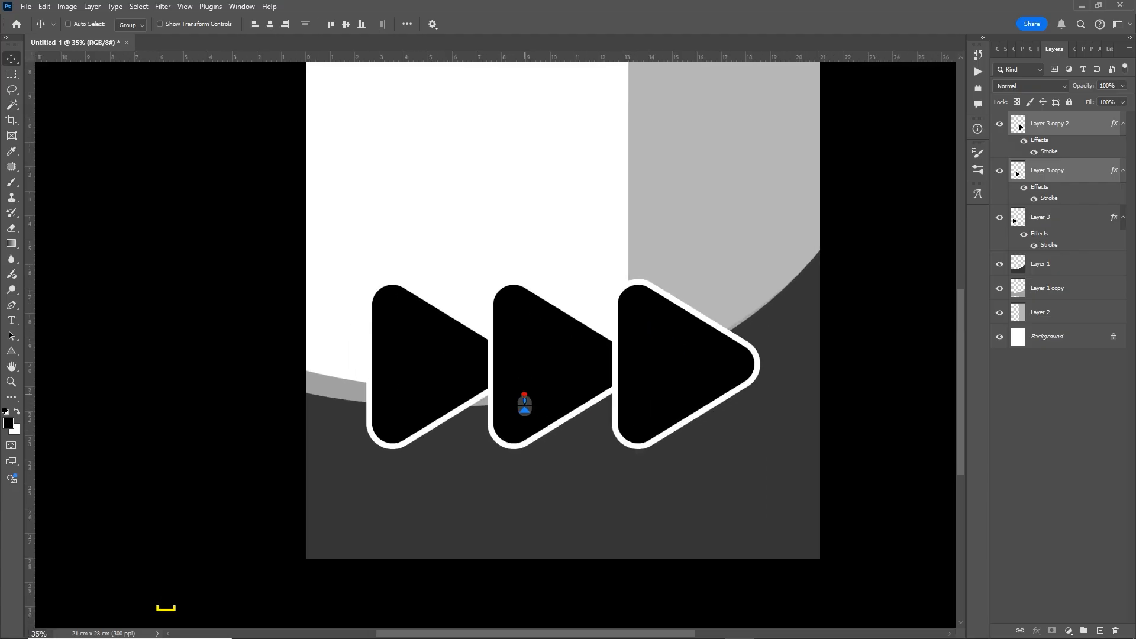
right_click(384, 348)
left_click(395, 354)
left_click(548, 351, "ctrl+shift")
left_click_drag(681, 341, 684, 305)
scroll(599, 449, "down", 3)
left_click_drag(599, 482, 571, 430)
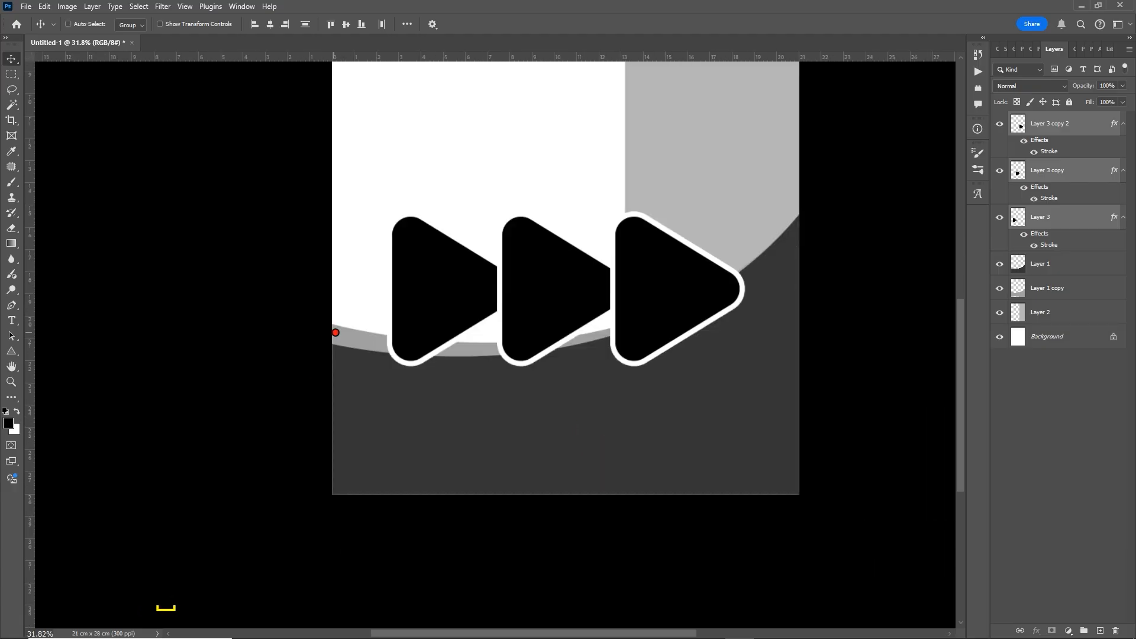
right_click(349, 334)
left_click(367, 338)
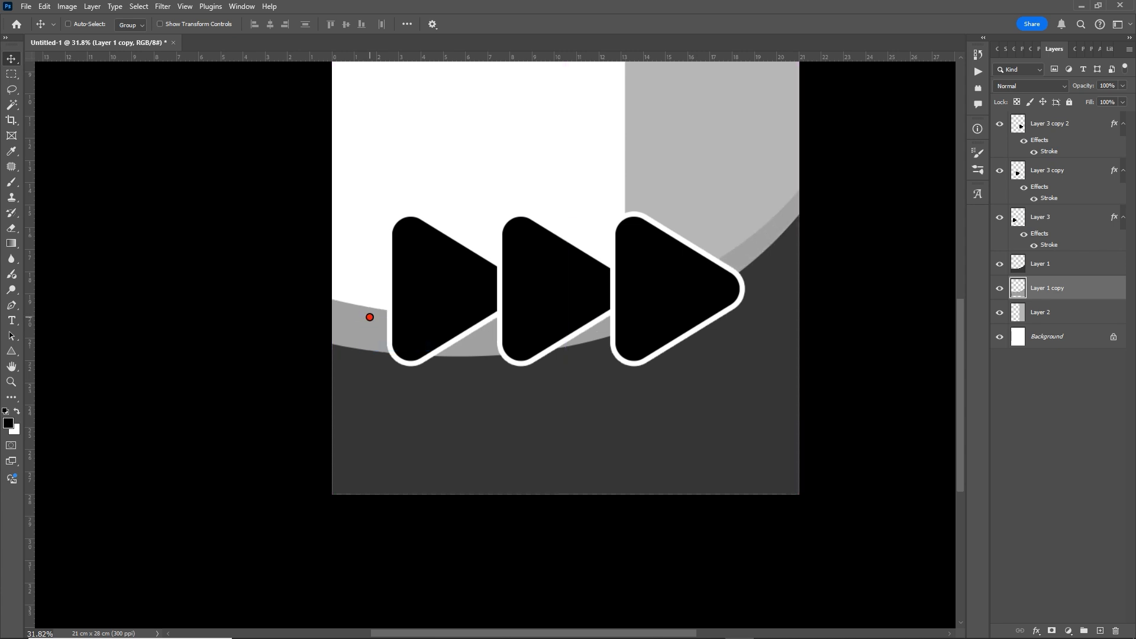
key("ctrl+z")
left_click_drag(362, 399, 383, 399)
key("ctrl+z")
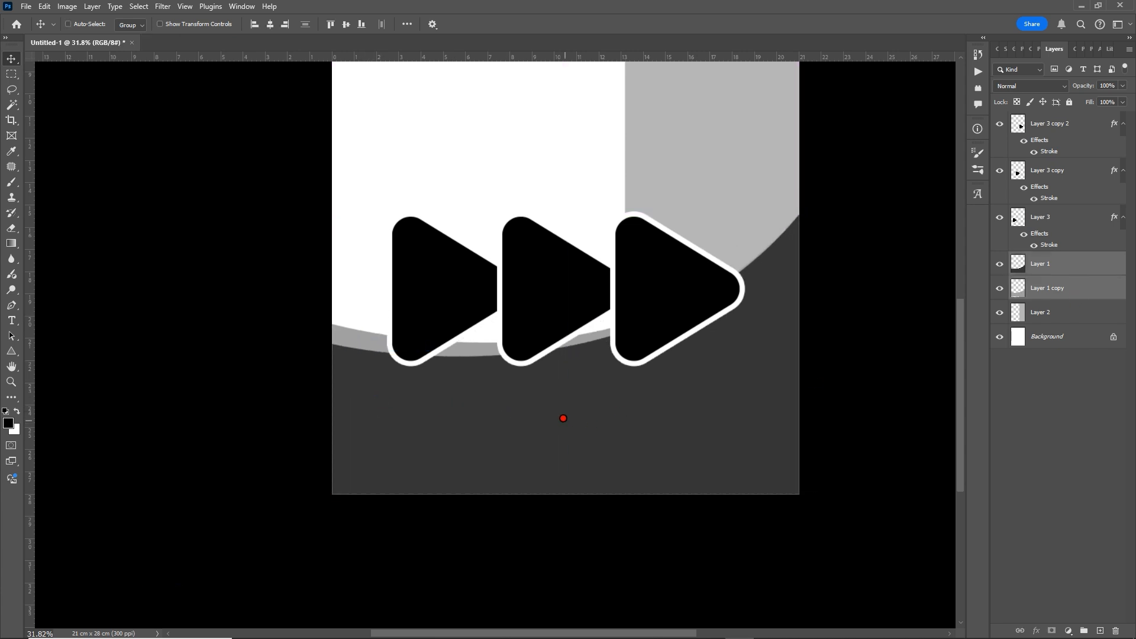
Select Layer 1 and Layer 1 copy together and move both curved shapes straight up by about 1.77 cm
right_click(475, 410)
left_click(484, 414)
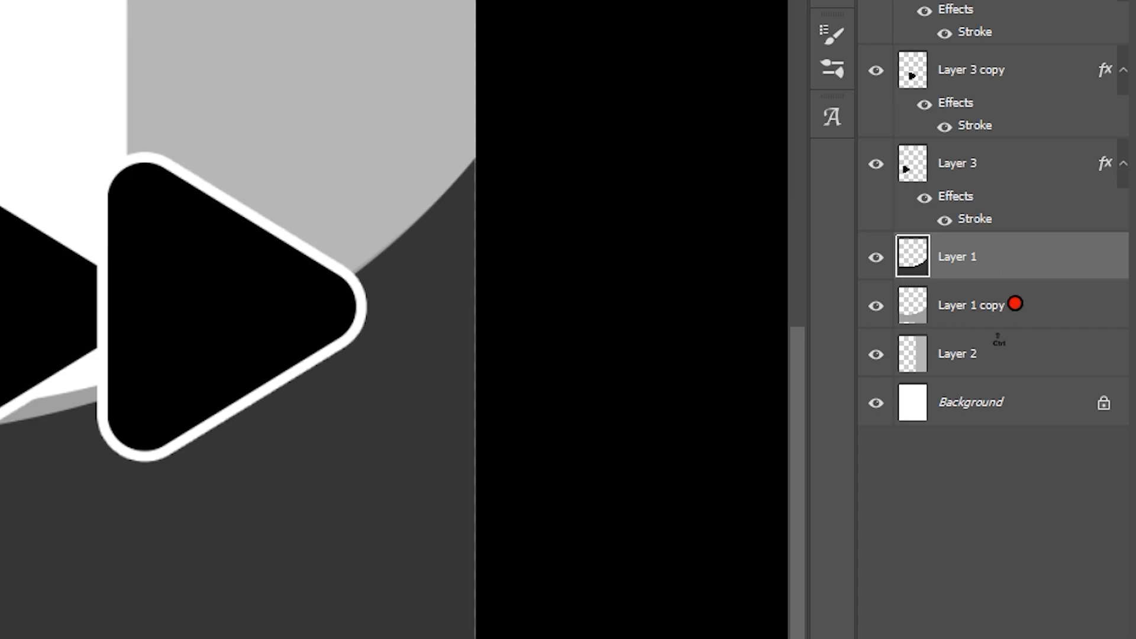
left_click(1012, 306, "ctrl")
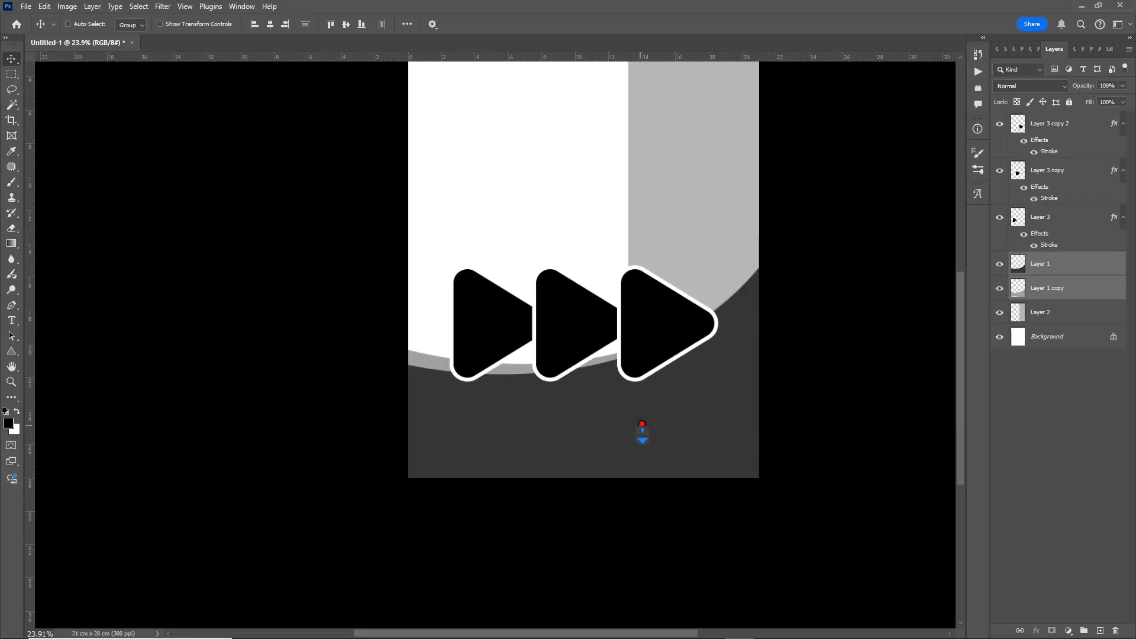
left_click_drag(642, 425, 664, 392)
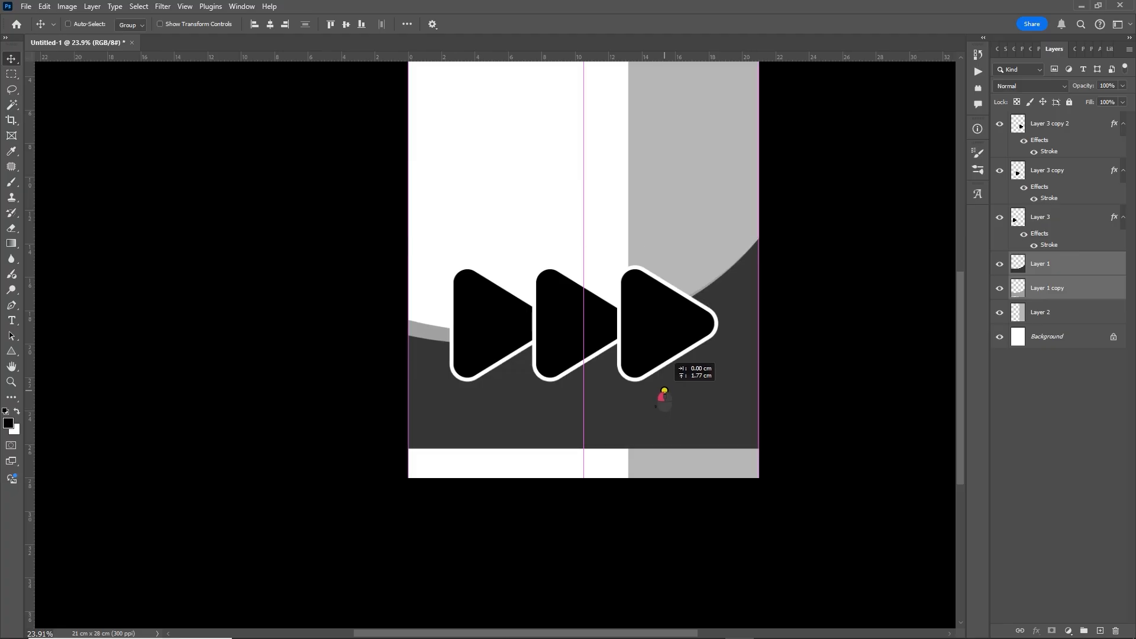
left_click_drag(665, 391, 664, 392)
Make the dark grey curved shape, Layer 1, the only selected layer
scroll(599, 461, "up", 5)
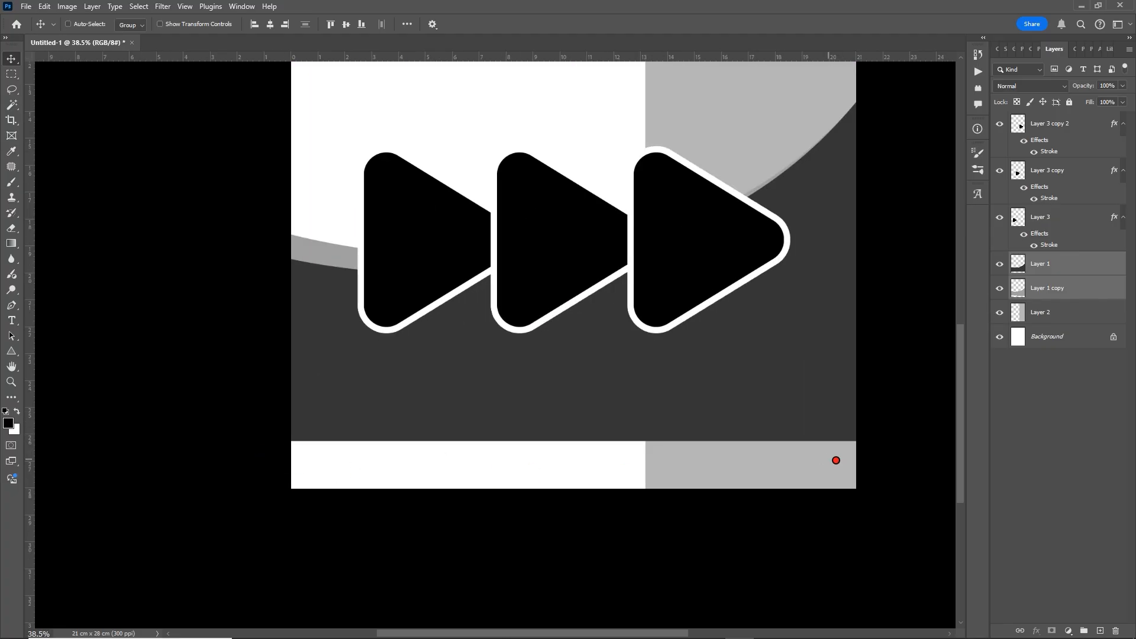
right_click(559, 428)
left_click(589, 424)
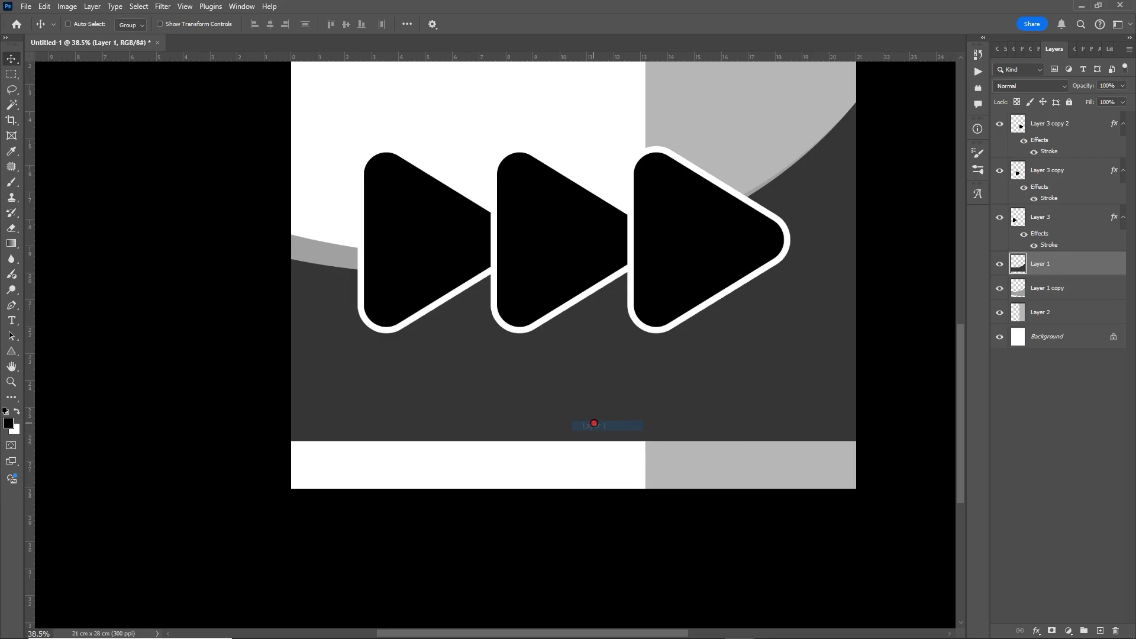
key("ctrl+t")
left_click_drag(573, 441, 583, 489)
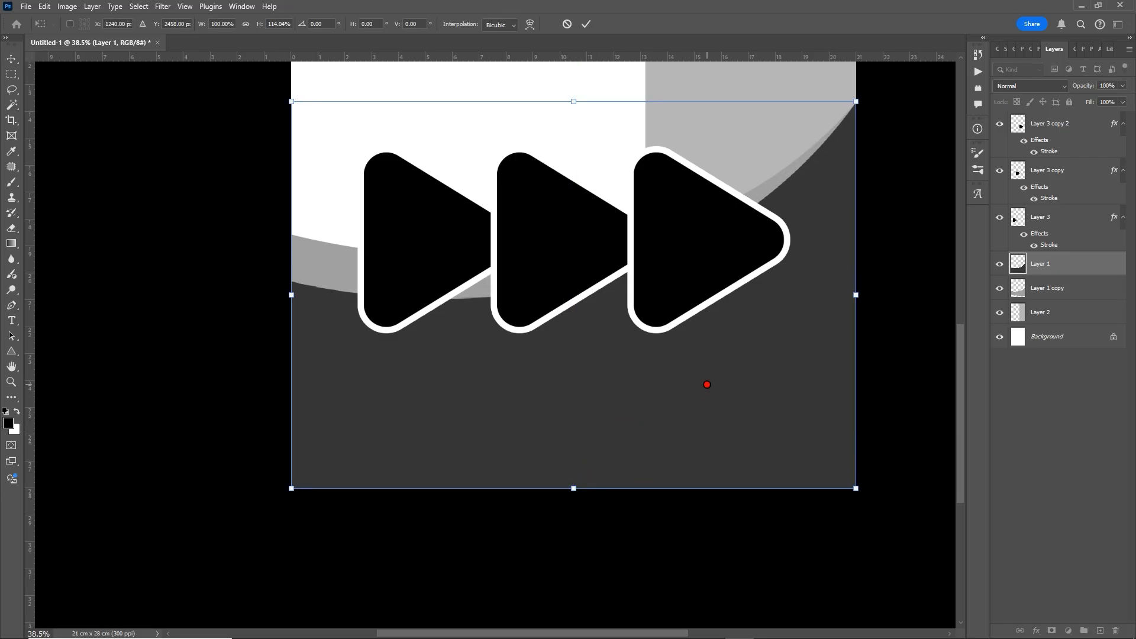
key("ctrl+z")
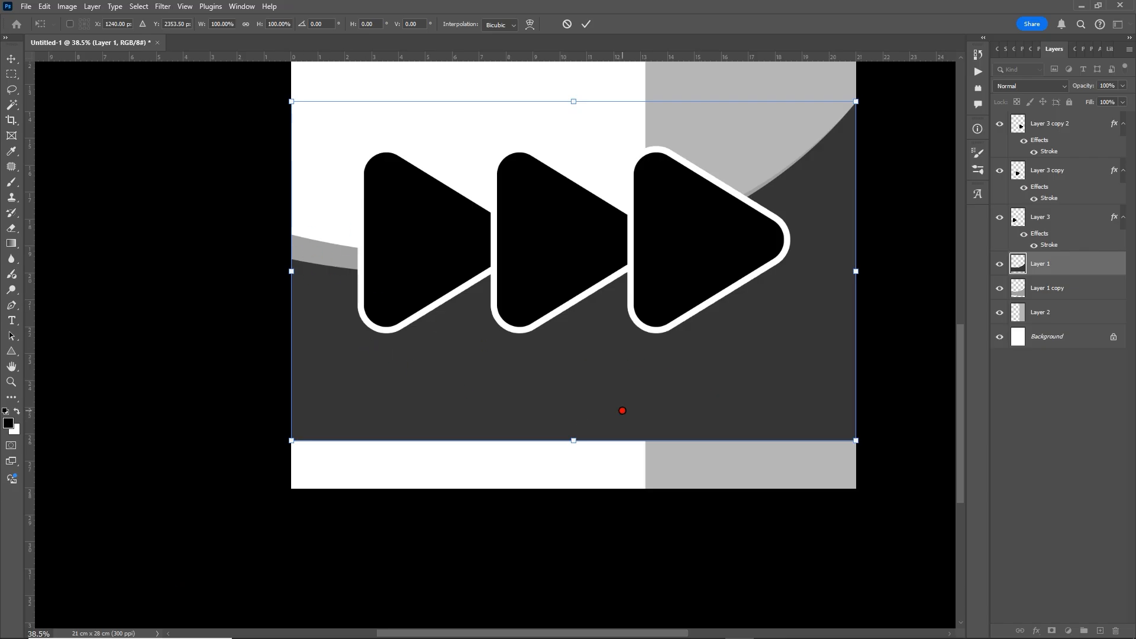
key("Escape")
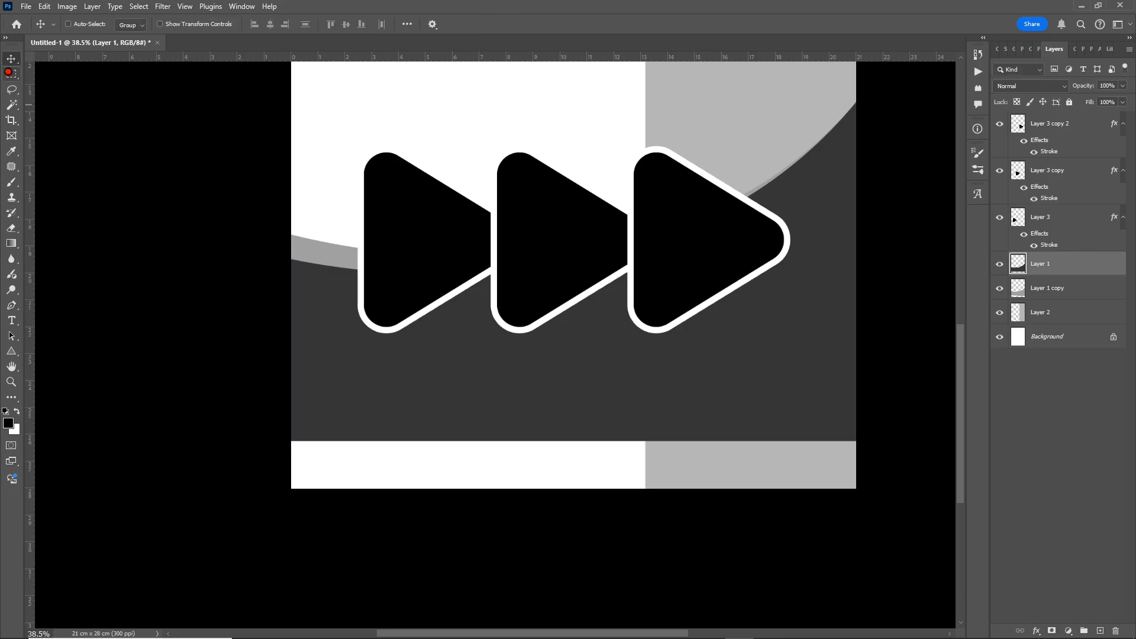
Make a full-width rectangular marquee selection from the dark shape's lower strip down to the page's bottom edge
right_click(8, 73)
left_click(99, 76)
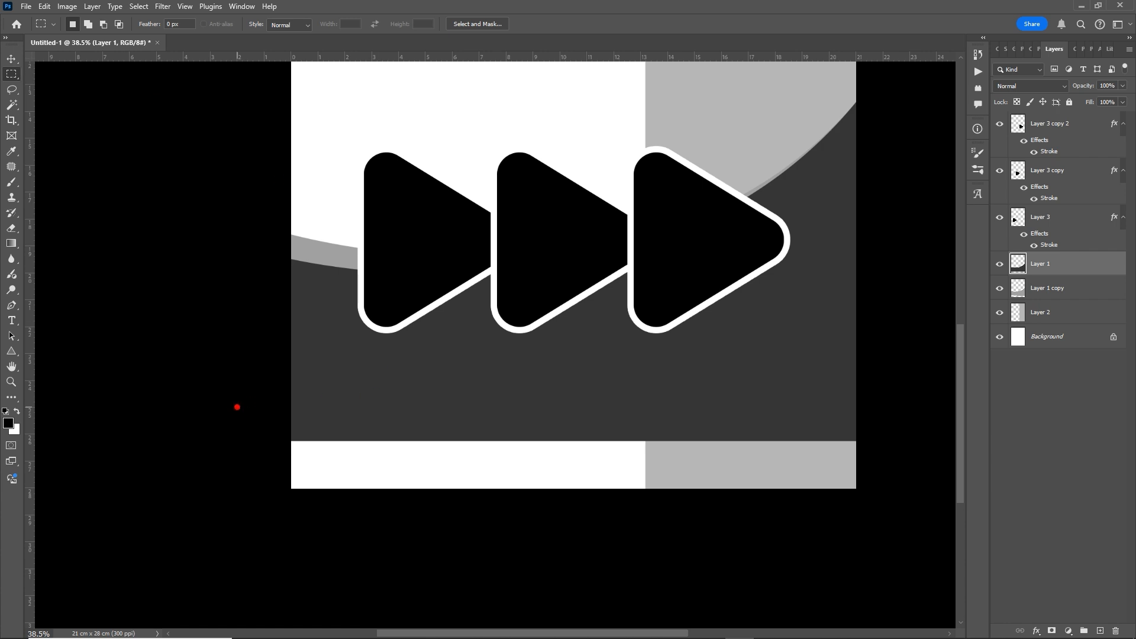
left_click_drag(236, 407, 915, 527)
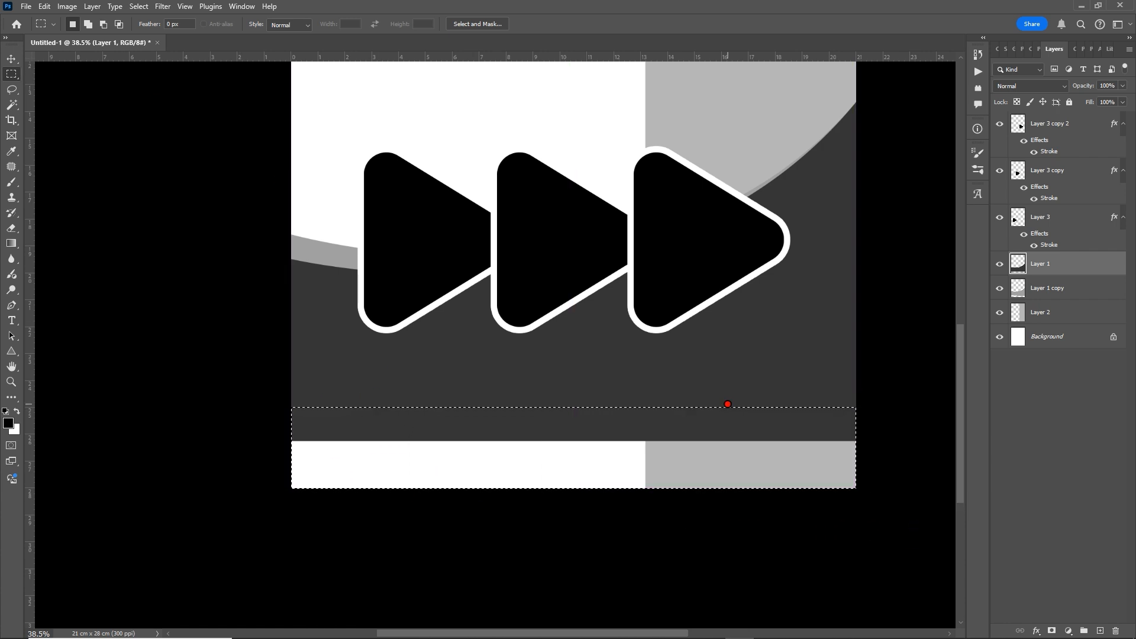
Stretch the selected strip of the dark grey shape down past the page's bottom edge with Free Transform, then deselect
key("v")
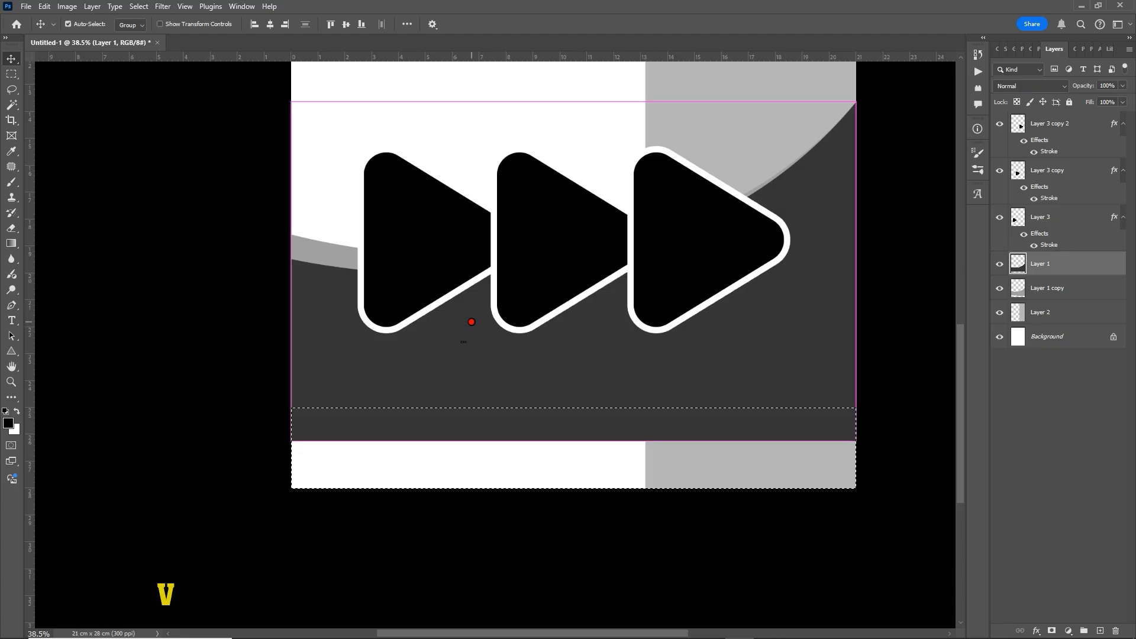
key("ctrl+t")
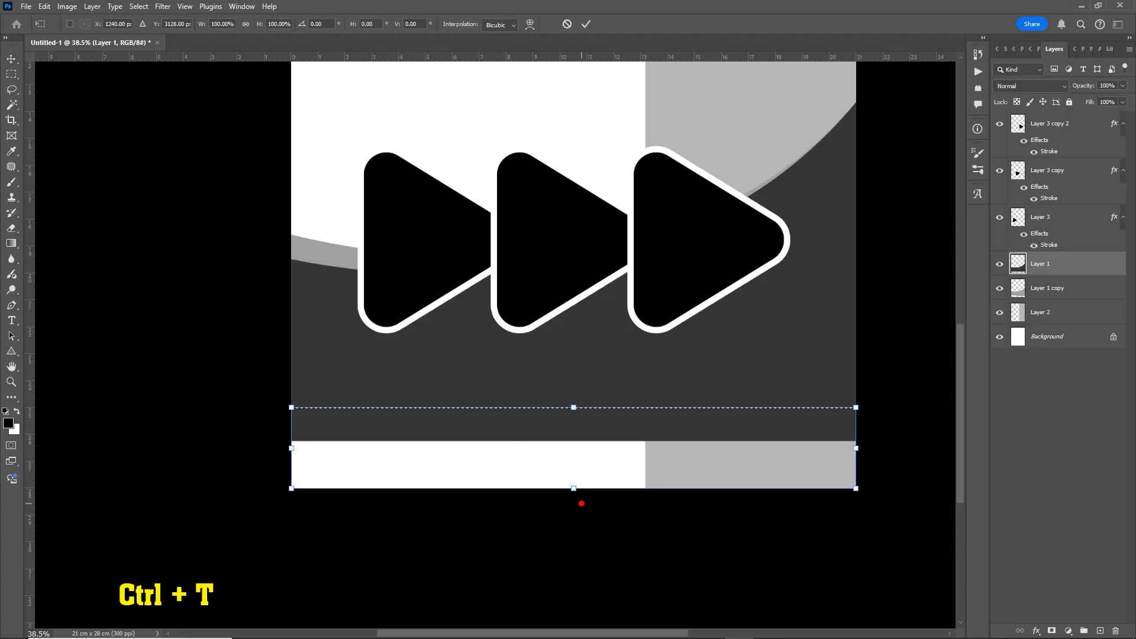
left_click_drag(573, 491, 587, 619)
key("Return")
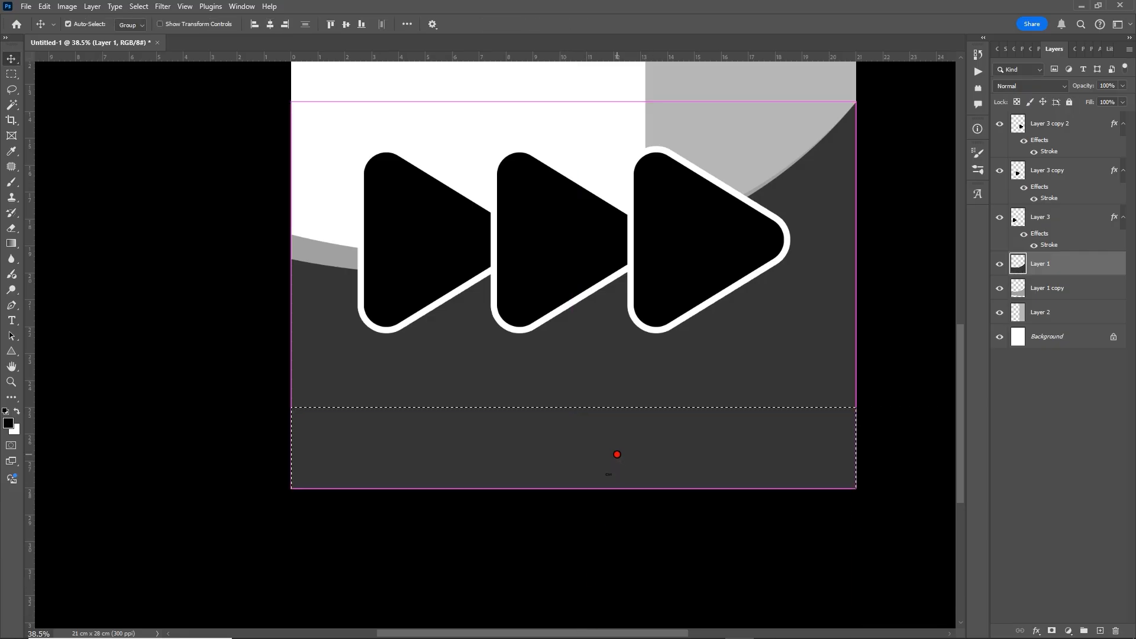
key("ctrl+d")
scroll(662, 424, "down", 1)
scroll(662, 424, "down", 3)
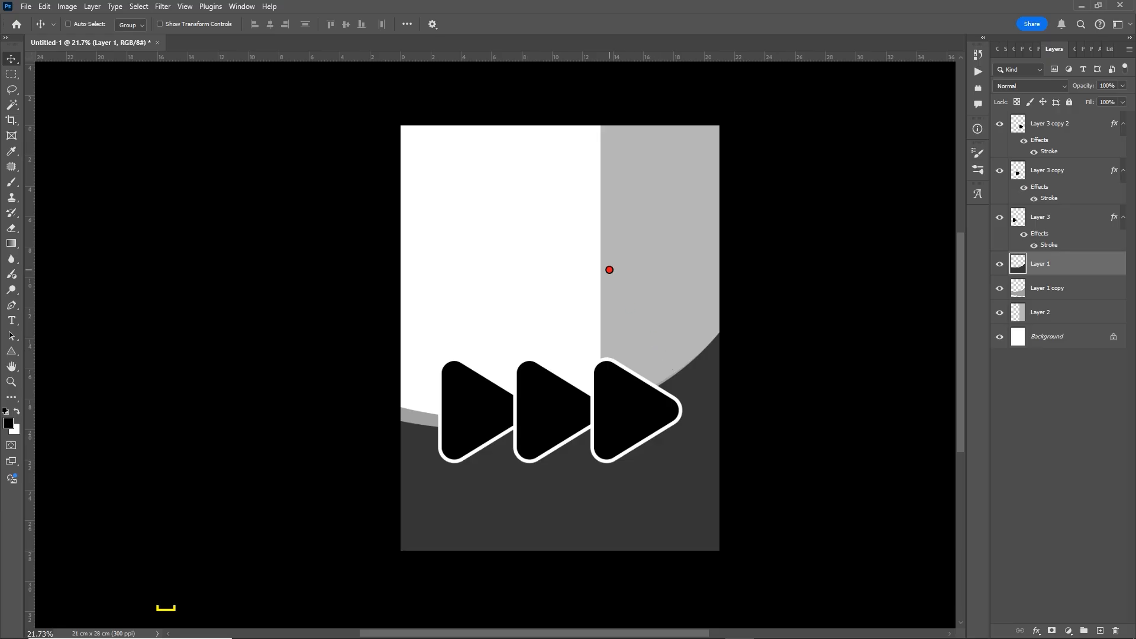
Open matter.psd from the ammachikkada folder
scroll(612, 361, "up", 2)
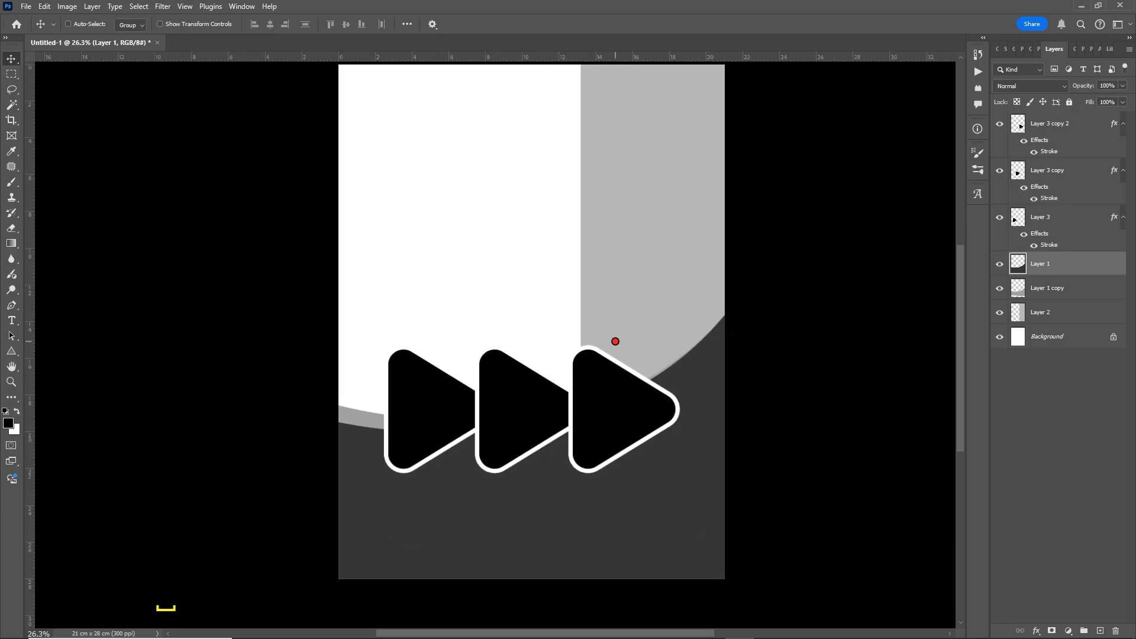
scroll(634, 318, "up", 2)
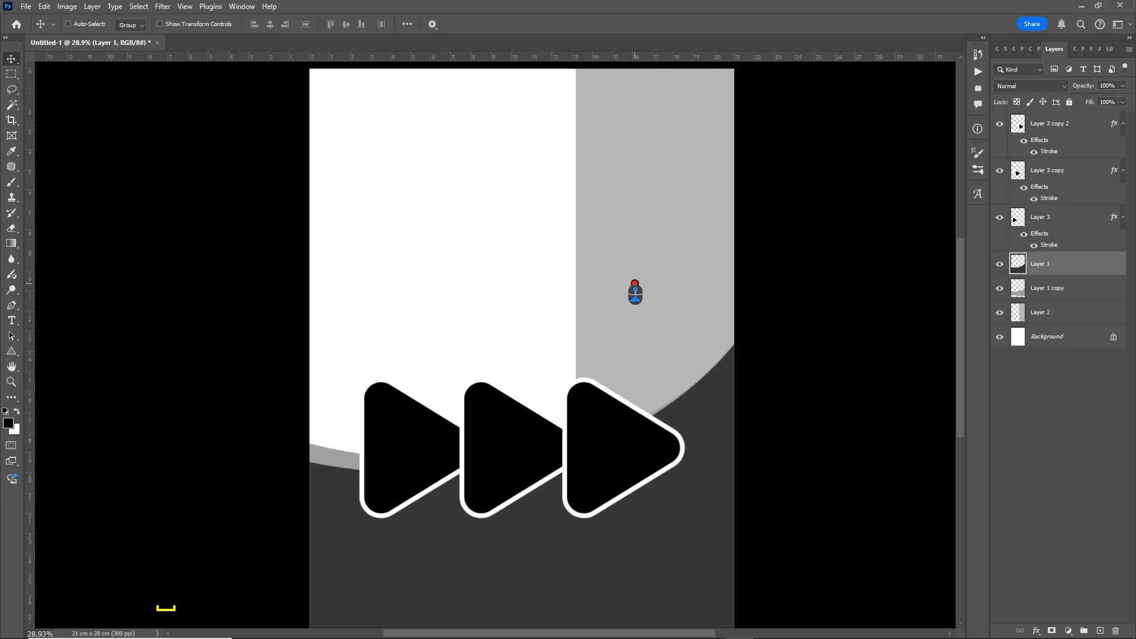
scroll(635, 293, "down", 2)
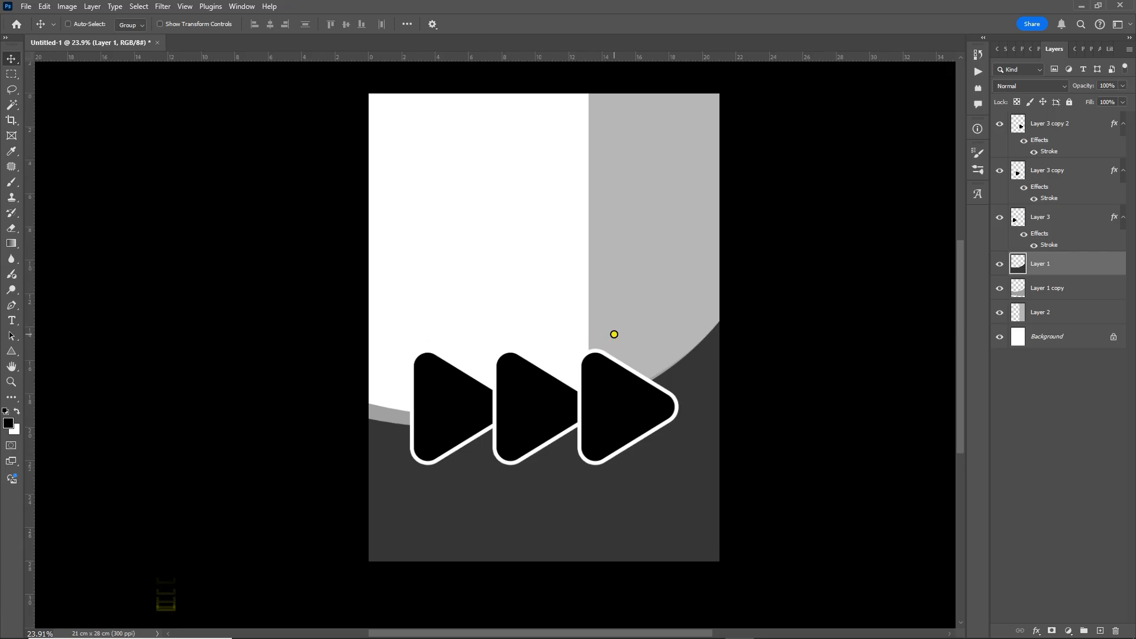
key("space")
left_click(624, 498)
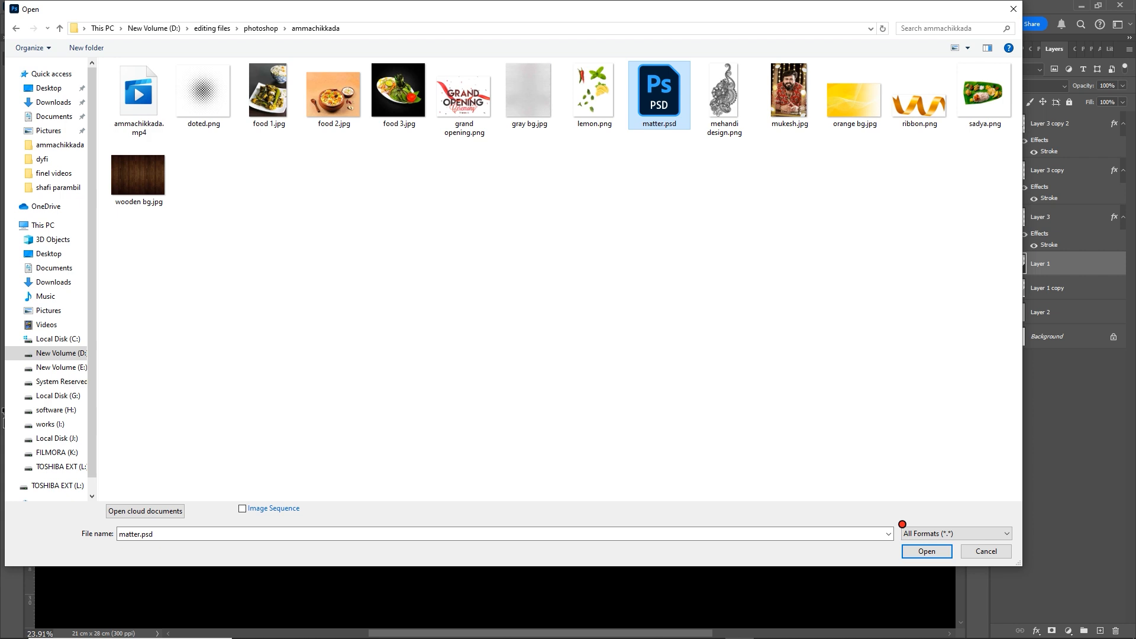
left_click(917, 556)
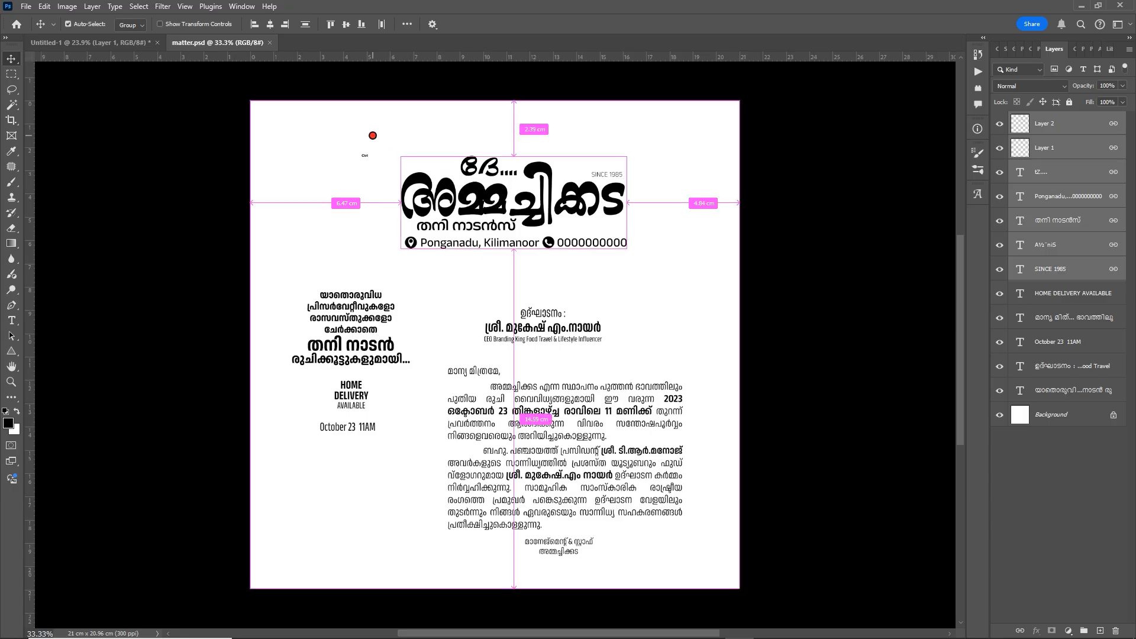
Copy from matter.psd the linked logo and contact layers onto the page's dark lower right area, and the invitation letter onto the white area
key("ctrl")
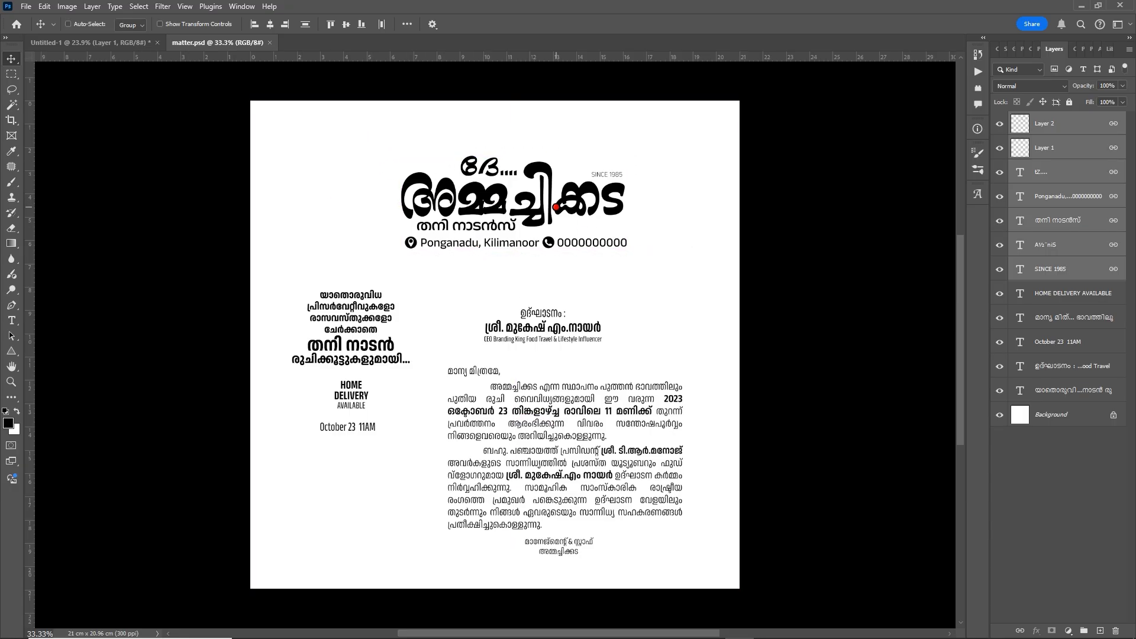
left_click_drag(556, 208, 602, 505)
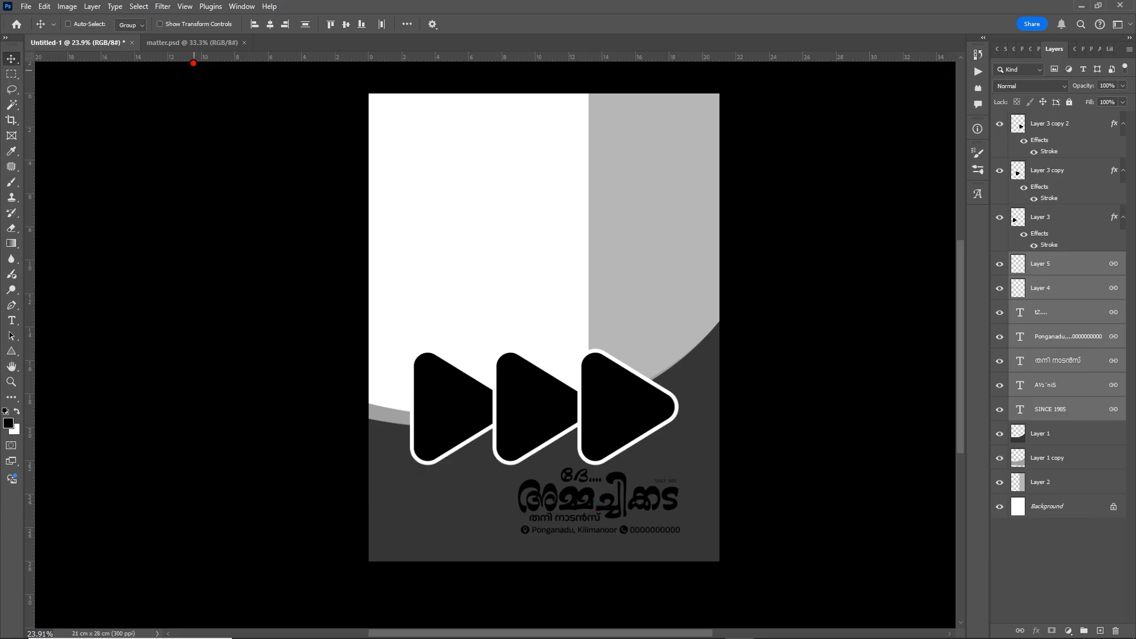
left_click(195, 44)
right_click(544, 436)
left_click(582, 438)
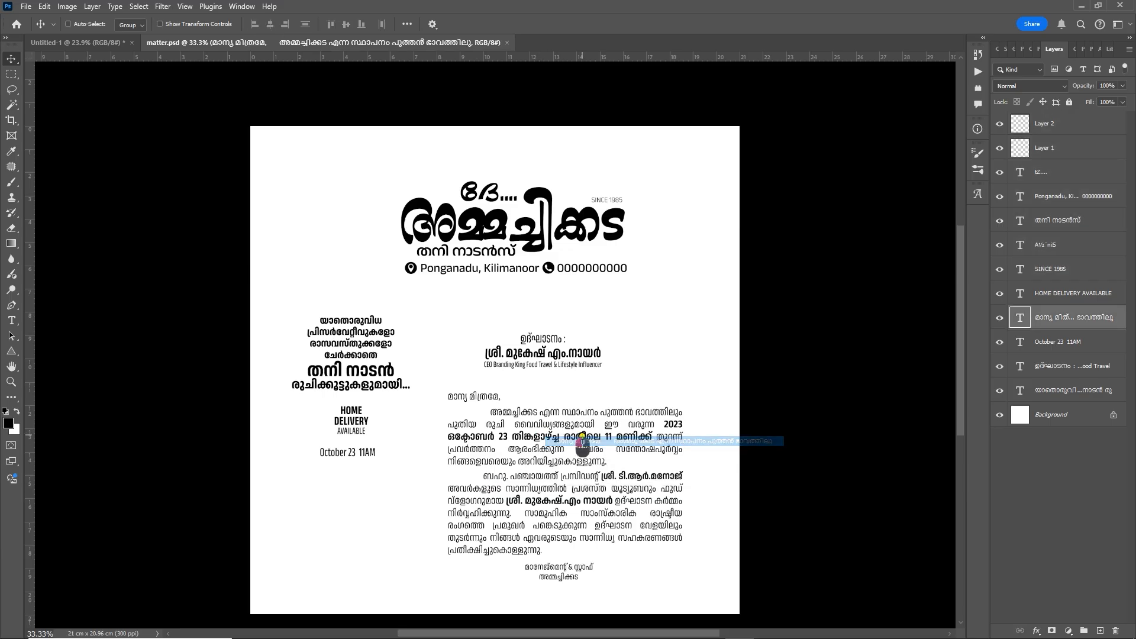
left_click_drag(582, 441, 491, 303)
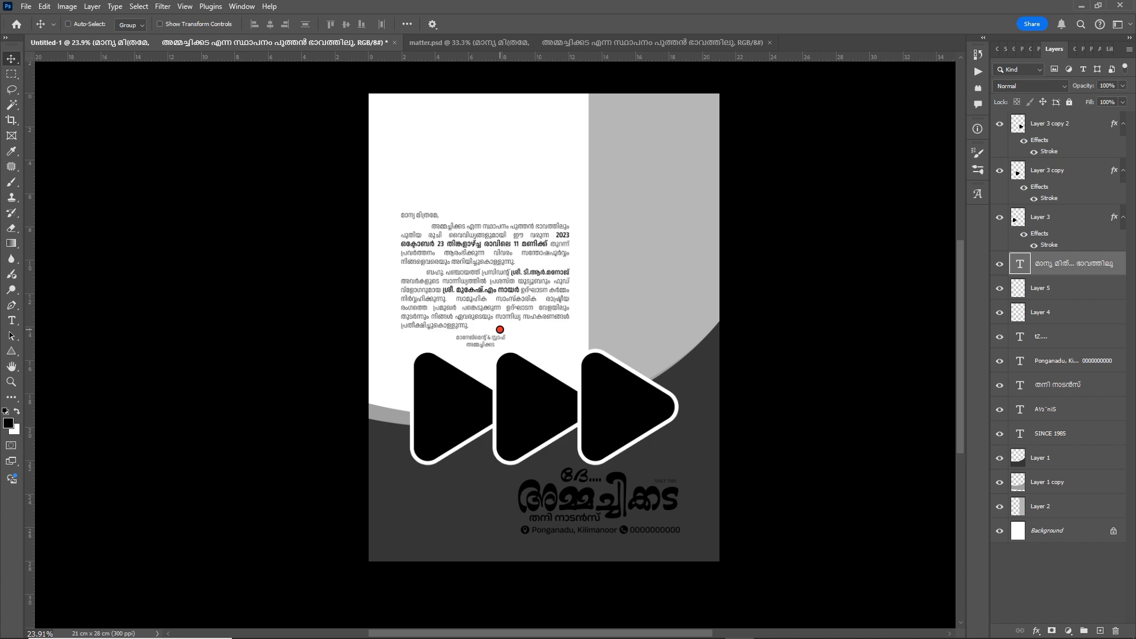
Copy the Malayalam tagline from matter.psd beside the logo in the dark area, and the HOME DELIVERY AVAILABLE text above the logo
left_click(571, 44)
right_click(333, 377)
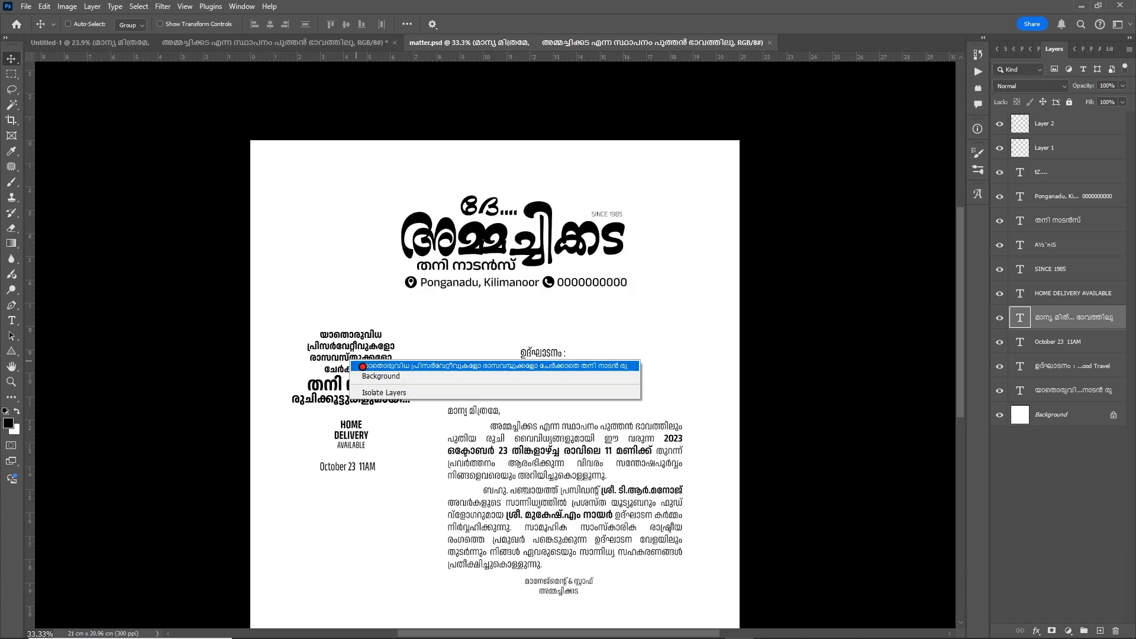
left_click(379, 358)
left_click_drag(342, 342, 370, 366)
left_click_drag(356, 354, 444, 531)
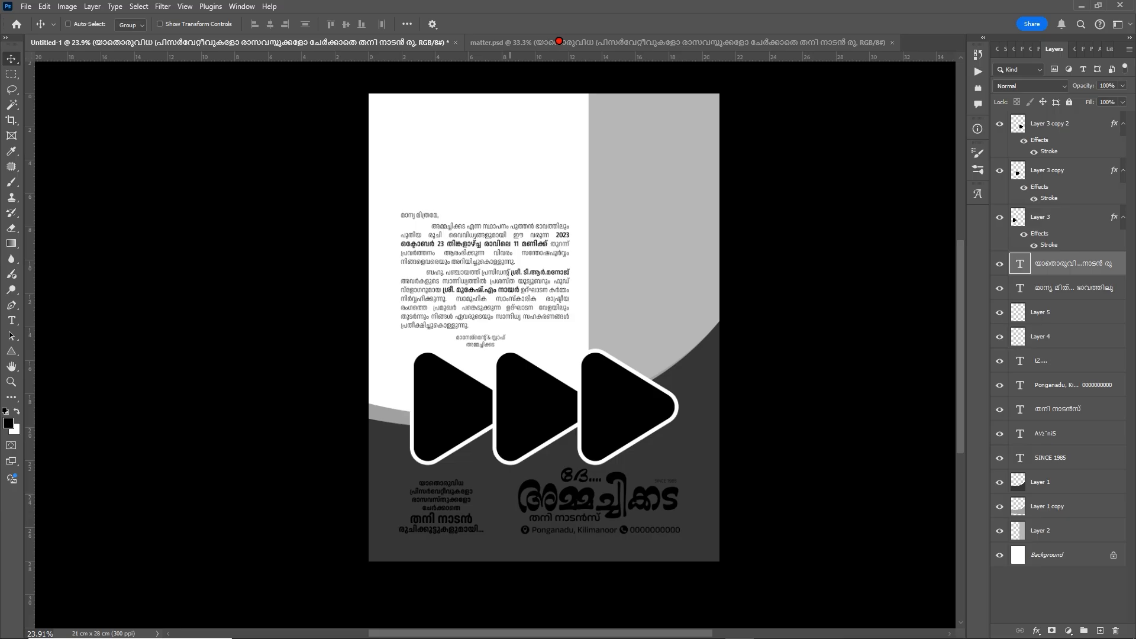
left_click(556, 42)
left_click_drag(346, 434, 670, 440)
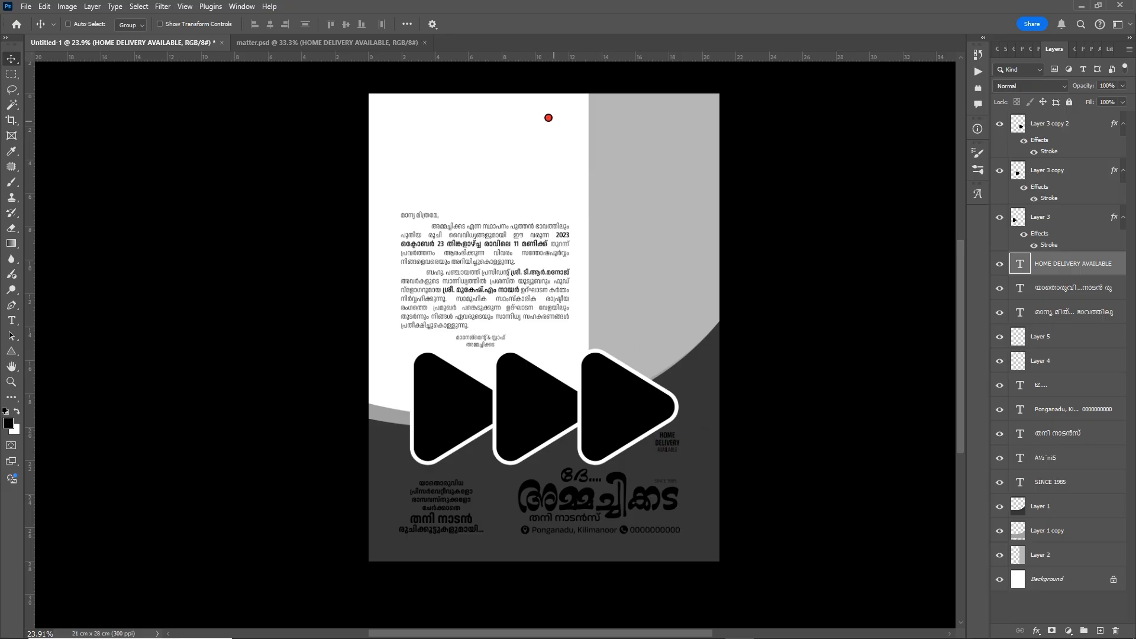
Copy the inauguration guest text from matter.psd onto the light grey side band, just above the dark curve
left_click(329, 43)
right_click(539, 362)
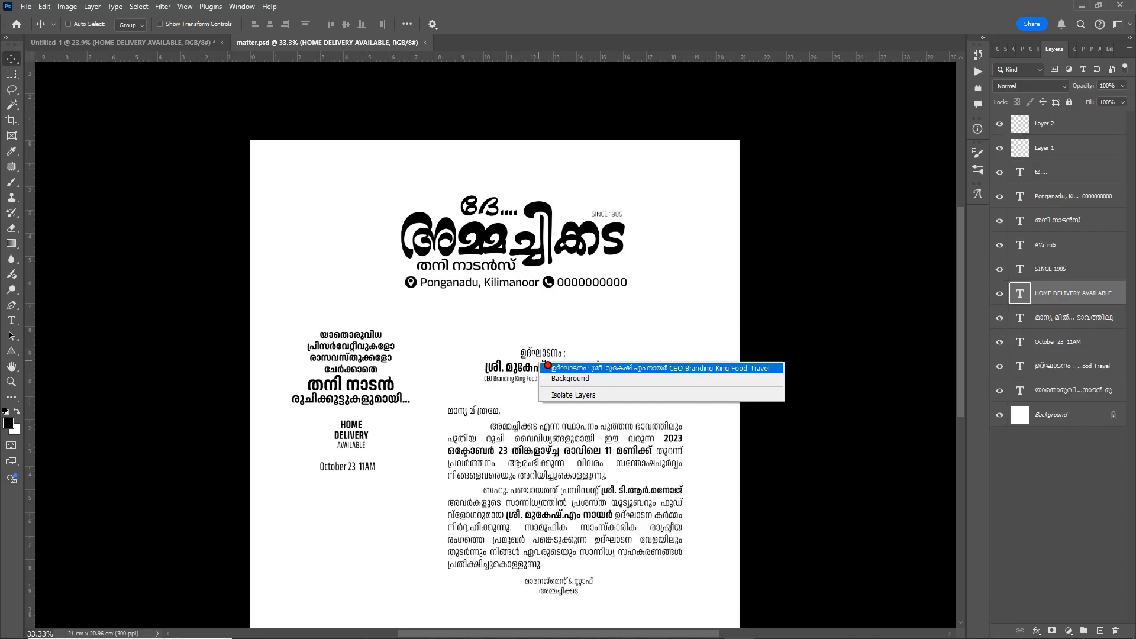
left_click(552, 367)
left_click_drag(540, 356, 644, 335)
Copy the "October 23 11AM" text from matter.psd onto the upper part of the light grey side band
key("ctrl+Tab")
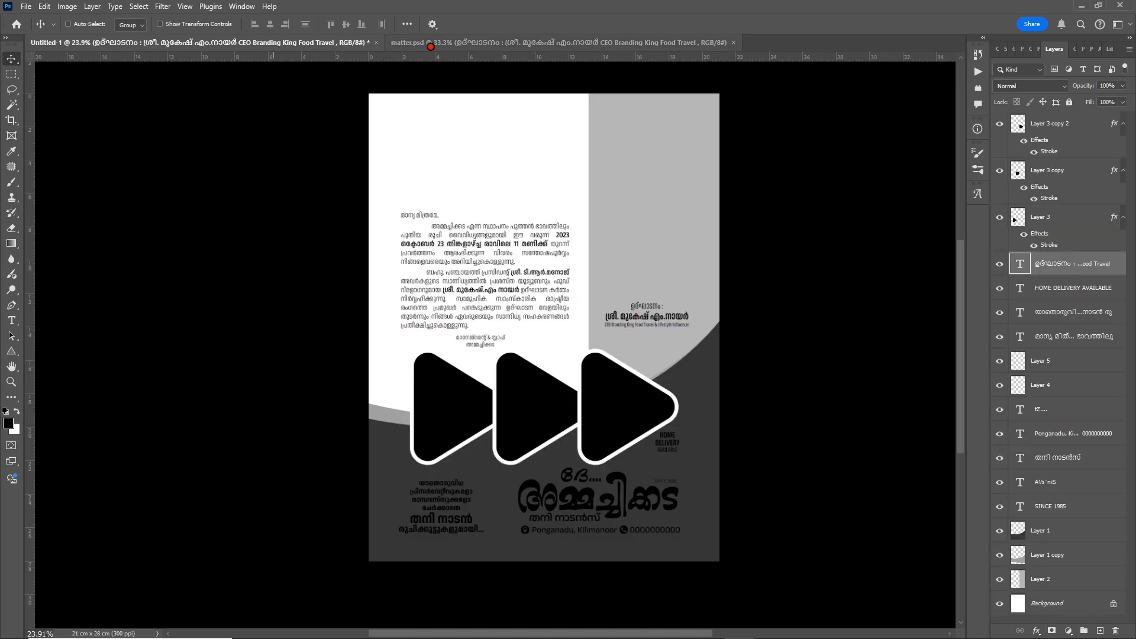
right_click(362, 471)
left_click(379, 468)
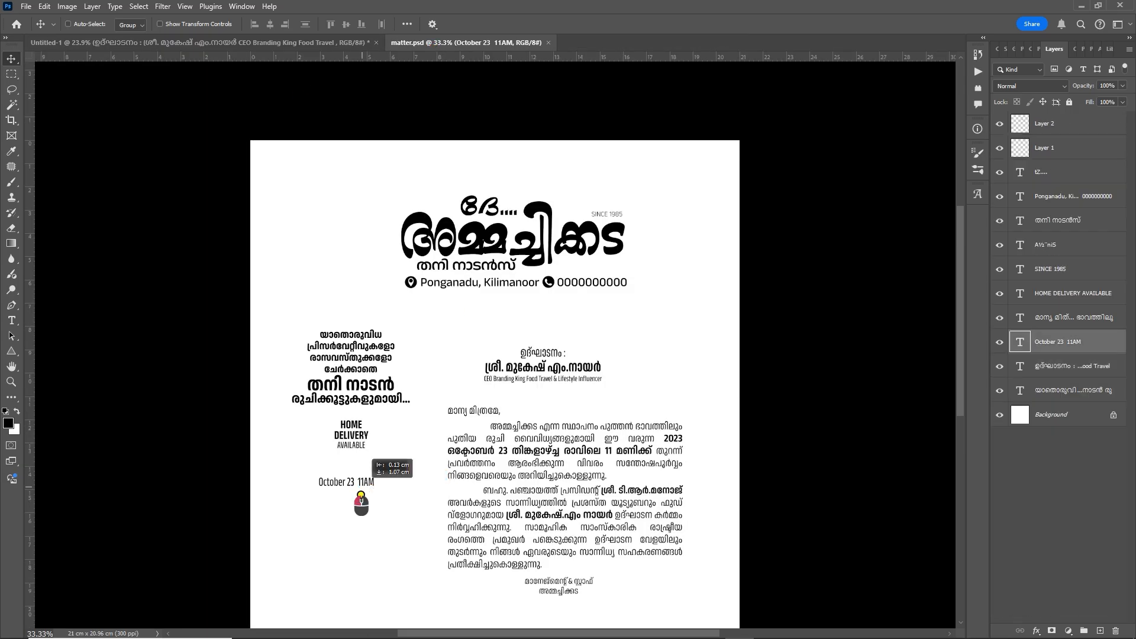
left_click_drag(364, 471, 309, 349)
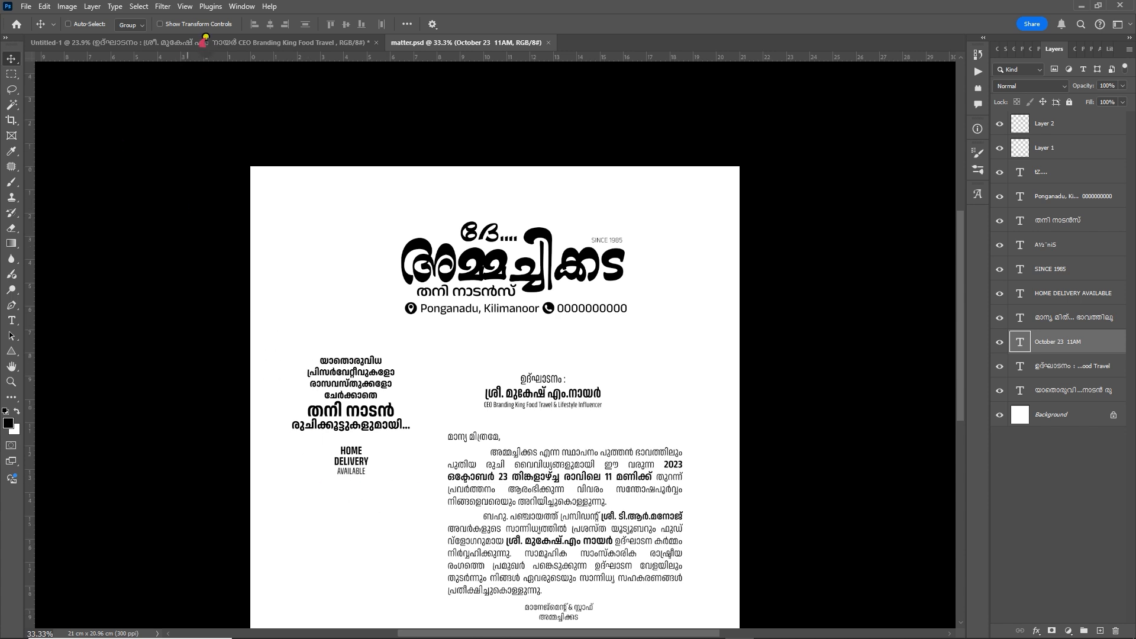
left_click(204, 43)
left_click_drag(665, 169, 647, 154)
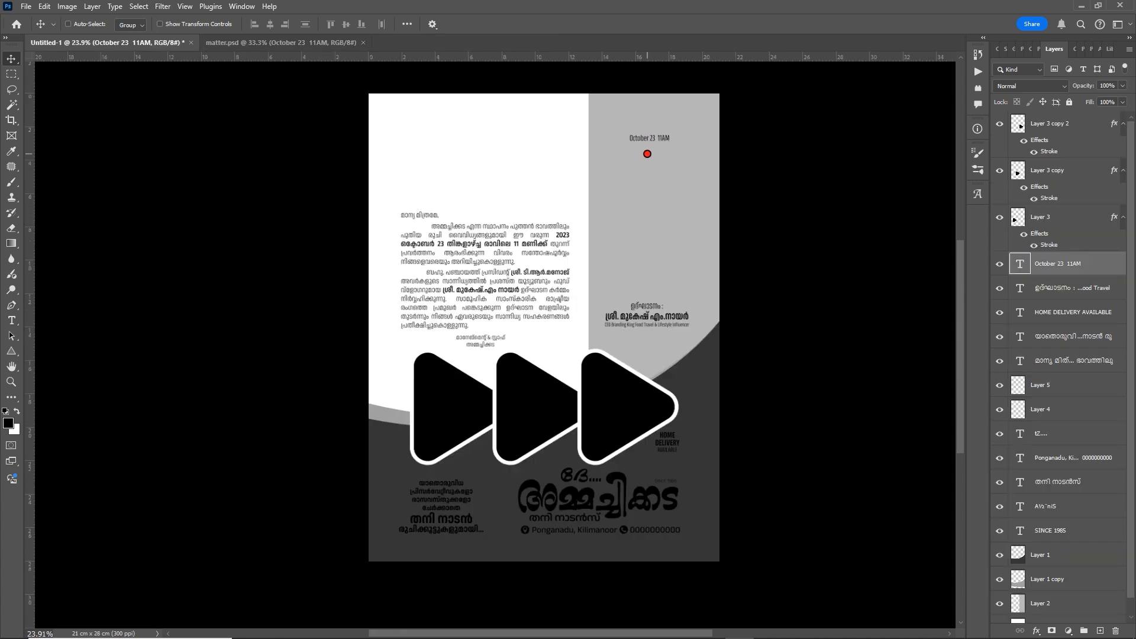
Inspect the imported date text and invitation letter up close on the page
scroll(655, 159, "up", 5)
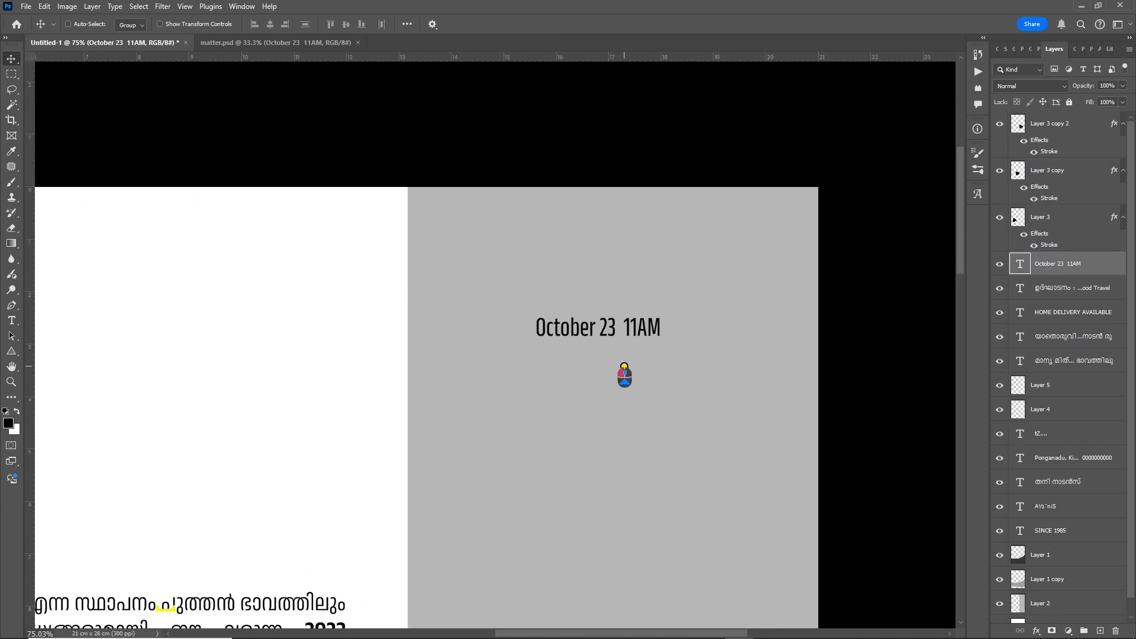
scroll(620, 366, "down", 3)
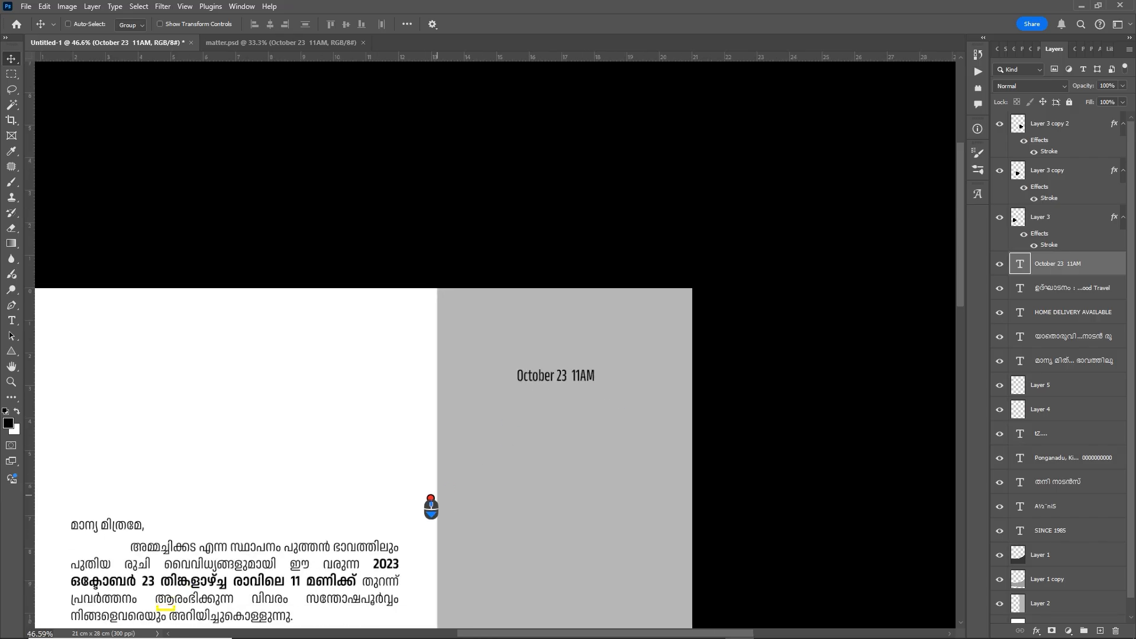
scroll(467, 373, "up", 1)
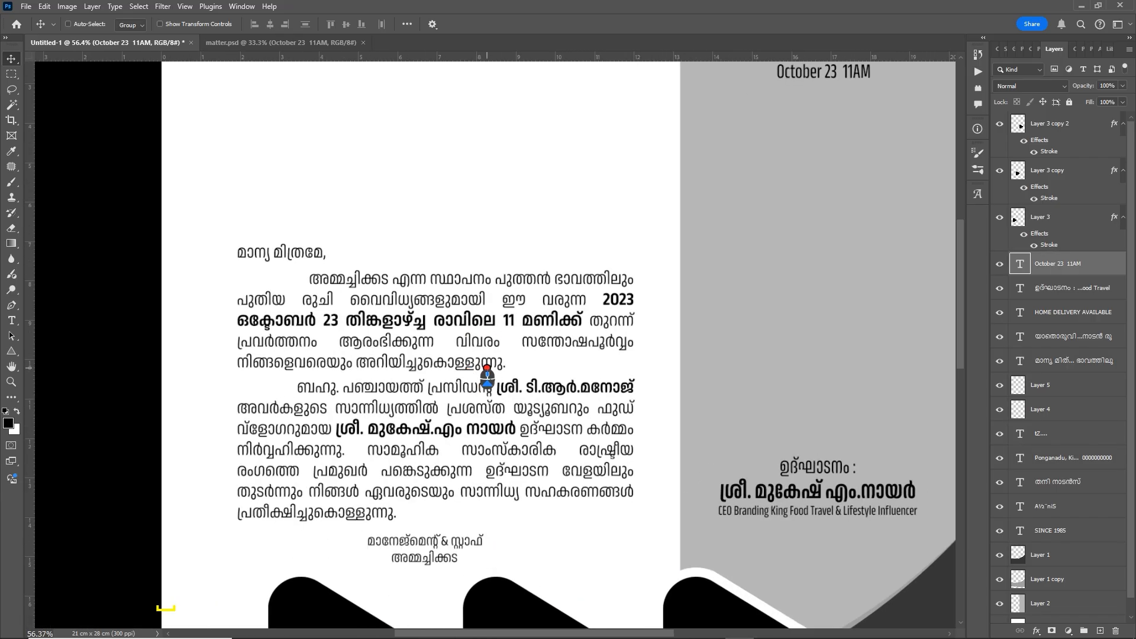
scroll(518, 368, "up", 2)
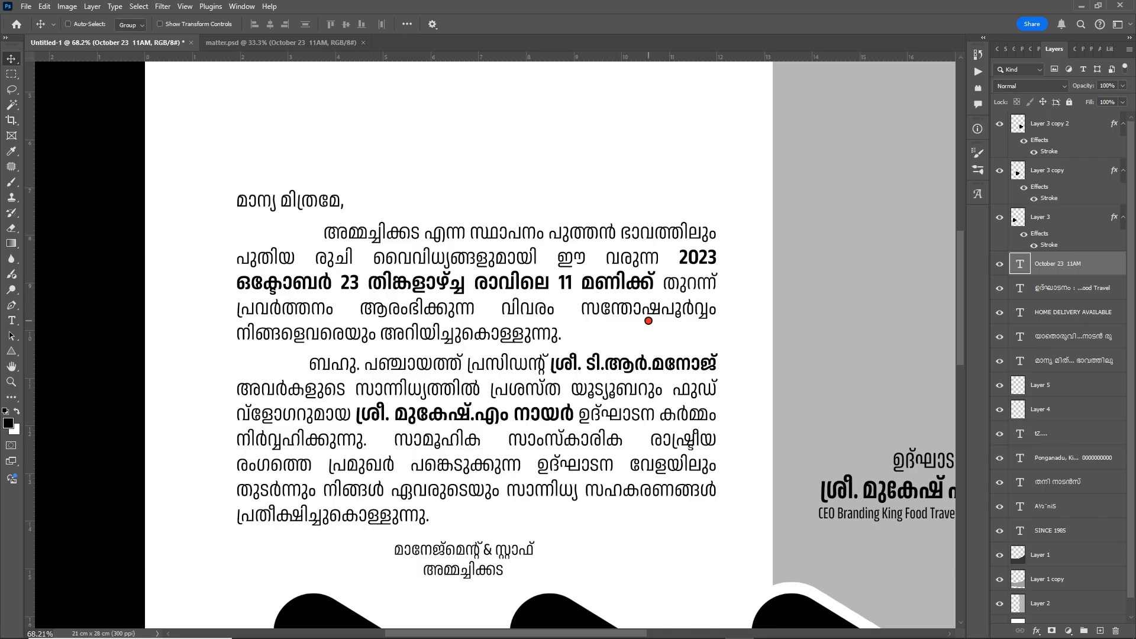
scroll(648, 321, "down", 4)
scroll(647, 329, "up", 3)
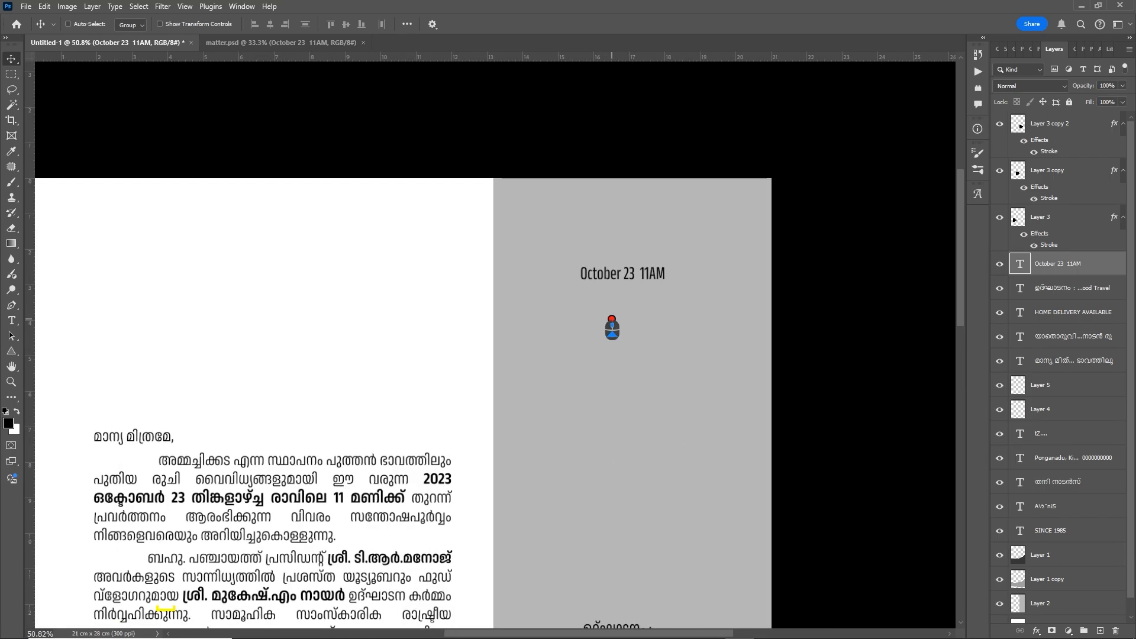
Nudge the "October 23 11AM" text slightly right and set its font size to 22 pt
scroll(613, 327, "up", 3)
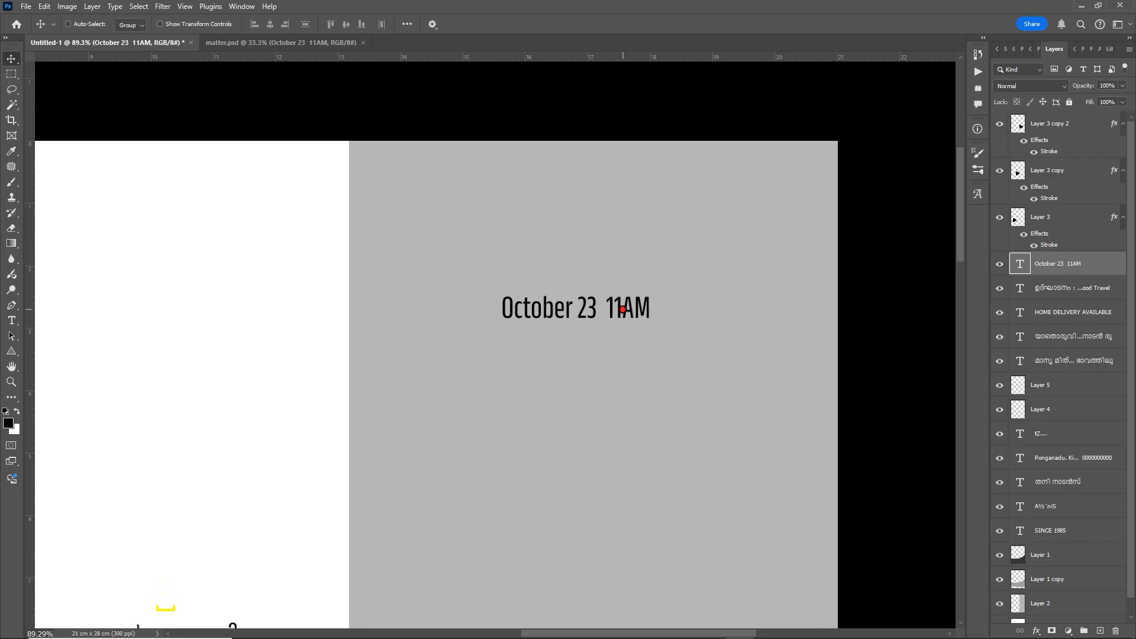
left_click_drag(623, 309, 628, 310)
key("t")
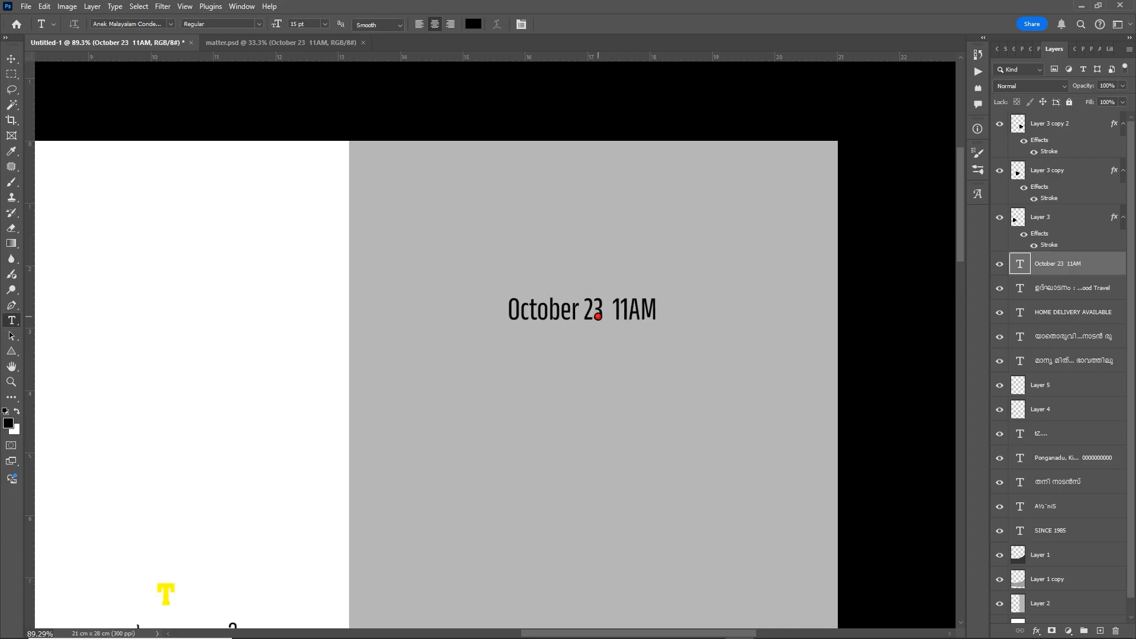
scroll(598, 317, "up", 2)
left_click(571, 324)
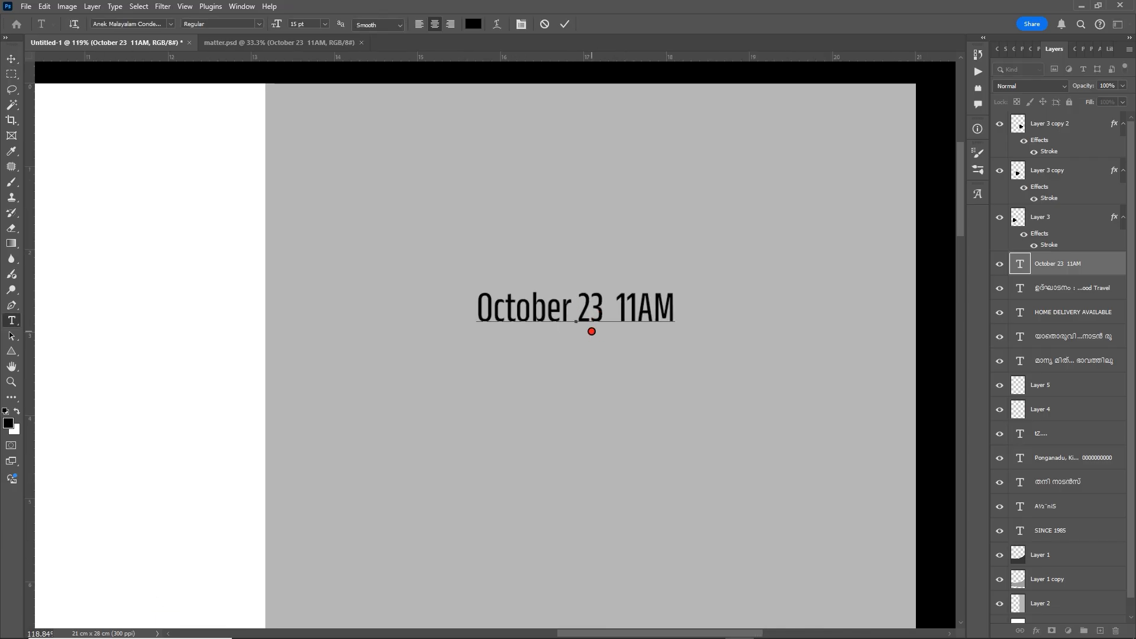
key("ctrl+a")
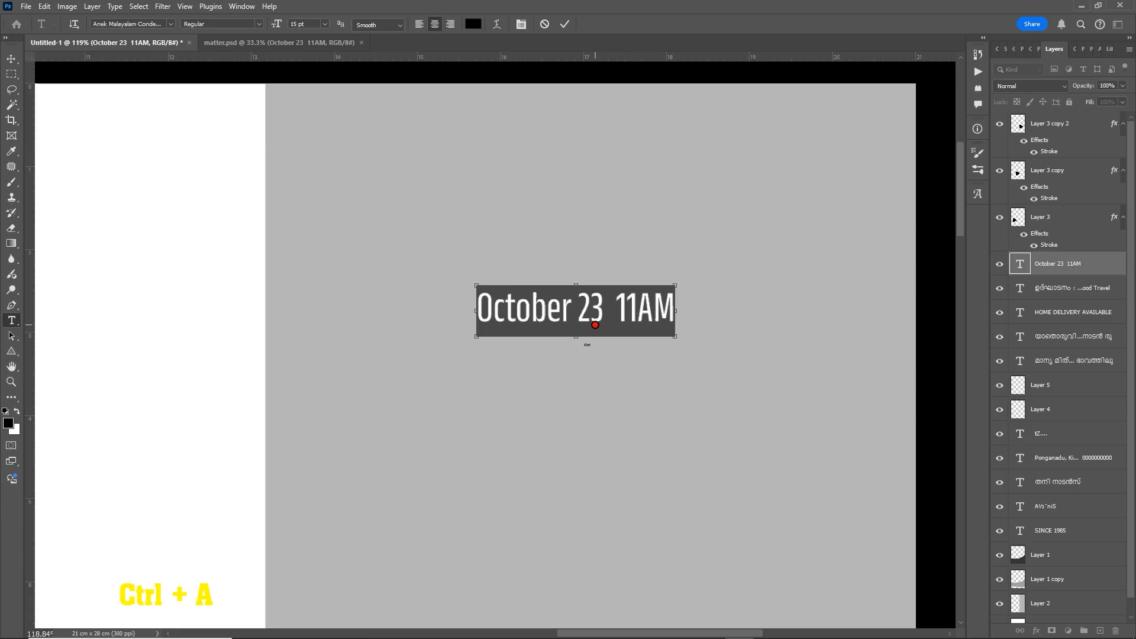
key("ctrl+t")
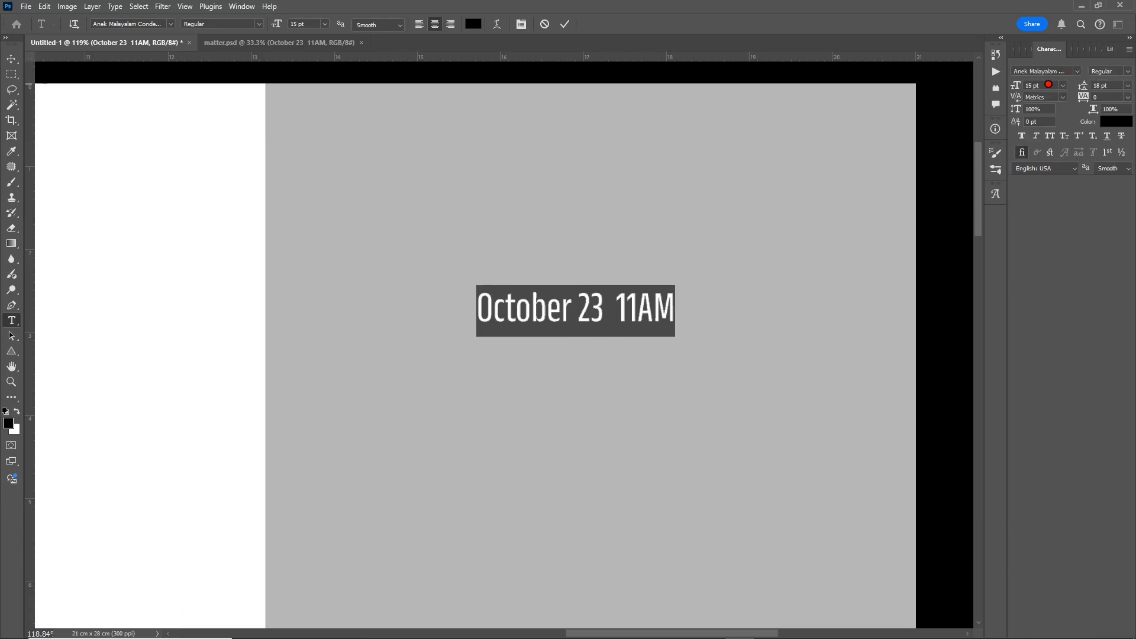
scroll(1049, 84, "up", 7)
Cut "October" and its trailing space out of the date text and paste the word as a separate text layer above it
left_click(587, 337)
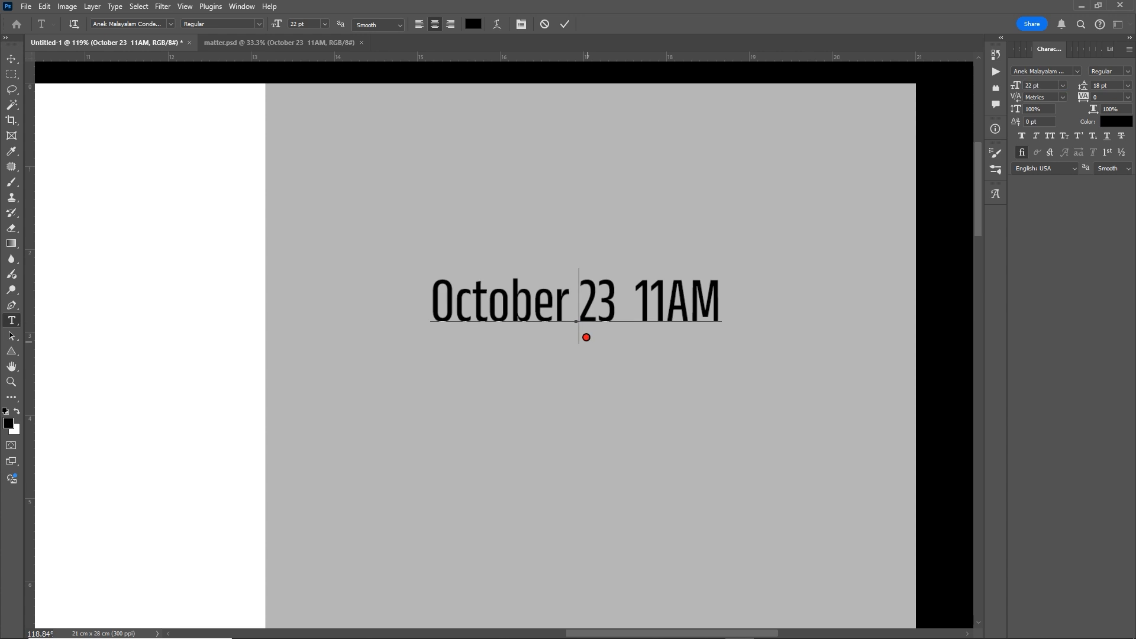
left_click_drag(567, 301, 438, 314)
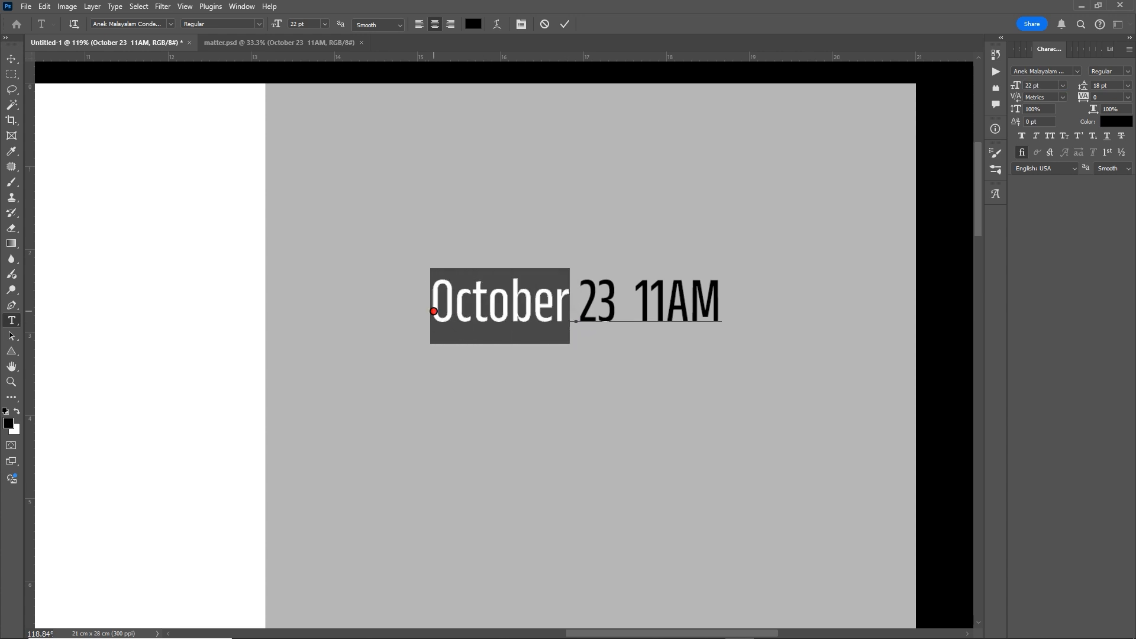
key("ctrl")
key("ctrl+x")
key("Delete")
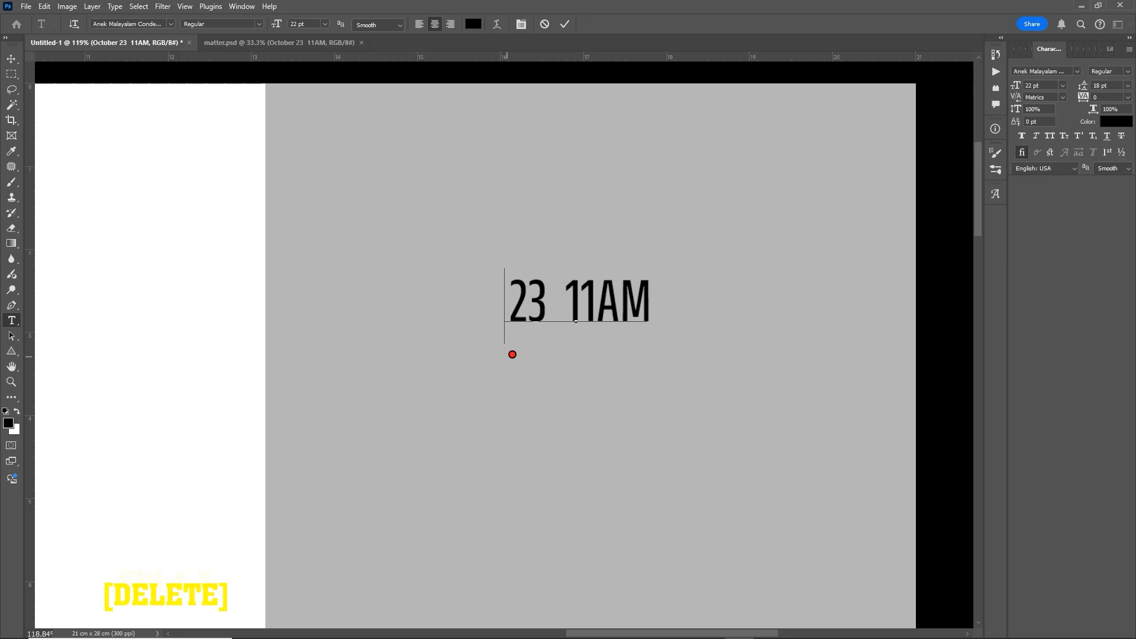
key("KP_Enter")
key("ctrl+v")
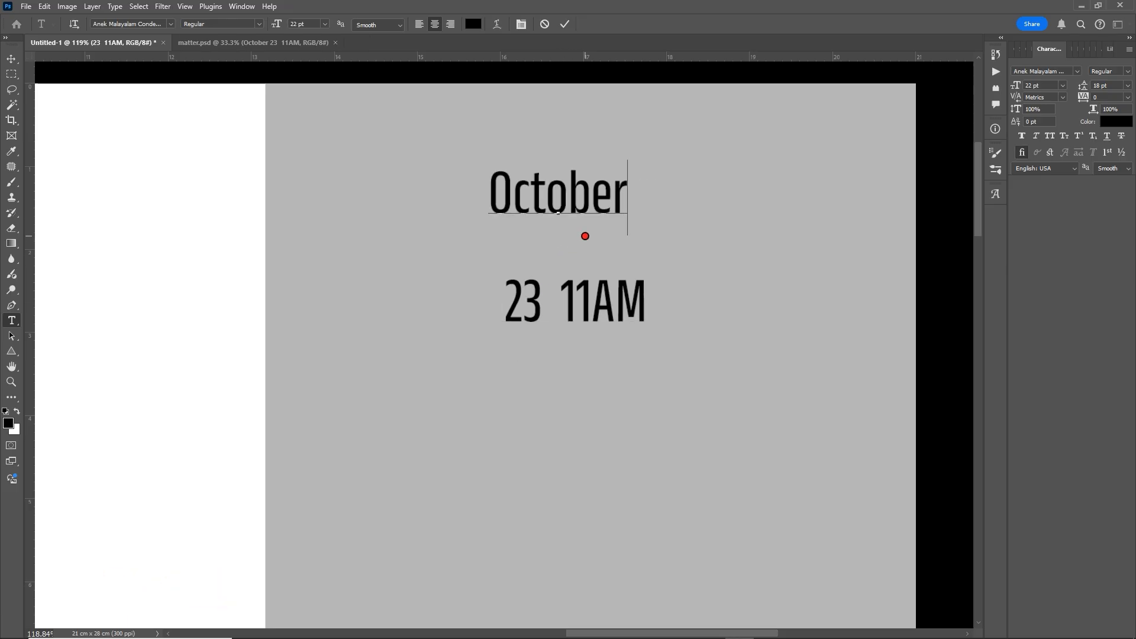
key("KP_Enter")
Cut "23" and a leading space out of the remaining date text and paste the number as a separate text layer below 11AM
left_click_drag(542, 306, 484, 309)
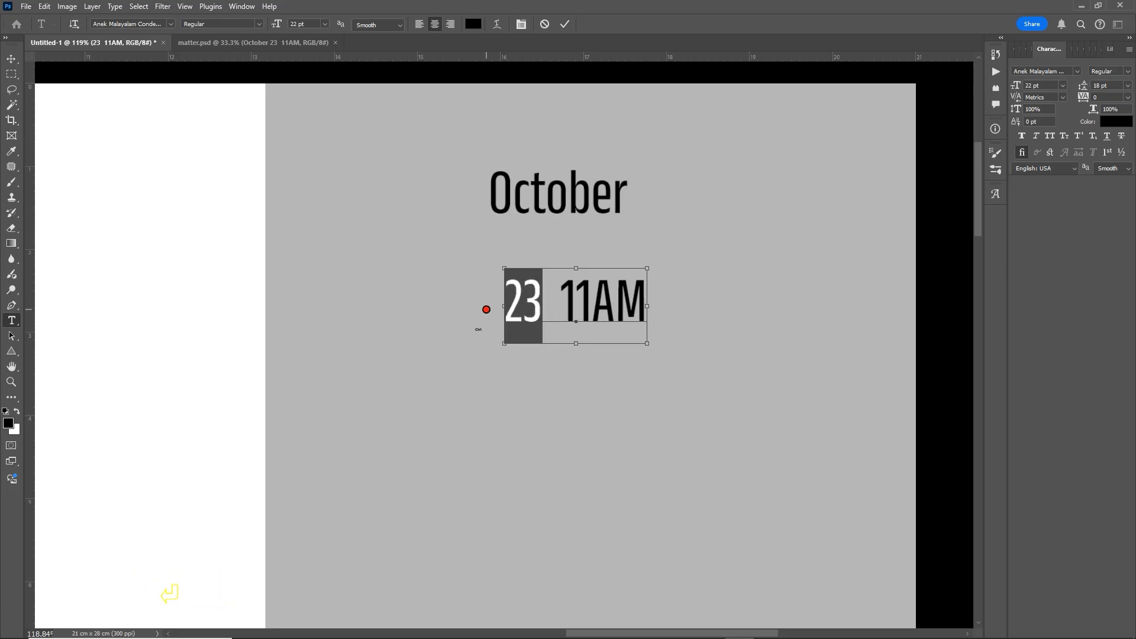
key("ctrl+x")
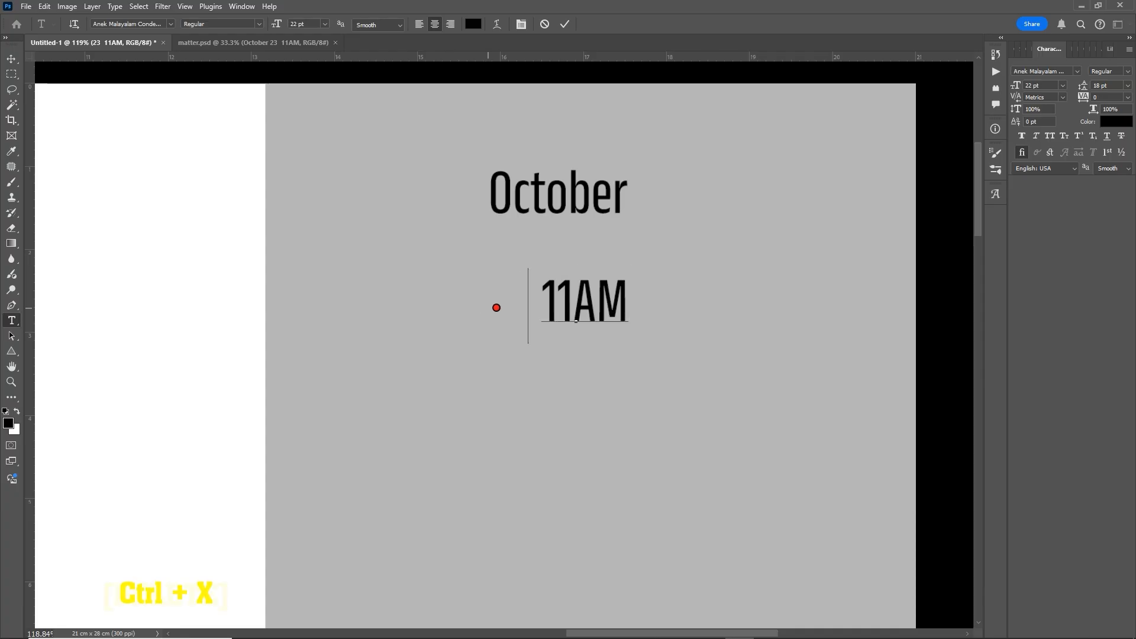
key("Delete")
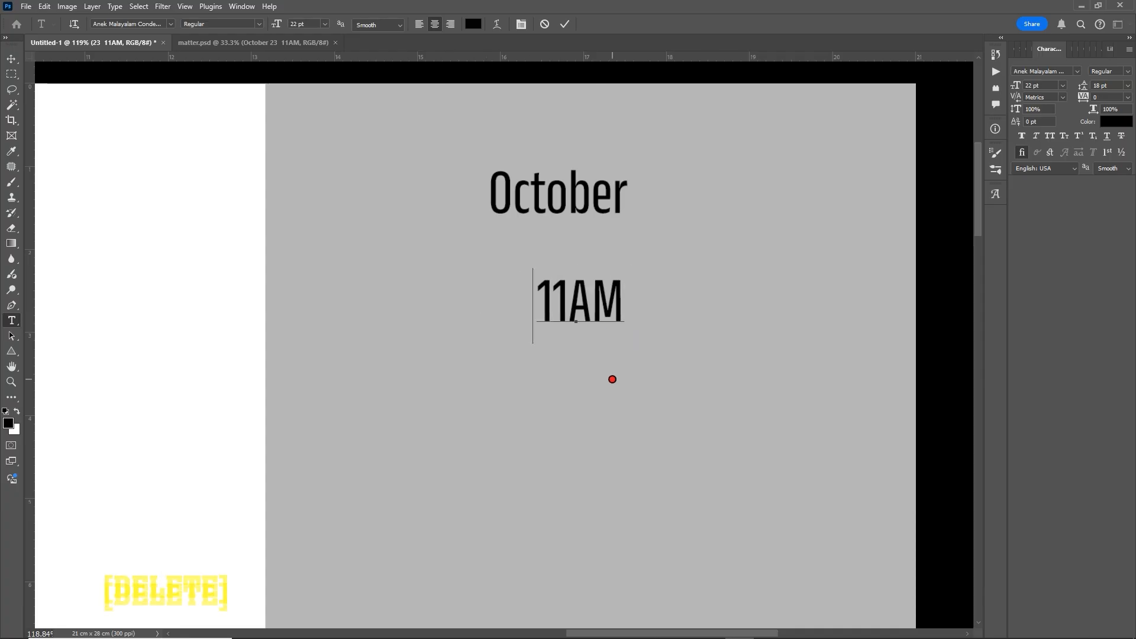
left_click(610, 401)
left_click(610, 402)
key("ctrl+v")
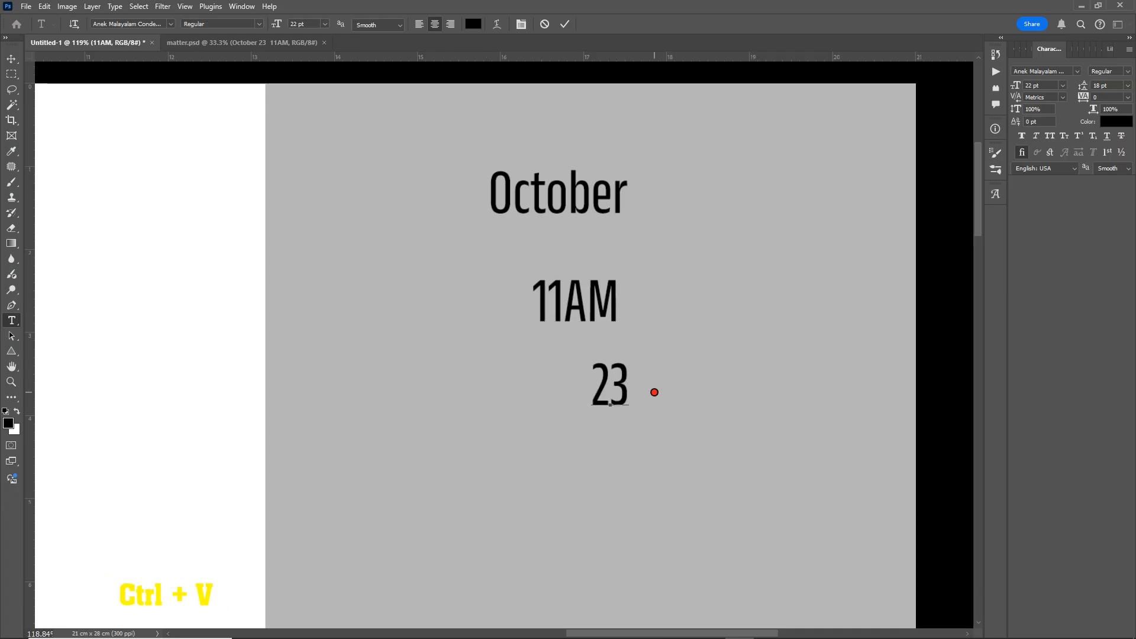
Set the font of the "23" text to Aapex Heavy
key("ctrl+a")
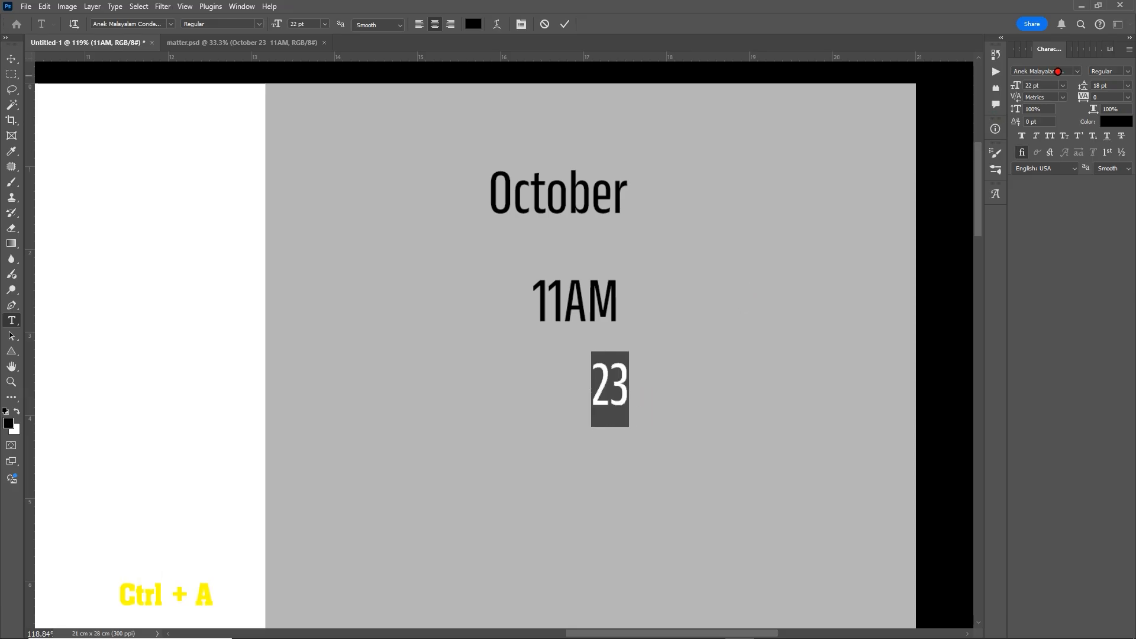
left_click(1078, 70)
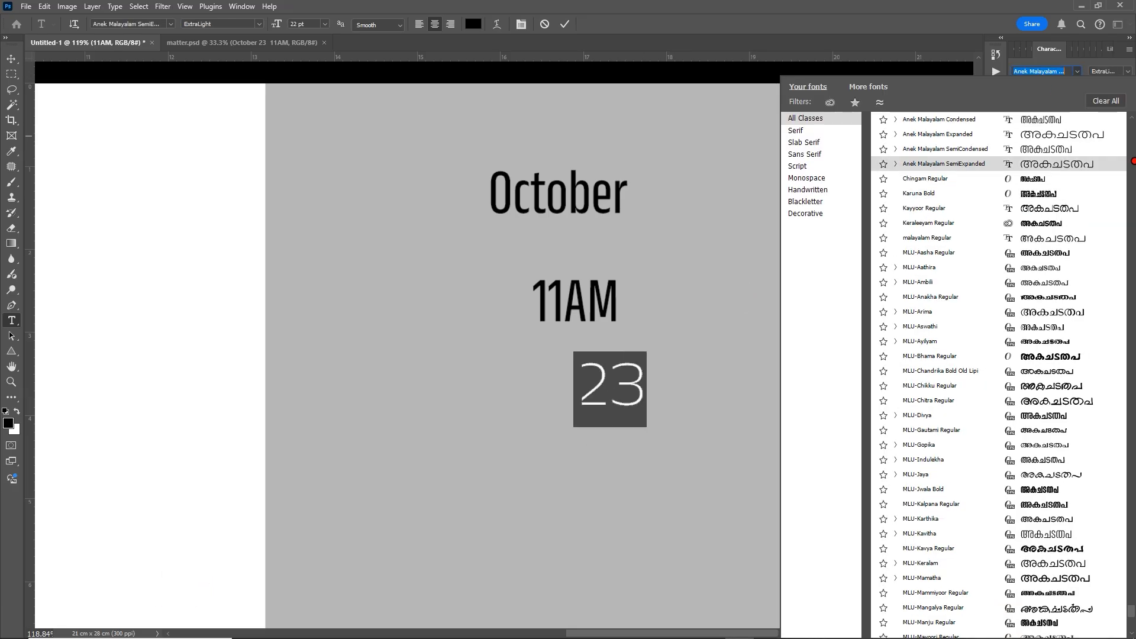
left_click_drag(1132, 610, 1130, 112)
left_click(1036, 541)
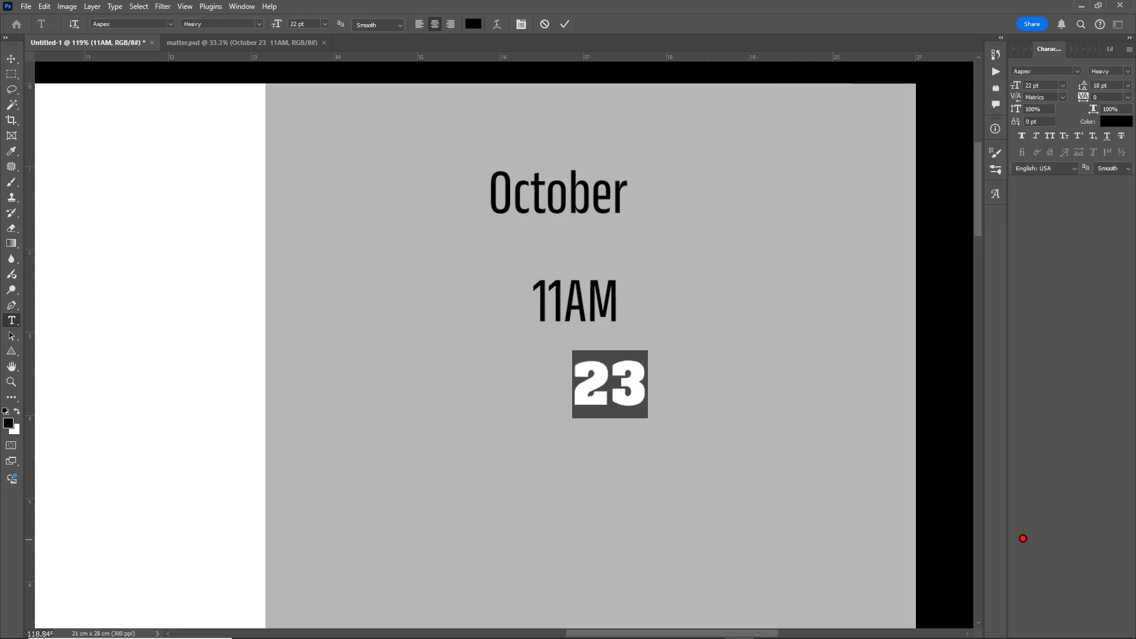
key("ctrl+Return")
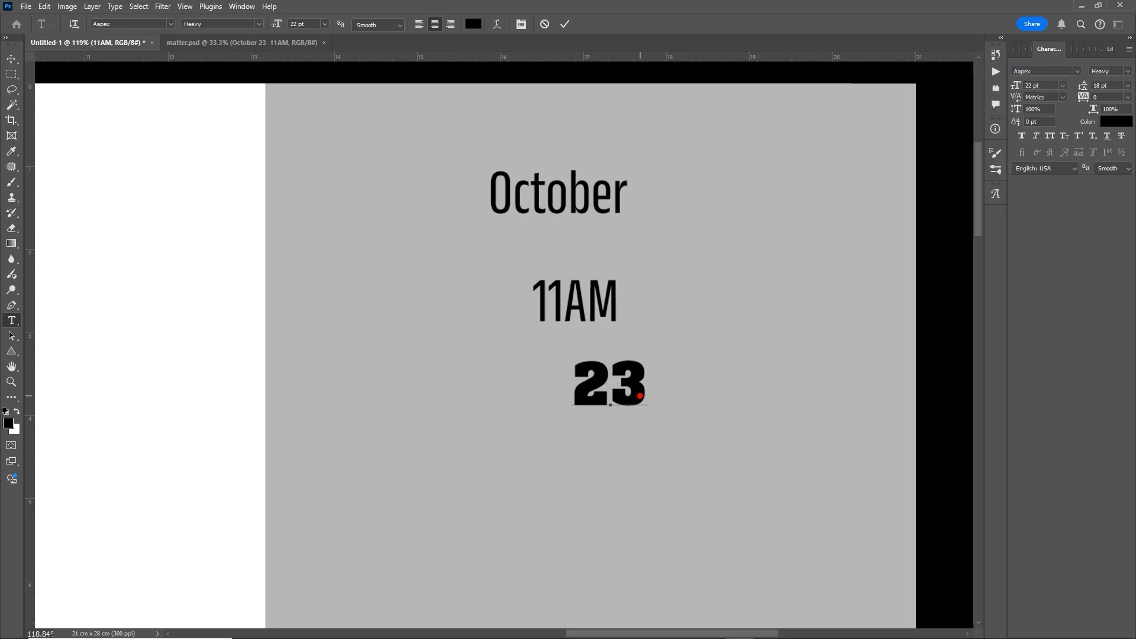
Stretch the "23" text vertically to about 135% of its height while keeping its width
key("v")
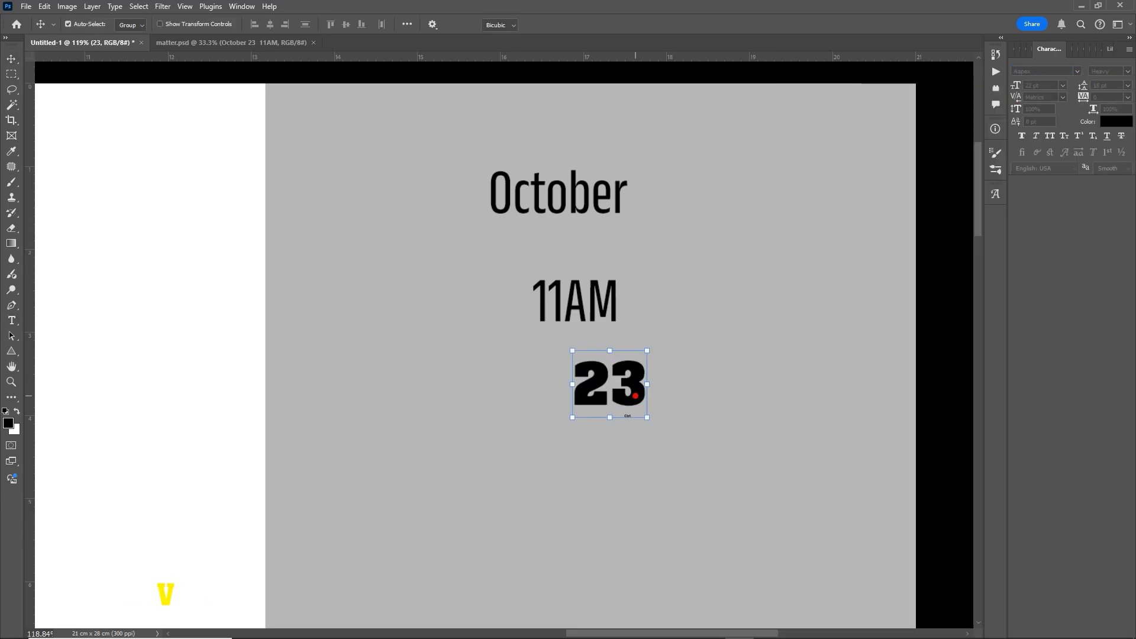
key("ctrl+t")
left_click_drag(610, 351, 613, 326)
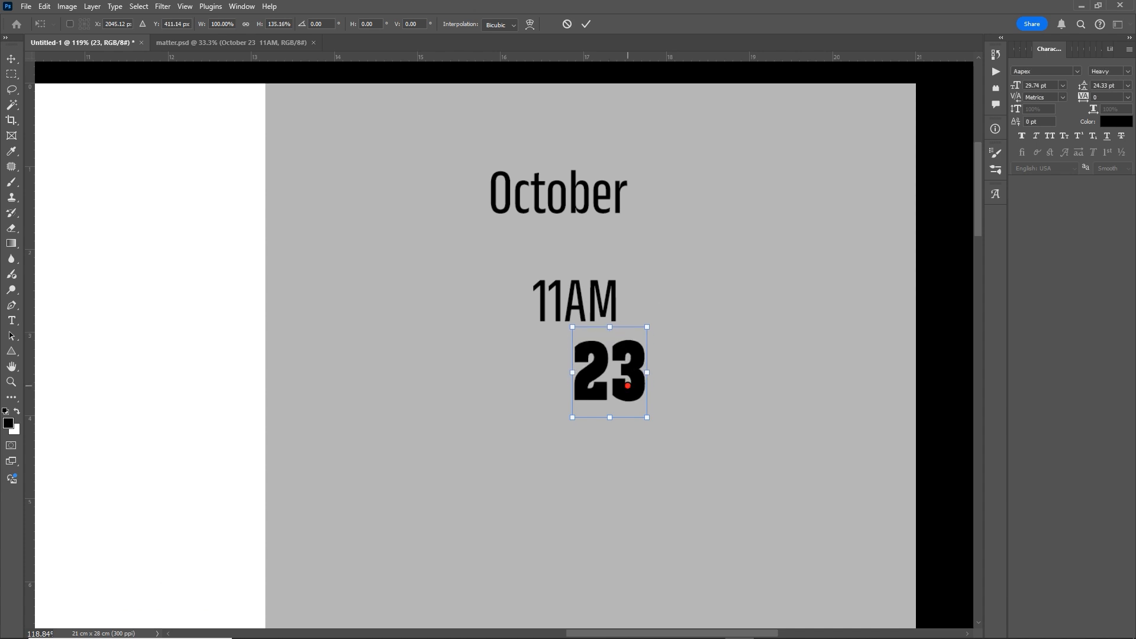
key("Return")
Move "23" up between "October" and "11AM", and place "11AM" directly beneath the number
scroll(631, 398, "down", 2)
left_click_drag(632, 398, 629, 281)
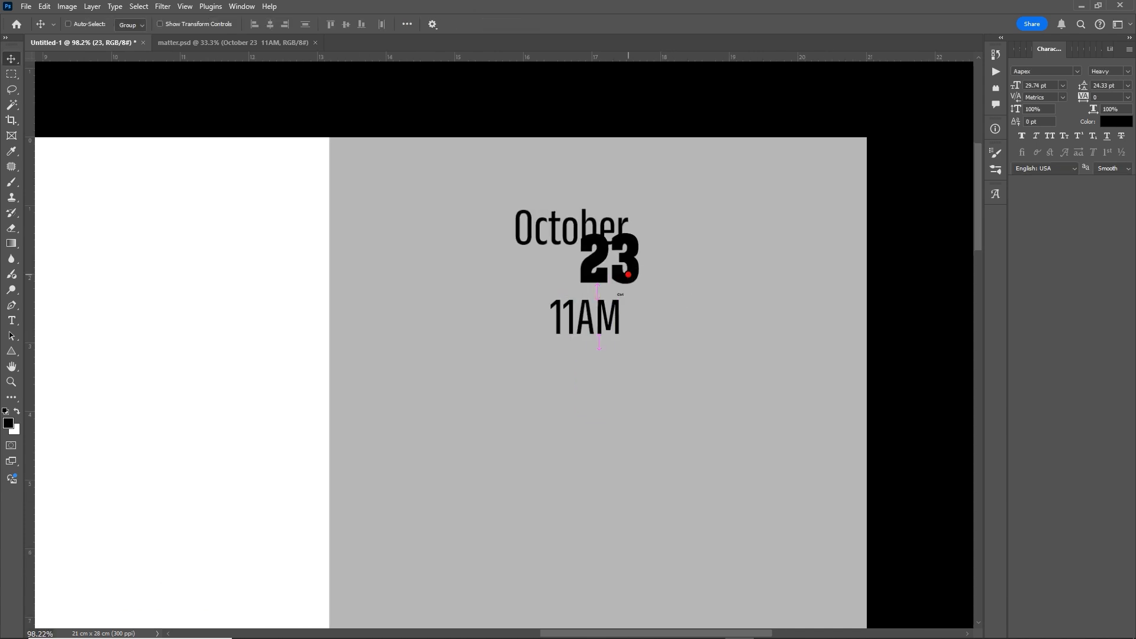
left_click_drag(616, 326, 611, 288)
scroll(636, 351, "up", 2)
scroll(613, 236, "down", 4)
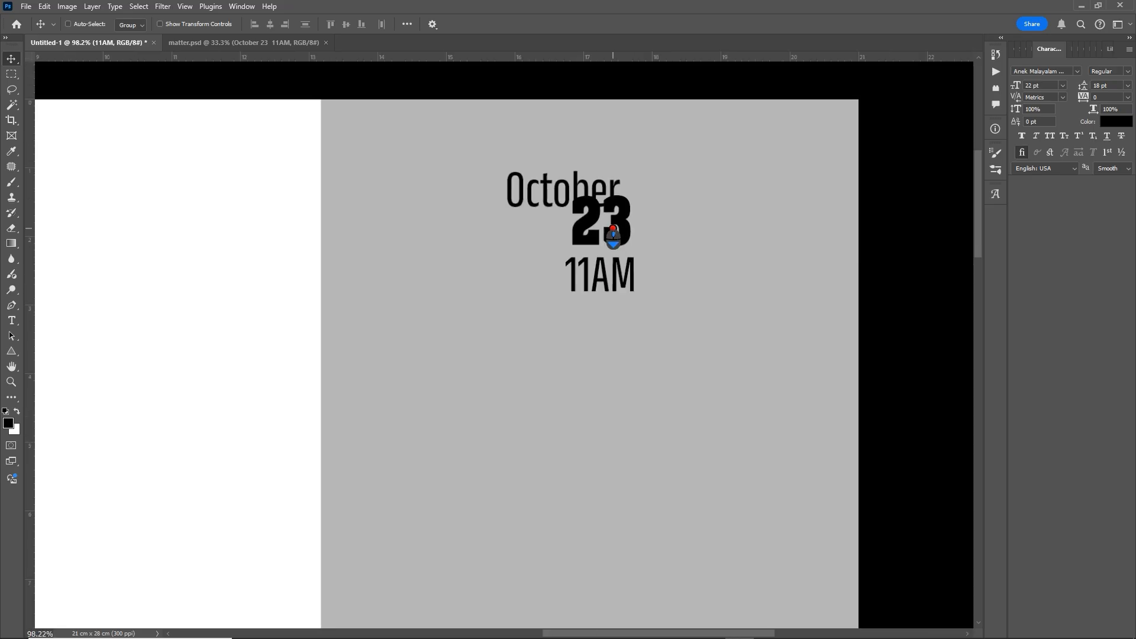
Scale the "23" text up to about 47.68 pt around its centre
scroll(616, 237, "up", 3)
right_click(630, 241)
left_click(630, 240)
key("ctrl+t")
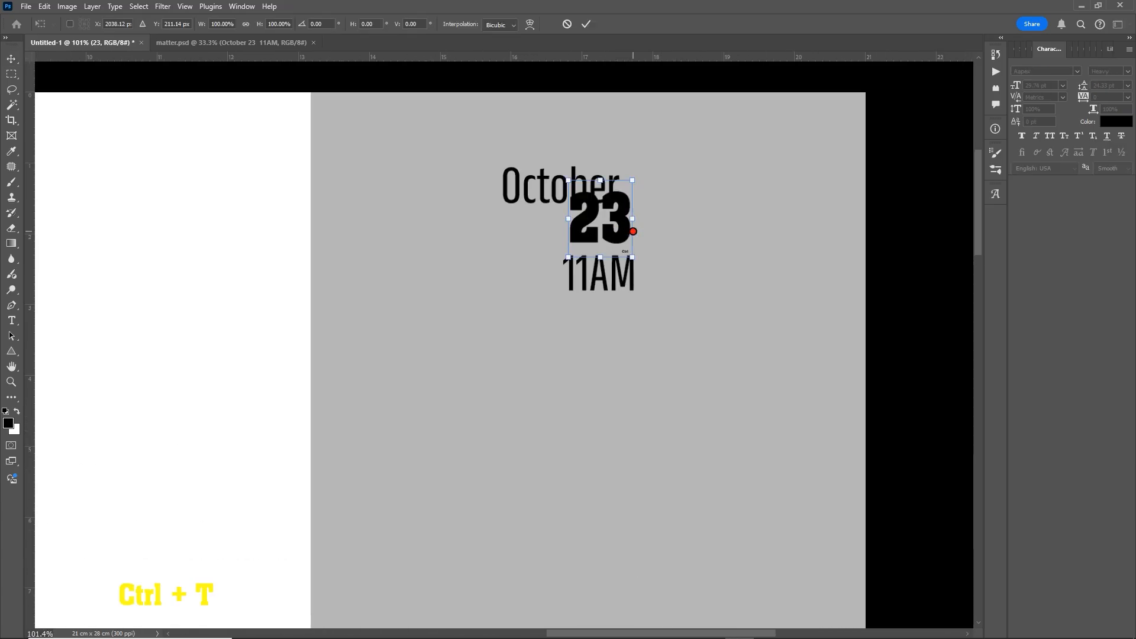
left_click_drag(631, 261, 616, 297)
key("Return")
Insert a space to make the time read "11 AM" and move it up close beneath the "23"
key("t")
left_click(597, 312)
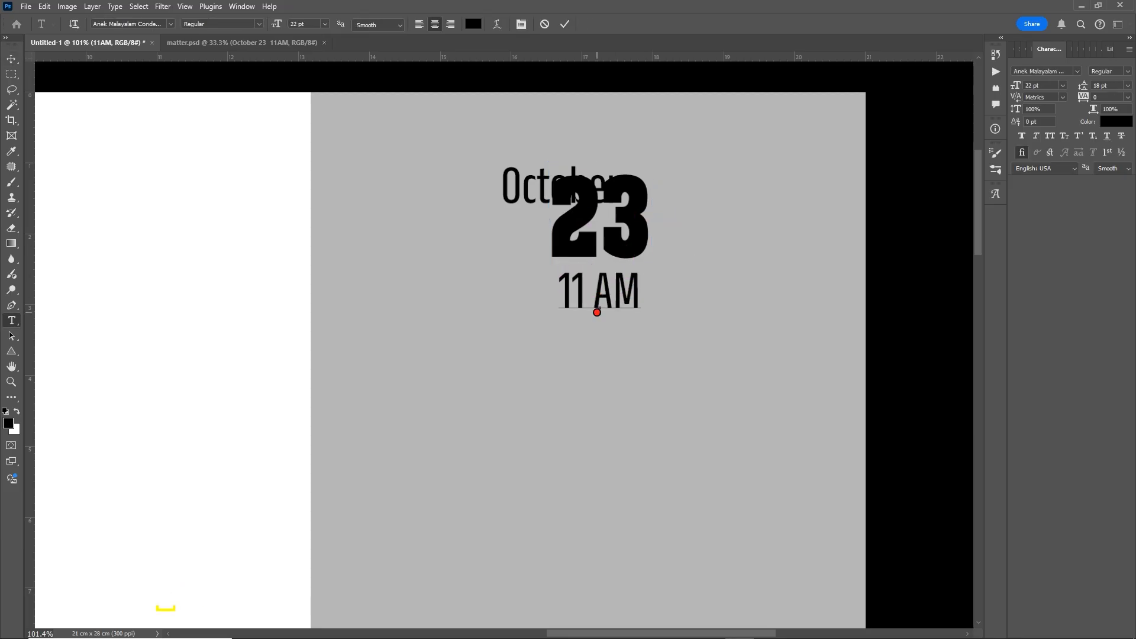
key("ctrl+Return")
key("v")
left_click_drag(613, 297, 612, 288)
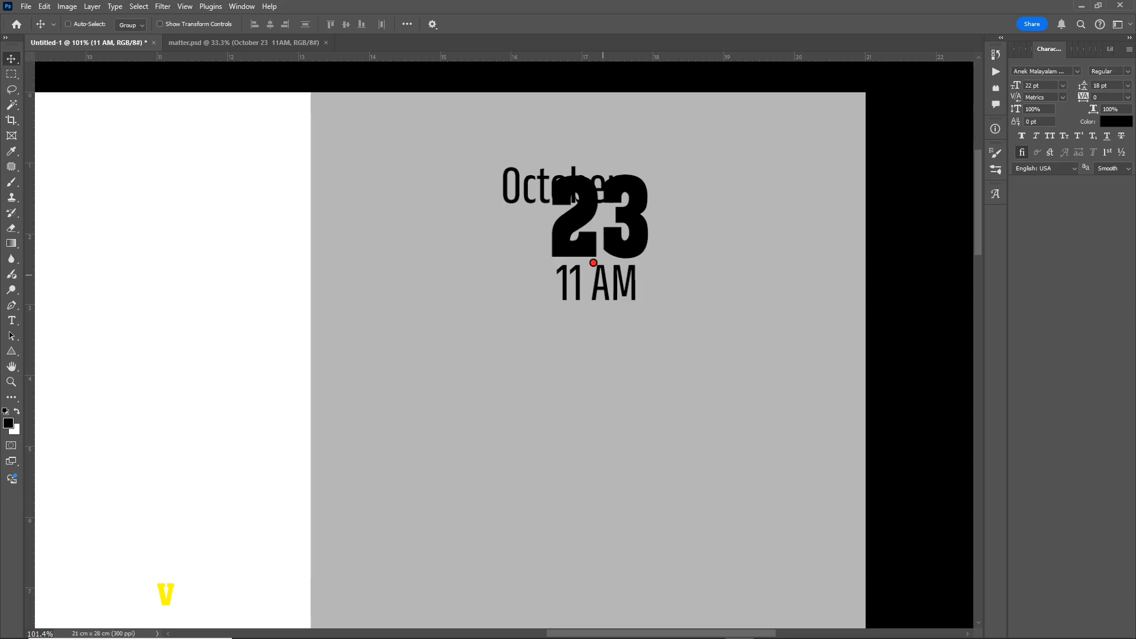
Rotate "October" 90° counter-clockwise and place it upright just left of the "23" and "11 AM" texts
left_click_drag(543, 180, 435, 194)
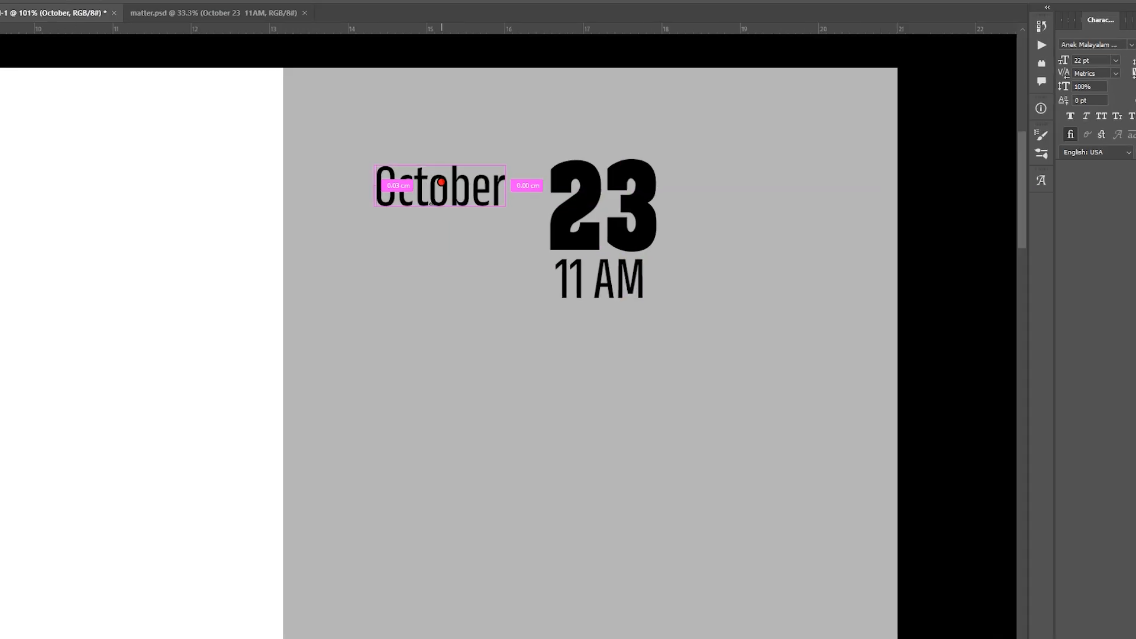
key("ctrl+t")
right_click(368, 102)
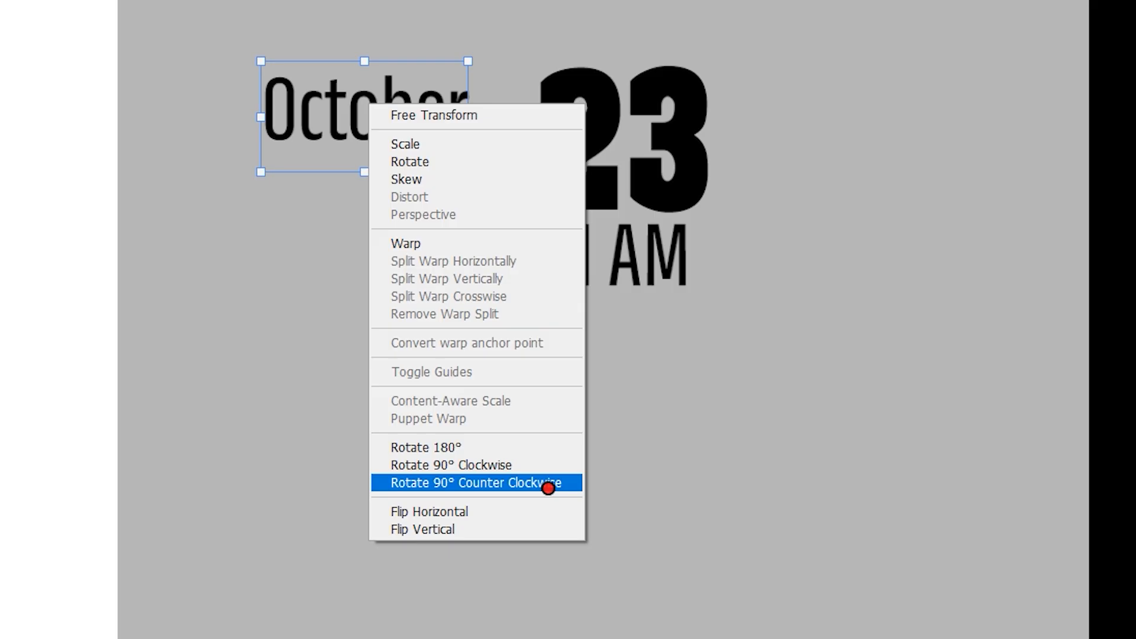
left_click(501, 484)
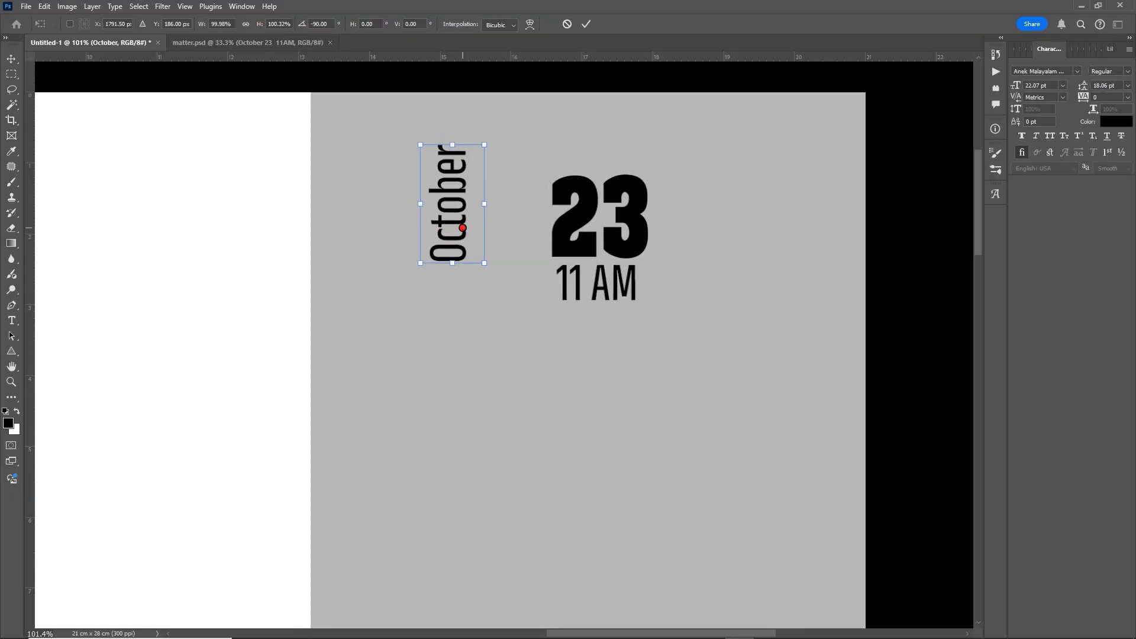
key("Return")
left_click_drag(452, 213, 526, 251)
Narrow the "23" text horizontally so its right edge lines up with "11 AM"
left_click(632, 213, "ctrl")
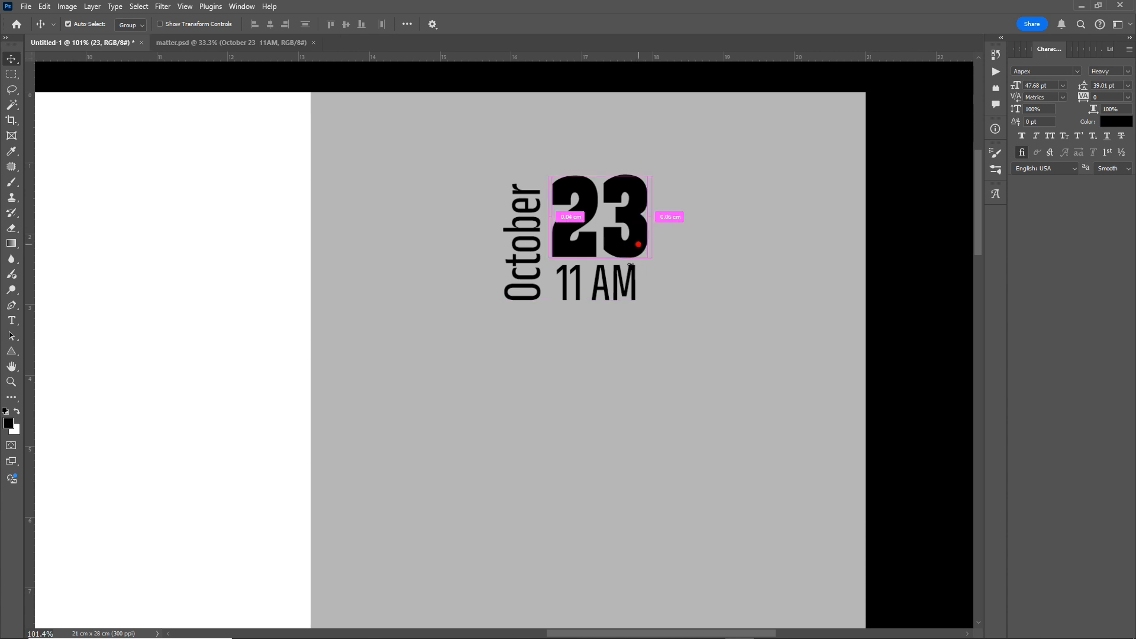
key("ctrl+t")
left_click_drag(651, 220, 639, 226)
double_click(628, 235)
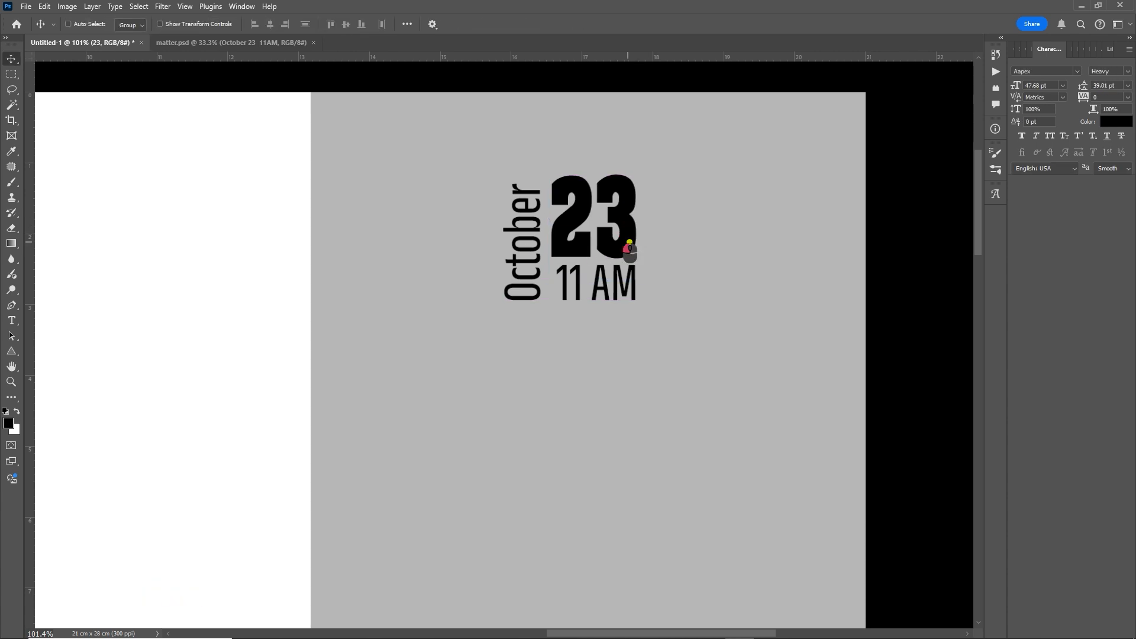
Nudge "23" slightly right and up and "11 AM" slightly left so their left edges align
key("Right")
key("Right")
key("Right")
key("Right")
key("Right")
key("Right")
key("Right")
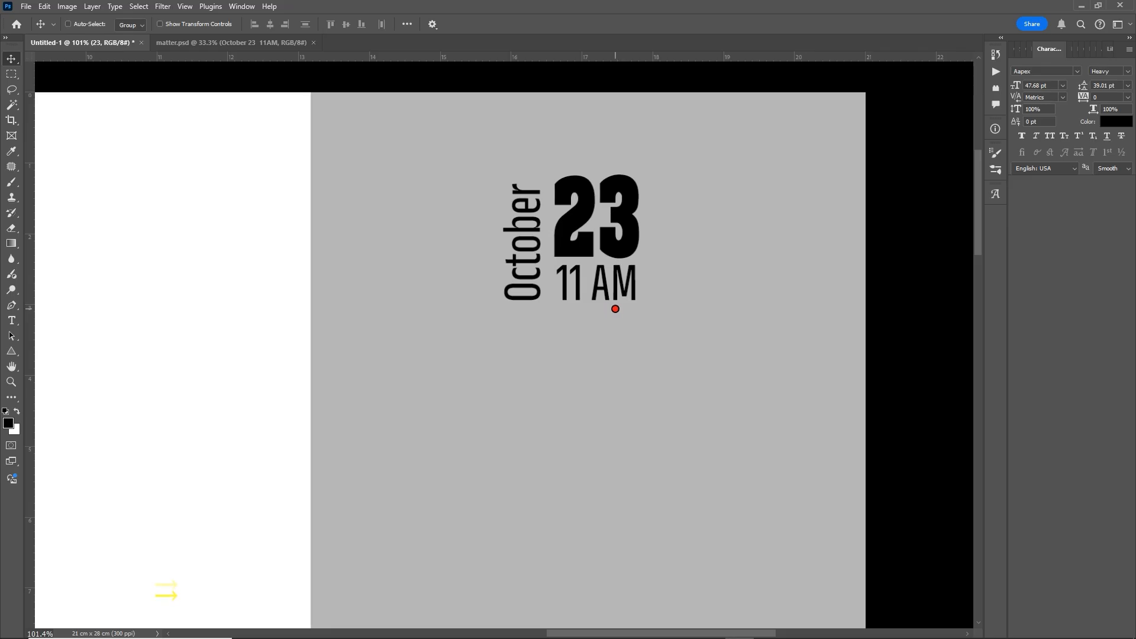
right_click(619, 290)
left_click(632, 295)
key("Left")
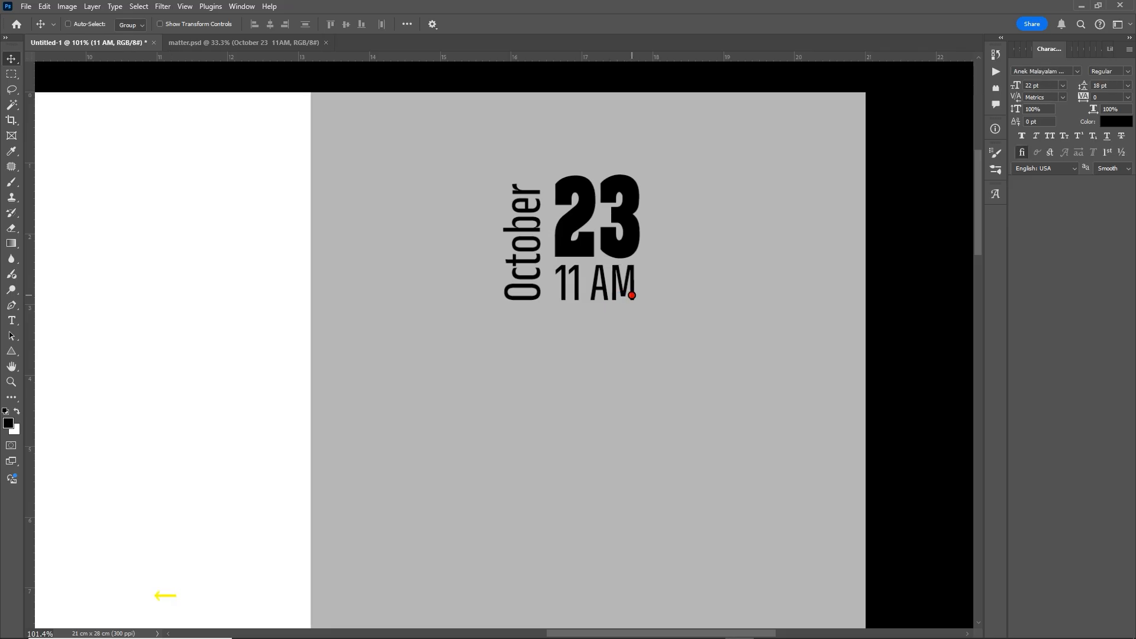
right_click(617, 241)
left_click(629, 247)
key("Up")
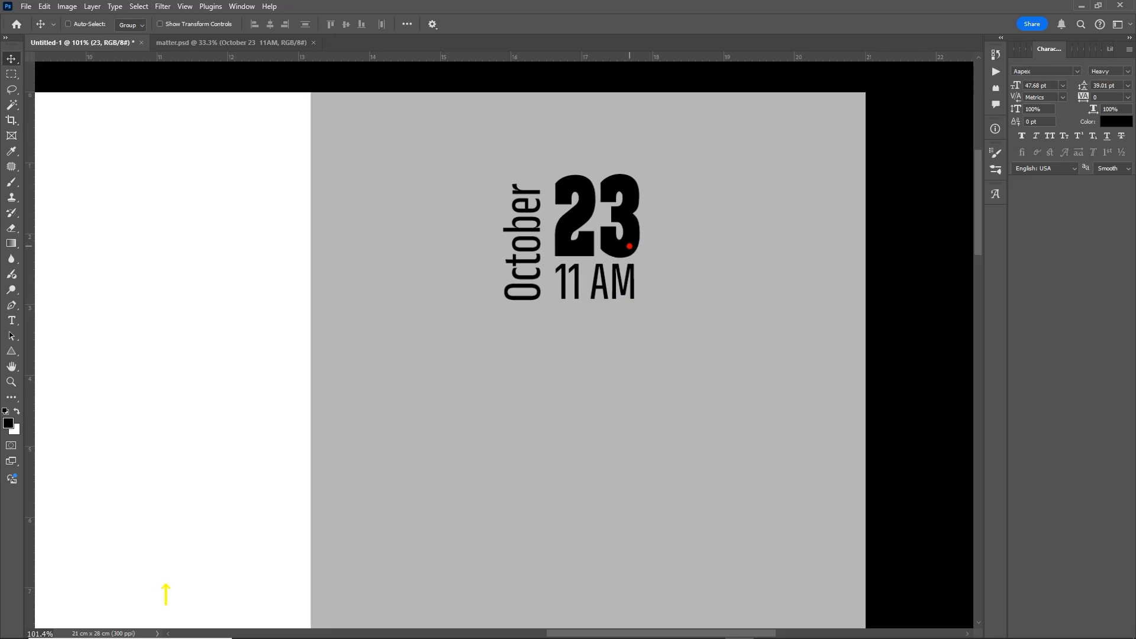
Select the "October", "23" and "11 AM" texts together and move them left within the grey column
scroll(576, 247, "down", 2)
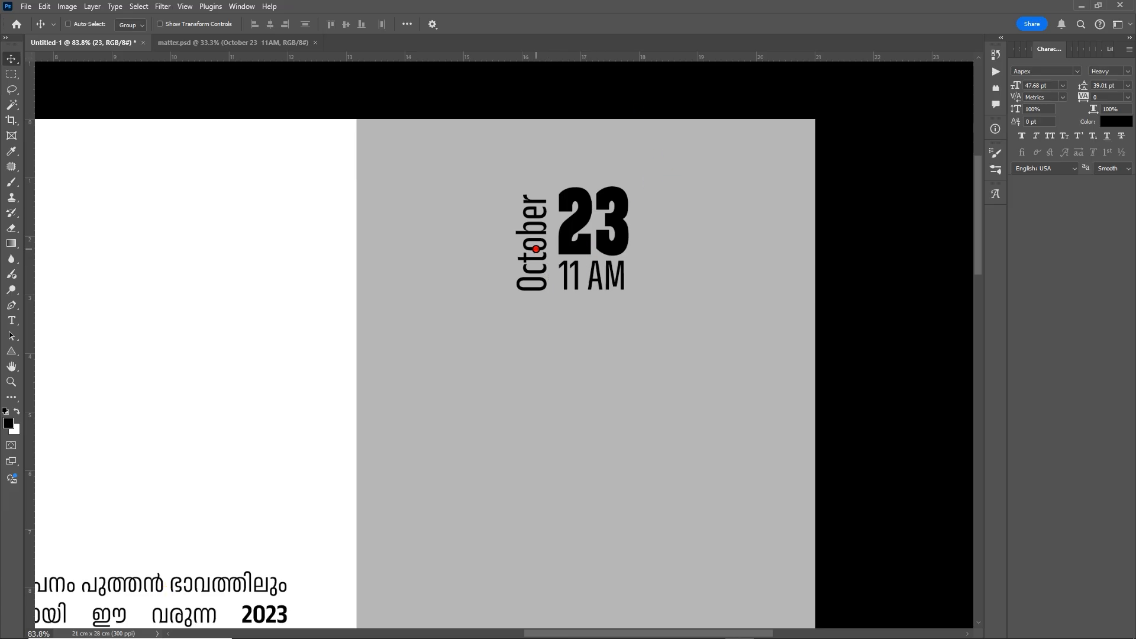
right_click(536, 249)
left_click(565, 261)
left_click_drag(603, 279, 568, 261)
scroll(586, 262, "down", 11)
scroll(559, 258, "up", 4)
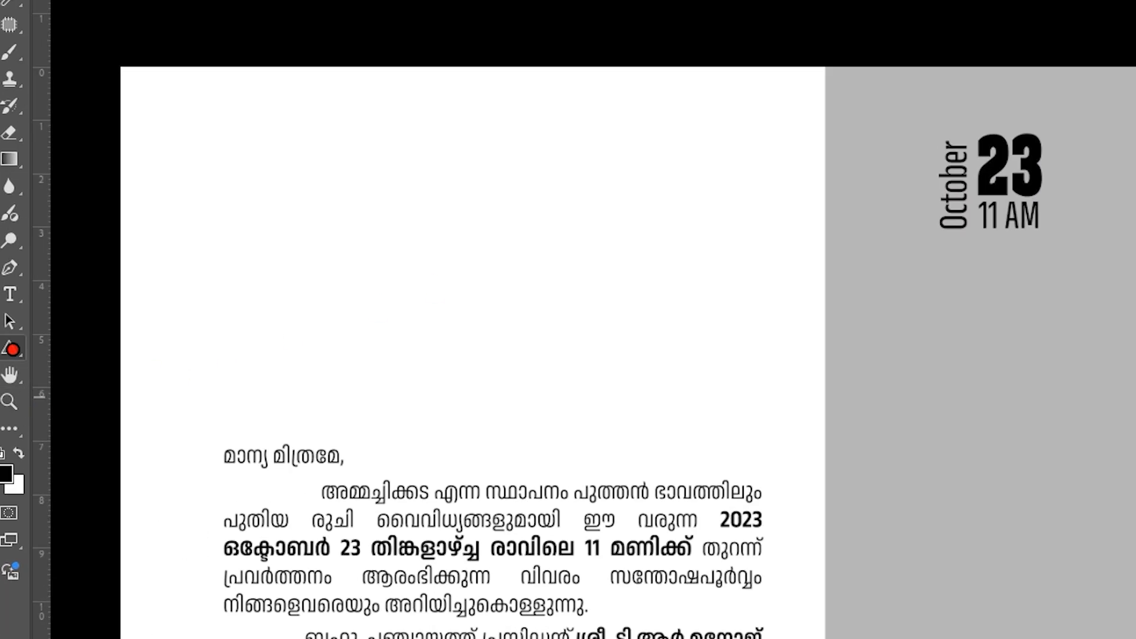
Draw a black rectangle about 2.94 x 7.29 cm over the date, starting above the page, and round its corners to about 1.46 cm
right_click(11, 351)
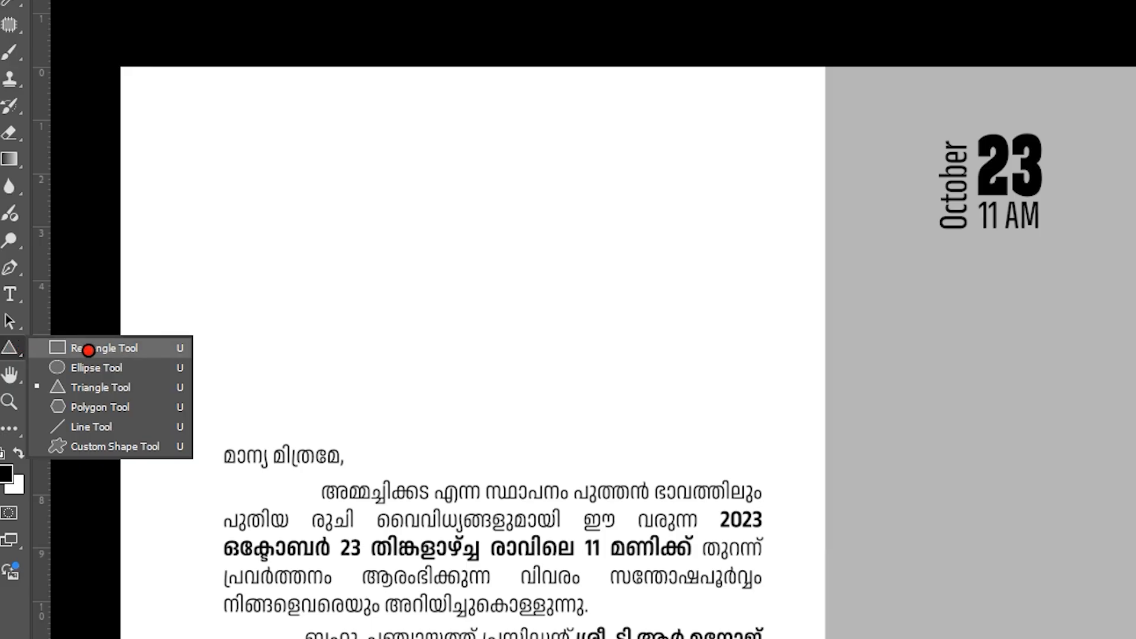
left_click(131, 349)
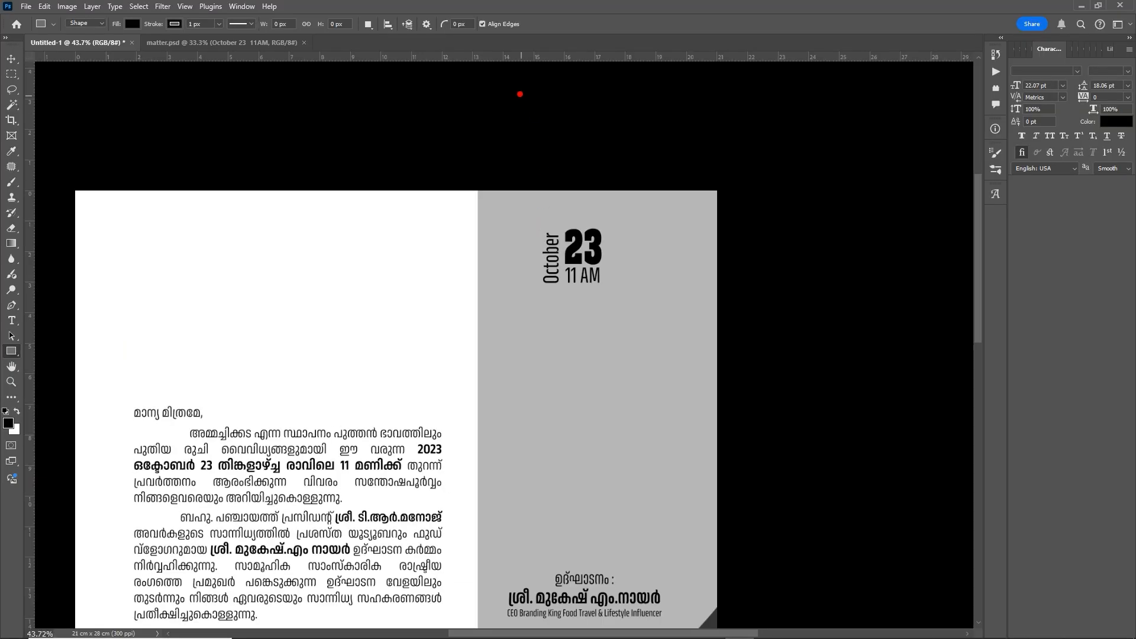
left_click_drag(522, 89, 612, 311)
scroll(689, 307, "up", 4)
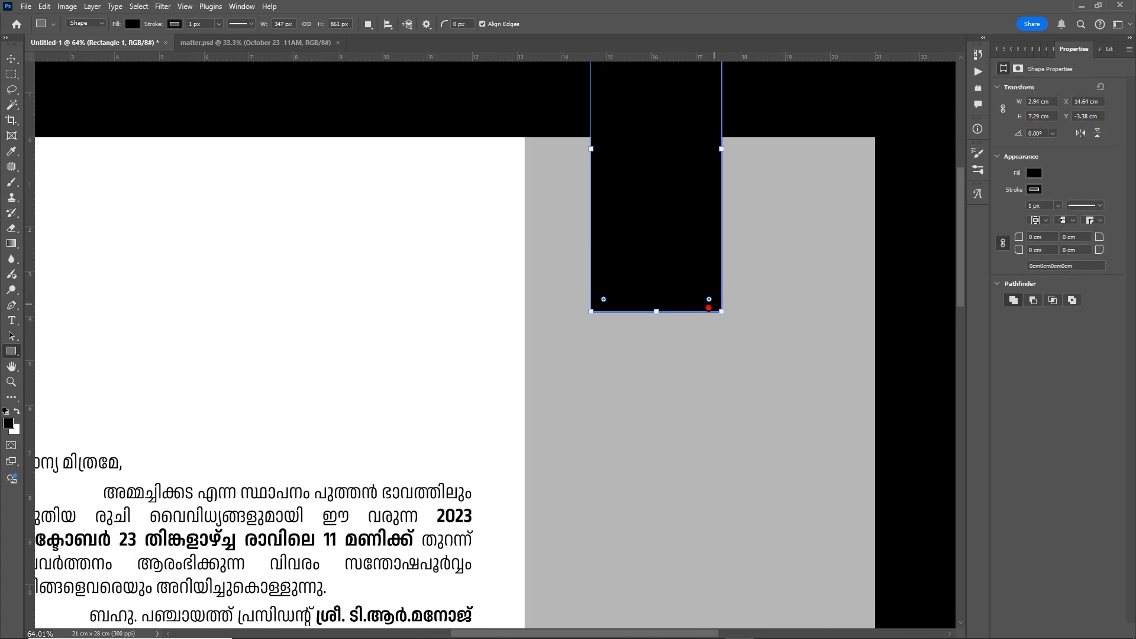
scroll(681, 292, "down", 3)
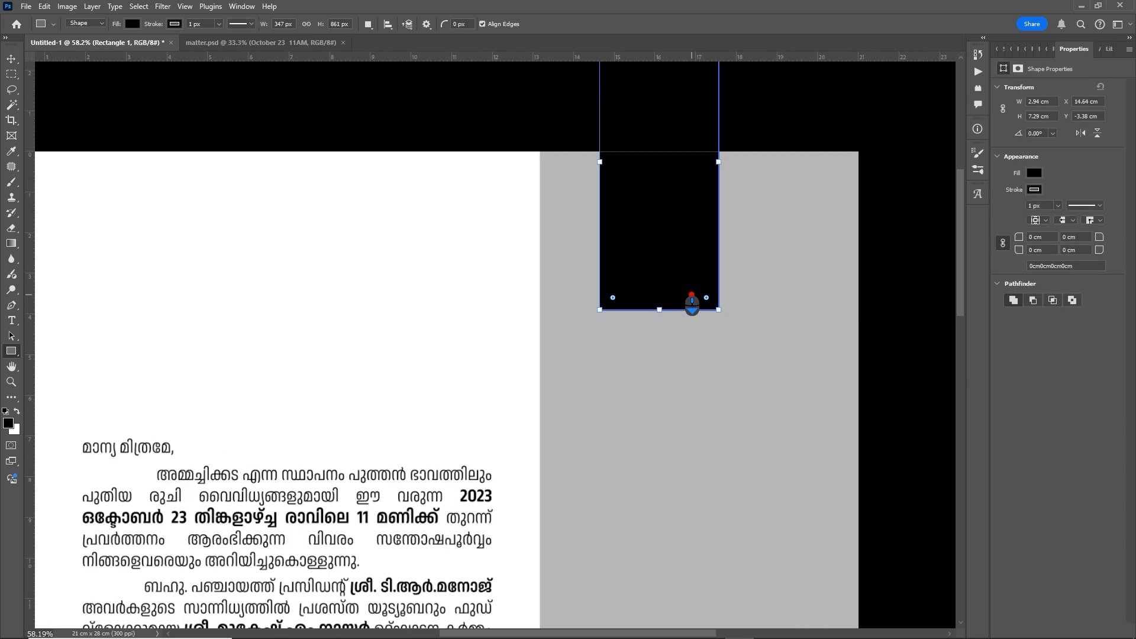
scroll(681, 278, "up", 4)
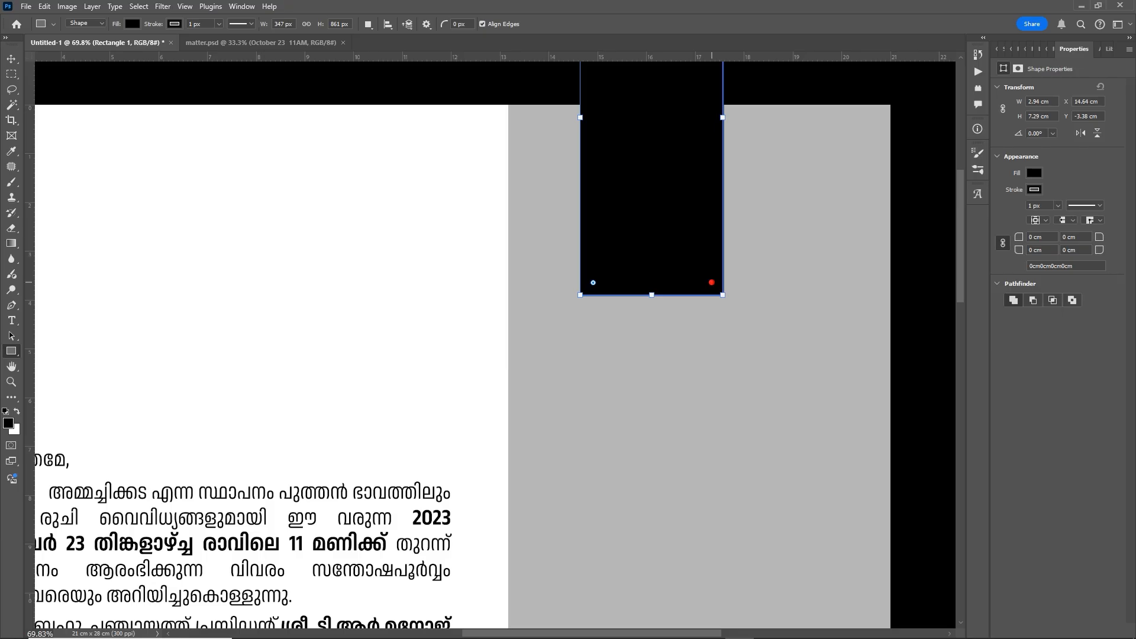
left_click_drag(711, 282, 636, 232)
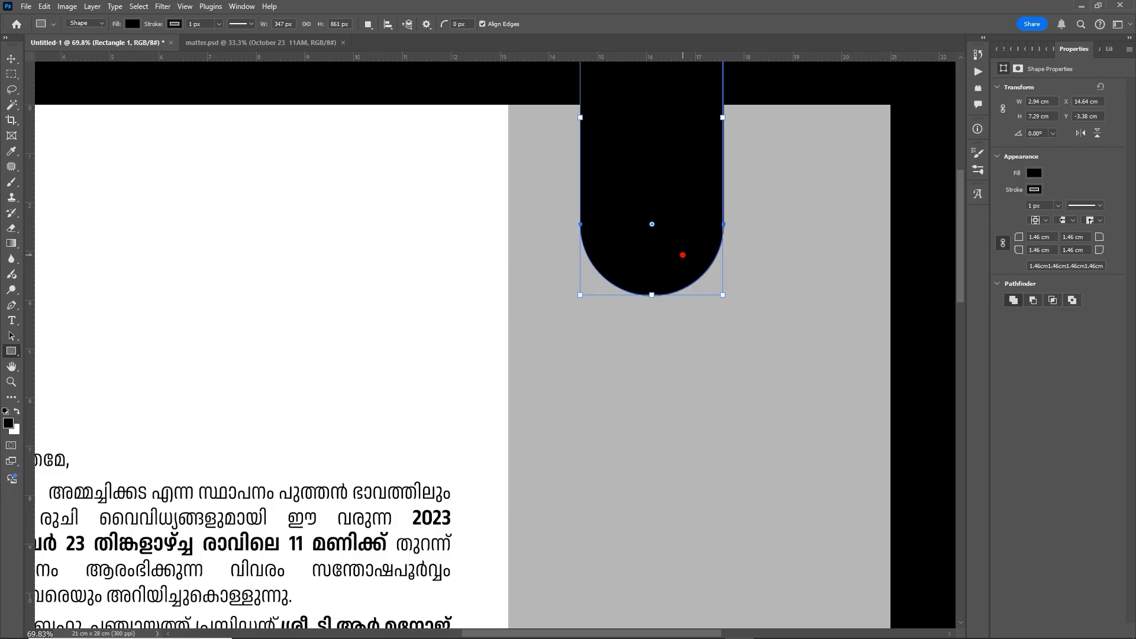
scroll(683, 255, "down", 2)
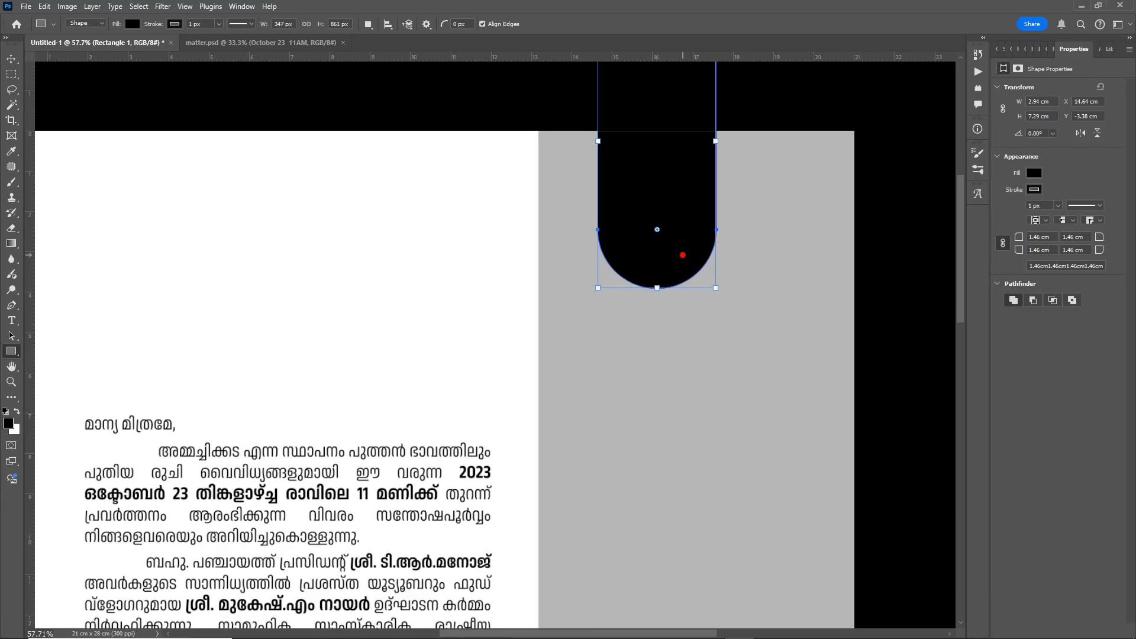
Convert the rounded rectangle's path to a selection, fill it with black on a new layer, and deselect
key("ctrl+Return")
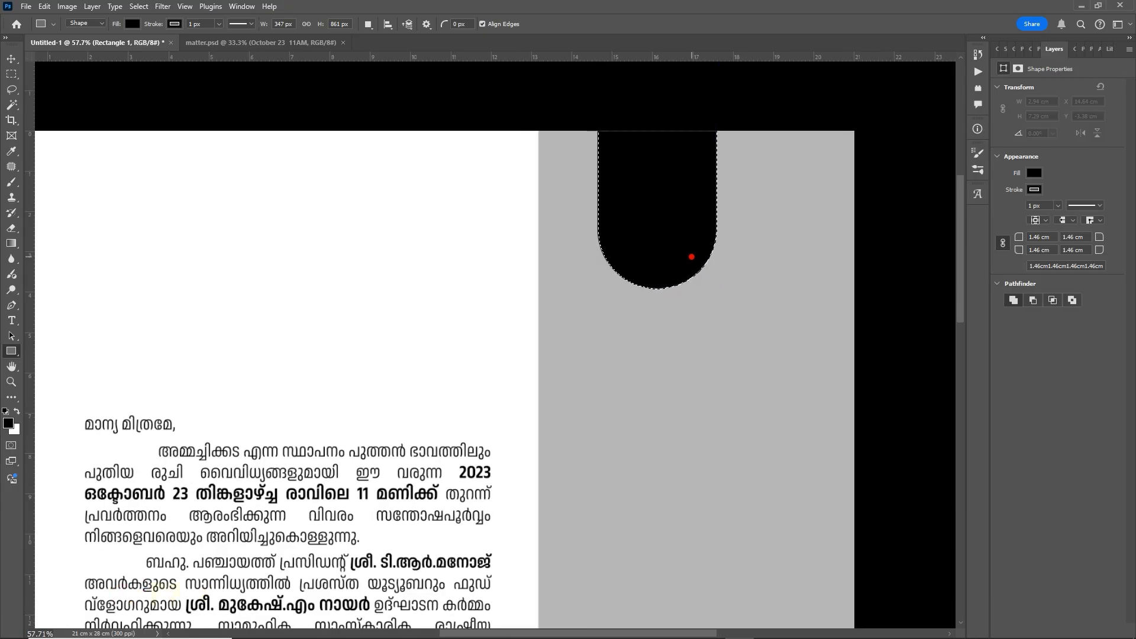
key("F7")
left_click(1101, 630)
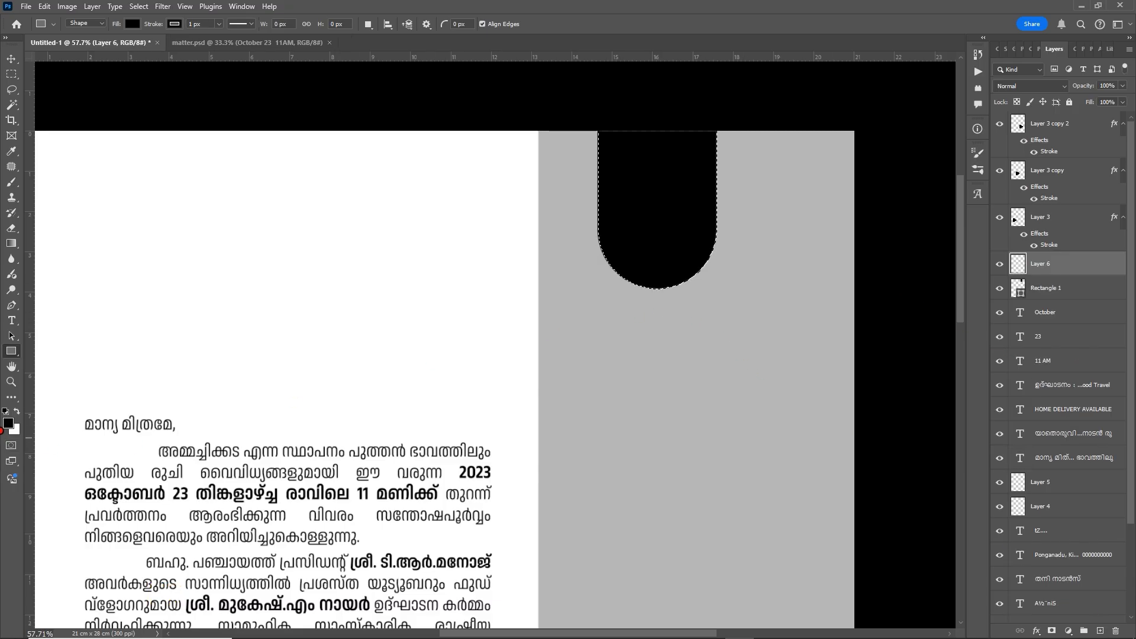
left_click(8, 423)
left_click(738, 583)
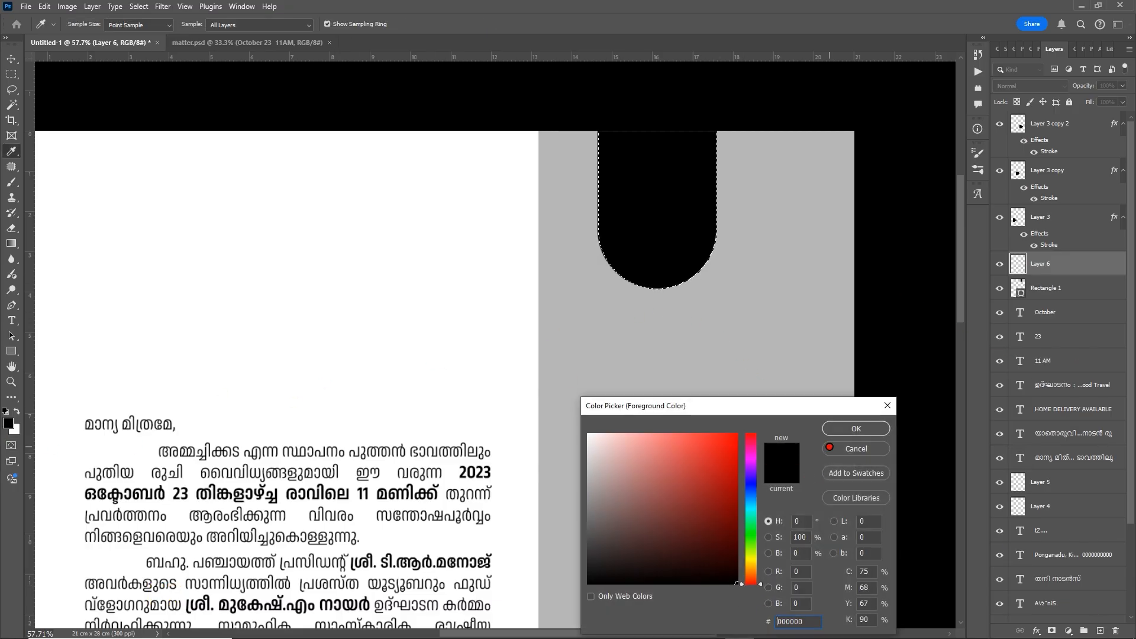
left_click(830, 447)
key("u")
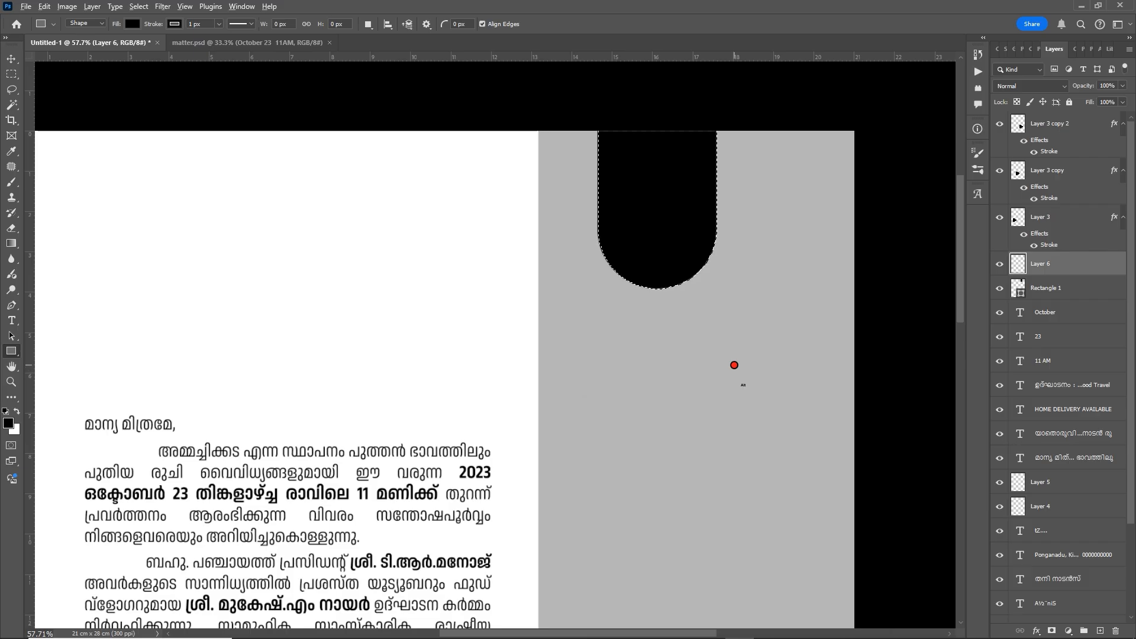
key("alt+Delete")
key("ctrl+d")
Select the original Rectangle 1 shape layer and delete it
key("v")
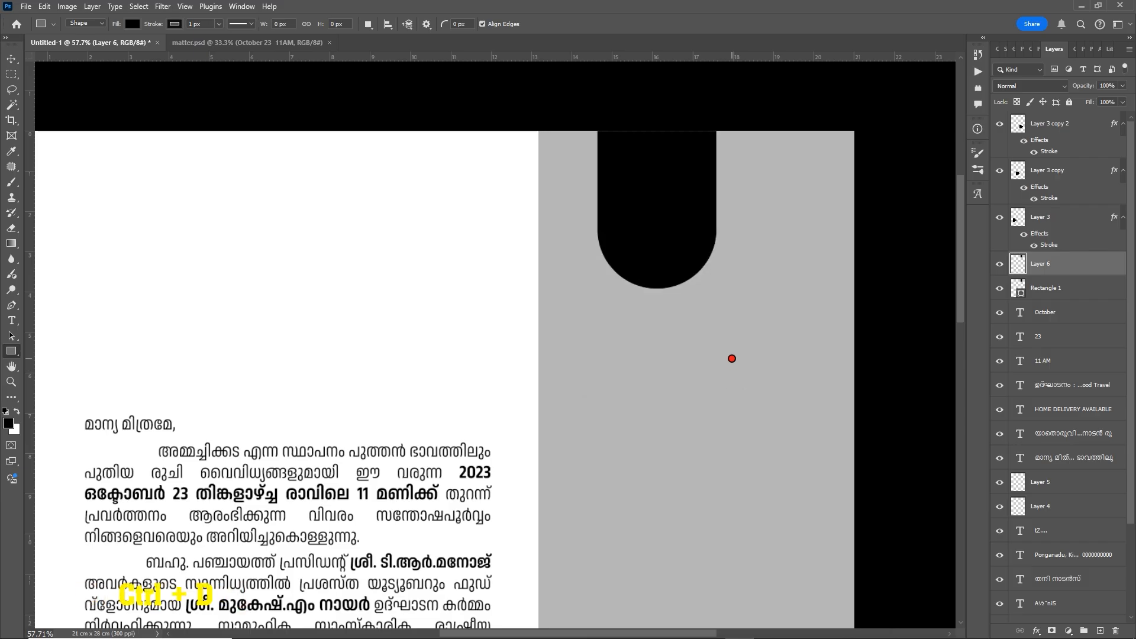
right_click(681, 202)
left_click(709, 217)
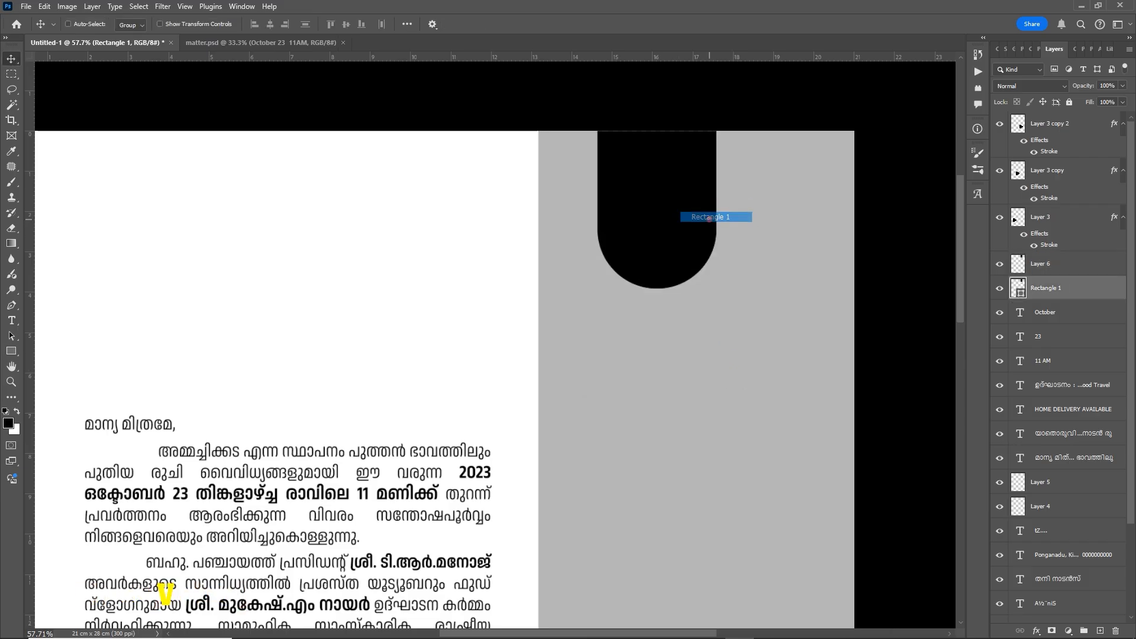
key("Delete")
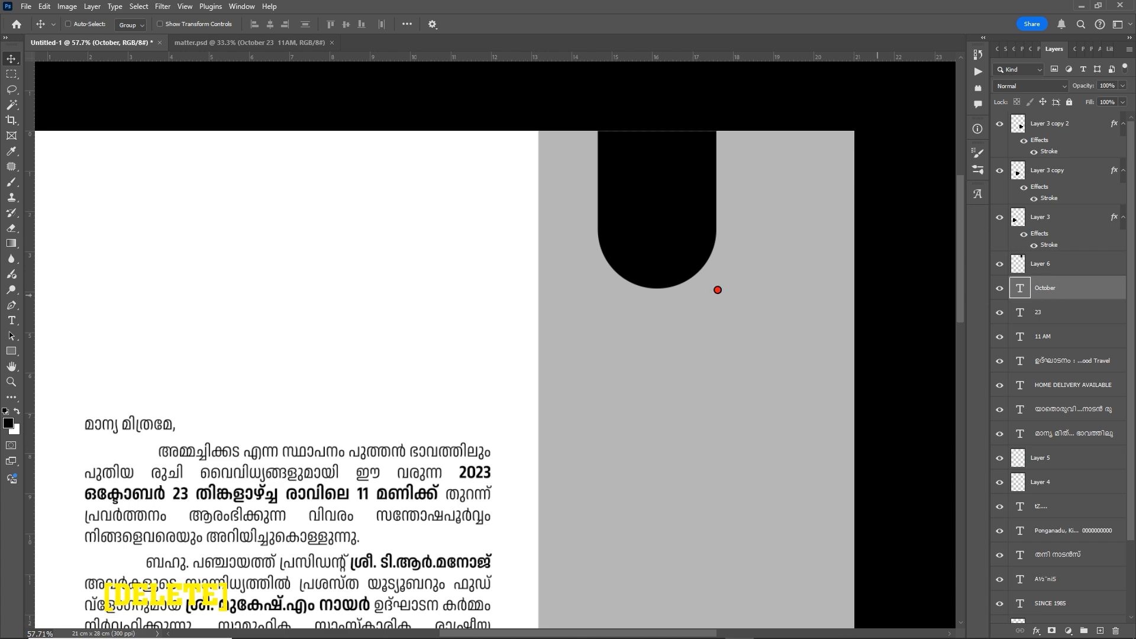
Send the "October" text layer two places down the stacking order, below the "11 AM" text layer
scroll(657, 227, "up", 4)
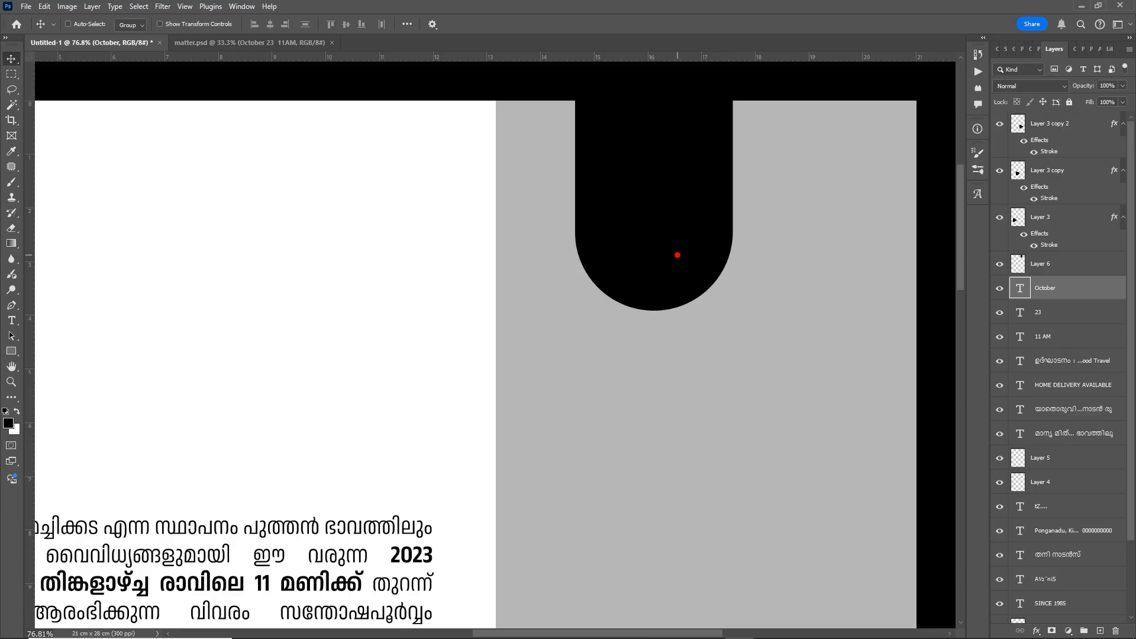
key("ctrl")
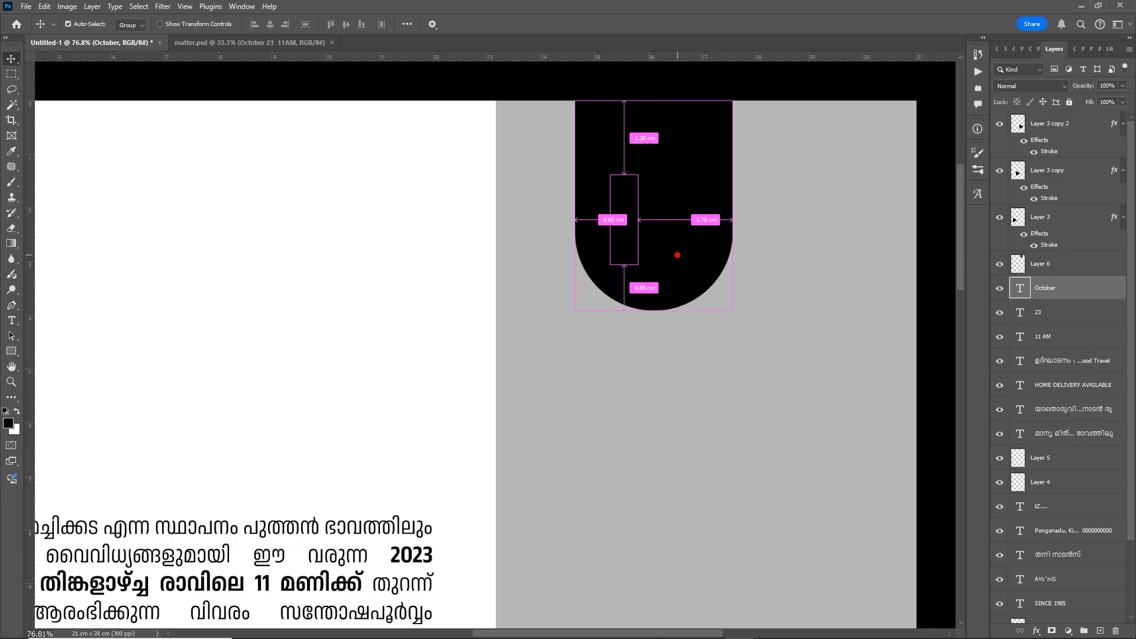
key("ctrl+bracketleft")
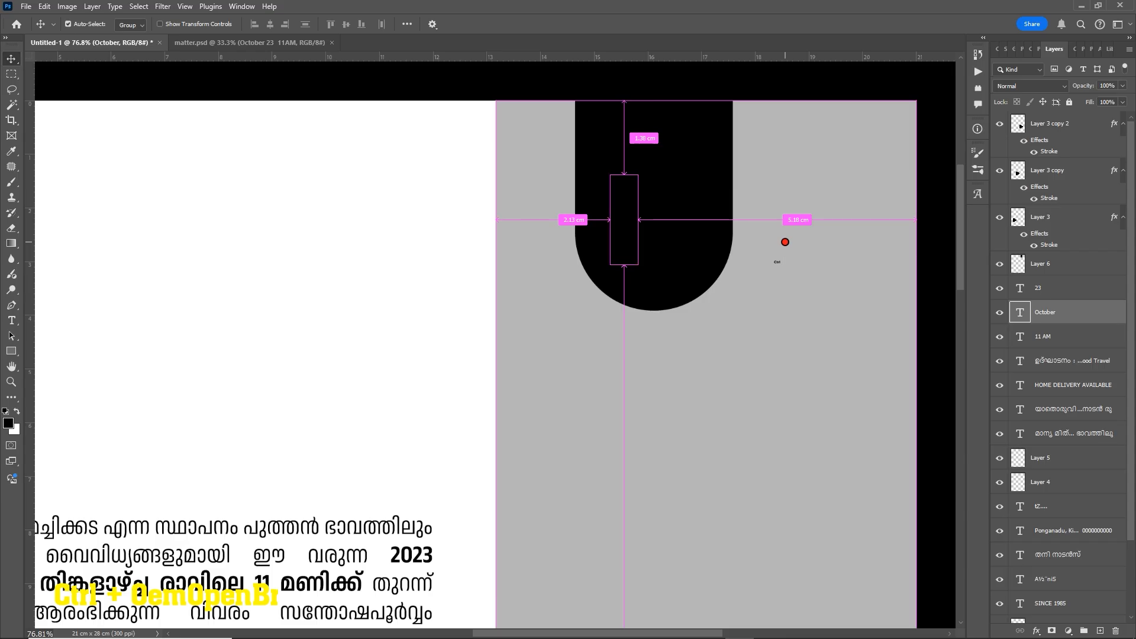
key("ctrl+bracketleft")
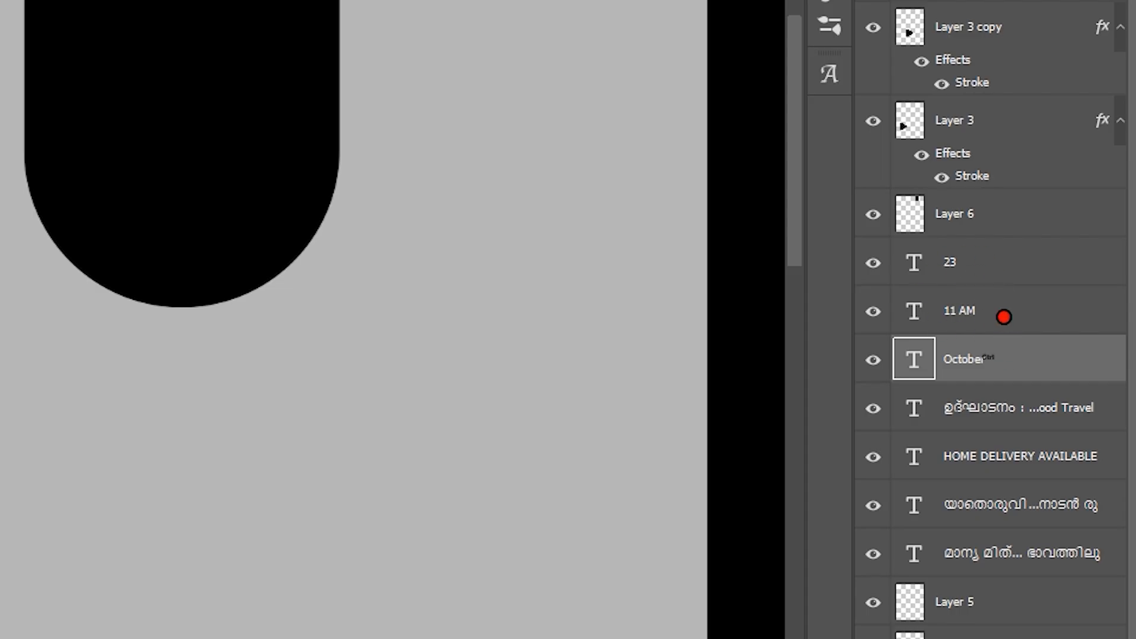
Select the "October", "11 AM" and "23" text layers together and recolour them white using the grayscale swatches
left_click(1002, 312, "ctrl")
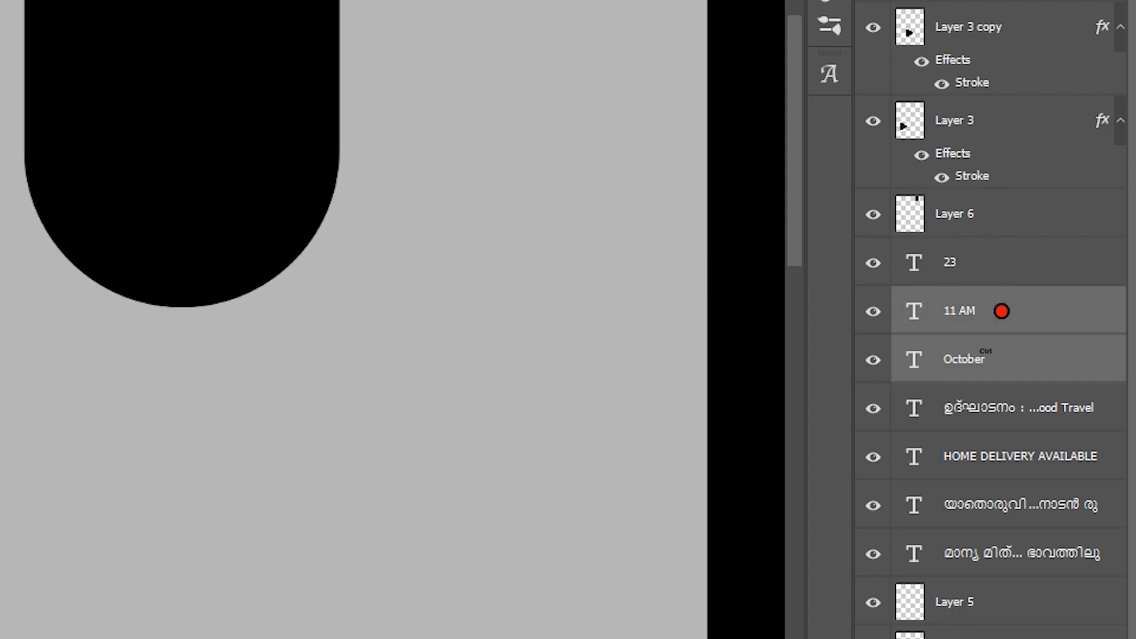
left_click(1007, 263, "ctrl")
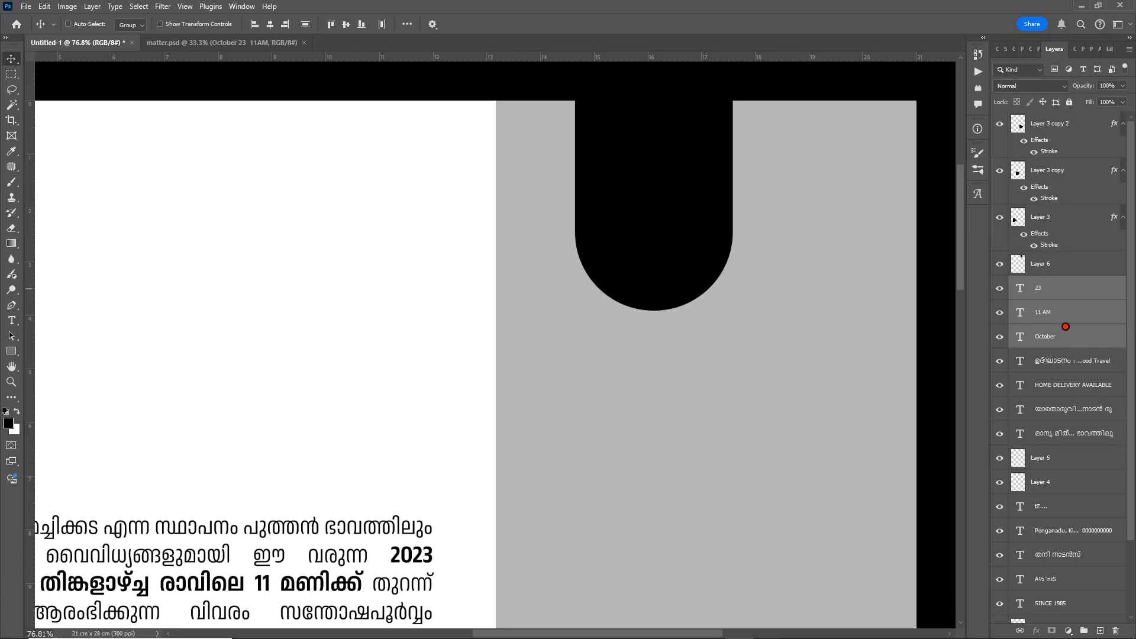
scroll(784, 326, "down", 3)
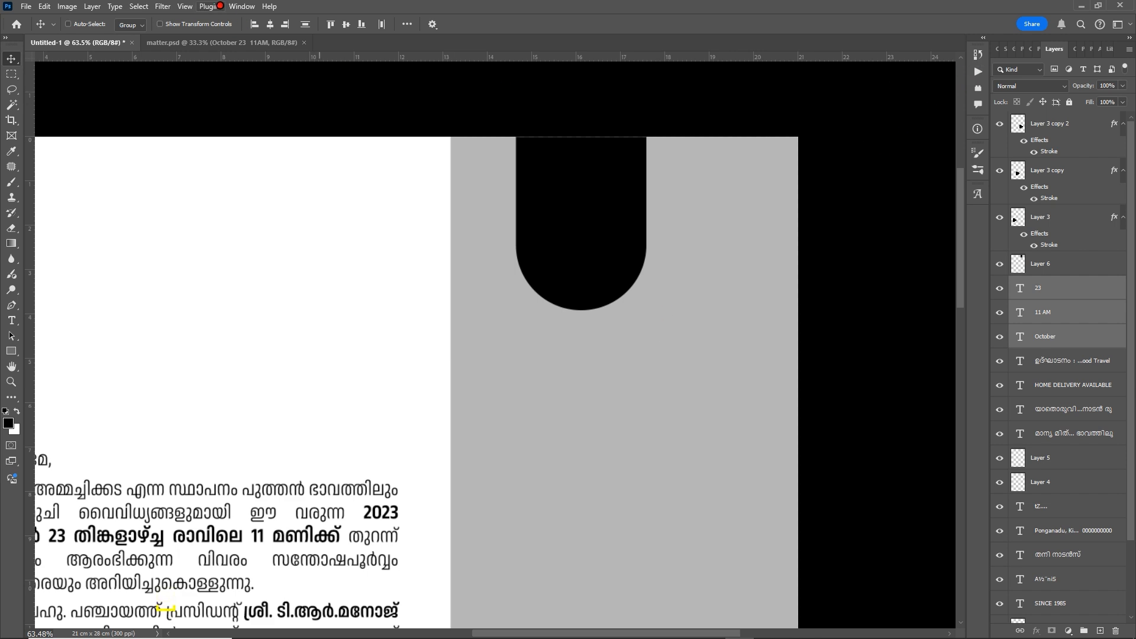
left_click(240, 6)
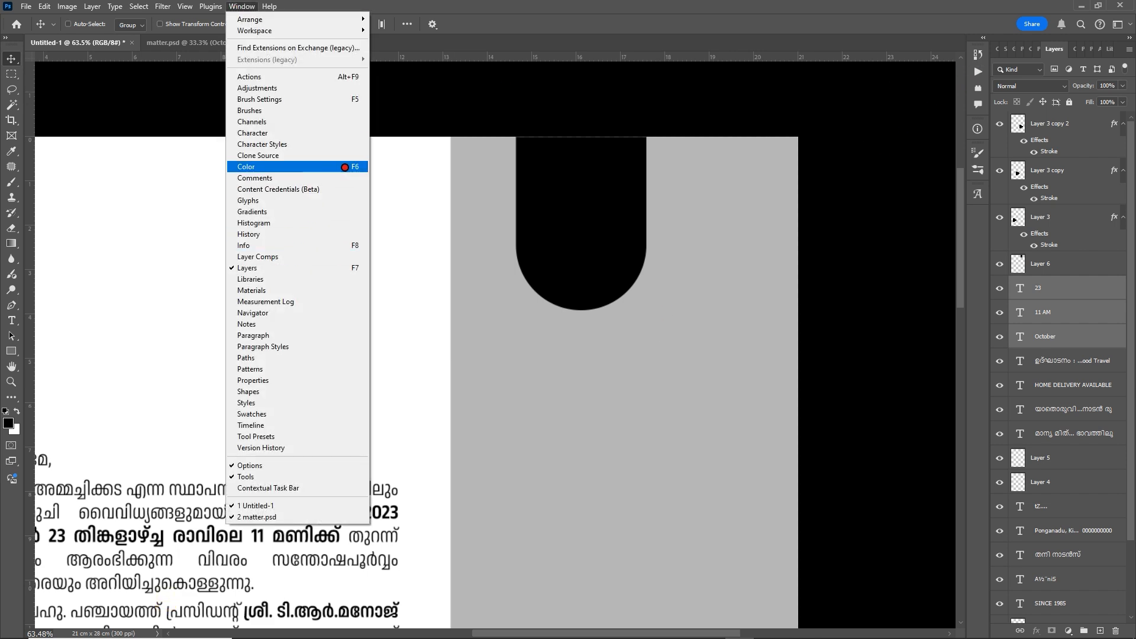
left_click(344, 167)
left_click(1021, 49)
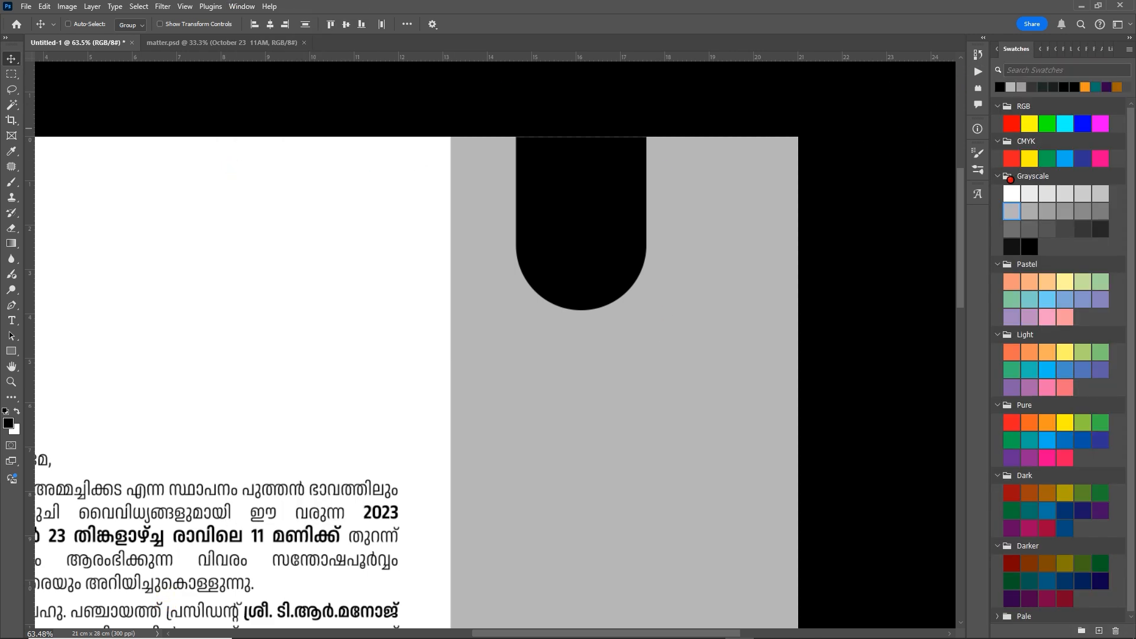
left_click(1012, 193)
key("F7")
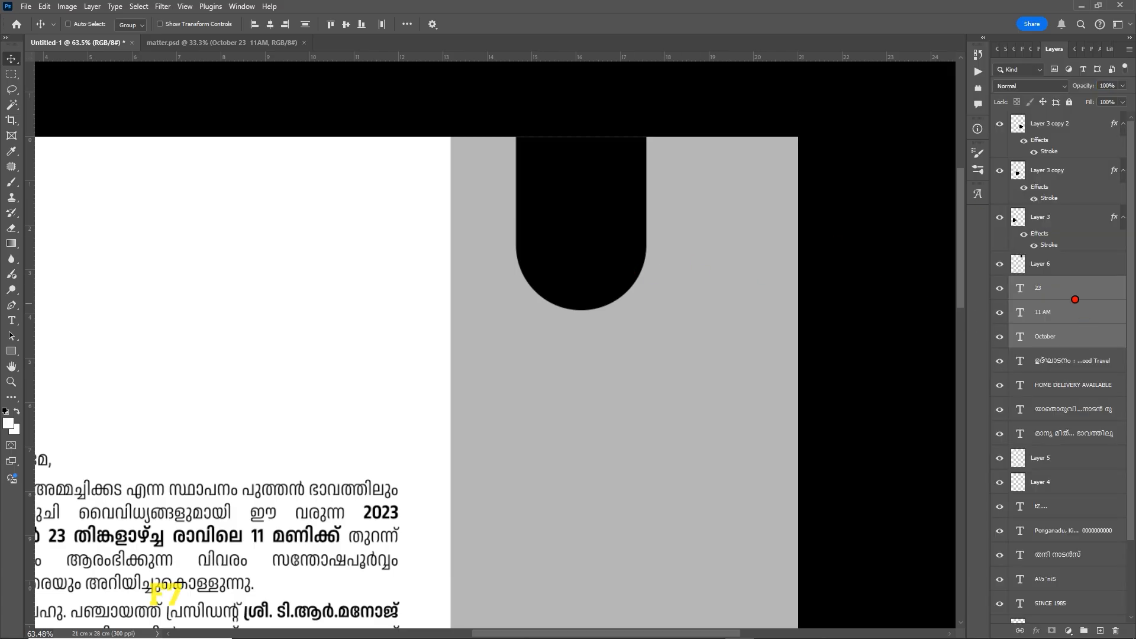
Send the black rounded shape on Layer 6 beneath the three date texts and shift it slightly right to centre it around them
right_click(610, 199)
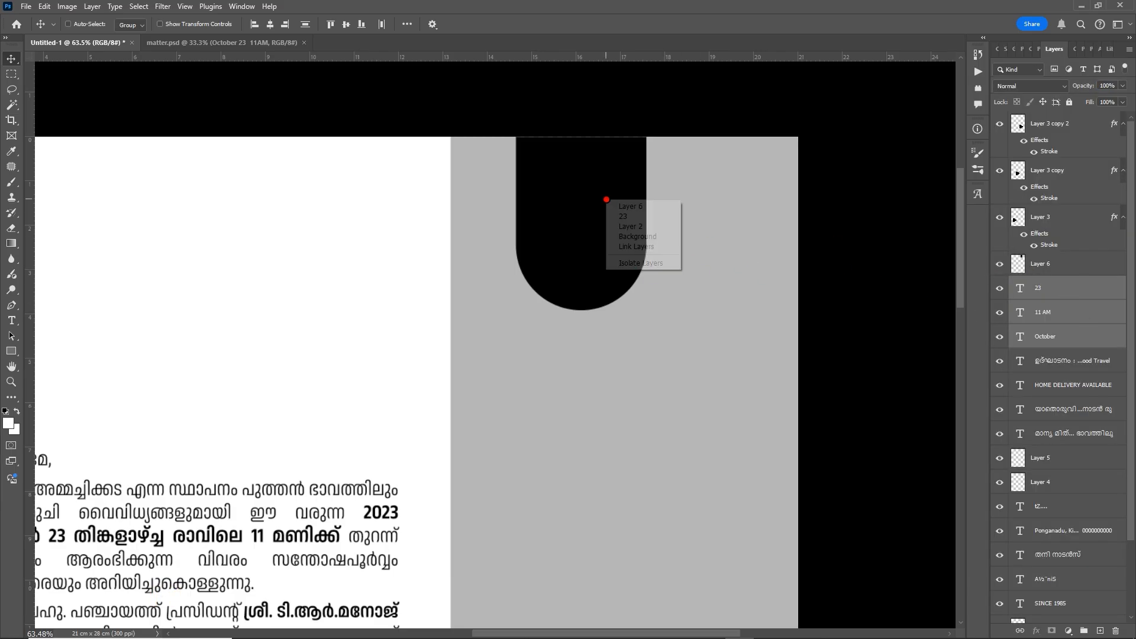
left_click(618, 205)
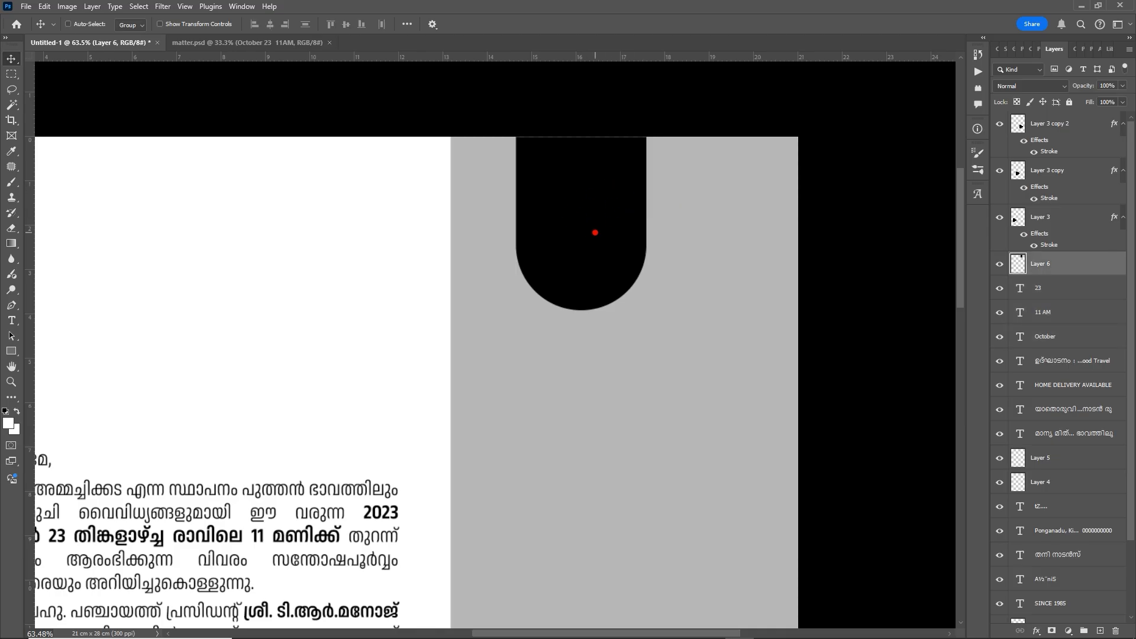
key("ctrl")
mouse_move(715, 247)
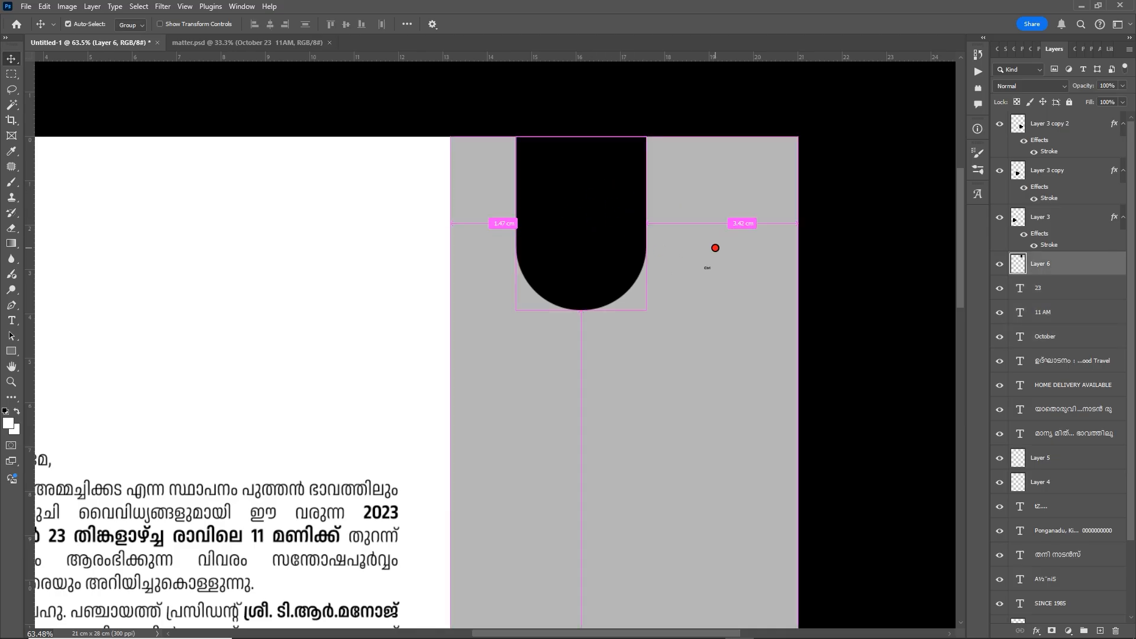
key("ctrl+bracketleft")
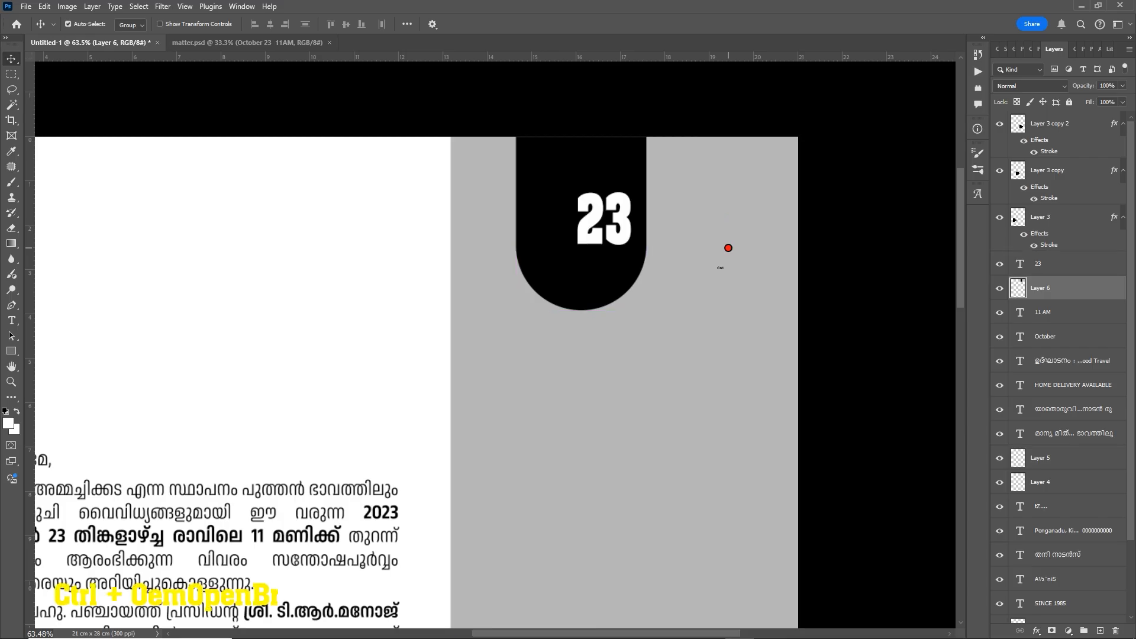
key("ctrl+bracketleft")
key("ctrl+bracketleft")
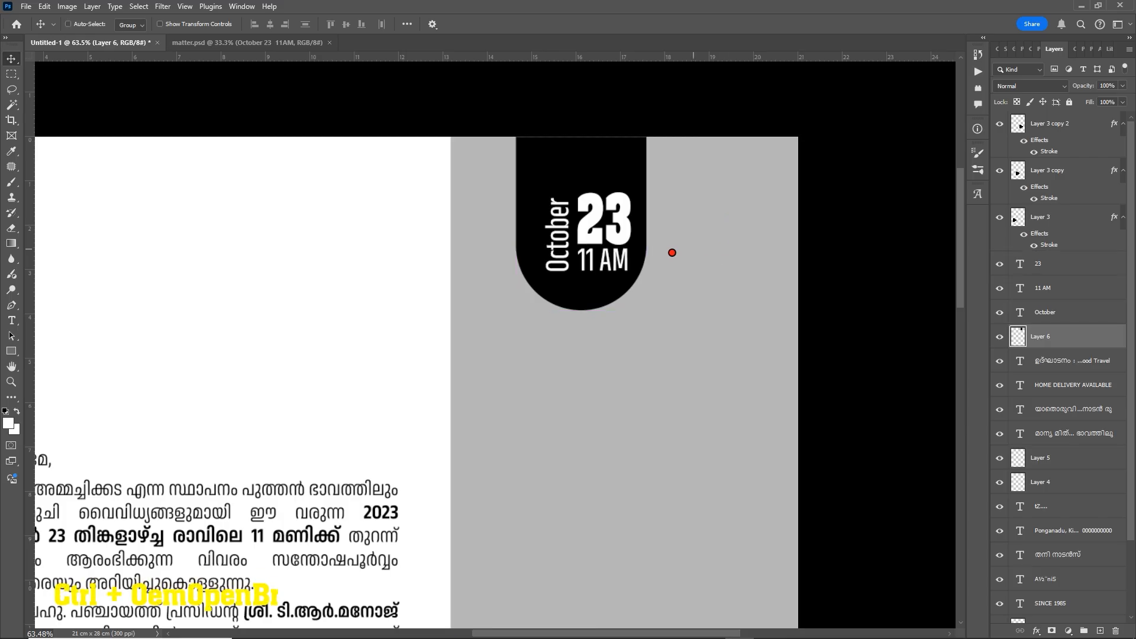
left_click_drag(595, 289, 610, 287)
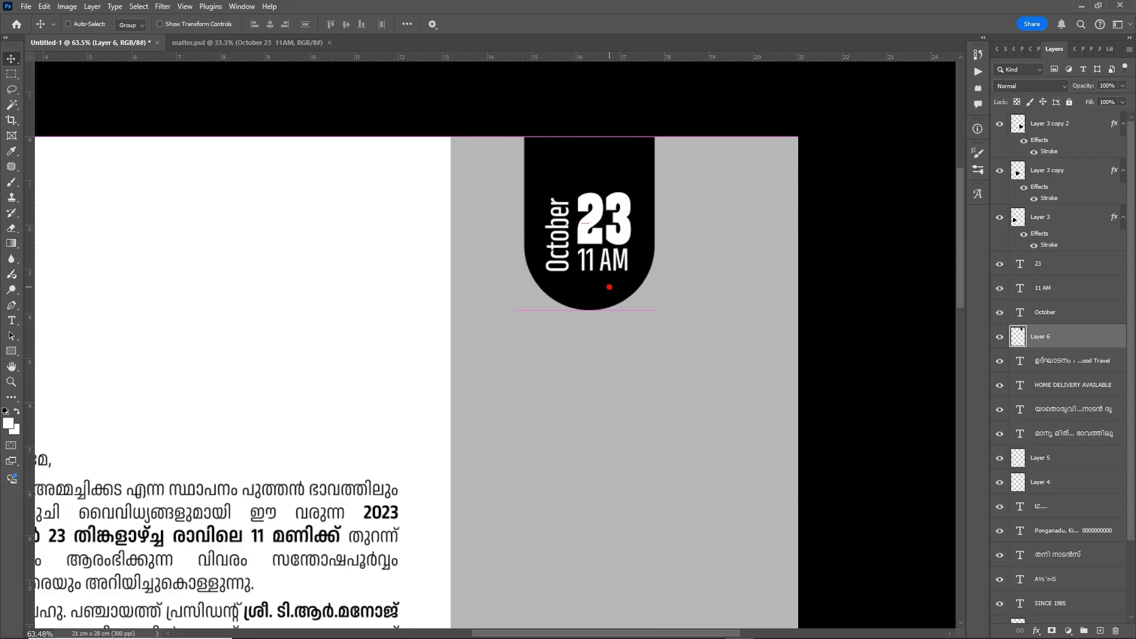
scroll(624, 323, "down", 3)
scroll(624, 331, "down", 5)
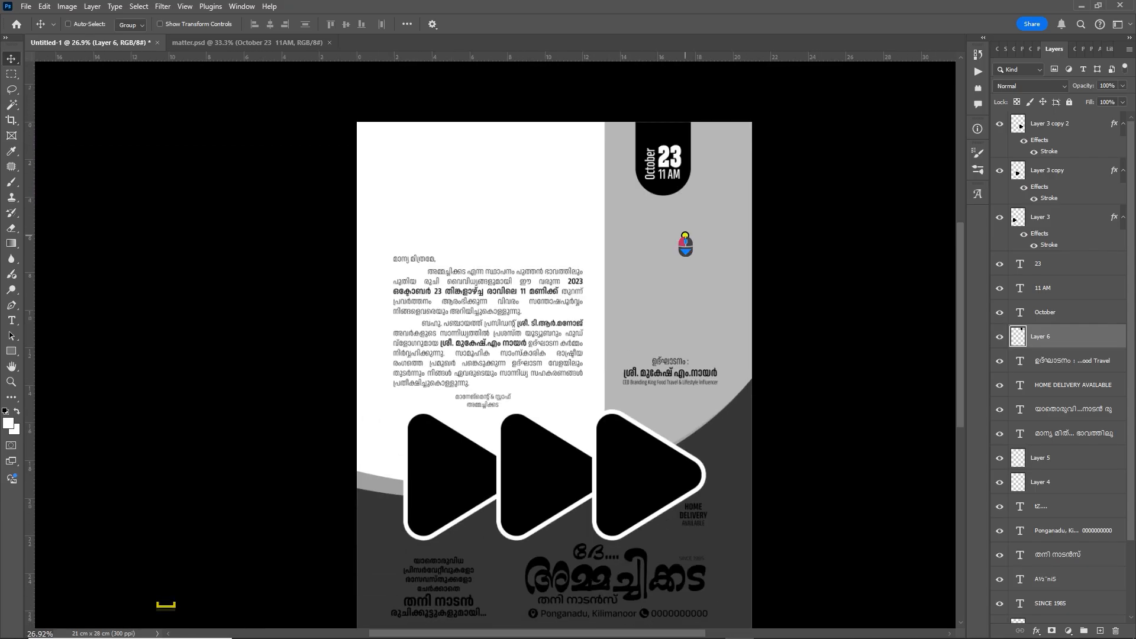
scroll(686, 272, "up", 4)
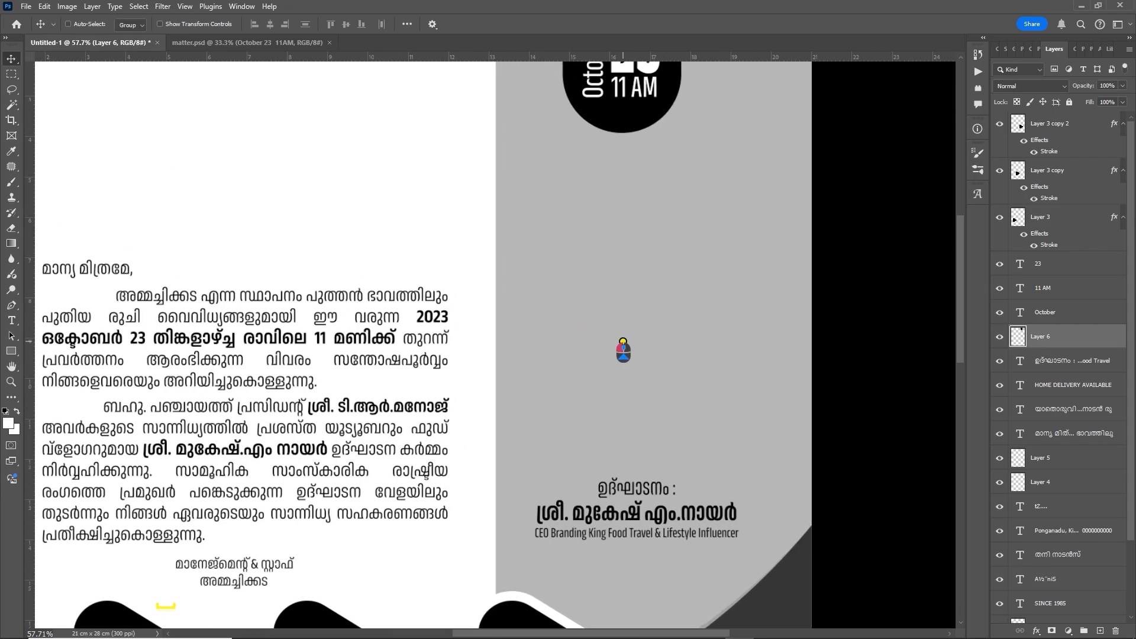
key("m")
left_click_drag(520, 241, 639, 400)
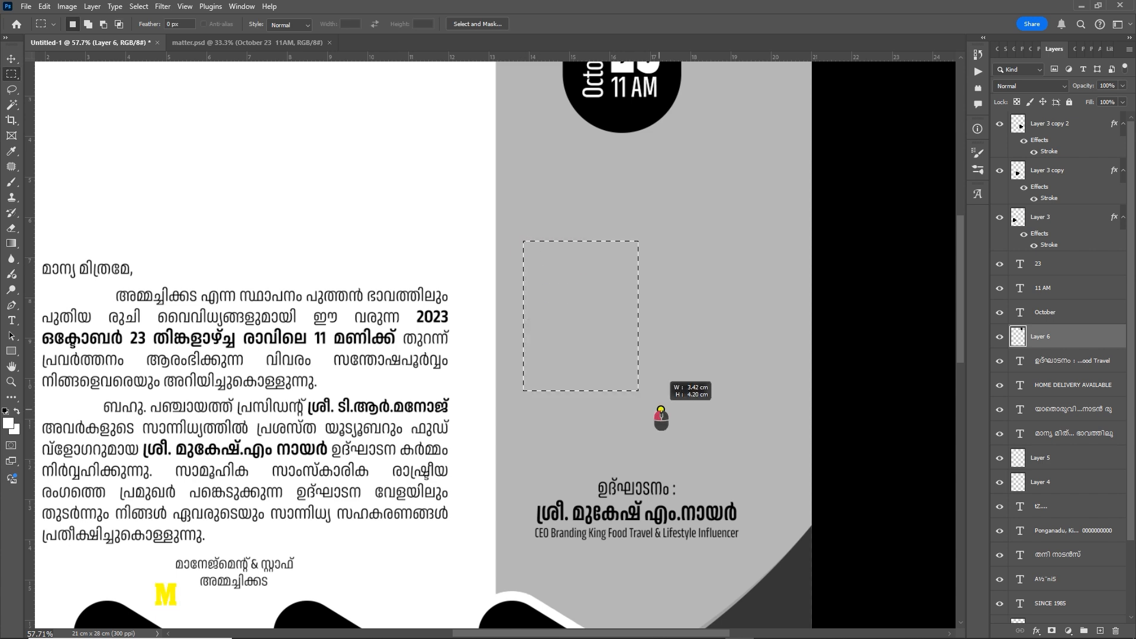
left_click(687, 372)
Draw a circular selection about 4.4 cm wide with the Elliptical Marquee in the grey column, just above the inauguration text
key("shift+m")
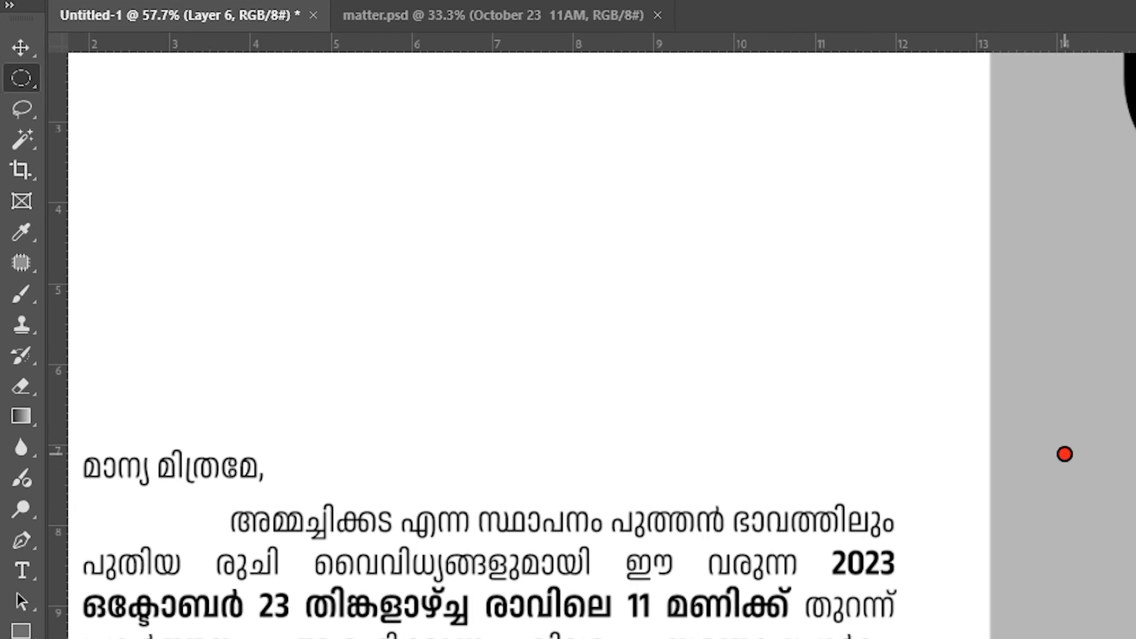
left_click_drag(1065, 454, 1135, 638)
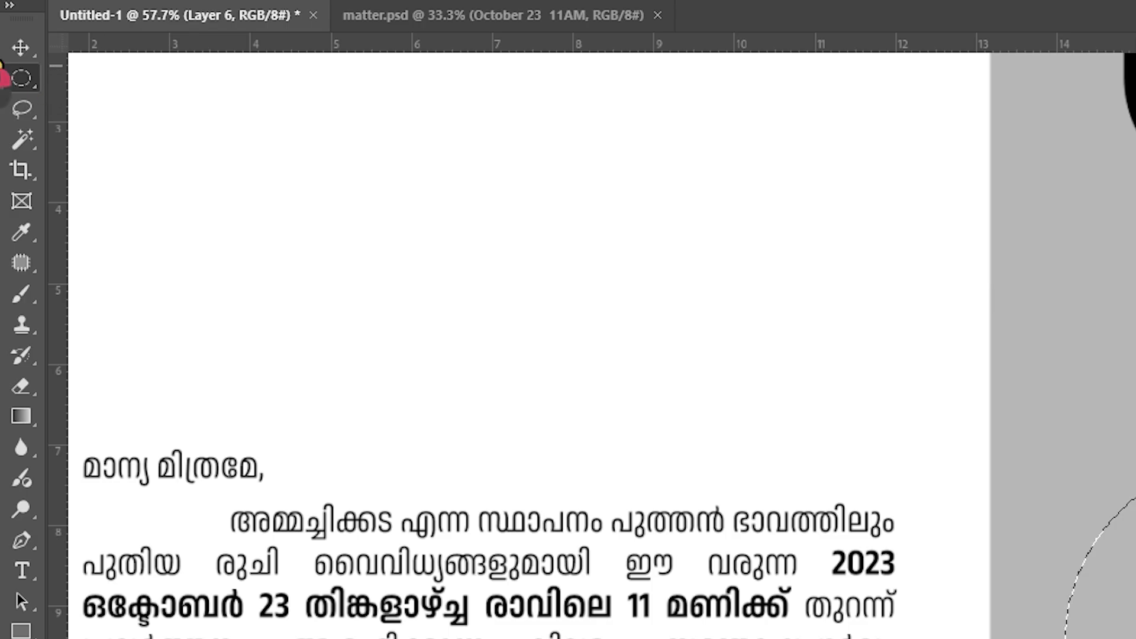
left_click(21, 74)
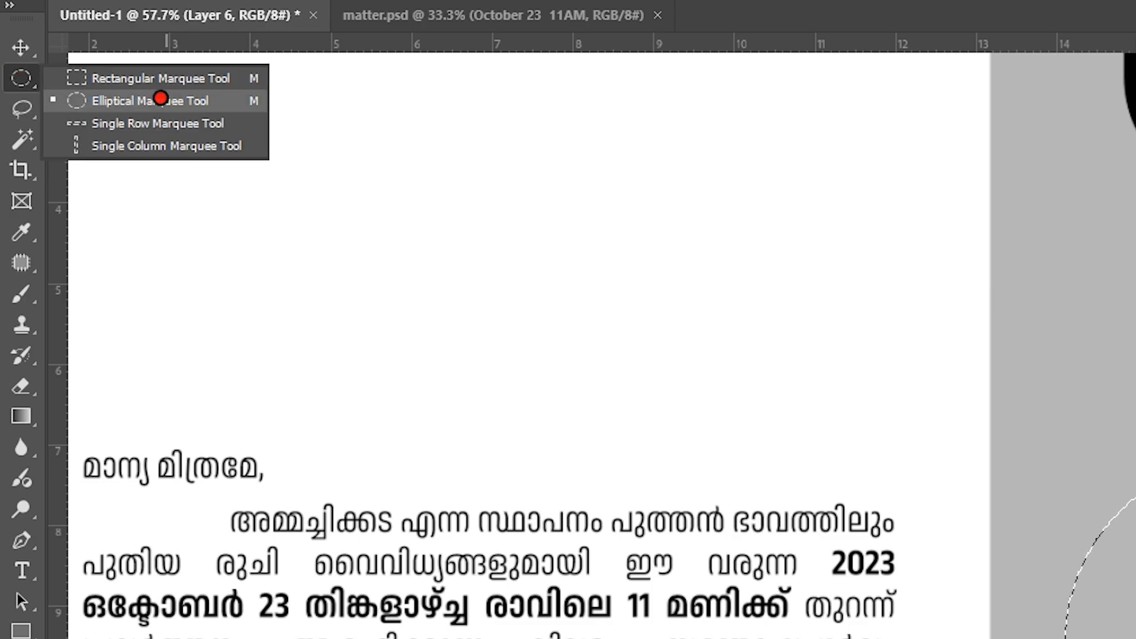
left_click(155, 101)
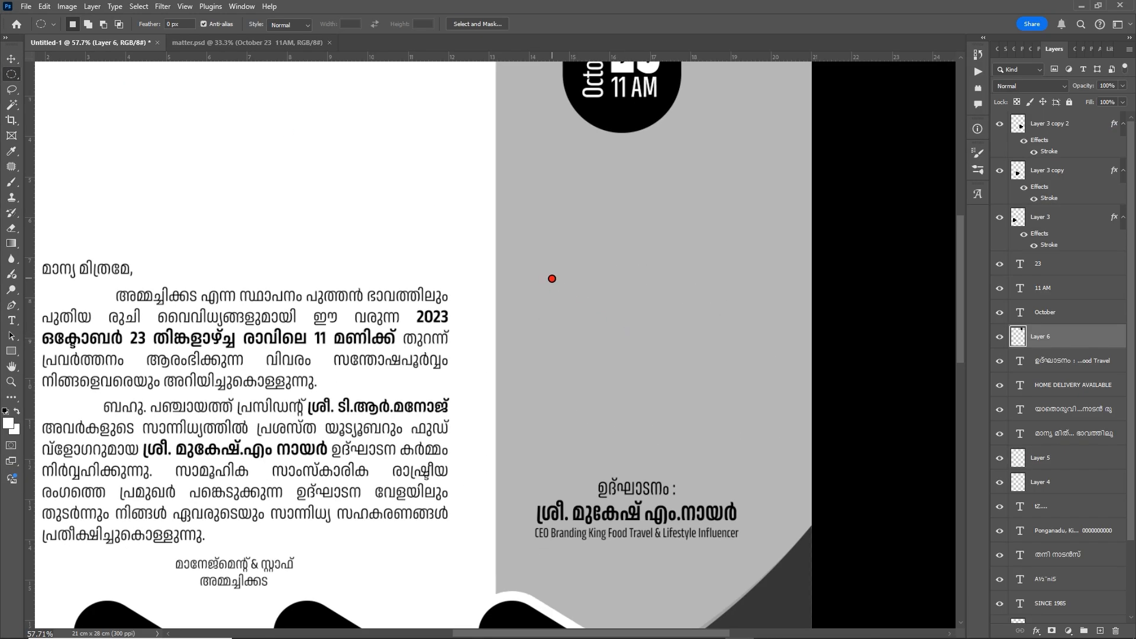
left_click_drag(552, 279, 722, 465)
scroll(639, 363, "down", 2)
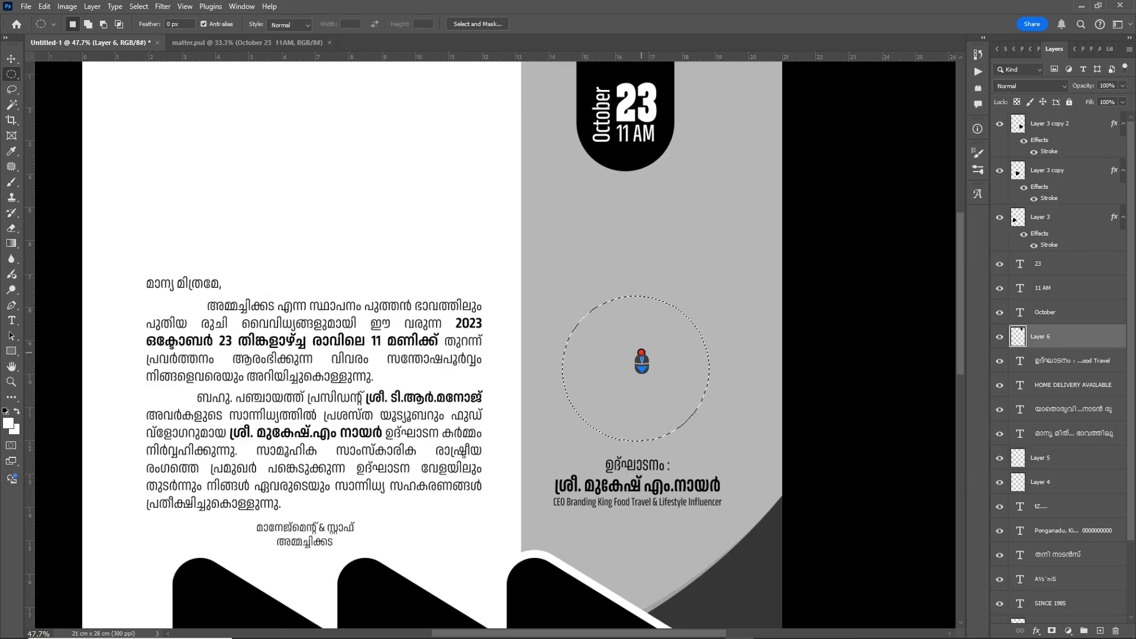
Add a new layer above Layer 6, fill the circular selection with white, and deselect
key("ctrl+shift+n")
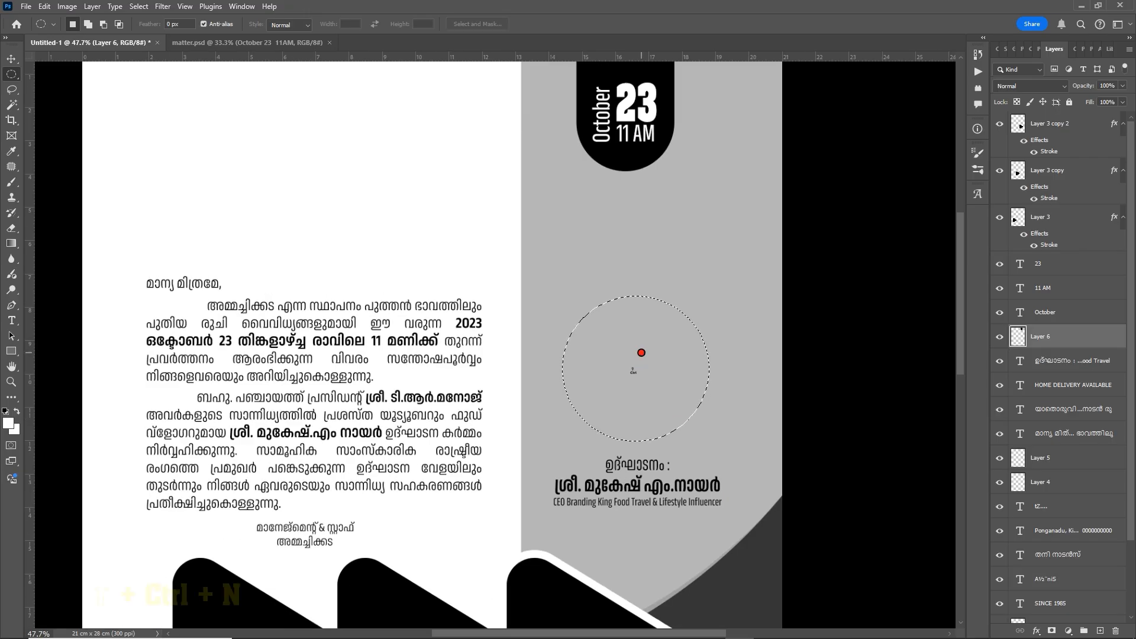
key("Return")
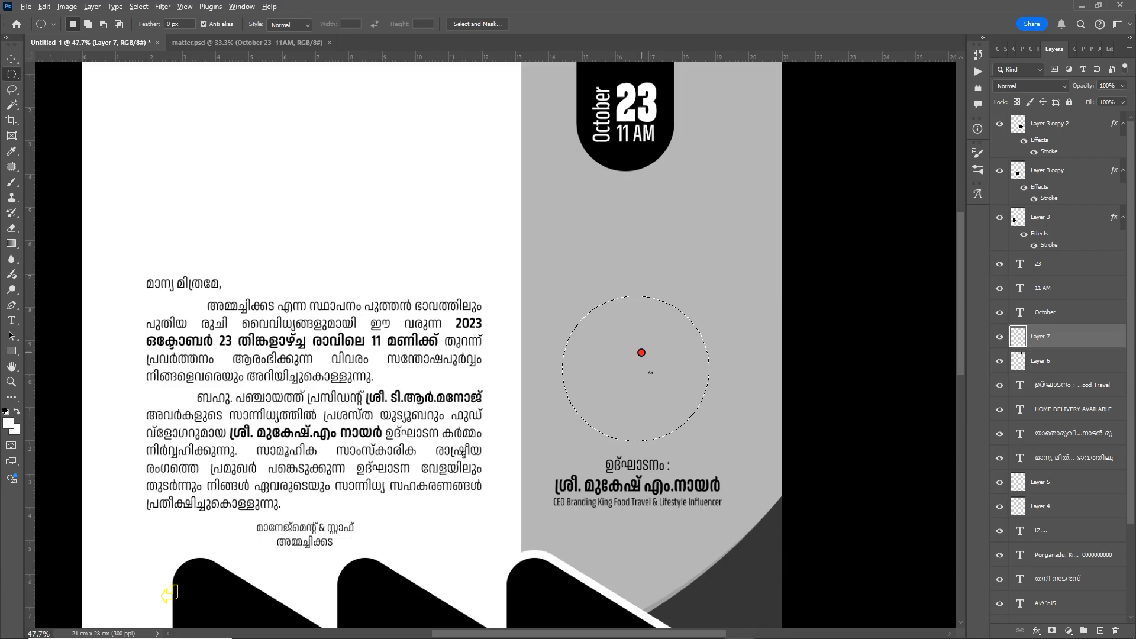
key("alt")
key("alt+Delete")
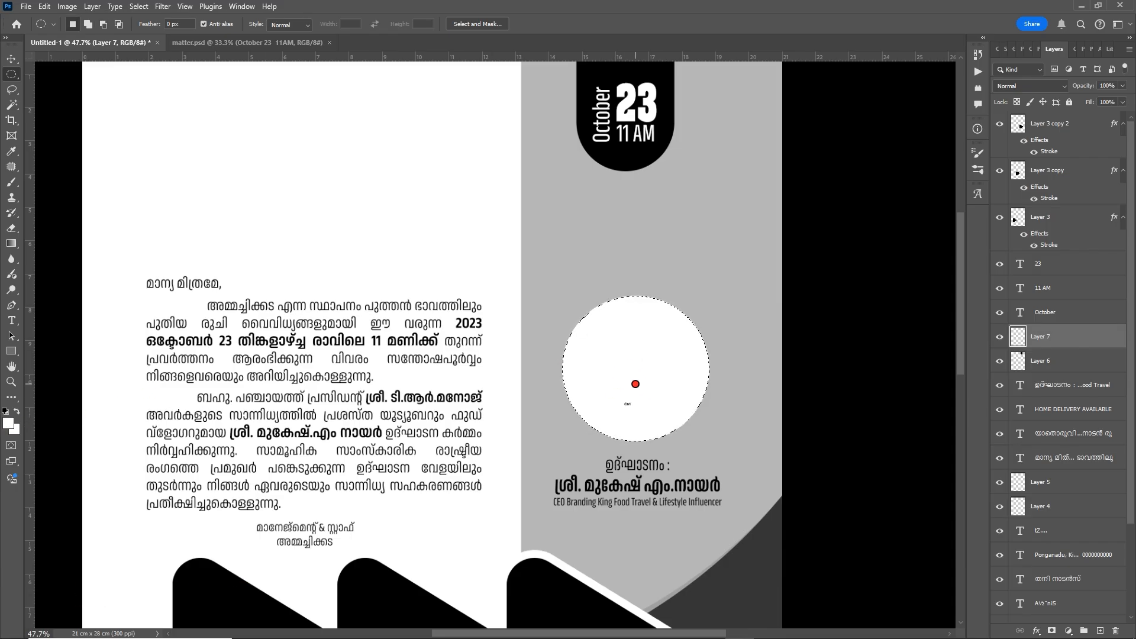
key("ctrl+d")
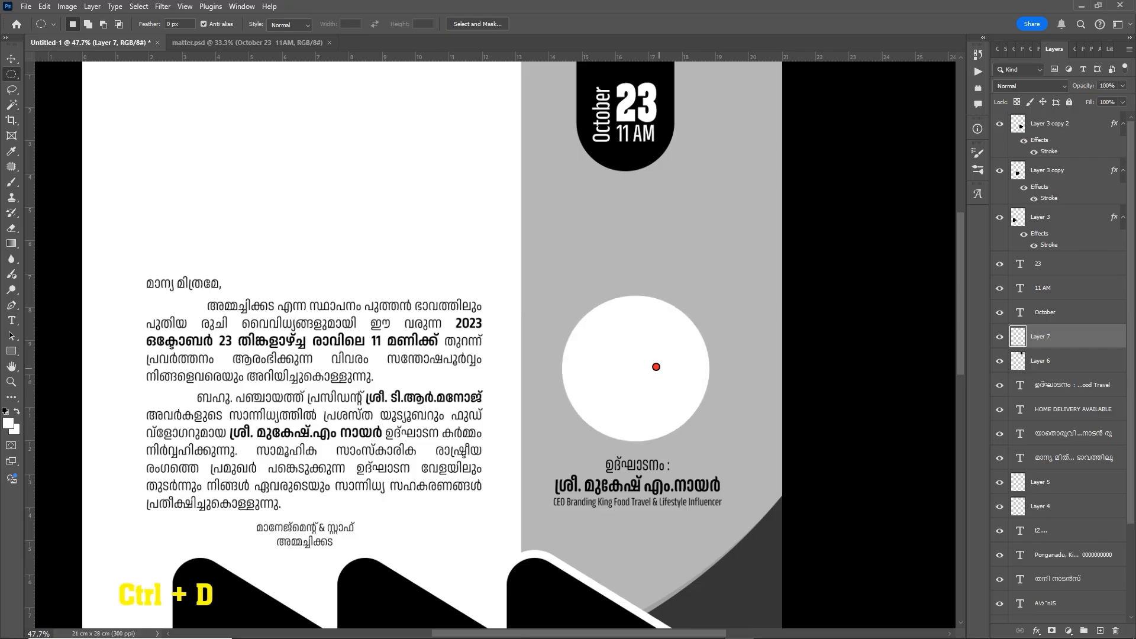
Select the white circle and the inauguration text together and move both slightly down in the grey column
key("v")
scroll(659, 369, "down", 3)
key("space")
left_click_drag(668, 385, 666, 304)
scroll(653, 308, "up", 3)
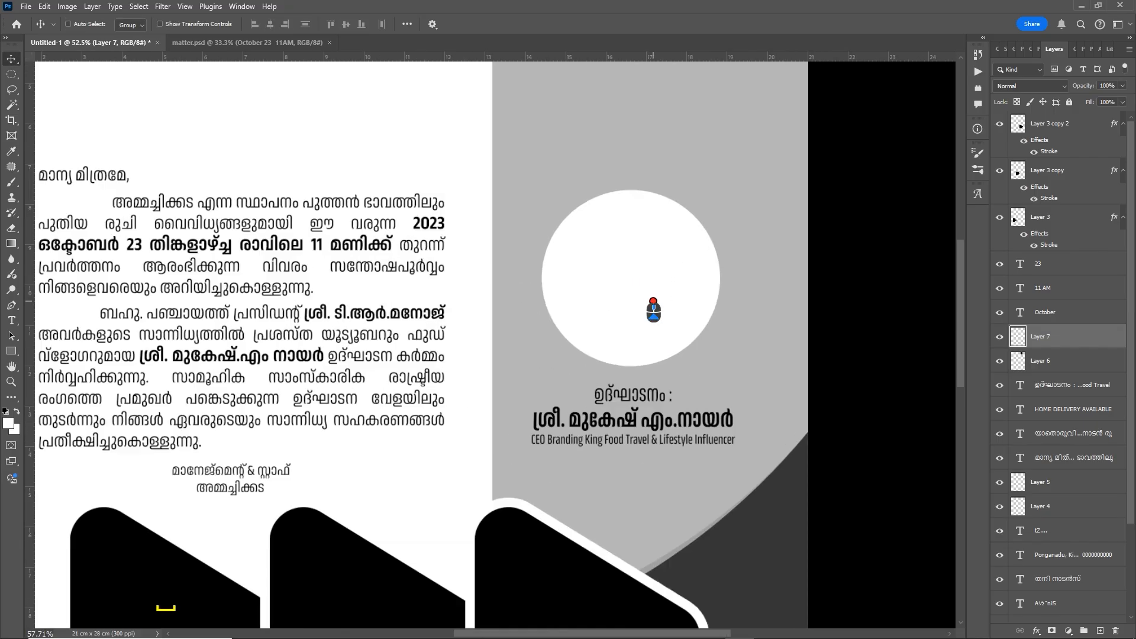
scroll(658, 321, "down", 2)
scroll(657, 327, "down", 3)
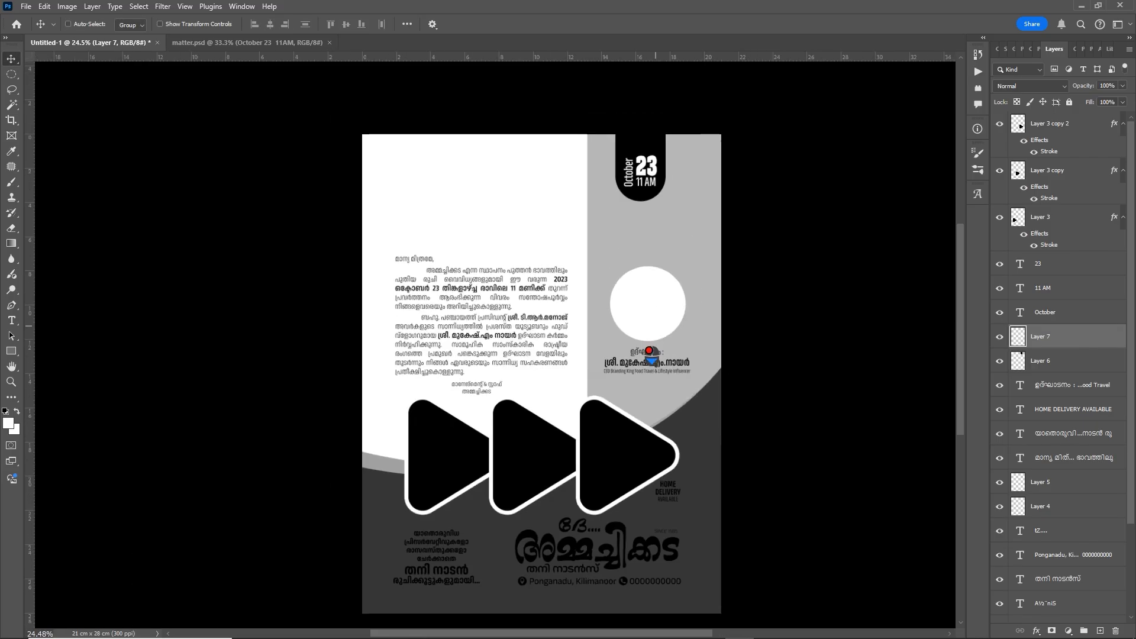
left_click_drag(648, 363, 653, 369)
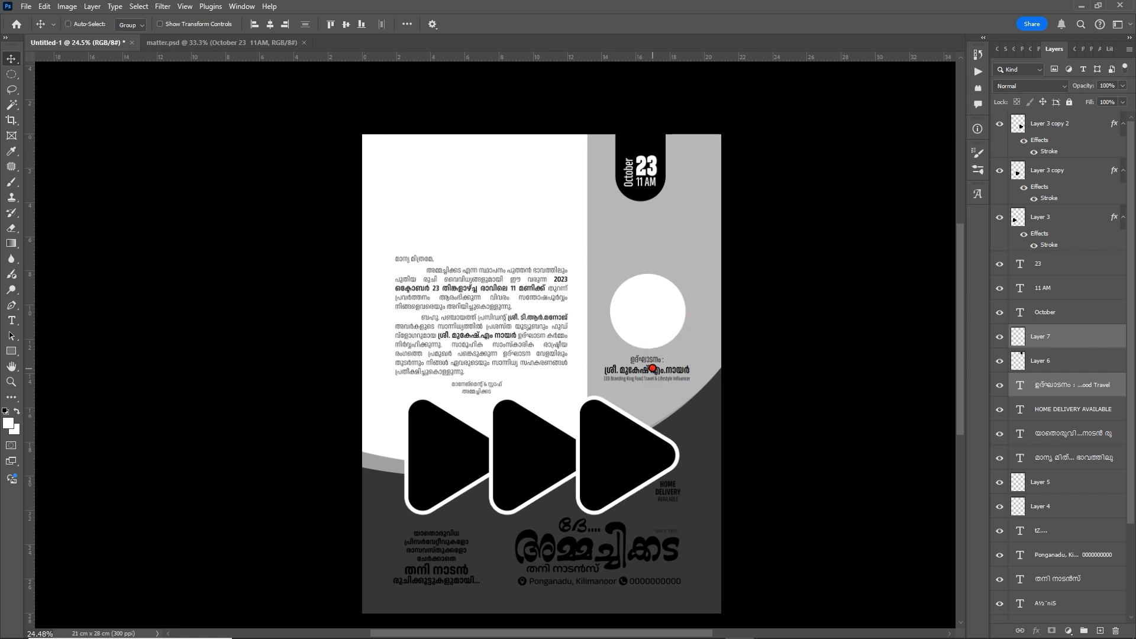
scroll(659, 297, "down", 1)
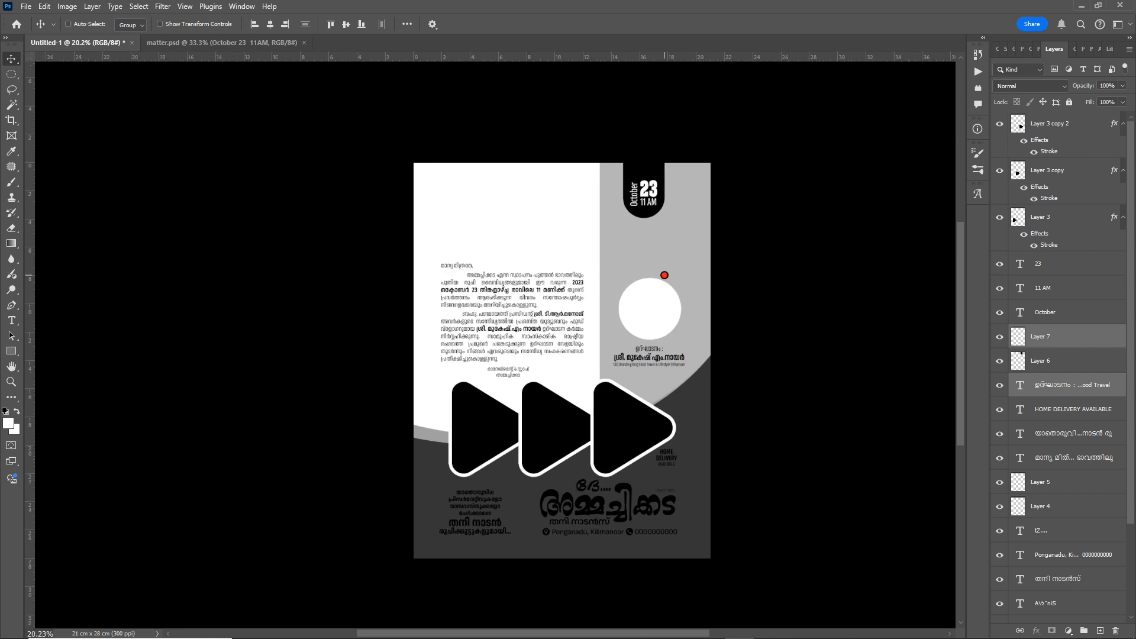
scroll(651, 259, "up", 2)
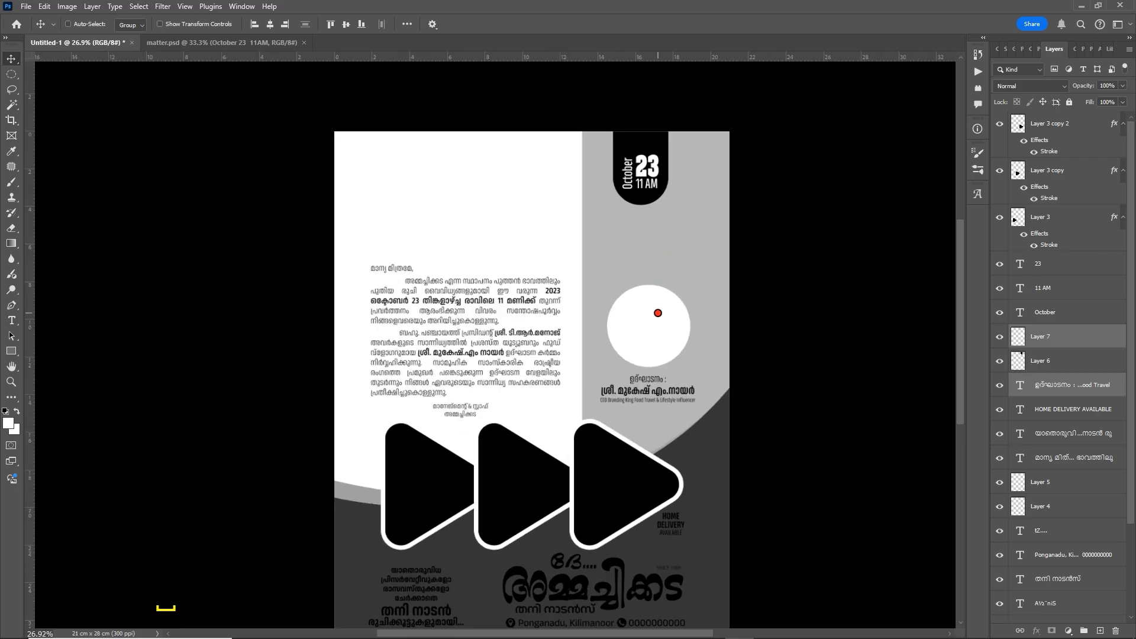
scroll(652, 360, "down", 1)
Copy the entire food 1.jpg picture and return to the invitation document
left_click(363, 43)
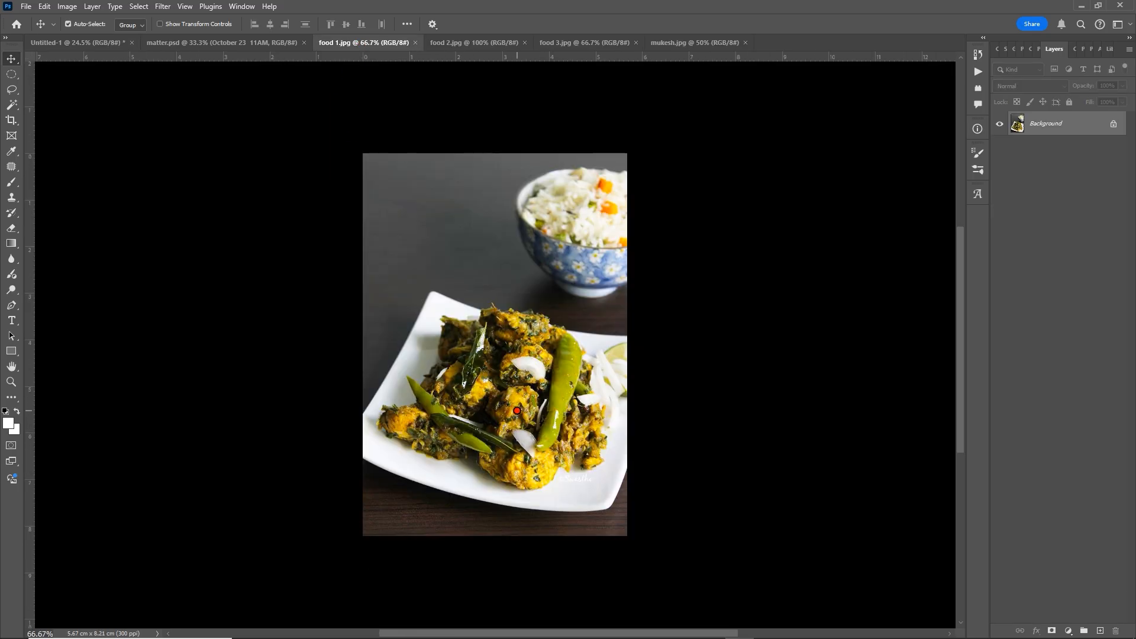
key("ctrl+a")
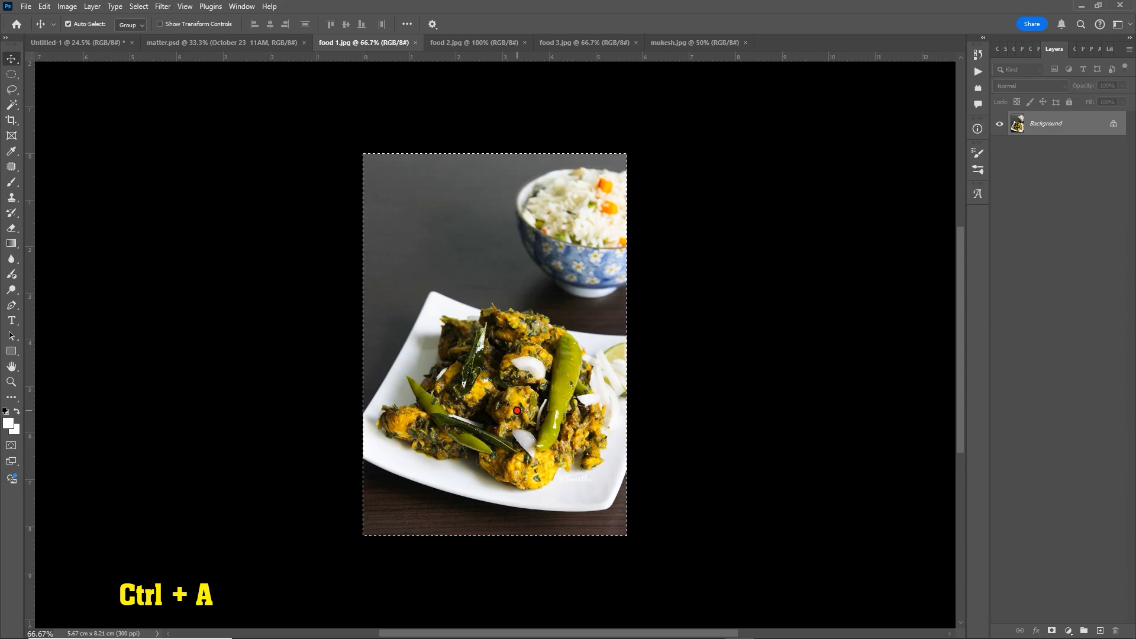
key("ctrl+c")
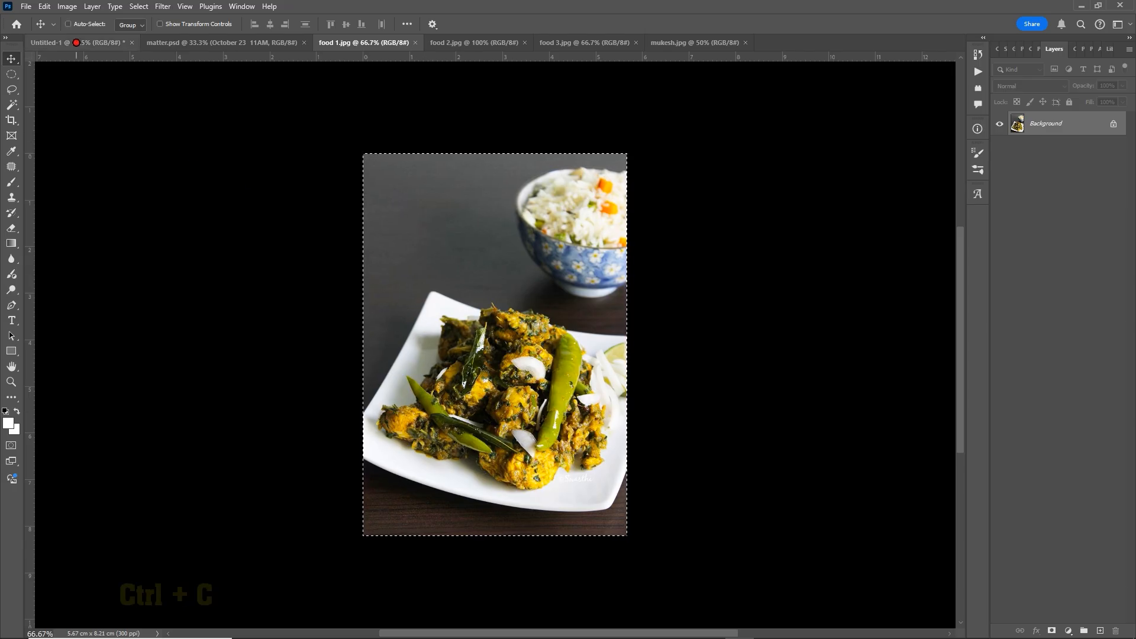
left_click(75, 42)
Paste the copied food photo directly above Layer 3 and move it over the first triangle
scroll(452, 437, "up", 5)
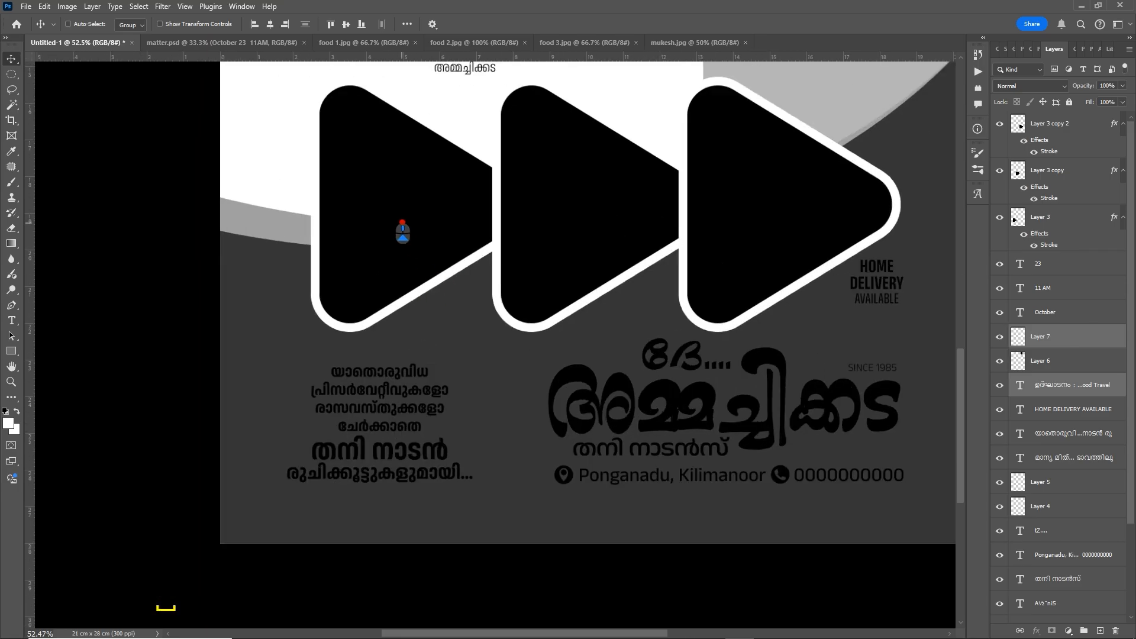
right_click(403, 231)
left_click(414, 233)
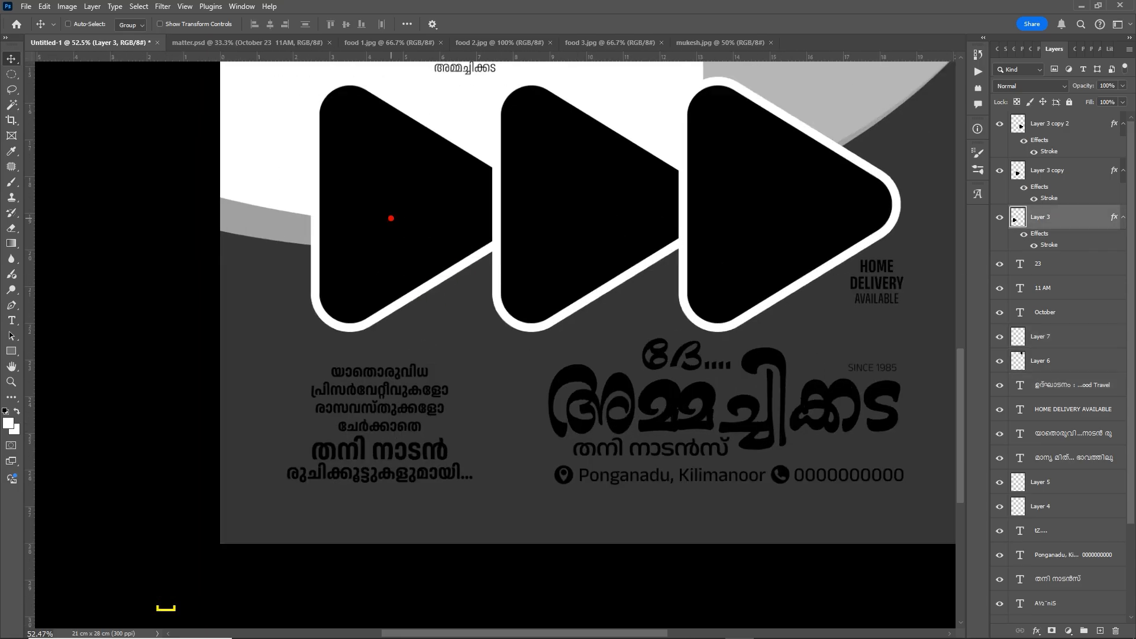
right_click(405, 218)
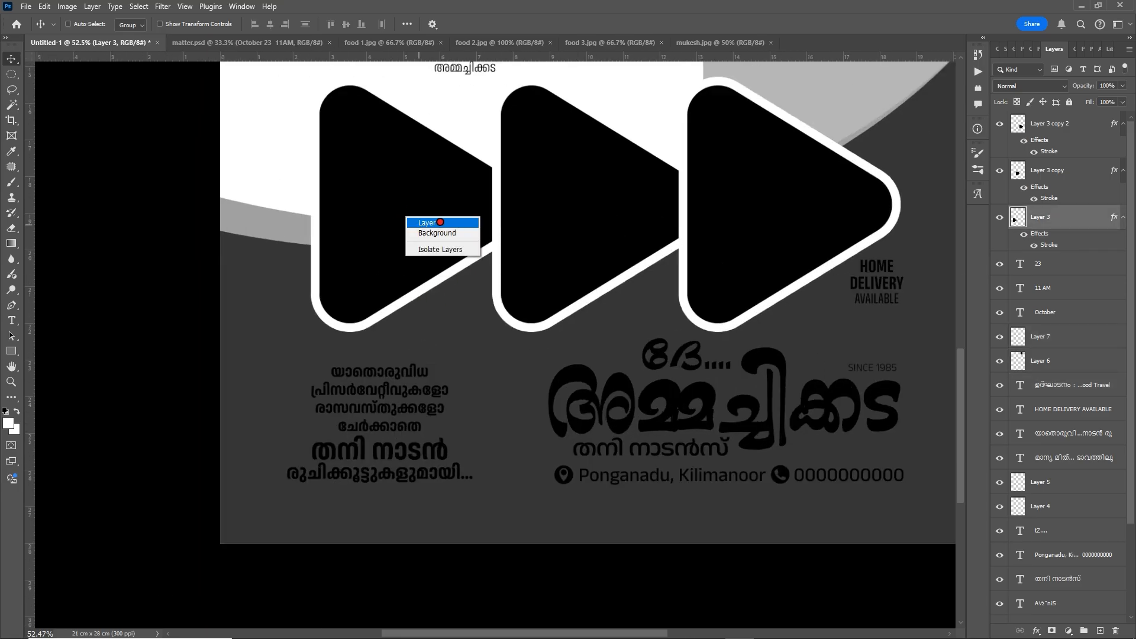
left_click(440, 223)
left_click_drag(448, 222, 433, 265)
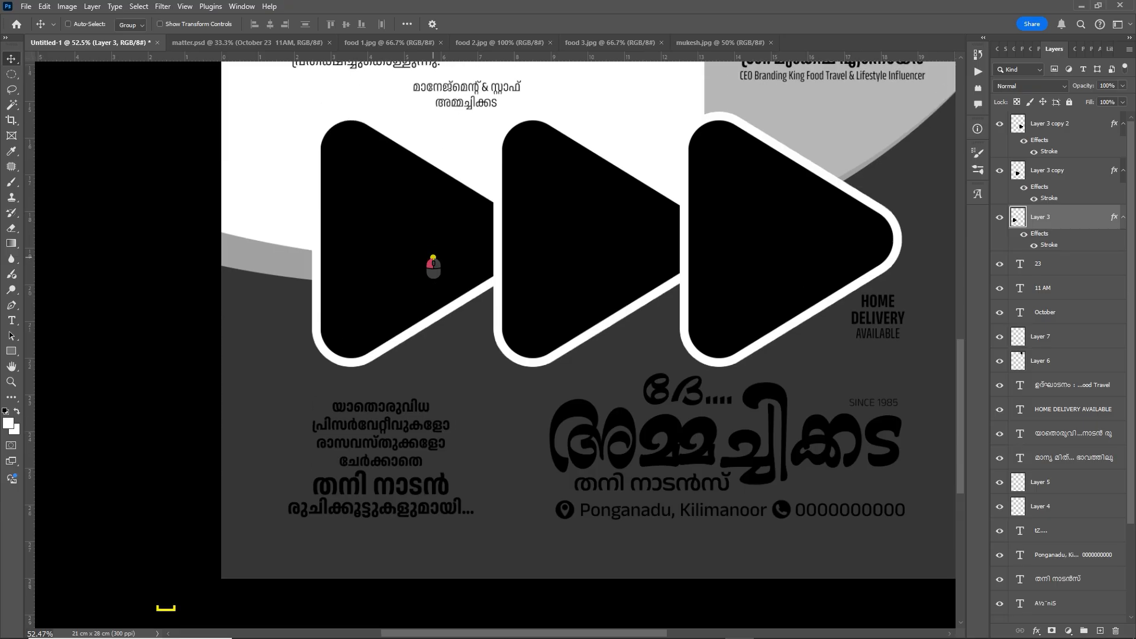
key("ctrl+v")
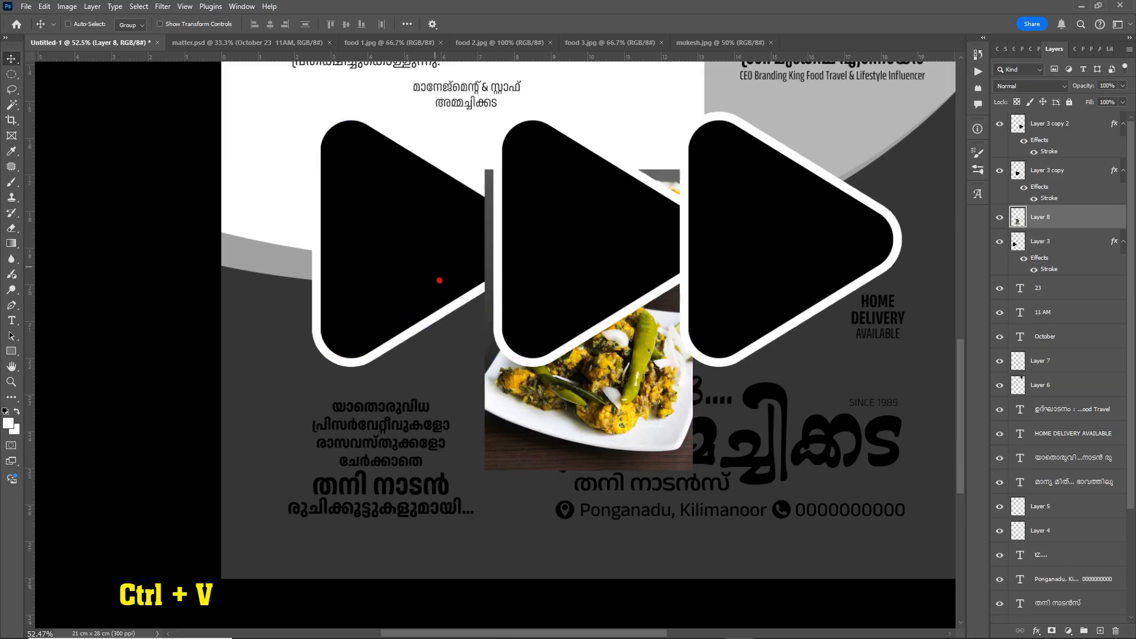
left_click_drag(562, 404, 380, 319)
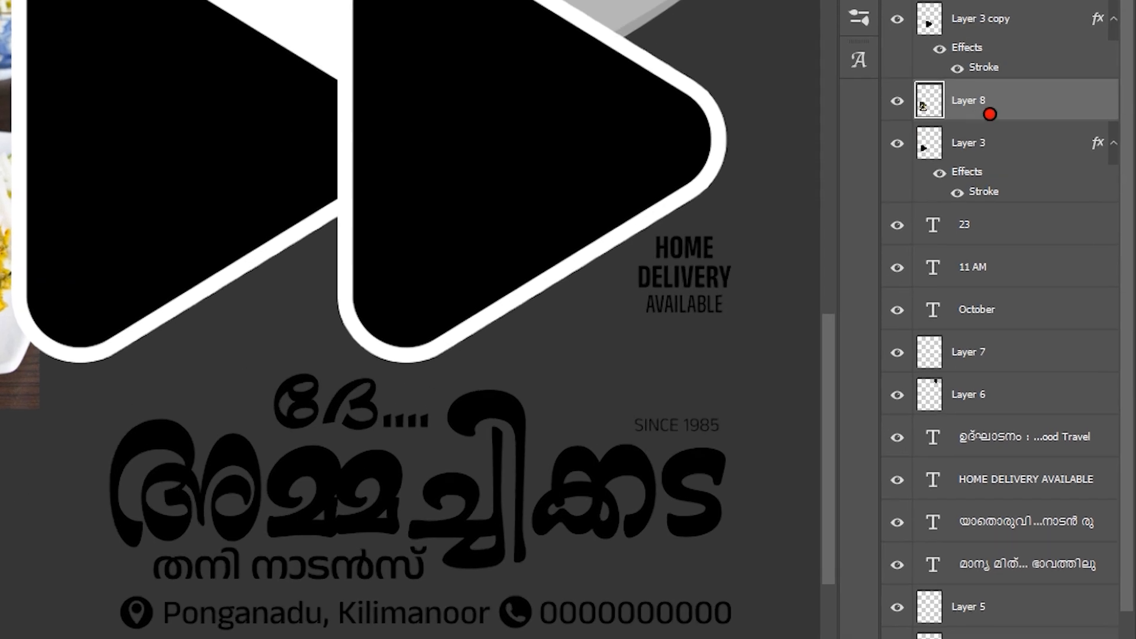
Clip the pasted photo on Layer 8 to the first triangle and shift it so the dish fills the shape
right_click(980, 109)
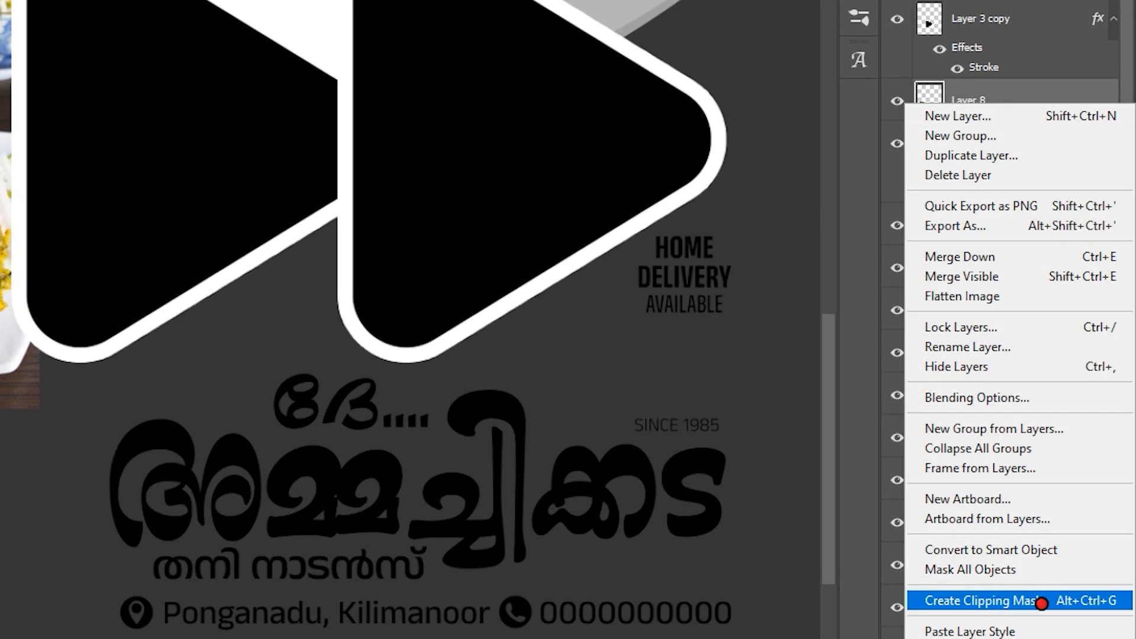
left_click(1031, 602)
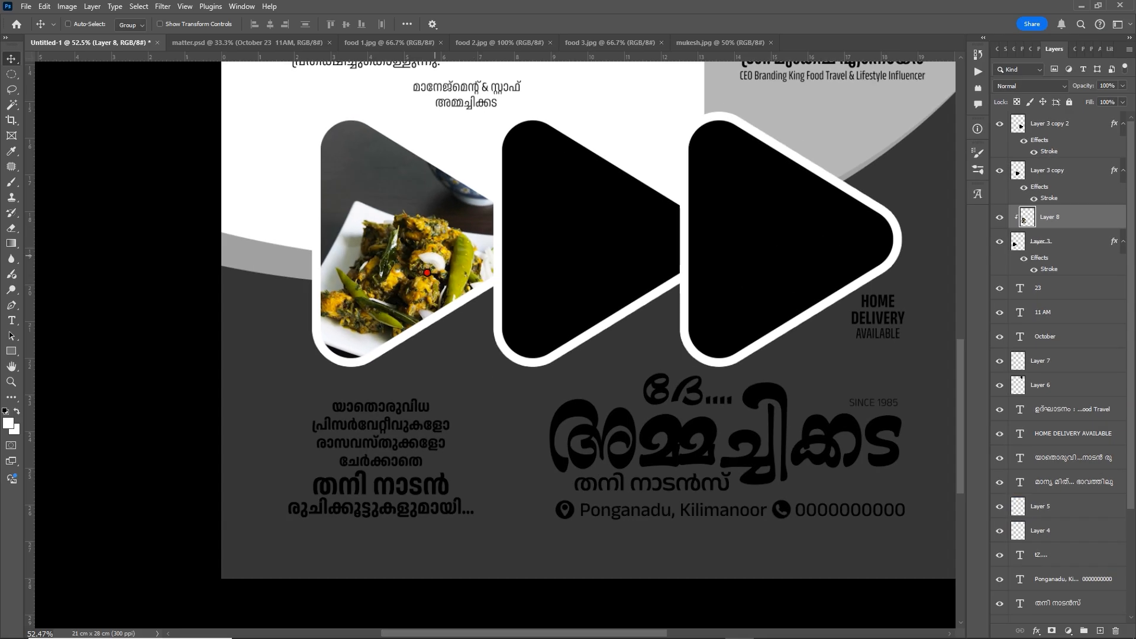
left_click_drag(427, 272, 445, 263)
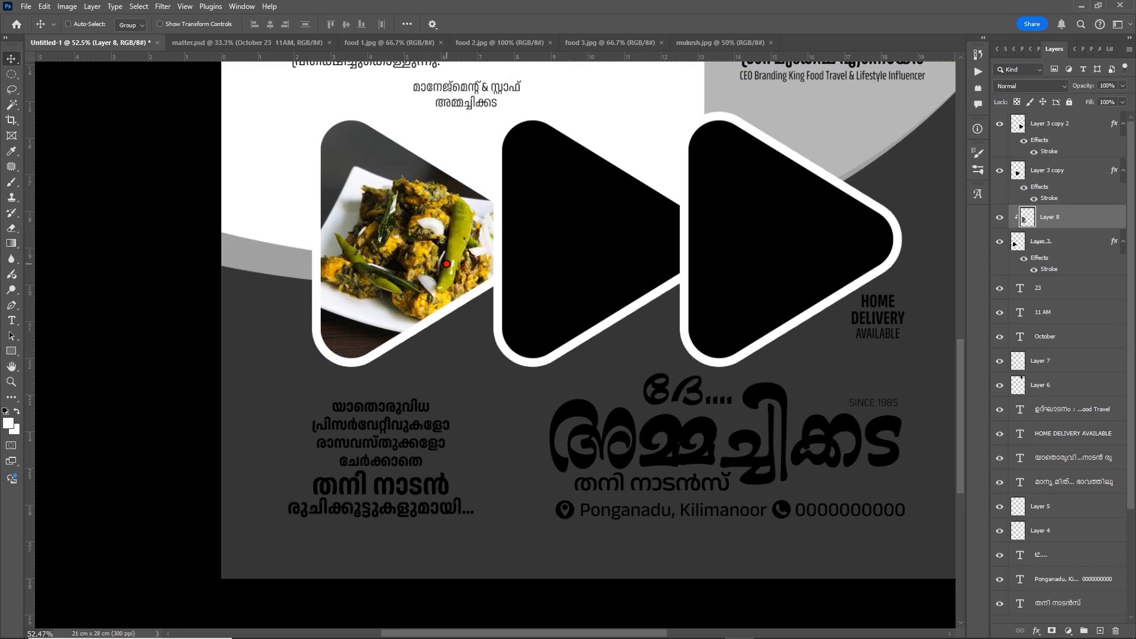
Copy the entire food 2.jpg picture and return to the invitation document
left_click(477, 43)
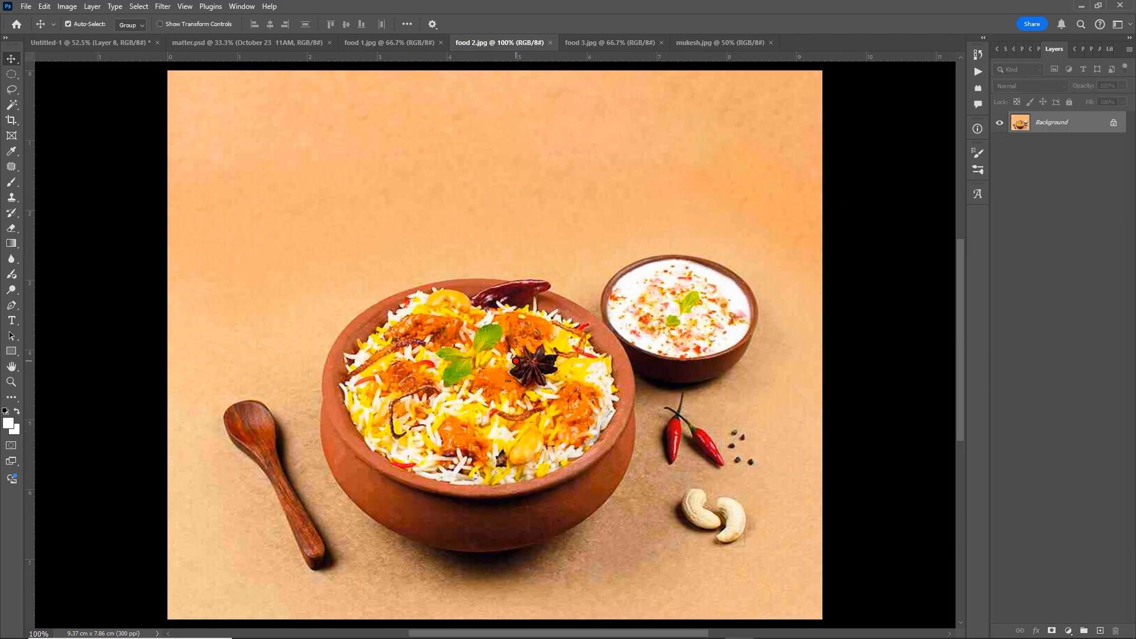
key("ctrl+a")
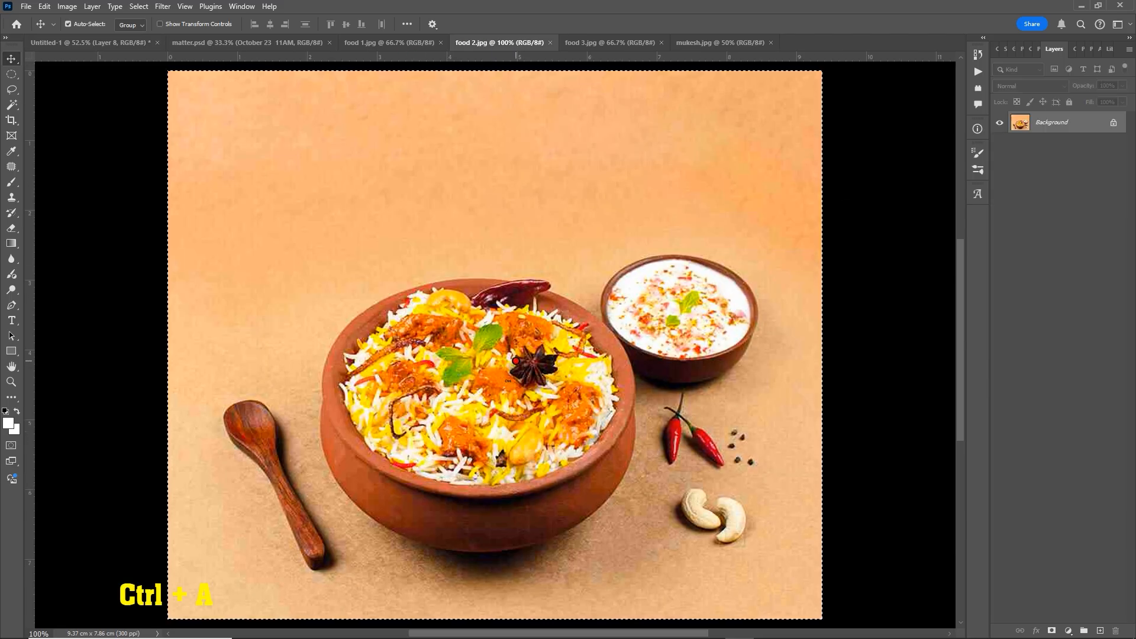
key("ctrl+c")
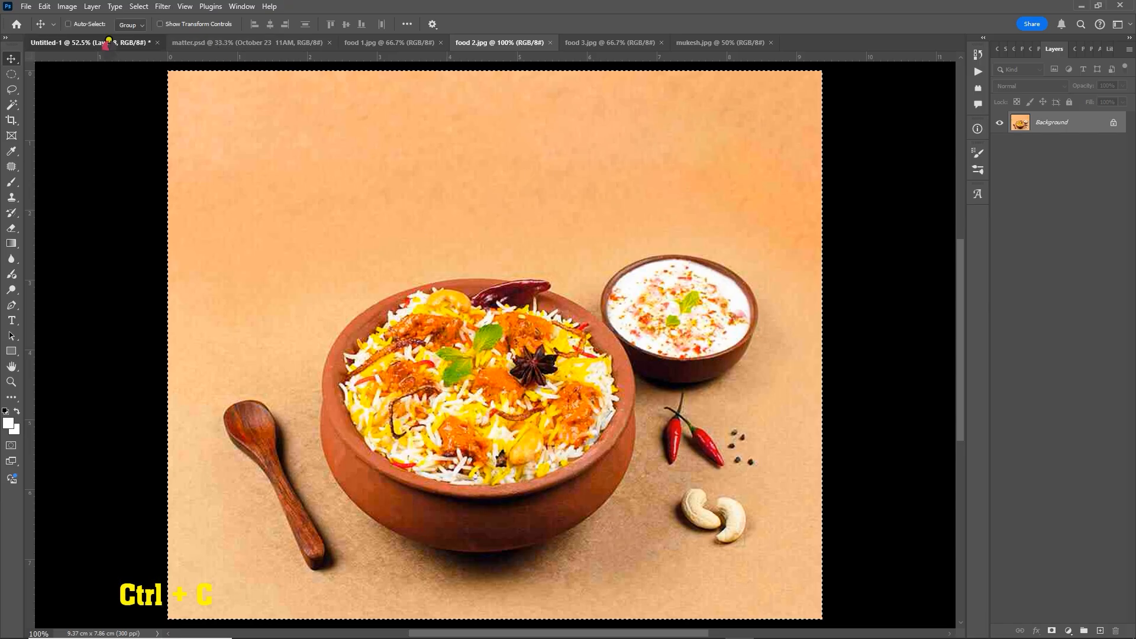
left_click(108, 43)
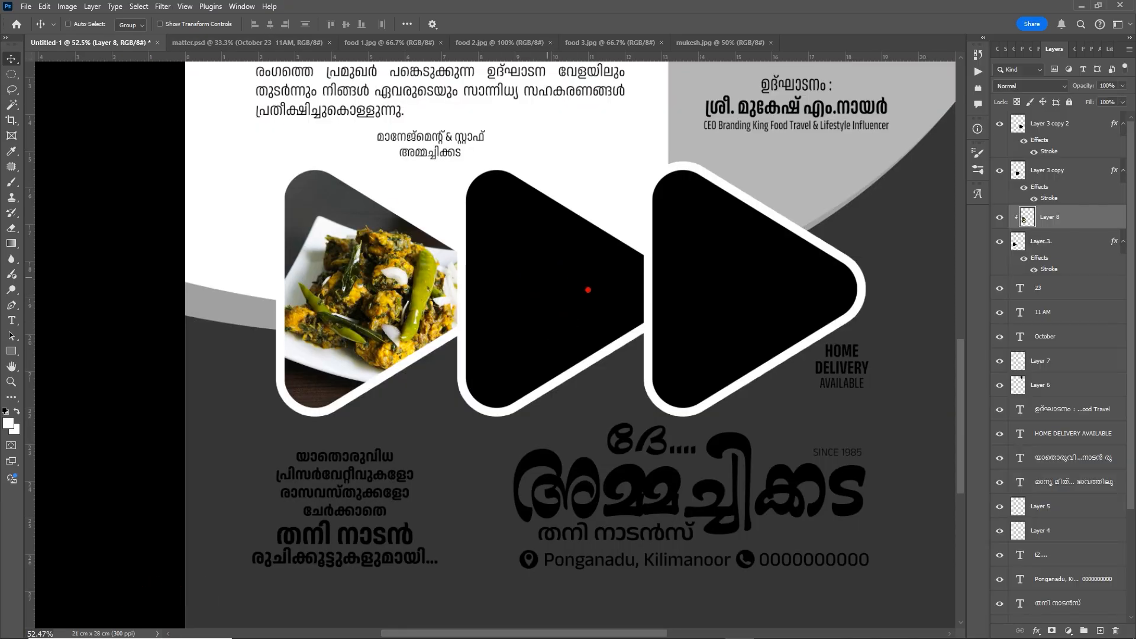
Paste the copied biryani photo directly above Layer 3 copy and move it up over the middle triangle
right_click(546, 264)
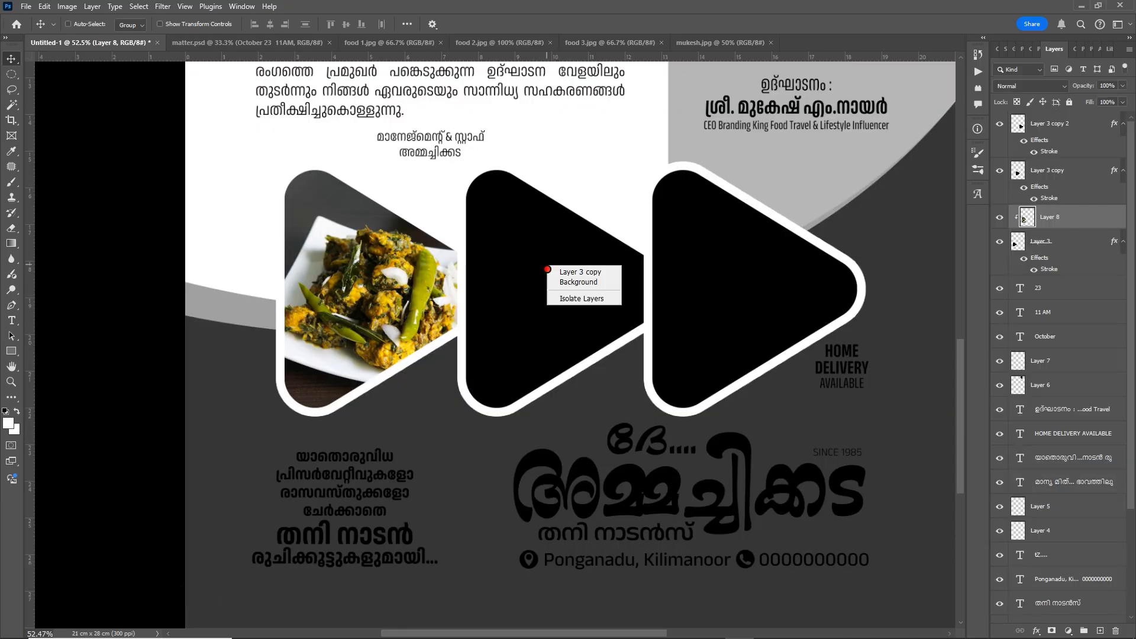
left_click(591, 275)
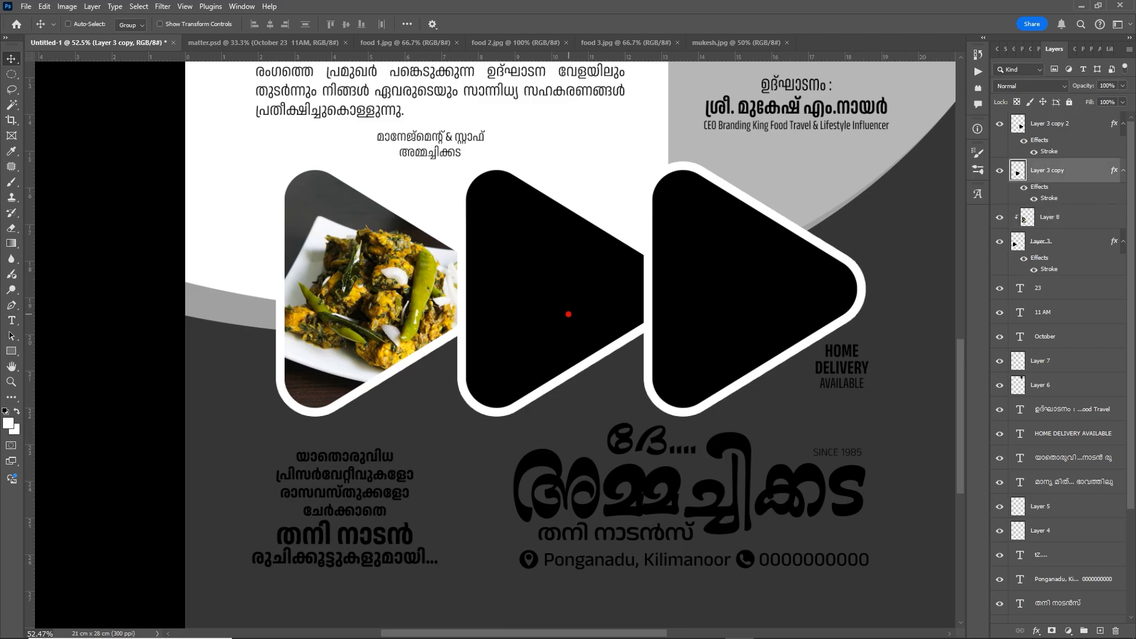
right_click(560, 299)
left_click(577, 306)
key("ctrl+v")
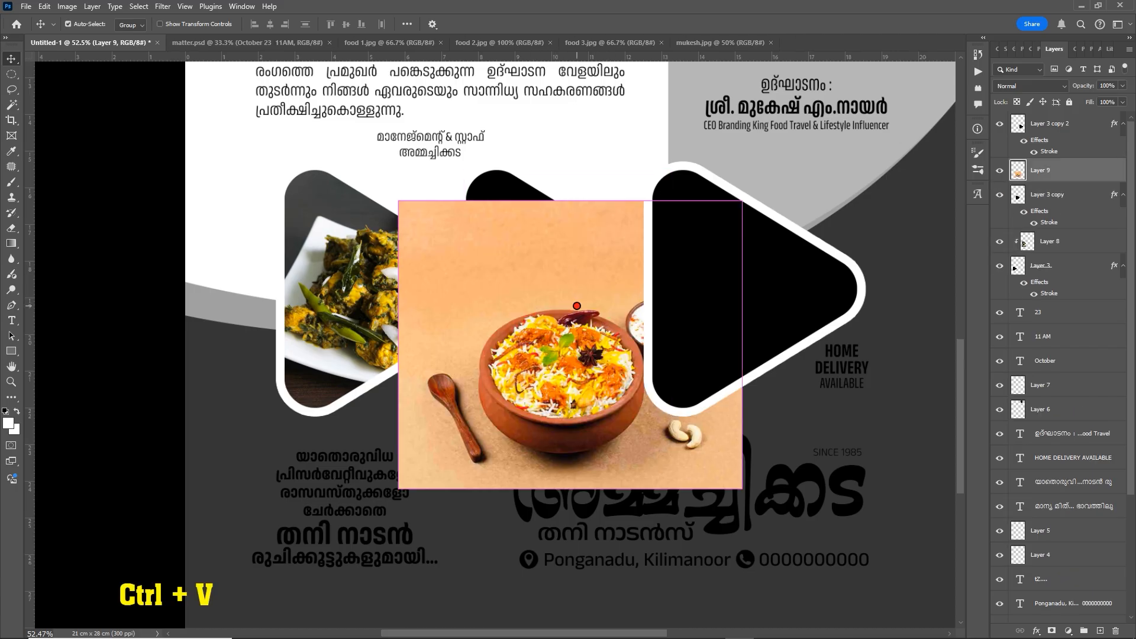
left_click_drag(584, 310, 584, 282)
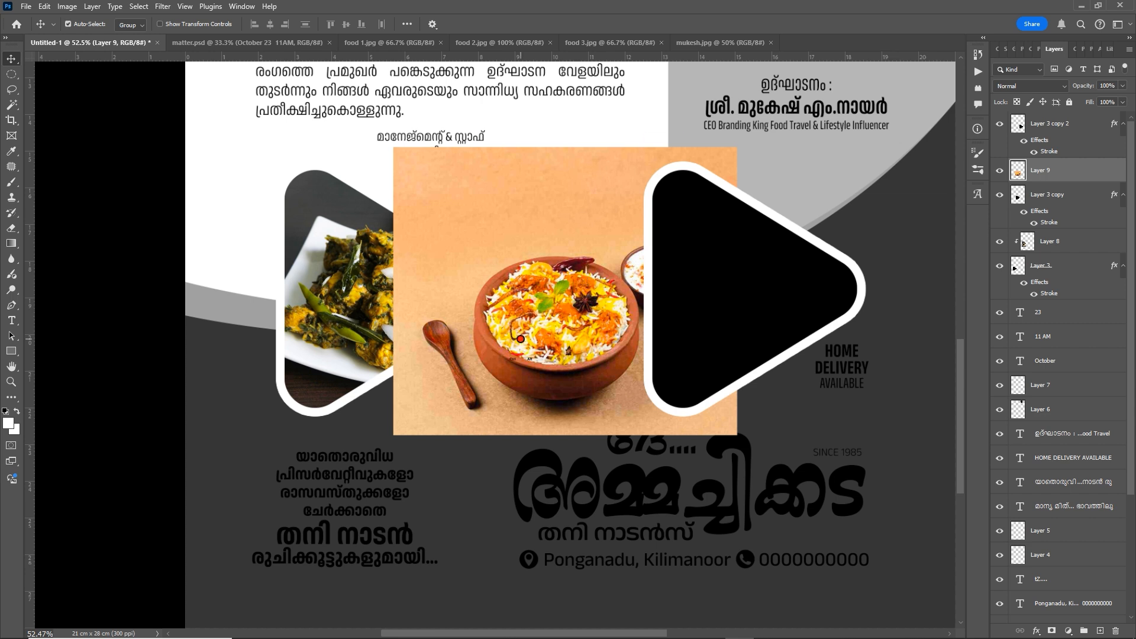
Clip the biryani photo on Layer 9 to the middle triangle and shift it up and left inside the shape
key("ctrl+alt+g")
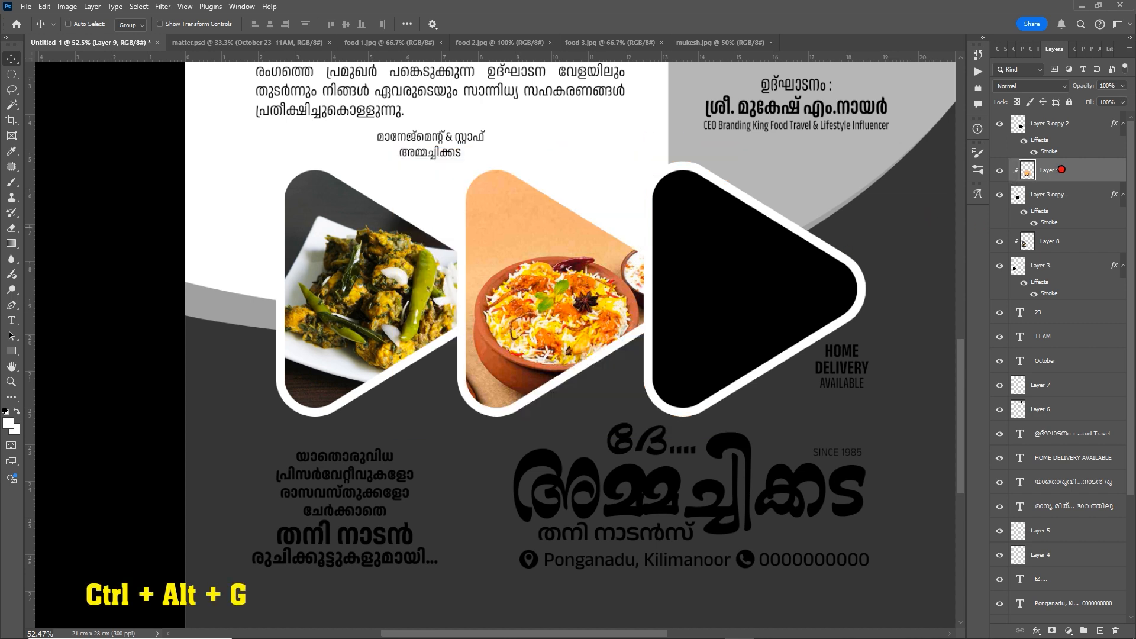
right_click(1062, 169)
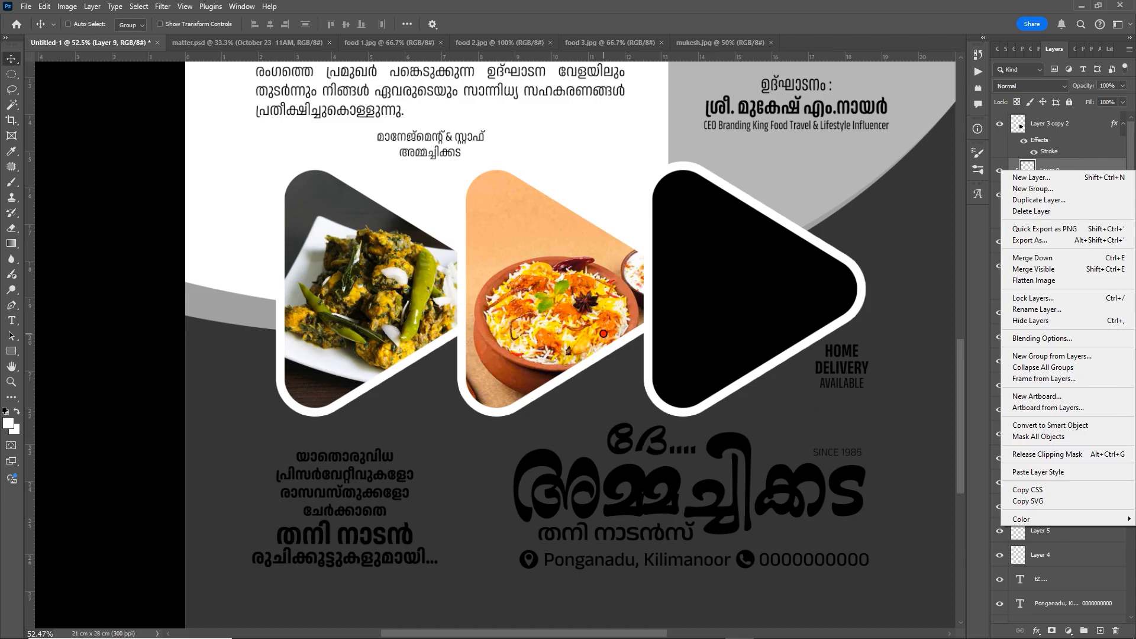
left_click(603, 333)
left_click_drag(603, 333, 564, 306)
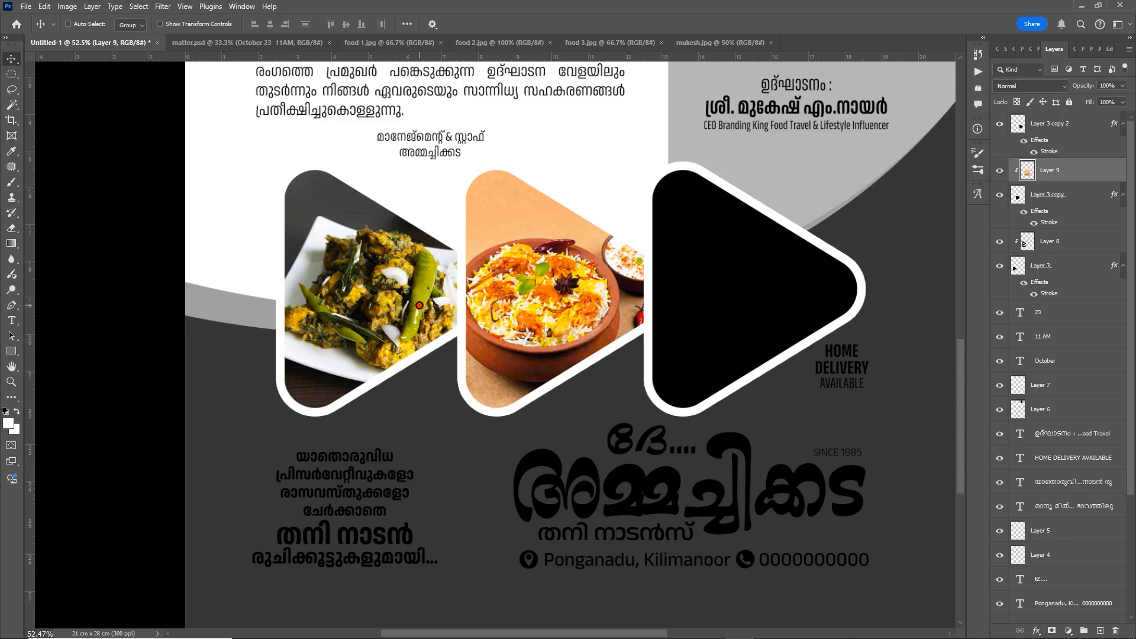
Select the third triangle's layer, copy the entire food 3.jpg picture, and return to the invitation document
scroll(581, 354, "down", 1)
left_click_drag(652, 340, 609, 354)
right_click(652, 301)
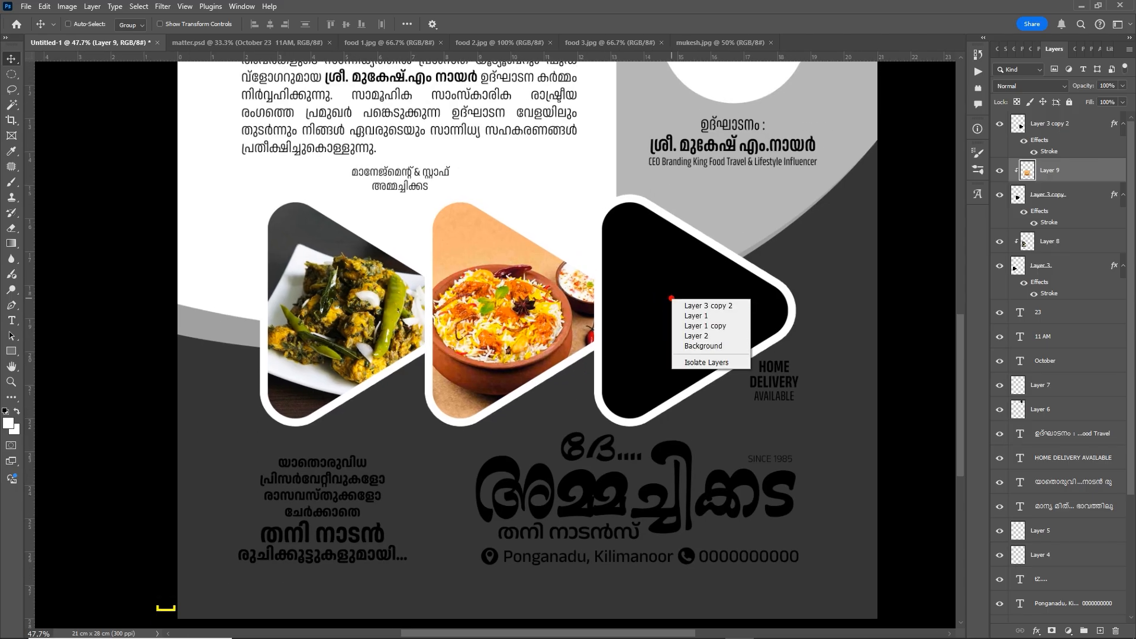
left_click(697, 305)
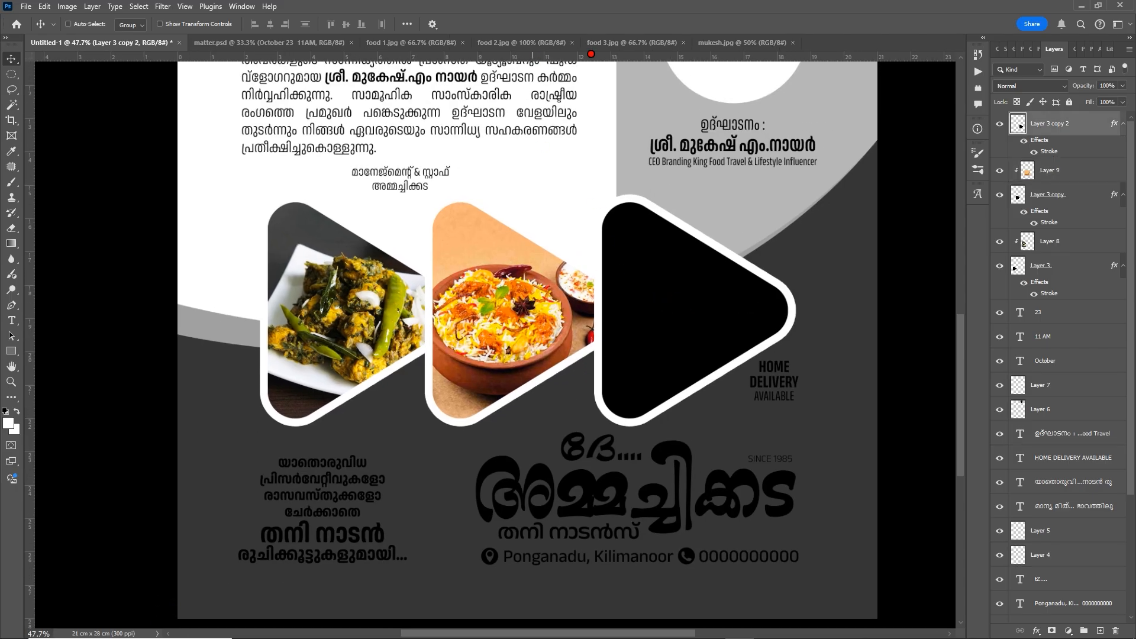
left_click(616, 45)
key("ctrl+a")
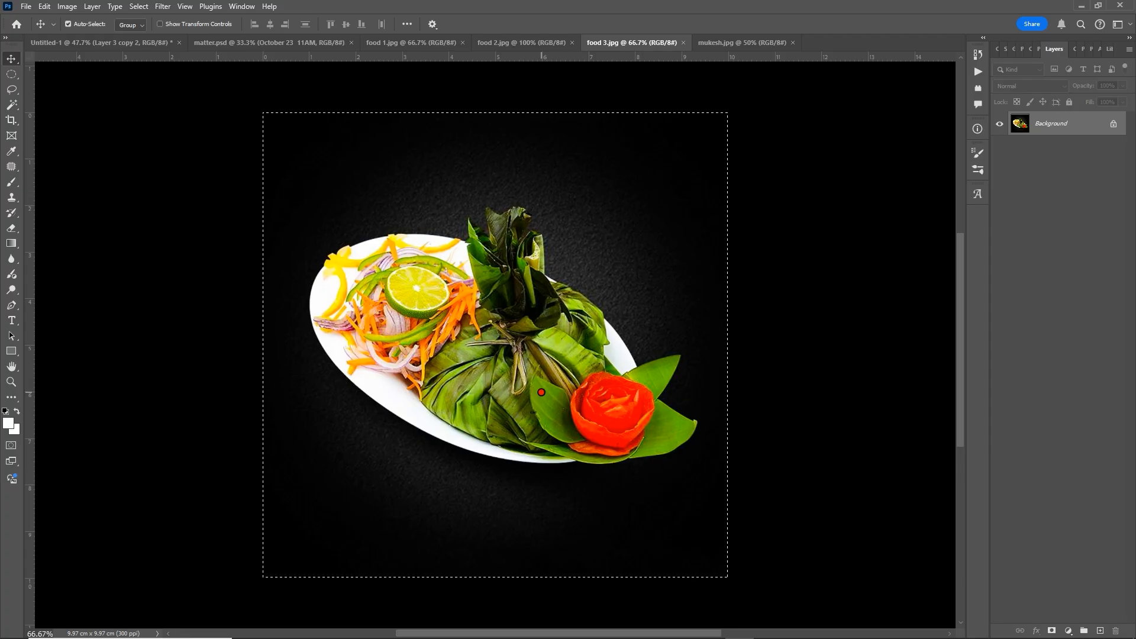
key("ctrl+c")
left_click(148, 41)
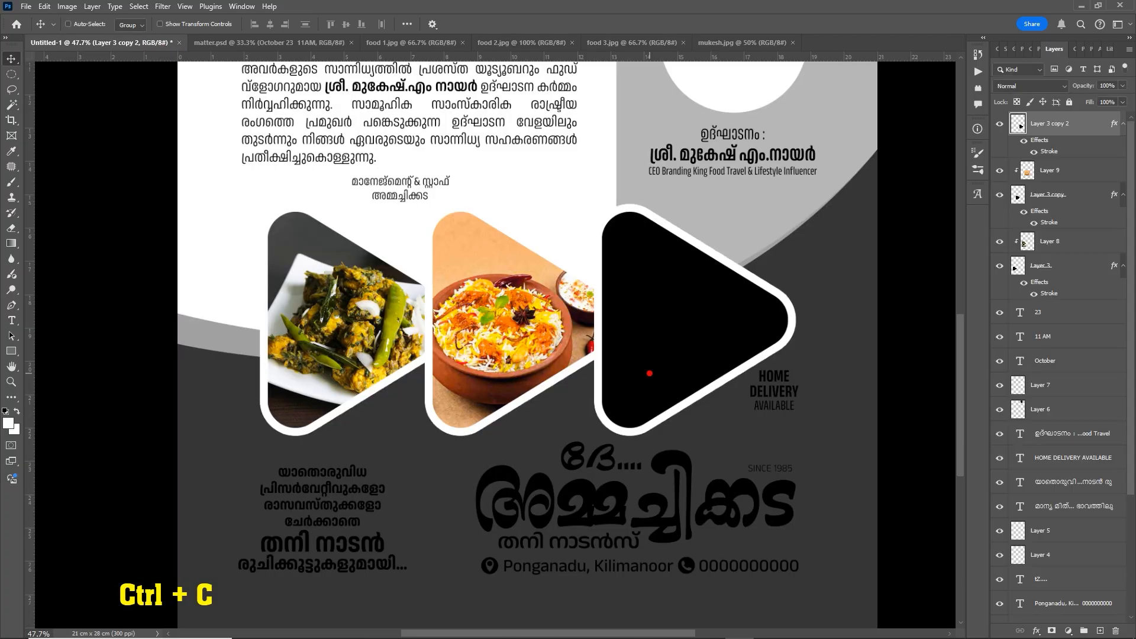
Paste the copied photo above Layer 3 copy 2, move it over the third triangle, and clip it to that shape
right_click(673, 317)
left_click(705, 320)
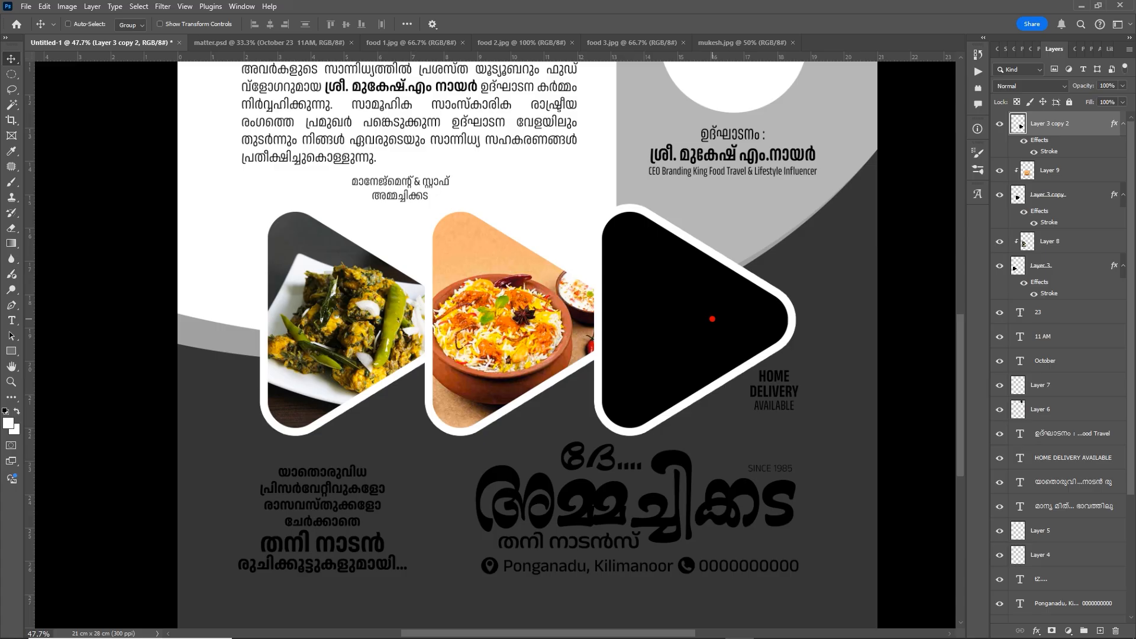
right_click(713, 320)
left_click(714, 314)
key("ctrl+v")
left_click_drag(617, 362, 784, 345)
right_click(1101, 124)
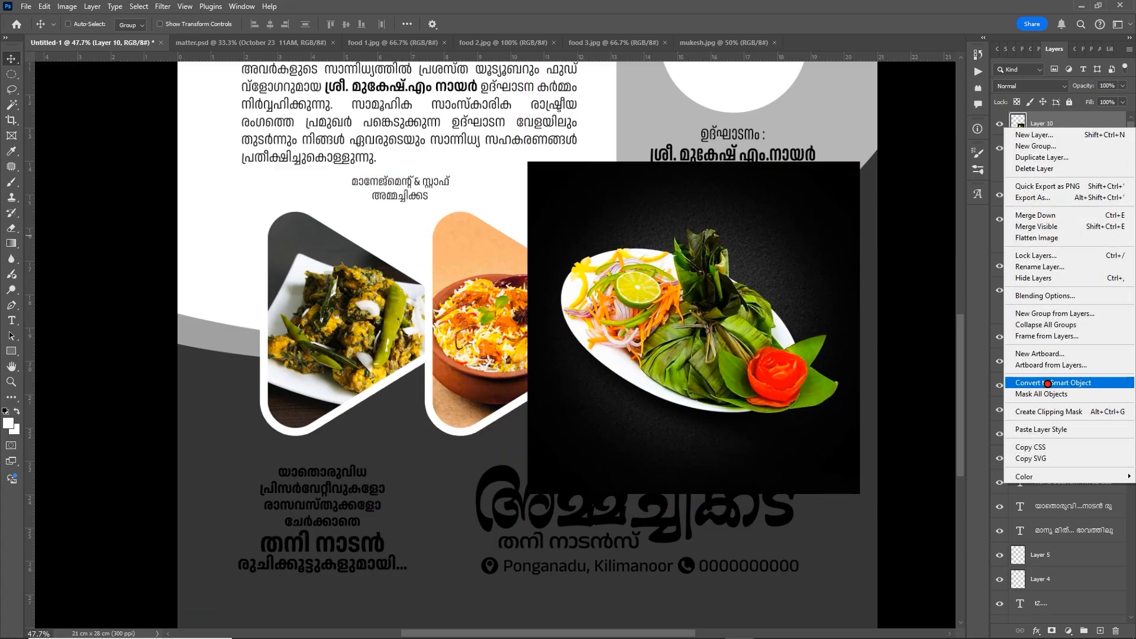
left_click(1081, 408)
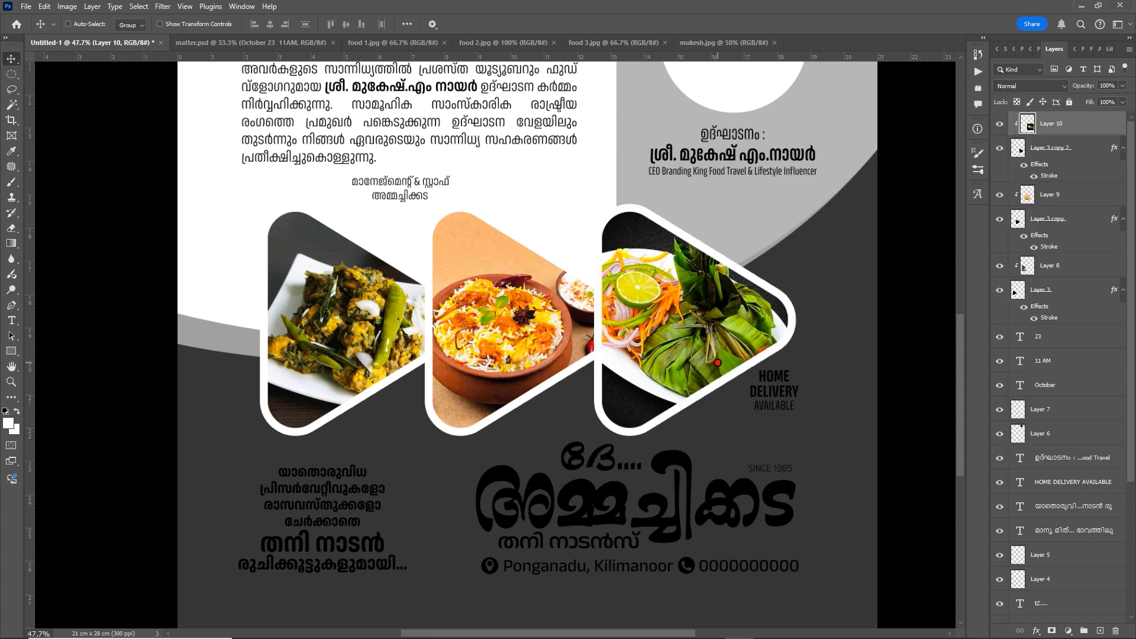
Scale the third triangle's photo to about 92% and shift it slightly up, and move the biryani photo slightly left in its triangle
key("ctrl+t")
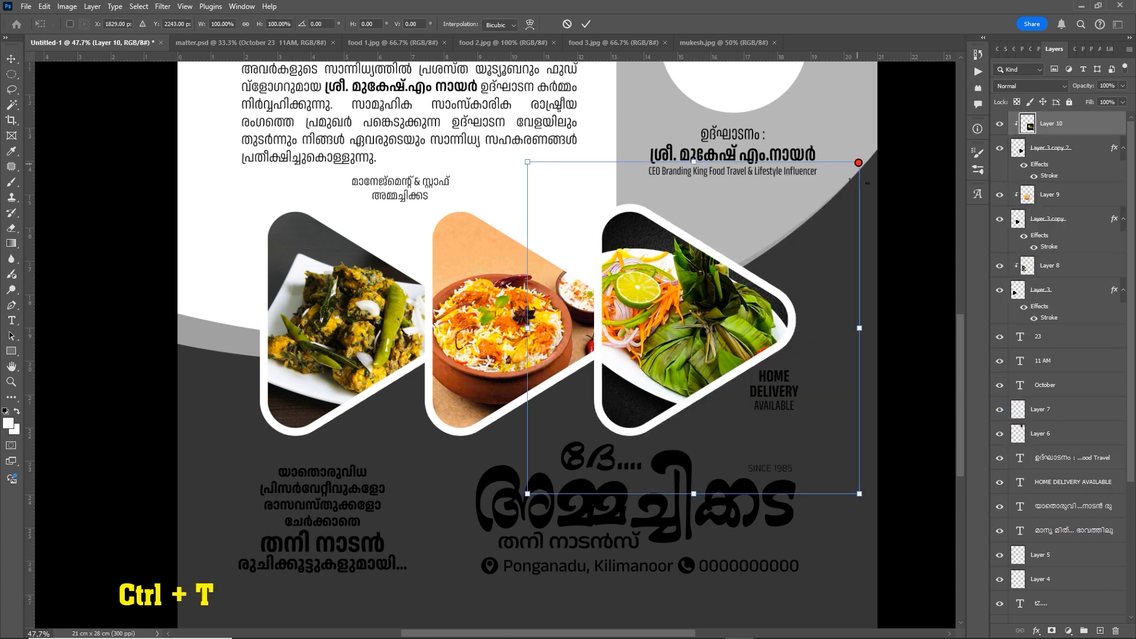
left_click_drag(859, 163, 845, 175)
left_click_drag(718, 361, 721, 349)
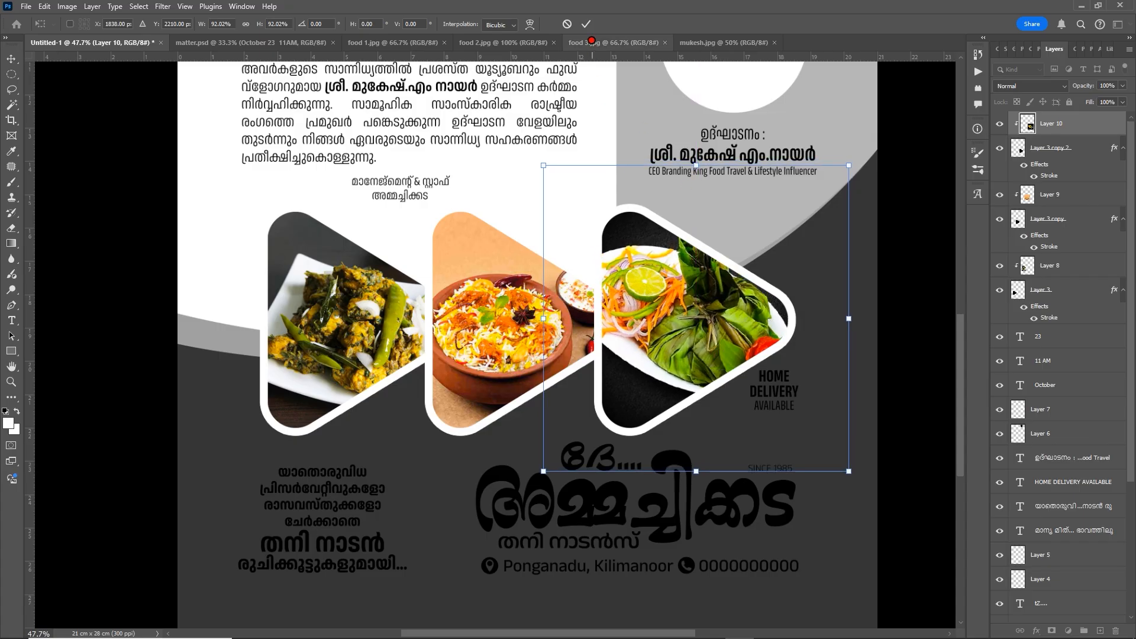
left_click(586, 24)
left_click_drag(530, 340, 512, 341)
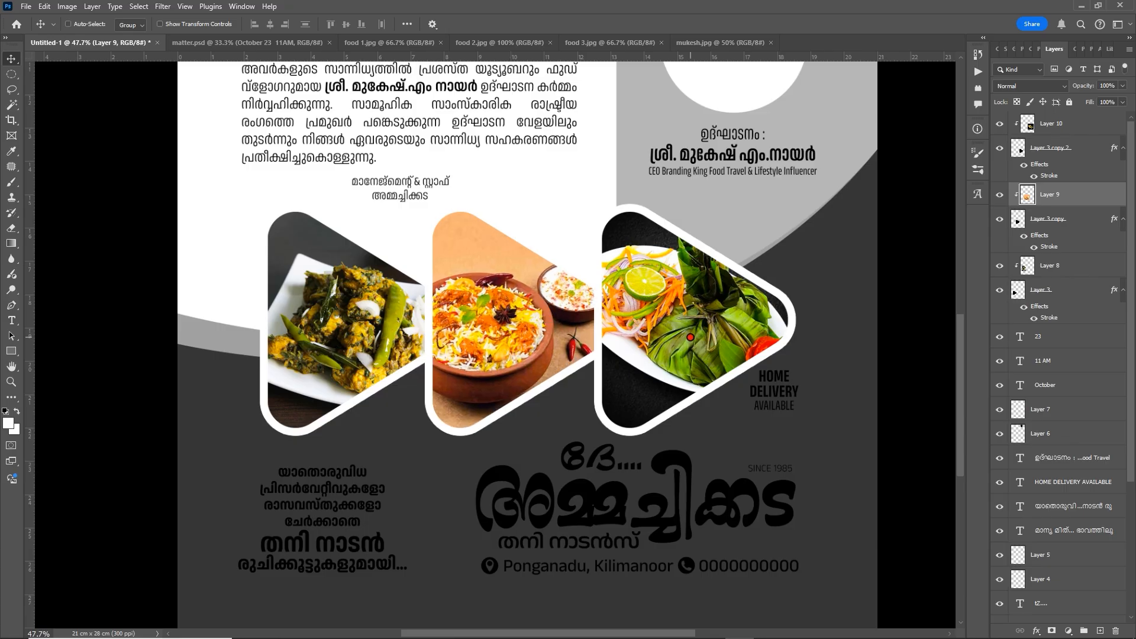
Select the third triangle's layer together with its photo on Layer 10 and nudge both slightly right
right_click(686, 320)
left_click(710, 337)
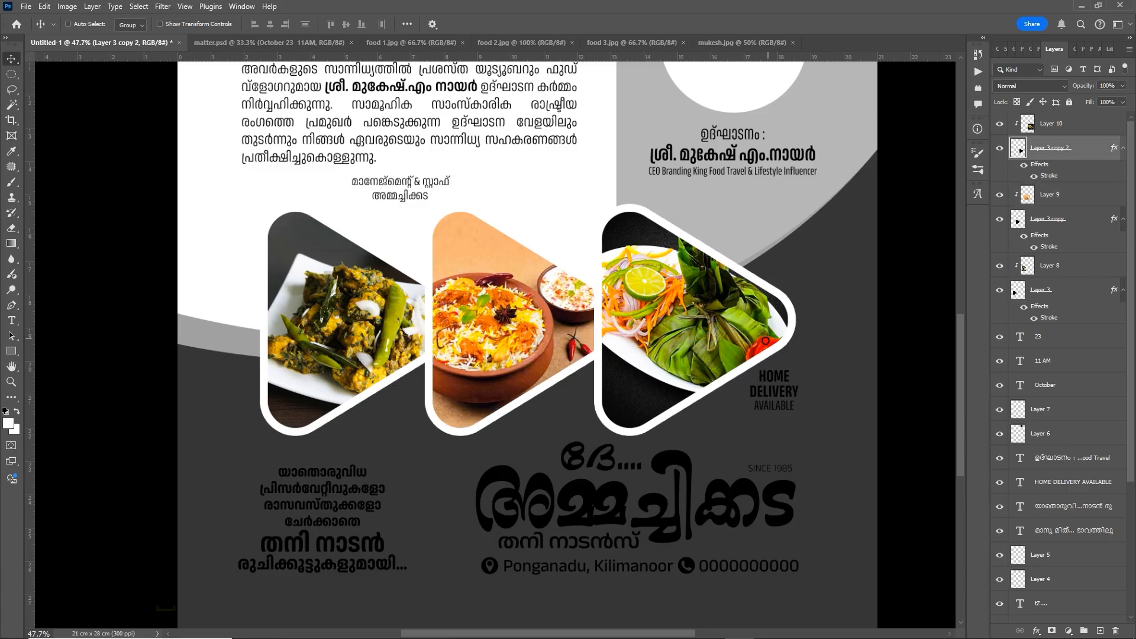
left_click_drag(739, 335, 754, 309)
right_click(763, 301)
left_click(786, 319)
key("ctrl+z")
key("Right")
key("Right")
key("Right")
key("Right")
key("Right")
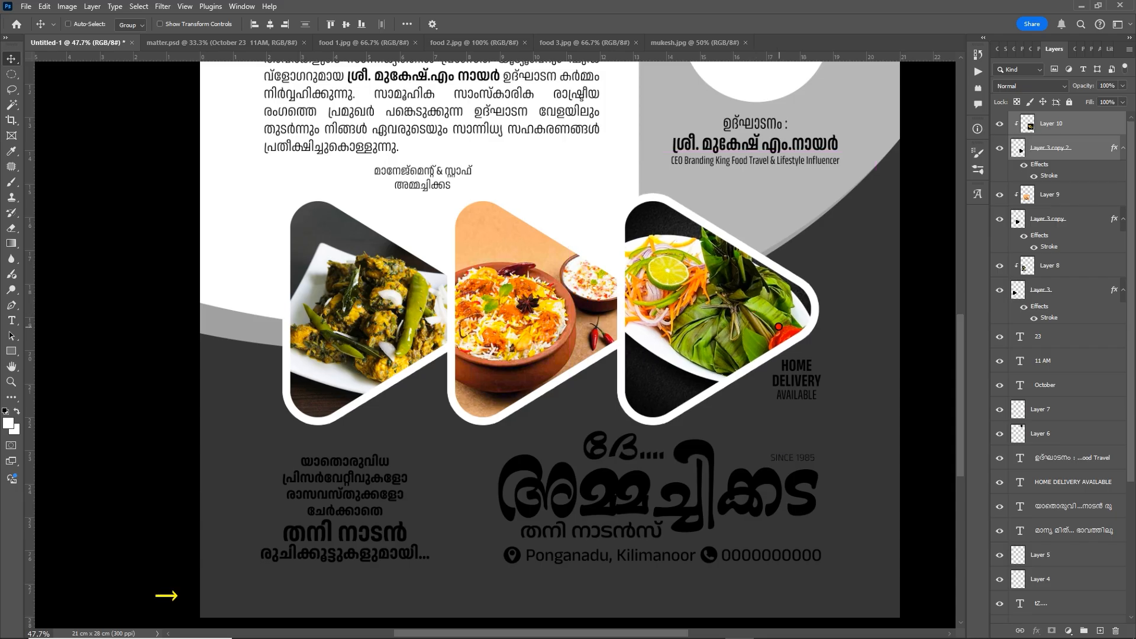
Nudge the third triangle and its photo further right to widen the gap from the middle triangle
key("Right")
key("Right")
key("Right")
key("Right")
key("Right")
key("Right")
key("Right")
key("Right")
key("Right")
key("Right")
key("Right")
key("Right")
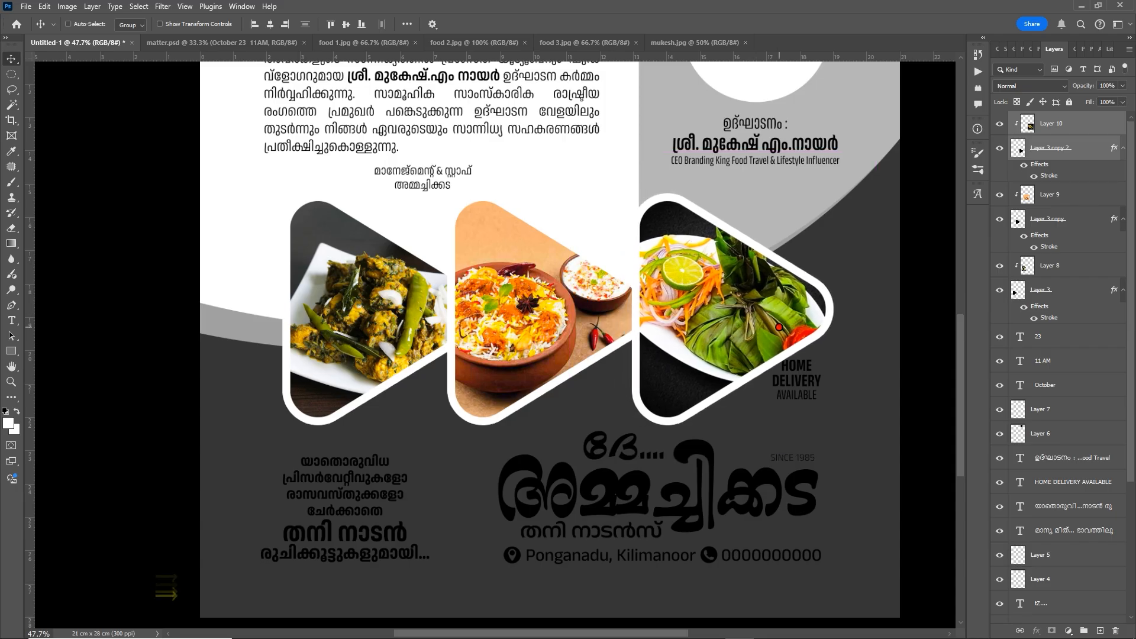
key("Right")
key("Right")
key("Right")
key("Right")
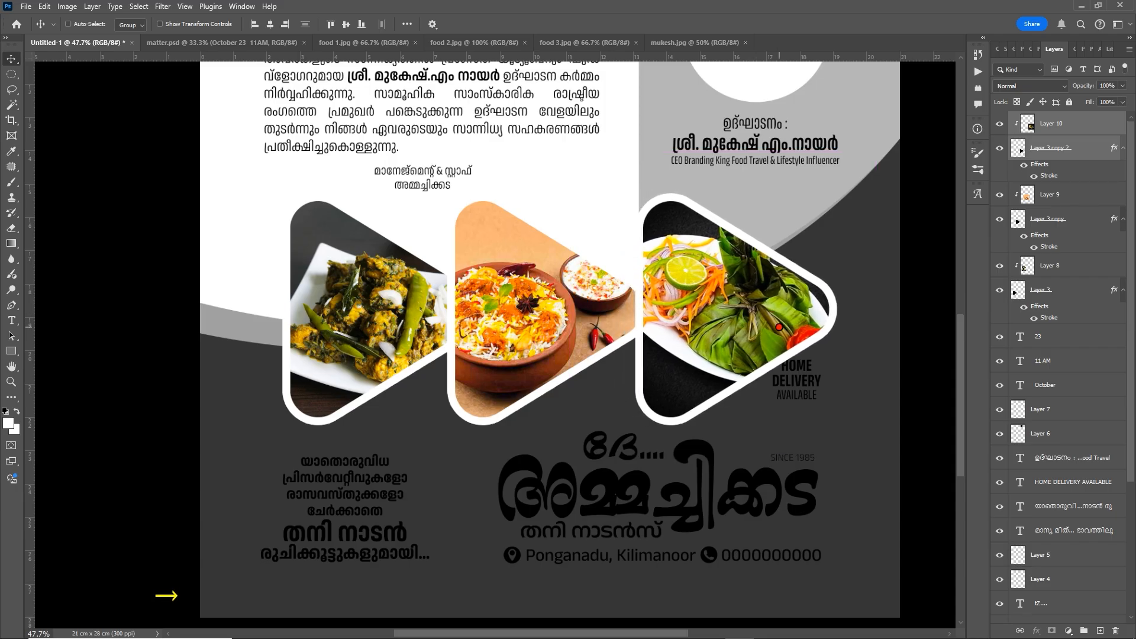
key("Right")
key("Right")
Move the first triangle on Layer 3 slightly left to even out the spacing, and adjust its photo on Layer 8 to fit
right_click(319, 316)
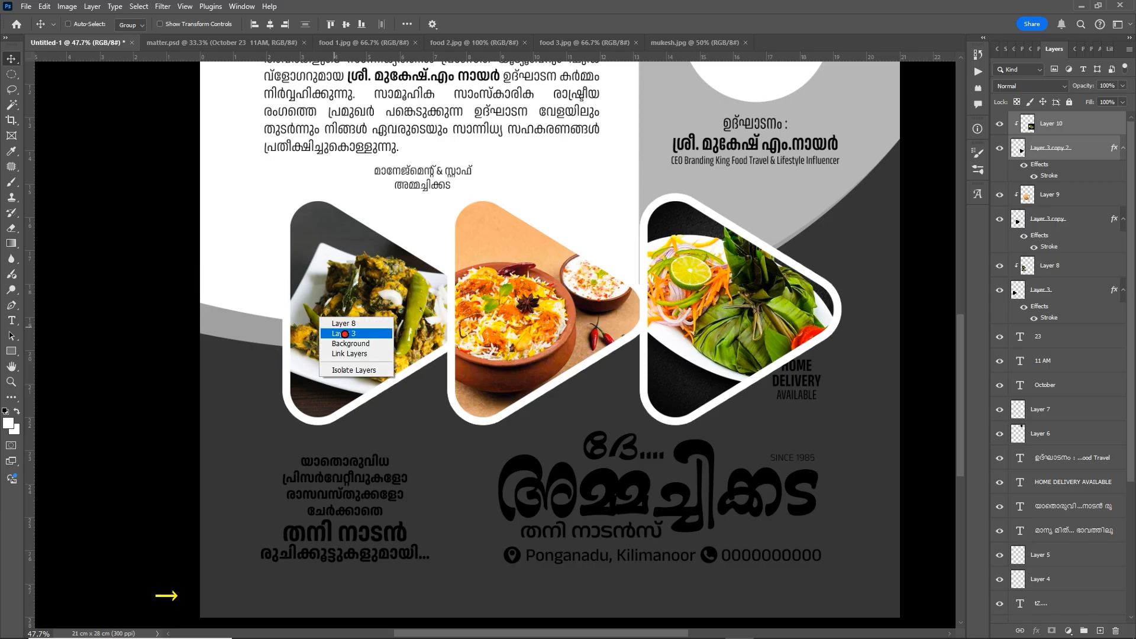
left_click(341, 335)
left_click_drag(366, 326, 390, 323)
right_click(365, 317)
left_click(384, 323)
left_click_drag(634, 337, 640, 347)
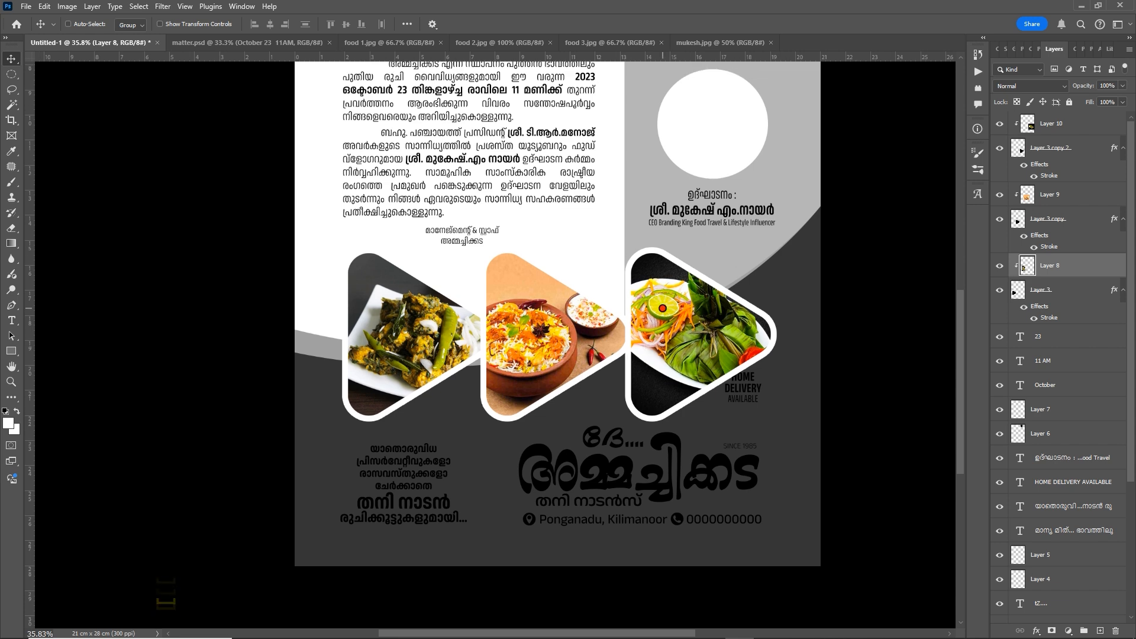
Select the third triangle on Layer 3 copy 2 together with its photo and nudge both slightly left
scroll(667, 304, "up", 4)
right_click(673, 315)
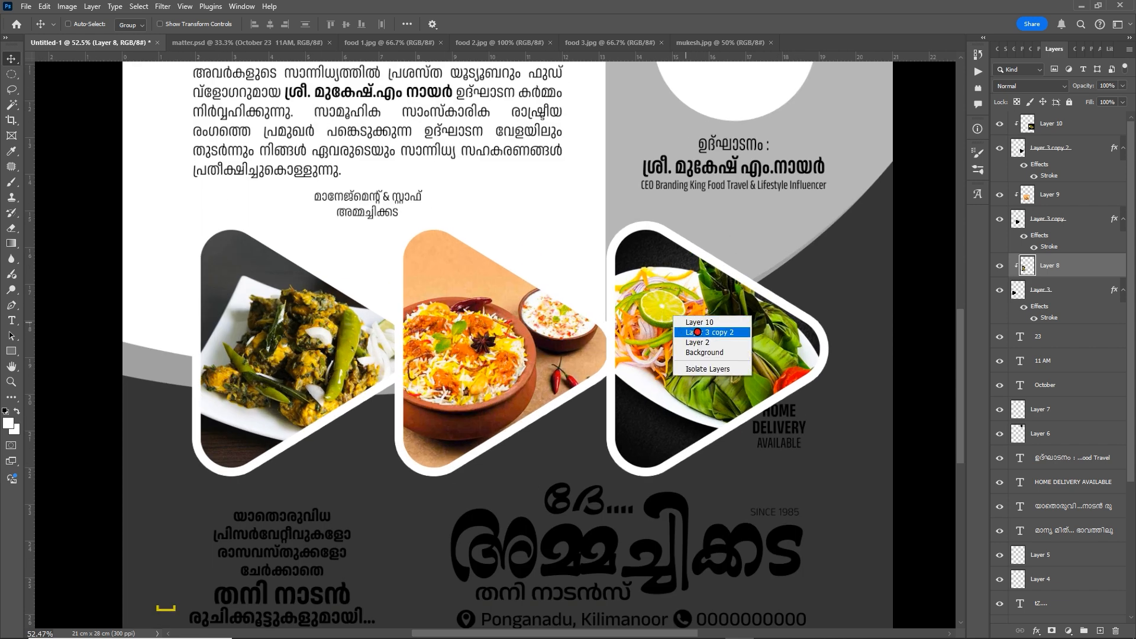
left_click(692, 325)
key("Left")
key("Left")
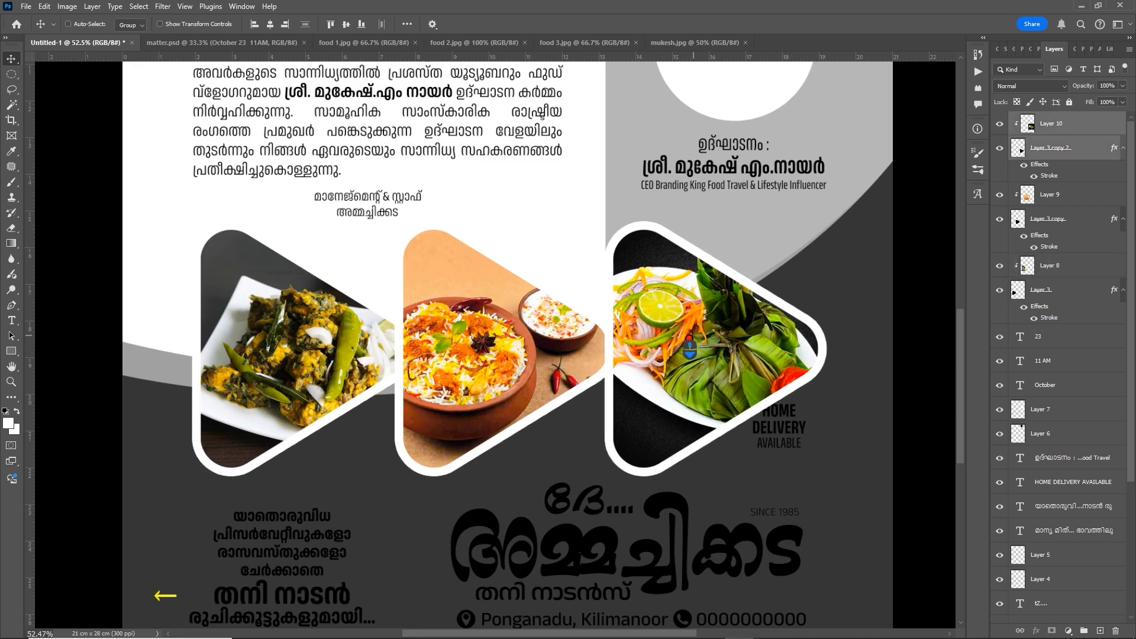
scroll(698, 330, "down", 3)
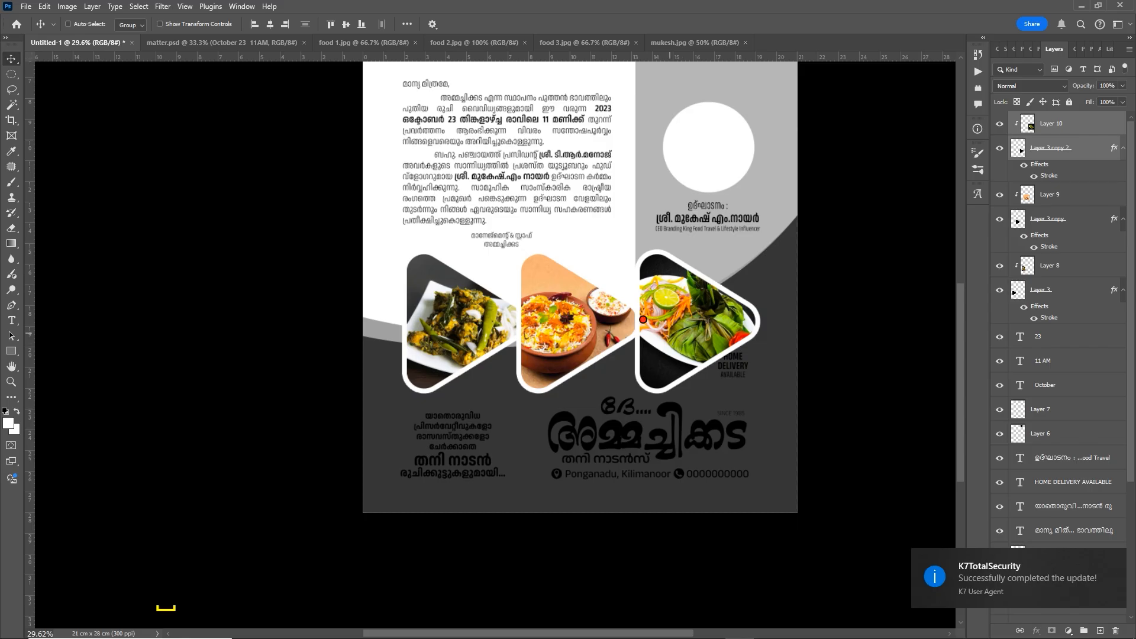
scroll(683, 343, "down", 2)
left_click(662, 403)
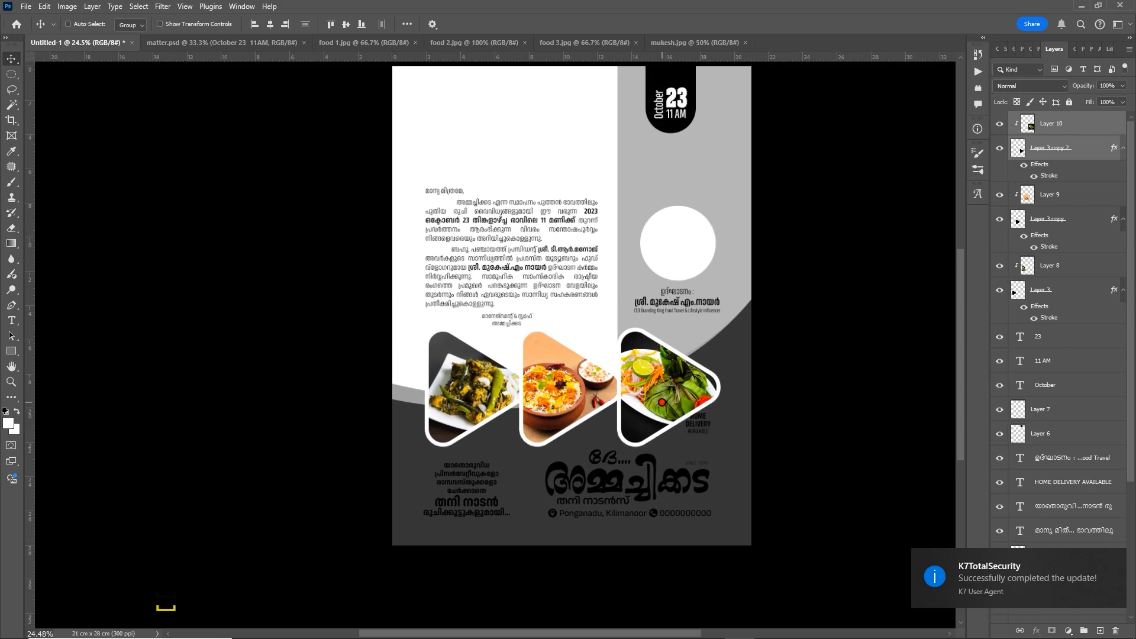
left_click_drag(657, 366, 650, 395)
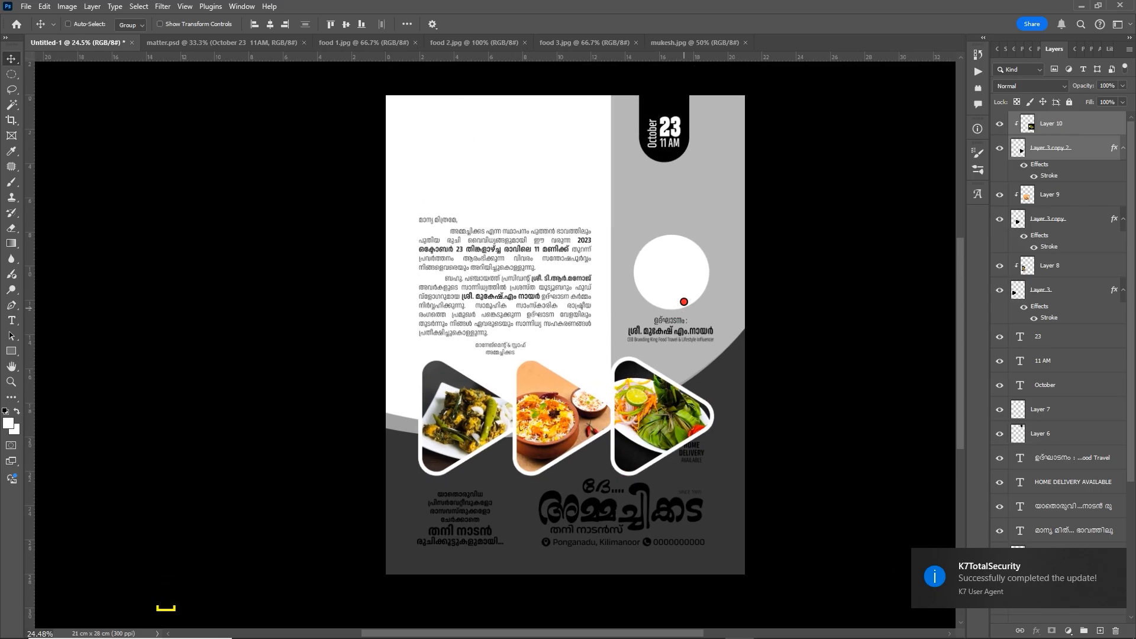
Copy the entire portrait photo from its own document and return to the invitation document
left_click(695, 42)
key("ctrl+a")
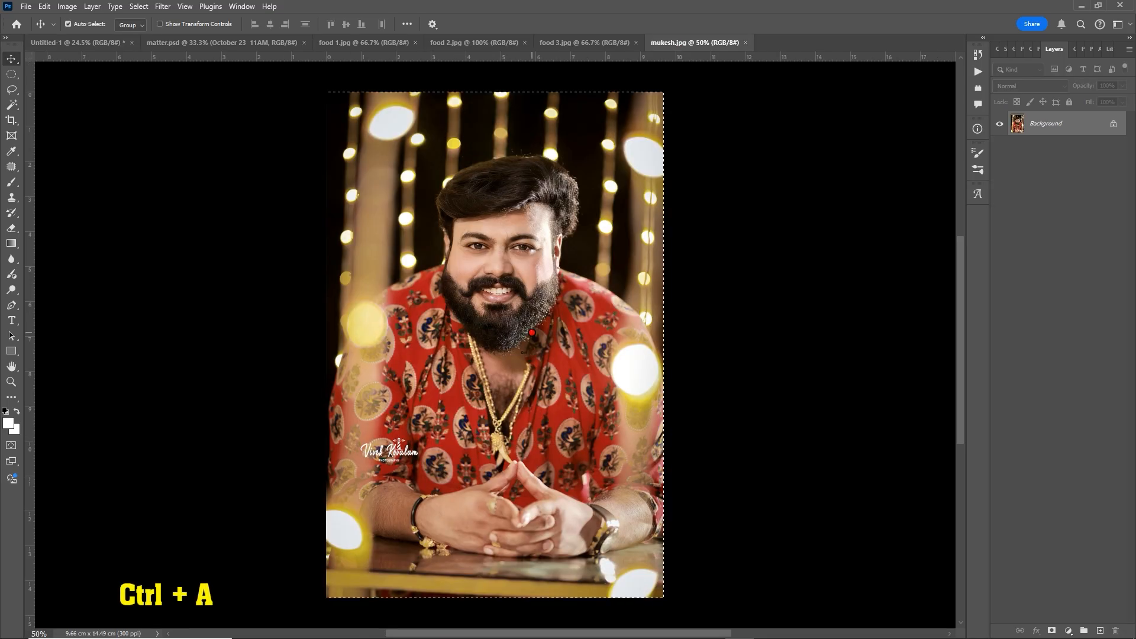
key("ctrl+c")
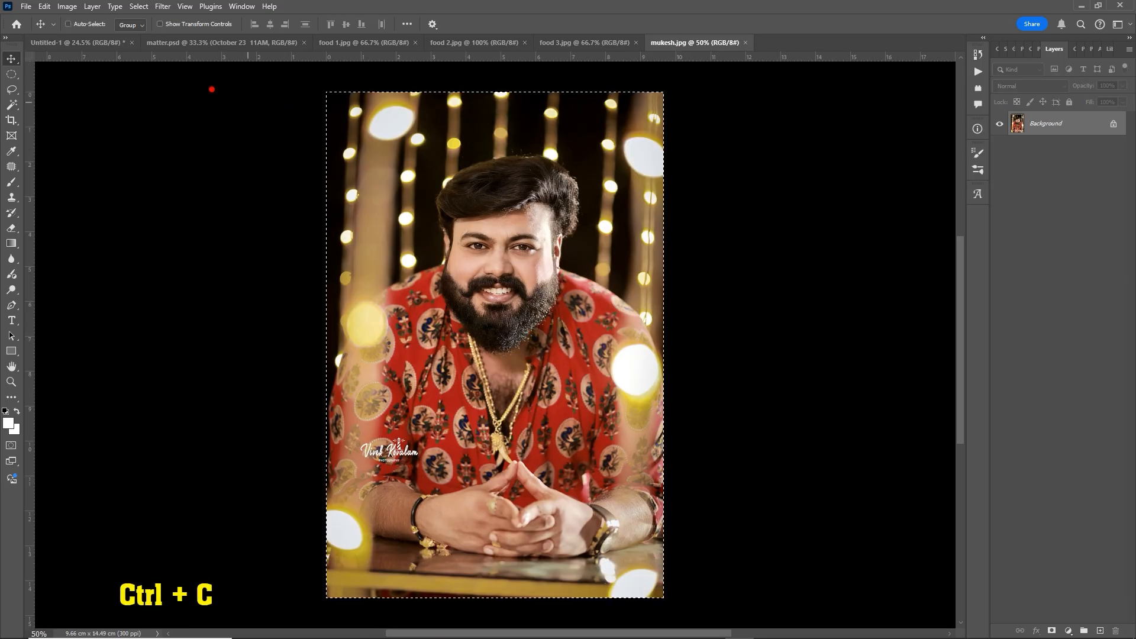
left_click(88, 42)
Paste the portrait above the white circle on Layer 7, move it over the circle, and clip it to that shape
right_click(681, 263)
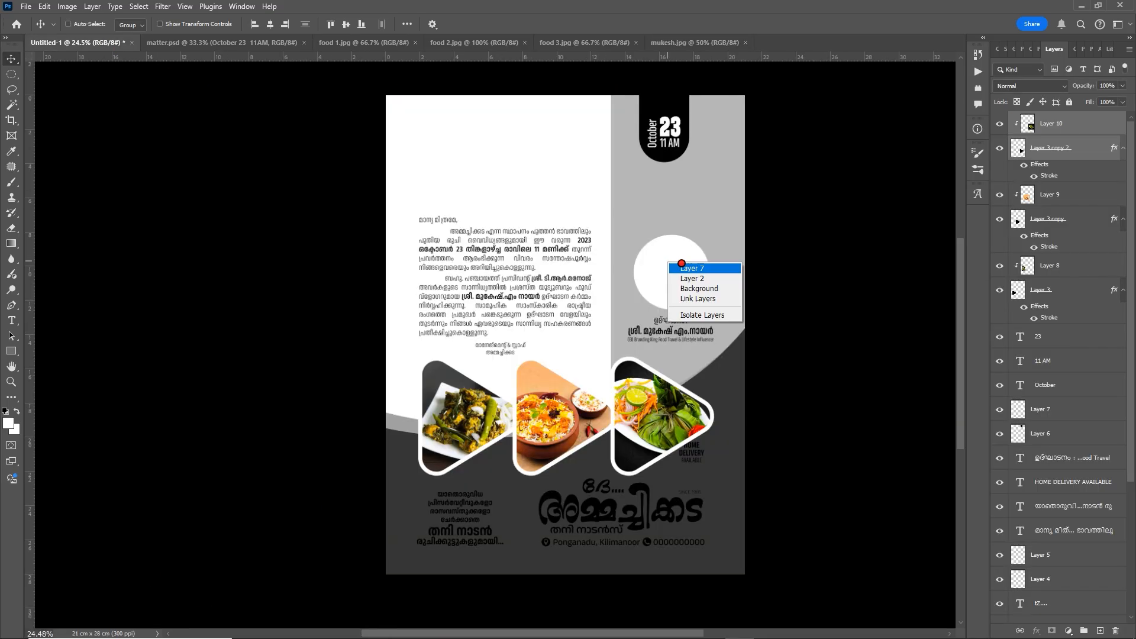
left_click(695, 268)
scroll(696, 266, "up", 3)
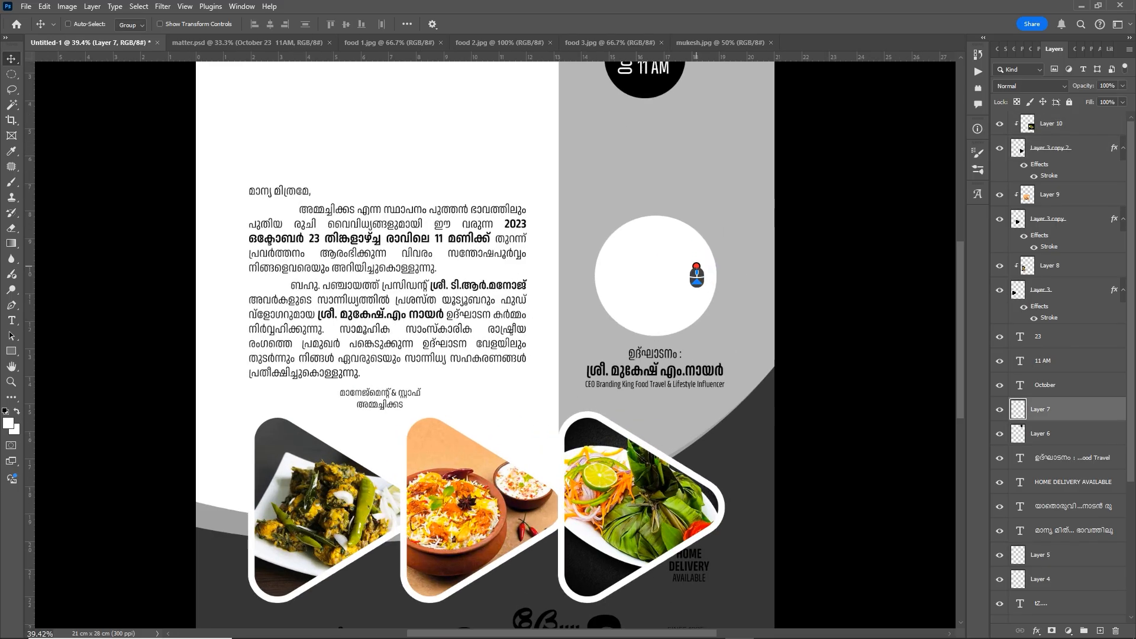
key("ctrl+v")
left_click_drag(517, 316, 689, 300)
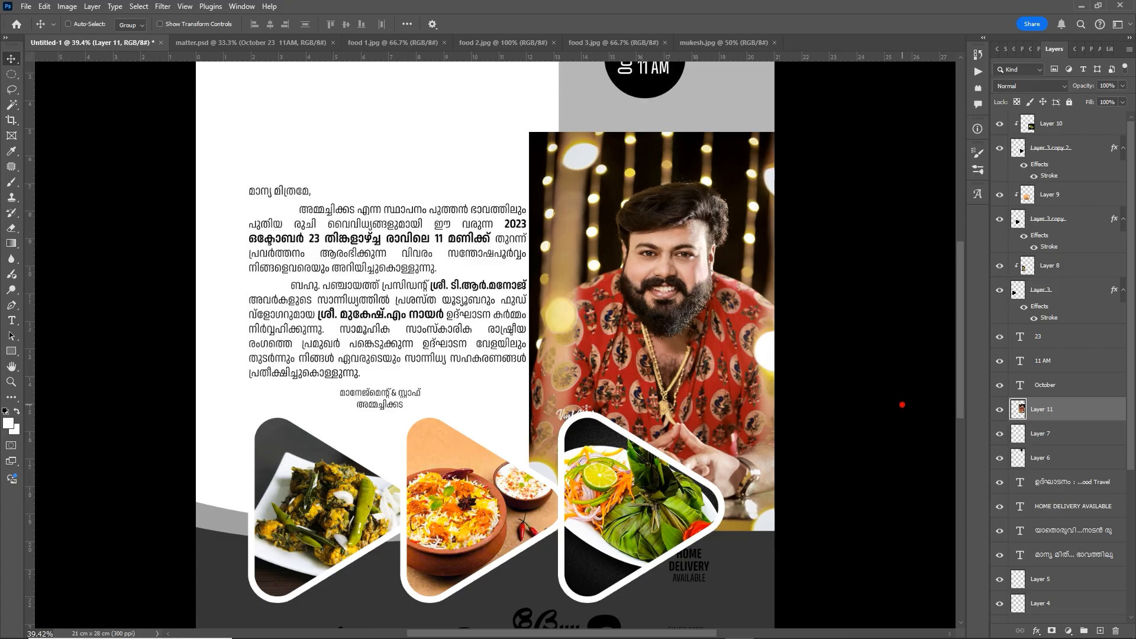
right_click(1065, 412)
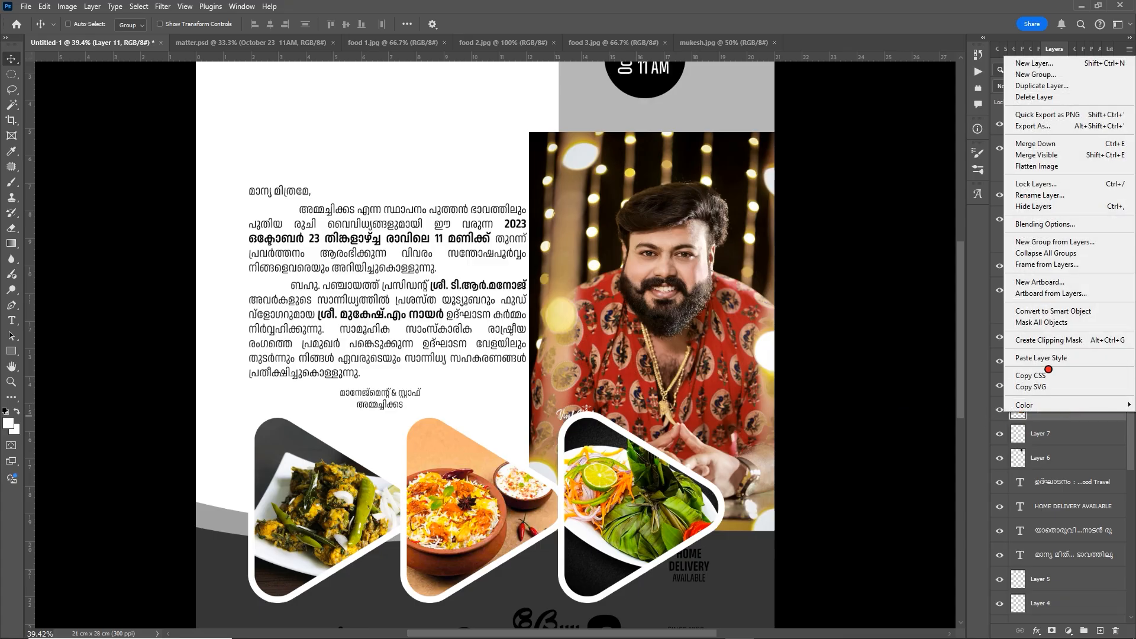
left_click(1083, 340)
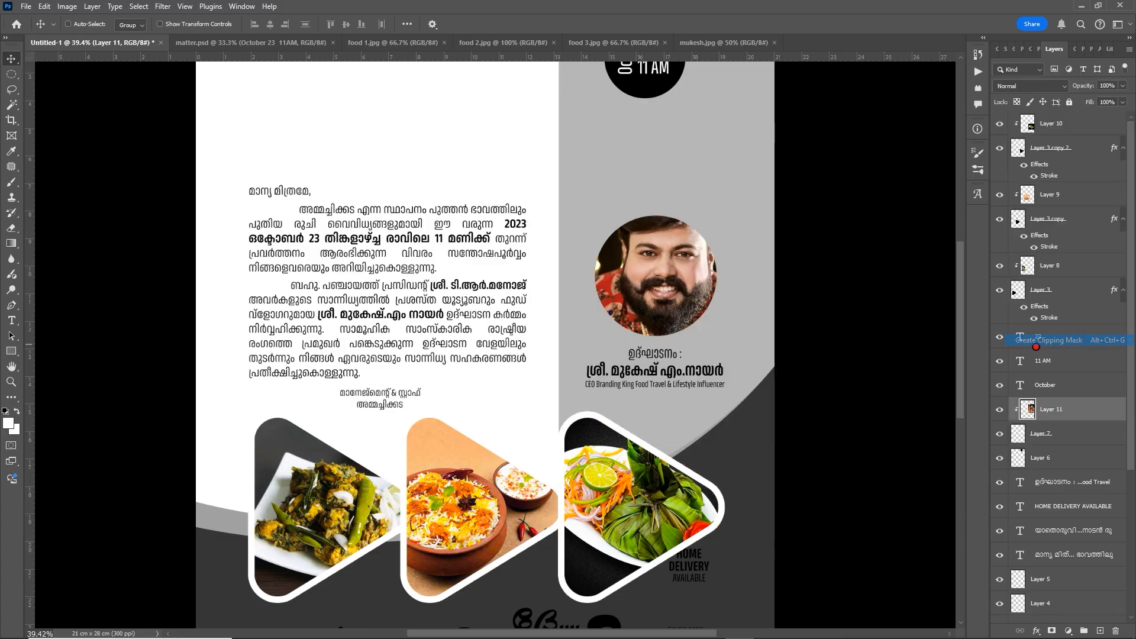
Shift the clipped portrait up and slightly right within the circle, keeping its size at 100%
left_click_drag(671, 307, 688, 262)
key("ctrl+t")
scroll(681, 274, "up", 1)
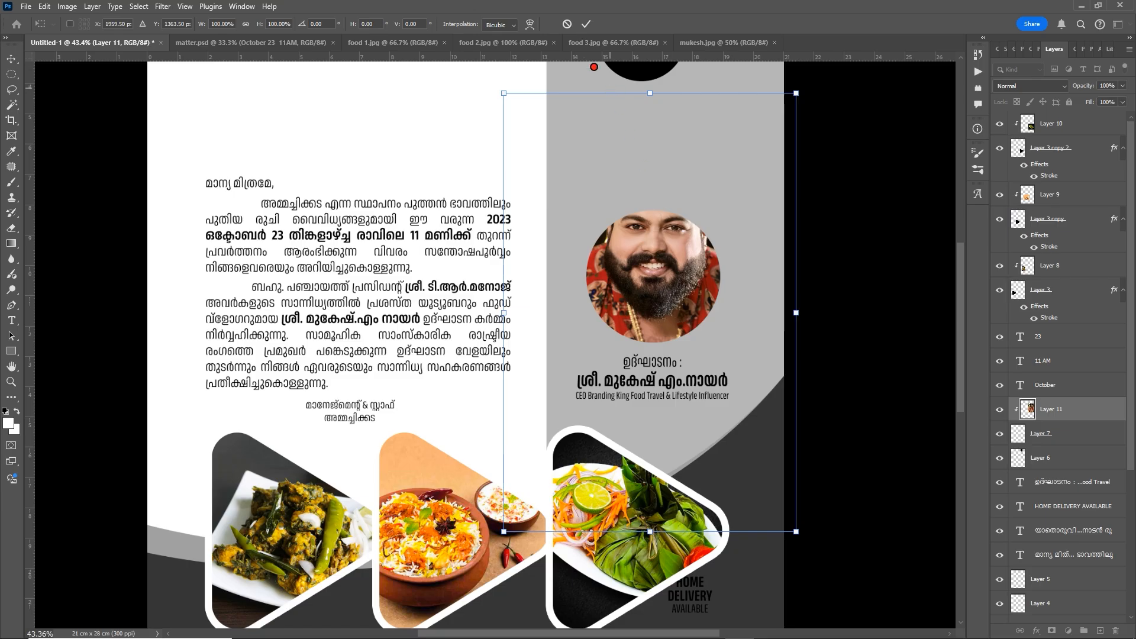
left_click(583, 24)
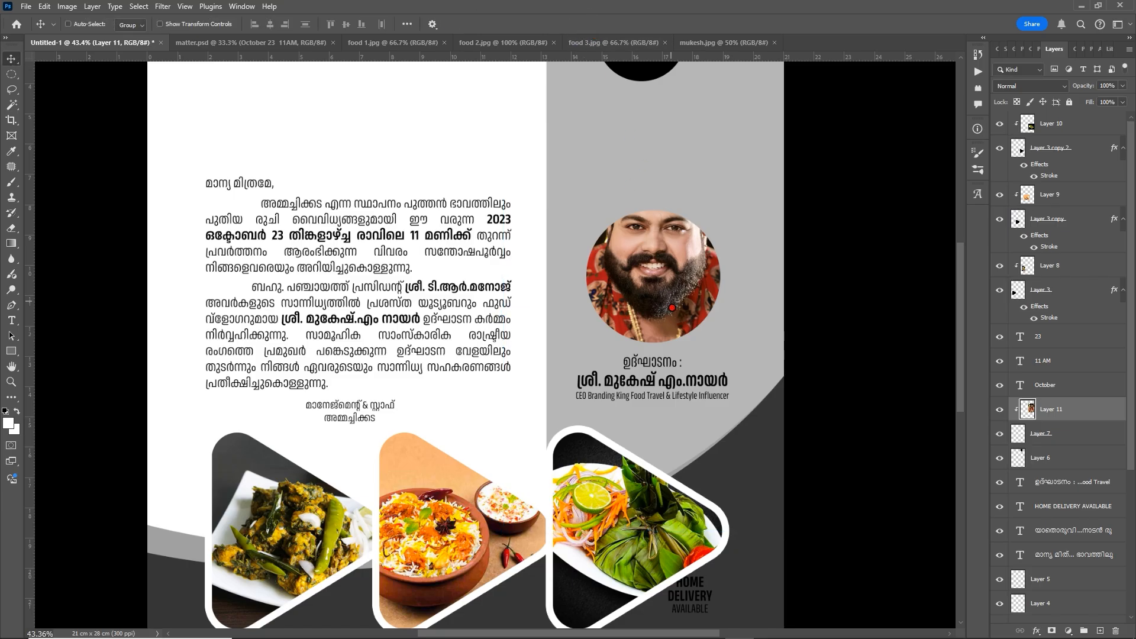
Try scaling the portrait to 62.75% and moving it slightly down within the circle, and undo the transformation
scroll(664, 343, "up", 1)
scroll(664, 342, "up", 1)
key("ctrl+t")
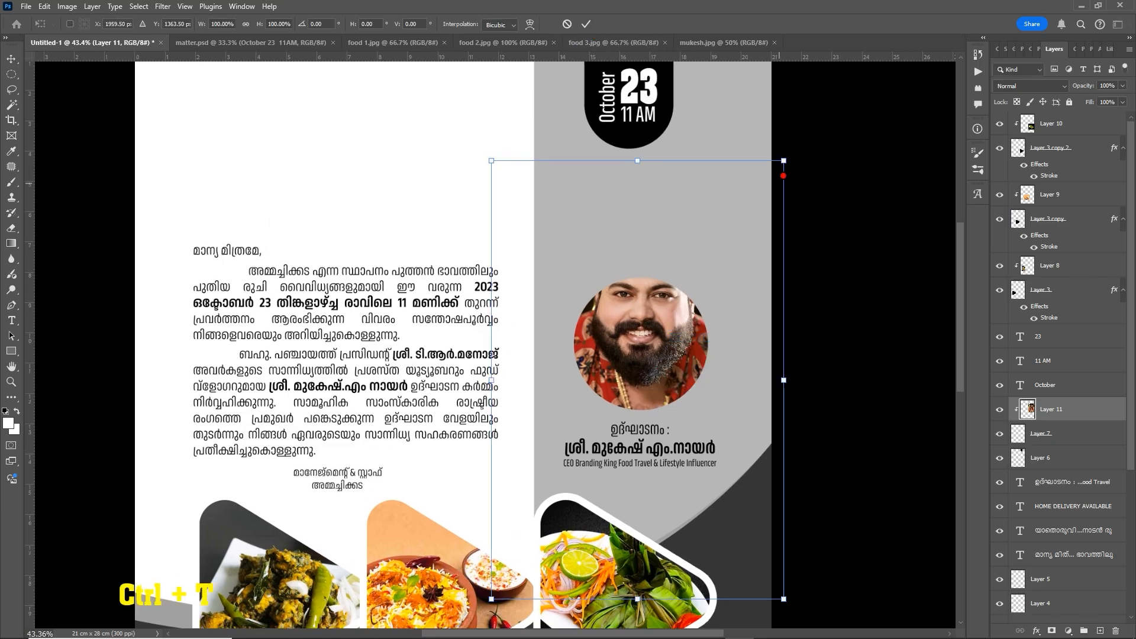
left_click_drag(784, 160, 729, 242)
left_click_drag(663, 356, 662, 367)
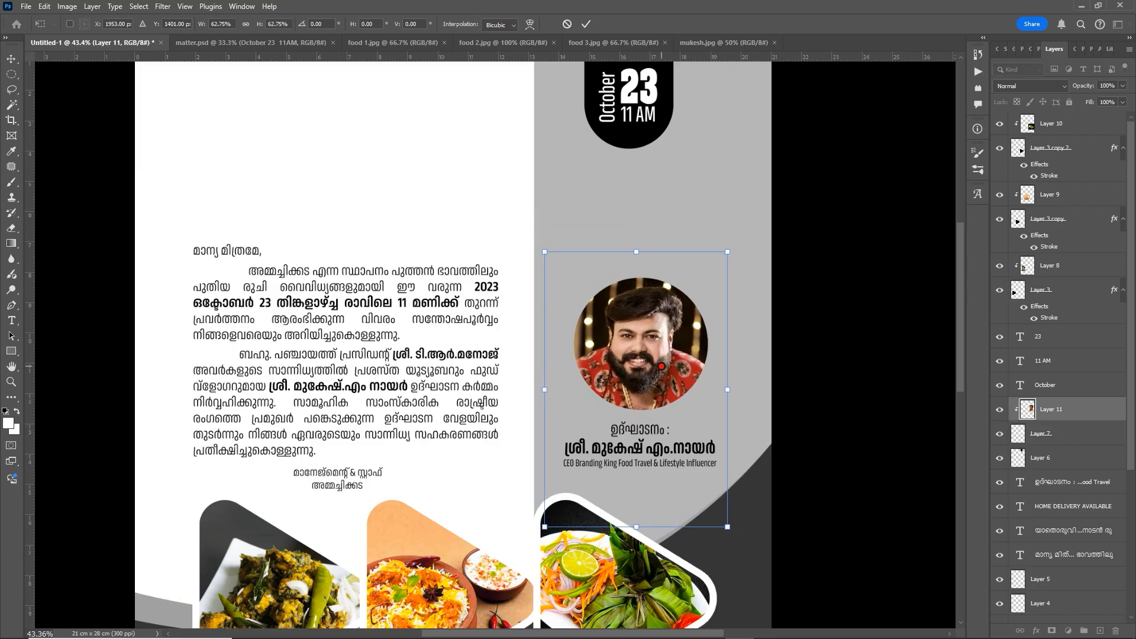
double_click(661, 367)
key("ctrl")
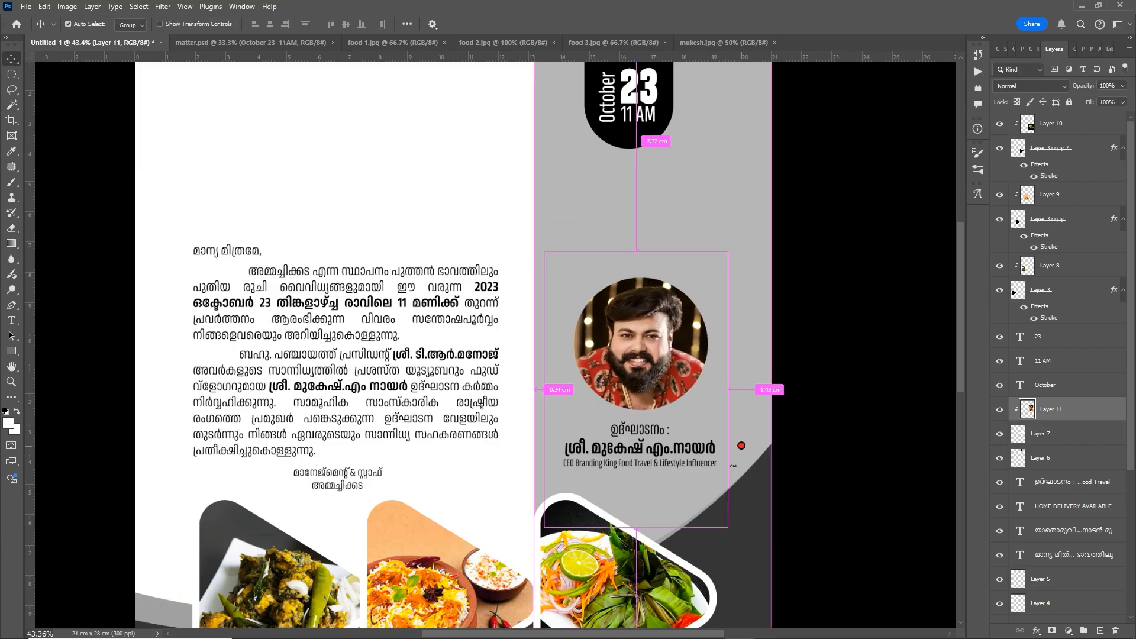
key("ctrl+z")
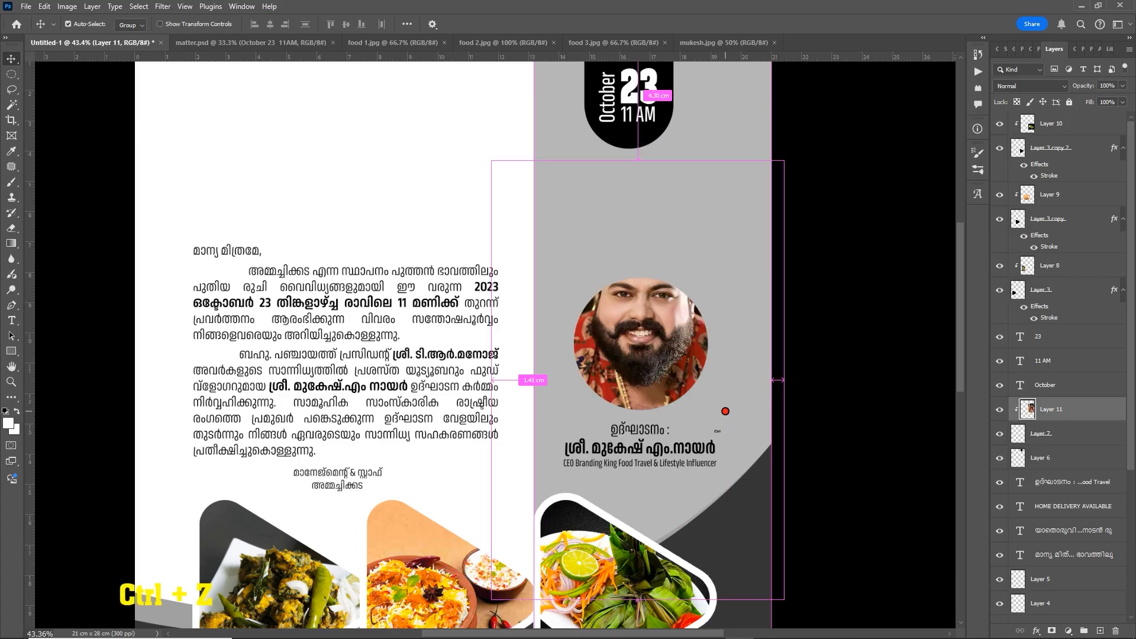
Move the portrait down, scale it down slightly, and reposition it so the face sits centrally in the circle
scroll(675, 336, "up", 4)
left_click_drag(675, 336, 671, 401)
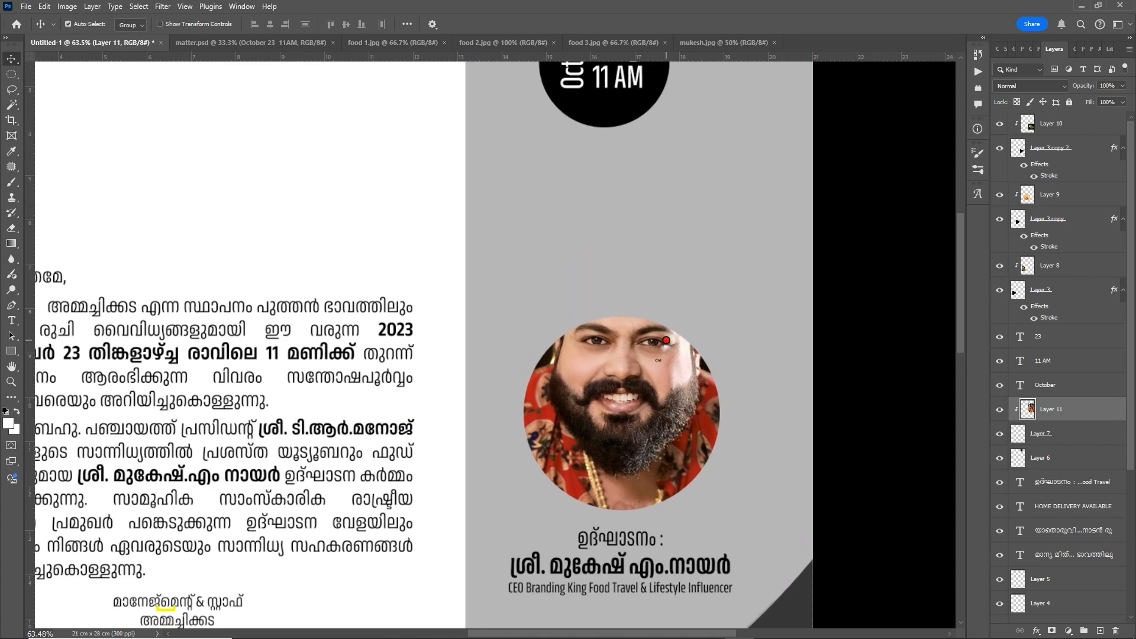
key("ctrl+t")
left_click_drag(831, 145, 808, 181)
left_click_drag(682, 411, 645, 374)
key("Return")
scroll(680, 402, "down", 4)
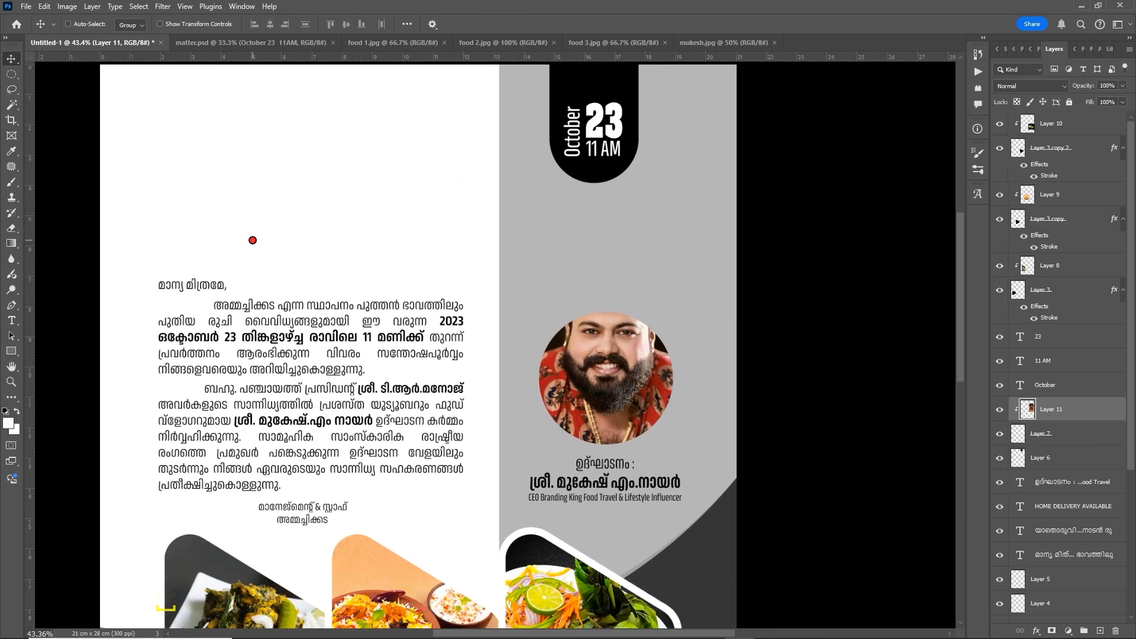
Select the portrait on Layer 11 and create a selection of its subject with Select Subject
left_click_drag(10, 74, 98, 72)
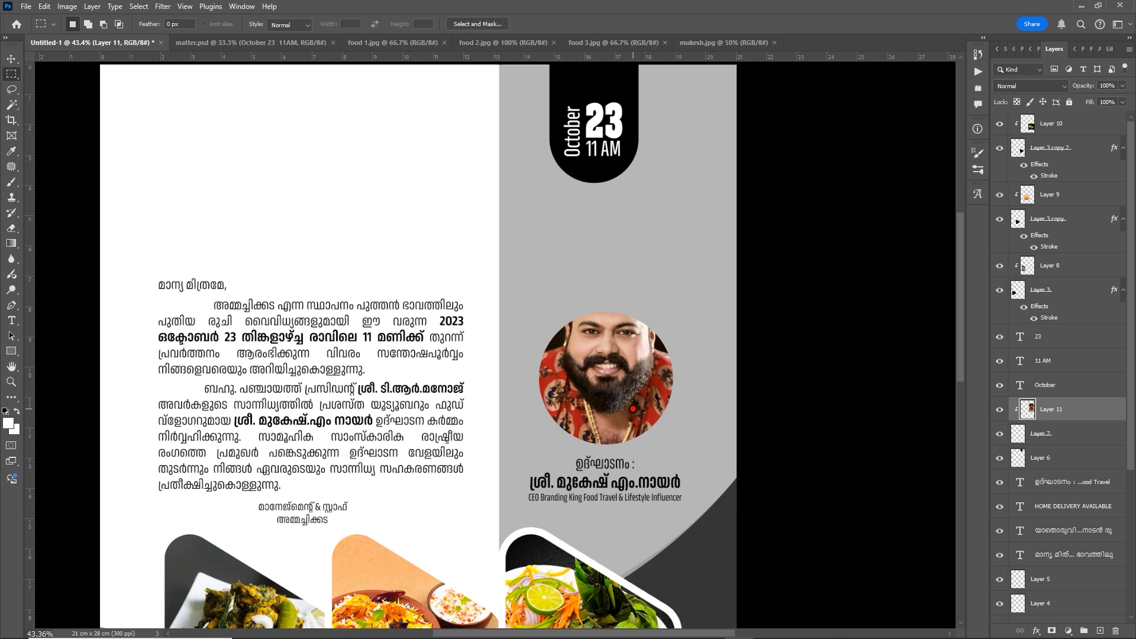
scroll(610, 376, "up", 4)
key("v")
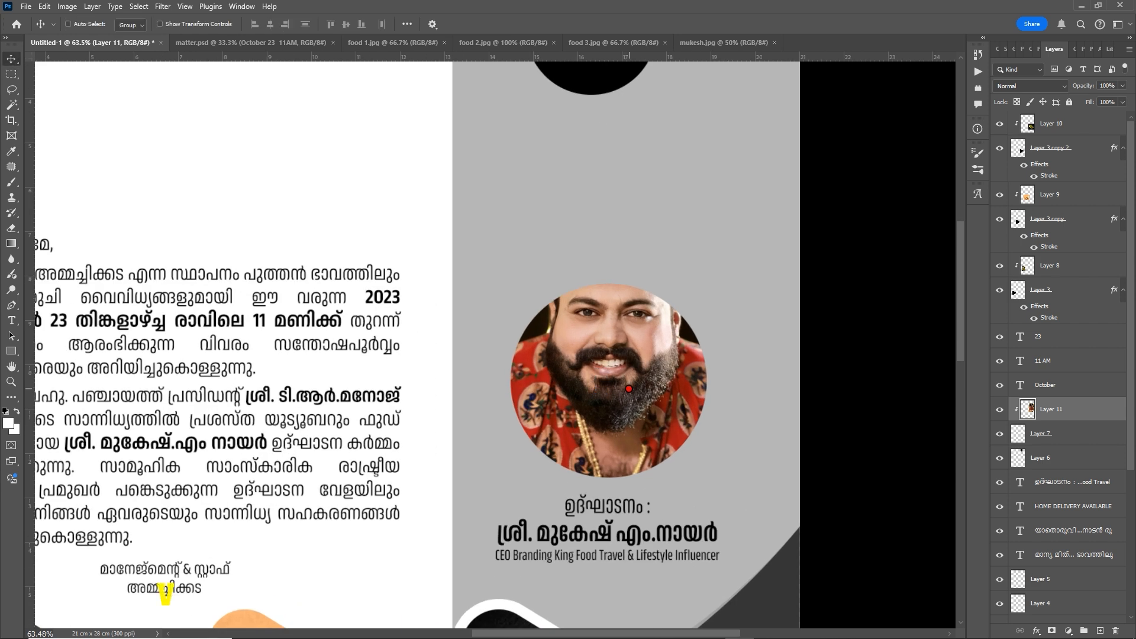
right_click(616, 366)
left_click(621, 385)
right_click(600, 358)
left_click(611, 363)
left_click(132, 10)
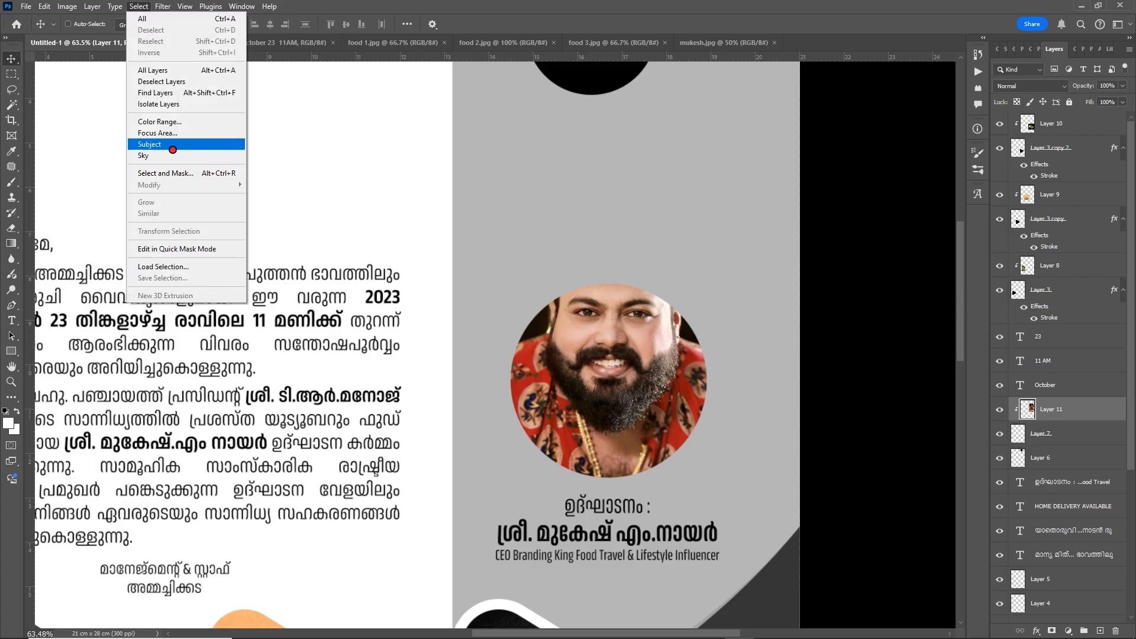
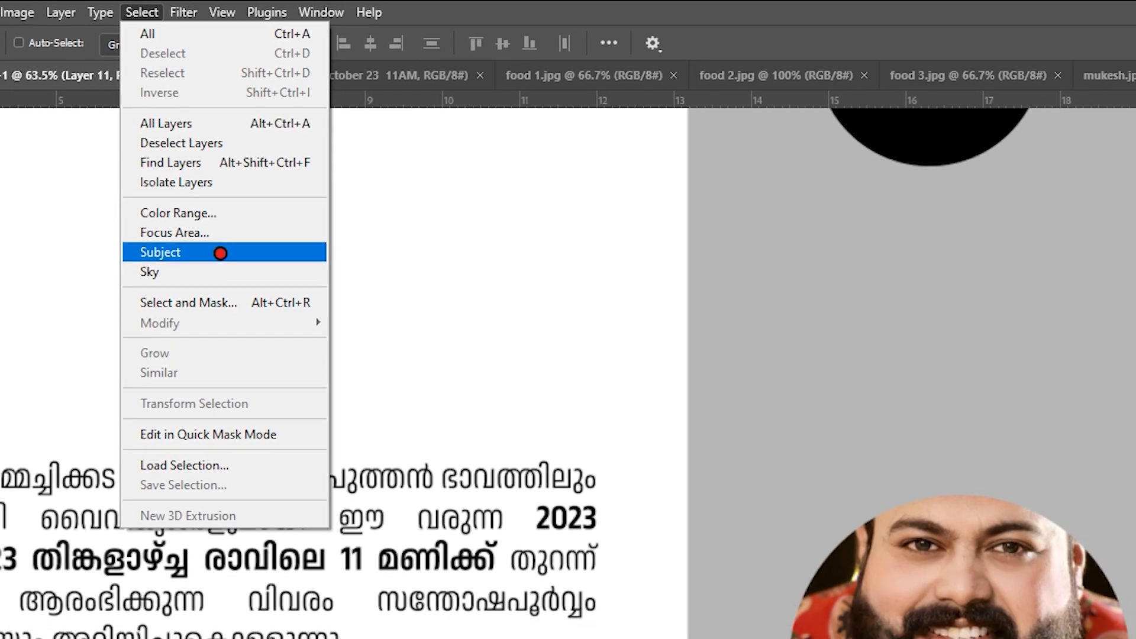
left_click(238, 294)
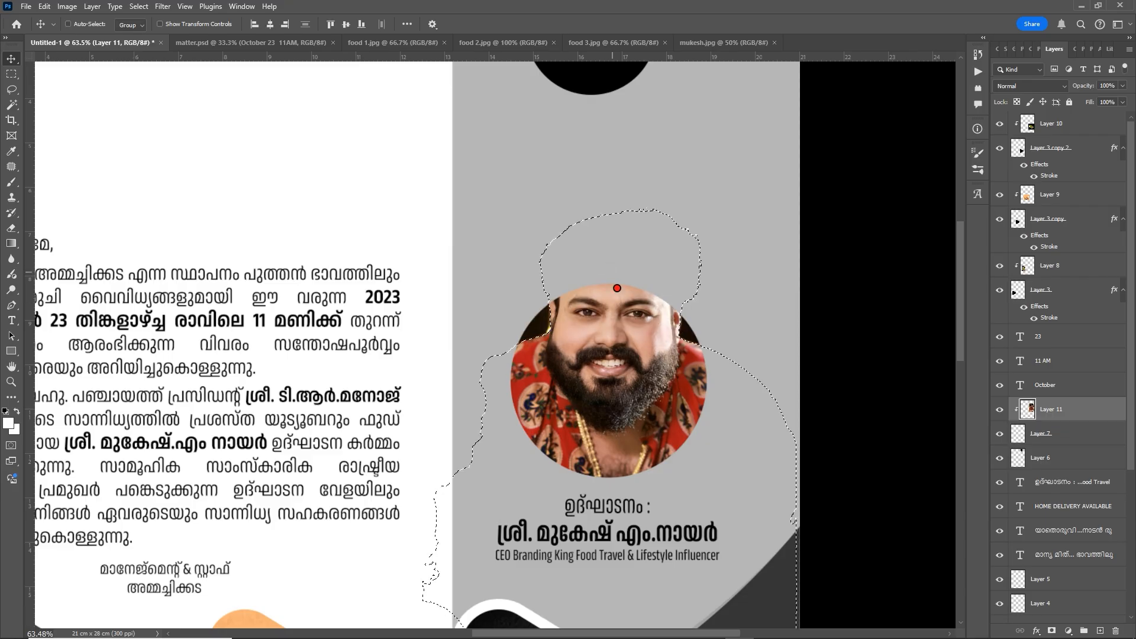
Copy the selected man from Layer 11 and paste him in place as an unclipped layer above the portrait
scroll(648, 336, "up", 2)
scroll(507, 256, "up", 2)
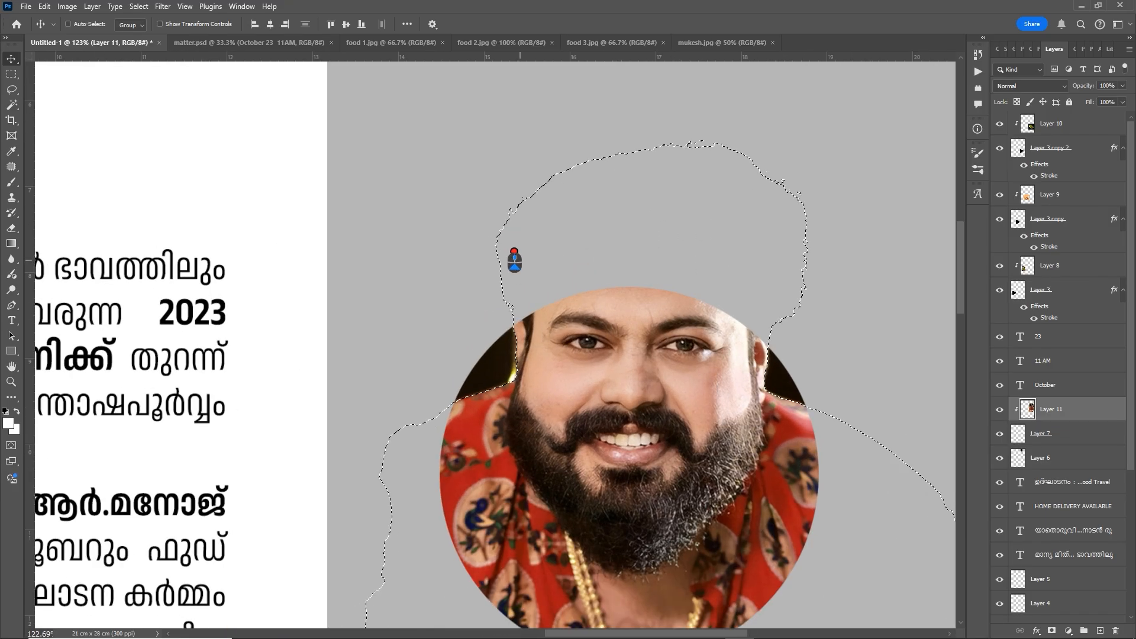
scroll(660, 238, "down", 2)
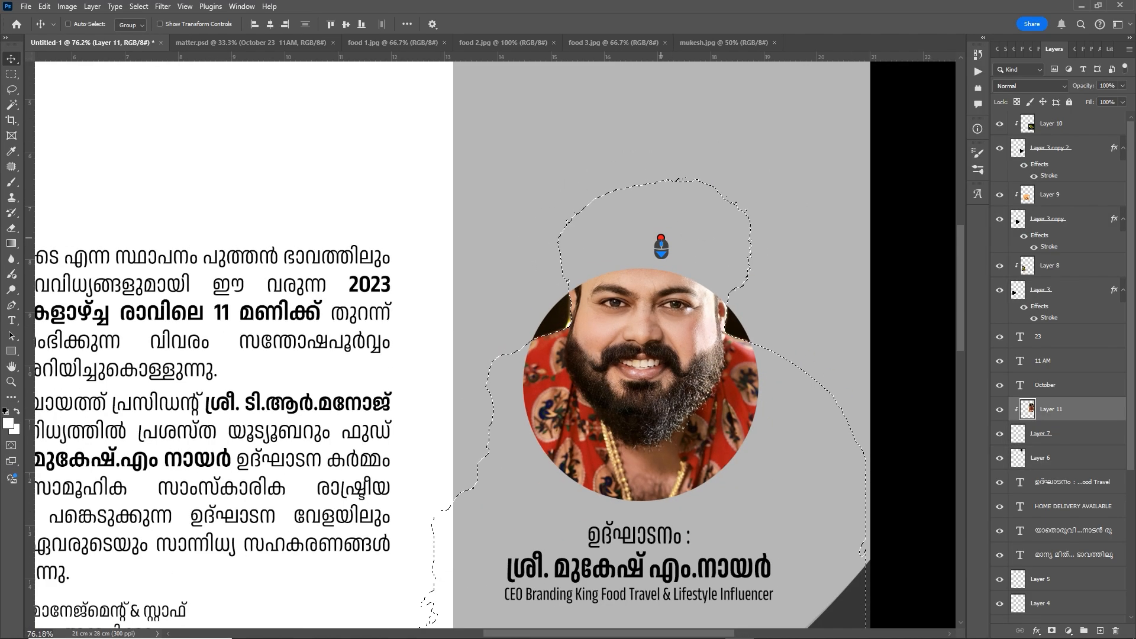
key("ctrl")
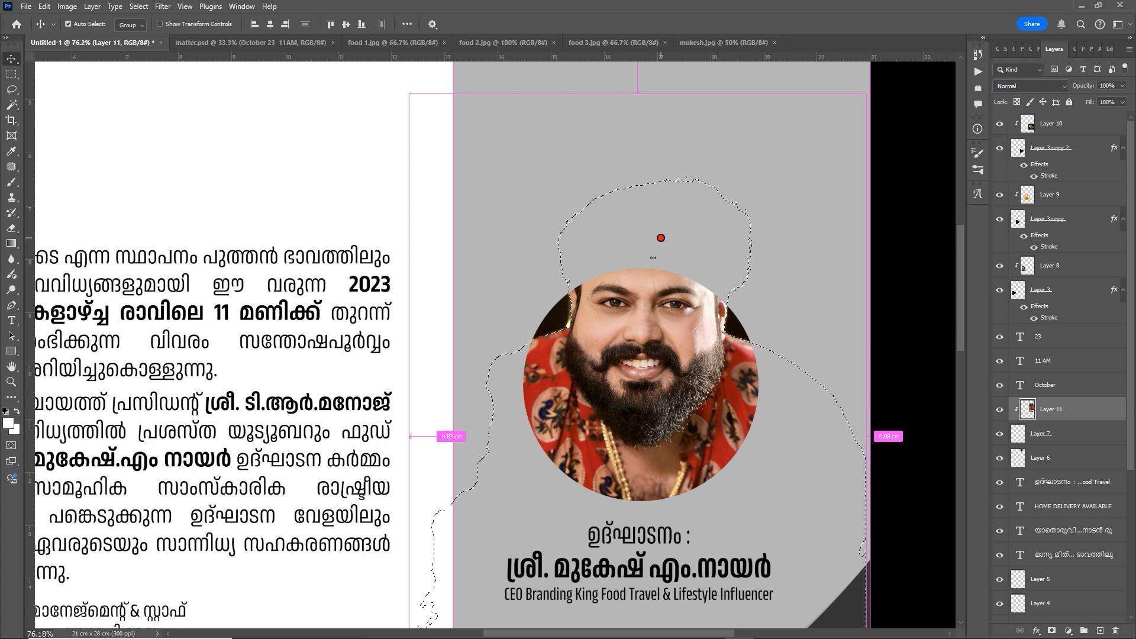
key("ctrl+c")
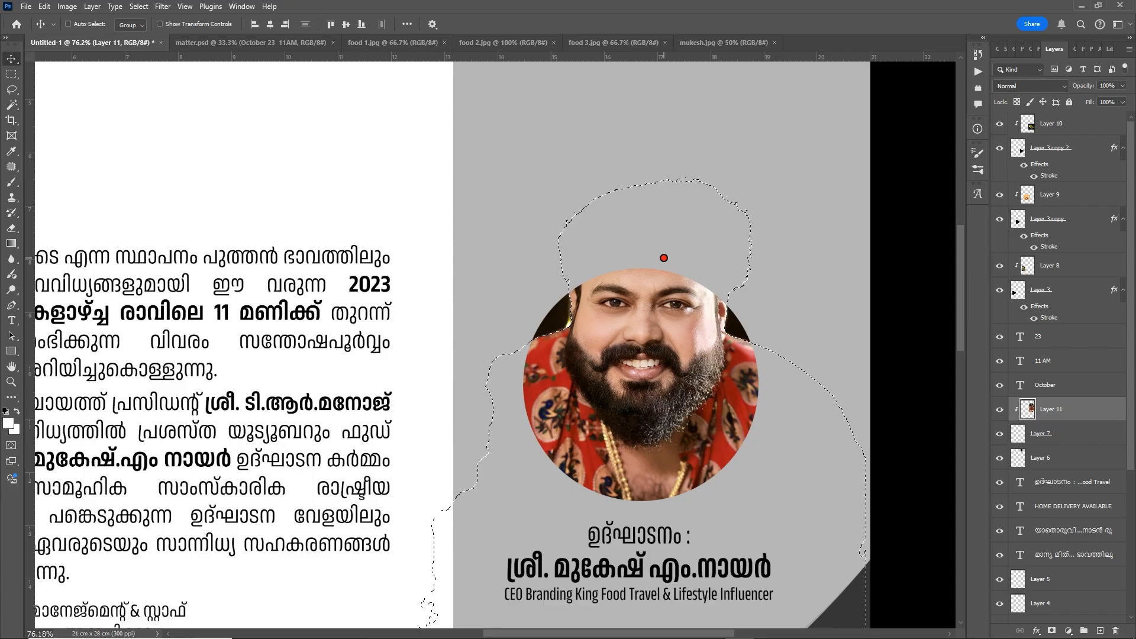
key("ctrl")
key("ctrl+shift+v")
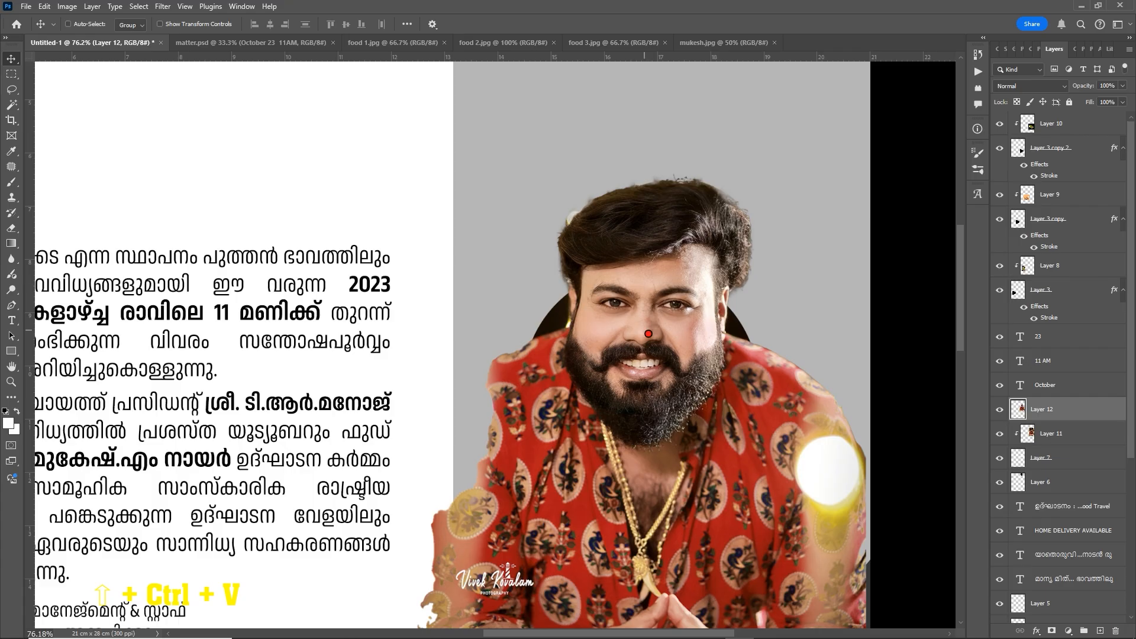
scroll(692, 318, "down", 3)
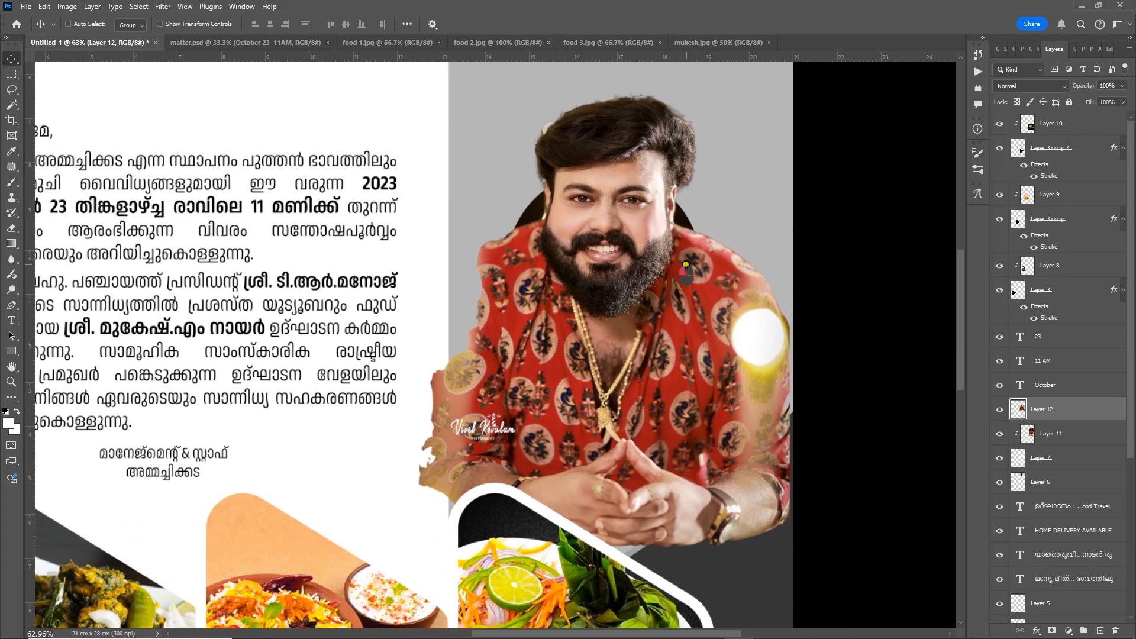
Try moving the pasted cutout on Layer 12 down and to the side, and undo the move
left_click_drag(686, 264, 684, 264)
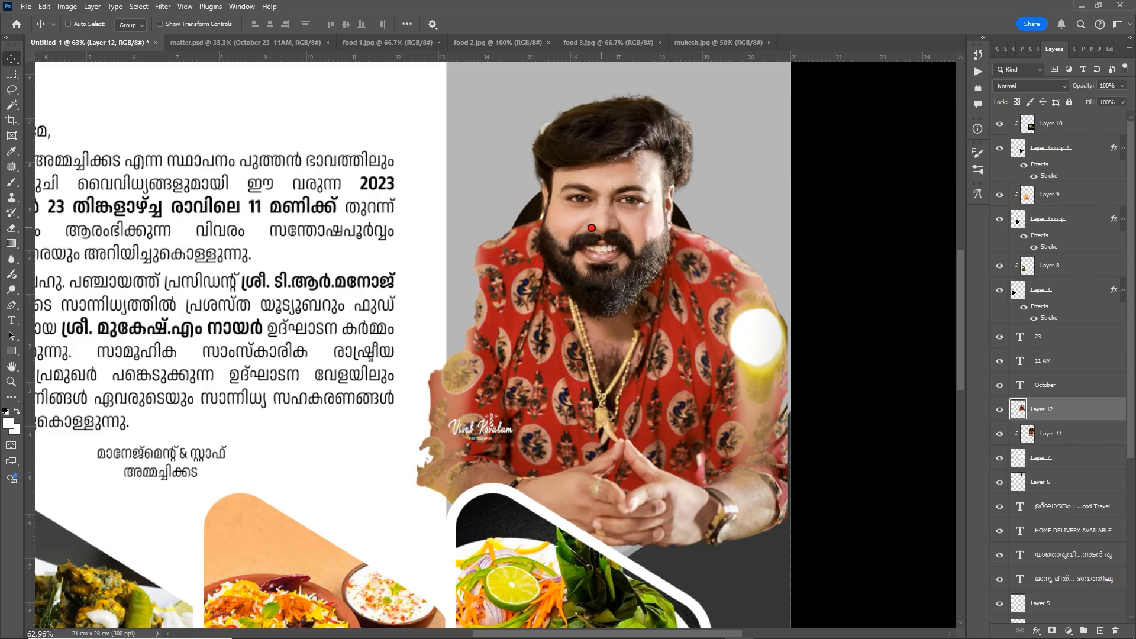
left_click_drag(608, 207, 709, 243)
key("ctrl+z")
Load the pixels of the portrait circle on Layer 7 as a selection
scroll(683, 240, "up", 2)
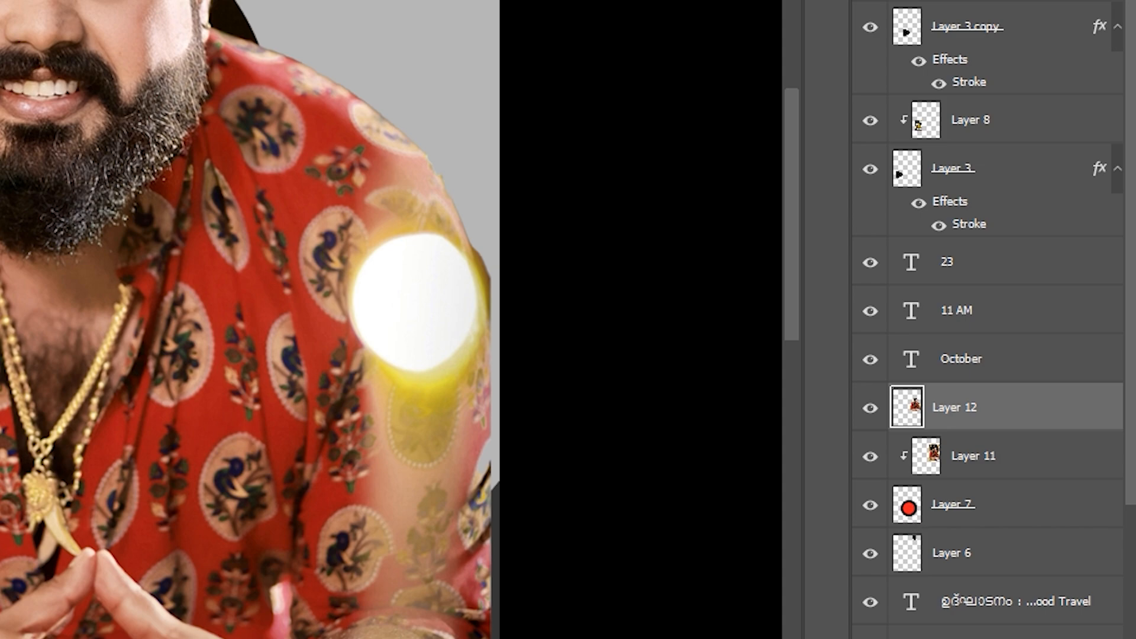
right_click(1017, 458)
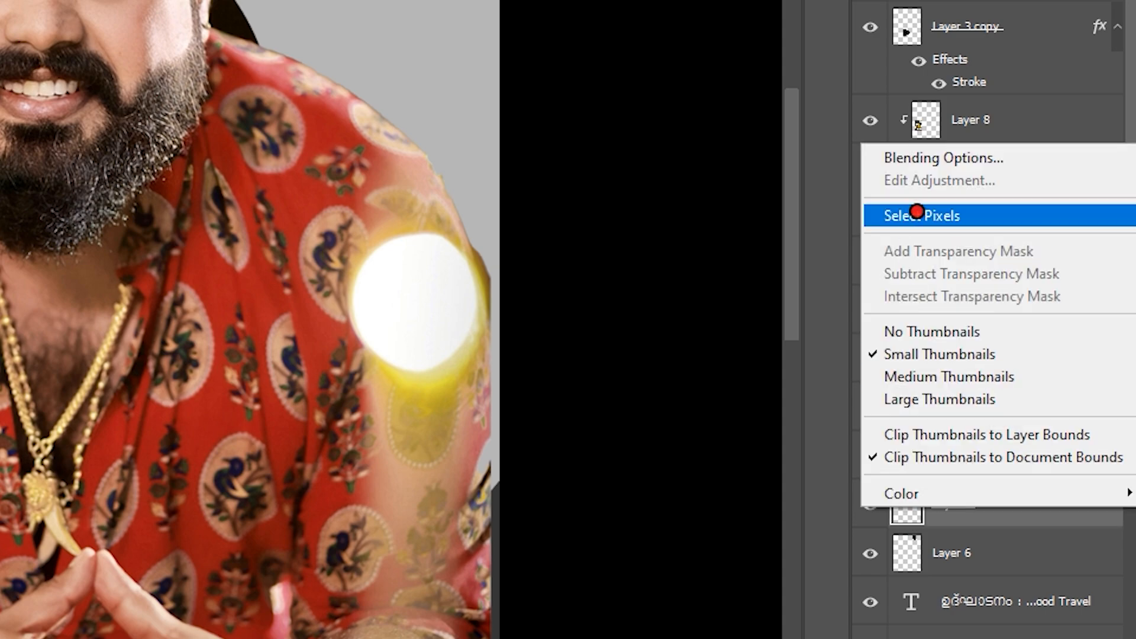
left_click(921, 215)
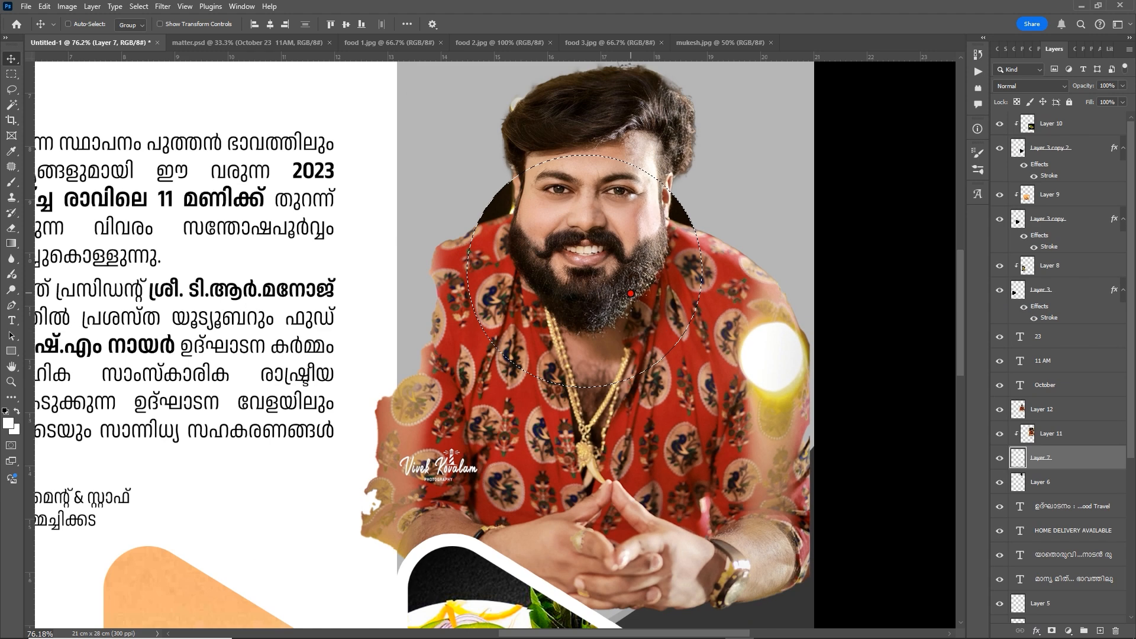
scroll(631, 293, "down", 4)
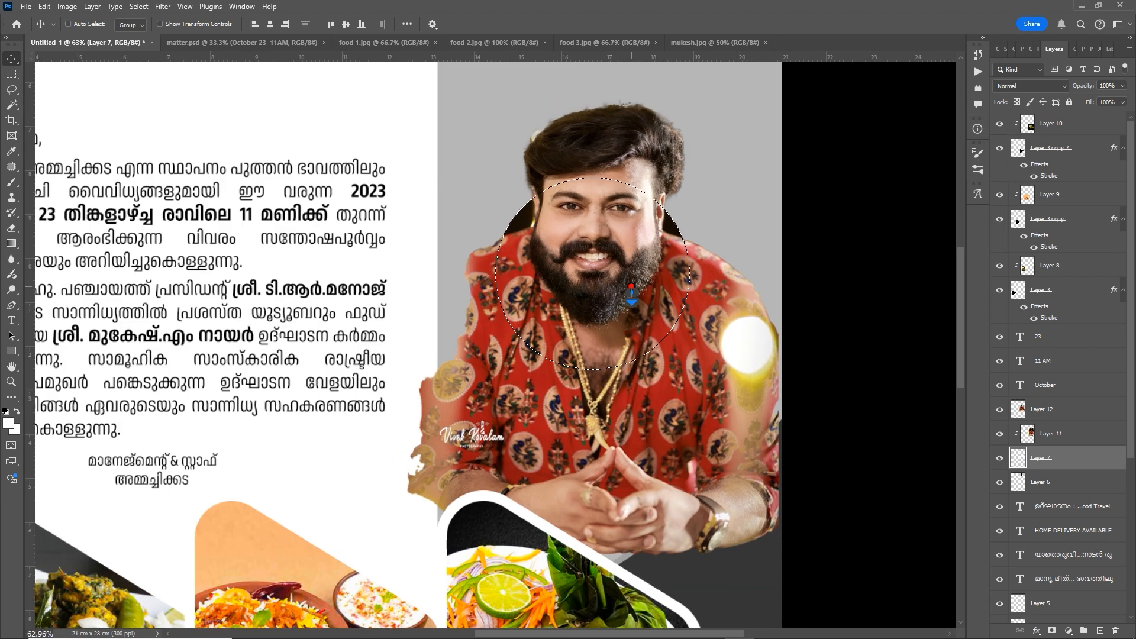
scroll(624, 338, "up", 1)
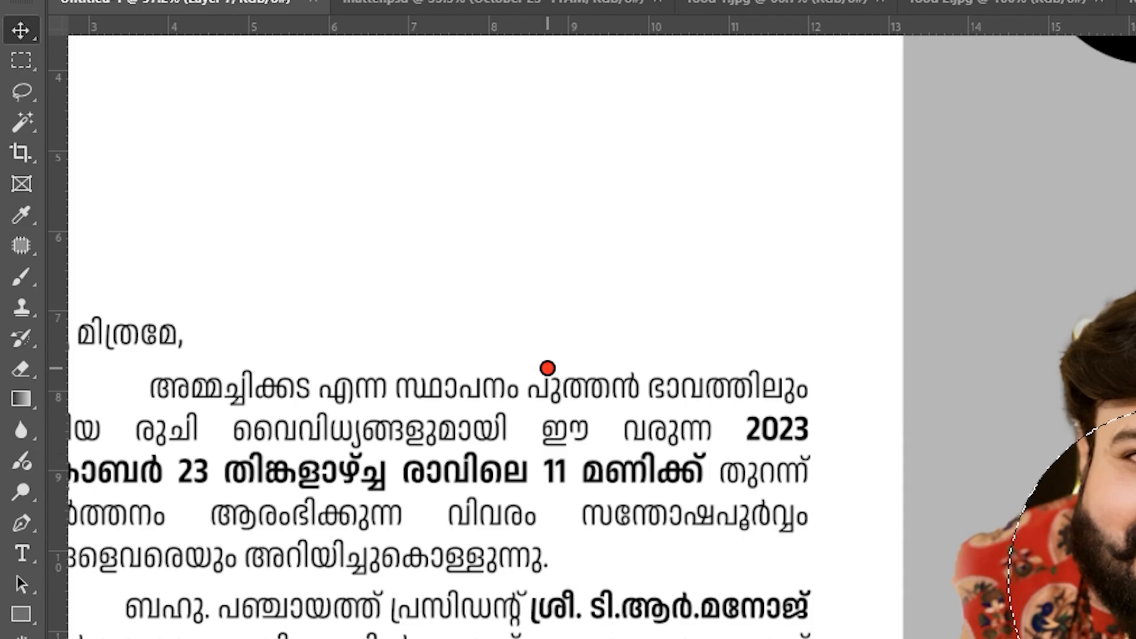
Add a freehand Lasso area around the man's hair and head to the circle selection
right_click(23, 93)
left_click(140, 115)
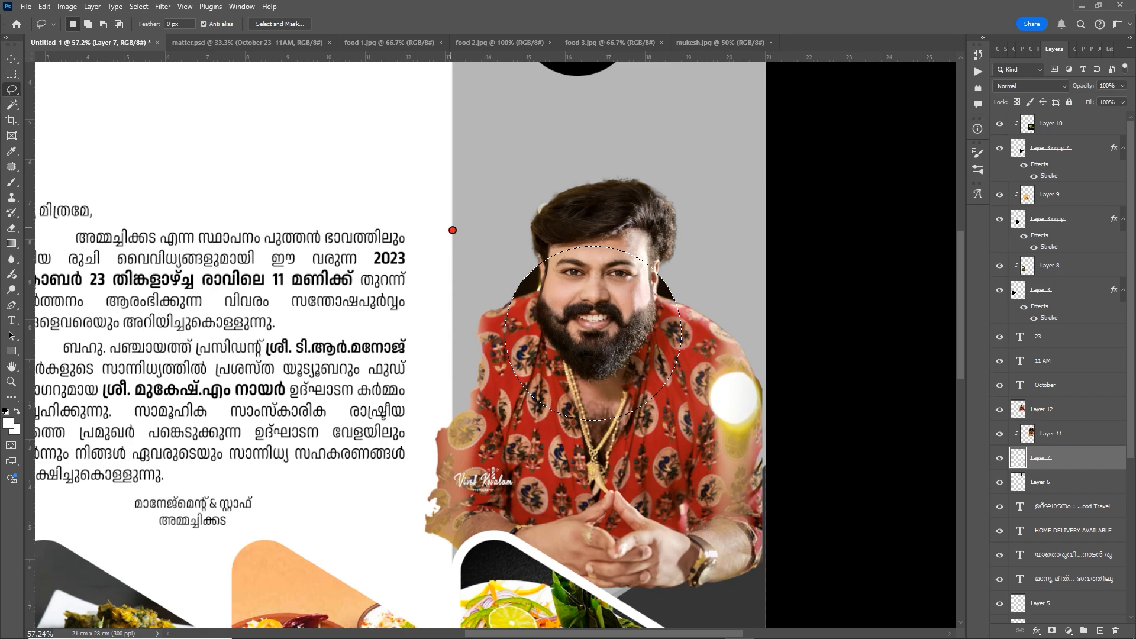
key("shift")
mouse_move(534, 293)
left_mouse_down()
mouse_move(491, 226)
mouse_move(516, 163)
mouse_move(564, 138)
mouse_move(648, 139)
mouse_move(691, 161)
mouse_move(712, 201)
mouse_move(709, 253)
mouse_move(646, 310)
left_mouse_up()
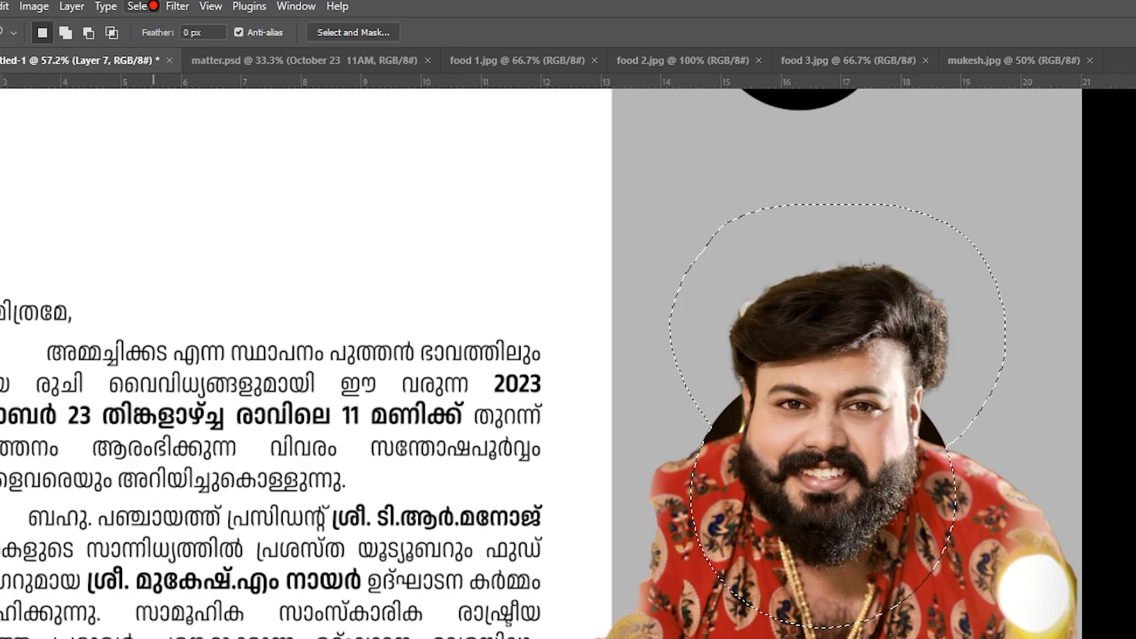
Invert the selection, delete the inverted area from the cutout on Layer 12, deselect, and return to the Move tool
left_click(139, 6)
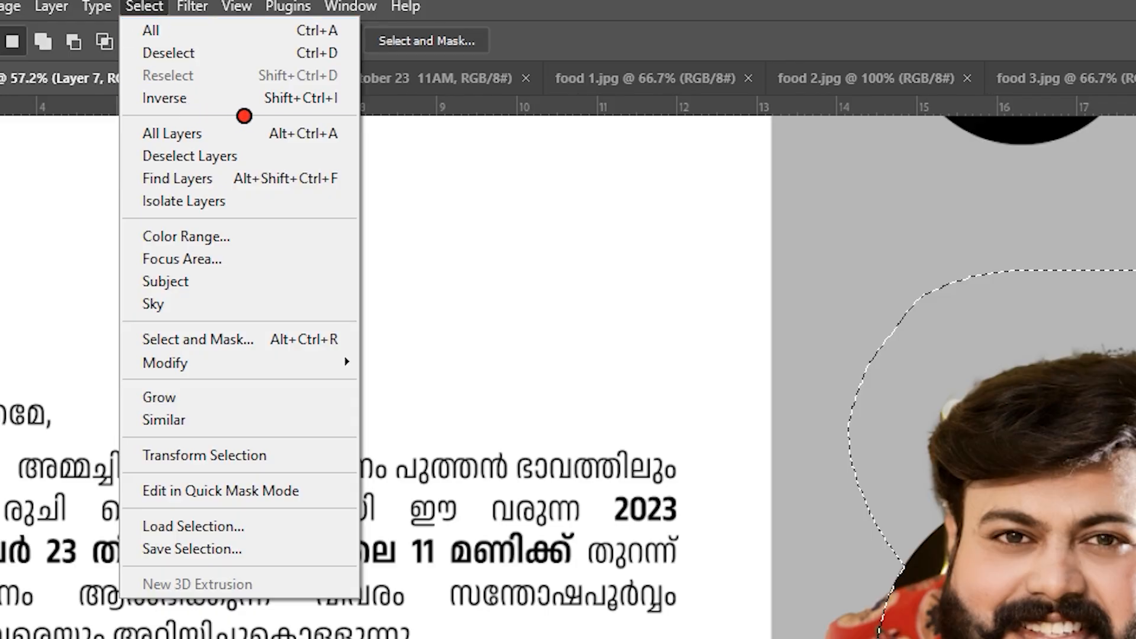
left_click(270, 99)
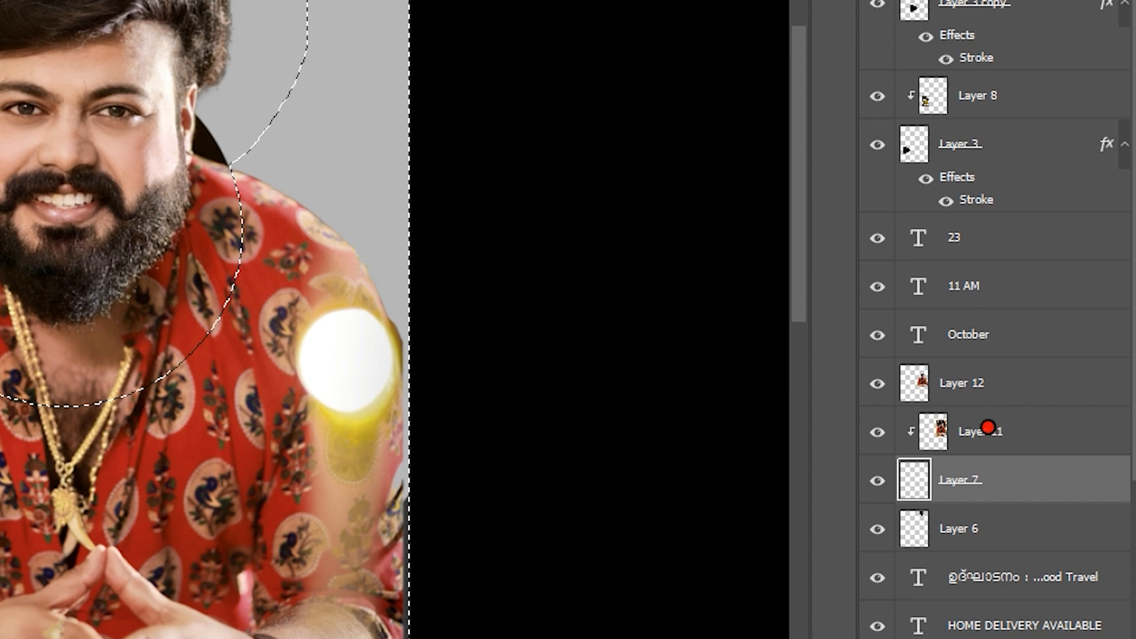
left_click(966, 380)
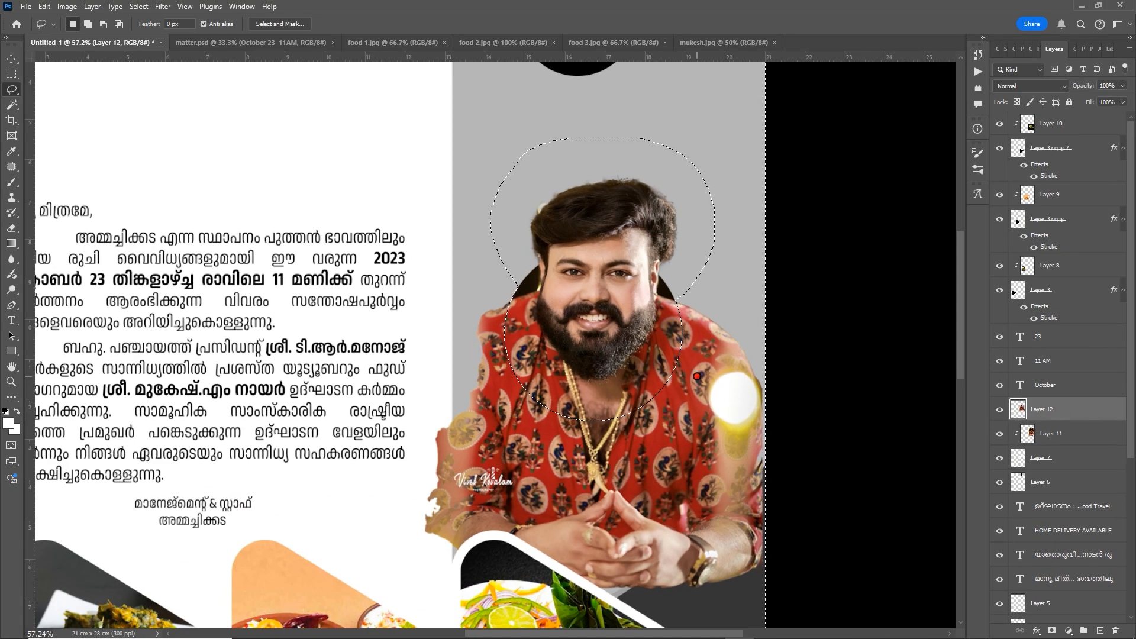
key("Delete")
left_click(703, 379)
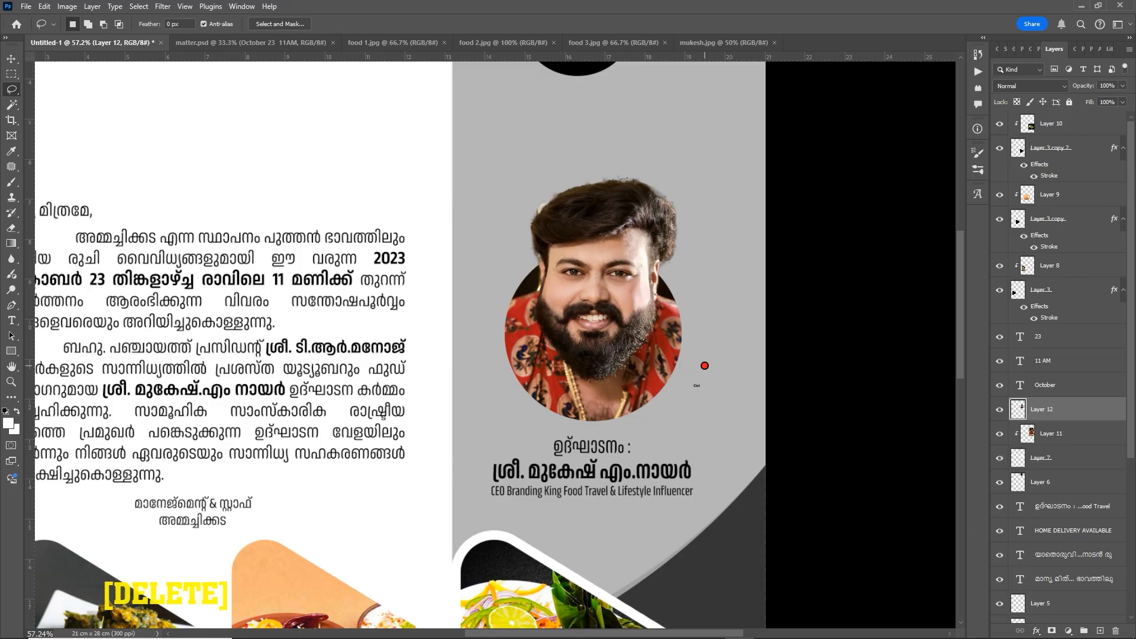
key("v")
Try scaling the cutout on Layer 12 up slightly with Free Transform, and undo the change
scroll(666, 349, "down", 4)
scroll(664, 343, "up", 3)
scroll(664, 349, "up", 2)
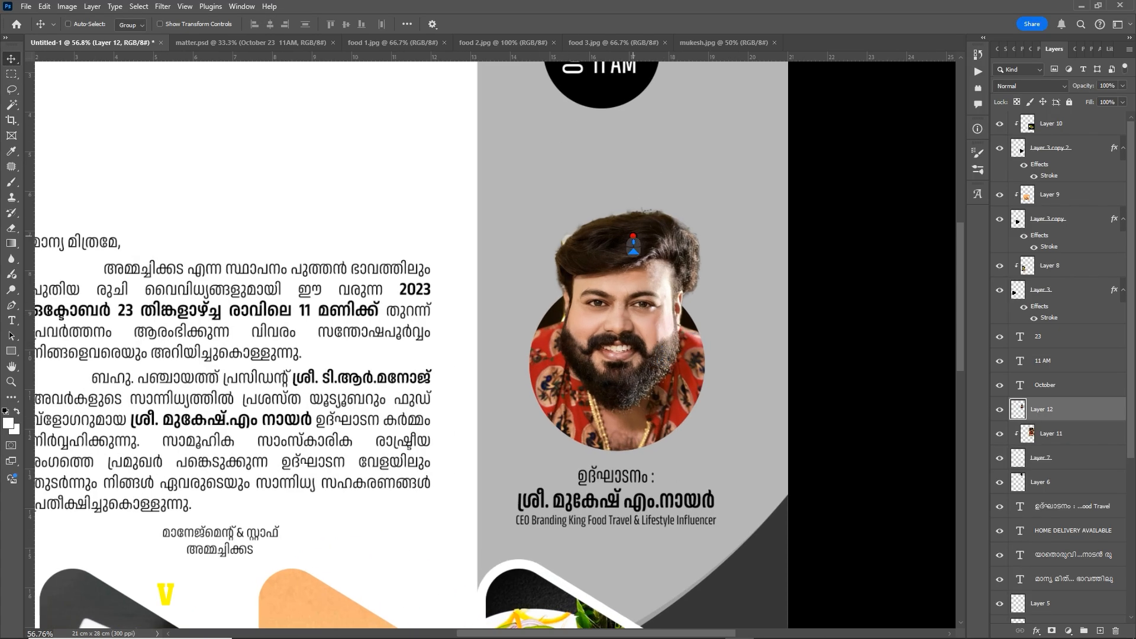
key("ctrl+t")
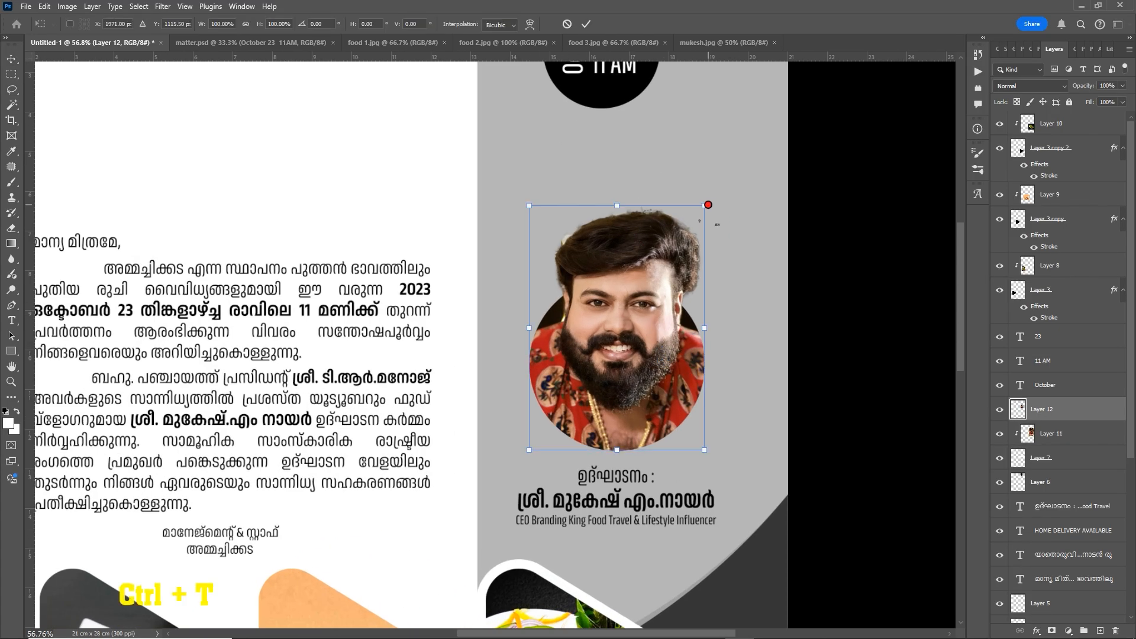
mouse_move(708, 205)
left_mouse_down()
mouse_move(717, 189)
mouse_move(710, 195)
left_mouse_up()
key("ctrl+z")
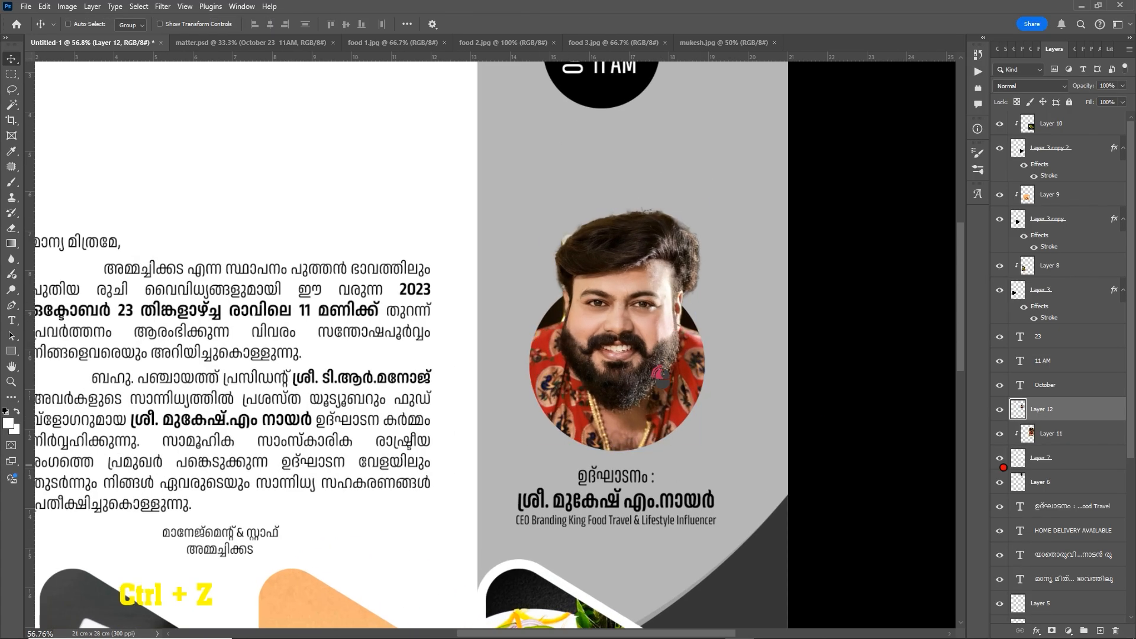
Scale Layer 12 and Layer 11 together to 81.16% and reposition them so the man fits within the circle
left_click(1055, 434, "ctrl")
key("ctrl+t")
left_click_drag(786, 150, 737, 193)
mouse_move(665, 334)
left_mouse_down()
mouse_move(658, 317)
mouse_move(664, 326)
left_mouse_up()
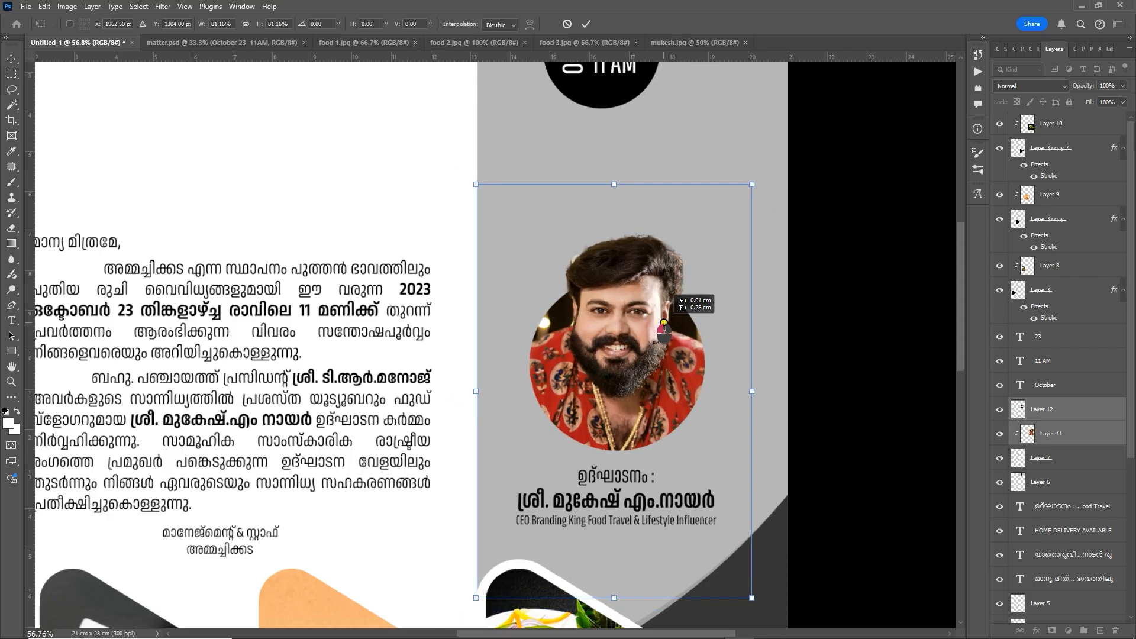
key("Return")
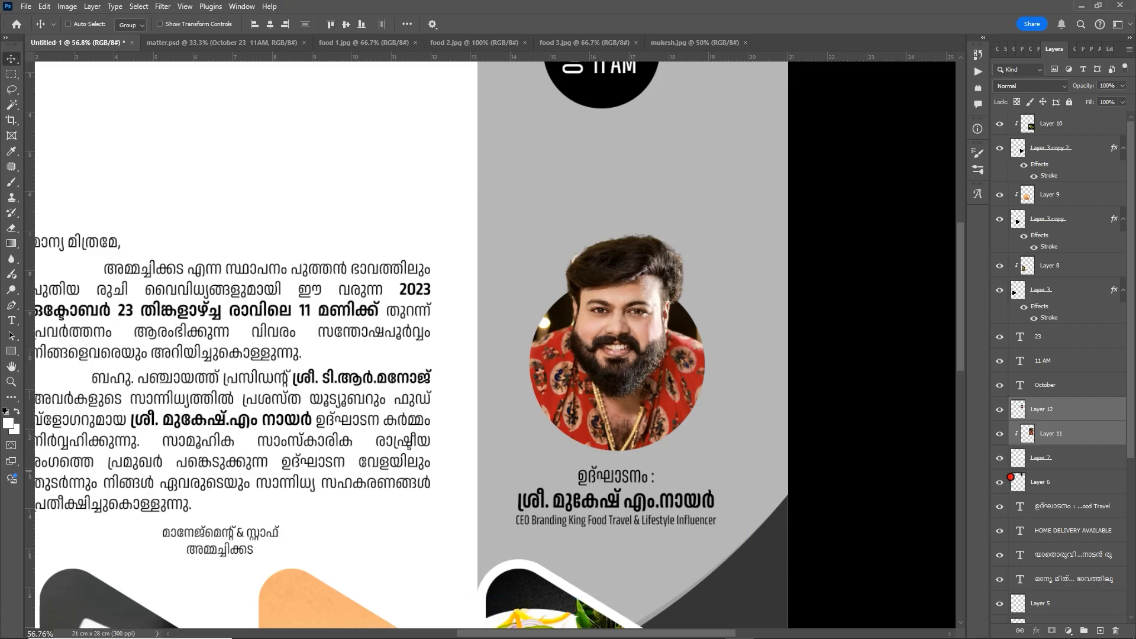
Add a 24 px white outside Stroke to the portrait circle on Layer 7
right_click(610, 396)
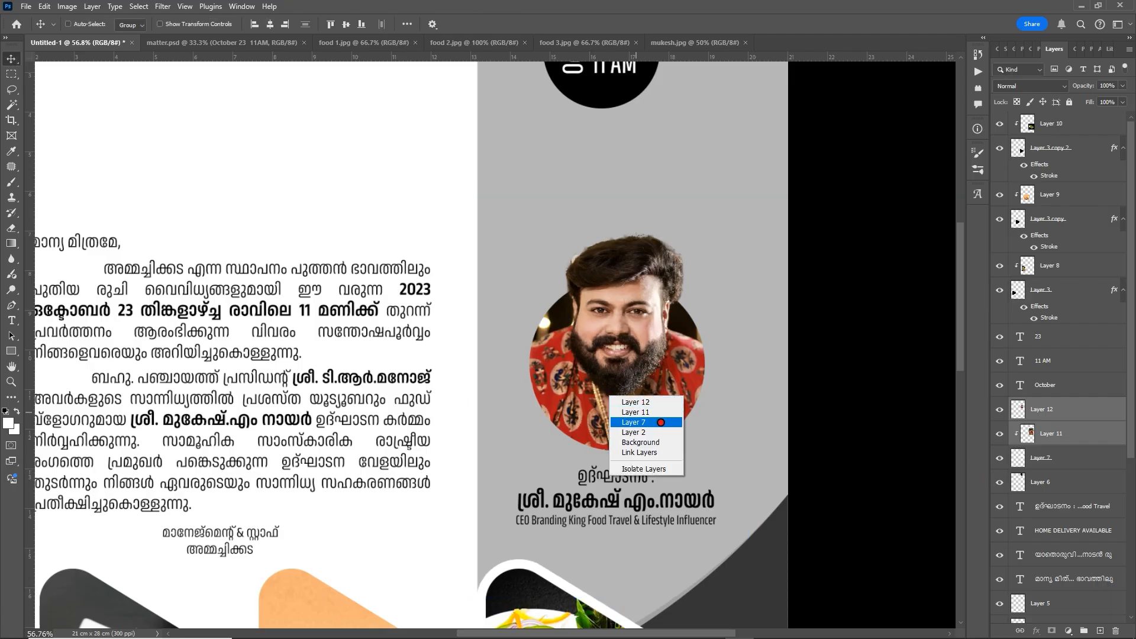
left_click(658, 423)
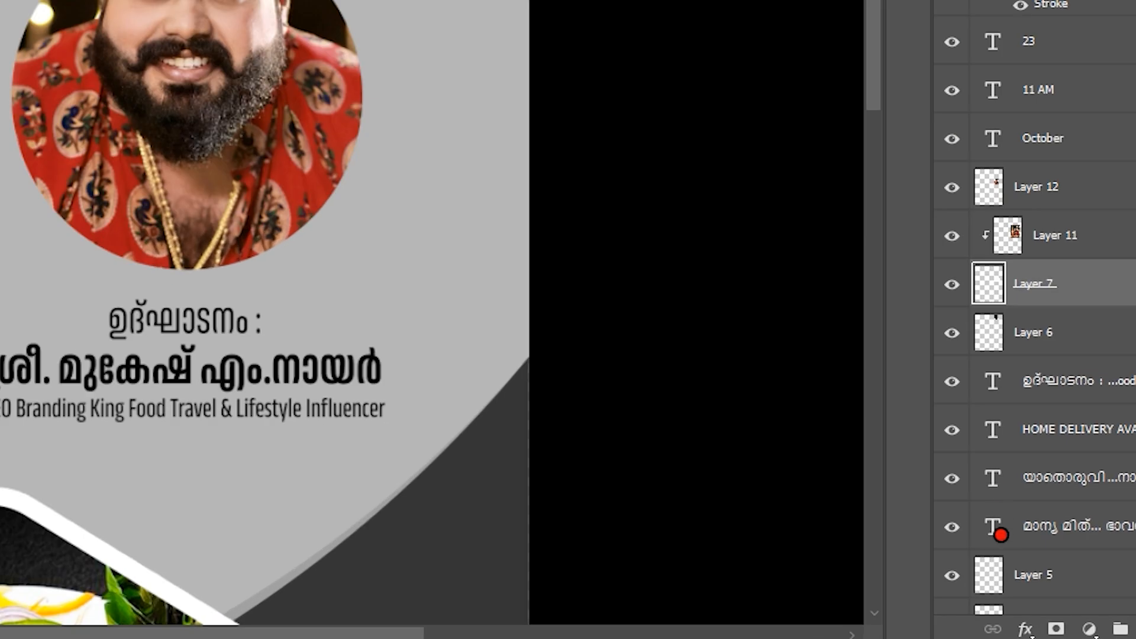
left_click(1037, 631)
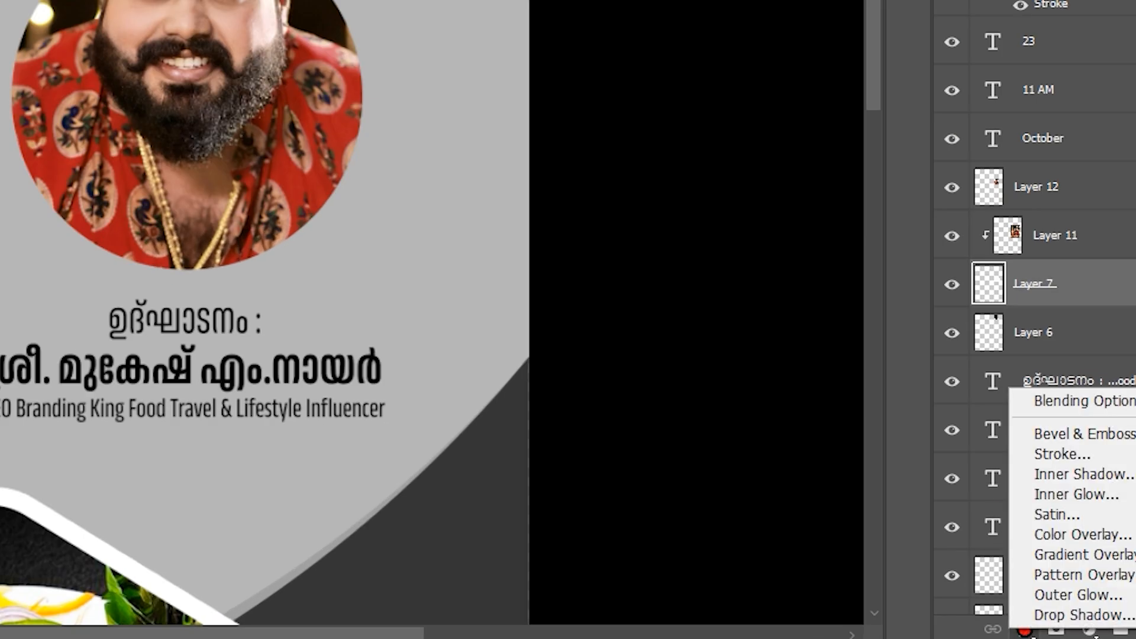
left_click(1065, 454)
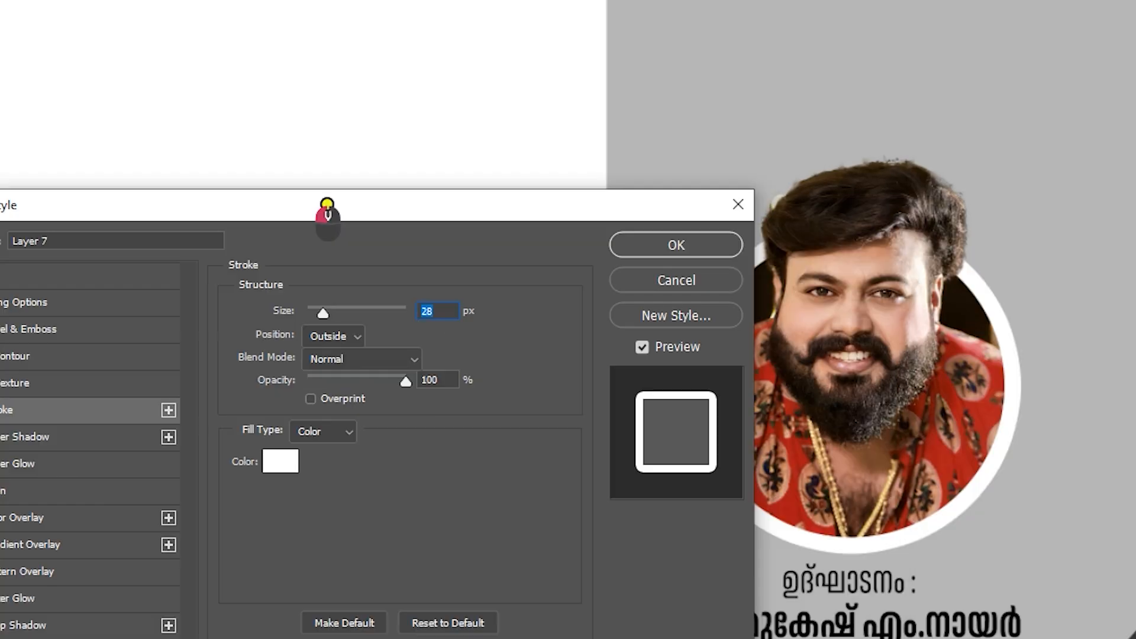
left_click_drag(327, 211, 241, 175)
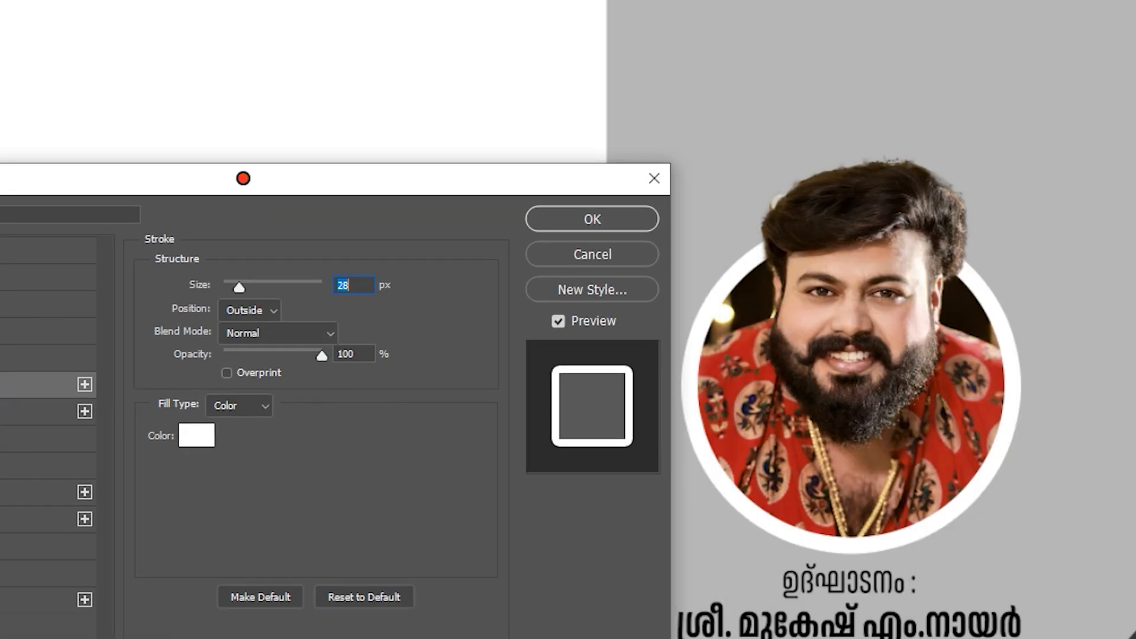
left_click_drag(240, 288, 238, 288)
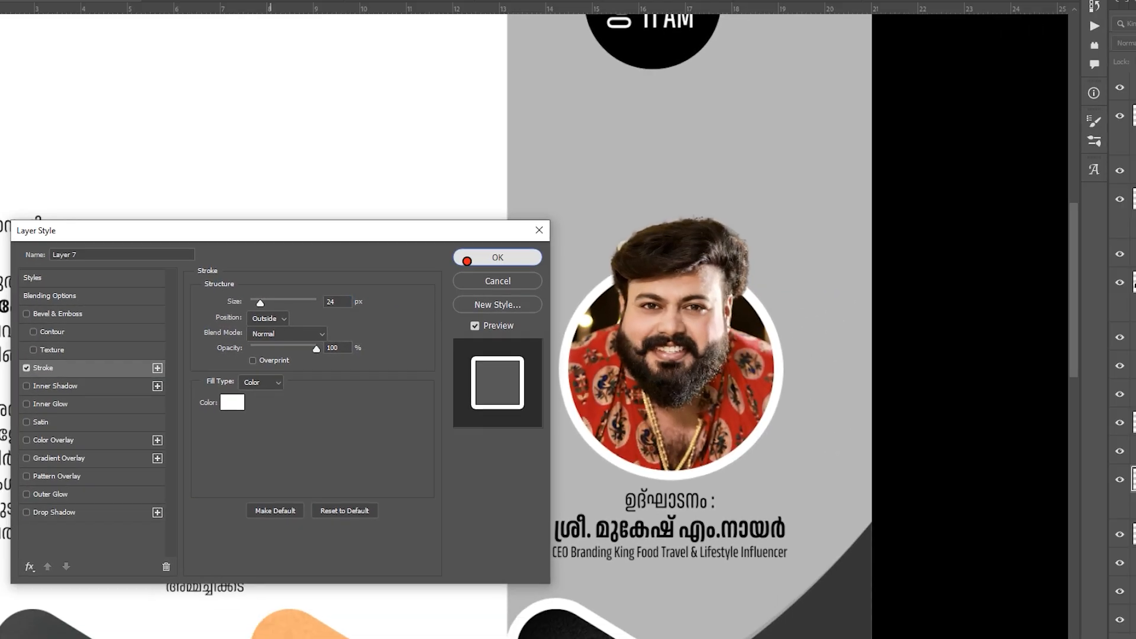
left_click(467, 261)
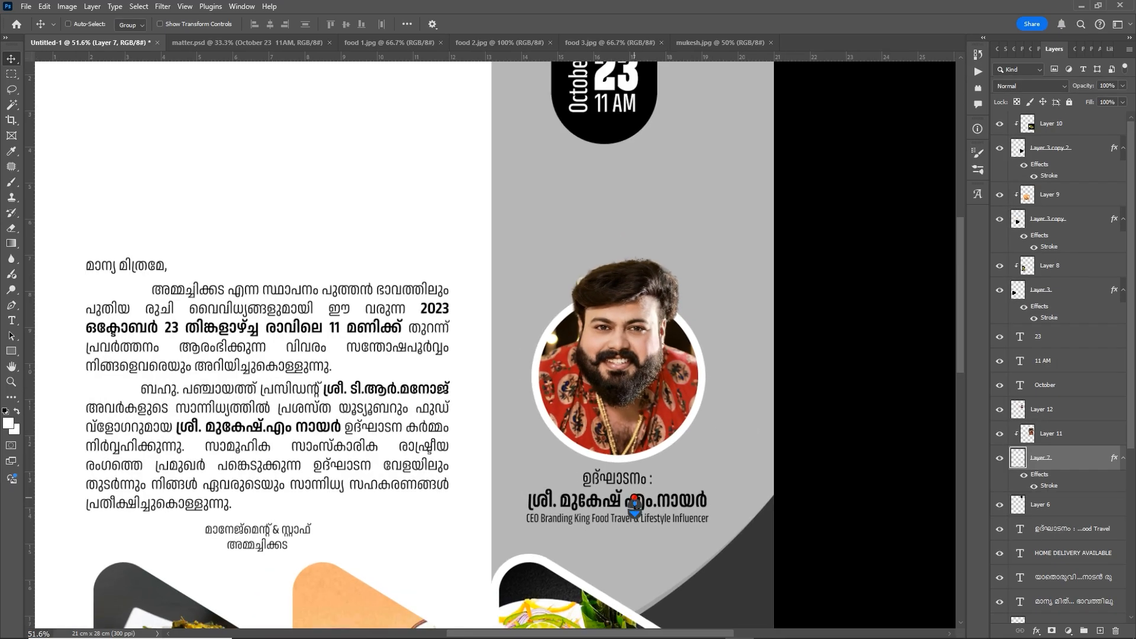
Close matter.psd and the used food and portrait images, and select the dark bottom shape on Layer 1 in the invitation
left_click(635, 503)
scroll(635, 504, "down", 5)
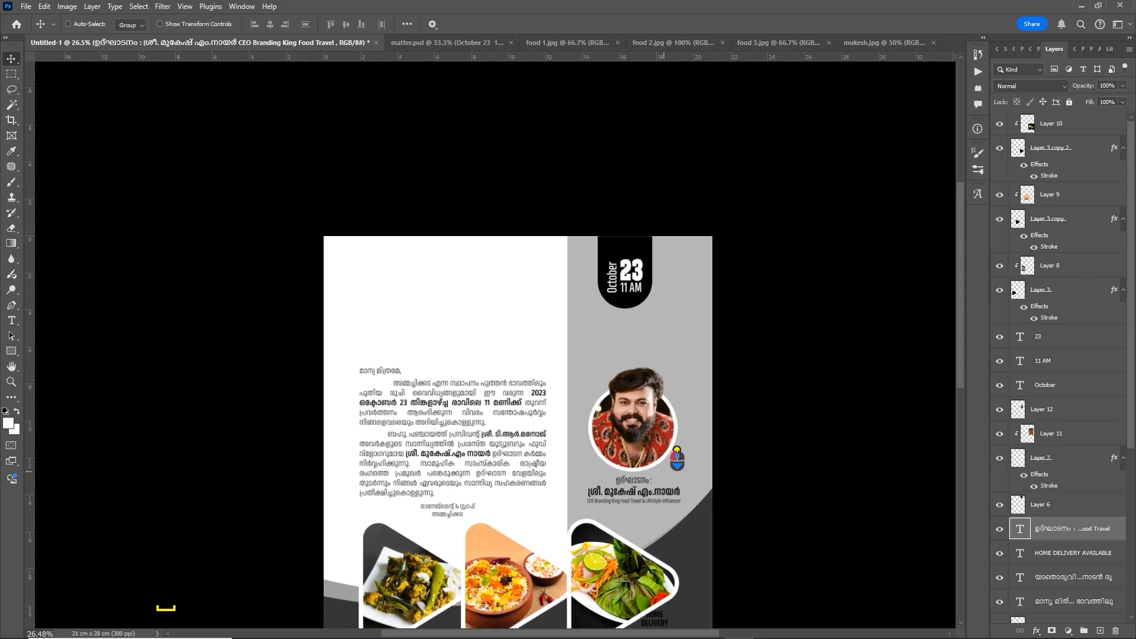
scroll(706, 367, "down", 2)
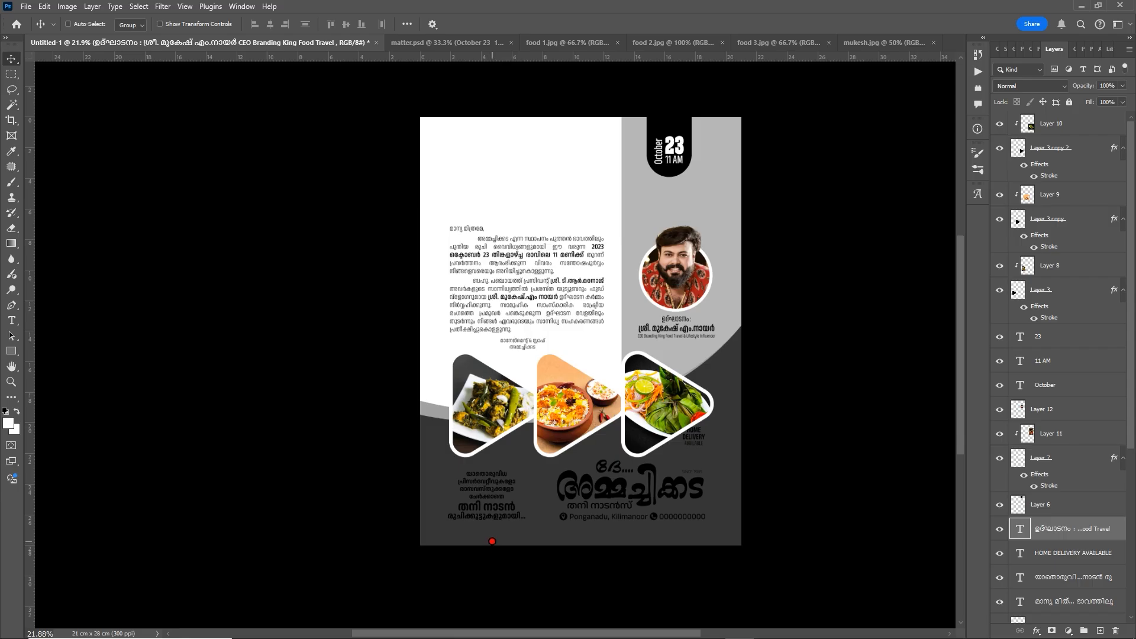
right_click(555, 536)
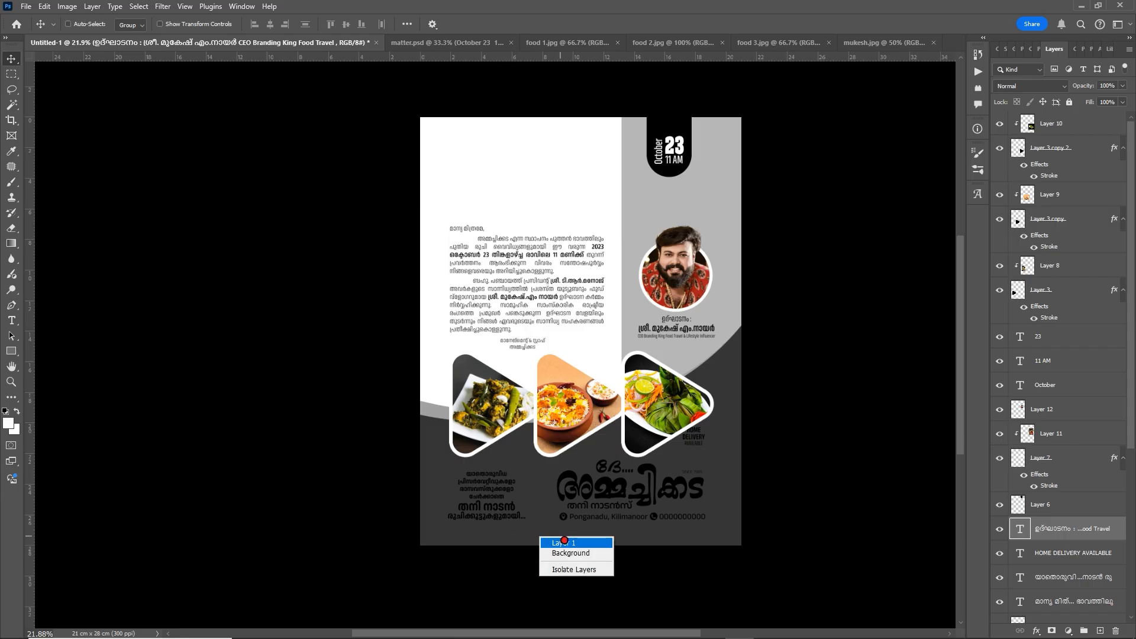
left_click(565, 541)
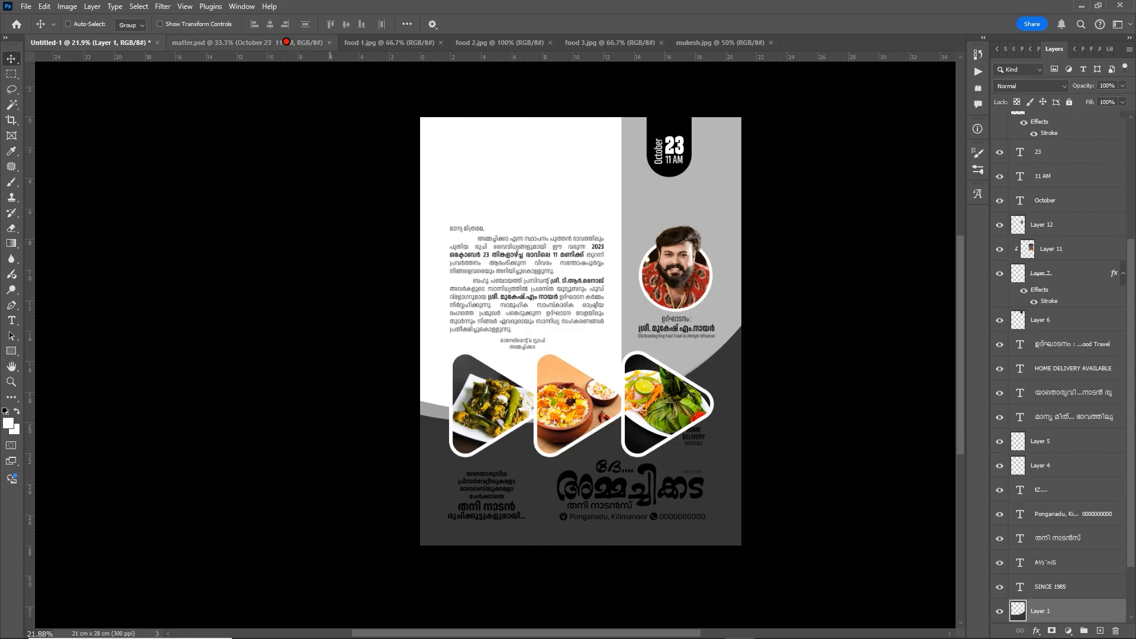
left_click(328, 43)
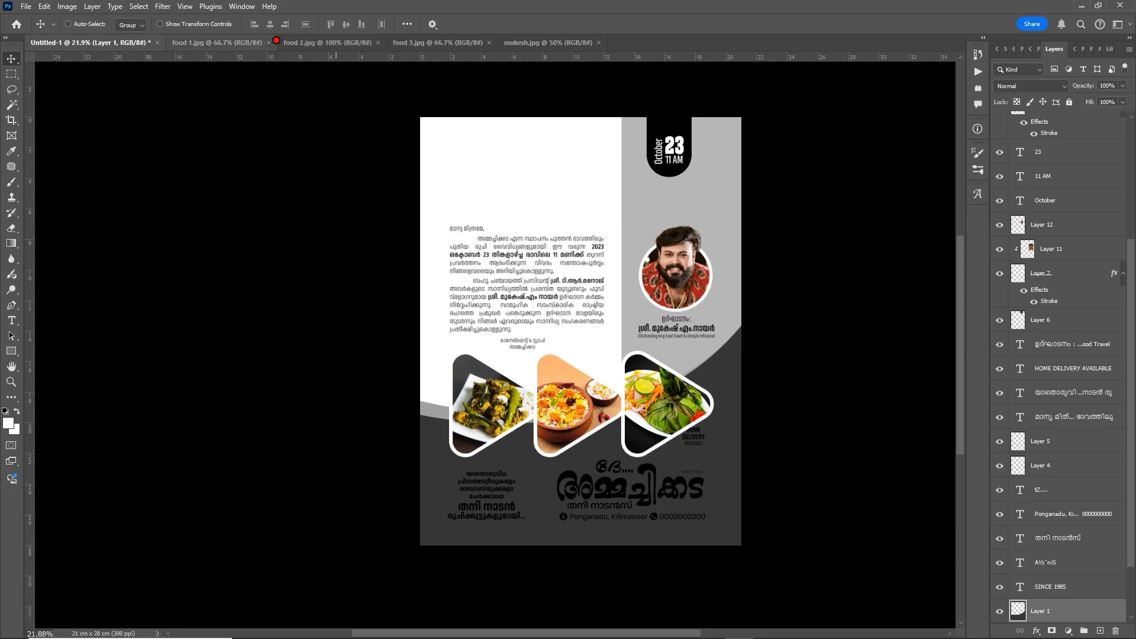
left_click(268, 43)
right_click(568, 535)
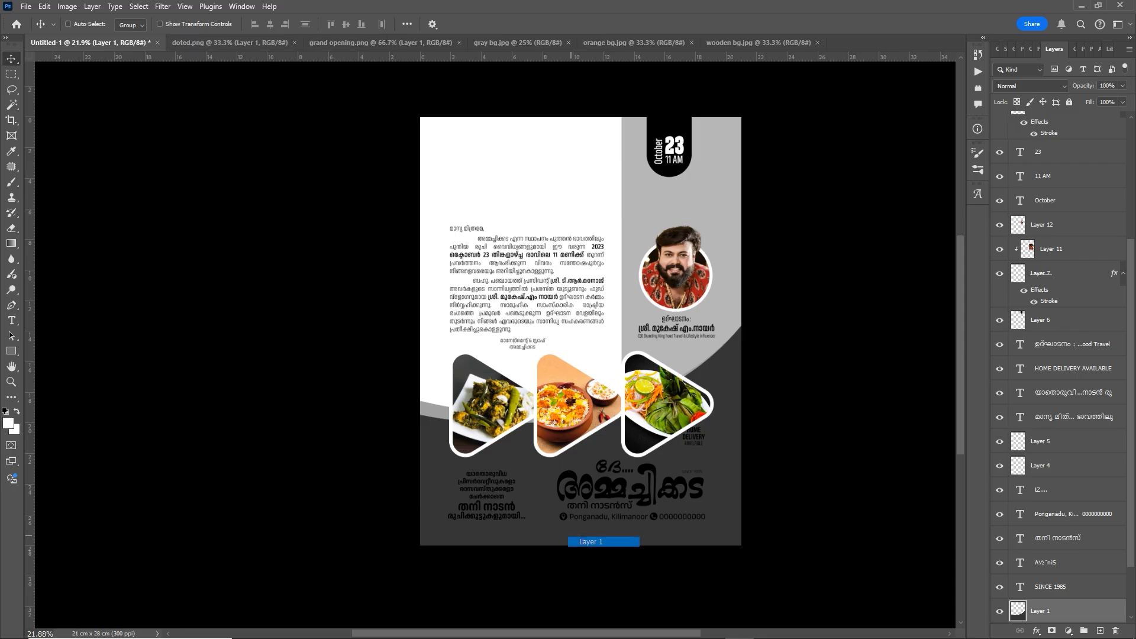
left_click(585, 539)
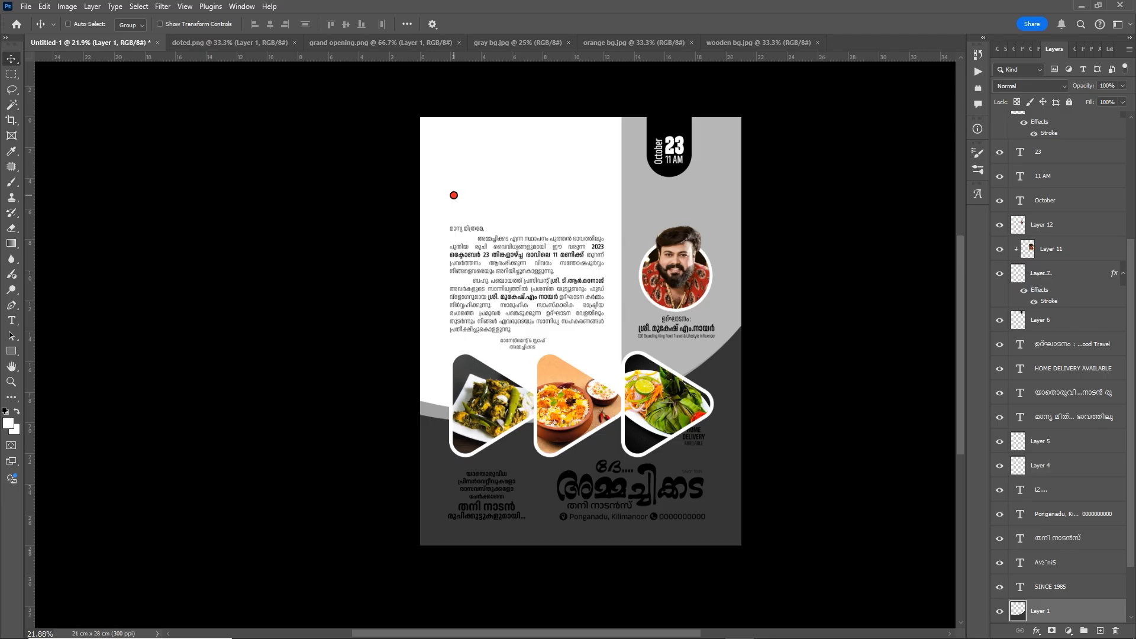
Copy the whole wooden bg.jpg image and paste it directly above Layer 1 in the invitation
left_click(759, 43)
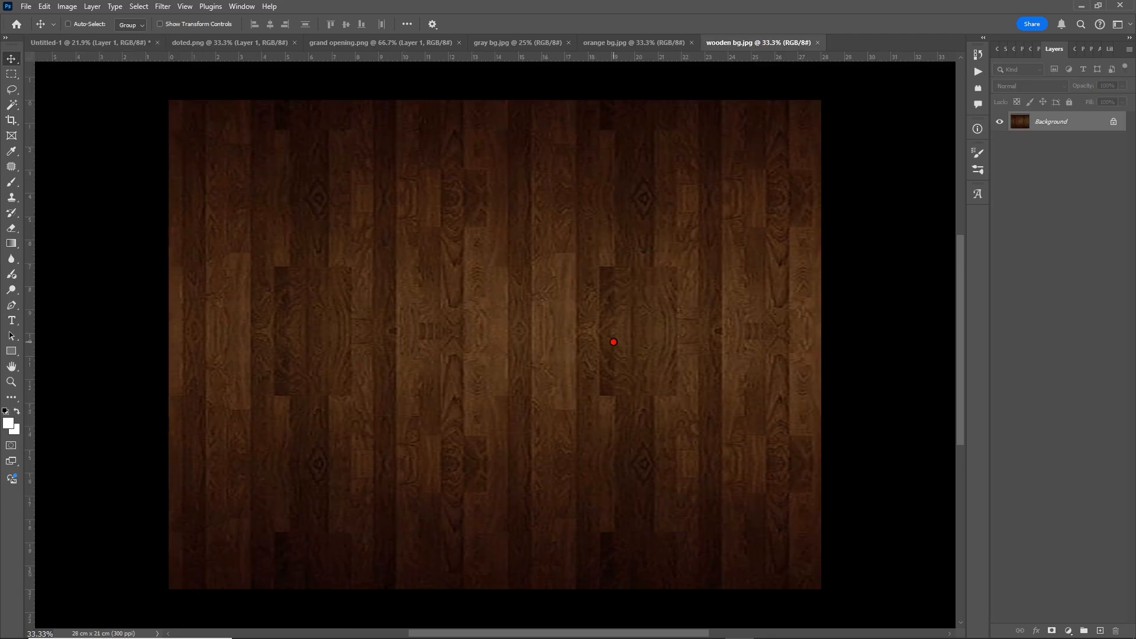
key("ctrl+a")
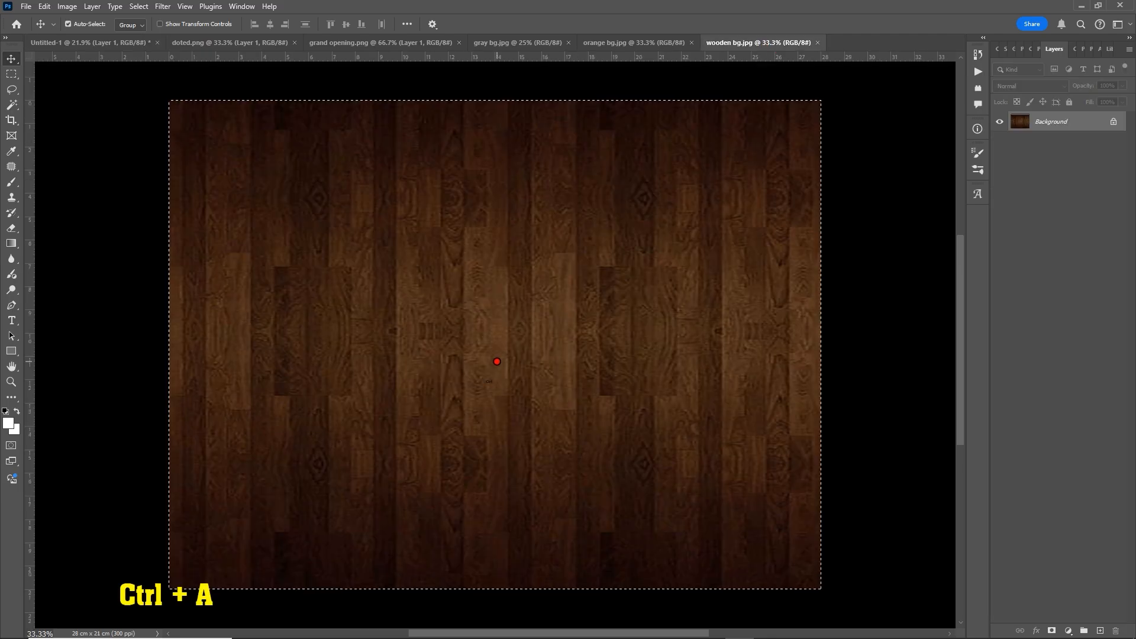
key("ctrl+c")
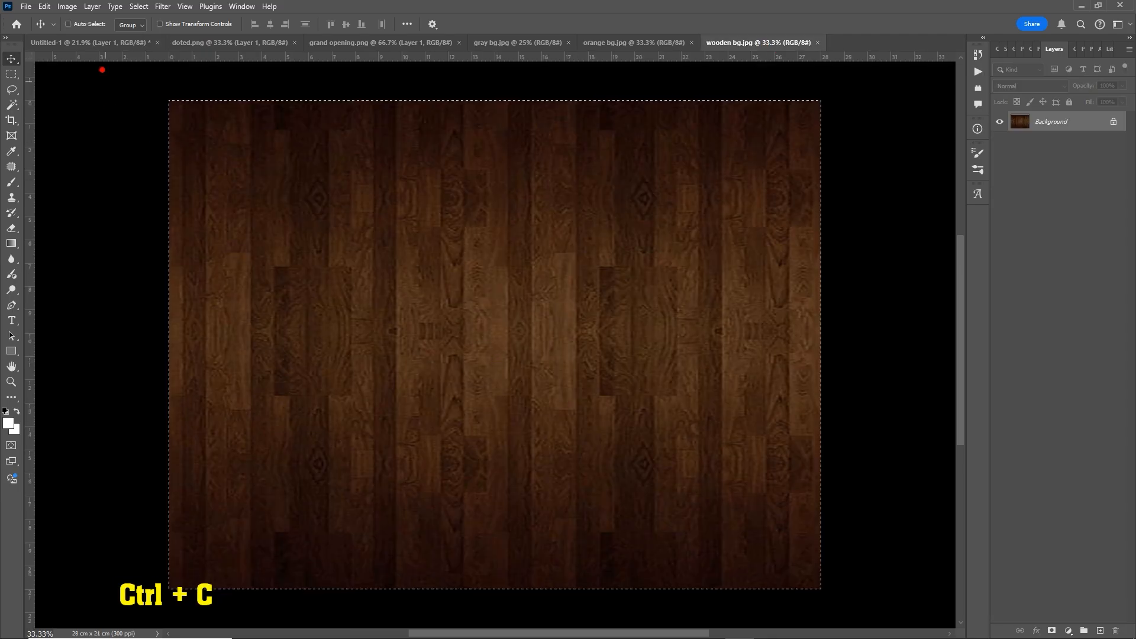
left_click(88, 43)
right_click(557, 533)
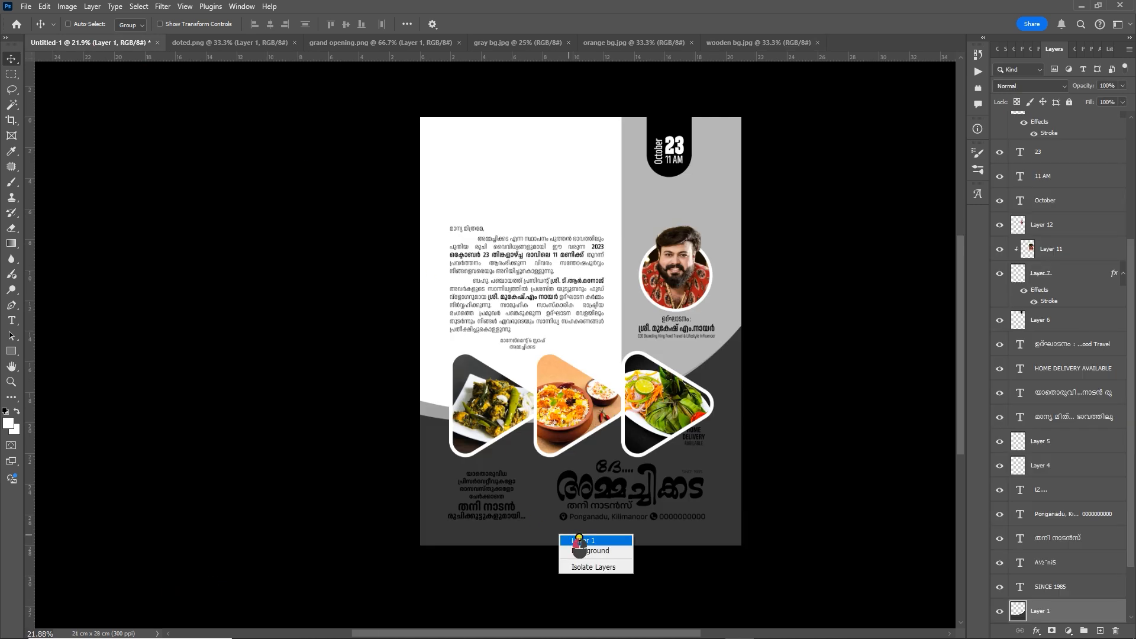
left_click(579, 540)
key("ctrl+v")
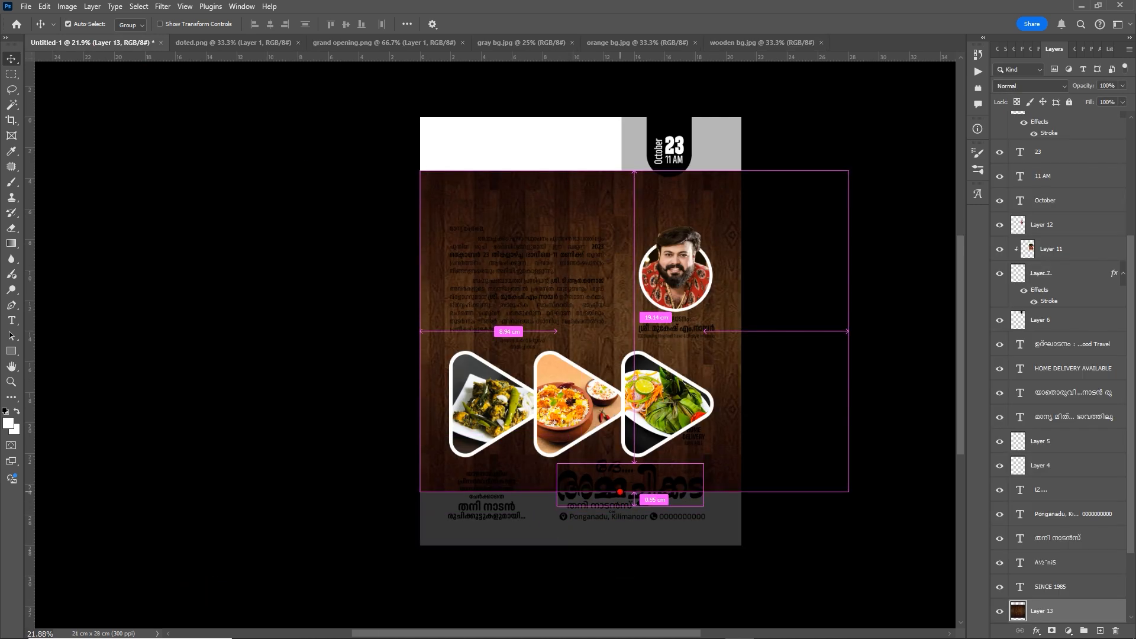
Rotate the pasted wood texture on Layer 13 by 90° clockwise twice and center it across the page width
key("ctrl+t")
right_click(650, 370)
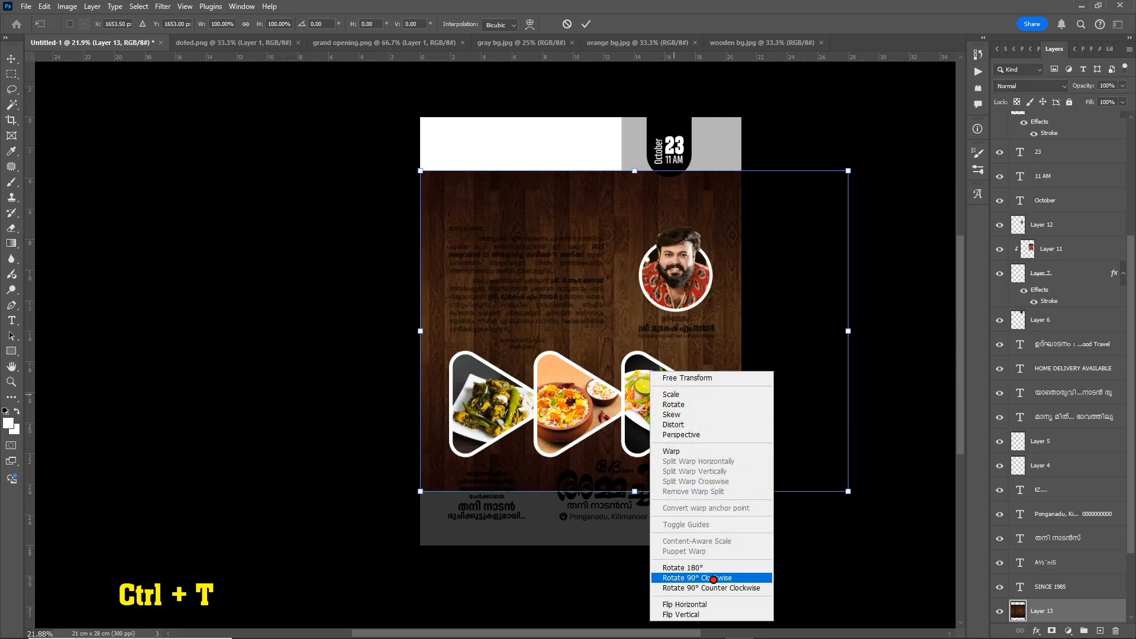
left_click(710, 577)
left_click_drag(725, 423, 672, 423)
right_click(655, 338)
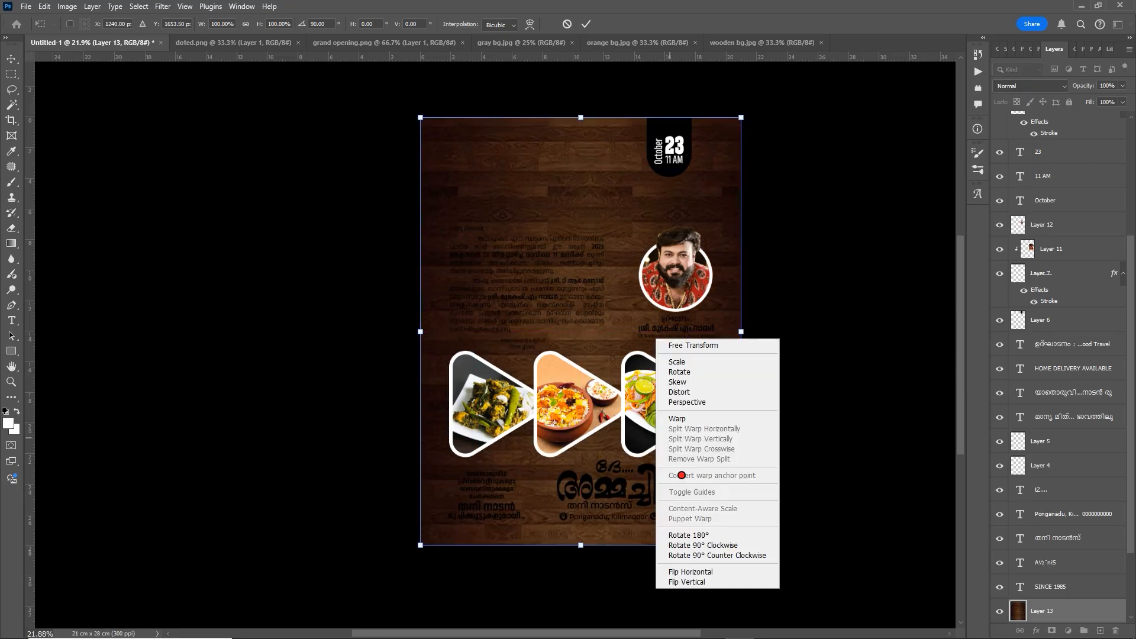
left_click(710, 545)
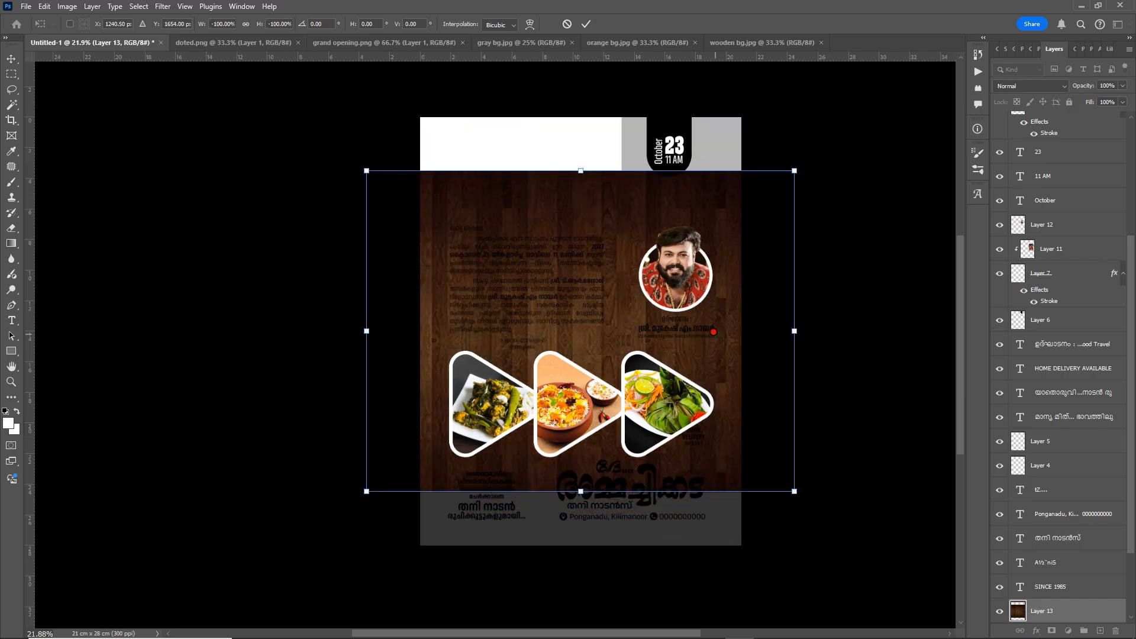
Scale the wood texture to 76.84% and align it with the page's bottom edge
left_click_drag(794, 171, 741, 209)
left_click_drag(737, 320, 741, 418)
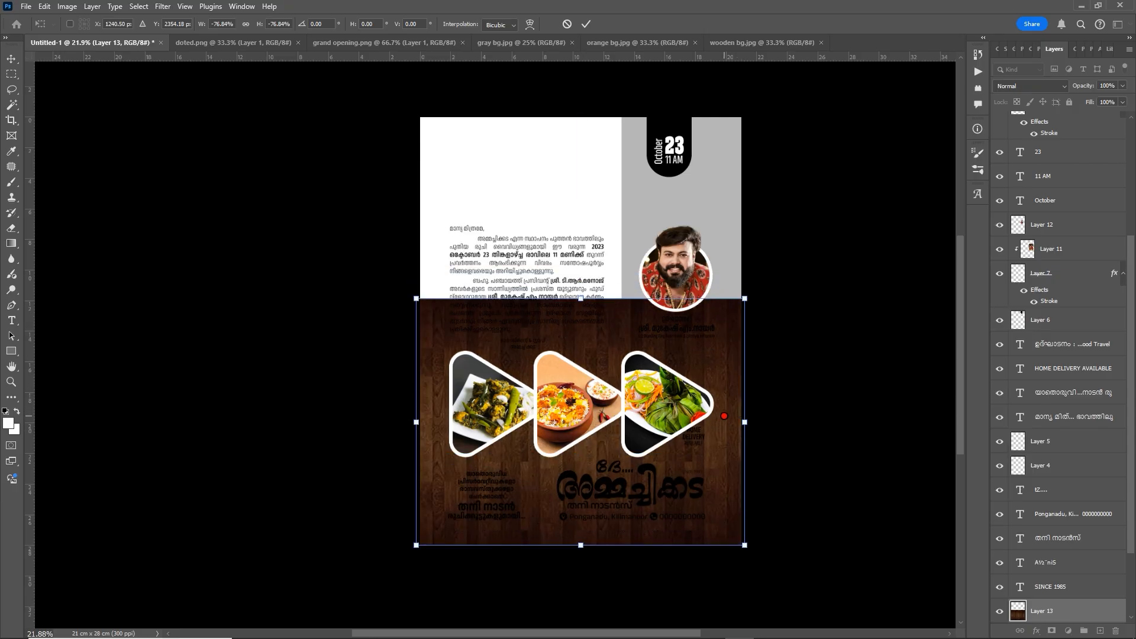
left_click(583, 23)
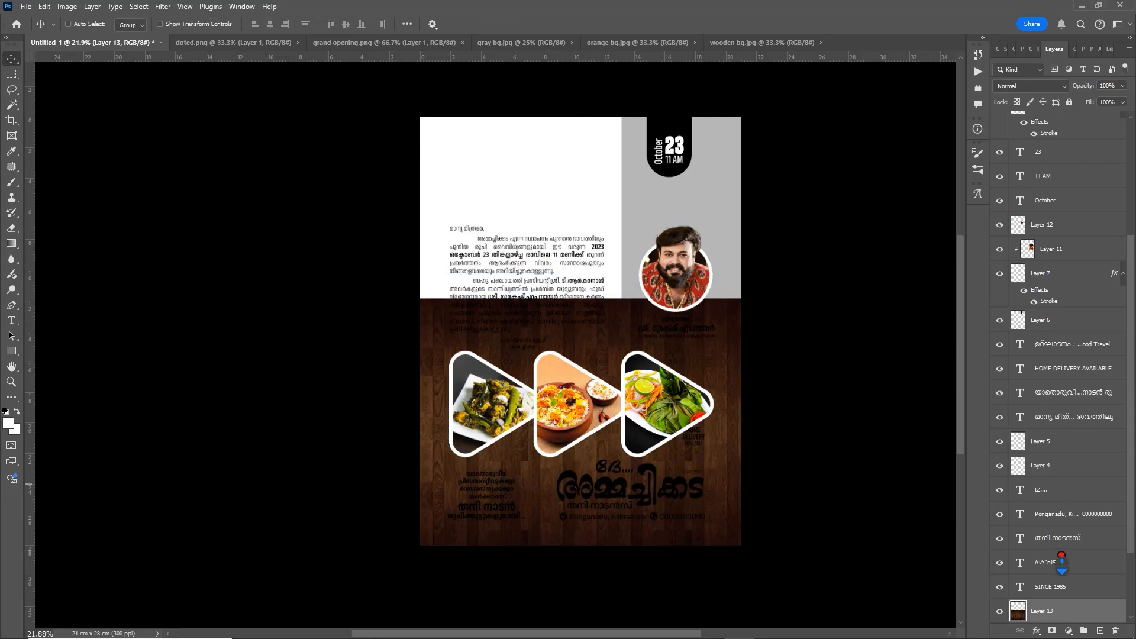
Clip the wood texture on Layer 13 to the curved bottom shape on Layer 1 with a clipping mask
scroll(1062, 559, "down", 3)
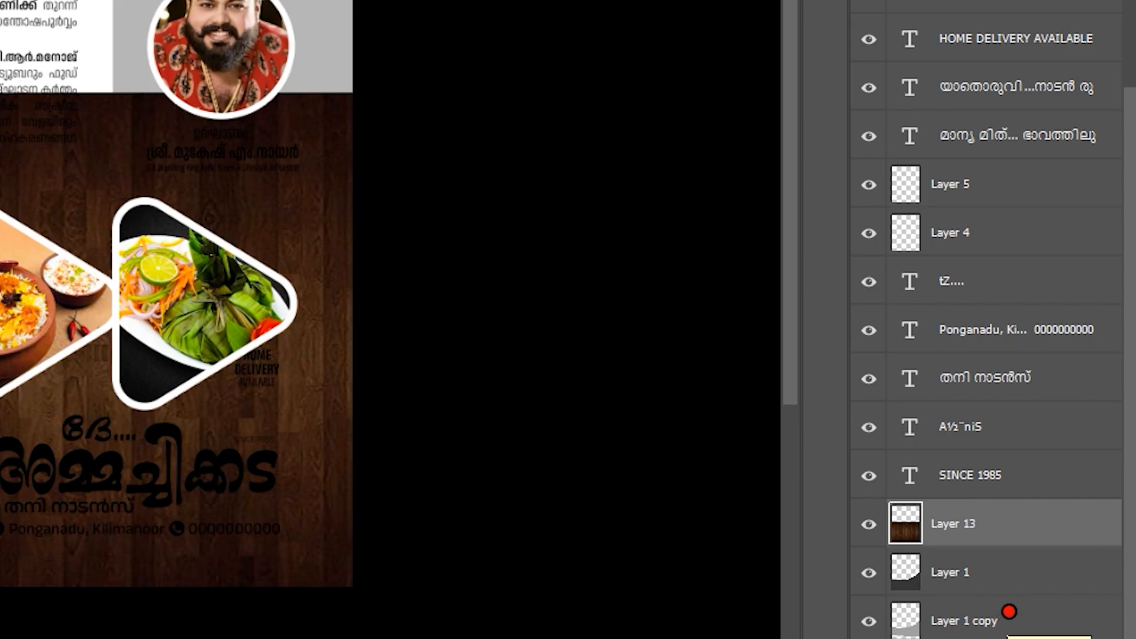
right_click(1003, 524)
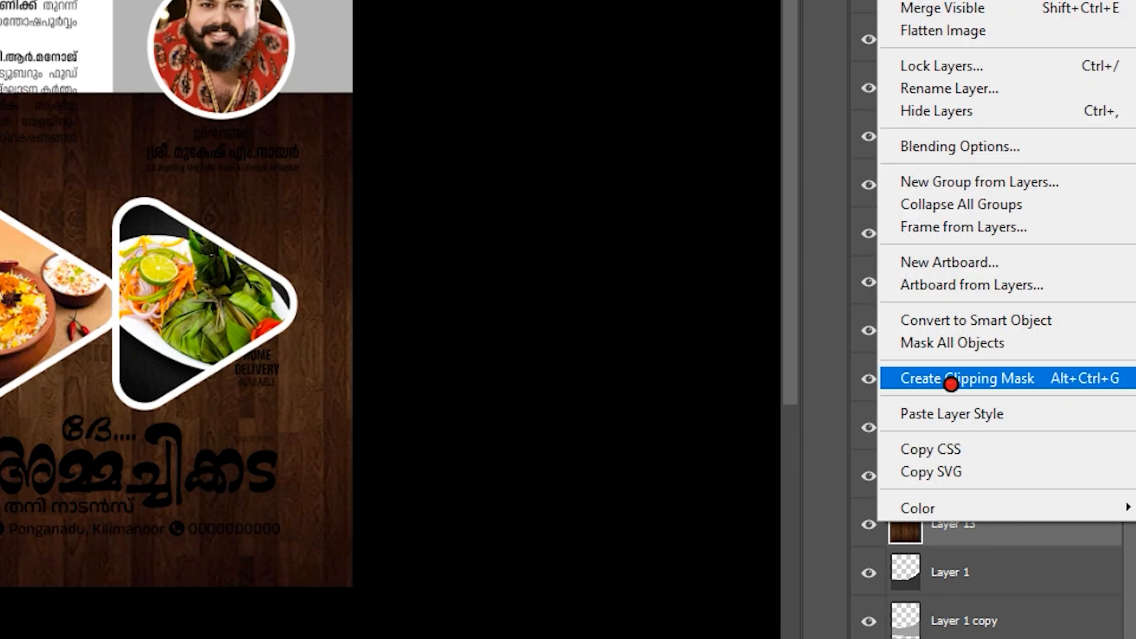
left_click(1046, 378)
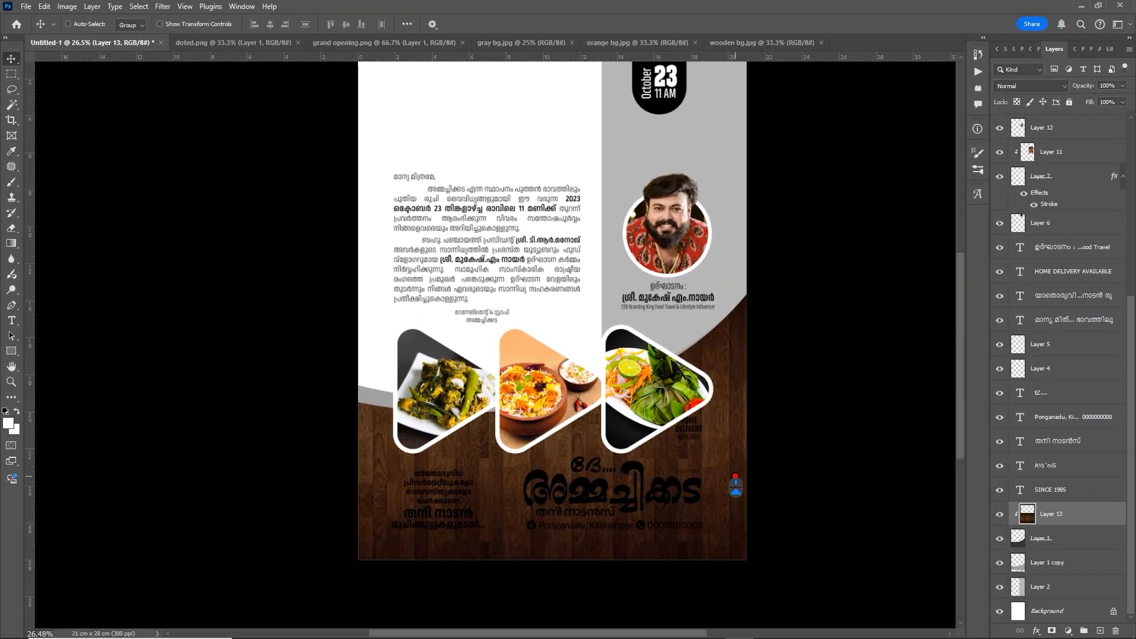
scroll(735, 484, "down", 2)
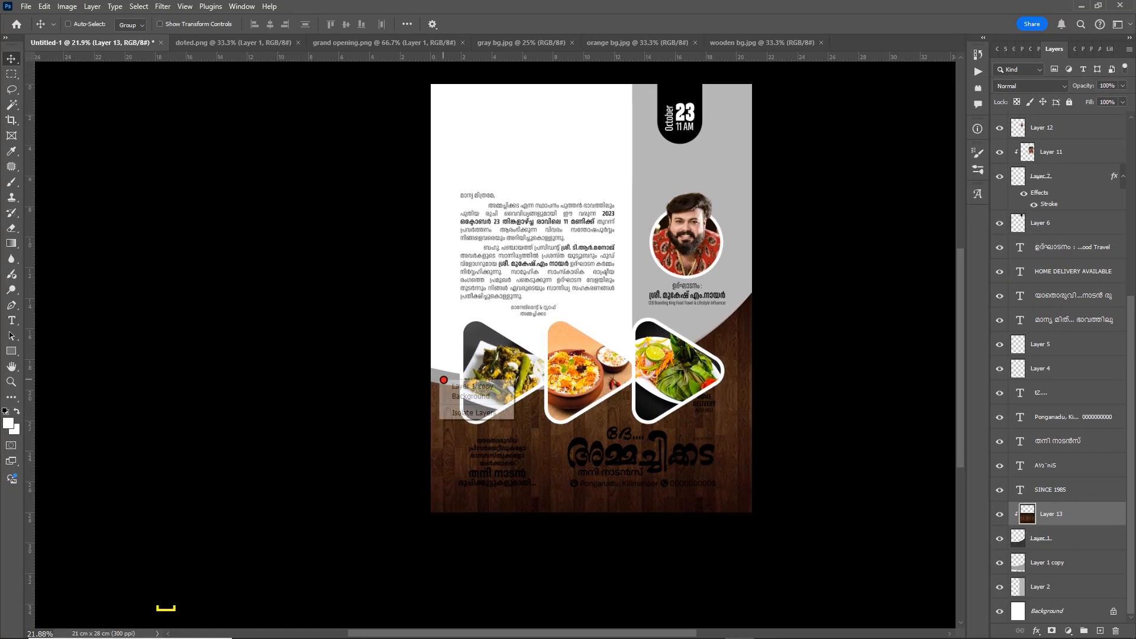
Fill the gray curved strip on Layer 1 copy with golden yellow #ffc20e (C 0, M 25, Y 100, K 0)
key("ctrl+z")
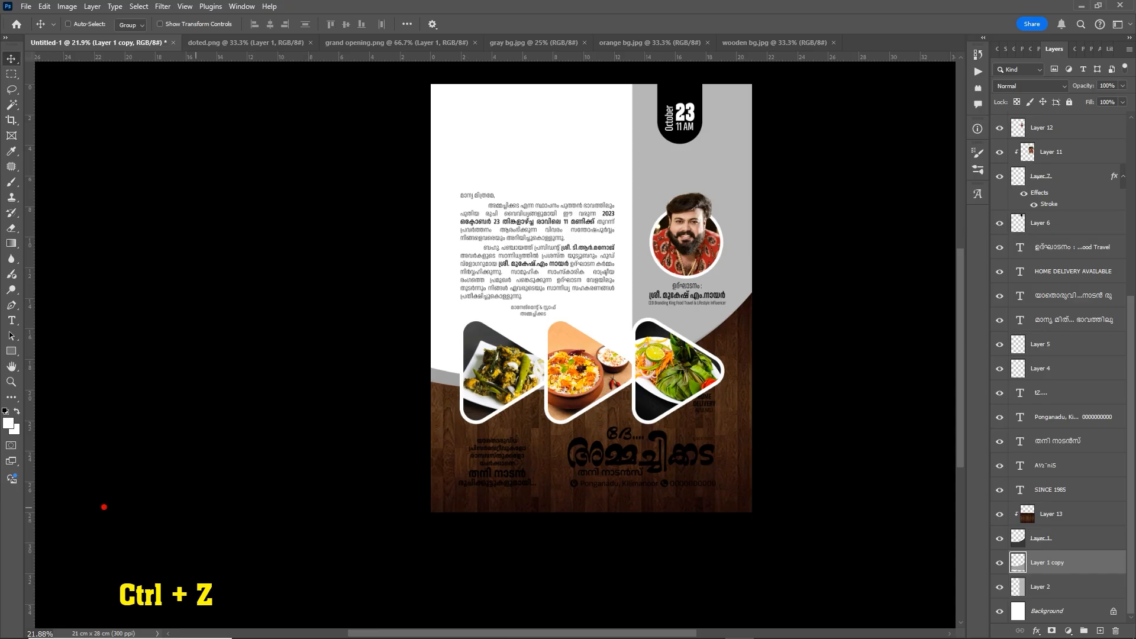
left_click(10, 423)
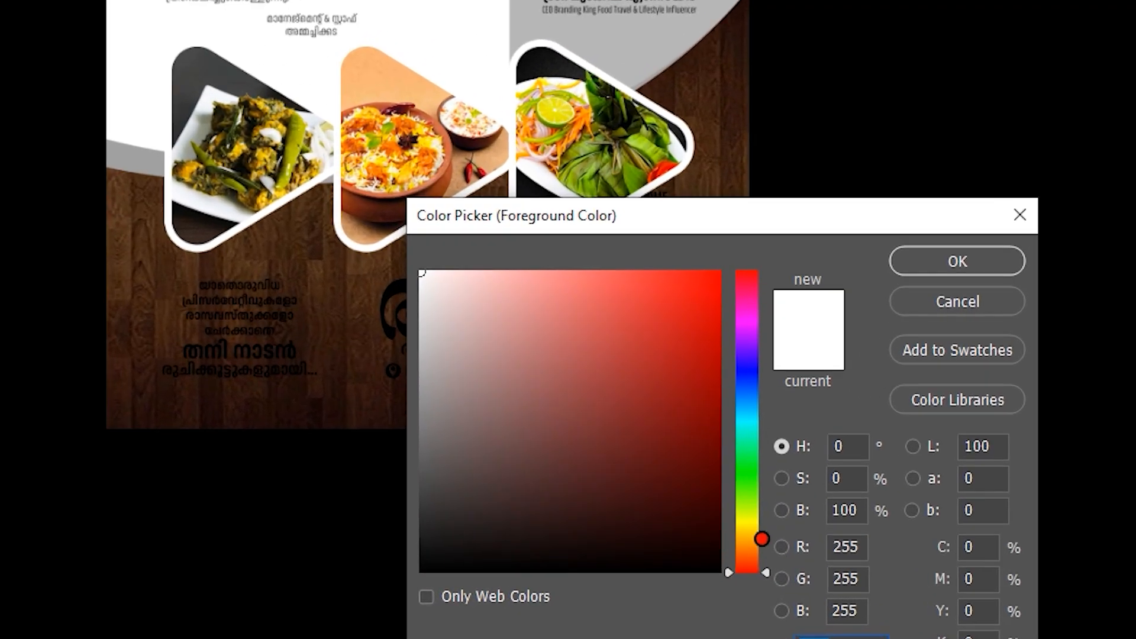
left_click(750, 561)
left_click(718, 273)
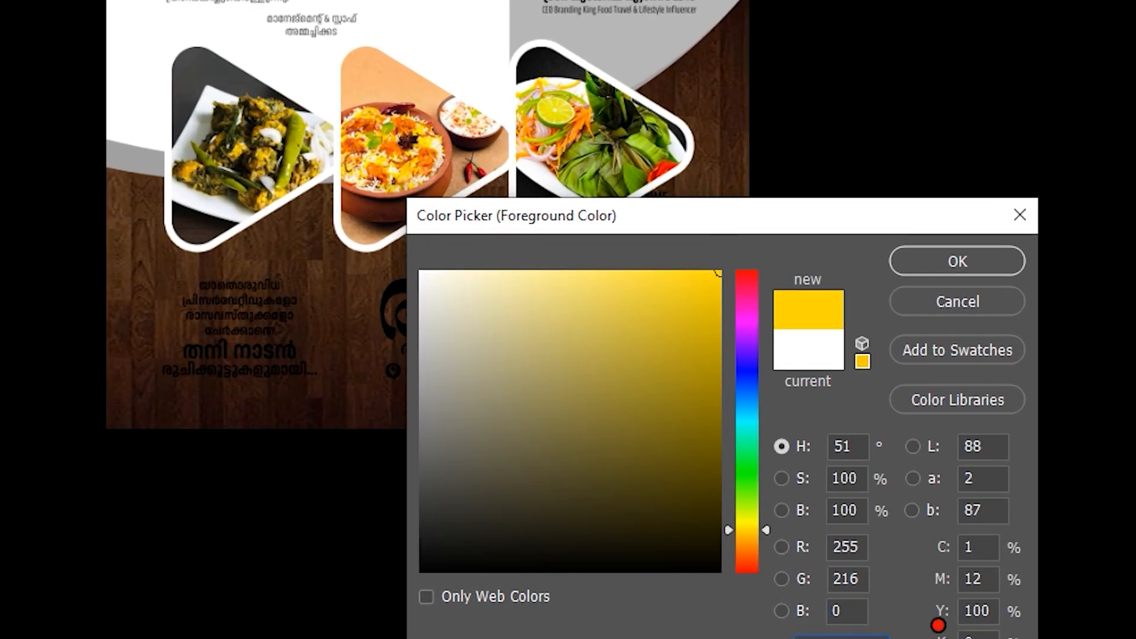
left_click(984, 581)
scroll(987, 579, "up", 5)
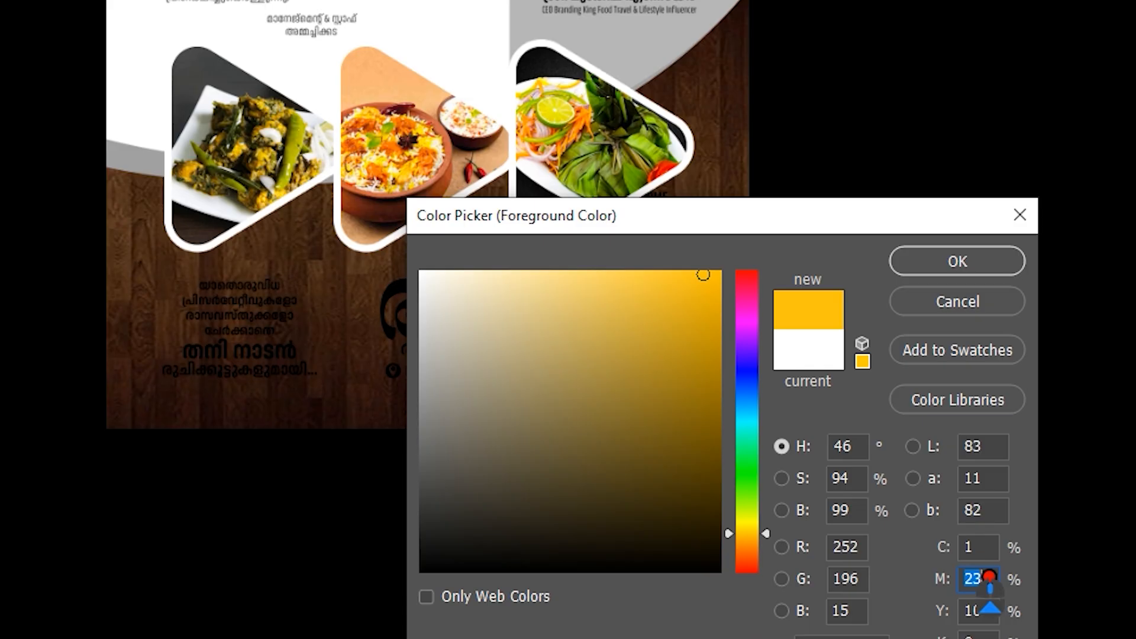
scroll(990, 576, "up", 2)
left_click(985, 549)
scroll(987, 549, "down", 1)
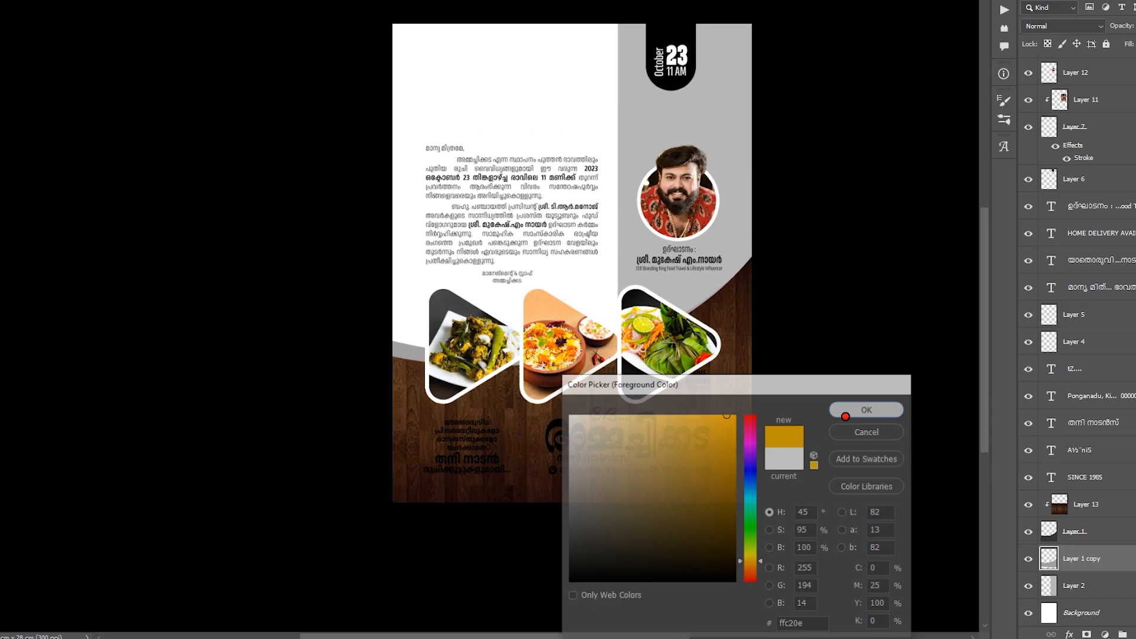
left_click(940, 291)
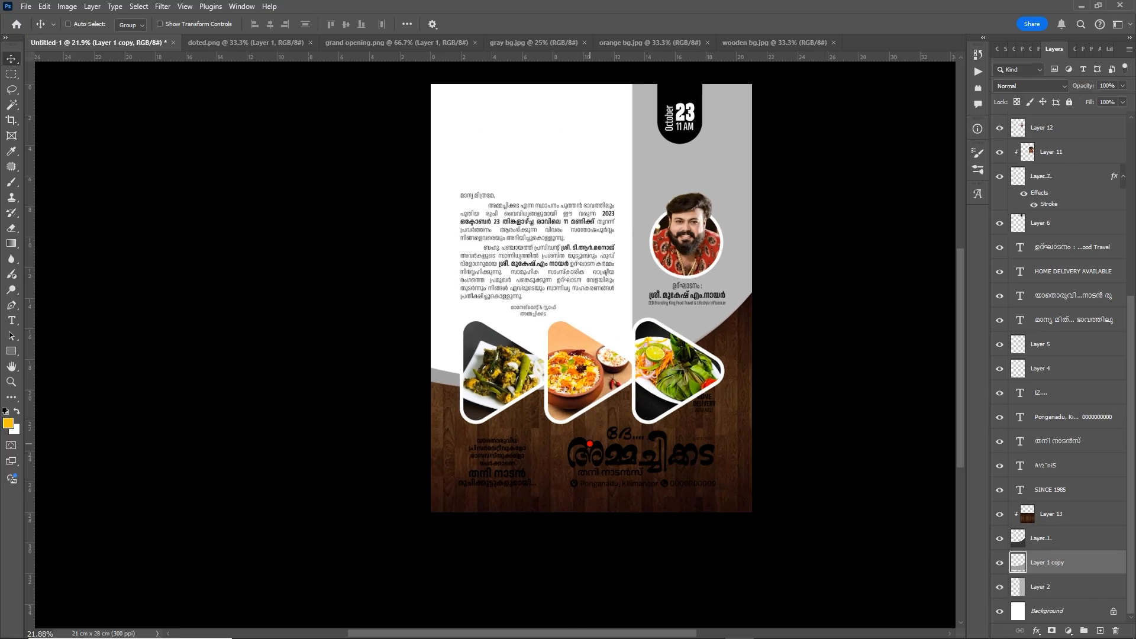
key("shift+alt+Delete")
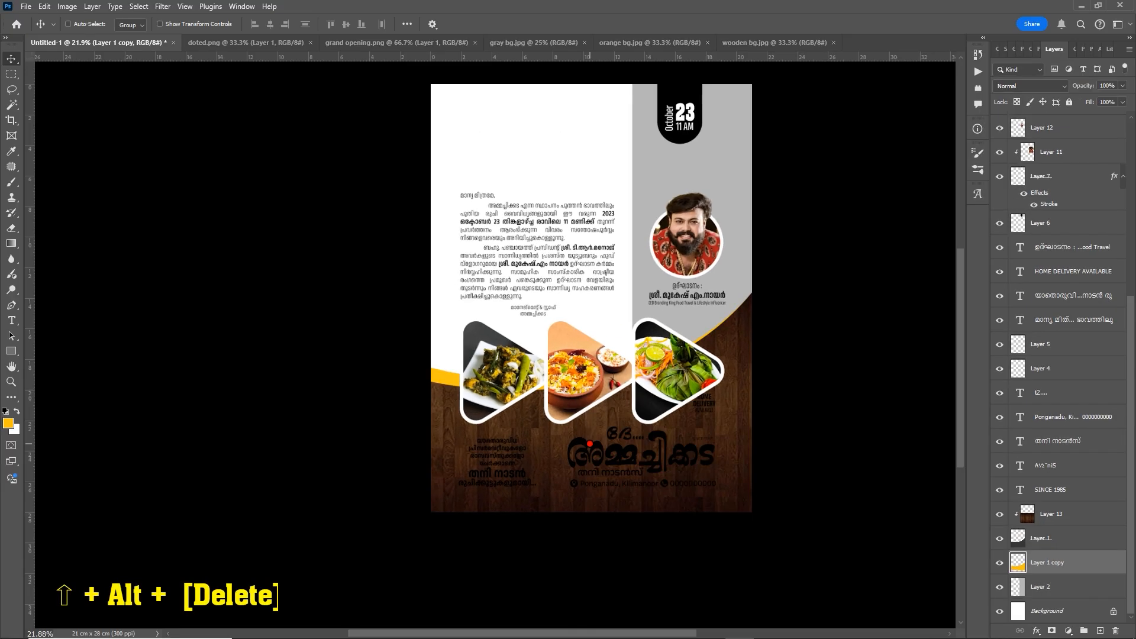
Copy the whole gray bg.jpg image and paste it directly above the Background layer in the invitation
key("space")
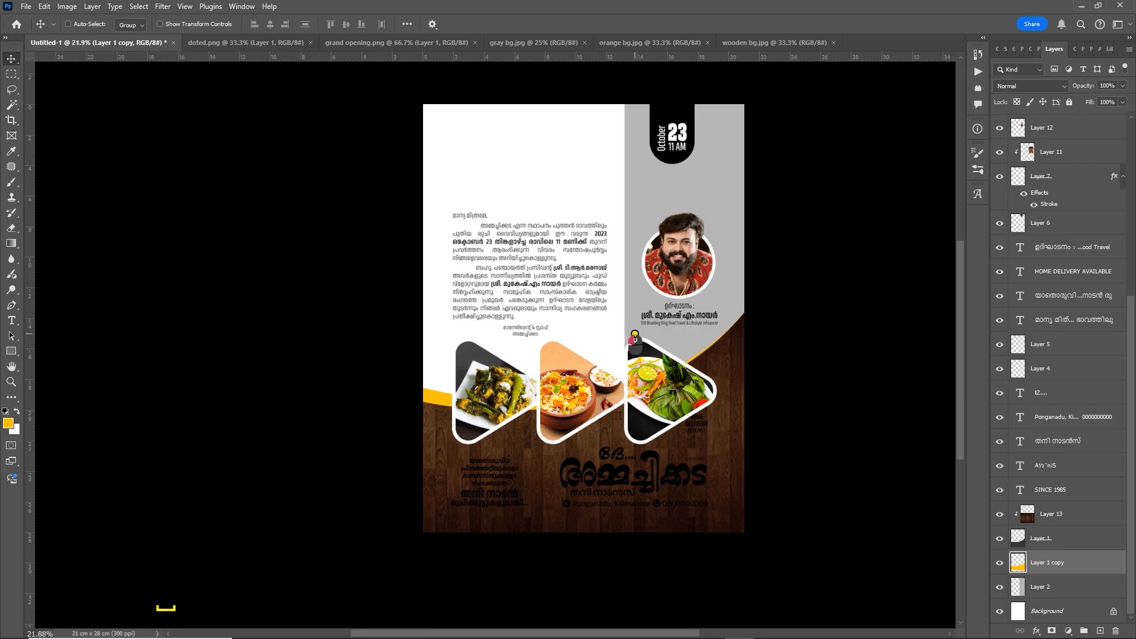
left_click_drag(643, 311, 636, 331)
right_click(574, 173)
left_click(598, 192)
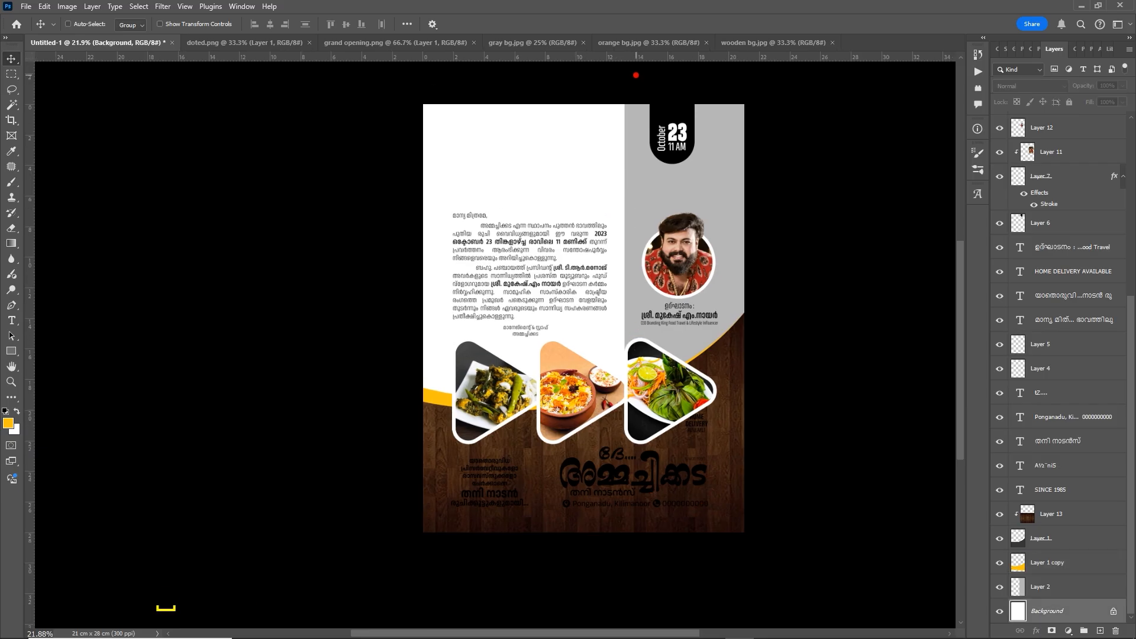
left_click(550, 42)
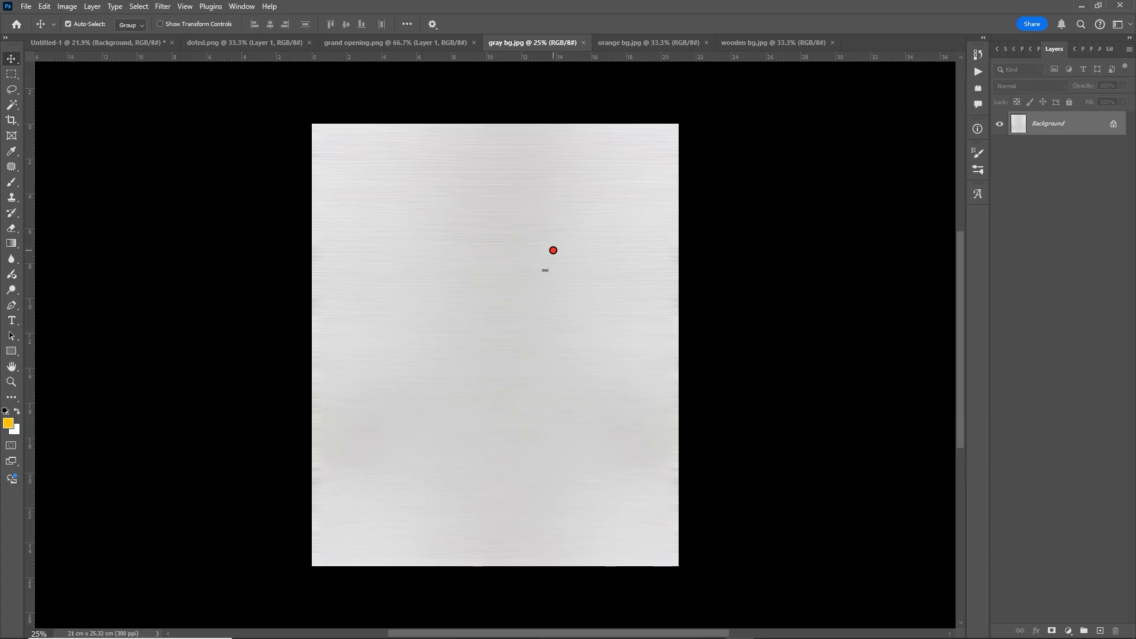
key("ctrl+a")
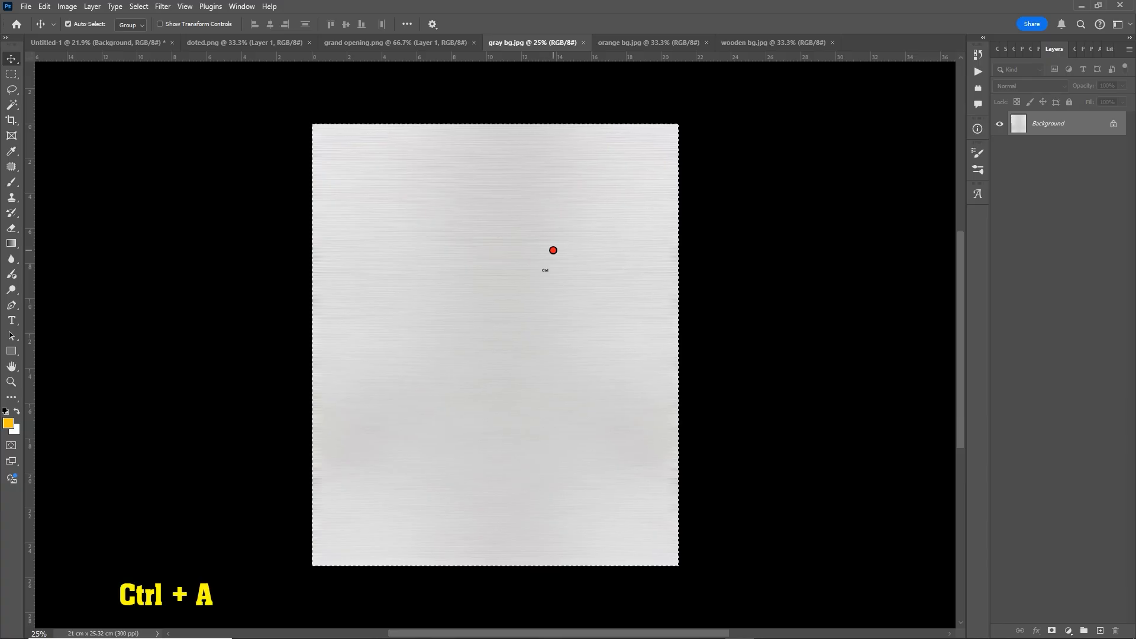
key("ctrl+c")
key("ctrl+Tab")
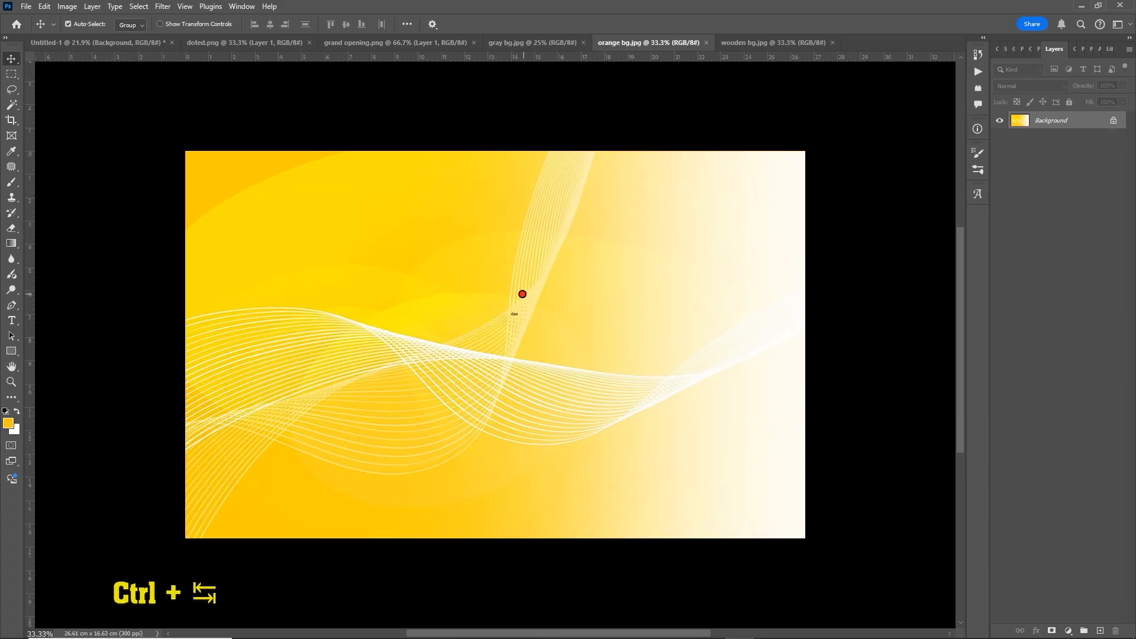
key("ctrl+Tab")
key("ctrl+Tab")
right_click(519, 155)
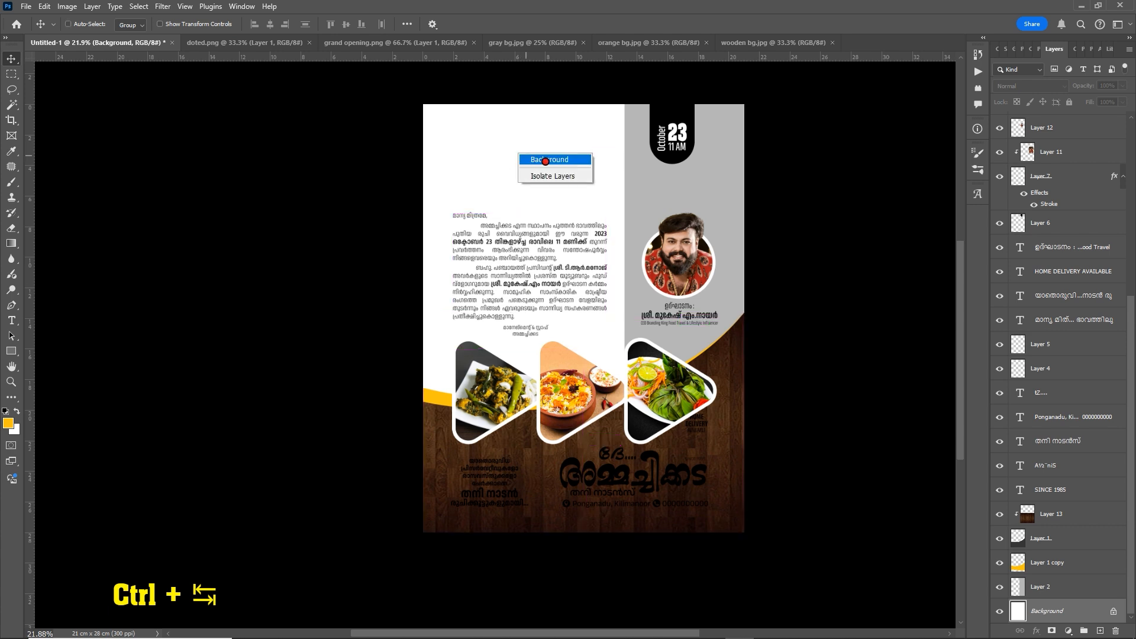
left_click(558, 161)
key("ctrl+v")
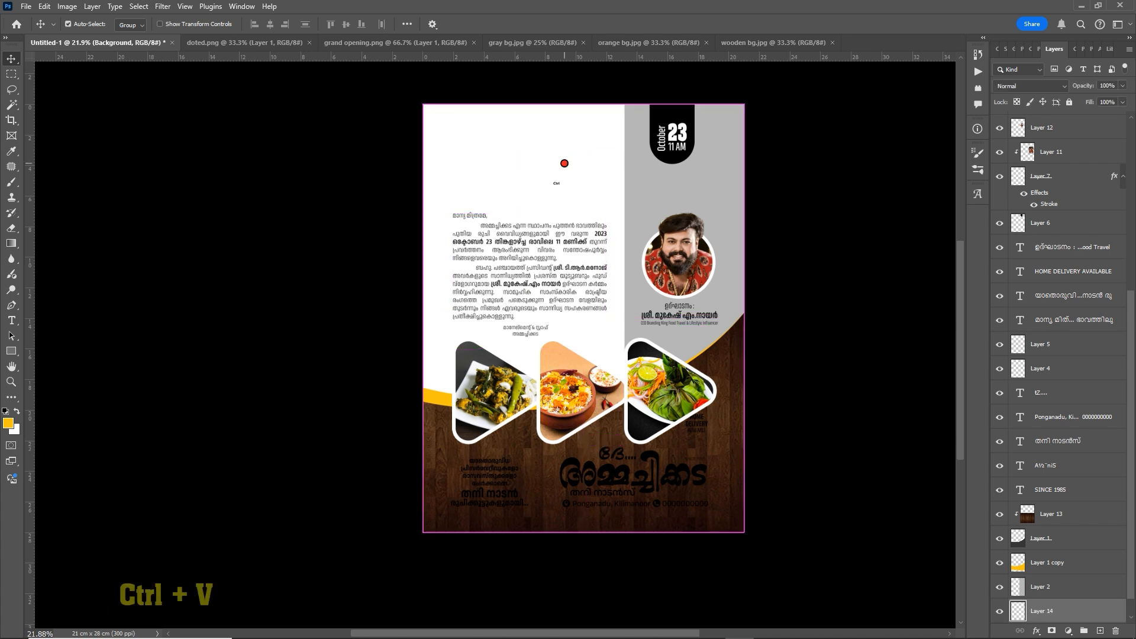
Stretch the brushed gray texture on Layer 14 to 110.60% height so it covers the page from top to bottom
key("ctrl")
key("ctrl+t")
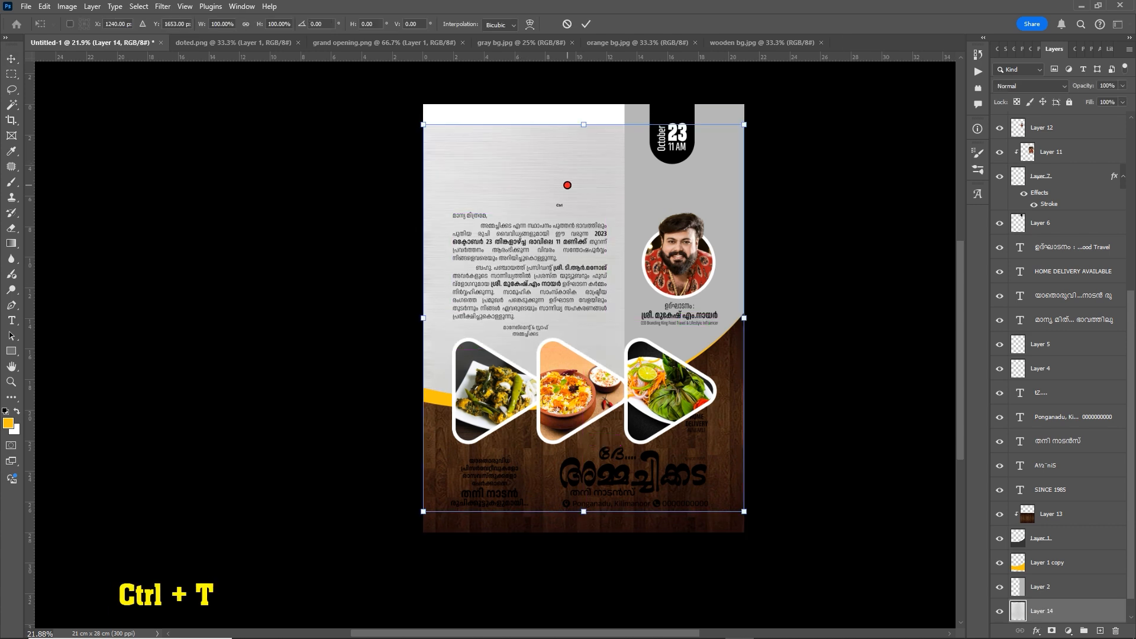
left_click_drag(584, 126, 584, 105)
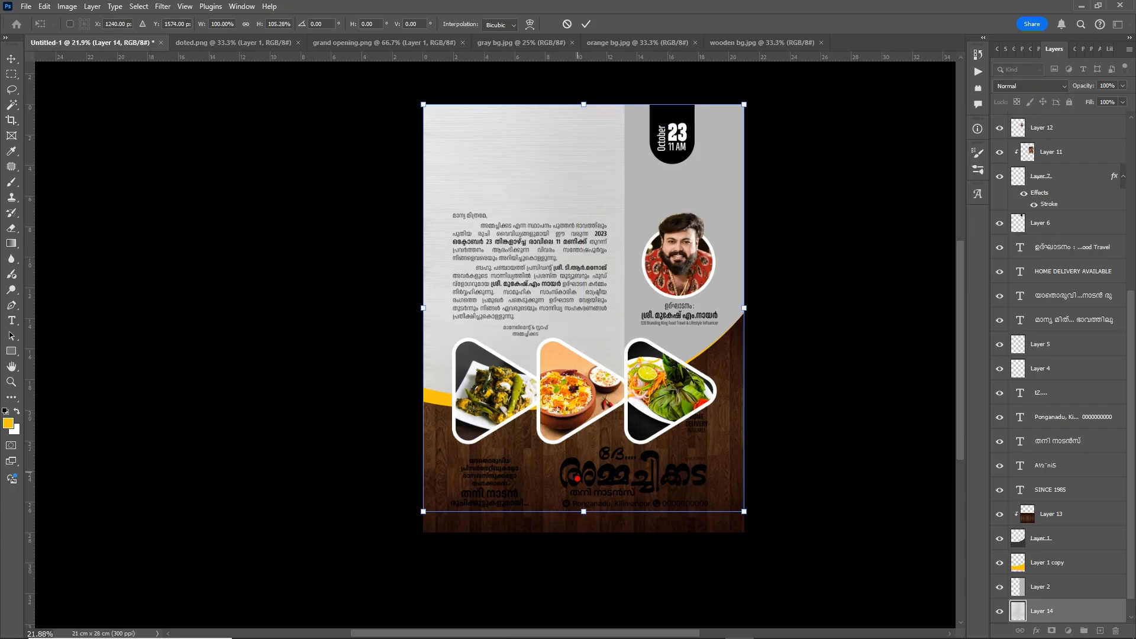
left_click_drag(583, 514, 584, 532)
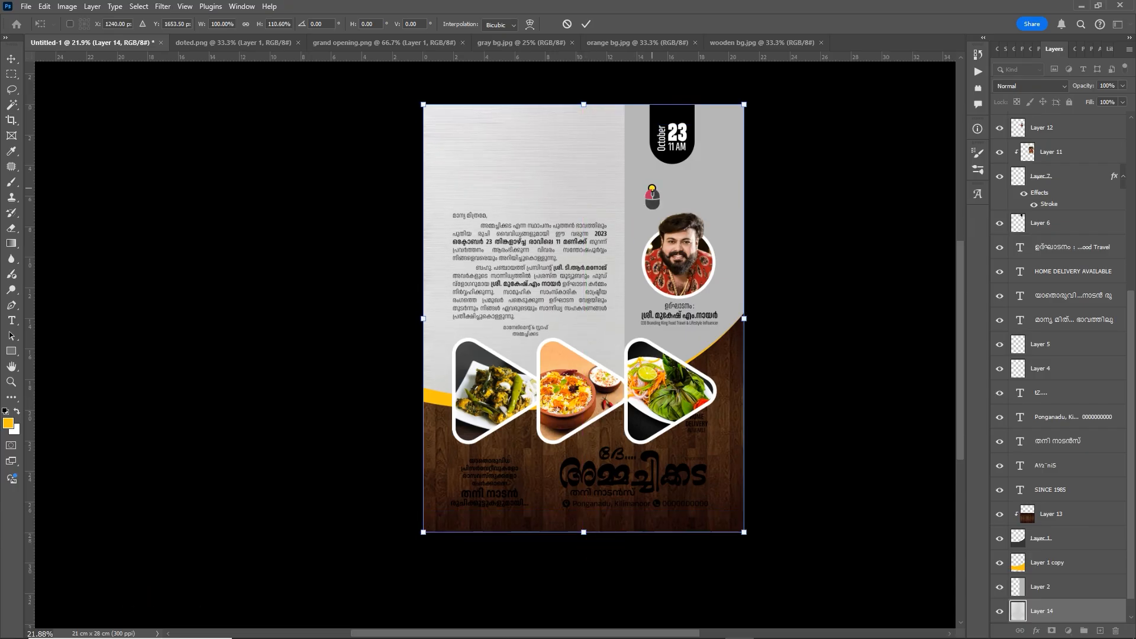
double_click(653, 188)
Select the gray panel behind the portrait on Layer 2, try moving it, and undo the move
right_click(725, 138)
left_click(733, 143)
left_click_drag(724, 131, 648, 164)
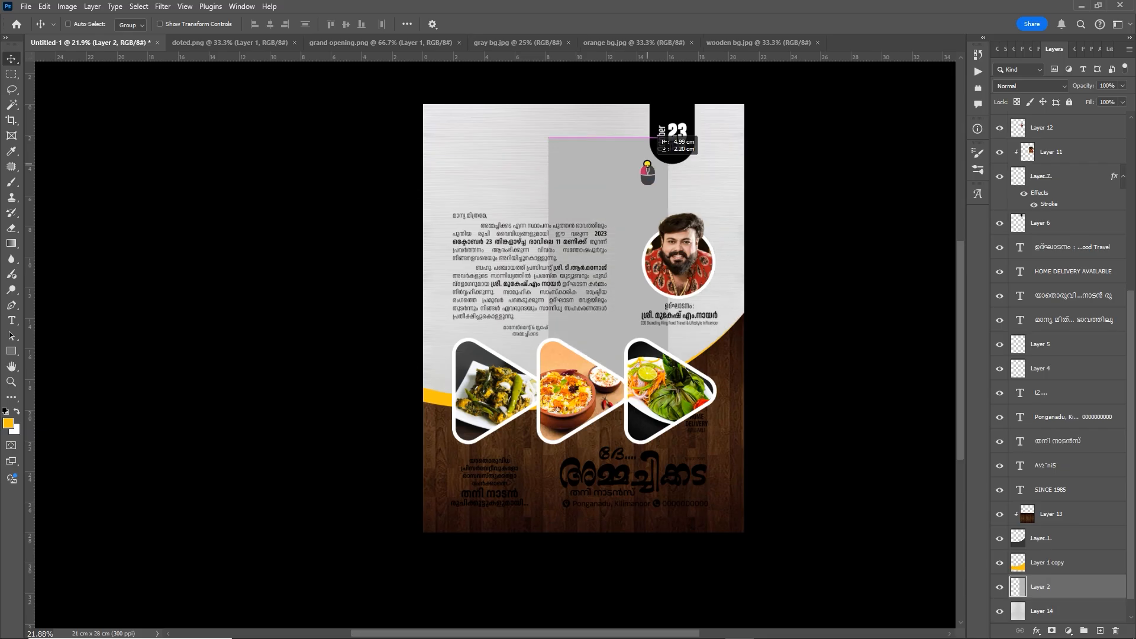
key("ctrl+z")
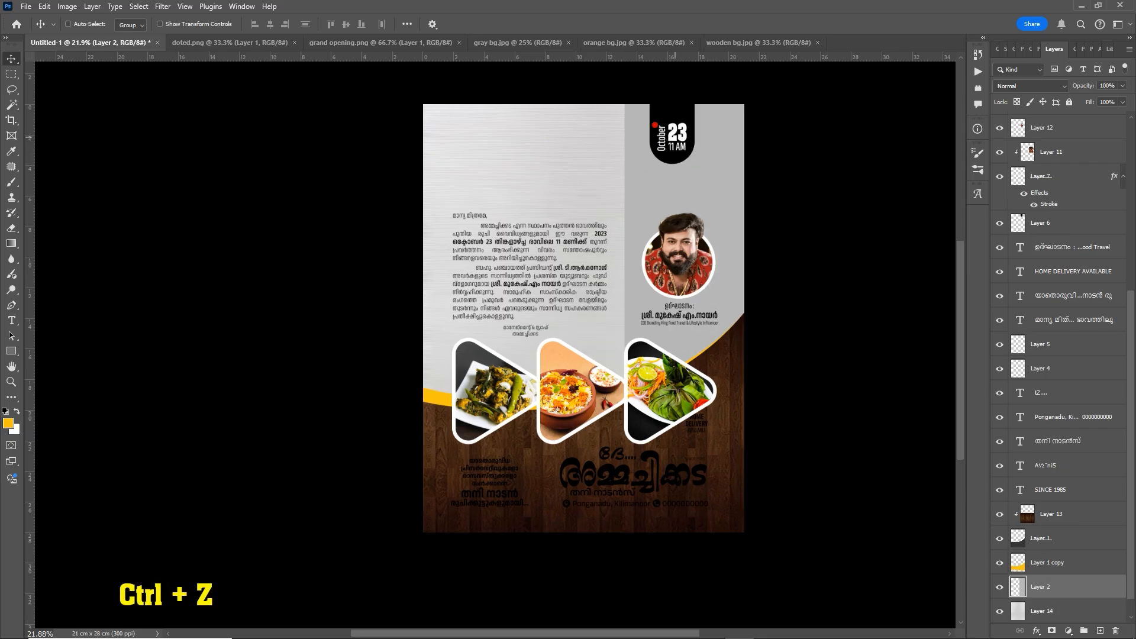
Copy the whole orange bg.jpg image and paste it directly above Layer 2 in the invitation
left_click(621, 43)
key("ctrl+a")
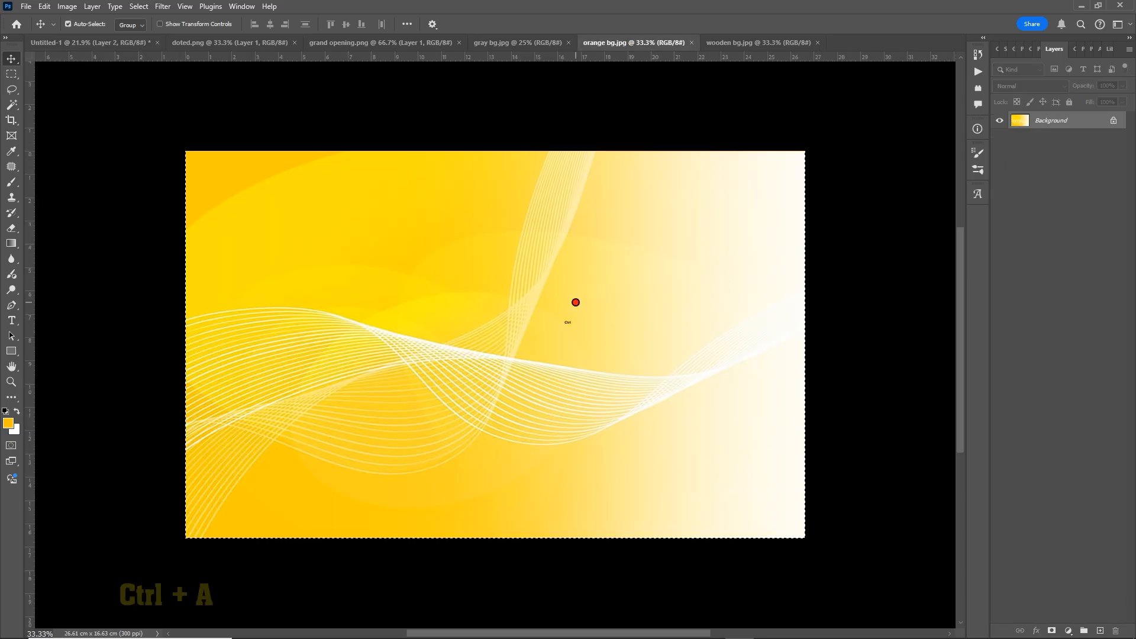
key("ctrl+c")
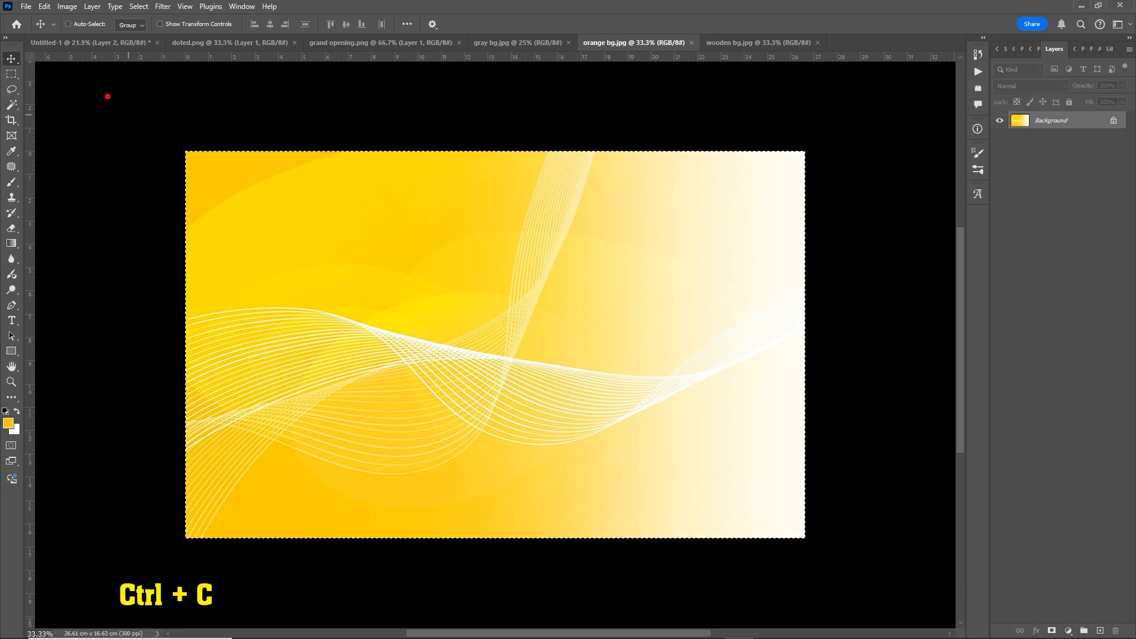
left_click(89, 43)
right_click(679, 189)
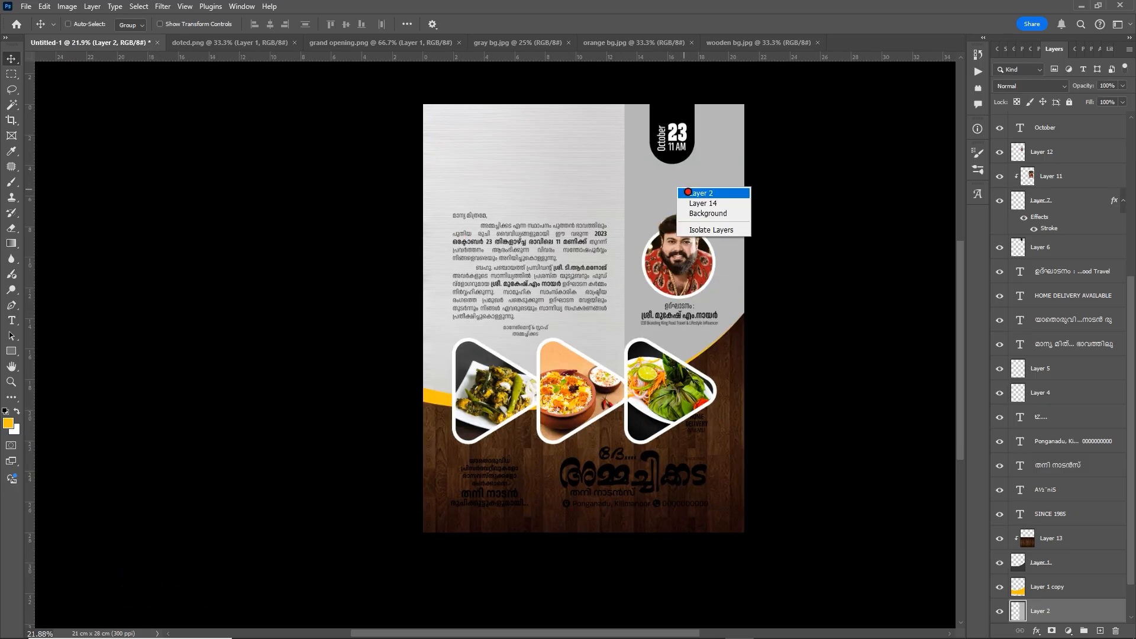
left_click(695, 194)
right_click(679, 186)
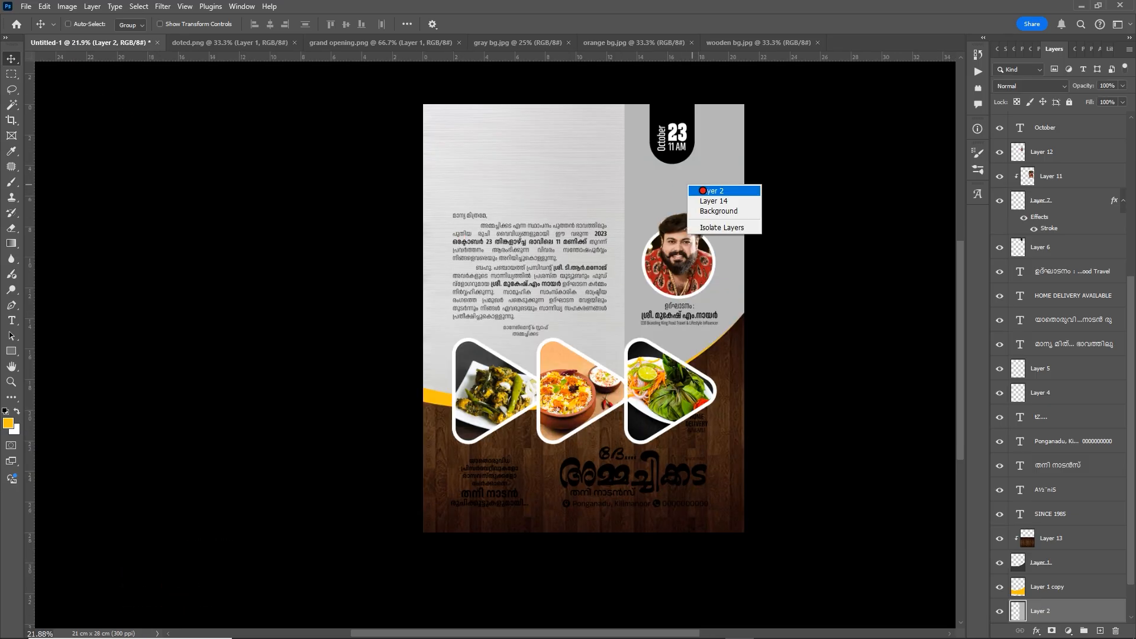
left_click(724, 191)
key("ctrl")
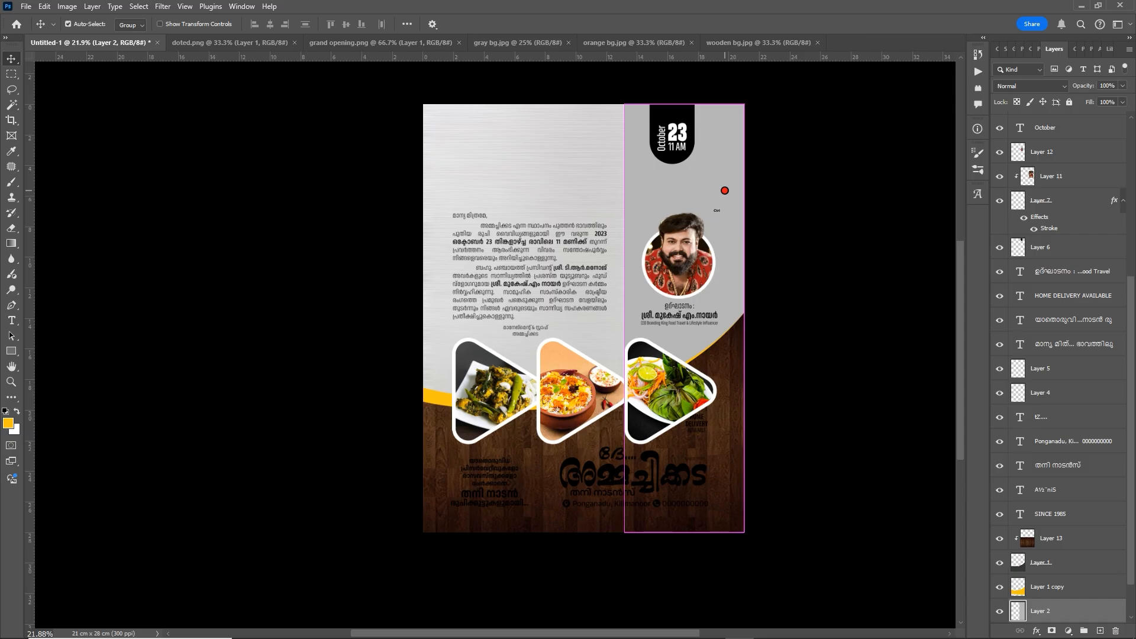
key("ctrl+v")
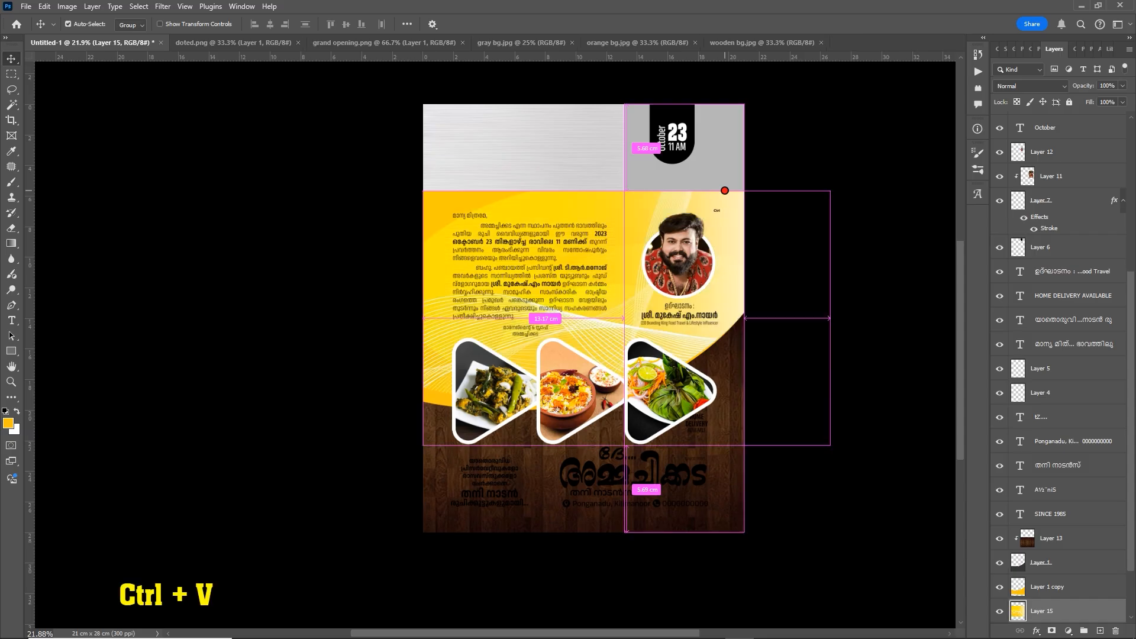
Rotate the orange wave texture 90° counter clockwise and then 180°, and place it over the portrait panel, aligned with the page's top edge
key("ctrl+t")
right_click(641, 296)
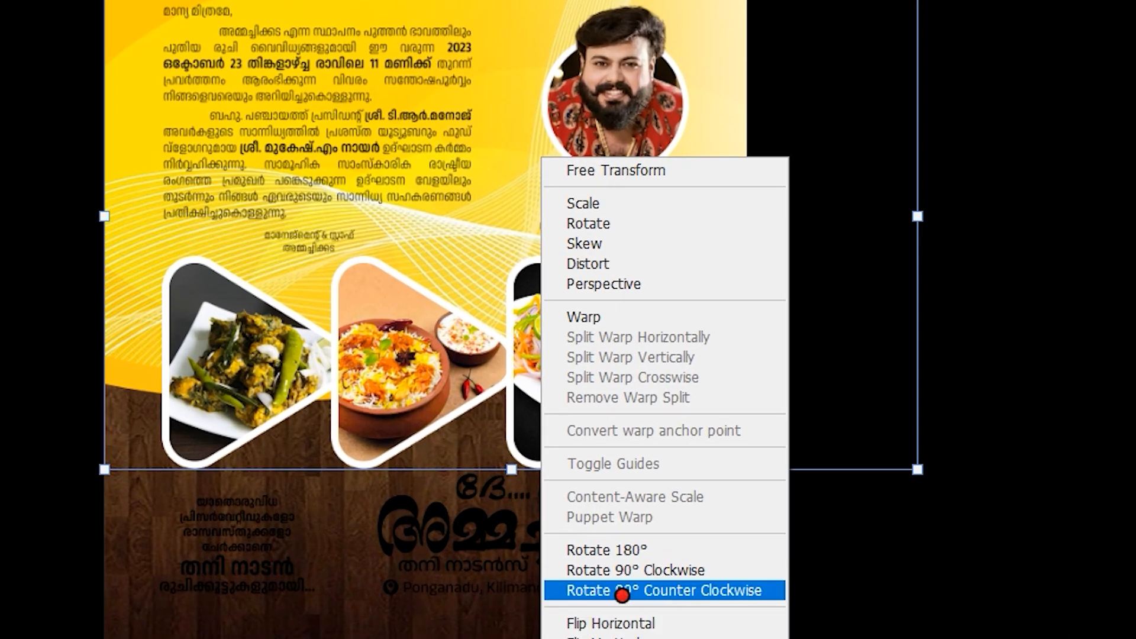
left_click(698, 595)
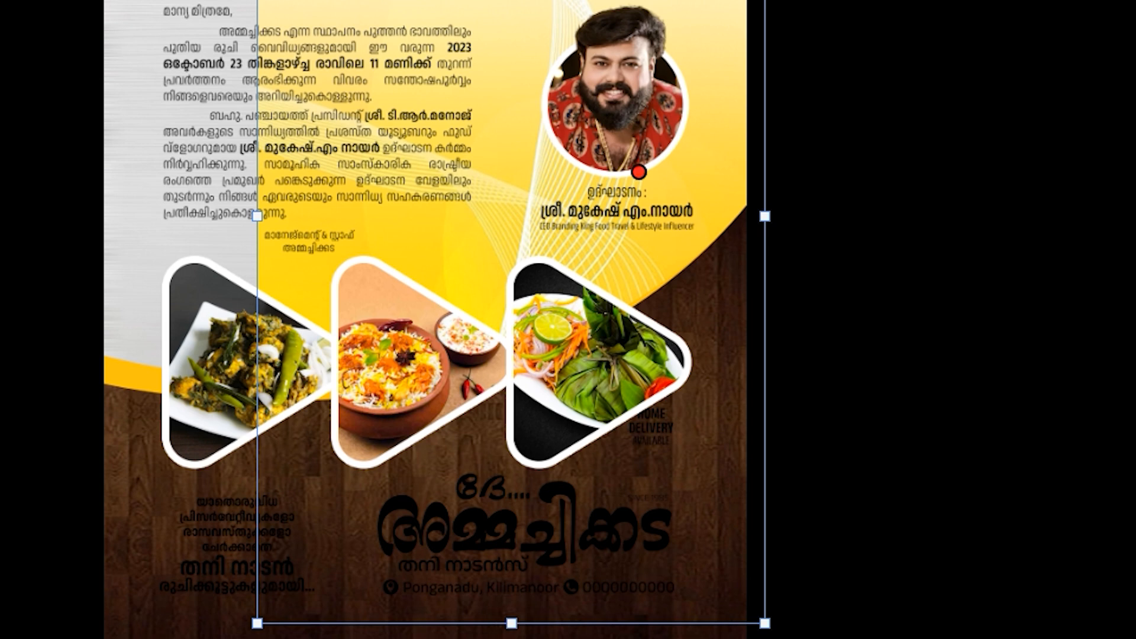
right_click(580, 1)
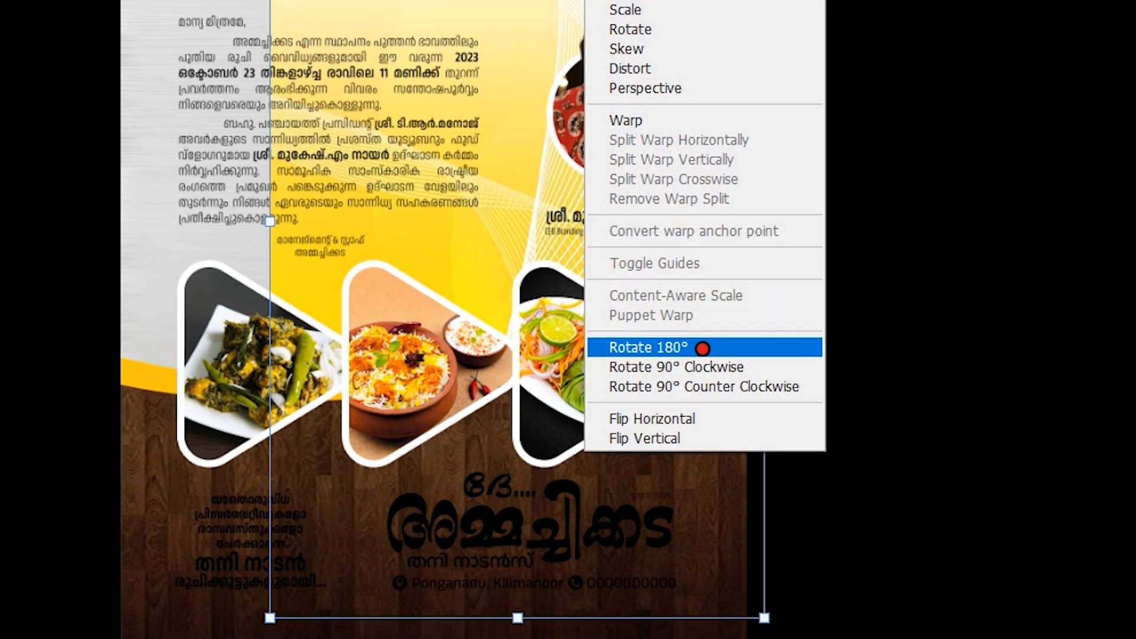
left_click(687, 346)
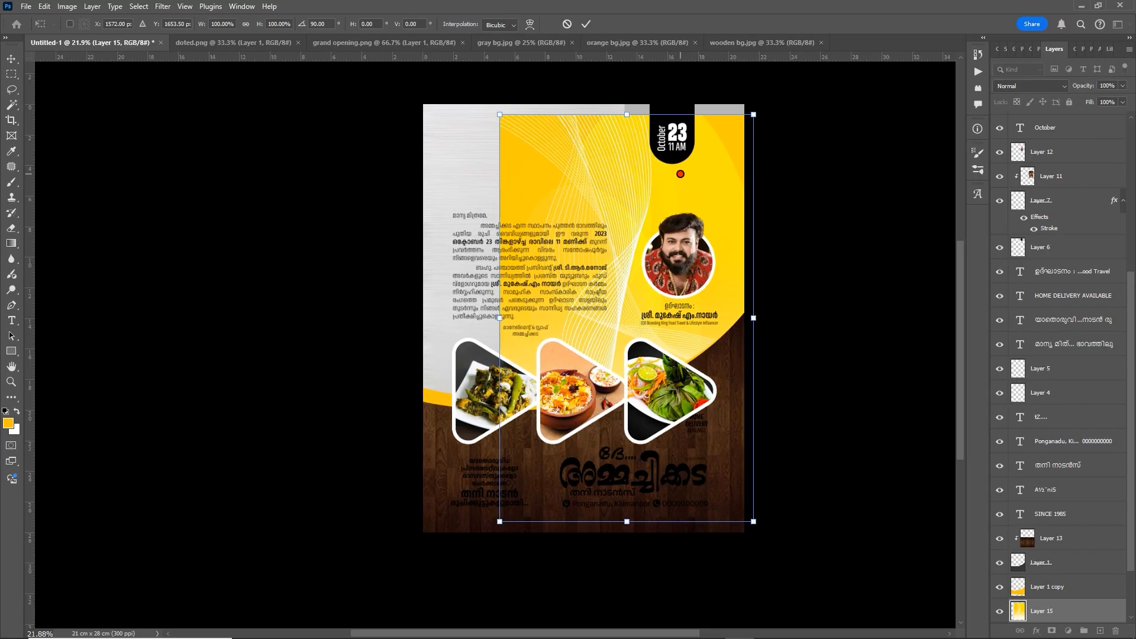
left_click_drag(681, 174, 768, 177)
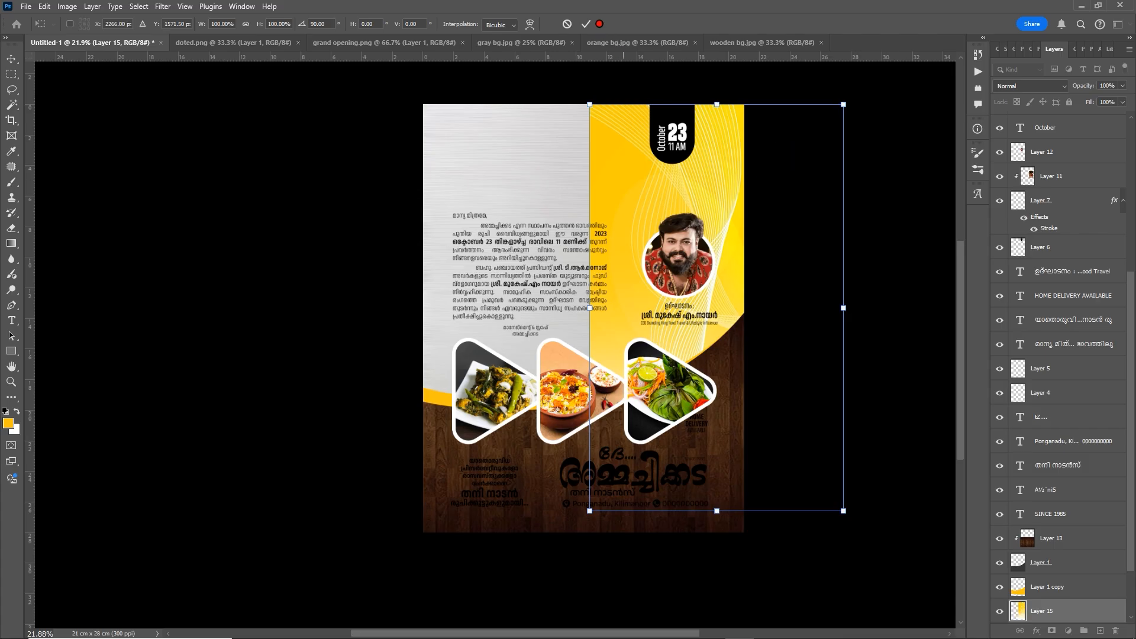
left_click(586, 24)
Clip the orange texture on Layer 15 to the gray panel on Layer 2 and shift it up so its pale fade reaches the portrait
scroll(1039, 554, "down", 2)
right_click(1059, 543)
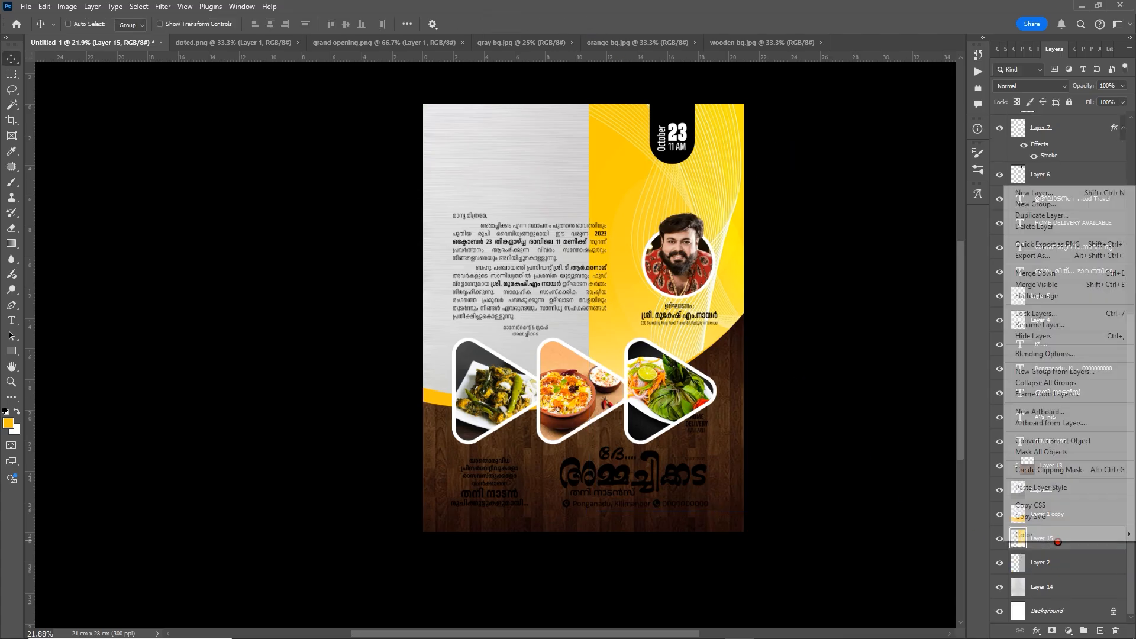
left_click(1077, 470)
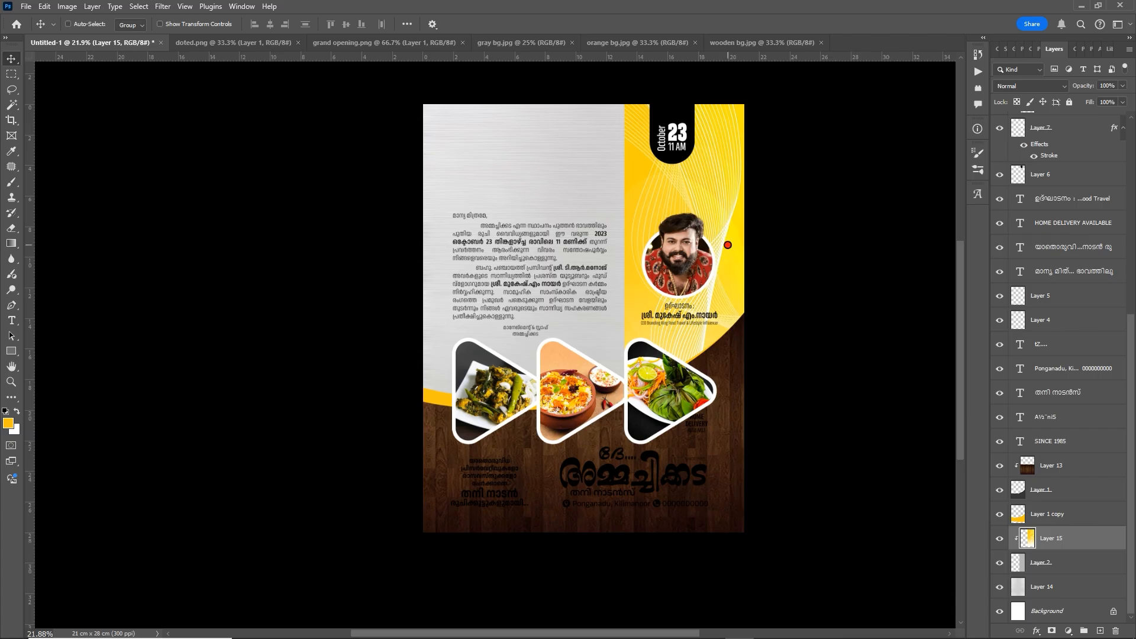
scroll(723, 360, "up", 2)
left_click_drag(722, 273, 725, 136)
scroll(722, 157, "down", 5)
left_click_drag(728, 203, 732, 187)
Close the gray bg.jpg, orange bg.jpg and wooden bg.jpg documents
scroll(683, 278, "up", 3)
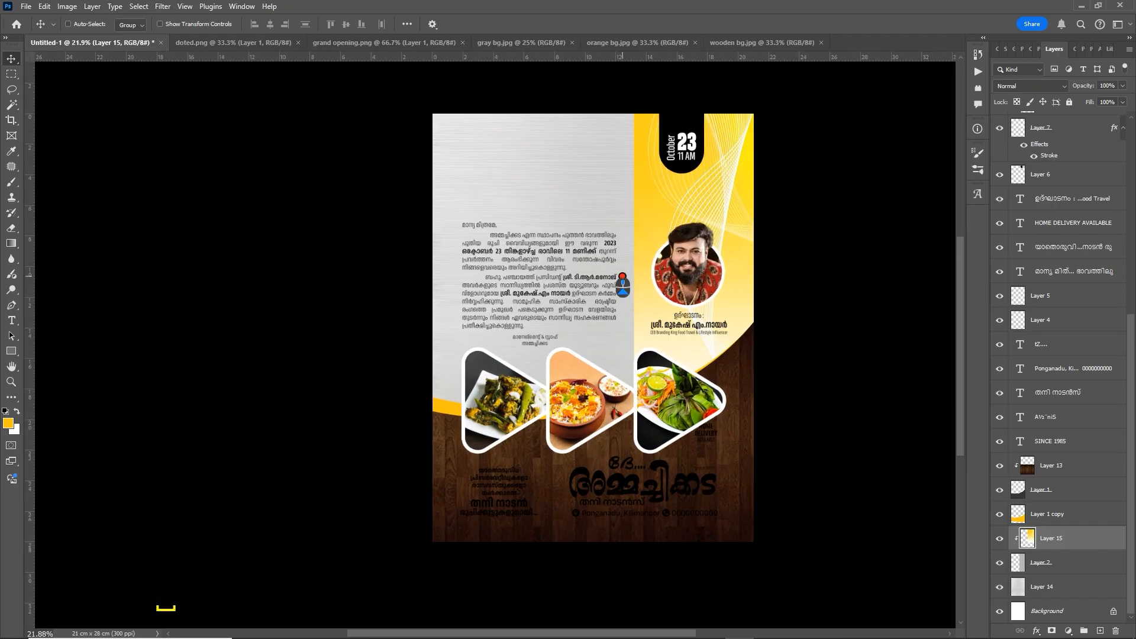
scroll(623, 283, "up", 2)
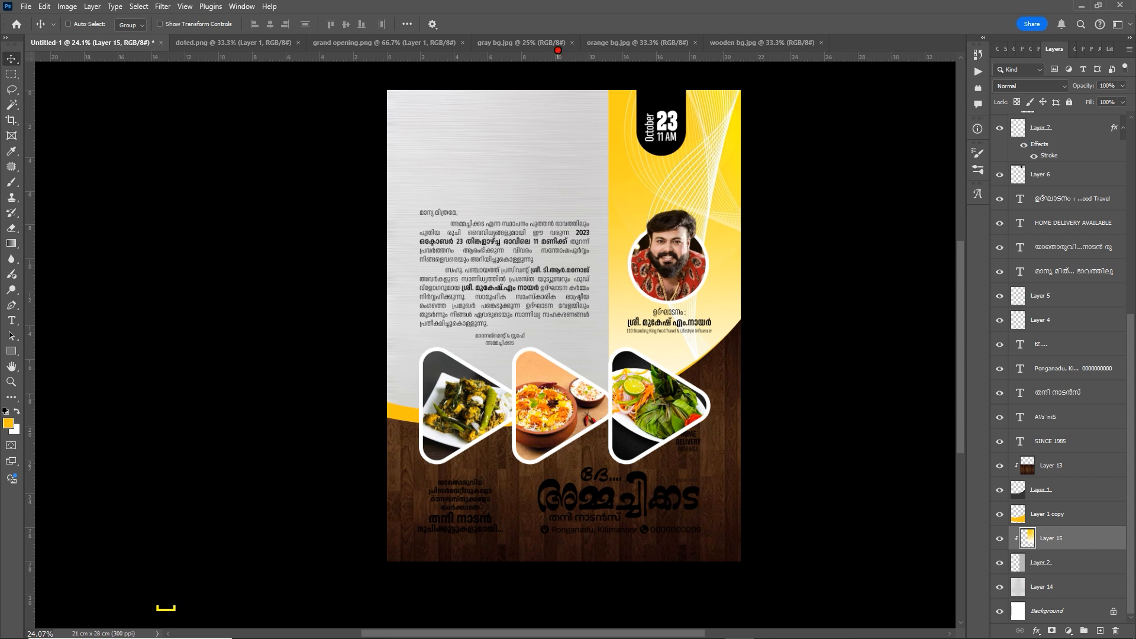
left_click(573, 42)
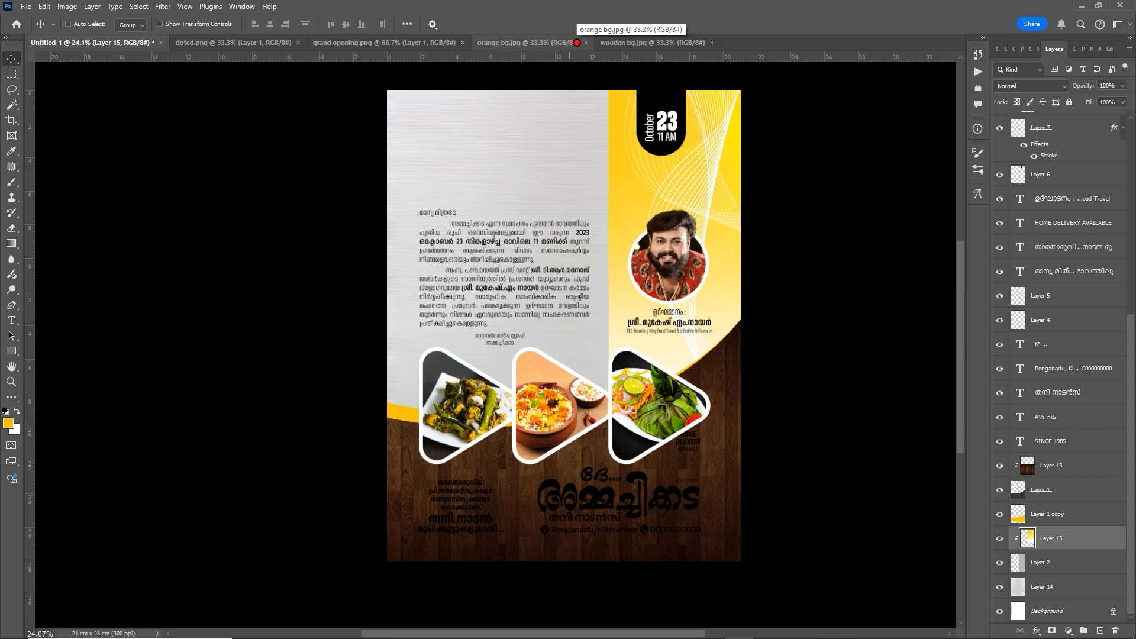
left_click(583, 42)
left_click(588, 44)
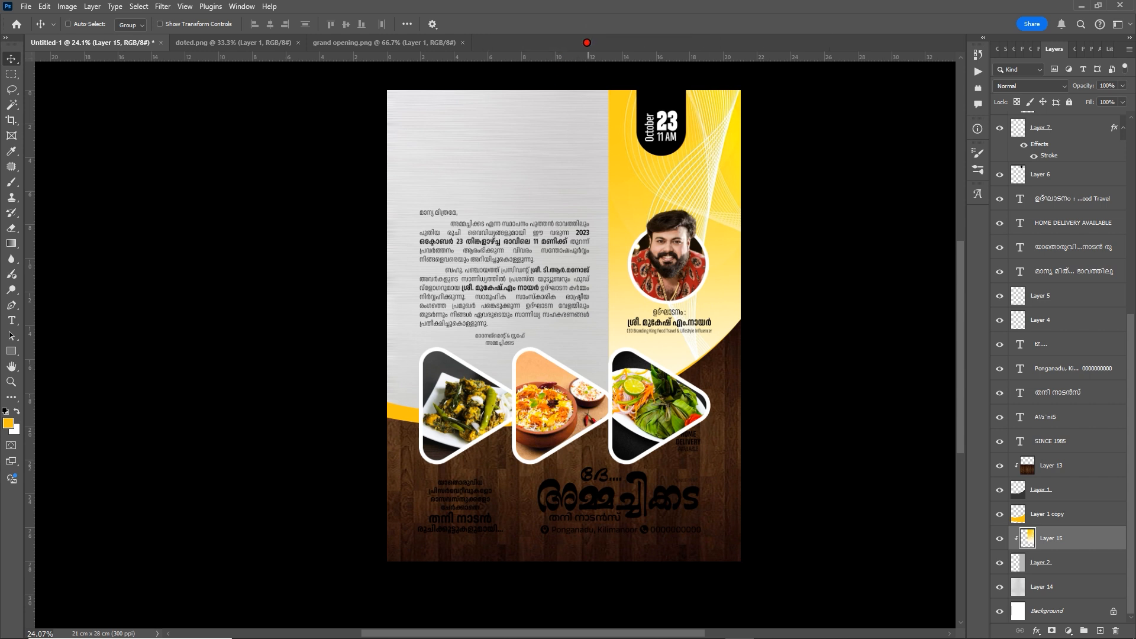
Bring the Grand Opening Ceremony artwork from grand opening.png into the invitation, scale it to 46.81% and place it beside the date badge
left_click(401, 43)
left_click_drag(544, 354, 592, 172)
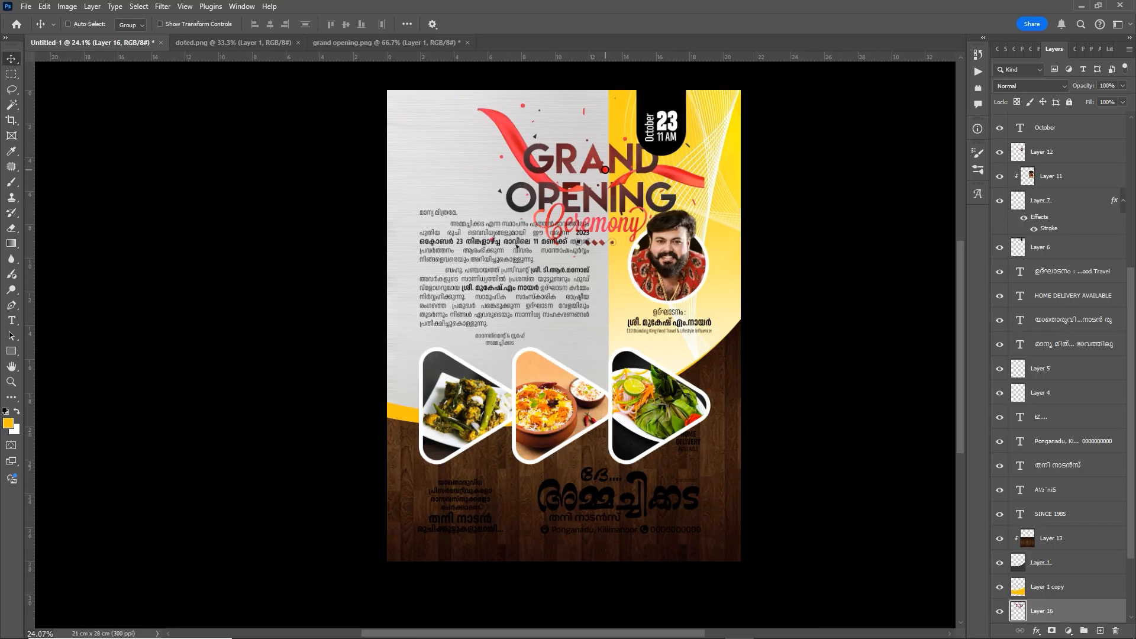
key("ctrl+t")
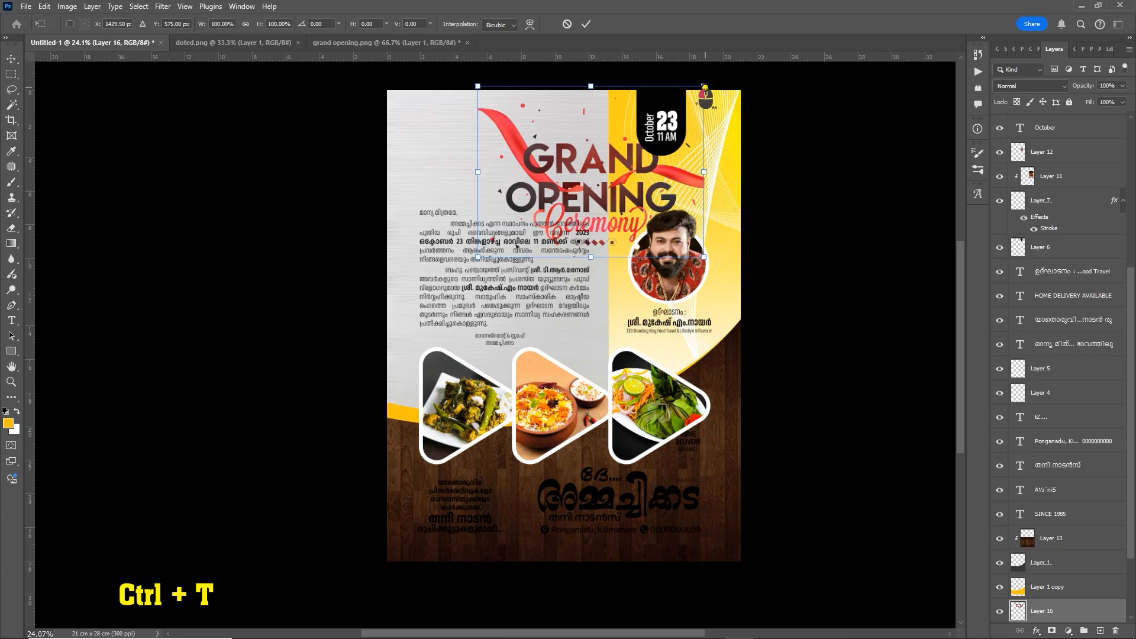
left_click_drag(704, 89, 640, 125)
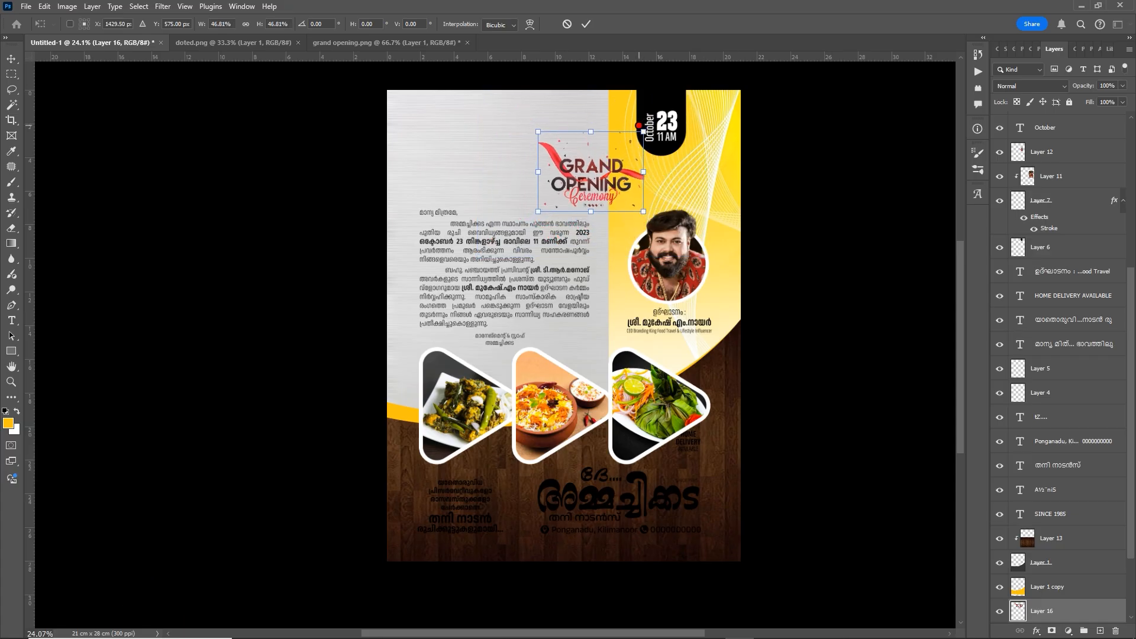
left_click_drag(615, 193, 628, 165)
key("Return")
Select the badge shape on Layer 6 with its 23, 11 AM and October texts and move them right, clear of the red ribbon
scroll(639, 167, "up", 3)
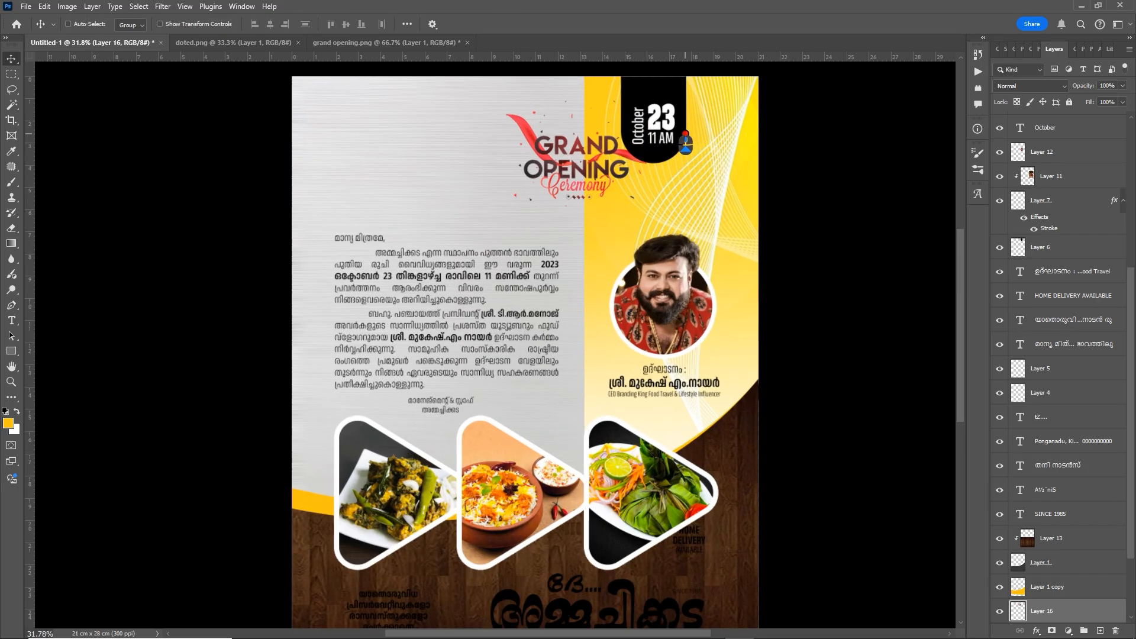
scroll(641, 230, "up", 3)
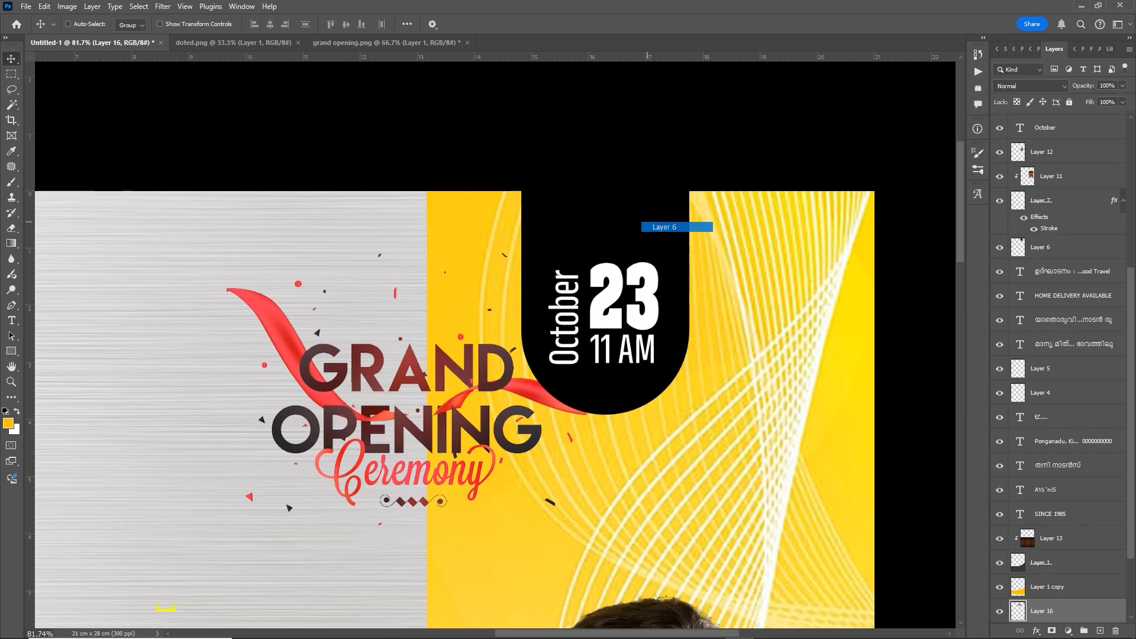
left_click(626, 227, "ctrl")
left_click(644, 297, "ctrl+shift")
left_click(641, 342, "ctrl+shift")
left_click(567, 337, "ctrl+shift")
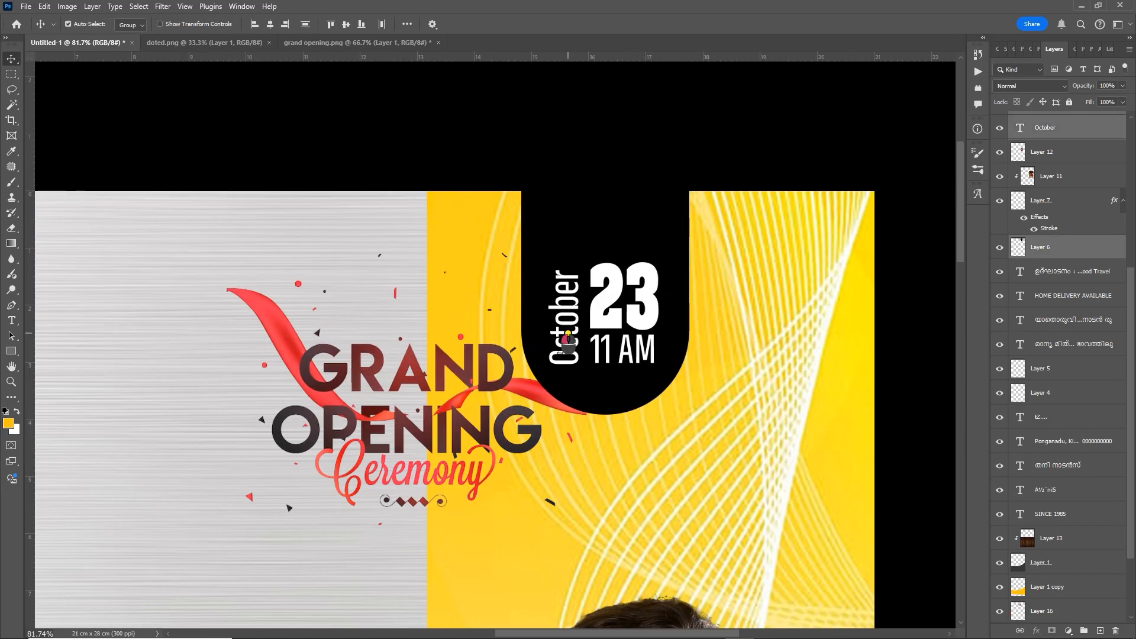
left_click_drag(568, 338, 644, 341)
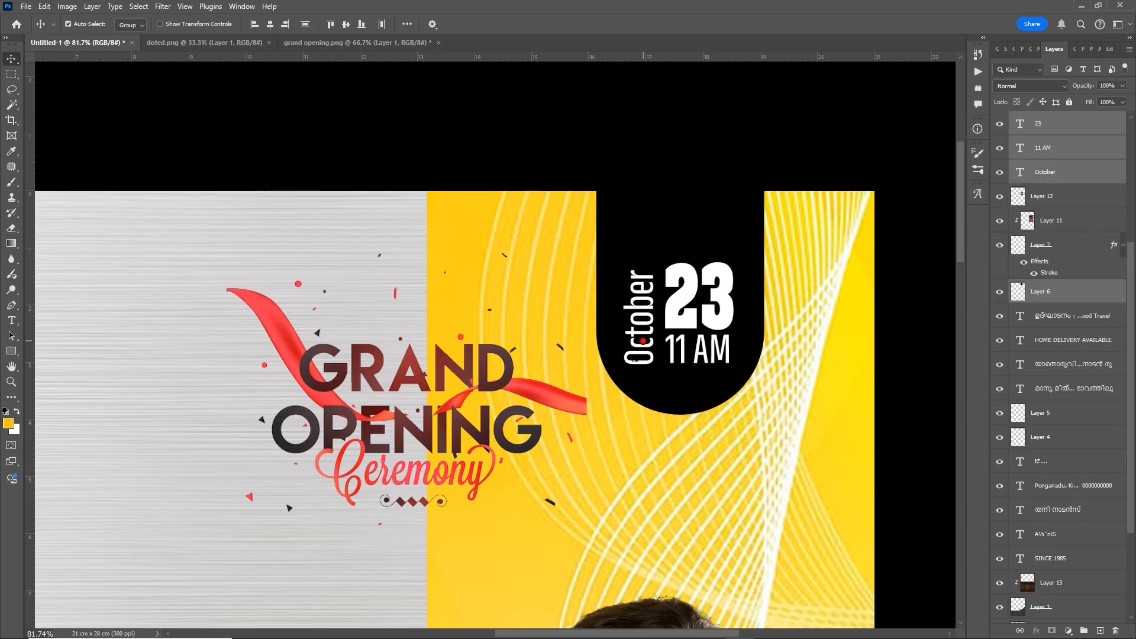
Fill the date badge shape on Layer 6 with dark green #1c3731
right_click(724, 225)
left_click(724, 231)
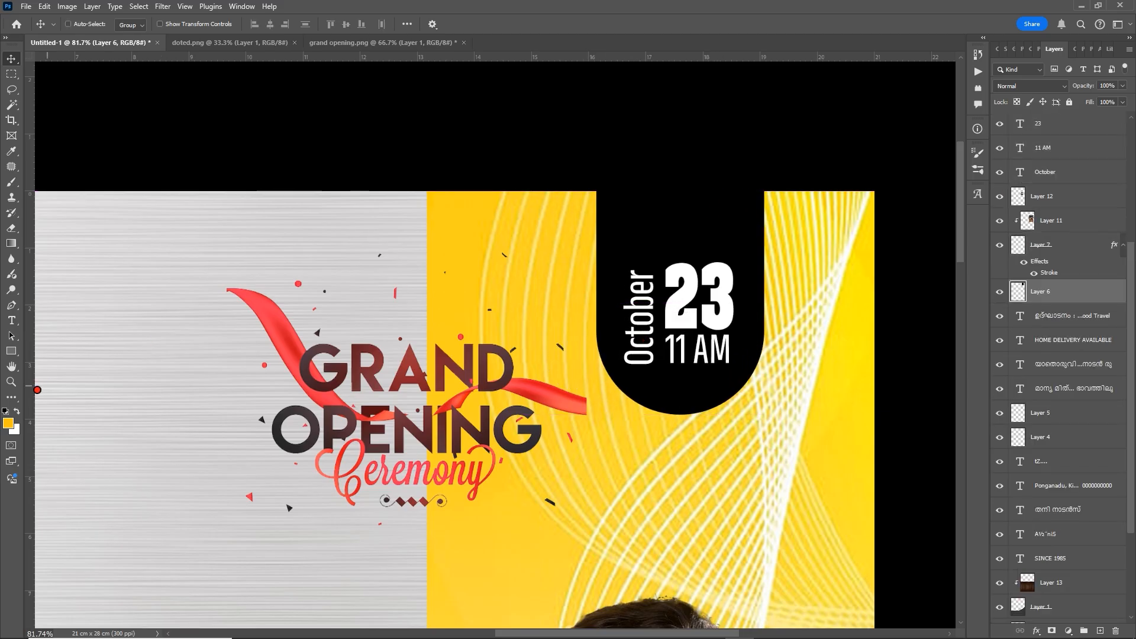
left_click(8, 424)
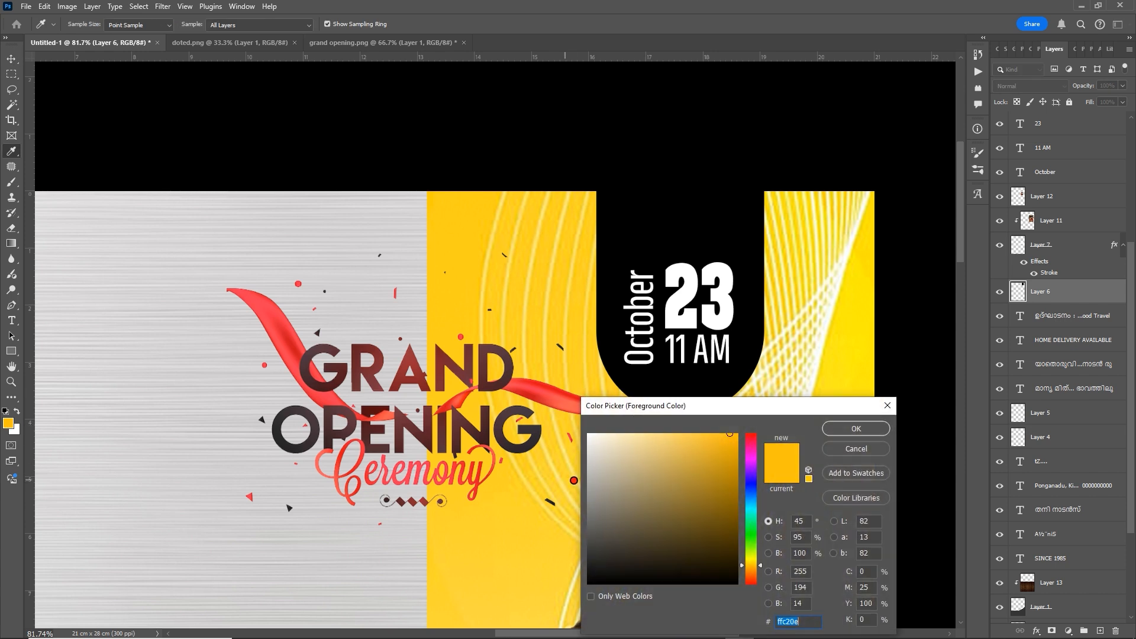
left_click(751, 515)
left_click(662, 552)
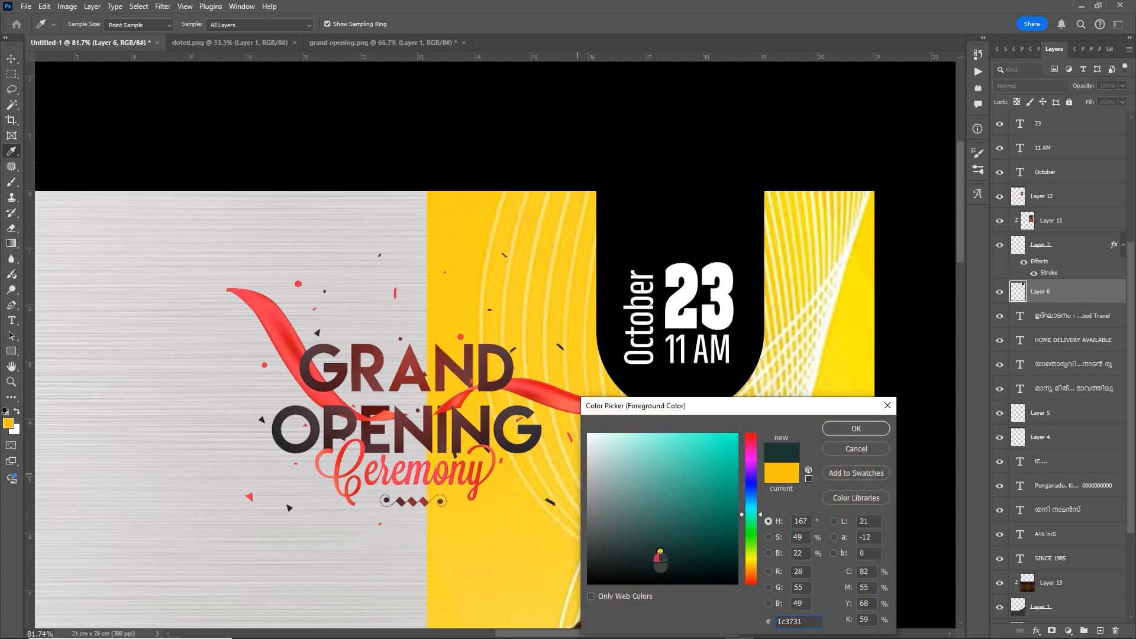
left_click(842, 428)
right_click(657, 393)
left_click(678, 398)
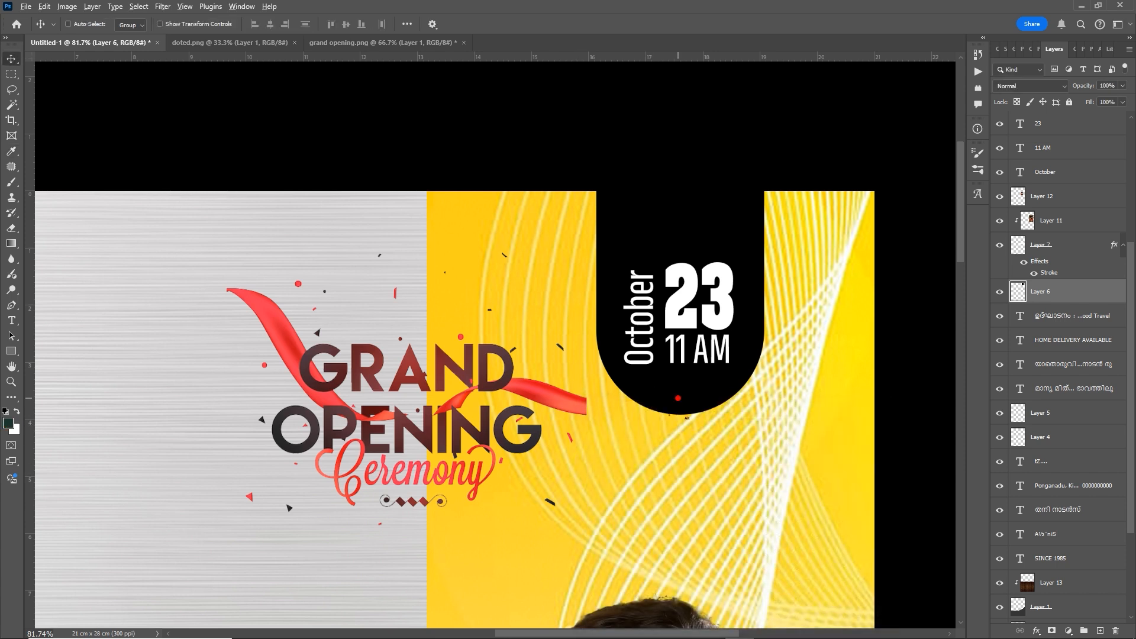
key("shift+alt+Delete")
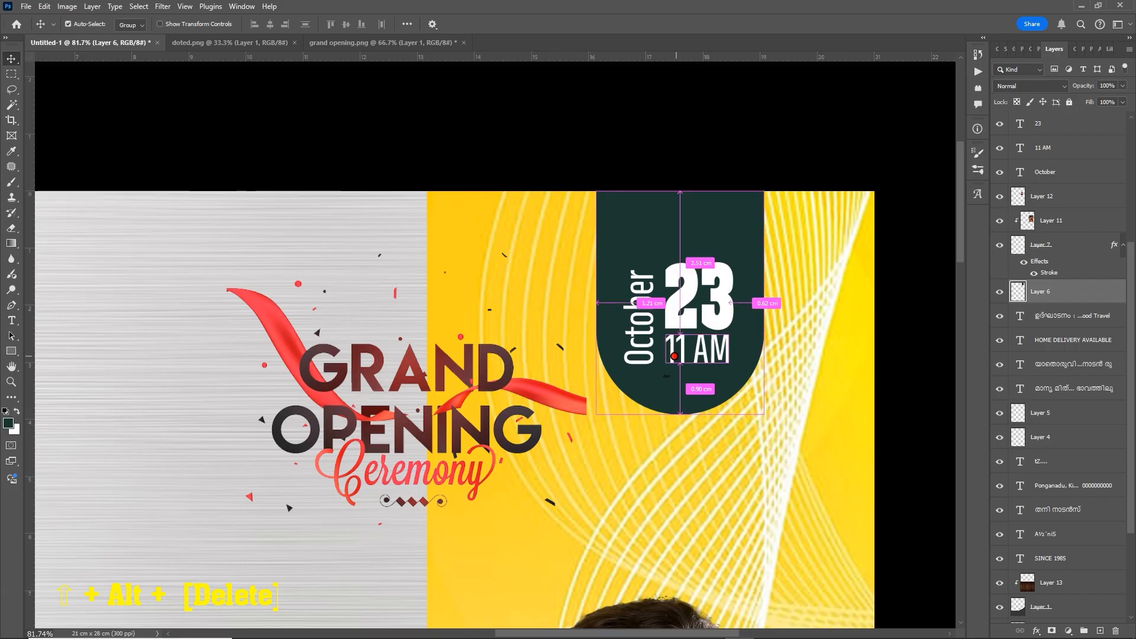
Scale the October, 11 AM and 23 texts together to 114.71% and nudge them slightly upward inside the badge
right_click(646, 339)
left_click(662, 345)
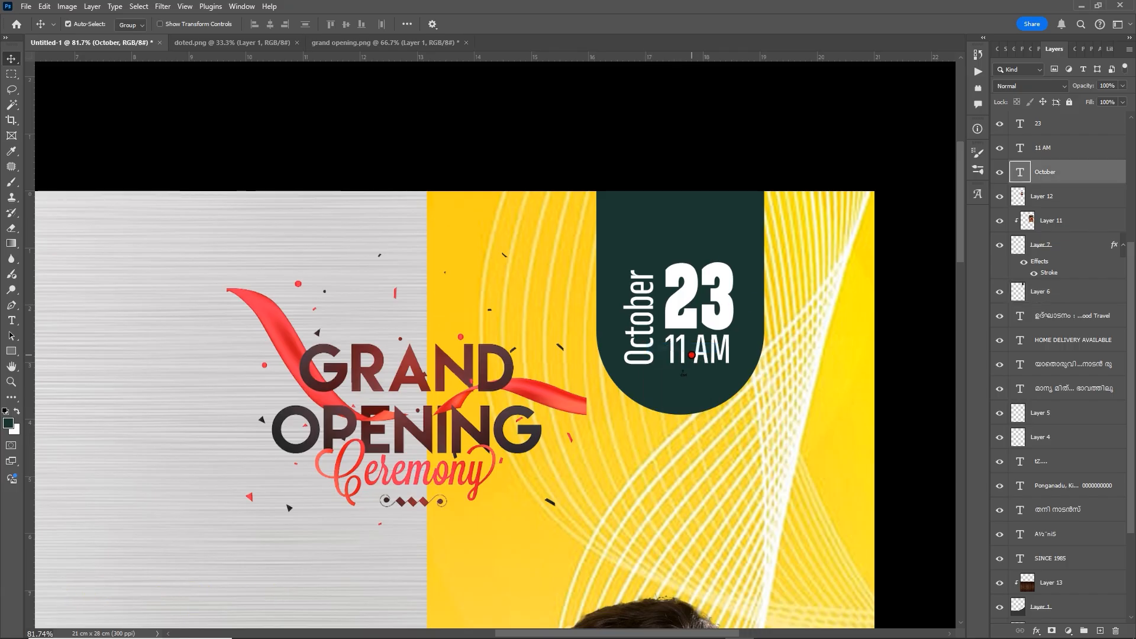
left_click(704, 354, "ctrl+shift")
left_click(718, 311, "ctrl+shift")
key("ctrl+t")
left_click_drag(737, 260, 741, 257)
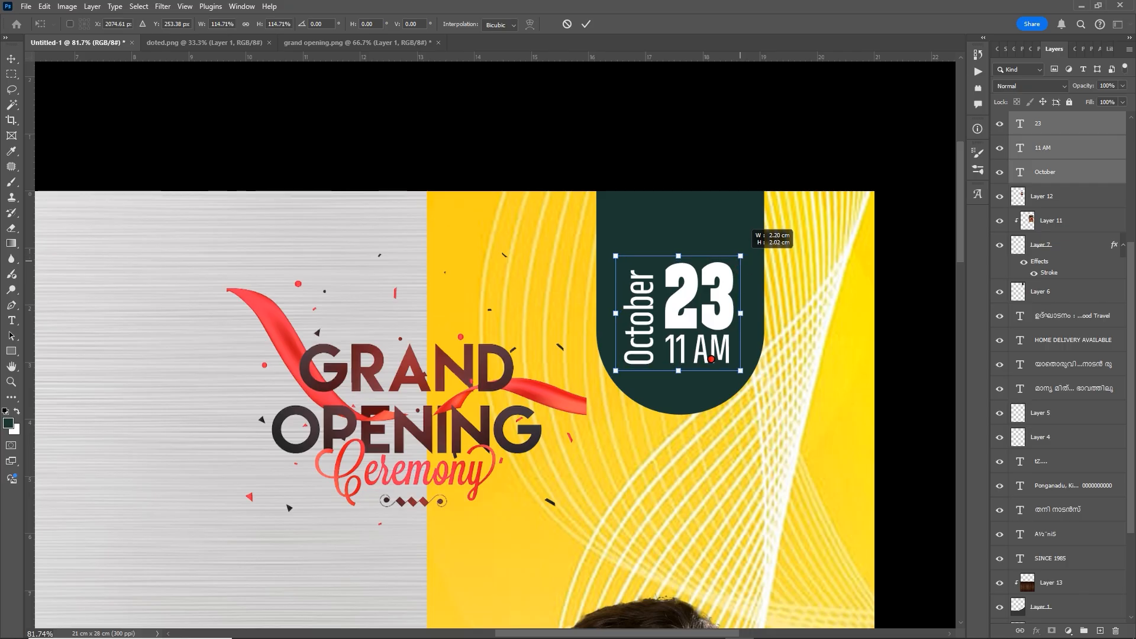
left_click(586, 24)
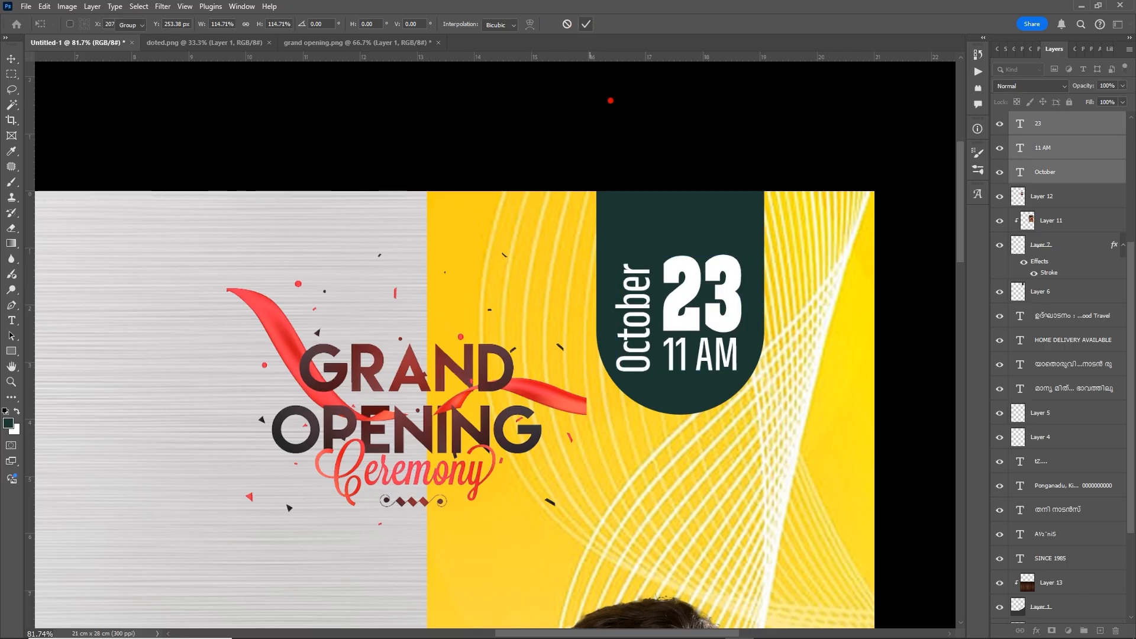
left_click_drag(712, 316, 714, 311)
scroll(706, 324, "down", 6)
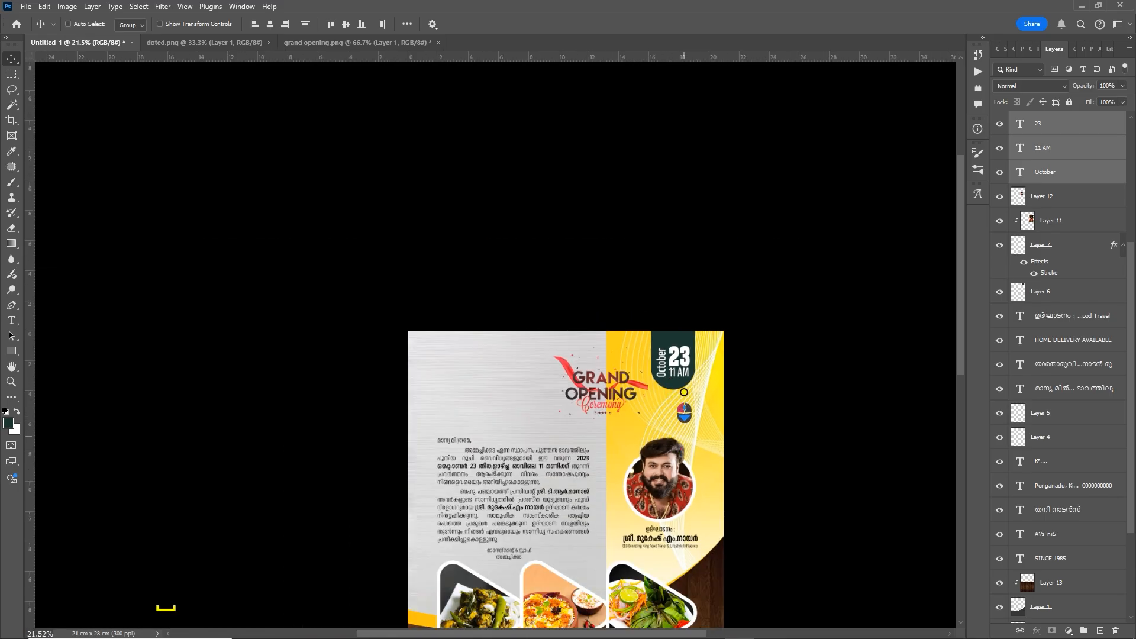
left_click_drag(654, 337, 658, 266)
scroll(612, 329, "up", 1)
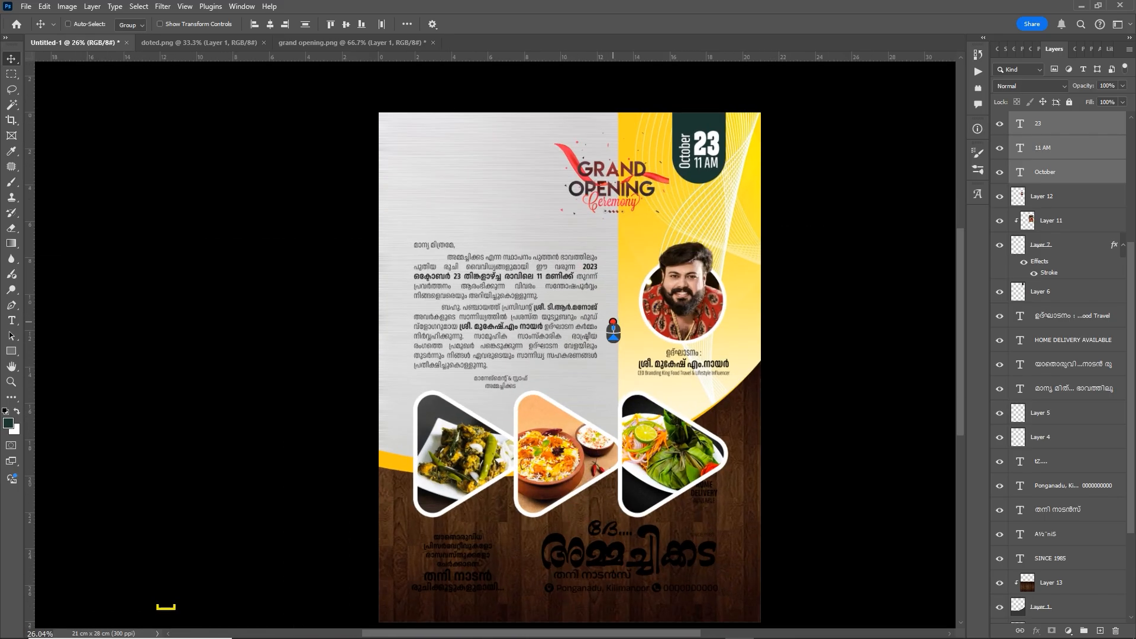
left_click_drag(627, 367, 638, 362)
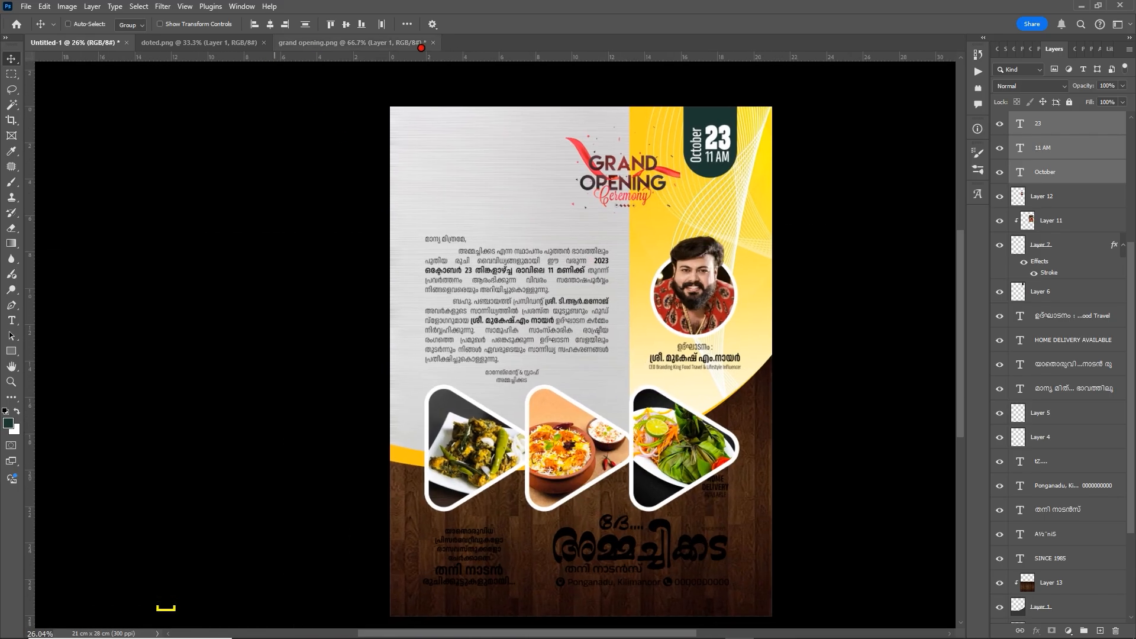
Close grand opening.png without saving its changes, and copy the entire dotted pattern from doted.png
left_click(433, 42)
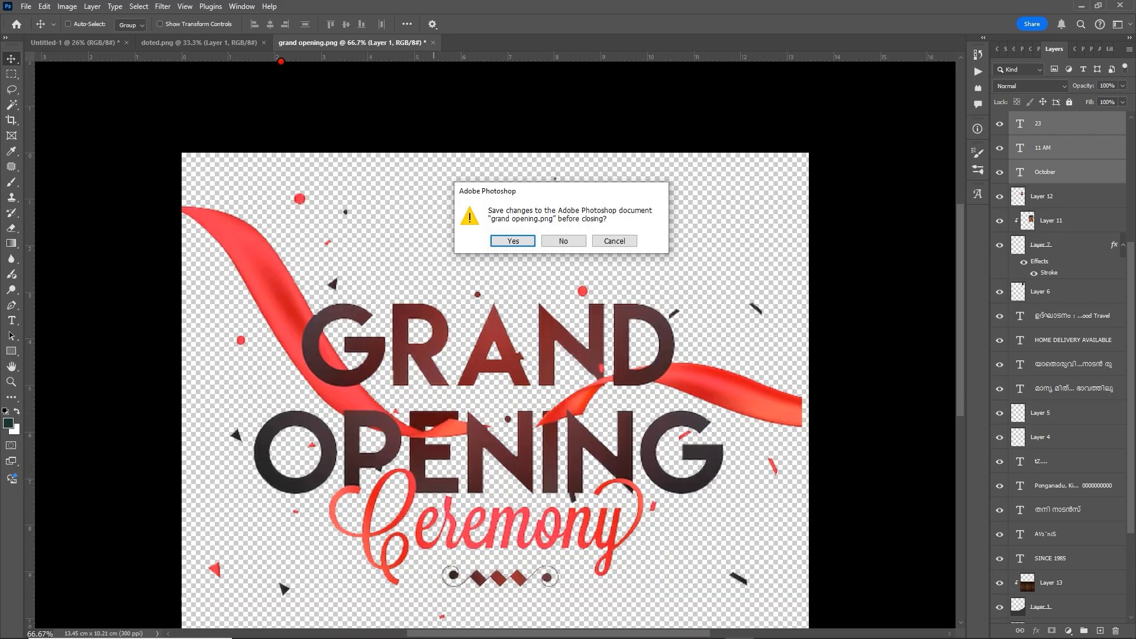
left_click(577, 244)
left_click(203, 43)
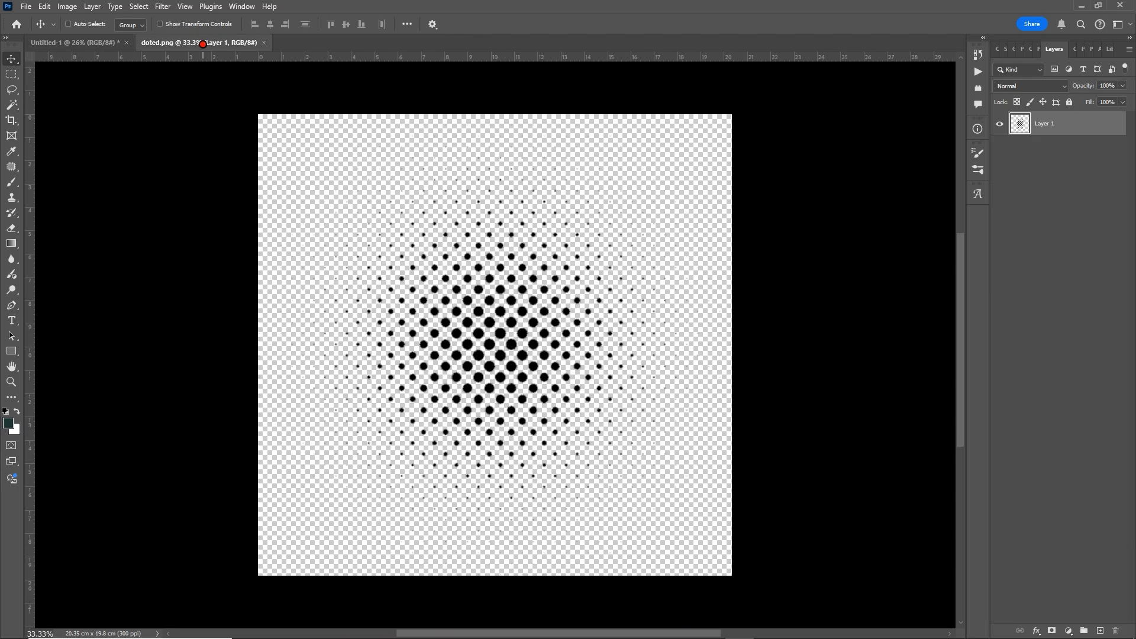
left_click_drag(516, 325, 476, 321)
key("ctrl+z")
left_click_drag(564, 324, 551, 325)
key("ctrl+a")
key("ctrl+c")
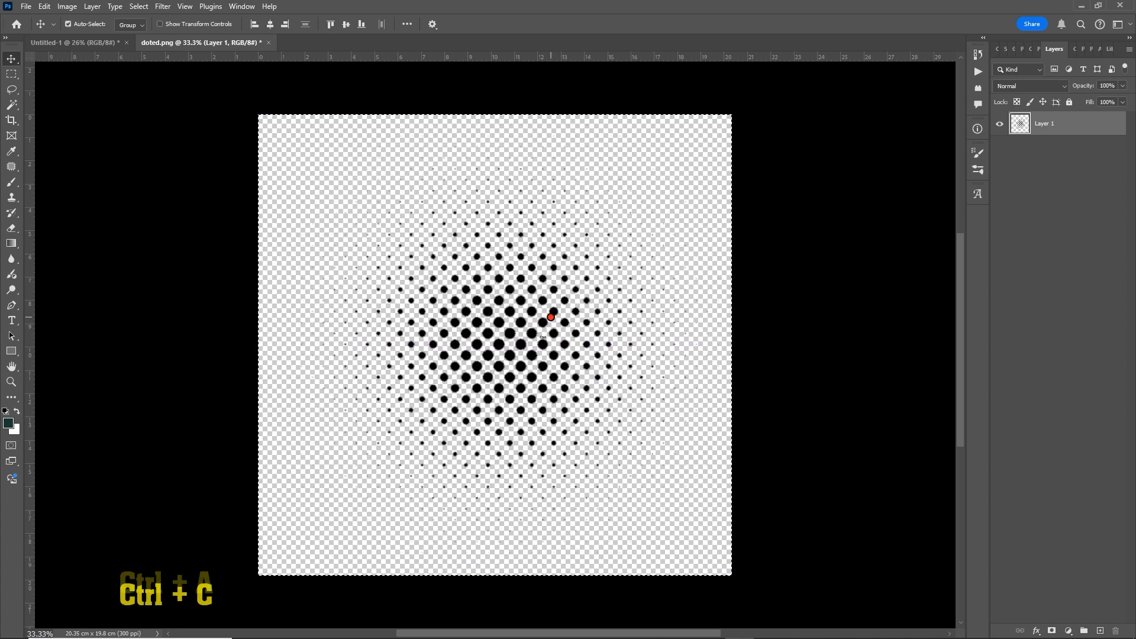
Paste the dotted pattern into the invitation as a layer directly above Layer 6, beneath the portrait's circle on Layer 7
left_click(74, 43)
scroll(612, 348, "up", 5)
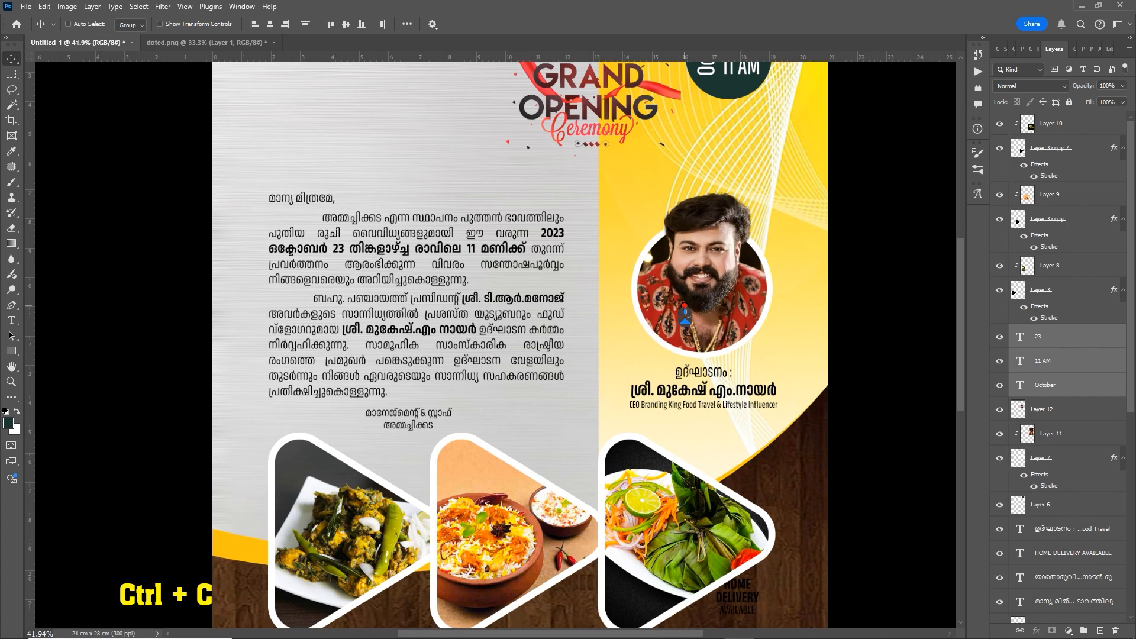
scroll(669, 342, "up", 3)
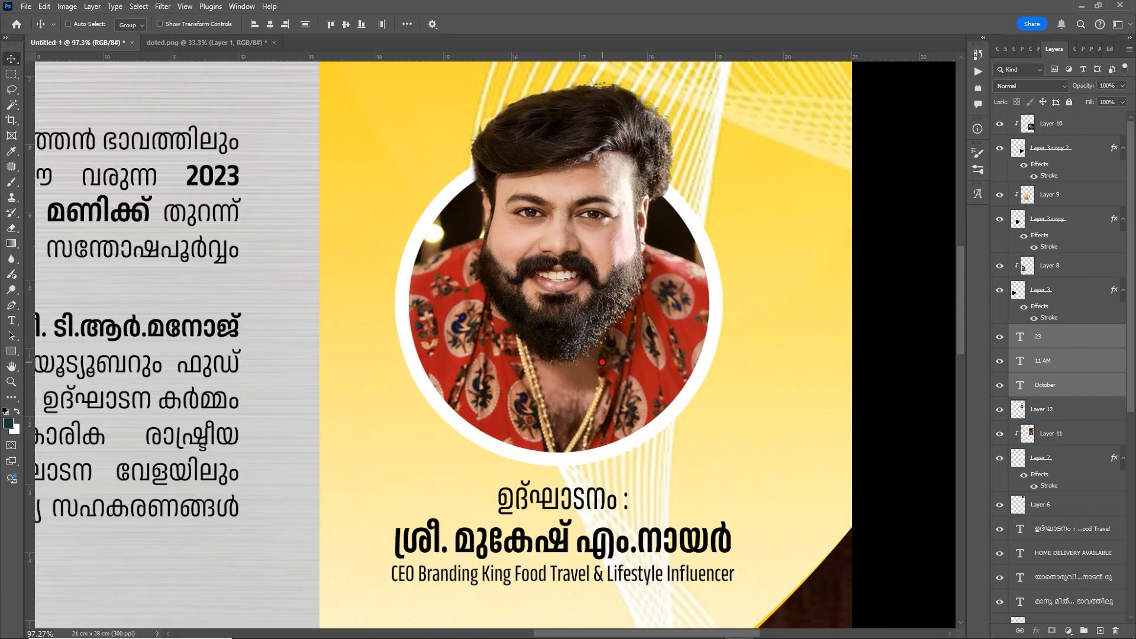
right_click(671, 328)
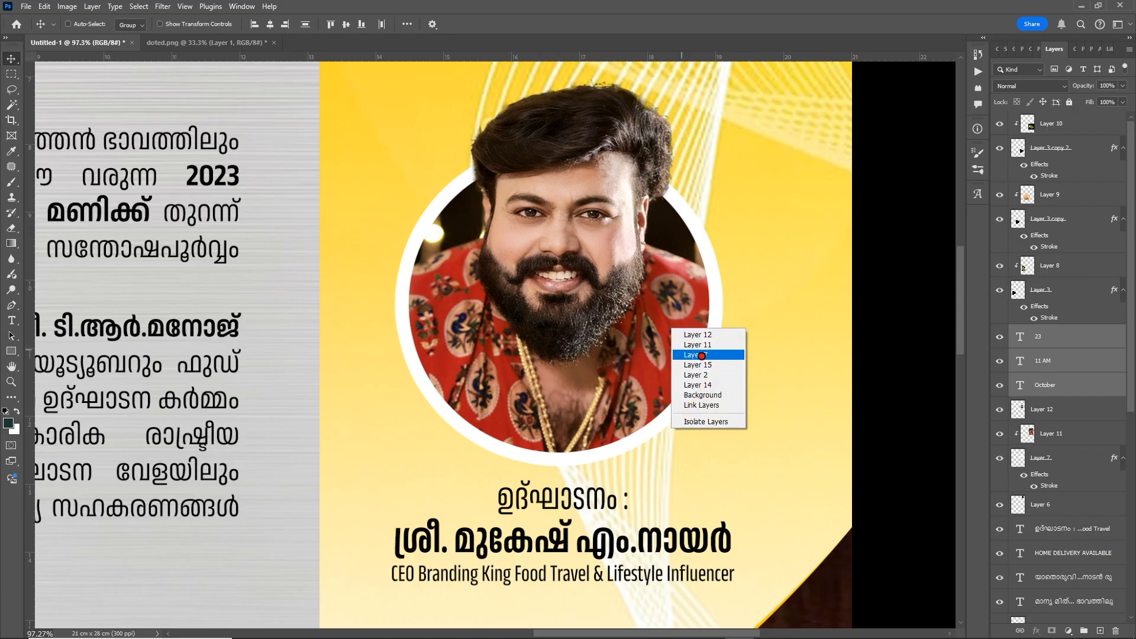
left_click(701, 355)
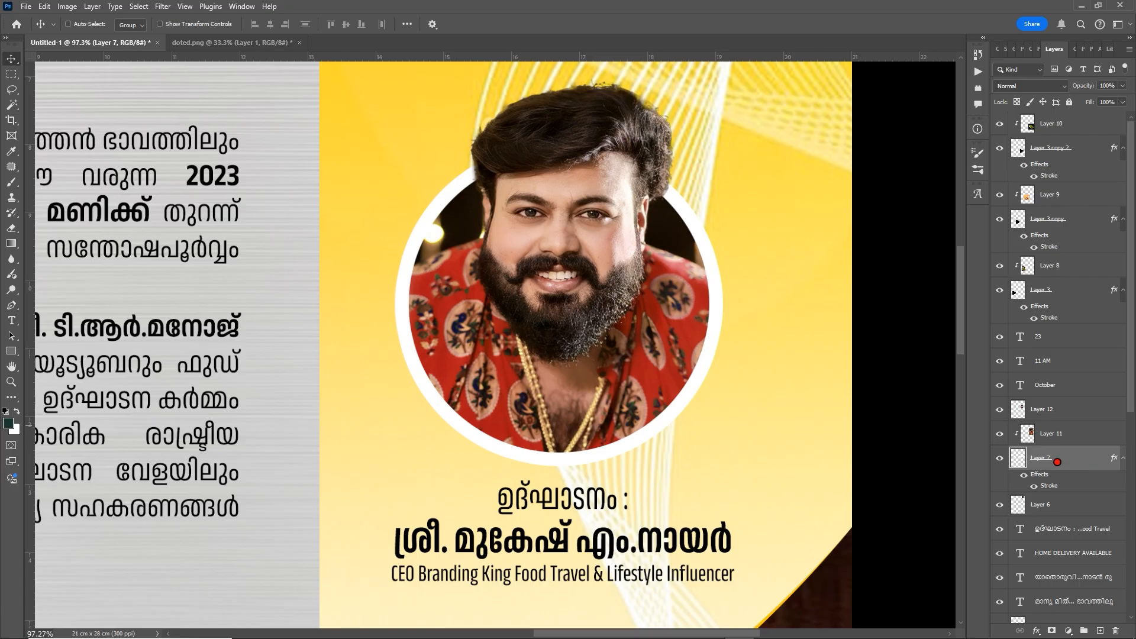
left_click(1059, 498)
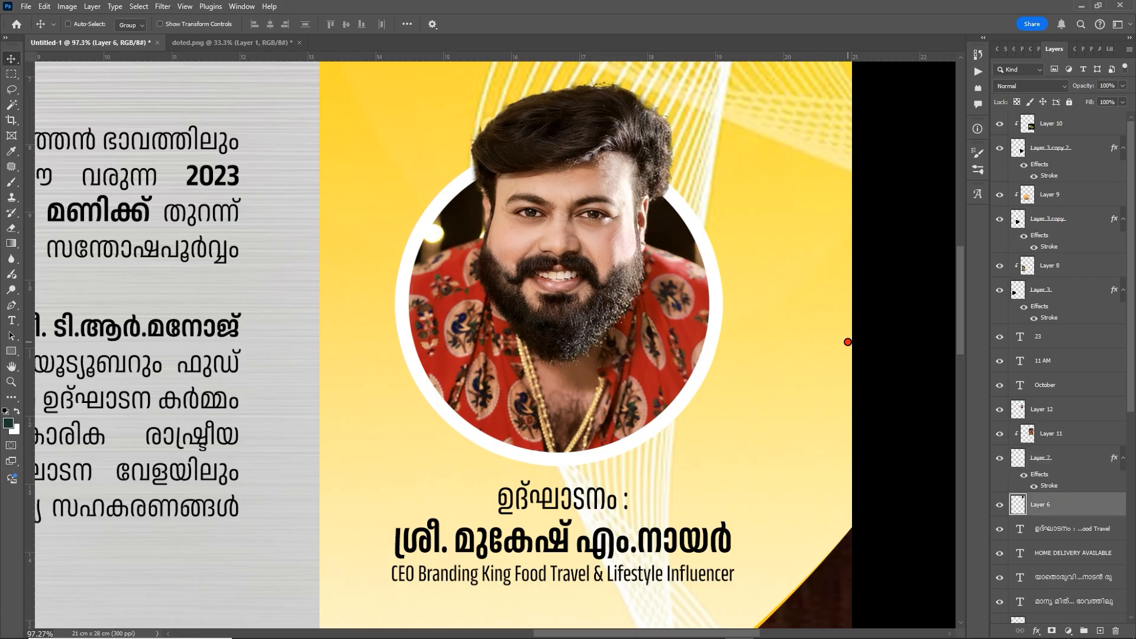
key("ctrl+v")
Scale the pasted dotted pattern down to 37.73% and place it behind the circular portrait
scroll(789, 342, "down", 4)
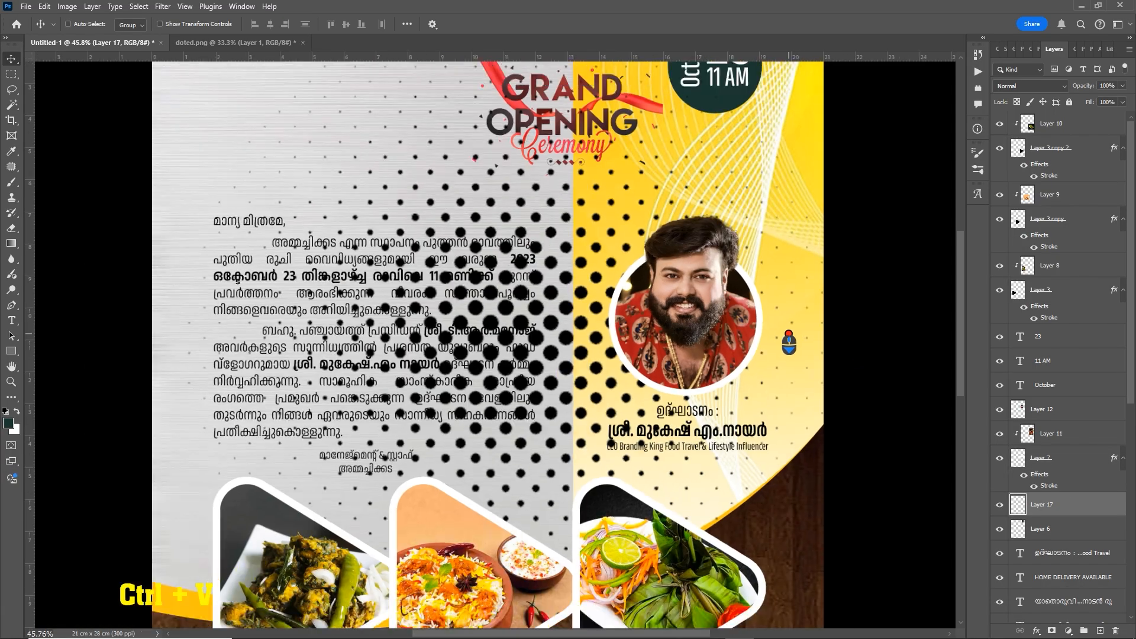
scroll(789, 342, "down", 1)
key("ctrl+t")
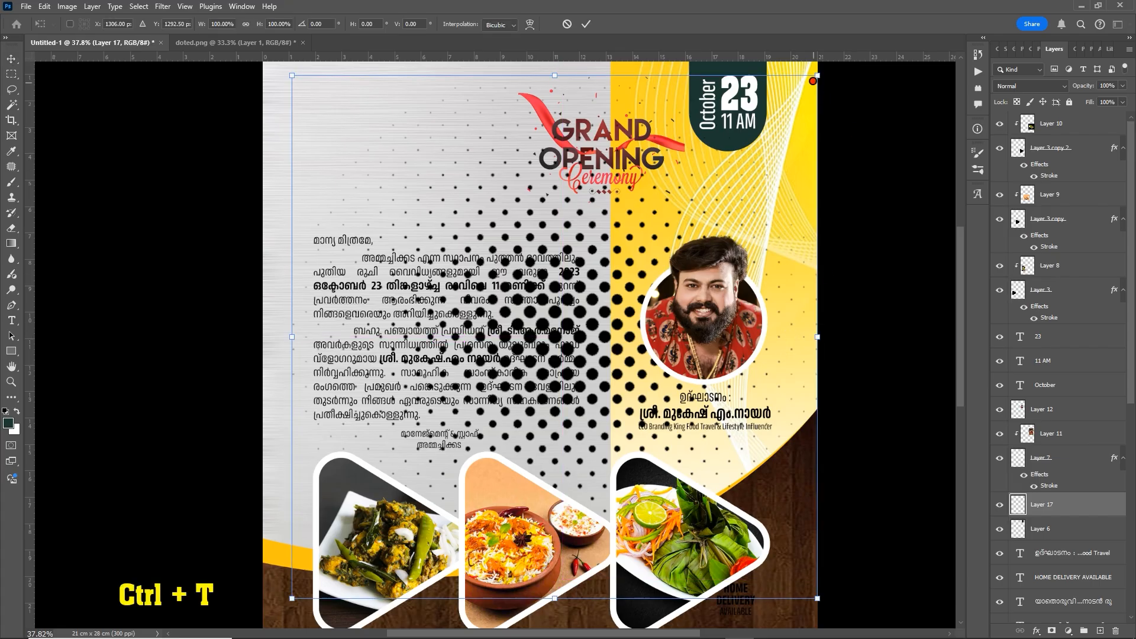
left_click_drag(813, 80, 777, 290)
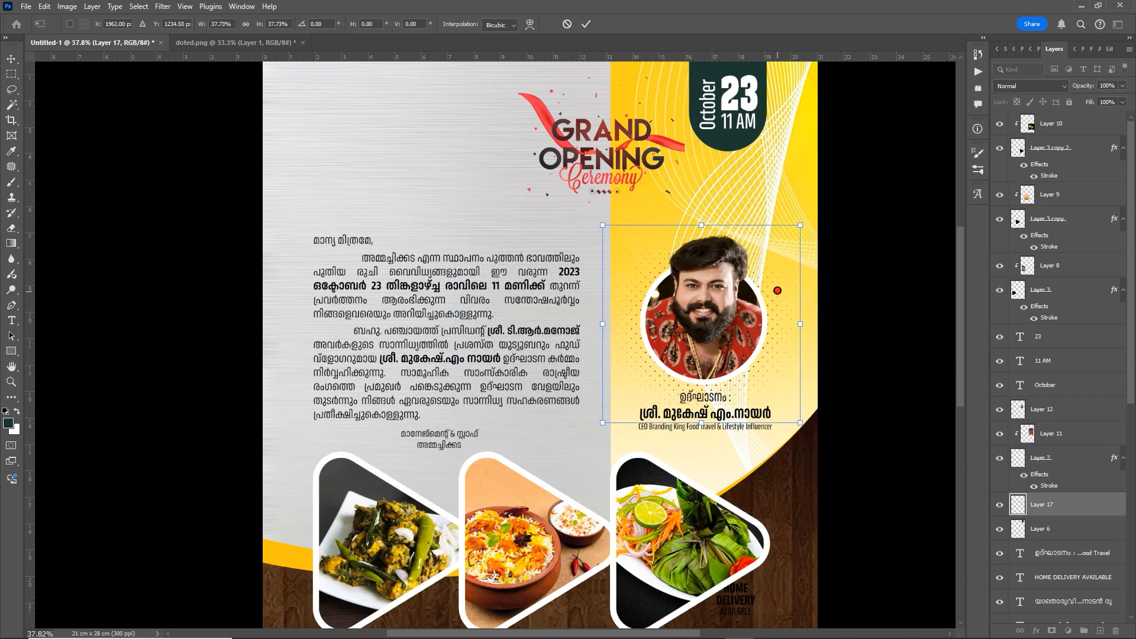
Scale the dot pattern behind the circular portrait to about 41.57% and centre it on the portrait
scroll(799, 225, "up", 2)
left_click_drag(800, 225, 817, 208)
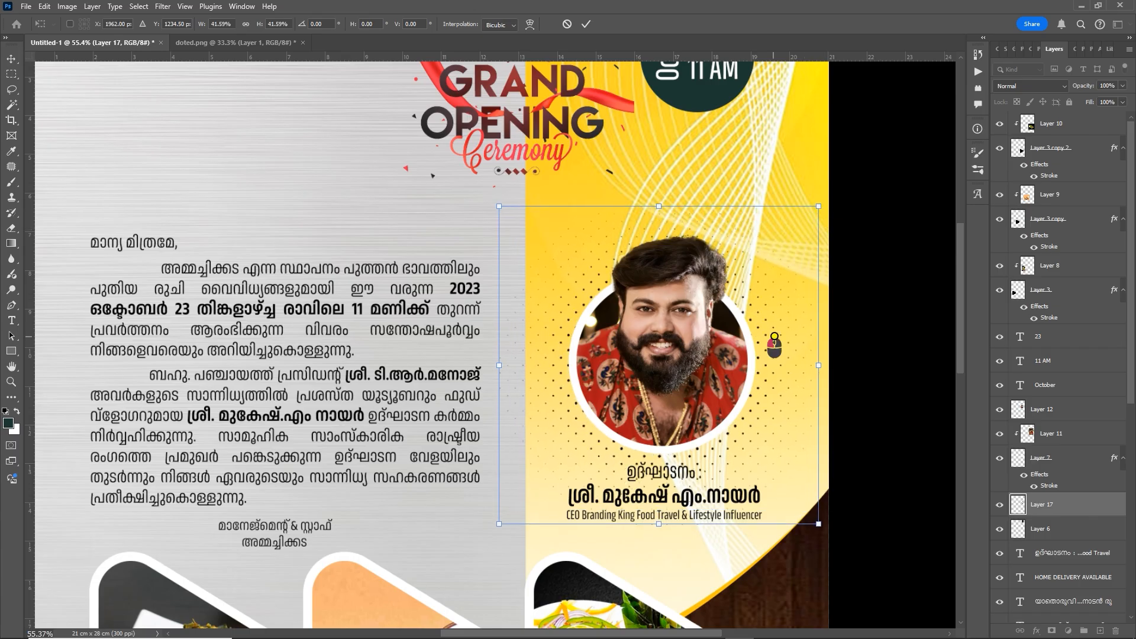
left_click_drag(774, 343, 778, 346)
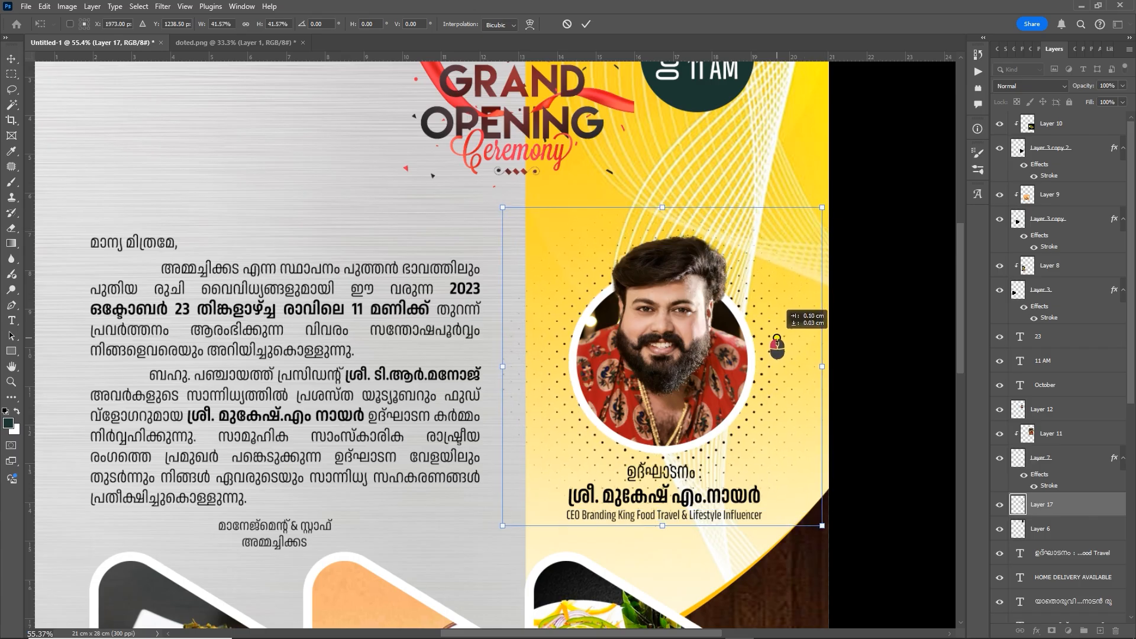
key("Return")
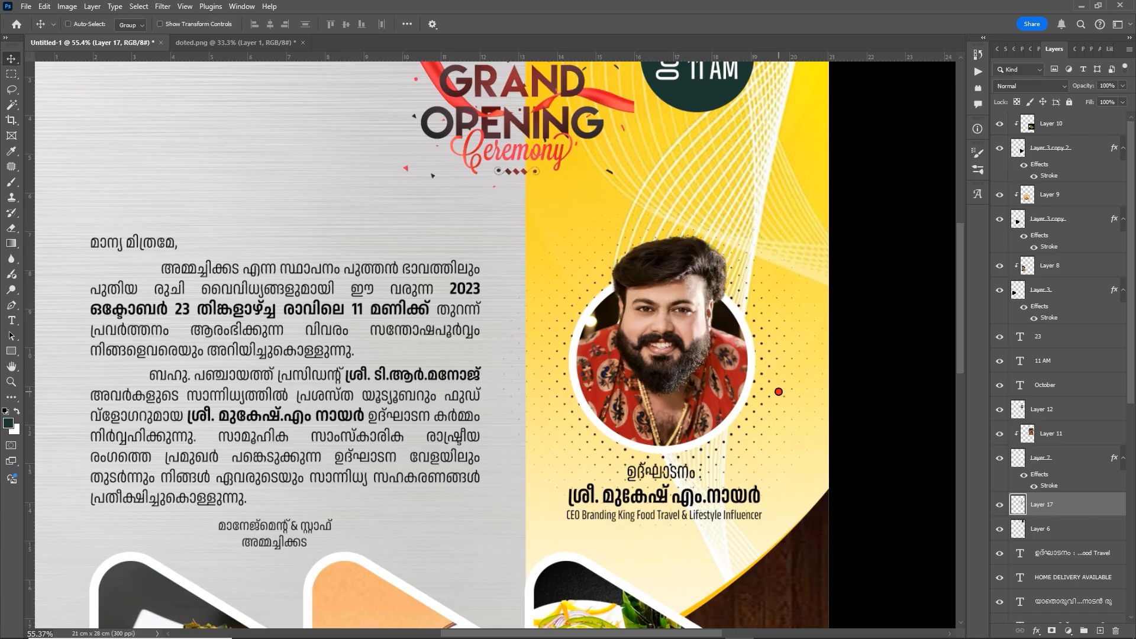
Fill only the dots of the pattern layer with the white background colour
left_click(18, 429)
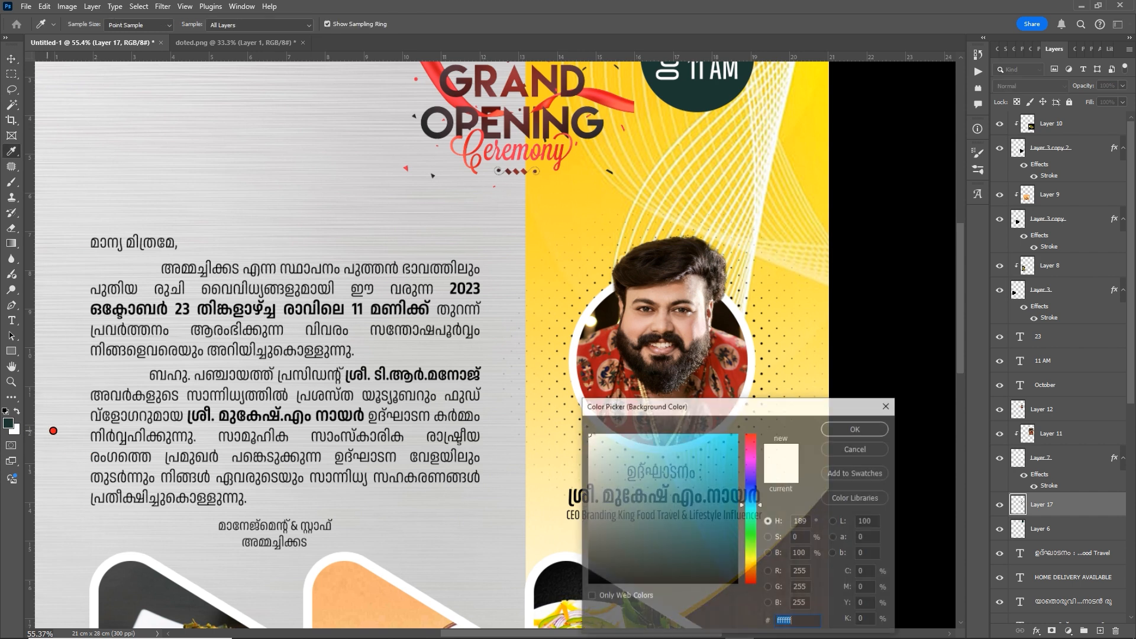
left_click(864, 439)
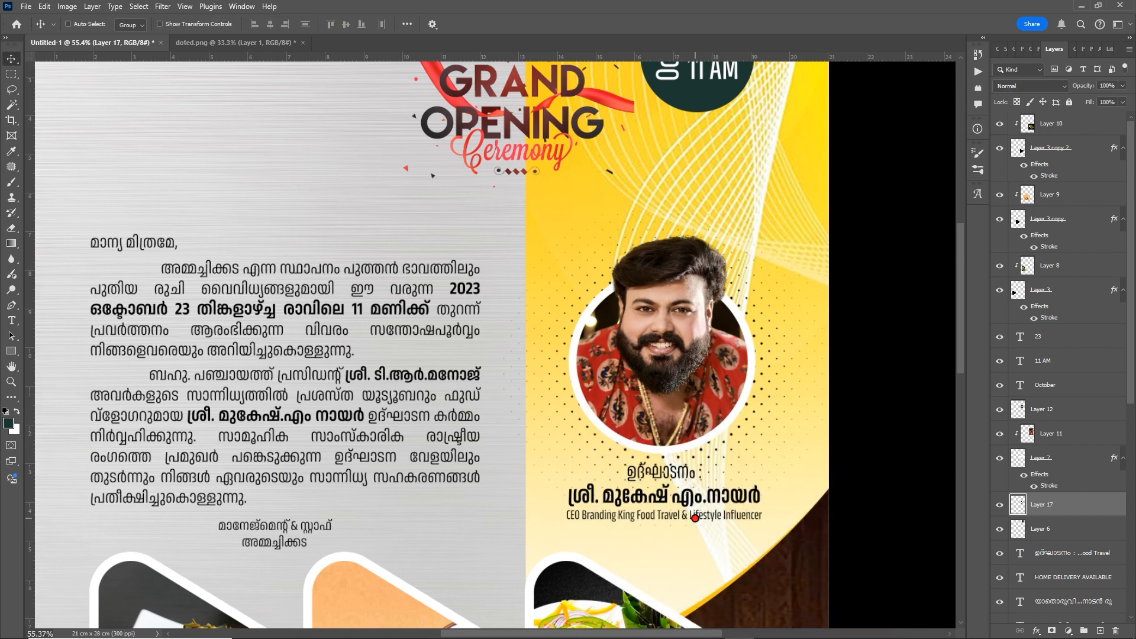
key("ctrl+shift+Delete")
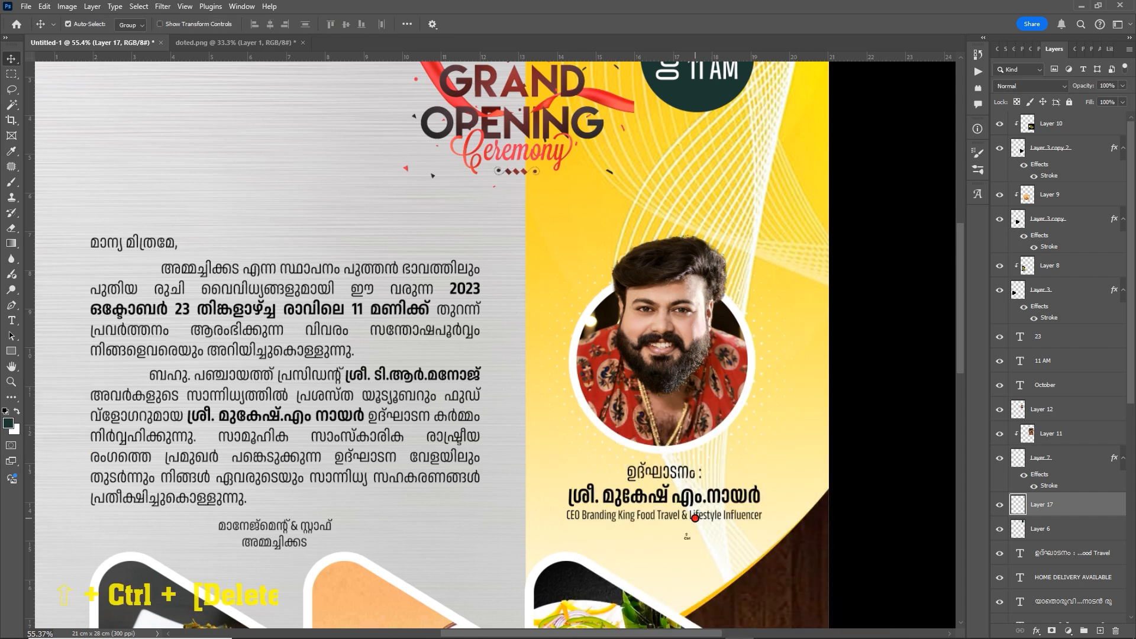
Set the foreground colour to orange and fill the dots of the pattern layer with it
scroll(751, 451, "up", 2)
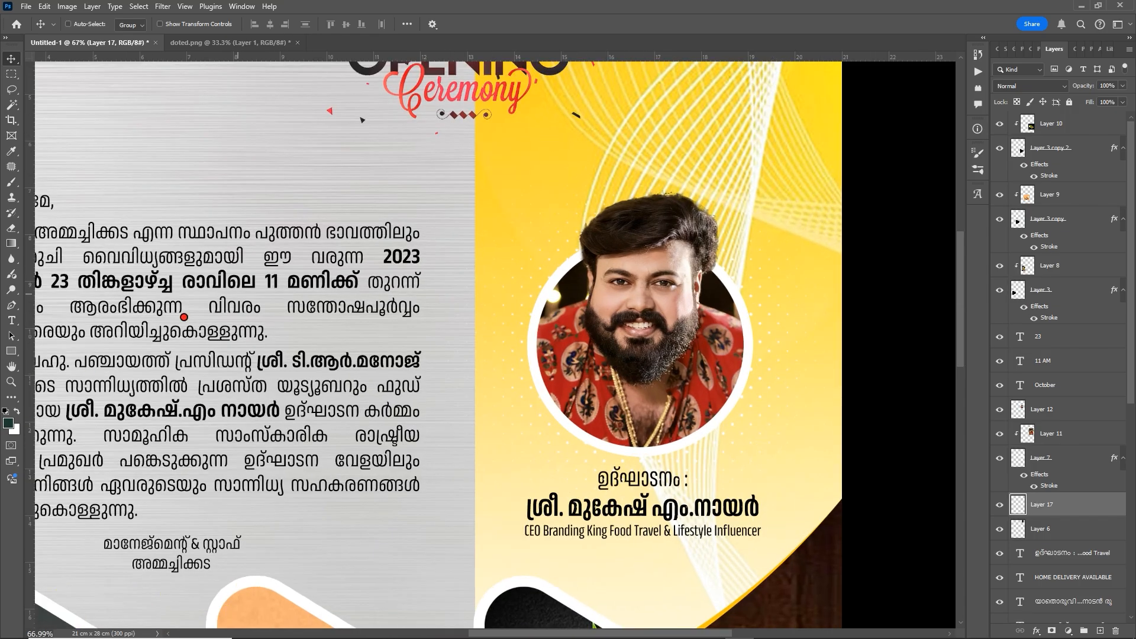
left_click(8, 423)
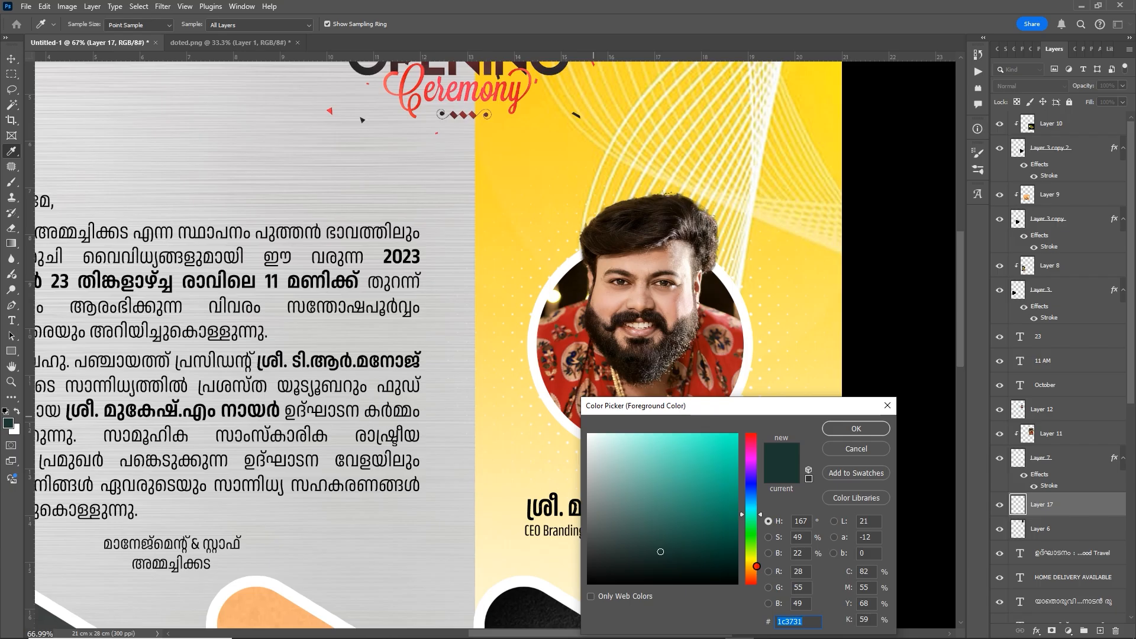
left_click(756, 566)
left_click(751, 566)
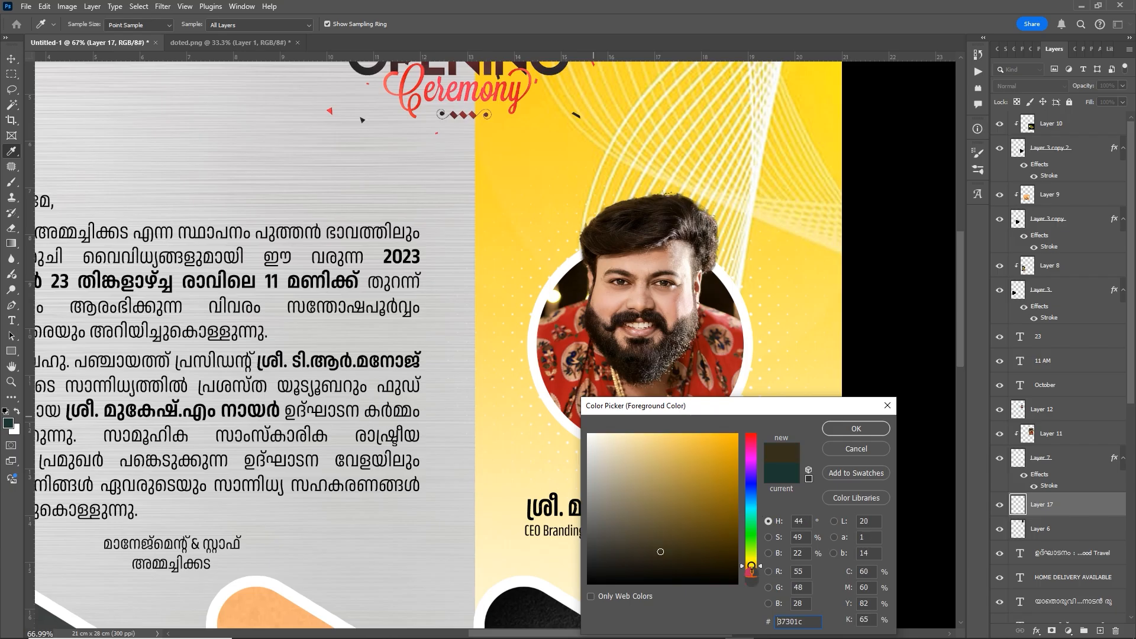
left_click_drag(732, 468, 752, 413)
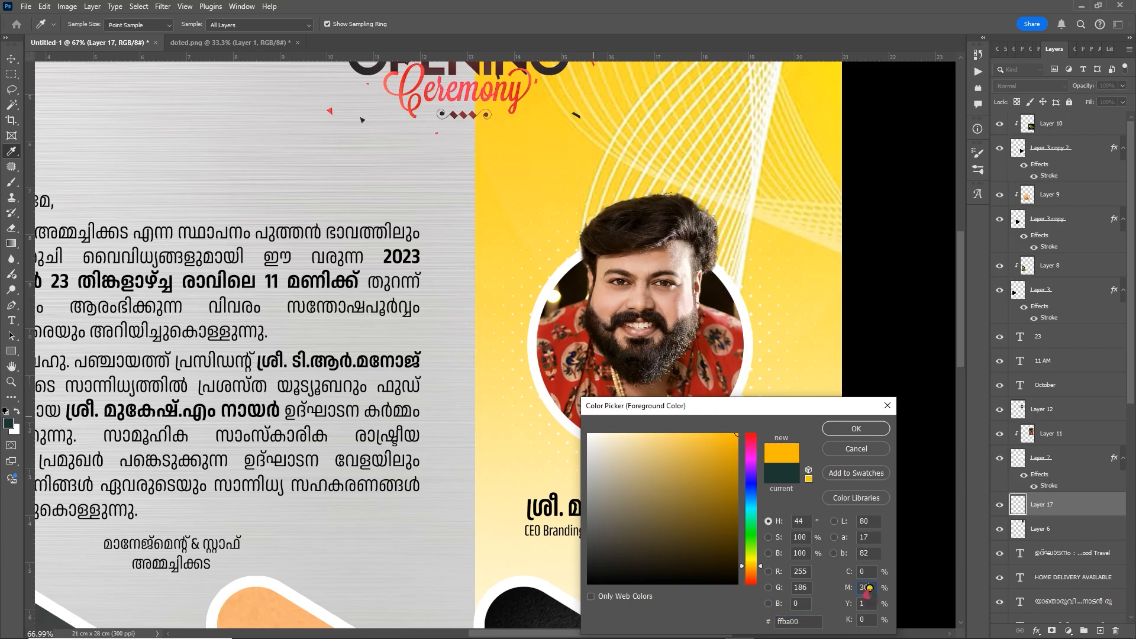
scroll(869, 588, "down", 1)
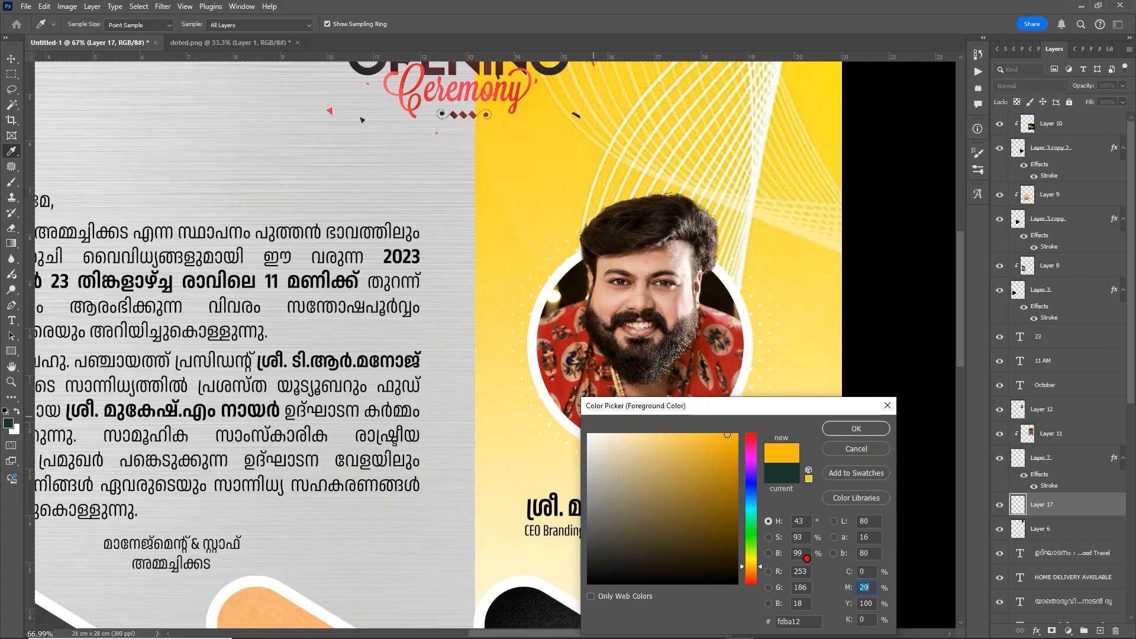
left_click_drag(750, 572, 750, 569)
left_click(856, 429)
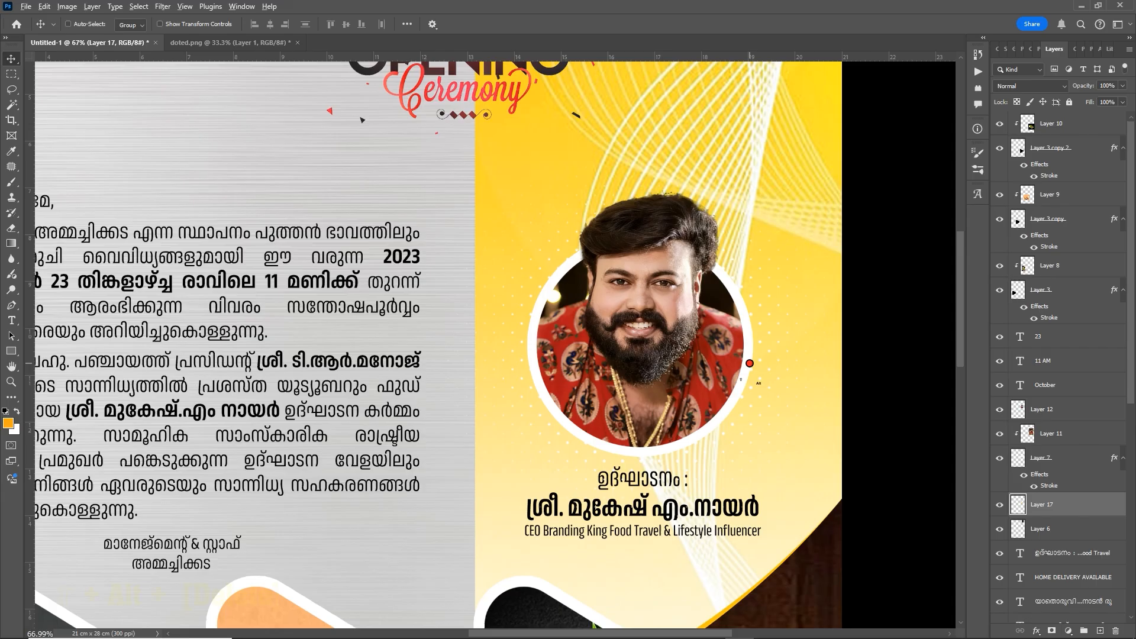
key("shift+alt+Delete")
Enlarge the orange dot pattern to about 119.57% and nudge it so it surrounds the circular portrait
key("ctrl+t")
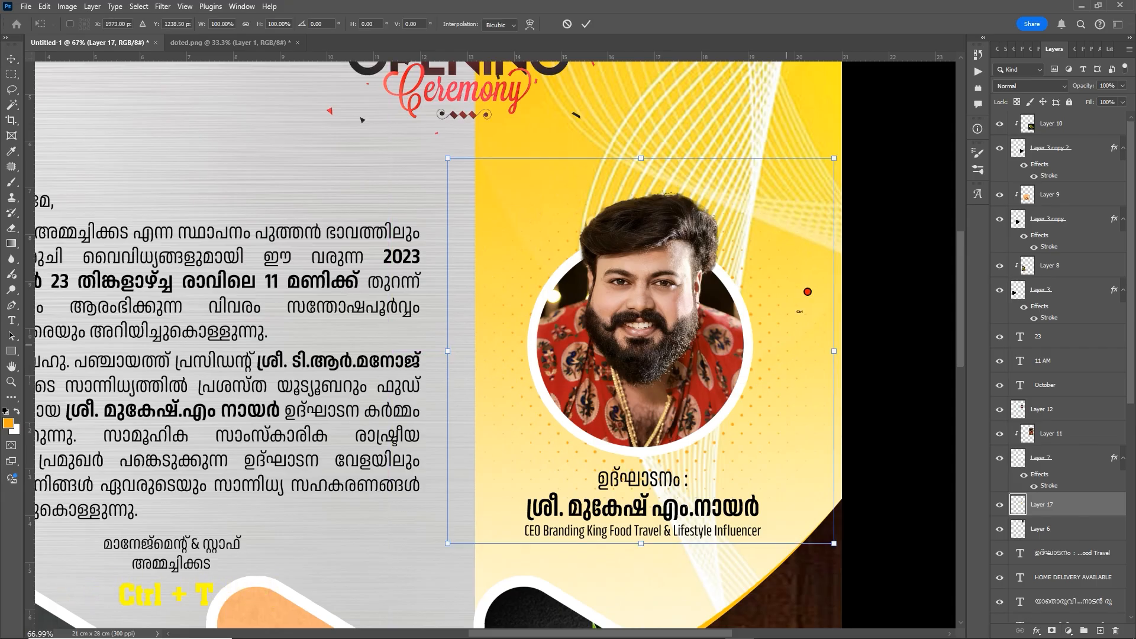
left_click_drag(836, 162, 876, 109)
left_click_drag(772, 334, 771, 318)
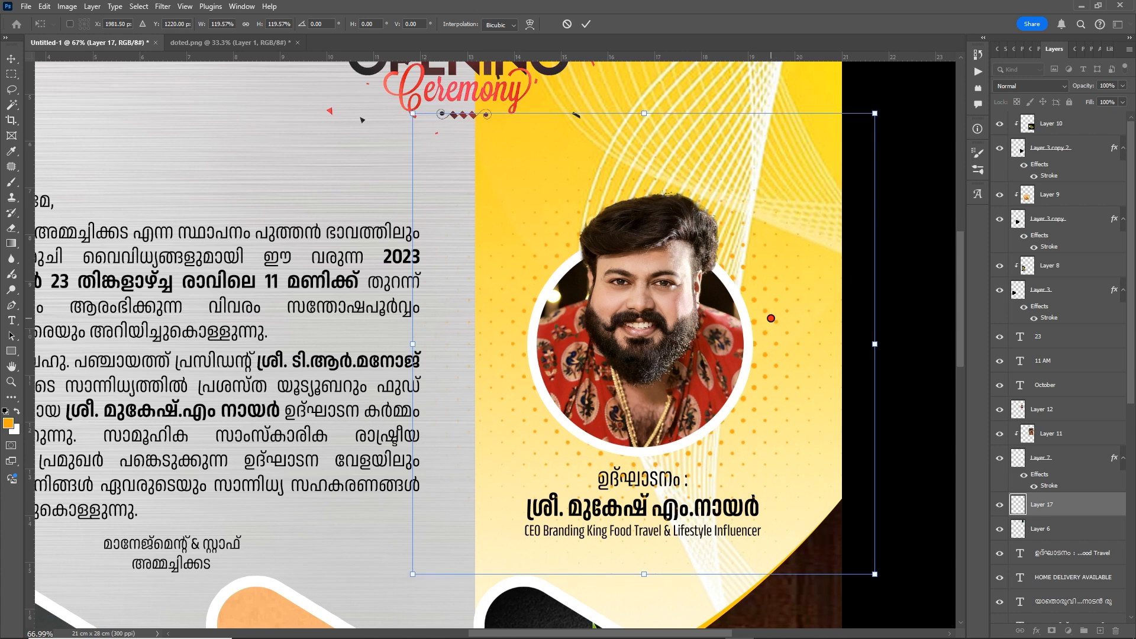
key("Return")
Bring the inaugurator's name-and-title text layer below the portrait to the top of the layer stack
scroll(771, 323, "down", 5)
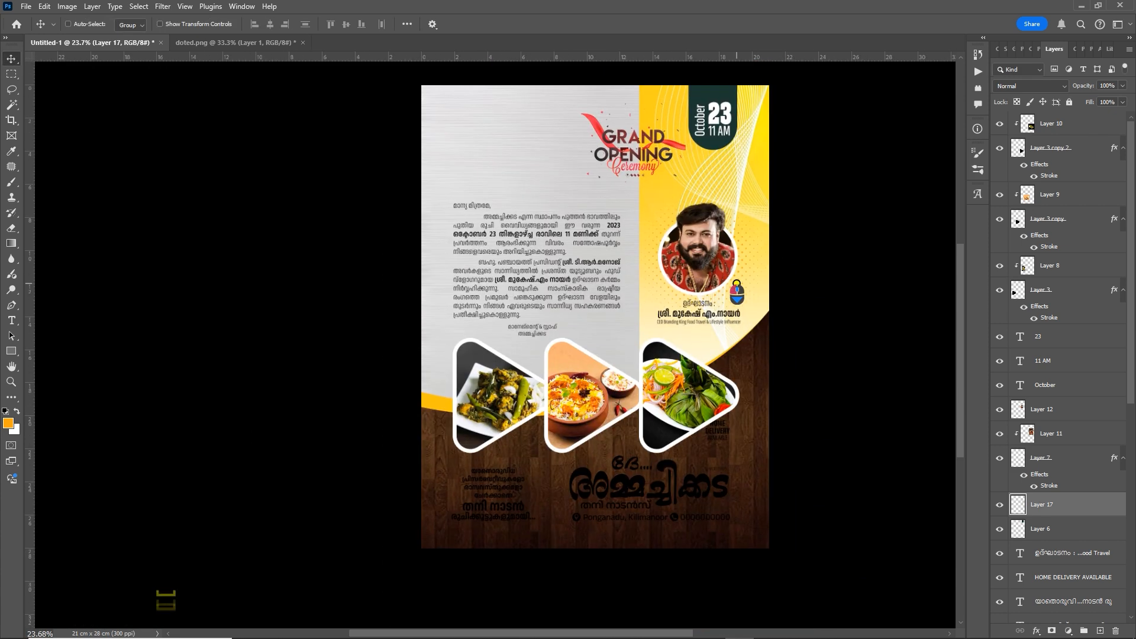
right_click(709, 314)
left_click(730, 320)
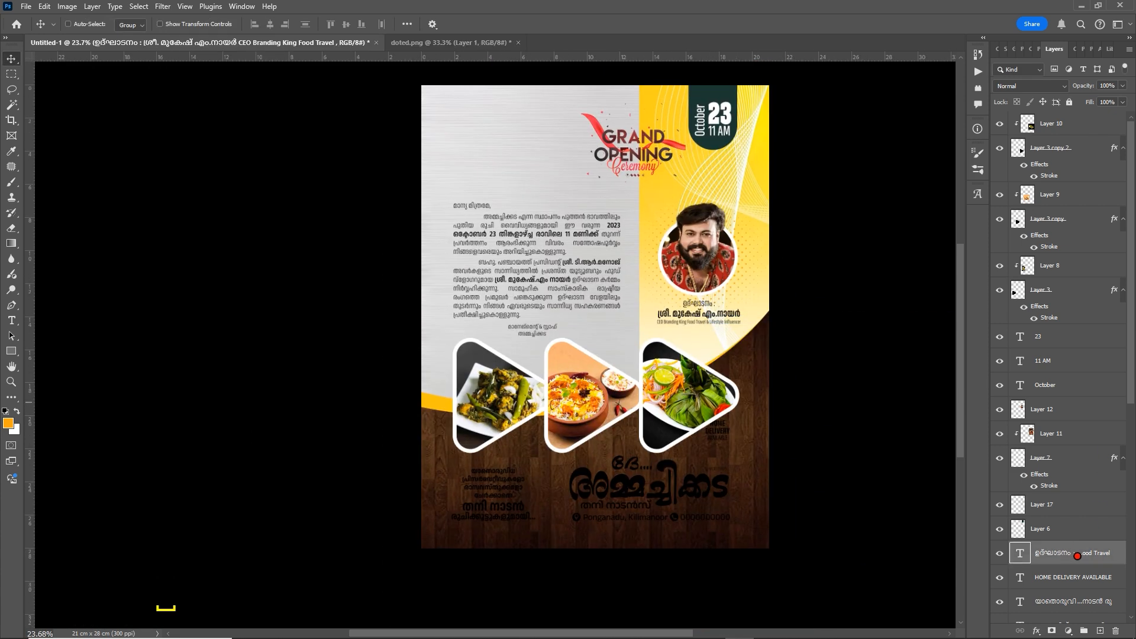
scroll(640, 303, "up", 8)
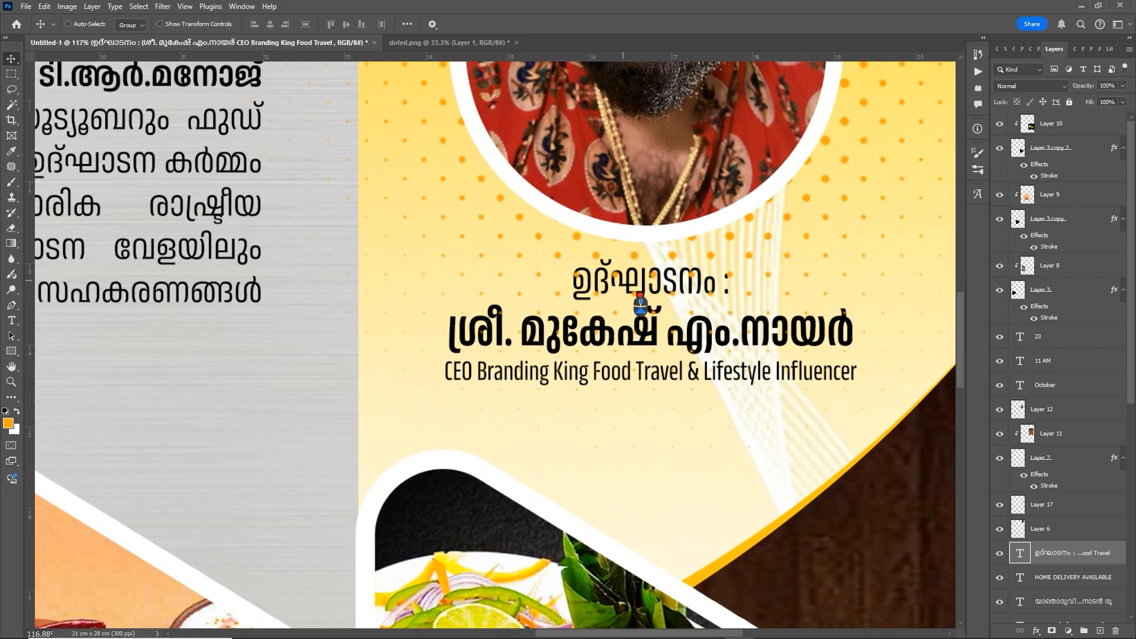
scroll(694, 362, "up", 1)
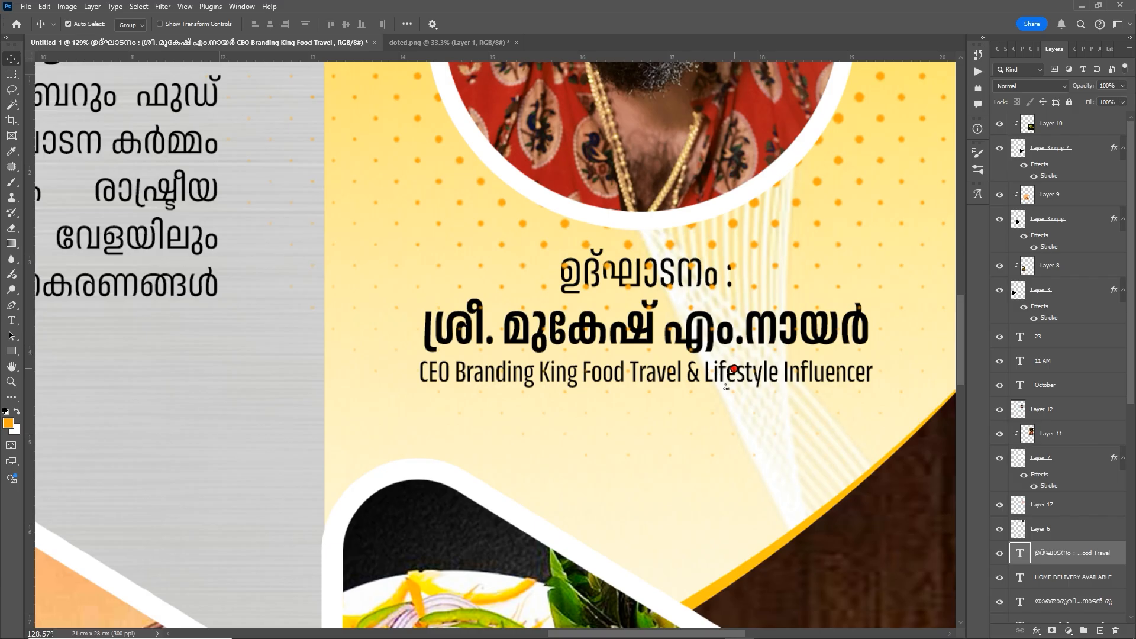
key("ctrl+shift+bracketright")
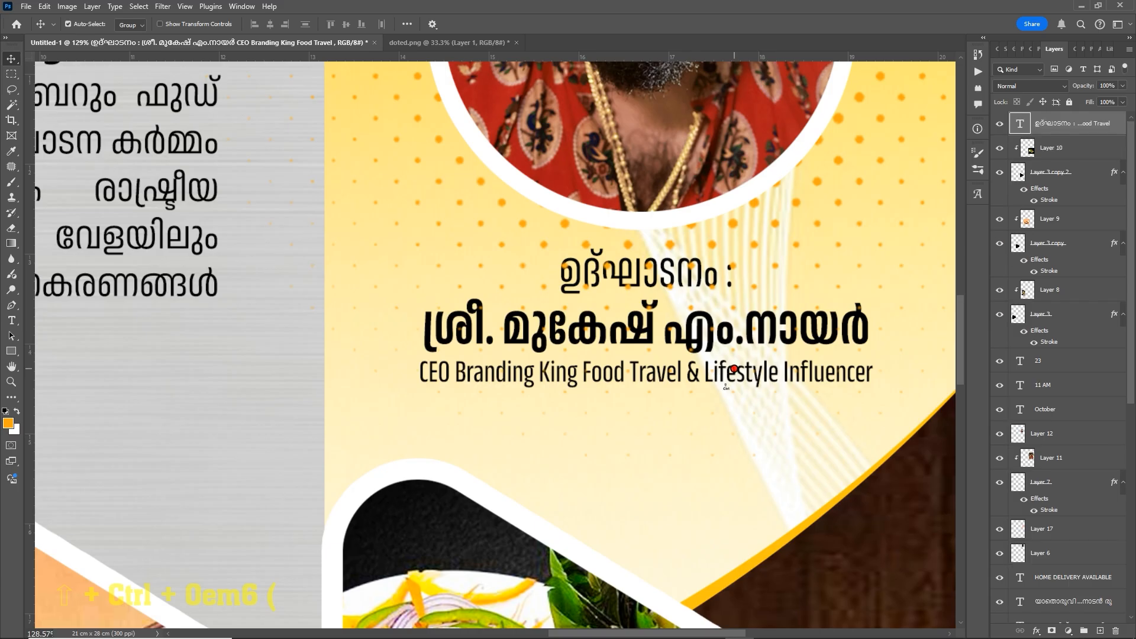
scroll(733, 369, "down", 5)
scroll(739, 368, "down", 4)
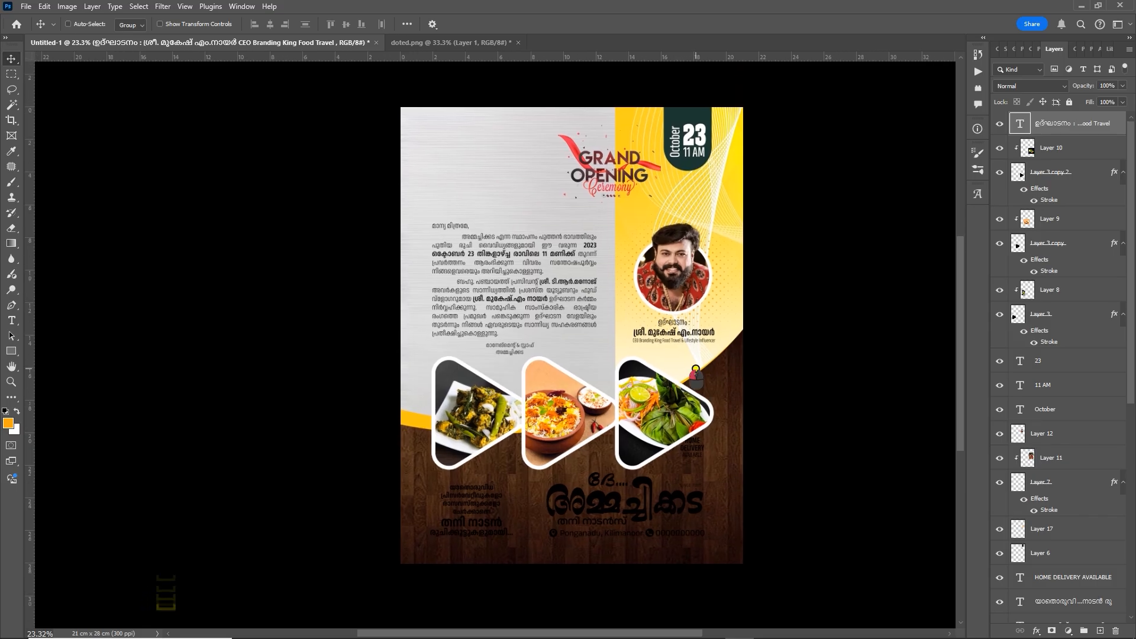
Close doted.png without saving and open lemon.png, mehandi design.png, ribbon.png and sadya.png from the ammachikkada folder
left_click(518, 42)
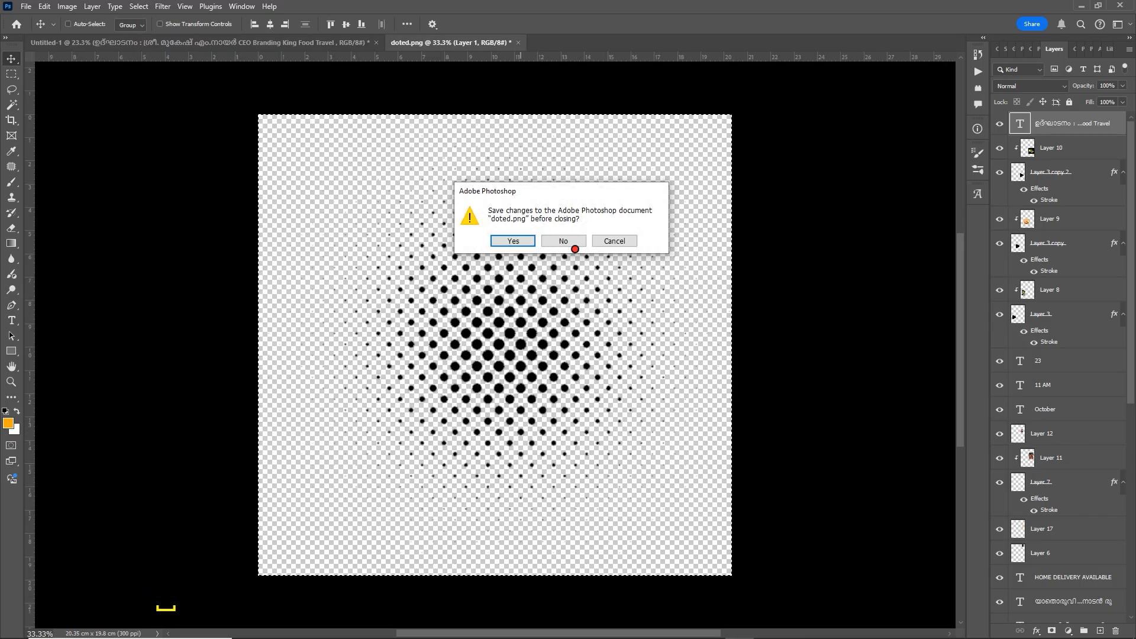
left_click(572, 244)
key("ctrl+o")
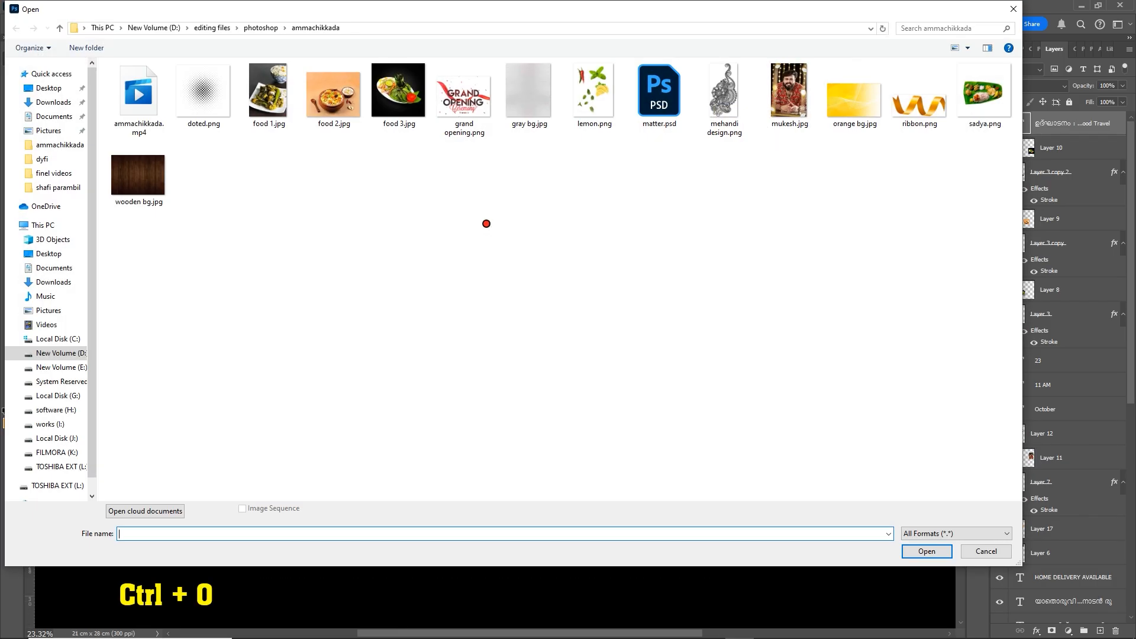
left_click(595, 95)
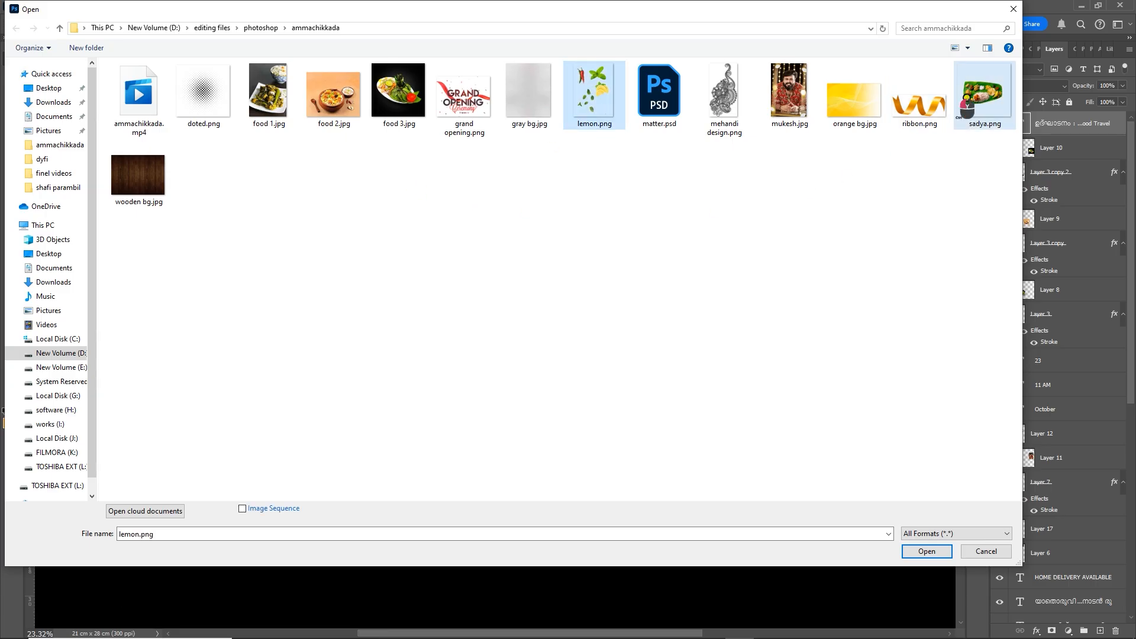
left_click(985, 98, "ctrl")
left_click(895, 122, "ctrl")
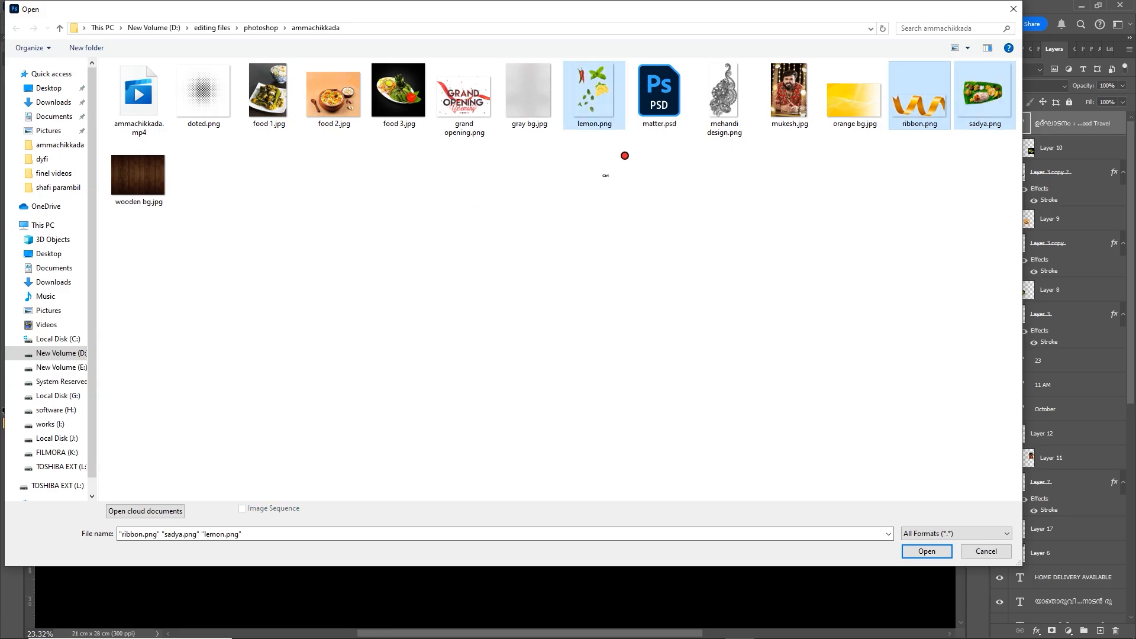
left_click(724, 97, "ctrl")
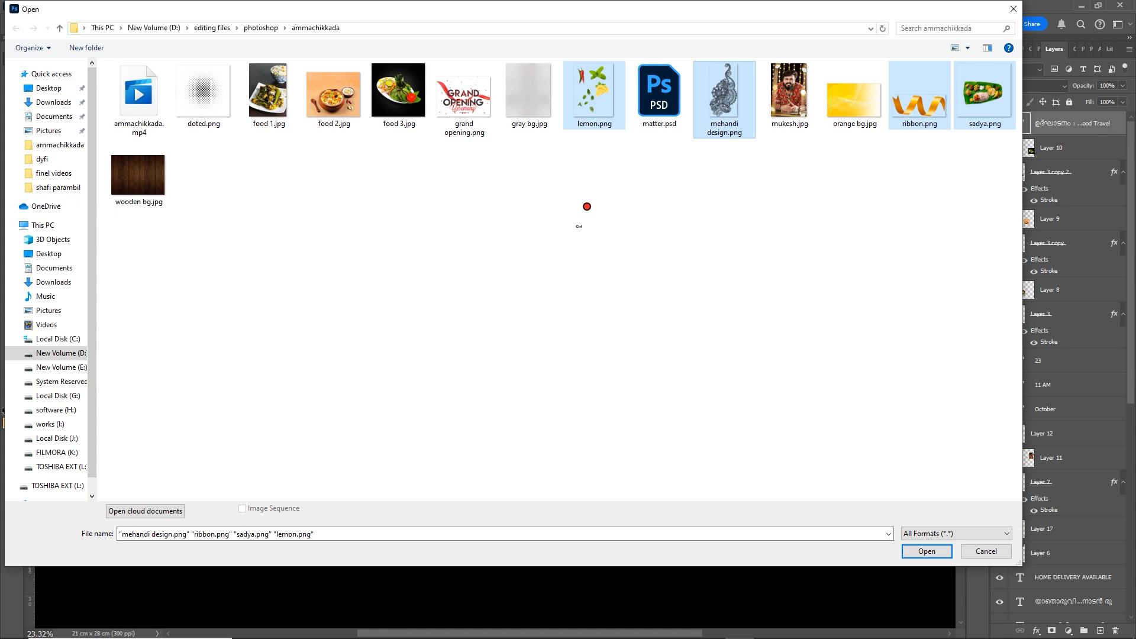
left_click(926, 551)
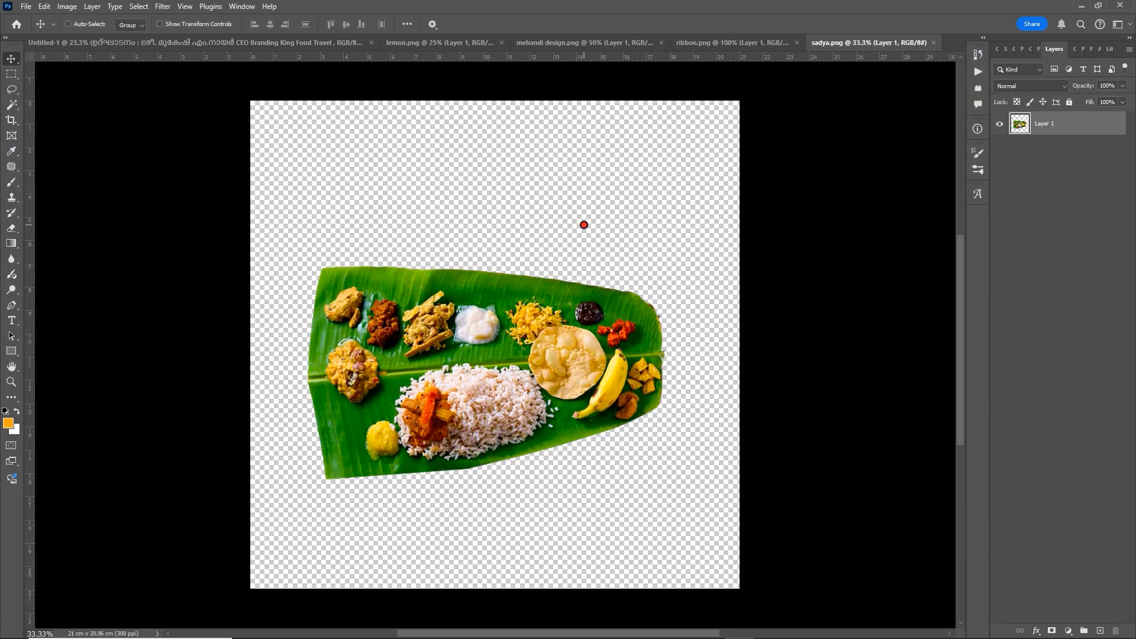
Bring the banana-leaf meal from sadya.png into the flyer, rotated about 34.1° and partly cropped by the page's upper-left corner
left_click_drag(498, 390, 548, 312)
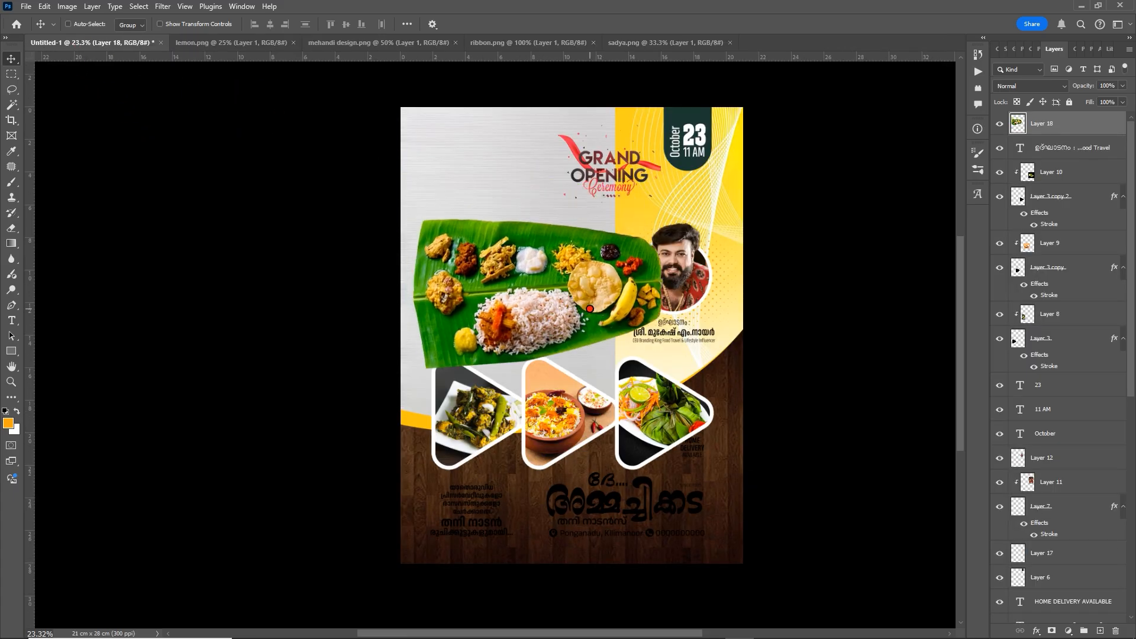
key("ctrl")
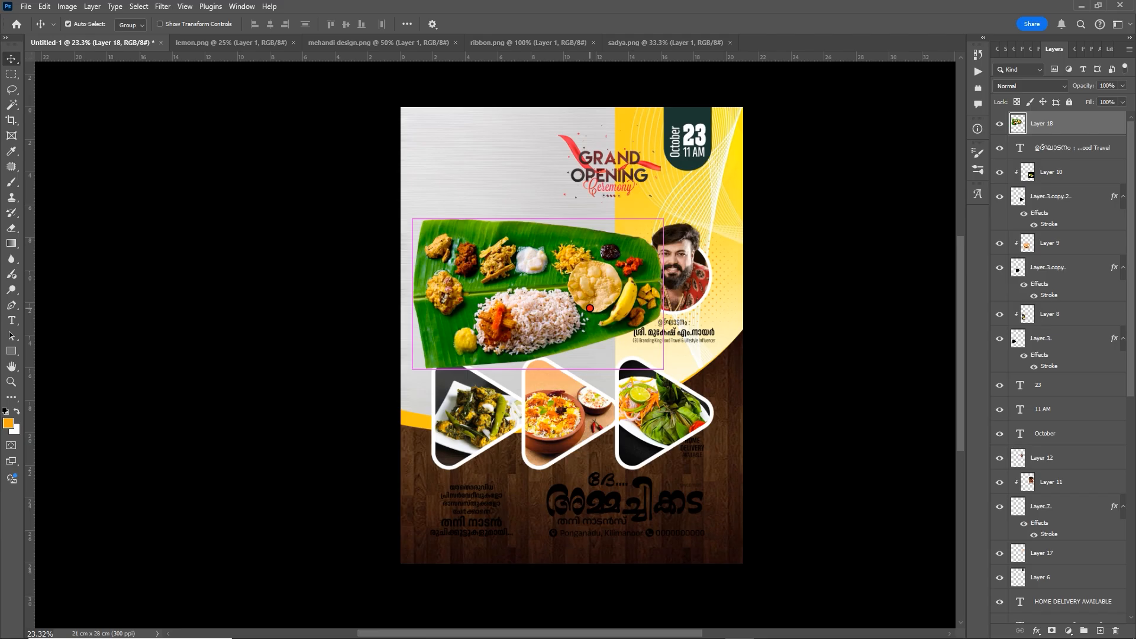
key("ctrl+t")
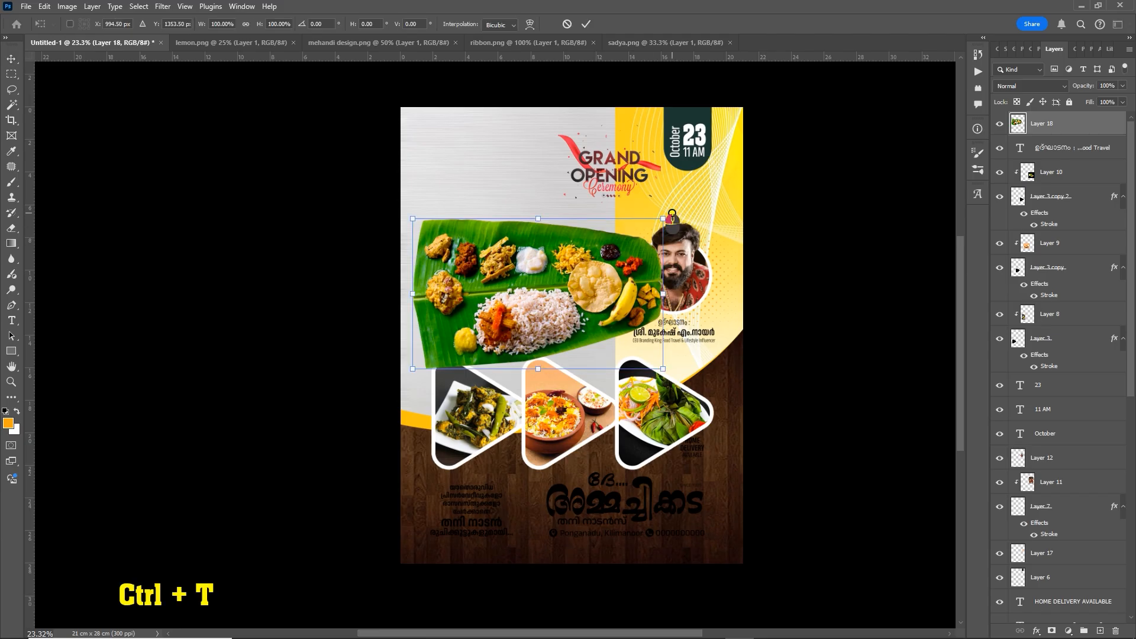
left_click_drag(672, 214, 674, 302)
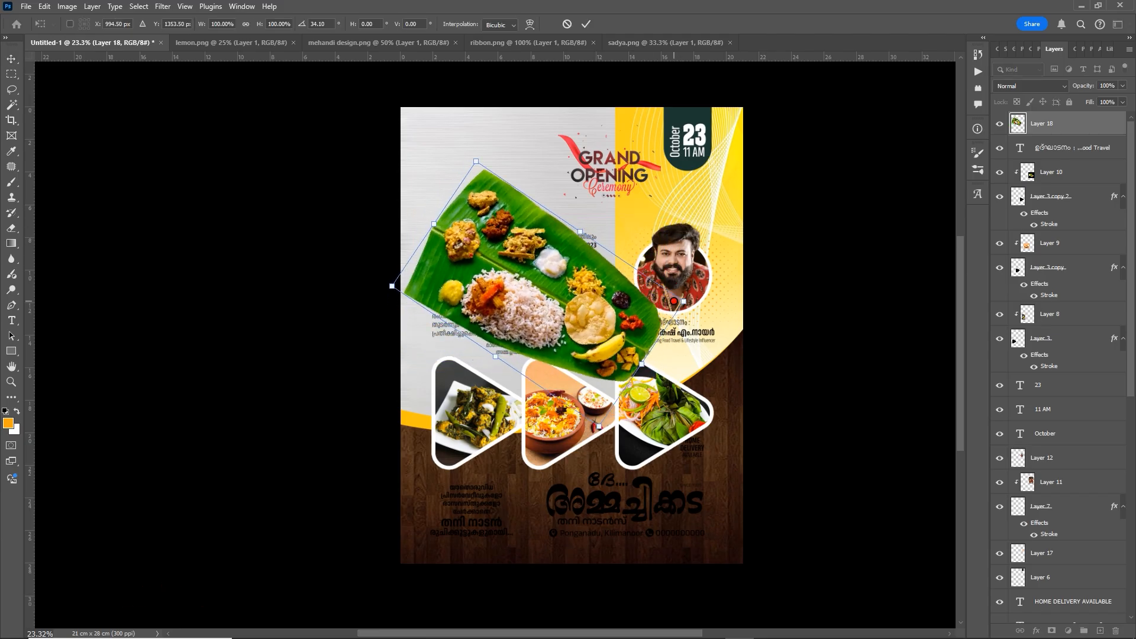
left_click_drag(610, 318, 503, 163)
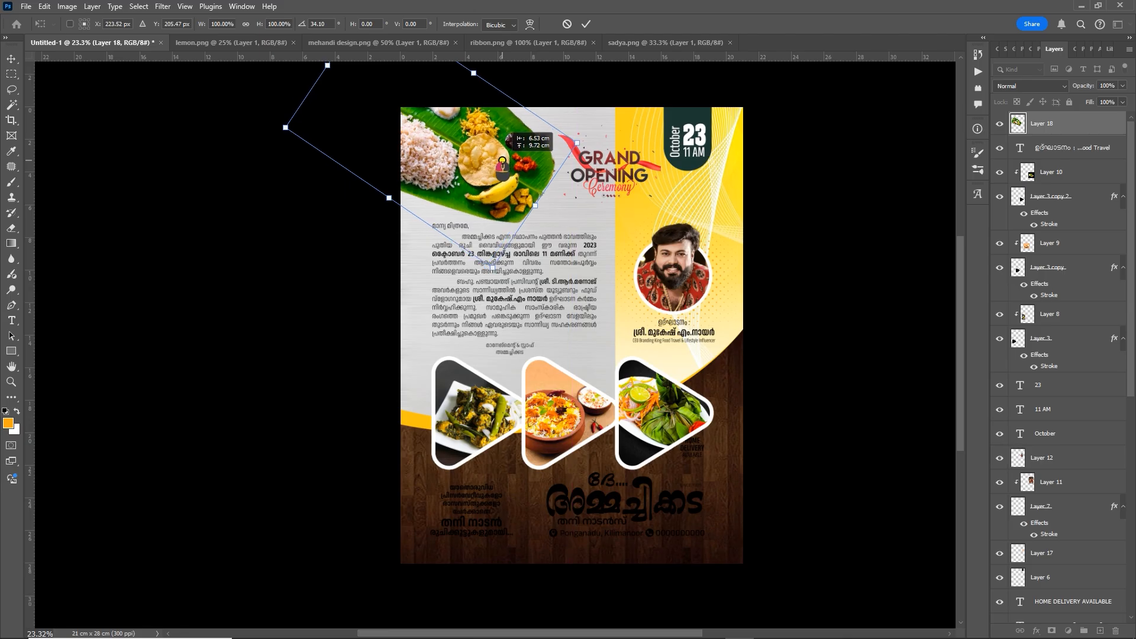
left_click(586, 24)
scroll(569, 250, "down", 2)
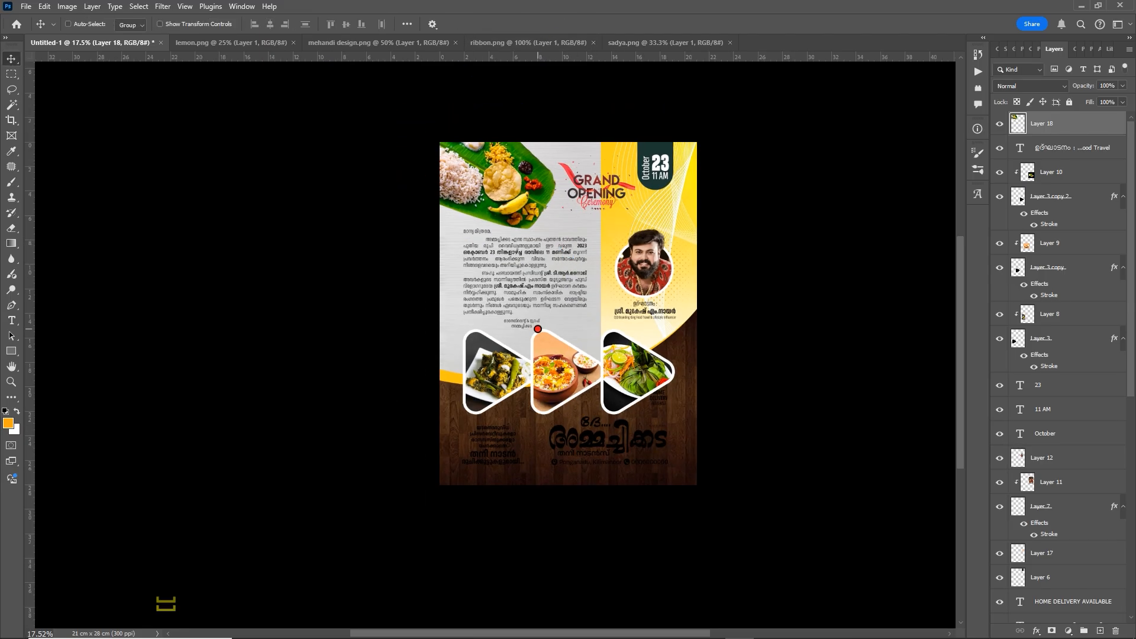
scroll(539, 325, "up", 4)
right_click(517, 276)
left_click(527, 280)
left_click_drag(553, 182, 564, 292)
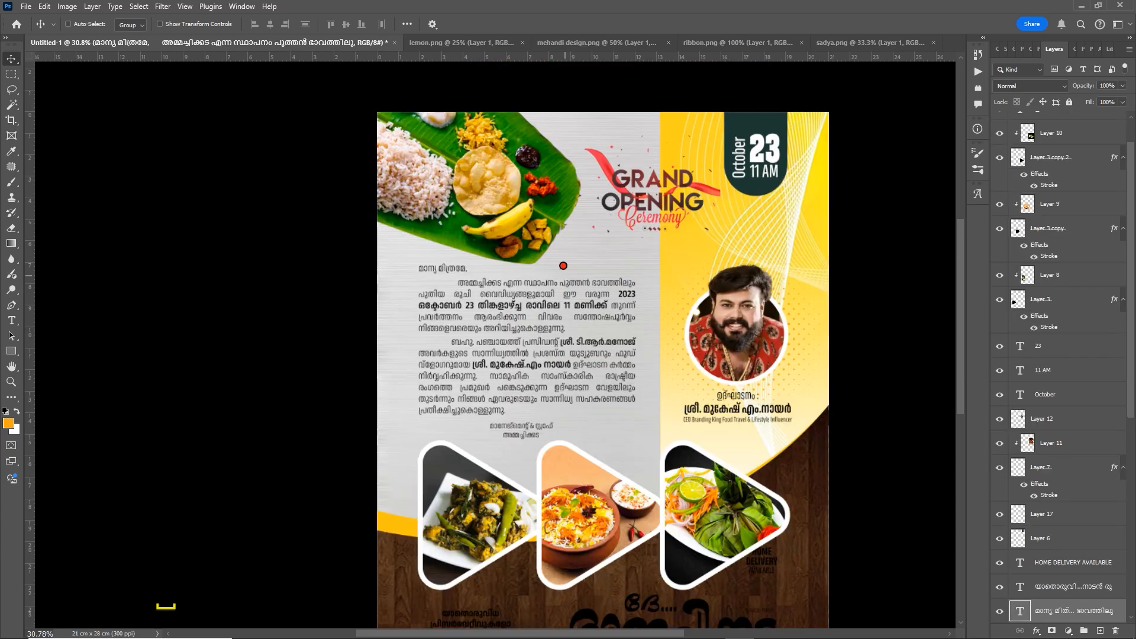
Select the triangular food photos, lower texts, wood panel and yellow curve together, excluding Layers 2, 14 and 15, and nudge them slightly down
scroll(570, 367, "down", 5)
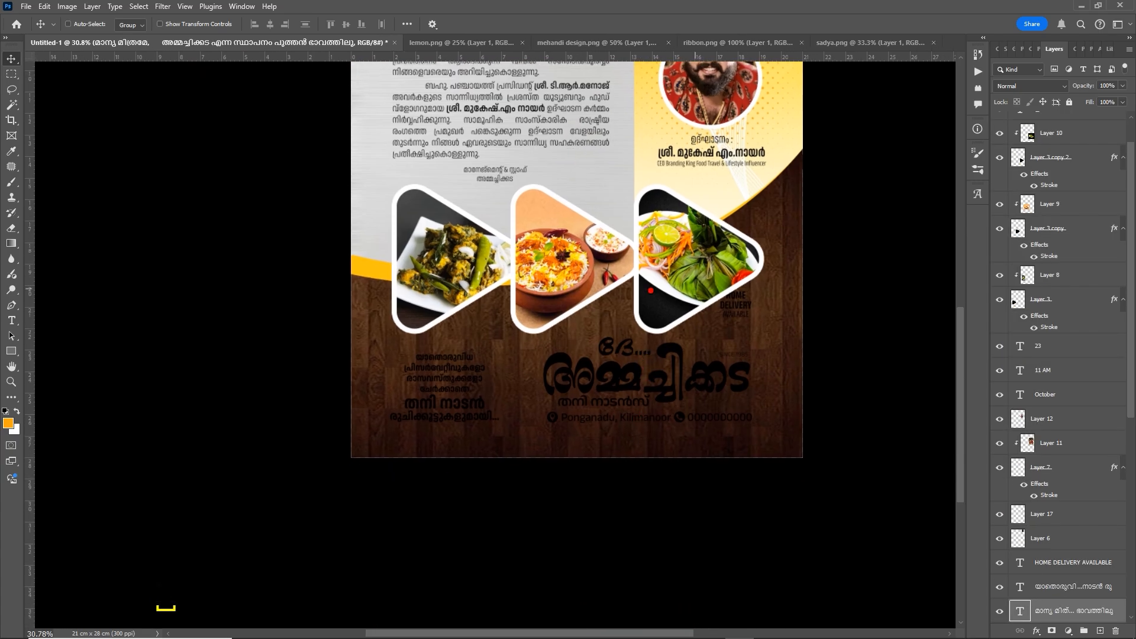
scroll(620, 418, "up", 1)
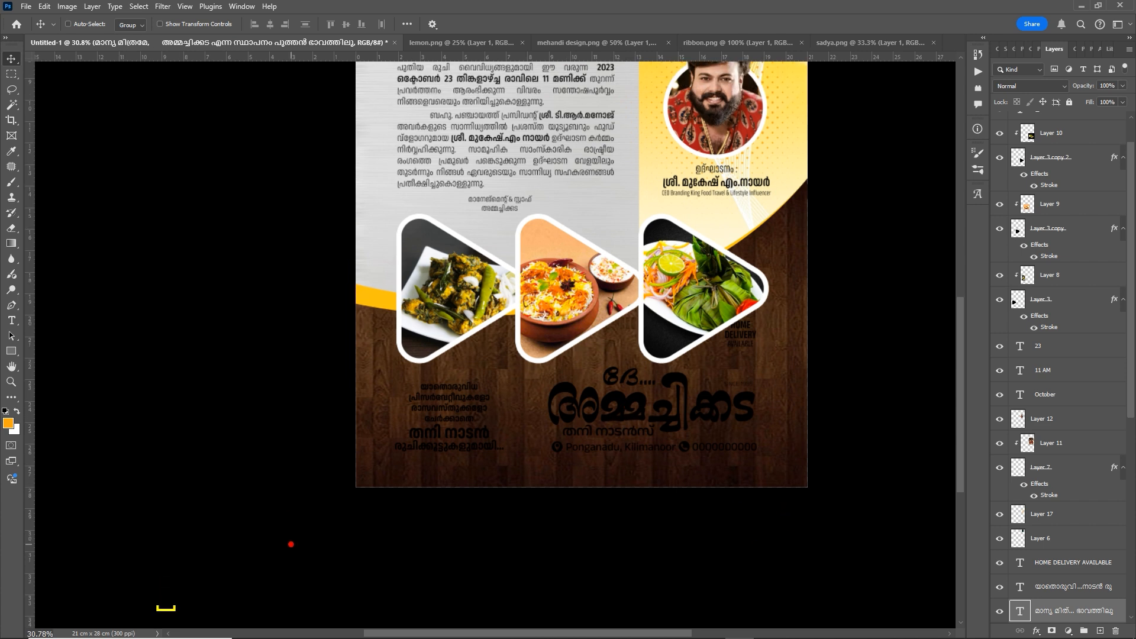
left_click_drag(284, 541, 886, 267)
scroll(630, 468, "down", 3)
left_click_drag(630, 466, 602, 520)
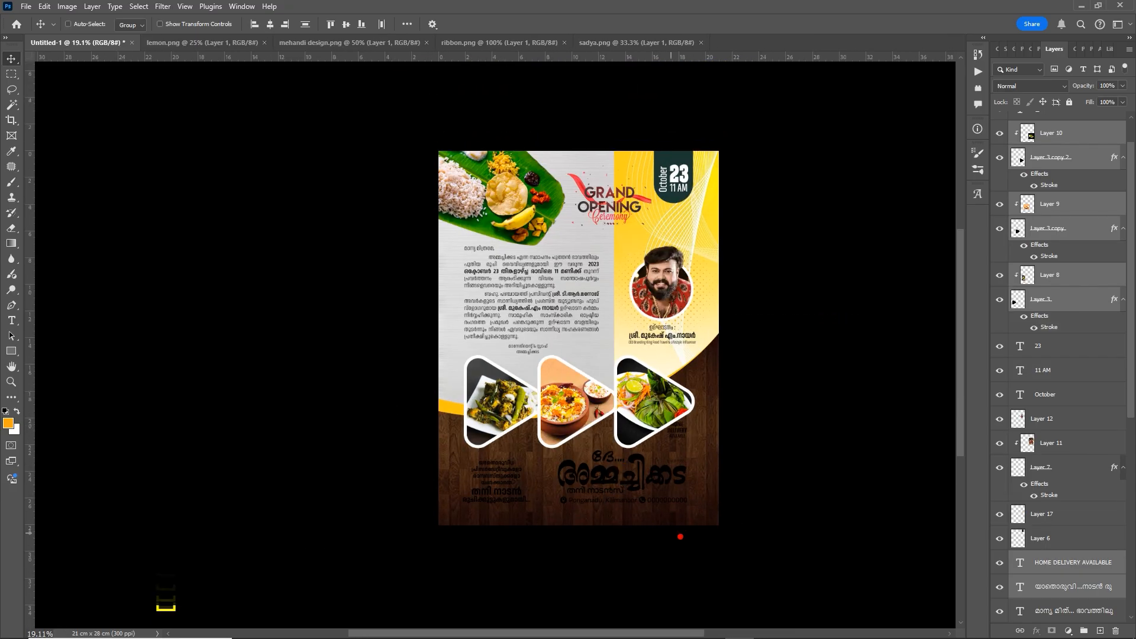
left_click_drag(1133, 349, 1132, 548)
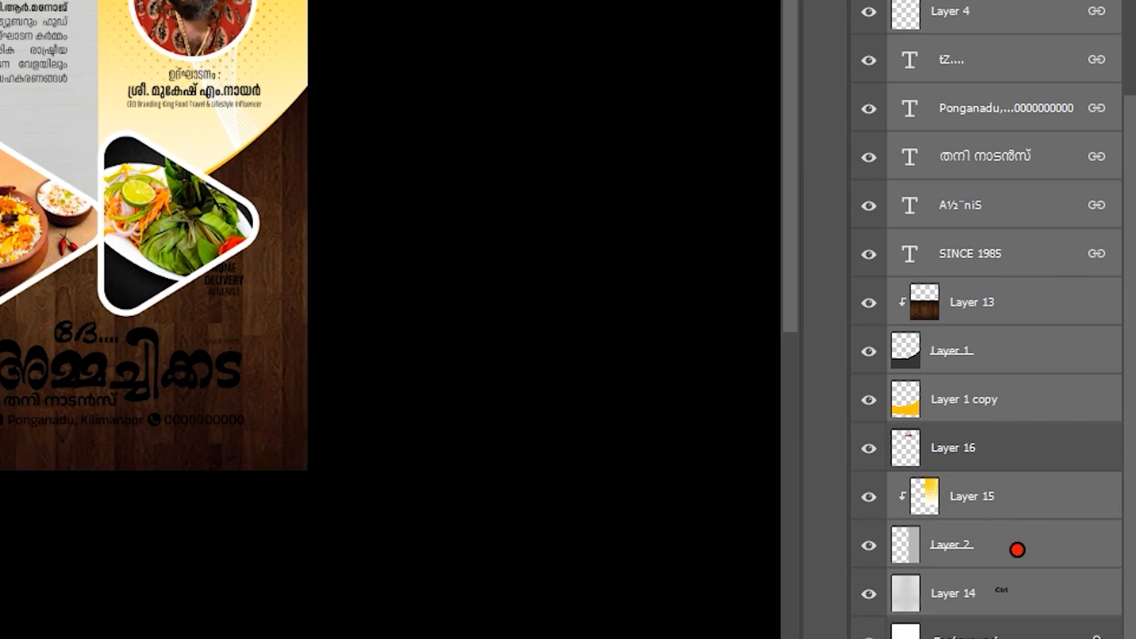
left_click(1017, 550, "ctrl")
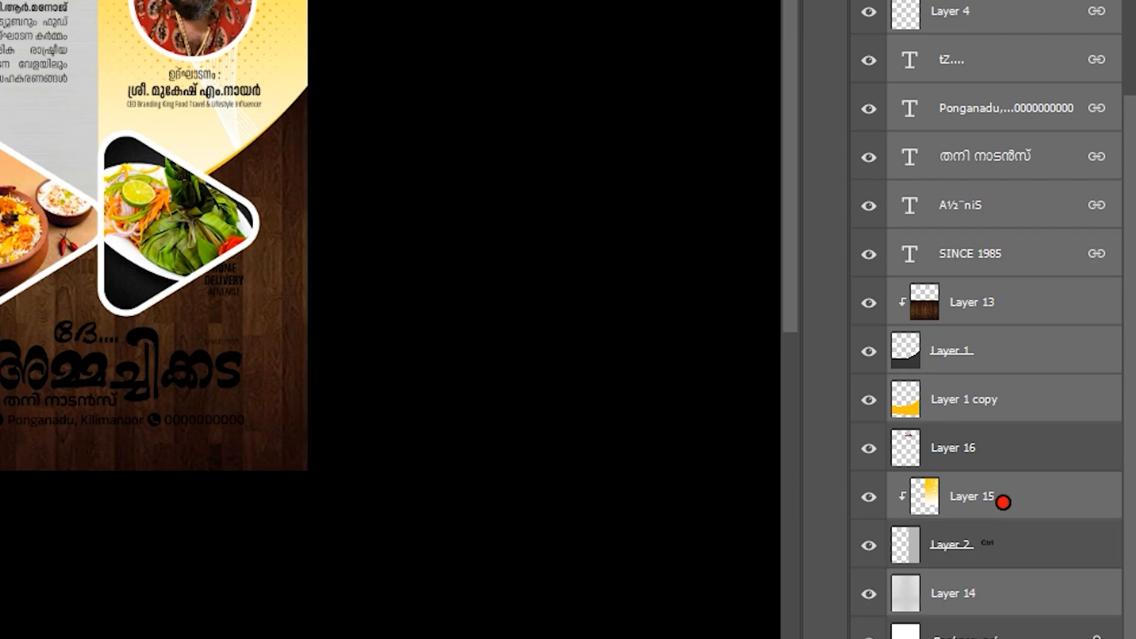
left_click(1033, 508, "ctrl")
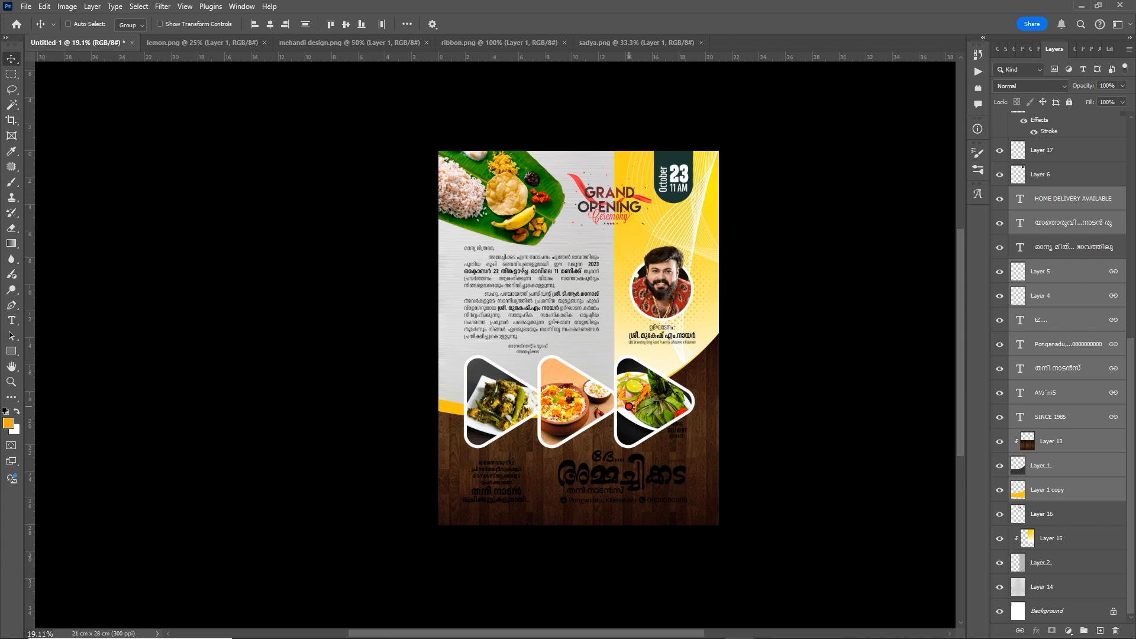
key("Down")
key("Down")
key("Down")
key("Down")
key("Down")
key("Down")
key("Down")
key("Down")
key("Down")
key("Down")
key("Down")
key("Down")
key("Down")
key("Down")
key("Down")
key("Down")
key("Down")
key("Down")
key("Down")
key("Down")
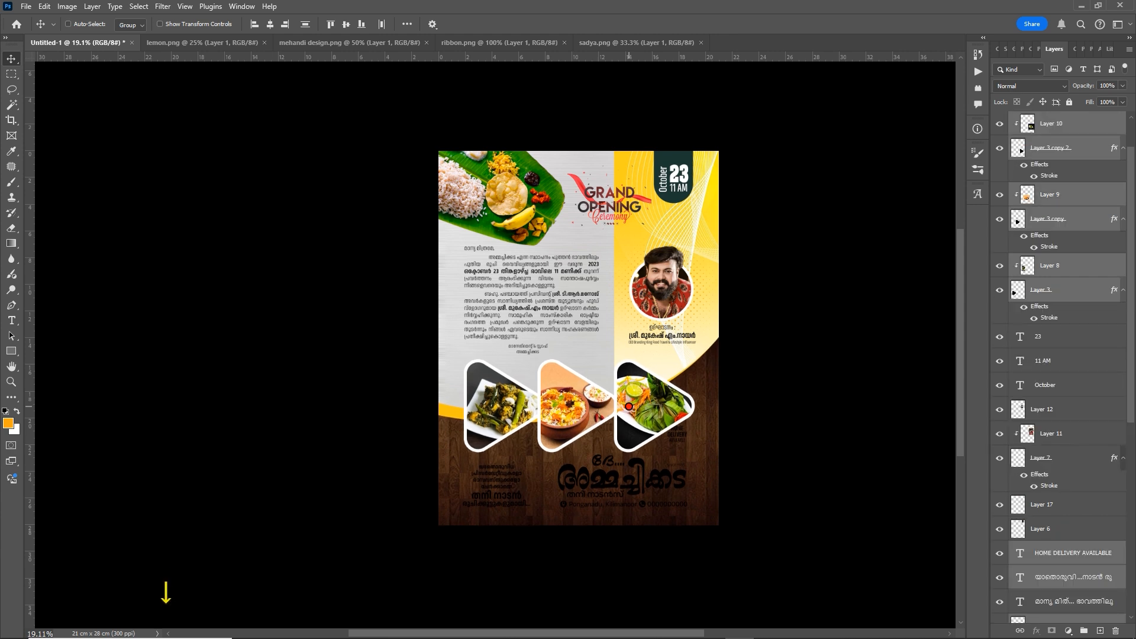
key("Down")
key("Down")
key("Down")
key("Down")
key("Down")
key("Down")
key("Down")
key("Down")
key("Down")
key("Down")
key("Down")
key("Down")
key("Down")
key("Down")
key("Down")
key("Down")
key("Down")
key("Down")
key("Down")
key("Down")
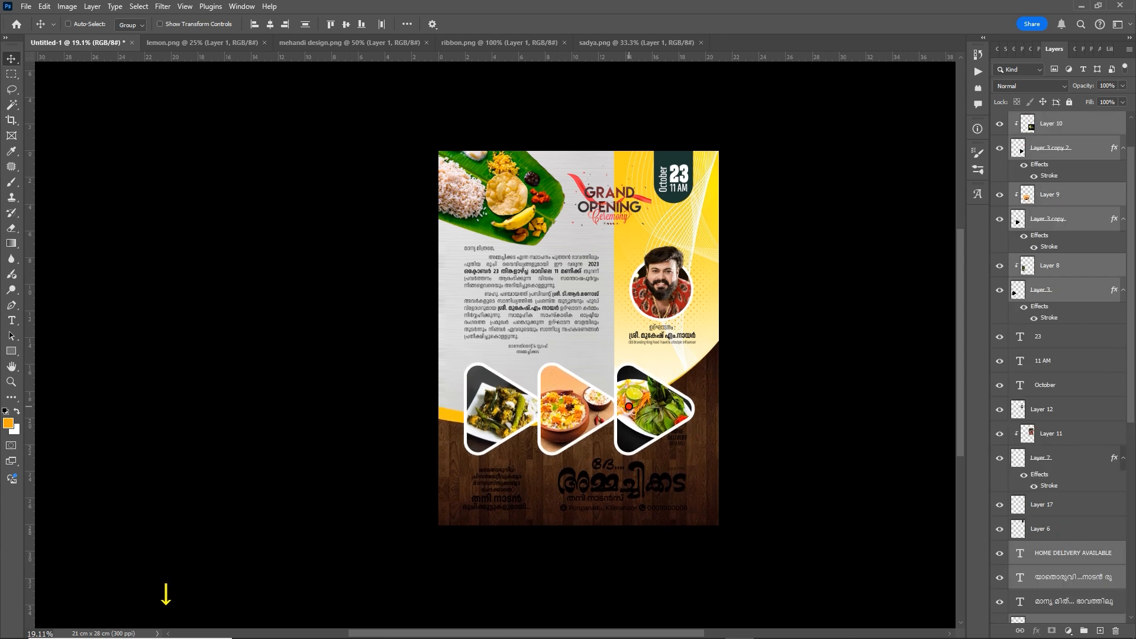
key("Up")
key("Up")
key("Up")
key("Up")
key("Up")
key("Up")
key("Up")
key("Up")
key("Up")
key("Up")
key("Up")
key("Up")
key("Up")
key("Up")
key("Up")
key("Up")
key("Up")
key("Up")
key("Up")
key("Up")
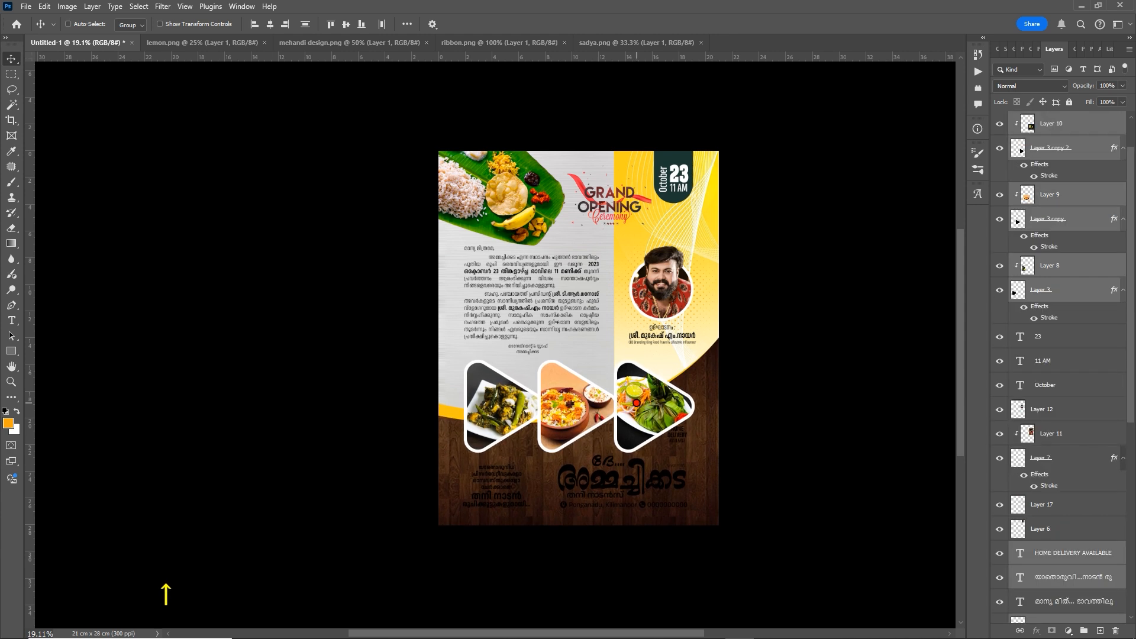
Move the Malayalam invitation body text slightly down, closer to the triangular food photos
scroll(460, 329, "up", 5)
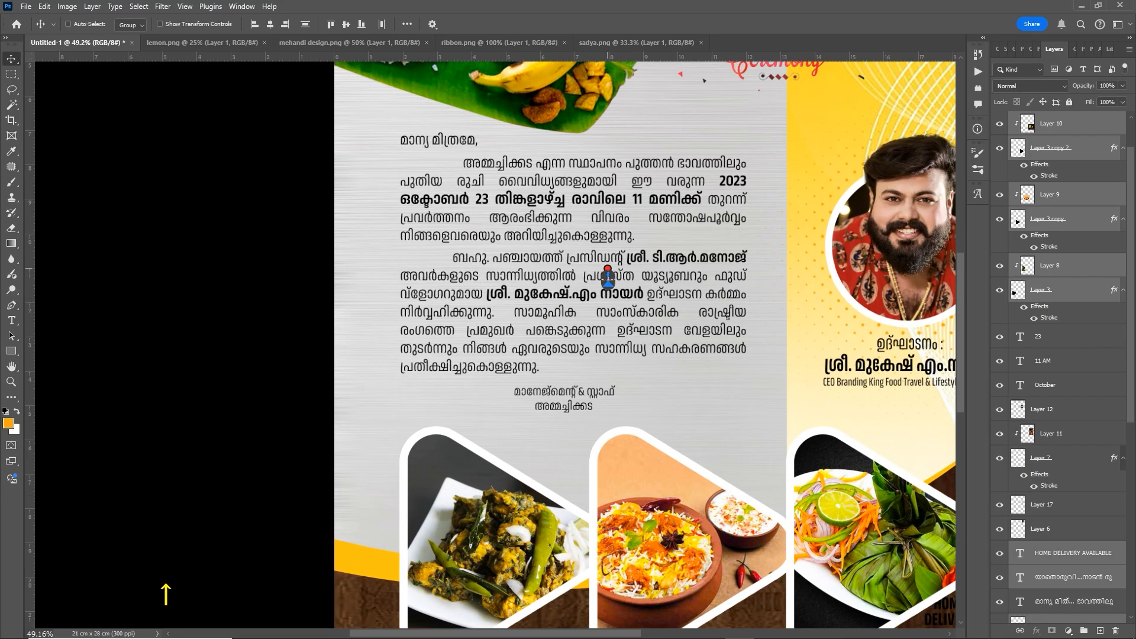
right_click(635, 281)
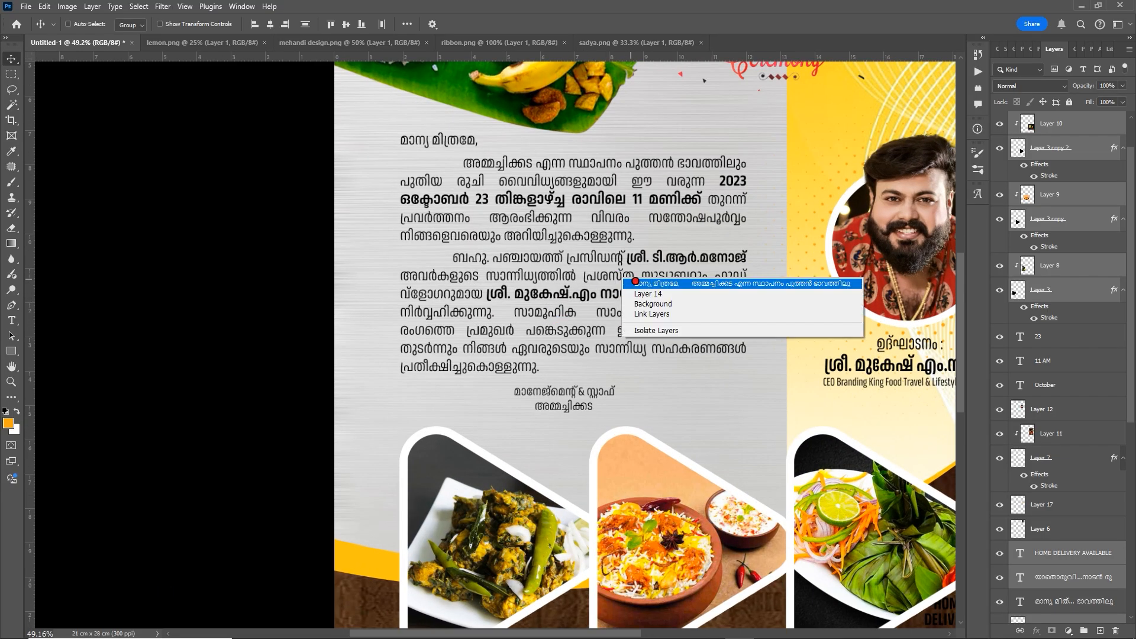
left_click(635, 283)
left_click_drag(635, 283, 633, 305)
Scale the banana-leaf meal to 75.33% and reposition it so the page's upper-left corner still crops it
scroll(578, 251, "down", 4)
left_click_drag(592, 206, 549, 377)
scroll(500, 271, "up", 2)
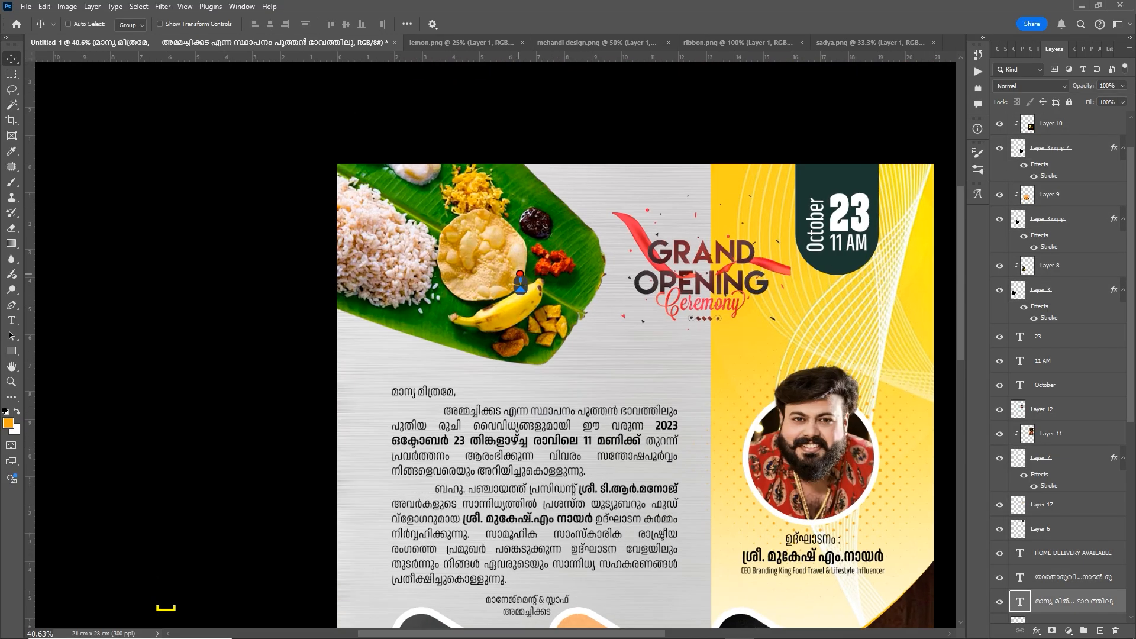
left_click_drag(527, 274, 521, 294)
key("ctrl+t")
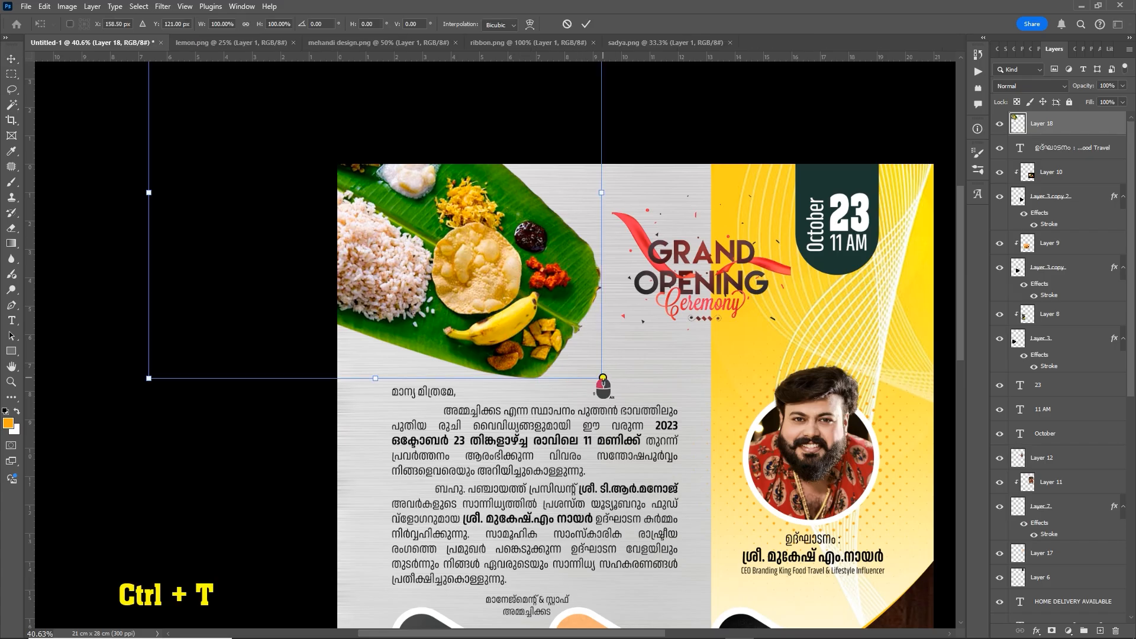
left_click_drag(604, 382, 551, 342)
left_click_drag(503, 294, 550, 334)
left_click_drag(599, 372, 592, 367)
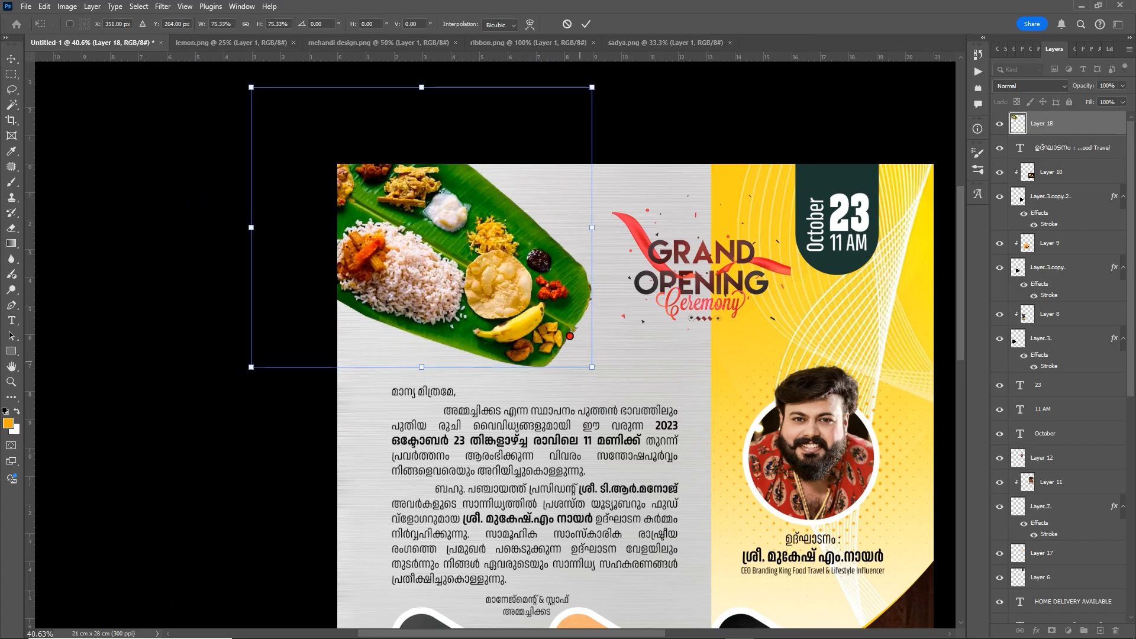
left_click_drag(552, 323, 554, 311)
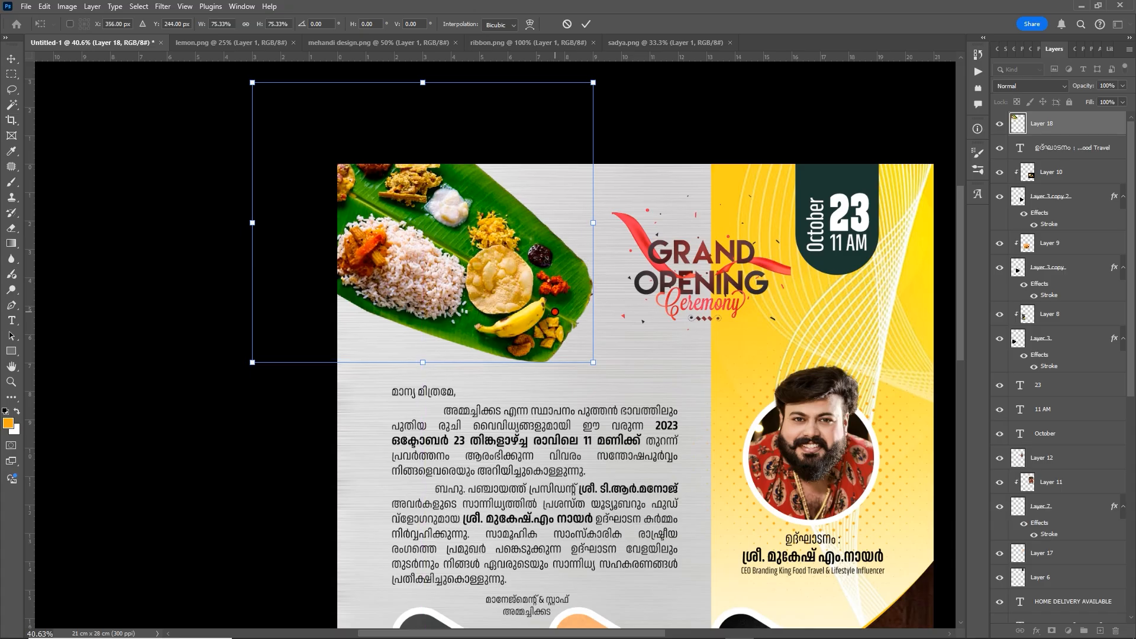
left_click(586, 23)
Bring the pattern from mehandi design.png into the flyer and place its layer directly above the grey textured Layer 14
scroll(643, 258, "down", 5)
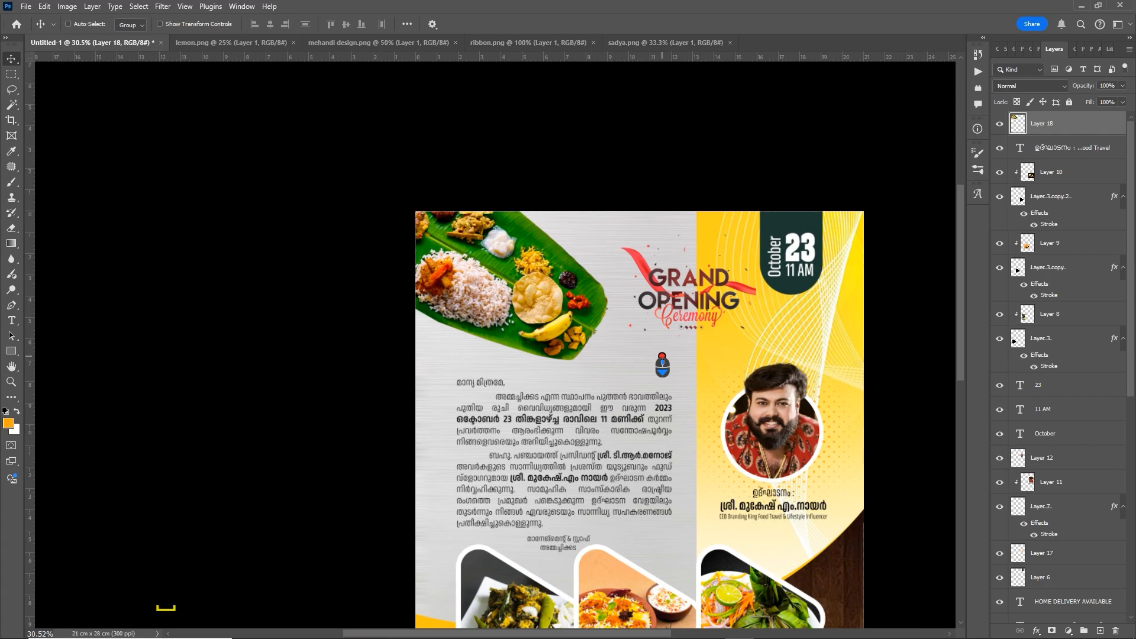
left_click_drag(643, 251, 636, 232)
mouse_move(650, 276)
left_mouse_down()
mouse_move(641, 251)
mouse_move(646, 289)
left_mouse_up()
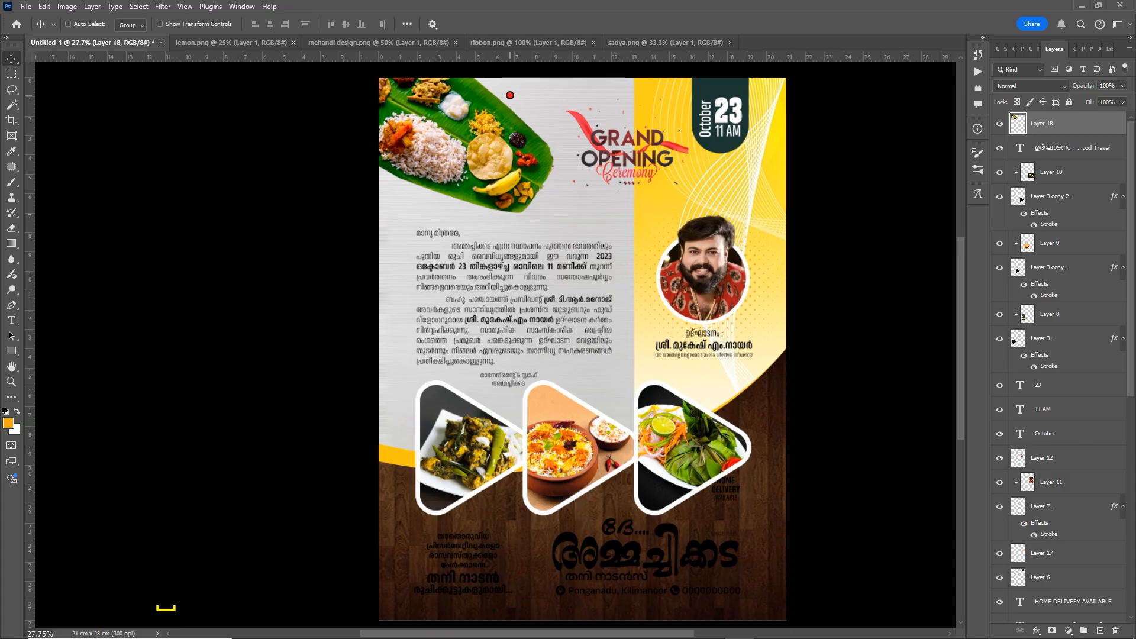
left_click(377, 43)
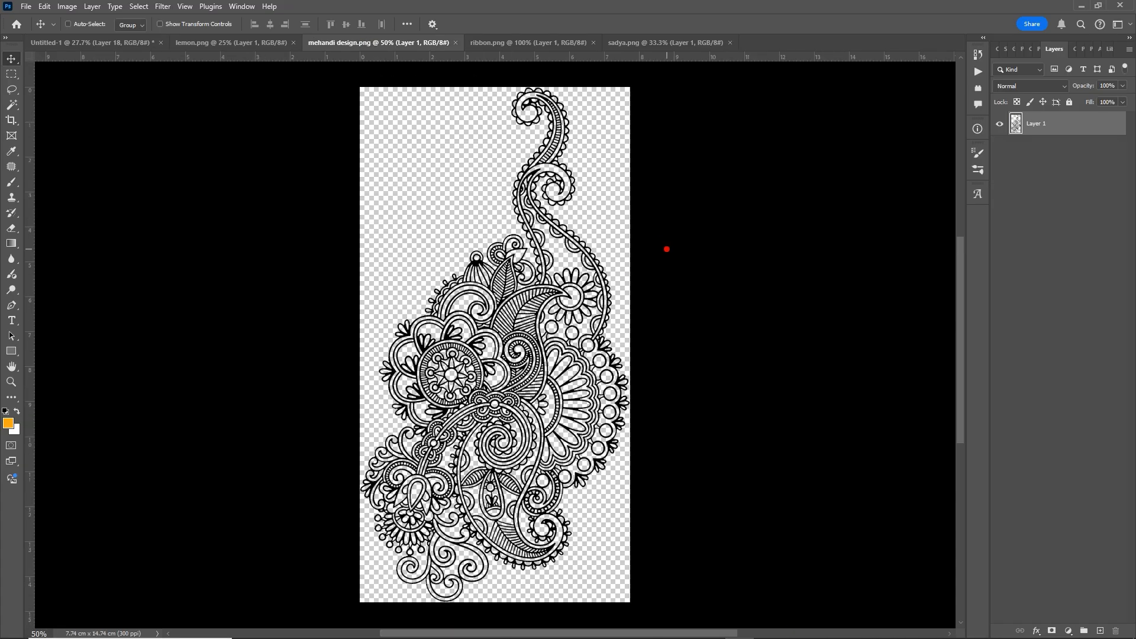
left_click_drag(541, 331, 516, 328)
key("space")
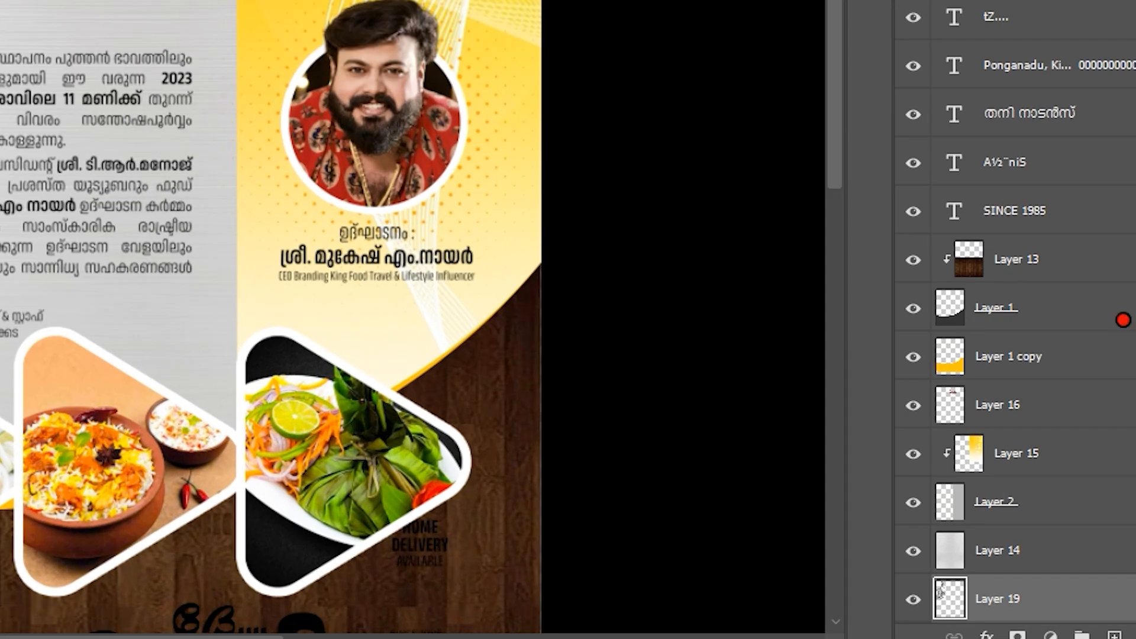
scroll(1057, 475, "down", 2)
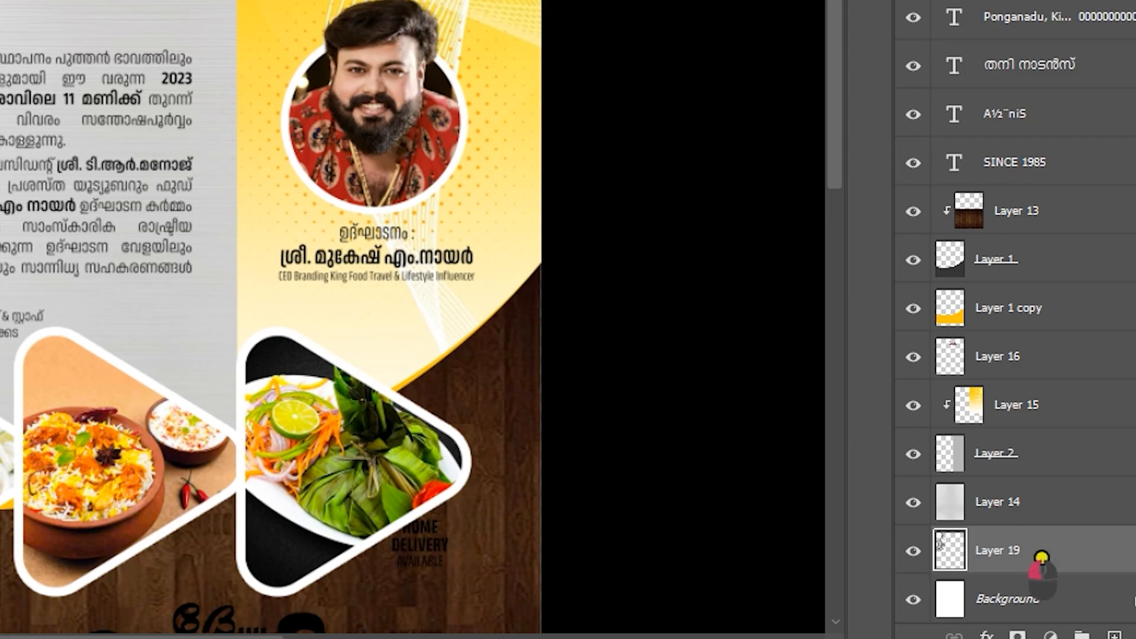
left_click_drag(1043, 552, 1043, 520)
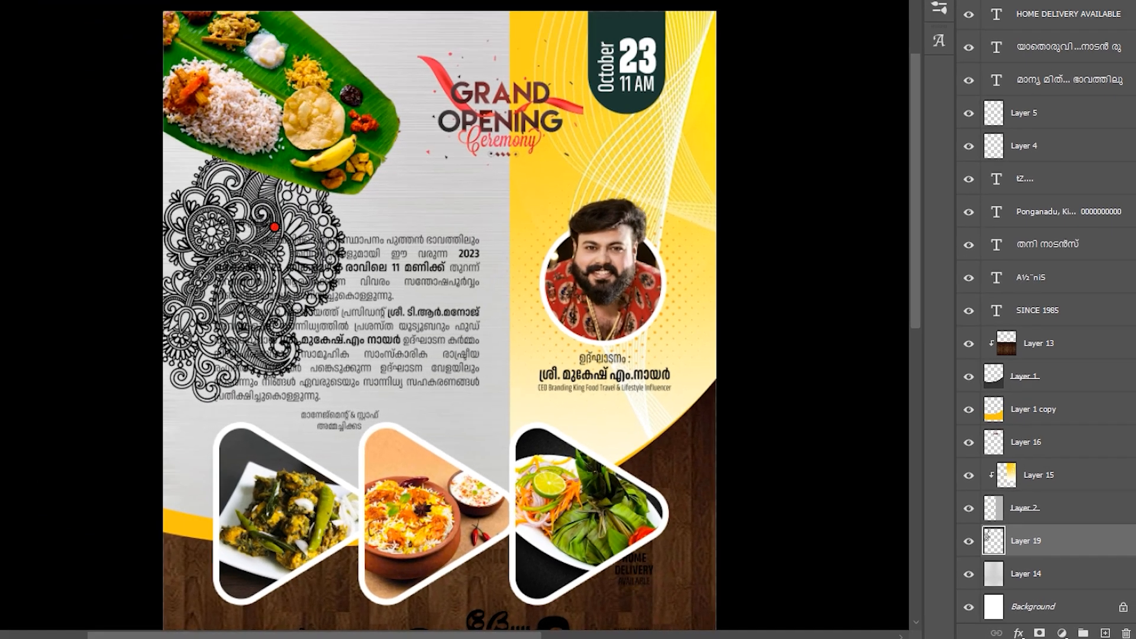
Position the mehandi pattern behind the banana leaf at the page's upper edge and lower its opacity to 20%
left_click_drag(274, 227, 387, 0)
left_click_drag(571, 157, 564, 148)
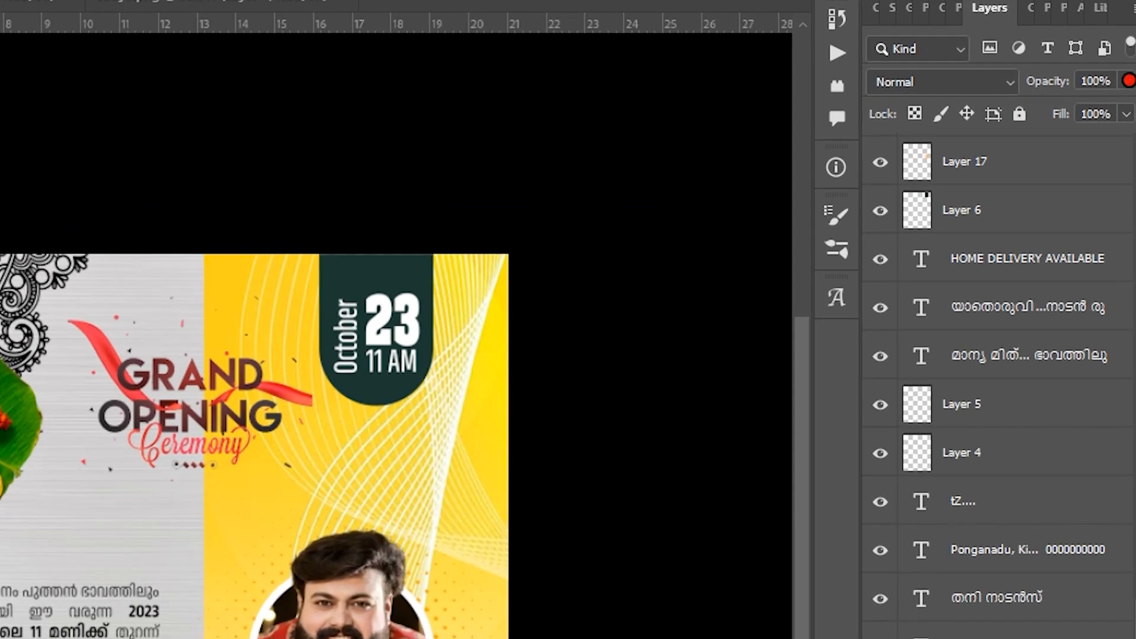
left_click(1123, 86)
left_click_drag(1073, 103, 1038, 109)
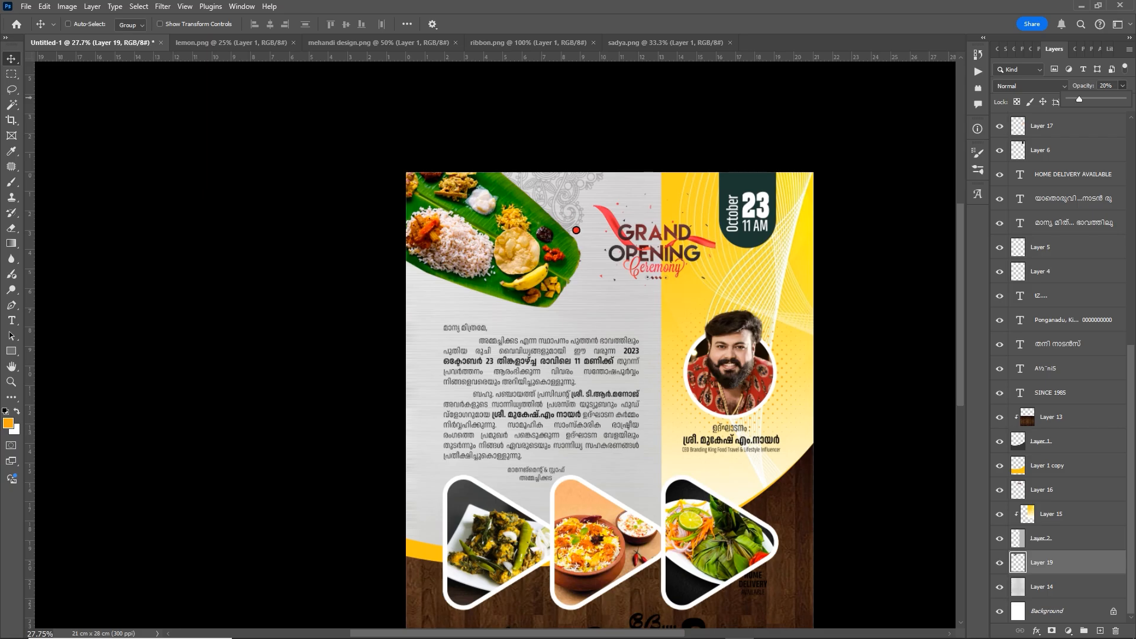
Duplicate the mehandi pattern, rotate the copy to about 110.68° and place it behind the lower edge of the banana leaf
left_click_drag(576, 227, 476, 331)
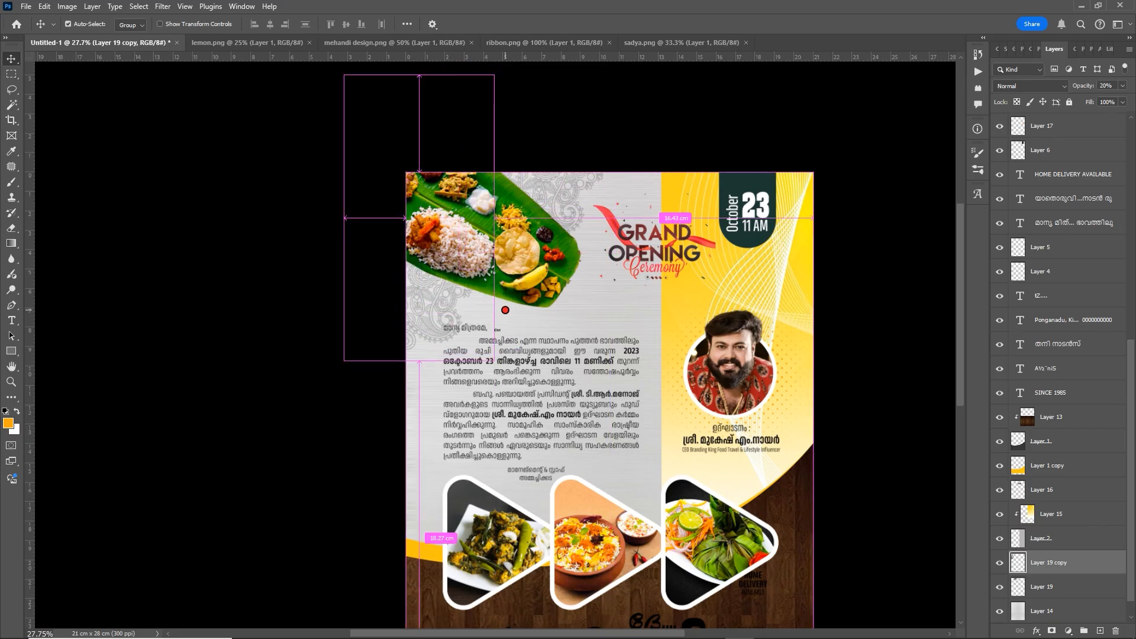
key("ctrl+t")
left_click_drag(515, 89, 482, 345)
left_click_drag(494, 273, 544, 283)
left_click_drag(698, 310, 708, 277)
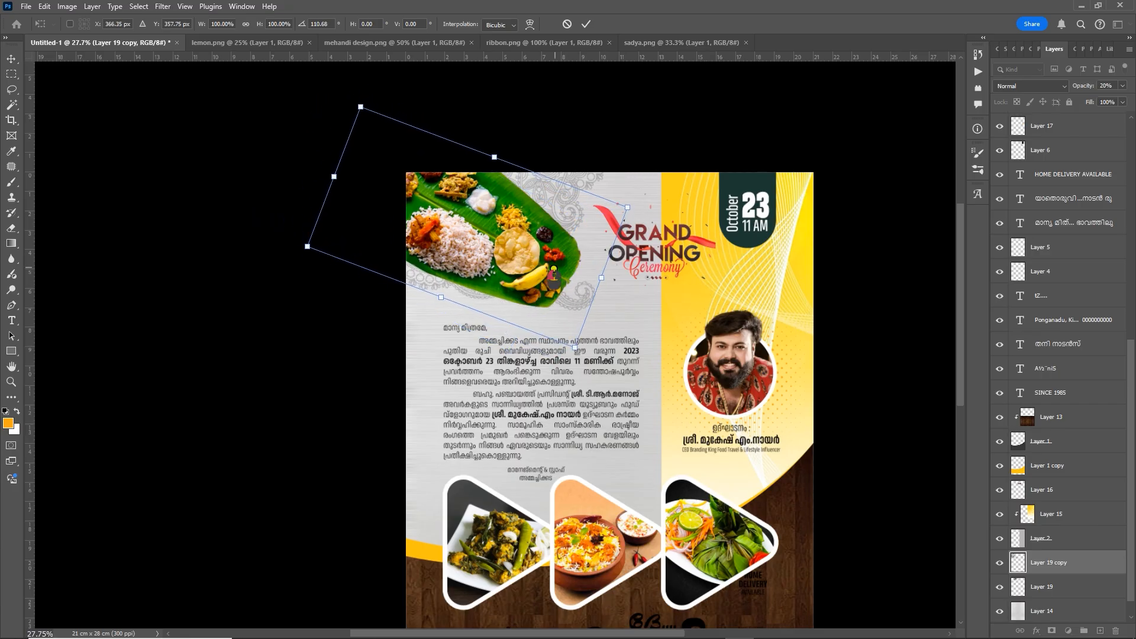
left_click_drag(555, 267, 551, 277)
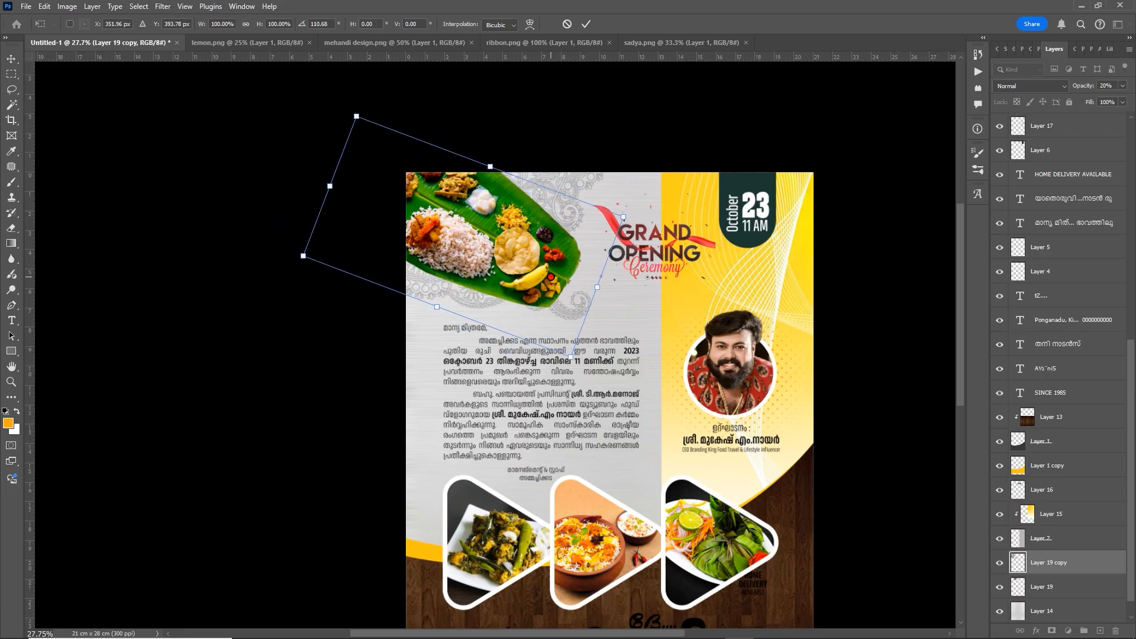
left_click(587, 24)
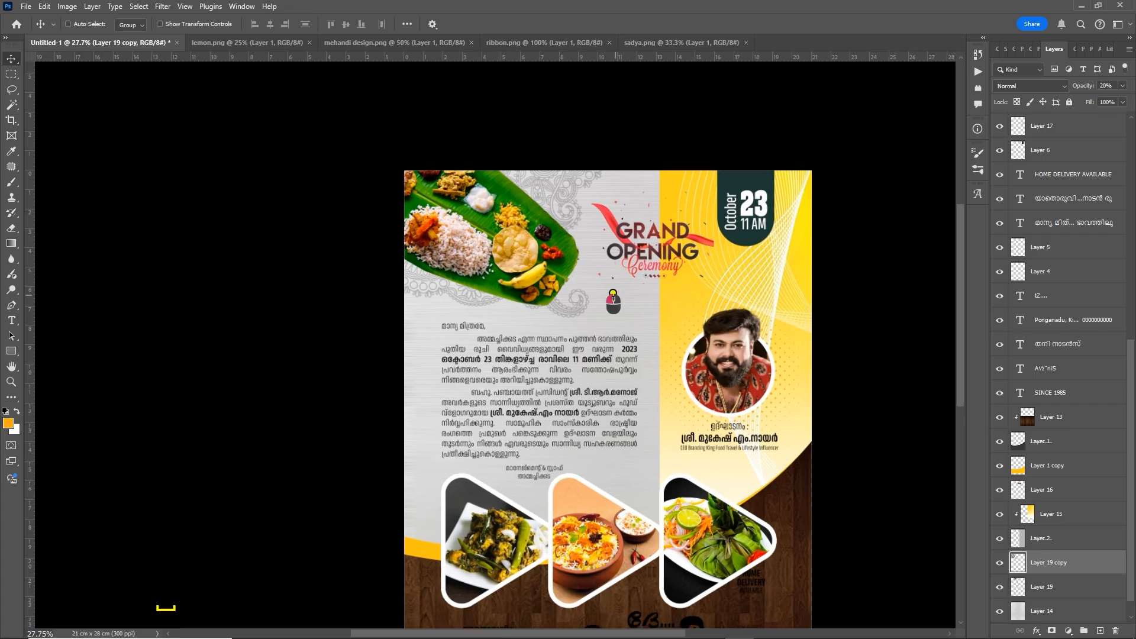
Duplicate the rotated mehandi pattern down behind the body text and cut the new copy's artwork to the clipboard
left_click_drag(637, 333, 556, 203)
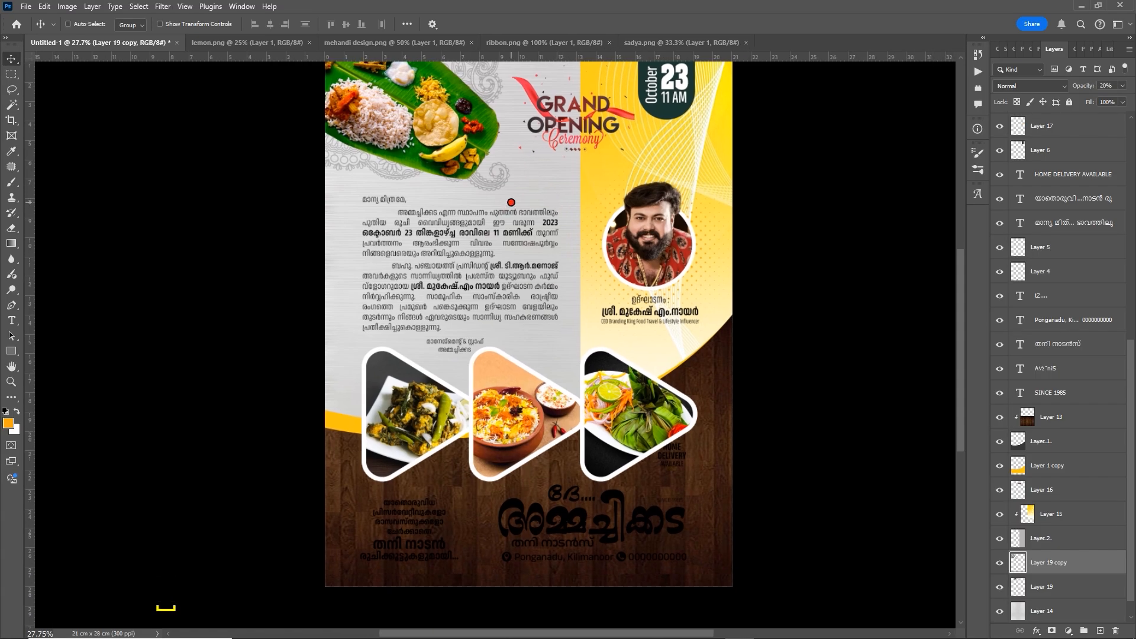
left_click_drag(469, 190, 584, 354)
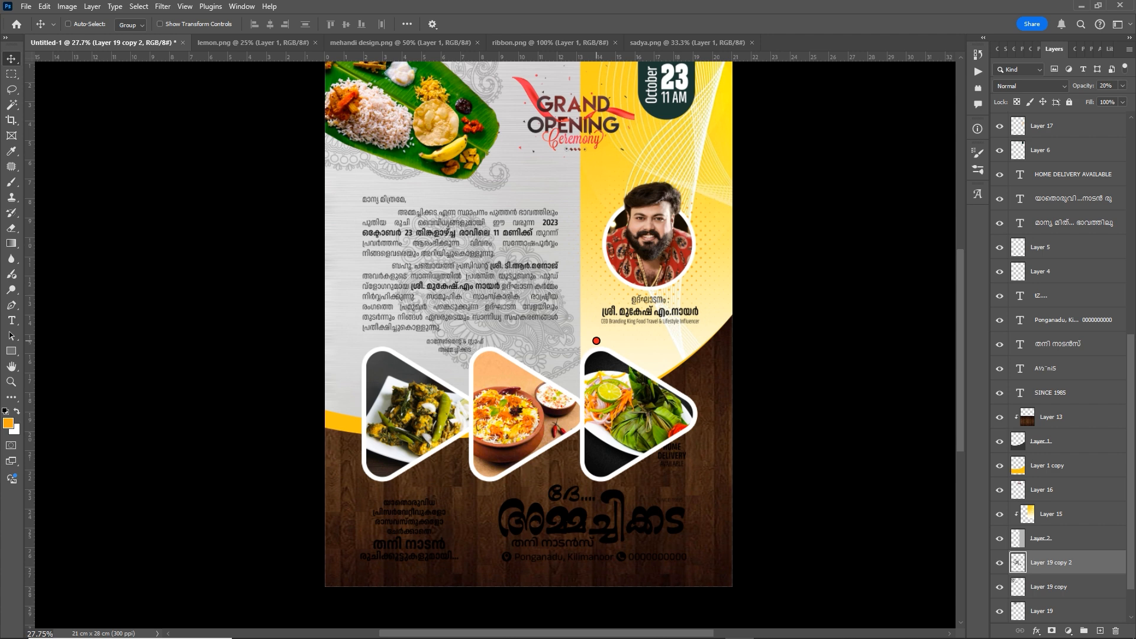
key("ctrl+a")
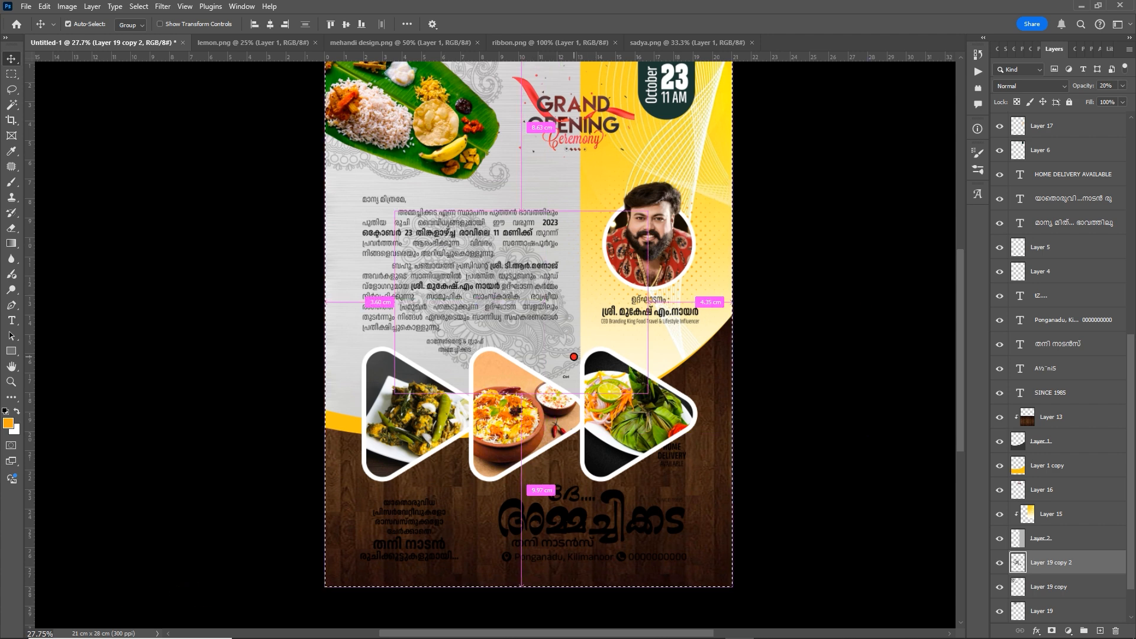
key("ctrl+x")
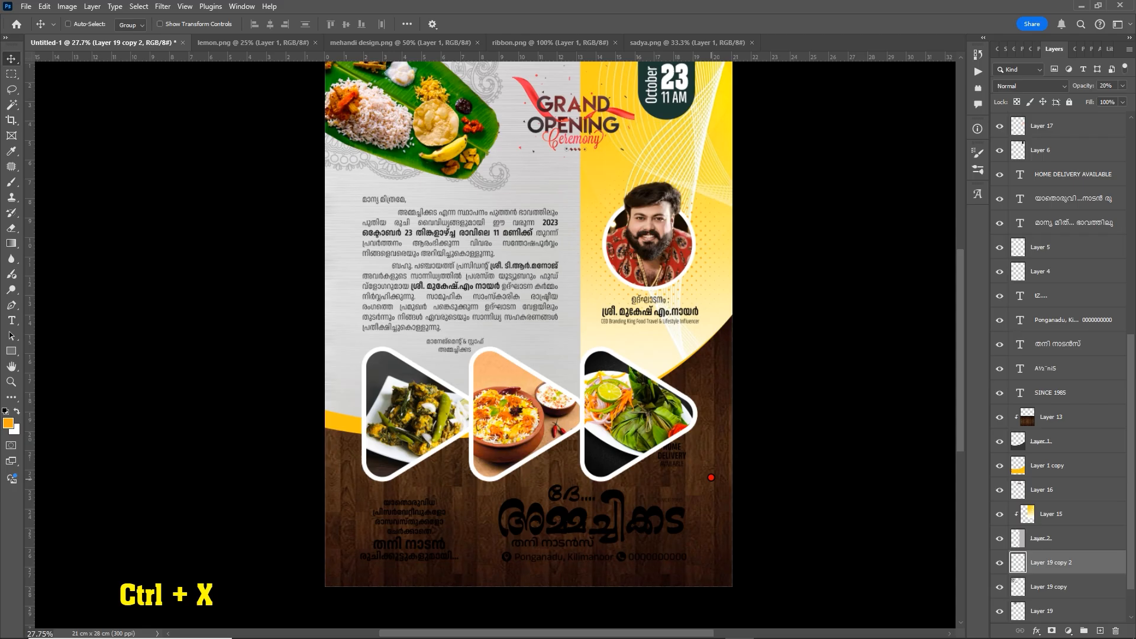
Paste the cut mehandi pattern on a new layer above the wood texture Layer 13 and move it to the page's right edge
right_click(713, 379)
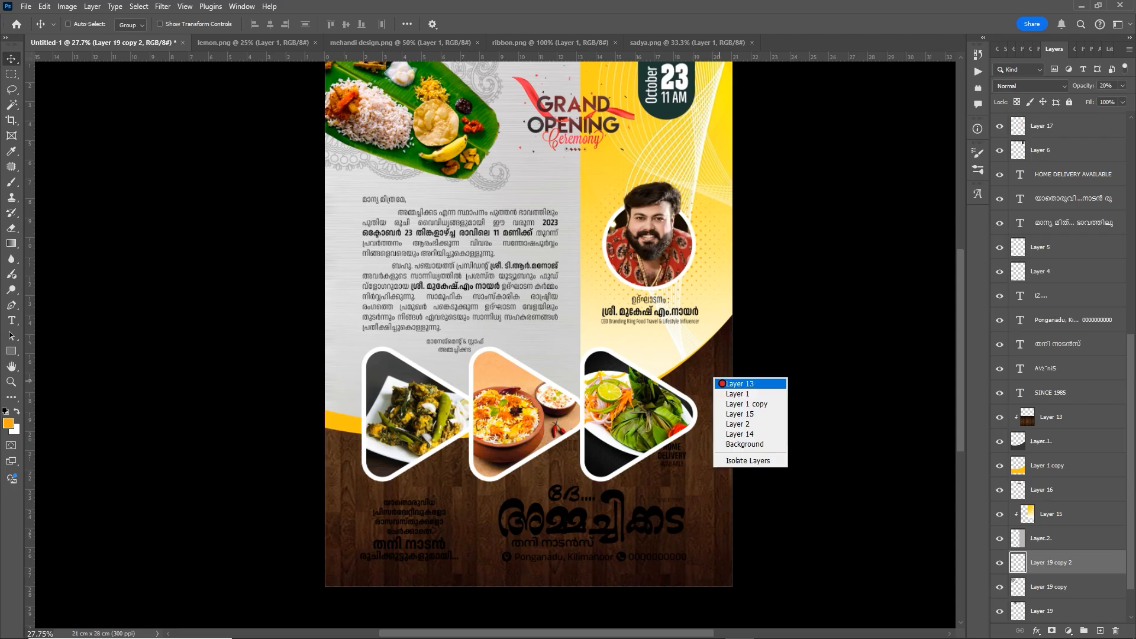
left_click(726, 384)
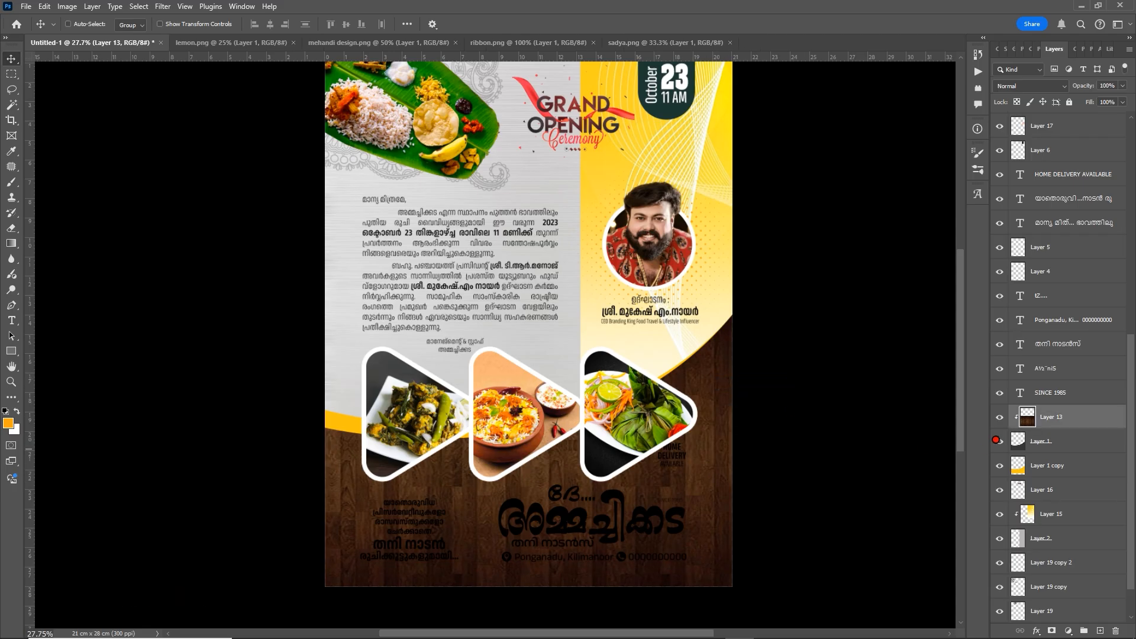
key("ctrl")
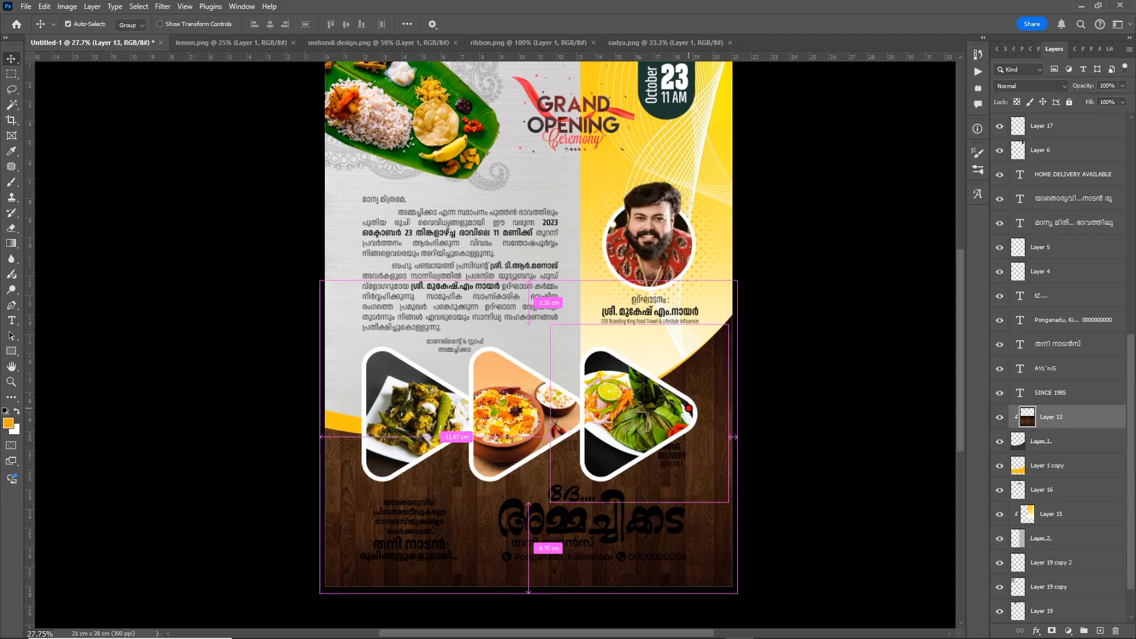
key("ctrl+v")
left_click_drag(533, 340, 811, 457)
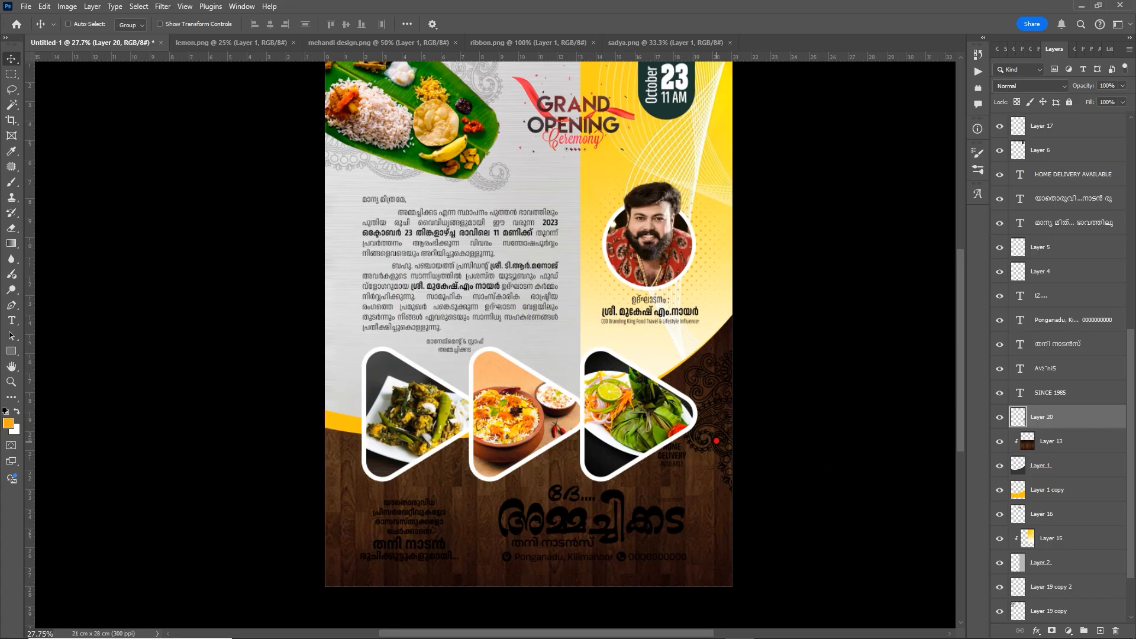
Rotate the pasted mehandi pattern to 91.60° and position it along the right edge of the wood area
key("ctrl")
key("ctrl+t")
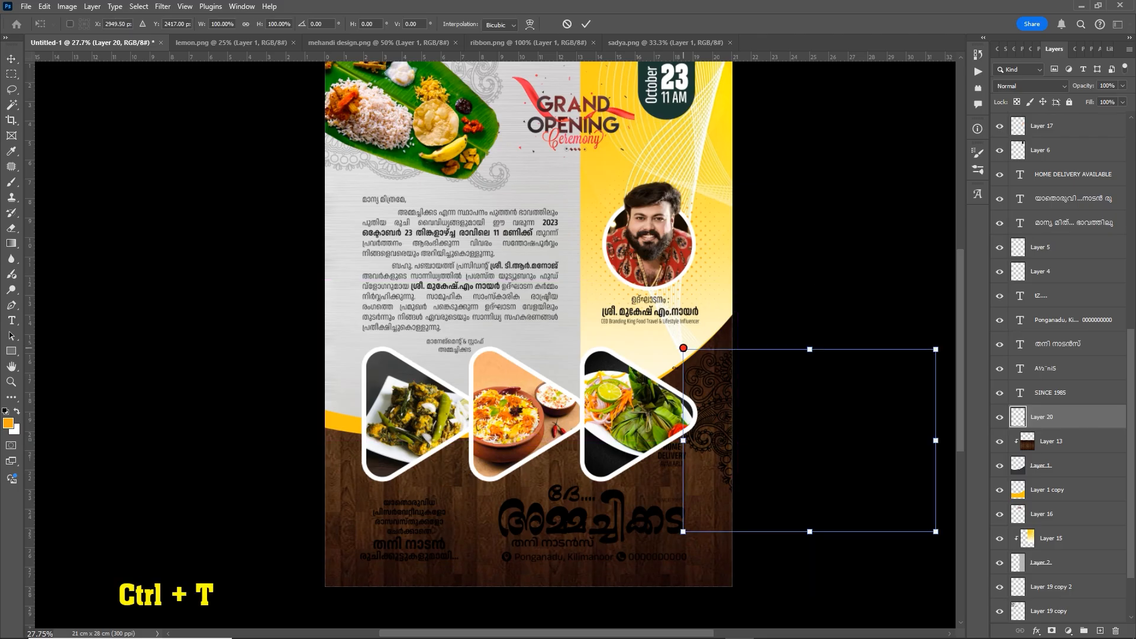
left_click_drag(680, 336, 914, 359)
left_click_drag(832, 419, 804, 374)
left_click_drag(906, 442, 909, 423)
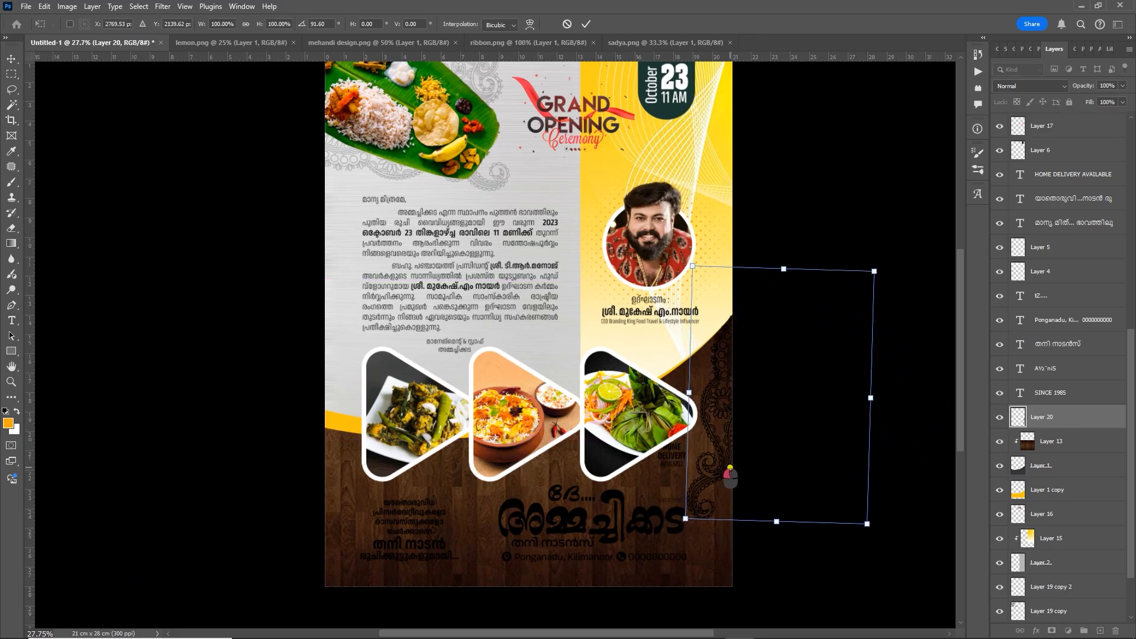
left_click_drag(730, 471, 724, 458)
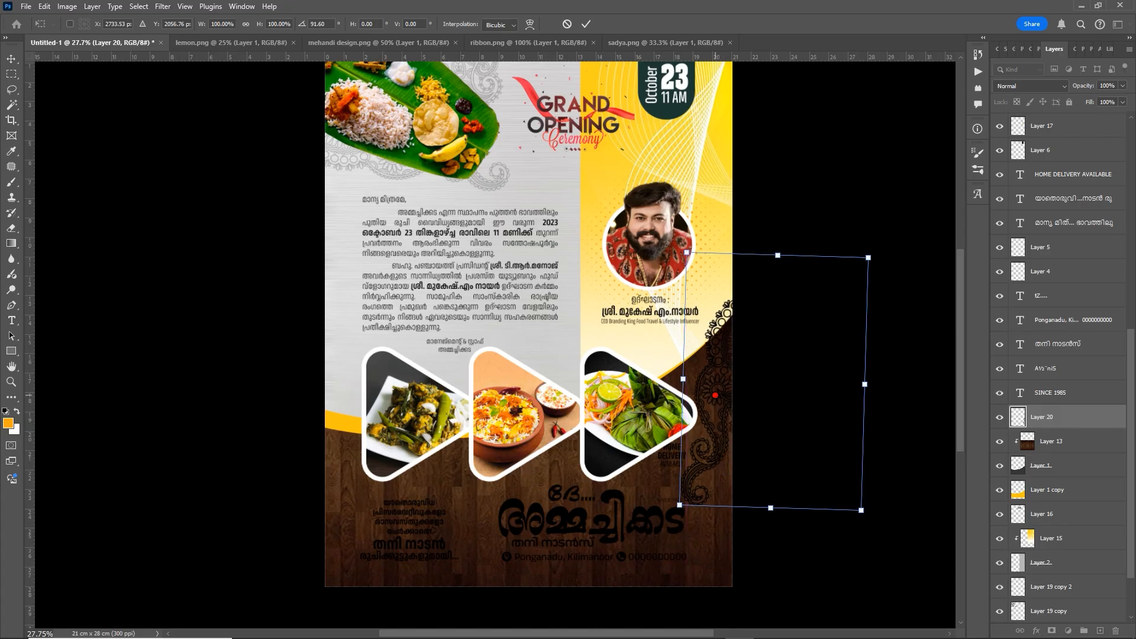
key("Return")
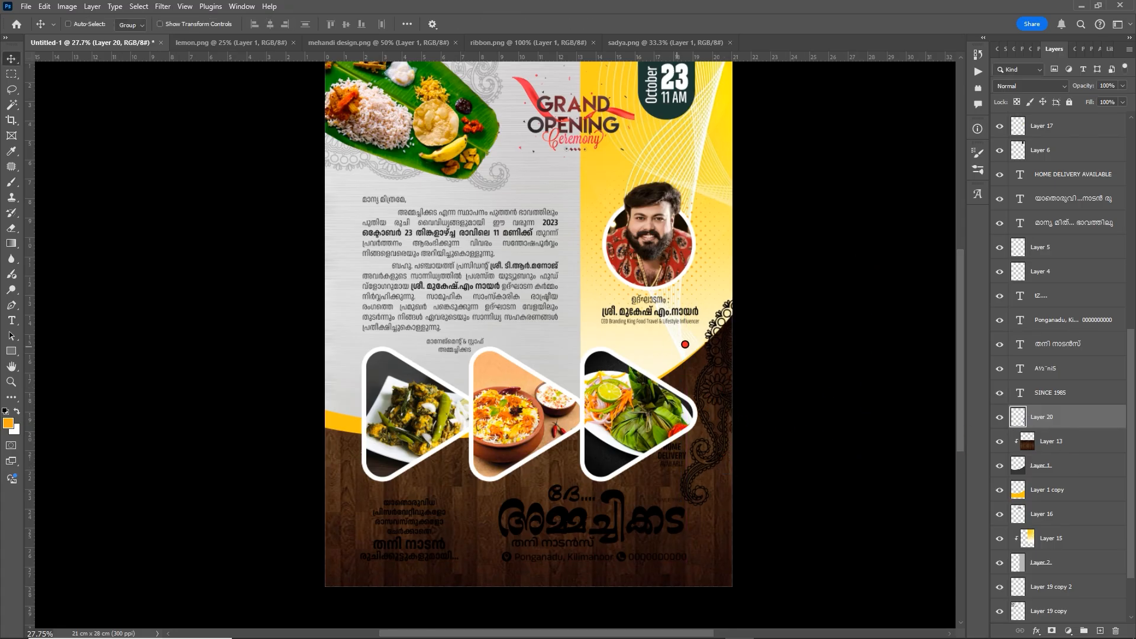
Clip the mehandi pattern layer to the Layer 1 shape, keeping it stacked directly above the wood texture Layer 13
scroll(685, 345, "up", 5)
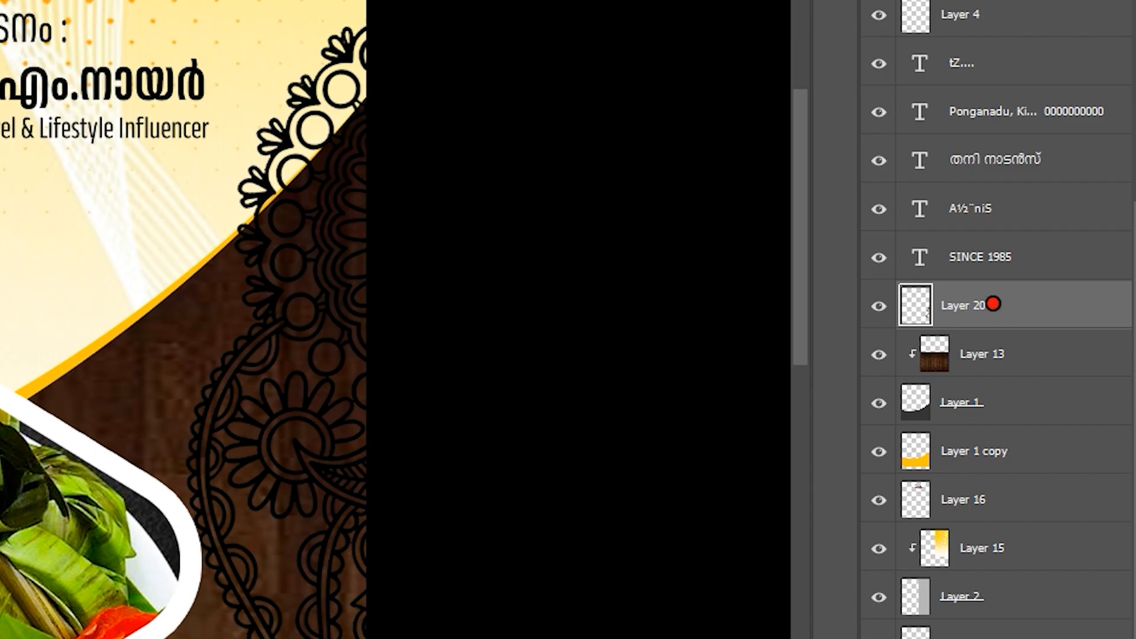
left_click_drag(1015, 307, 1017, 368)
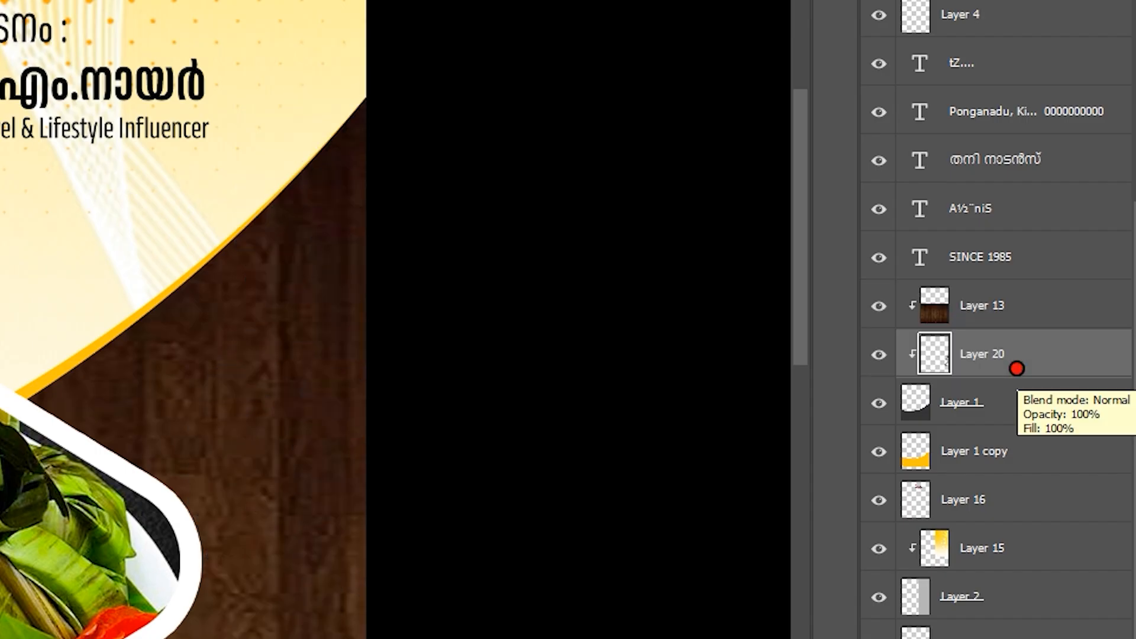
left_click_drag(1018, 364, 1032, 296)
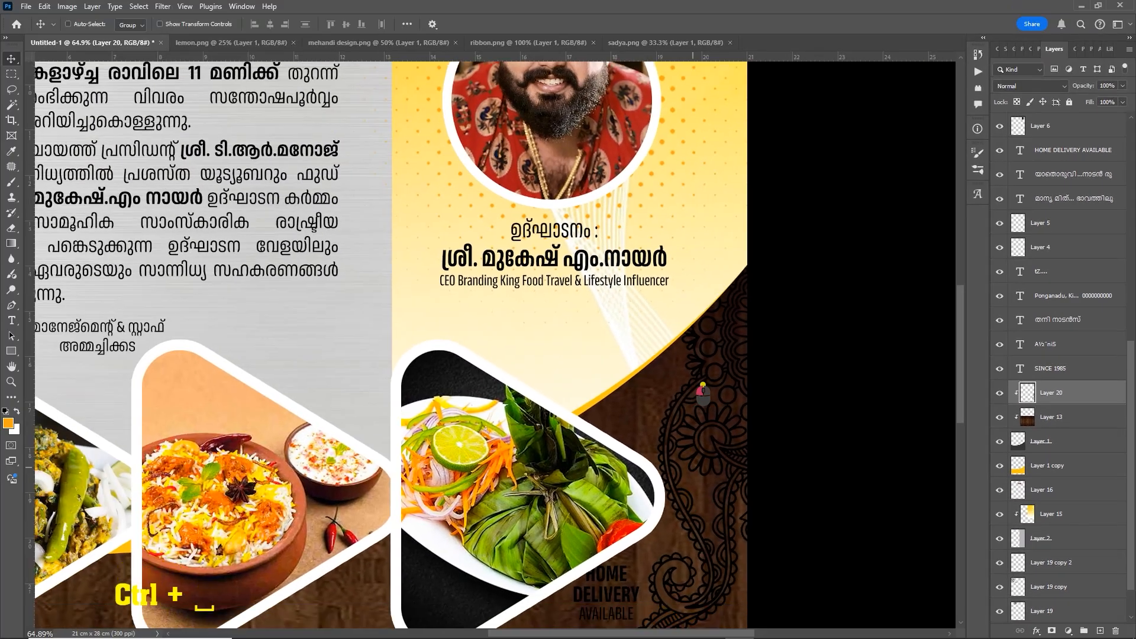
Set the foreground colour to the light brown #856a59 and fill only the mehandi pattern's artwork with it
left_click_drag(703, 385, 710, 290)
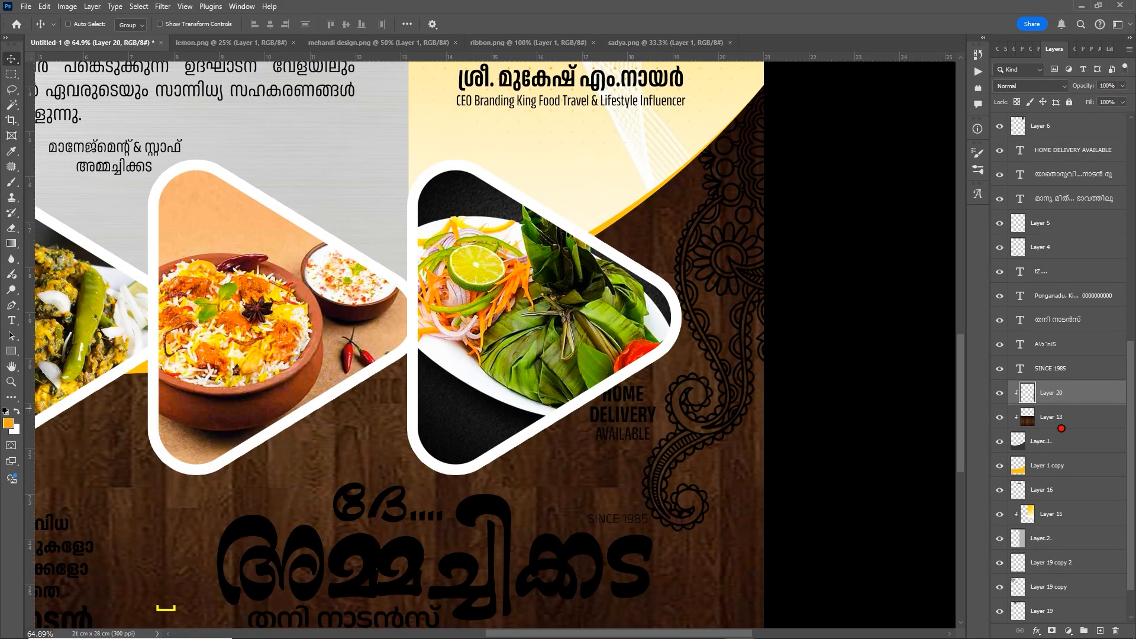
scroll(756, 405, "down", 3)
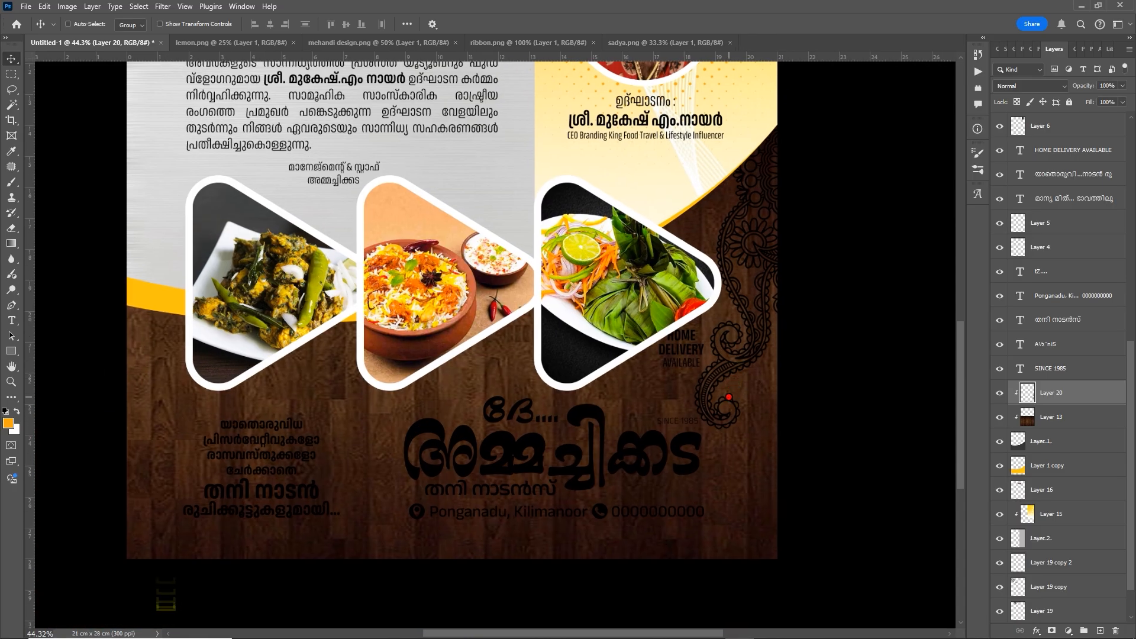
scroll(734, 398, "up", 3)
left_click_drag(731, 396, 746, 330)
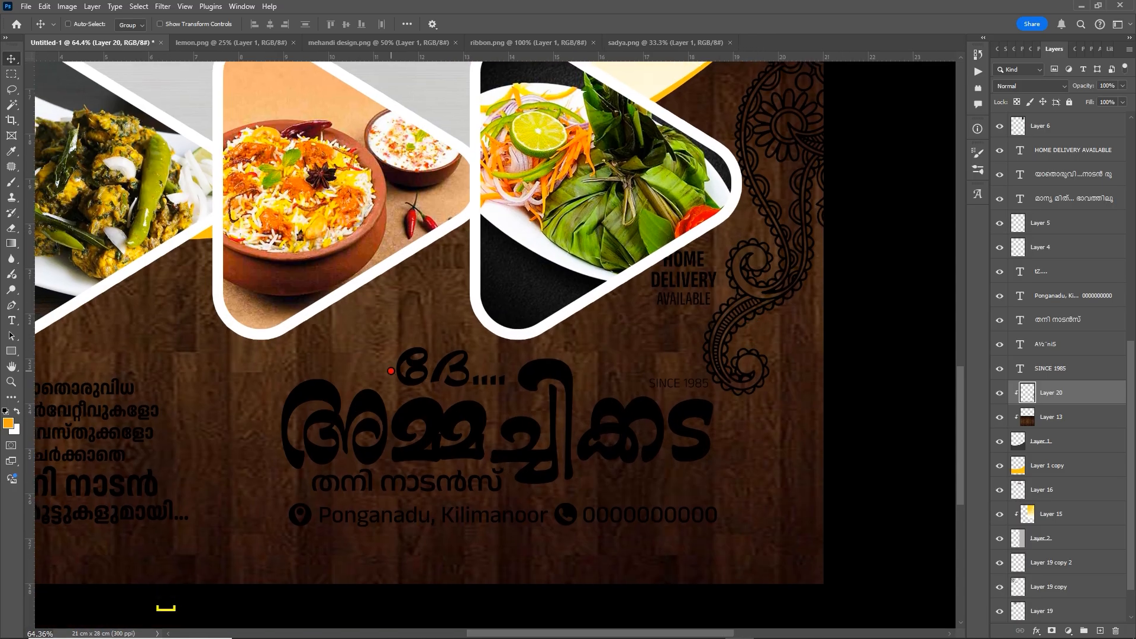
left_click(9, 424)
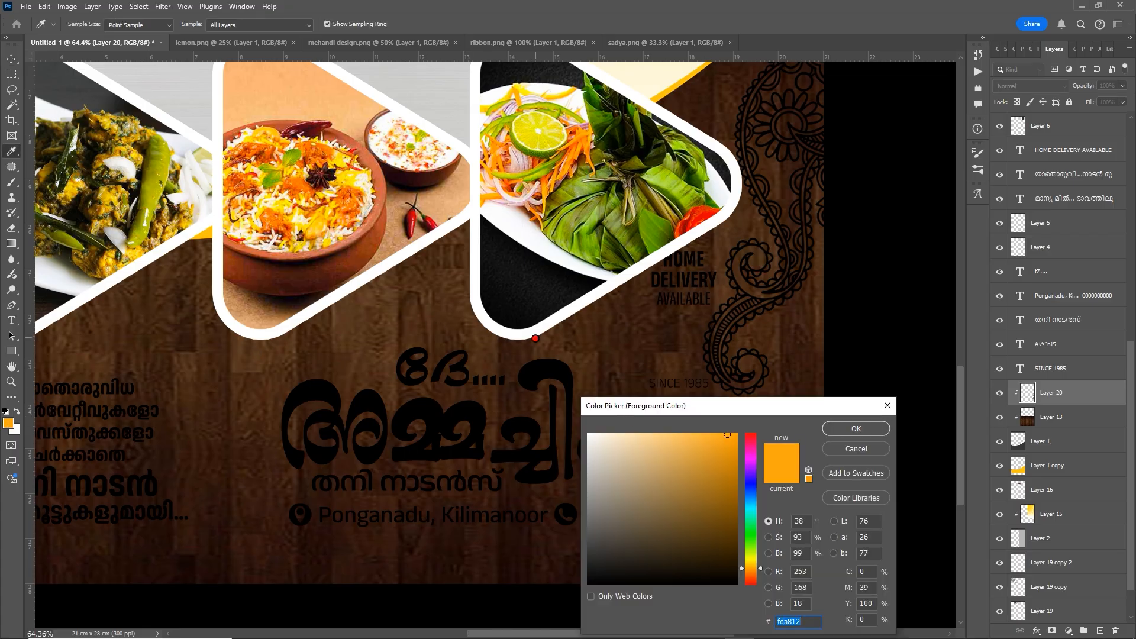
left_click(725, 291)
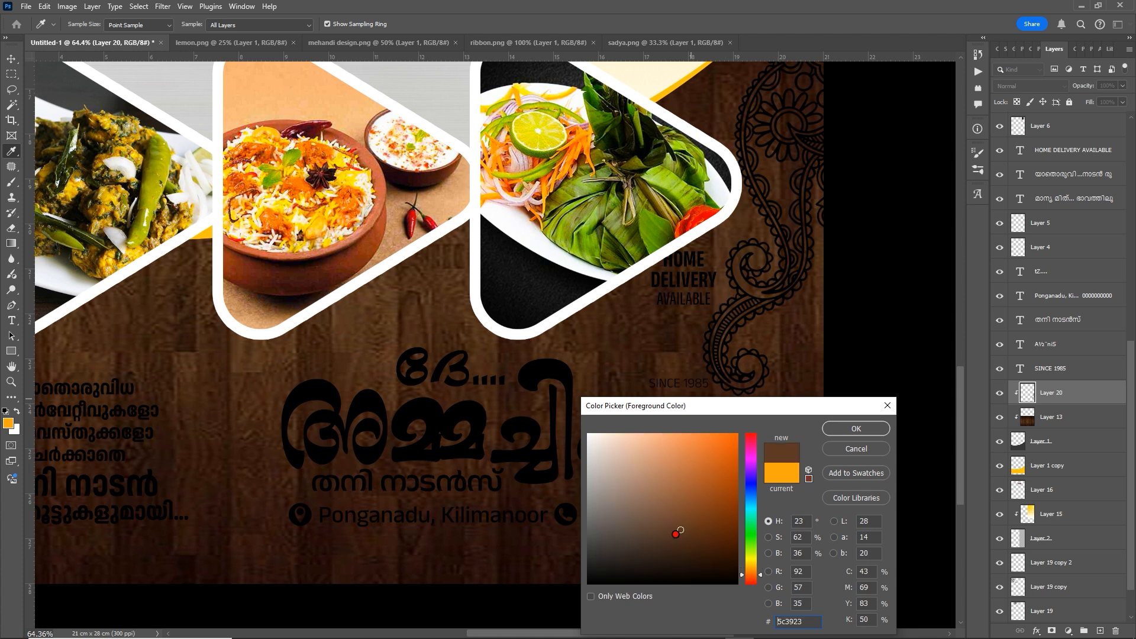
left_click(637, 506)
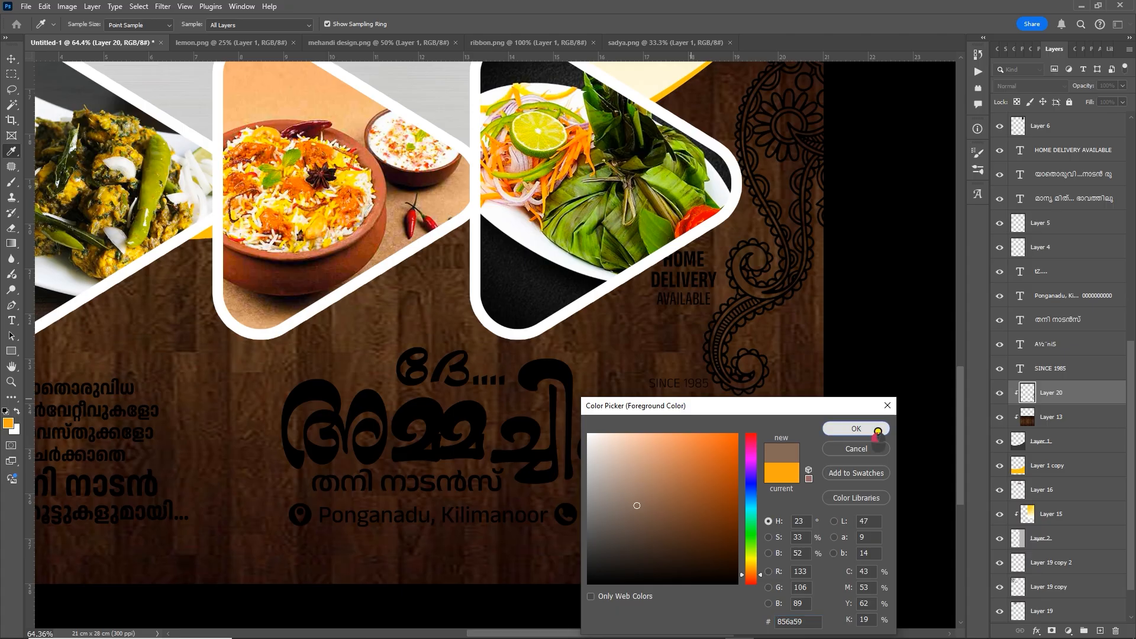
left_click(856, 429)
key("v")
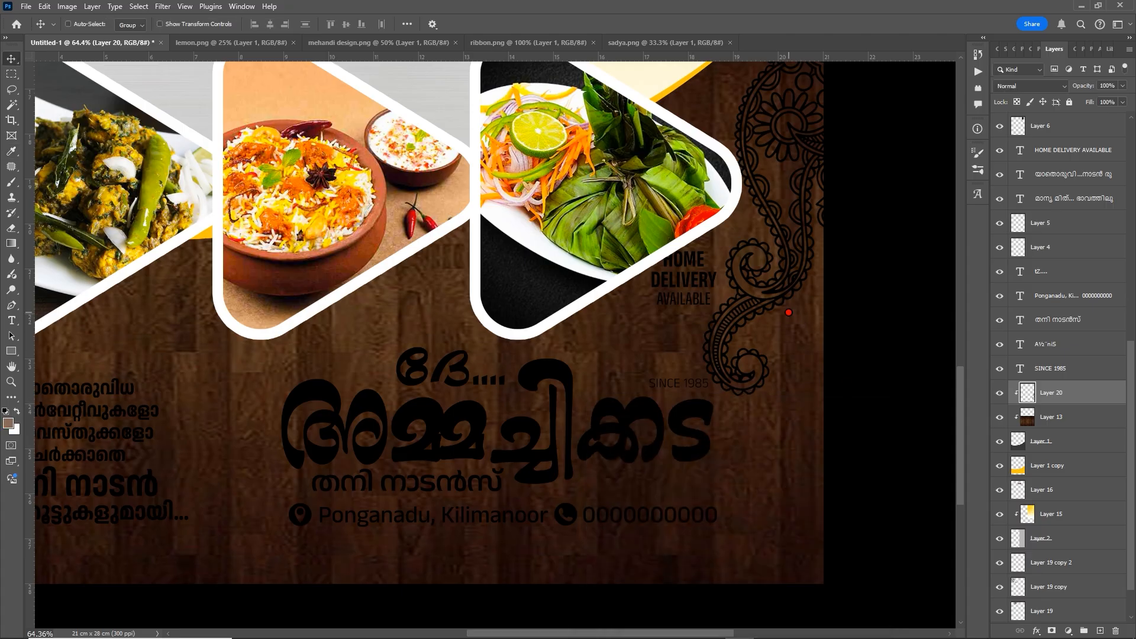
key("shift+alt+Delete")
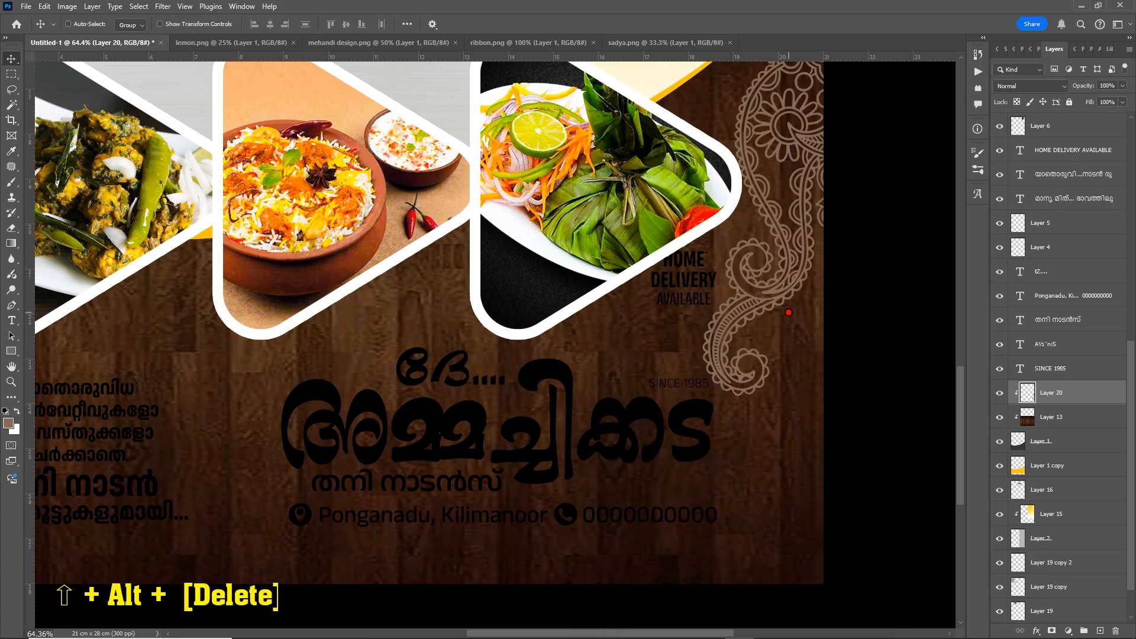
Lower the opacity of the brown mehandi pattern on the wood background to 43%
scroll(789, 312, "down", 8)
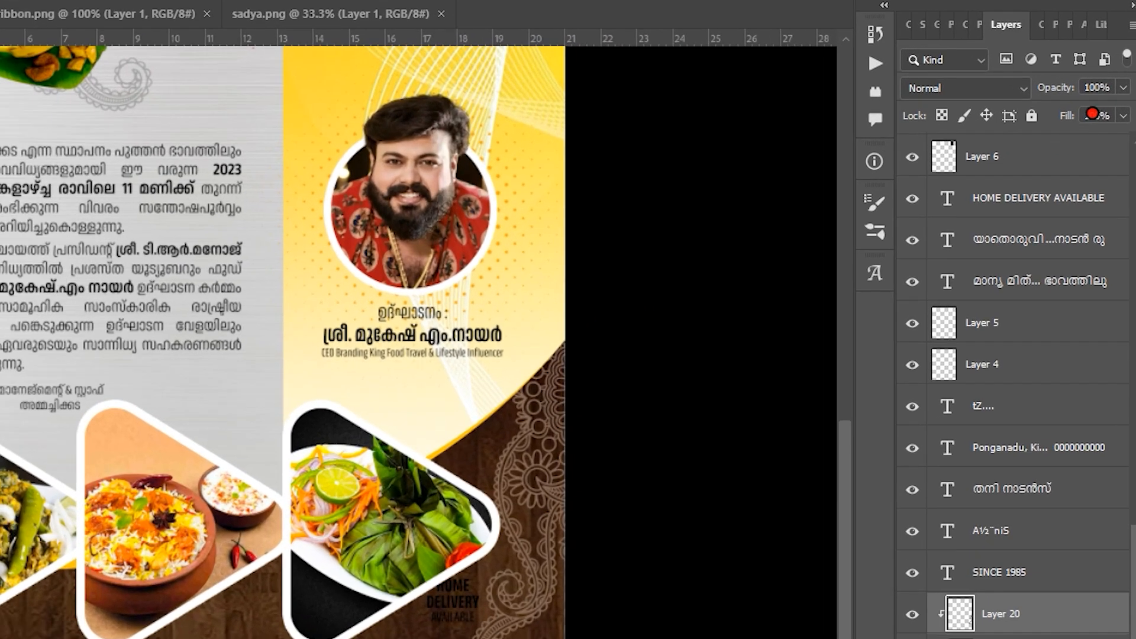
left_click_drag(1123, 85, 1092, 99)
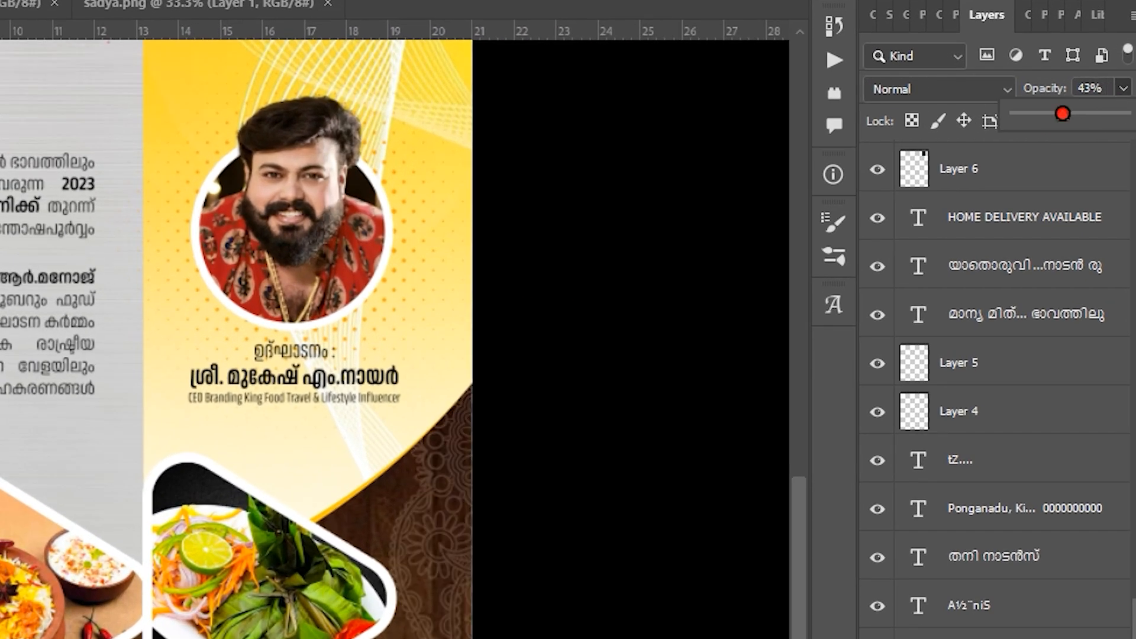
scroll(260, 635, "up", 3)
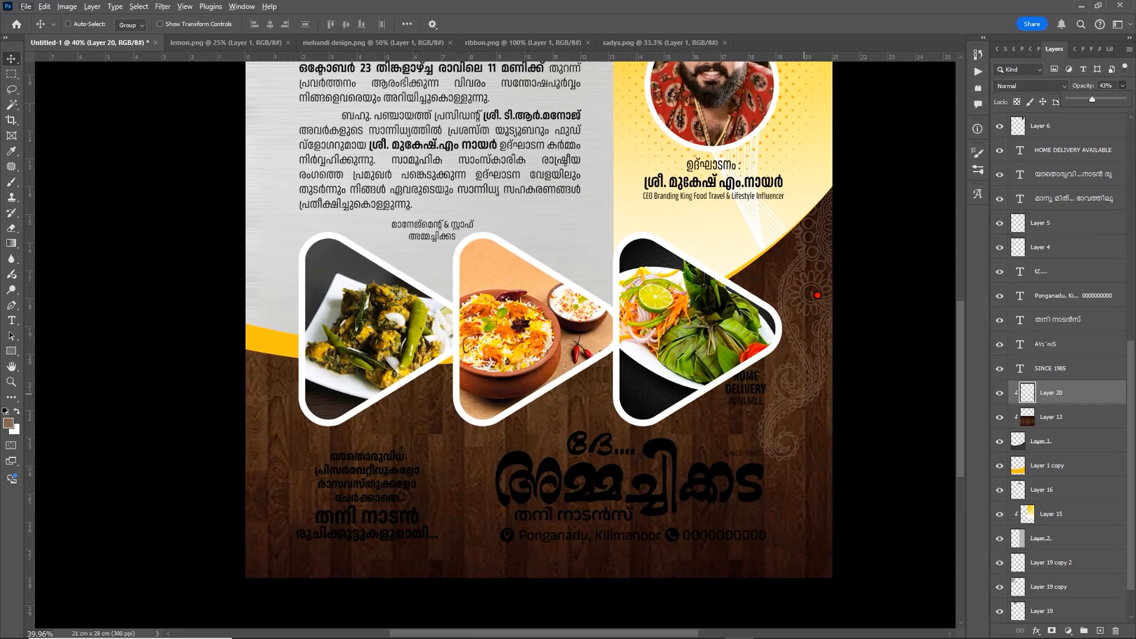
Duplicate the faded mehandi pattern and place the copy along the left edge of the wood area
key("alt+v")
left_click_drag(815, 297, 243, 480)
scroll(635, 483, "down", 1)
left_click_drag(633, 475, 669, 407)
left_click_drag(412, 407, 416, 407)
scroll(465, 388, "down", 1)
scroll(466, 389, "down", 3)
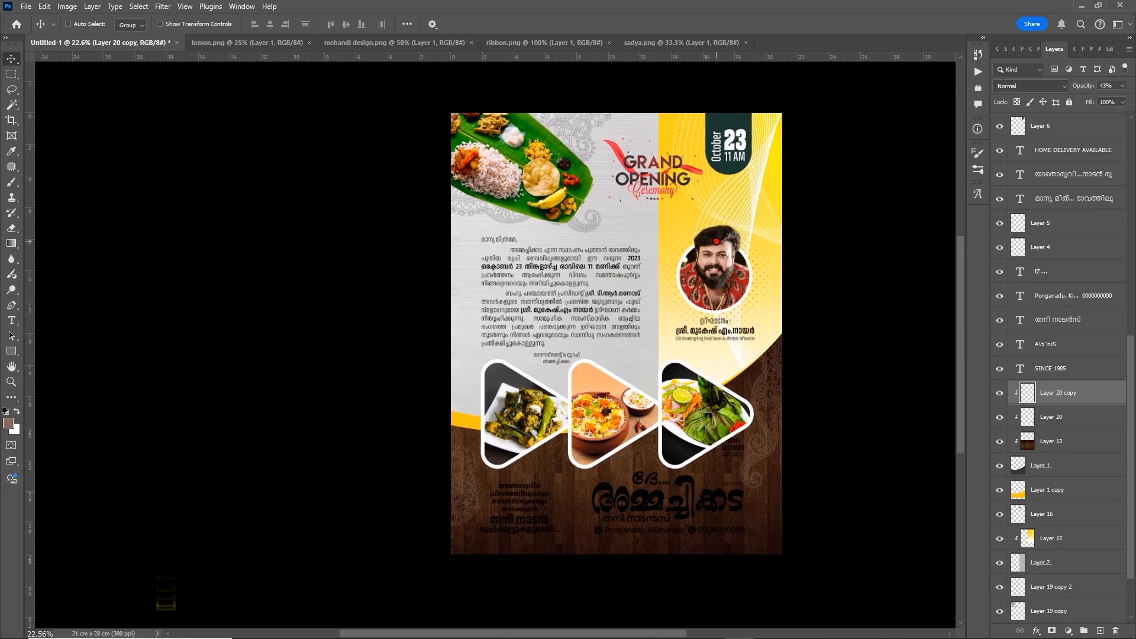
Enlarge the guest's portrait layers together with their circular frame to about 128.19% and shift them slightly up
scroll(716, 241, "up", 5)
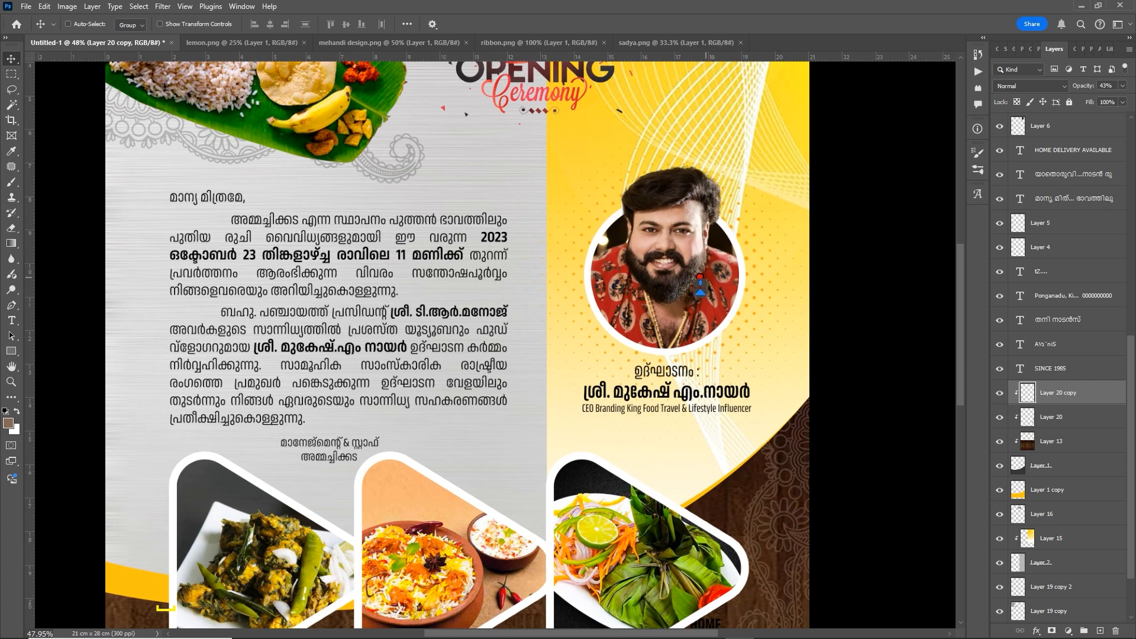
right_click(700, 284)
left_click(718, 283)
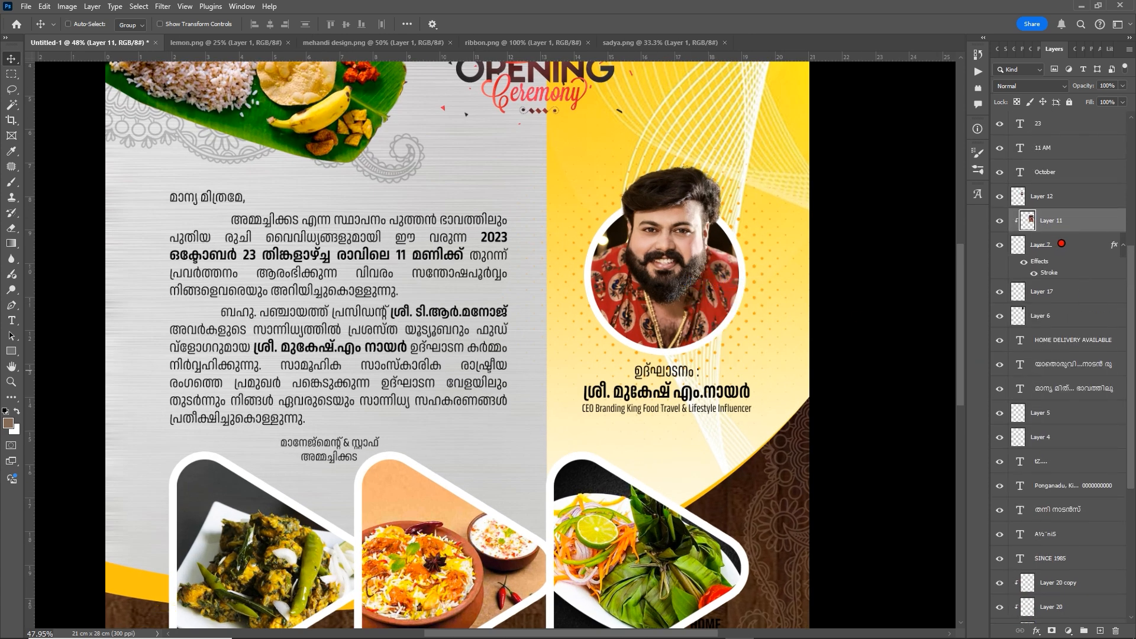
left_click(1068, 245, "ctrl")
left_click(1065, 201, "ctrl")
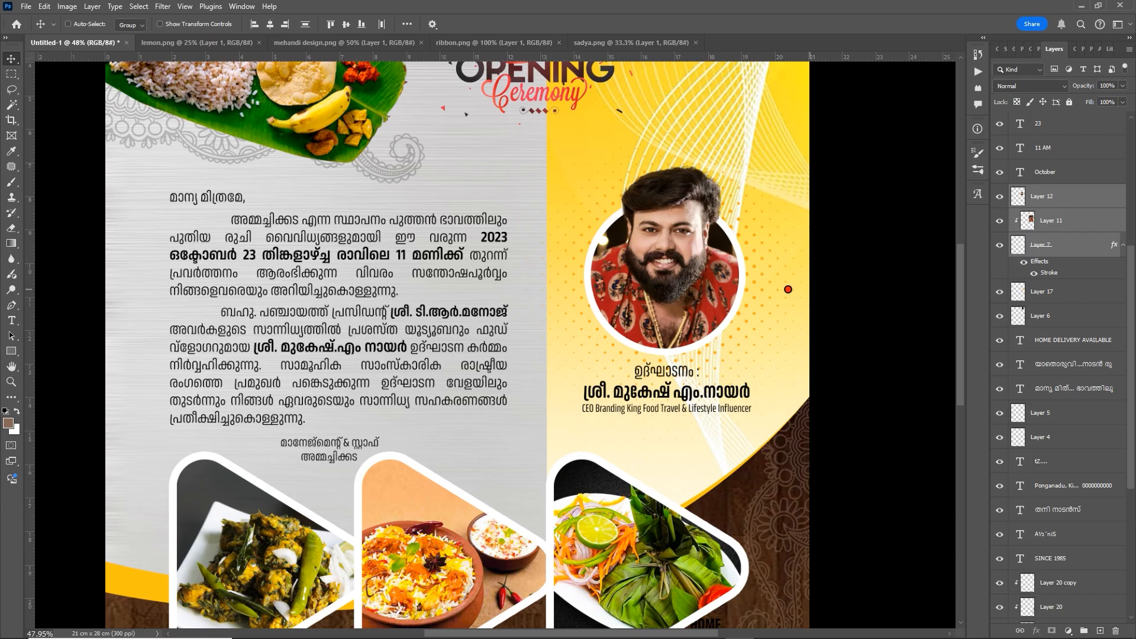
key("ctrl+t")
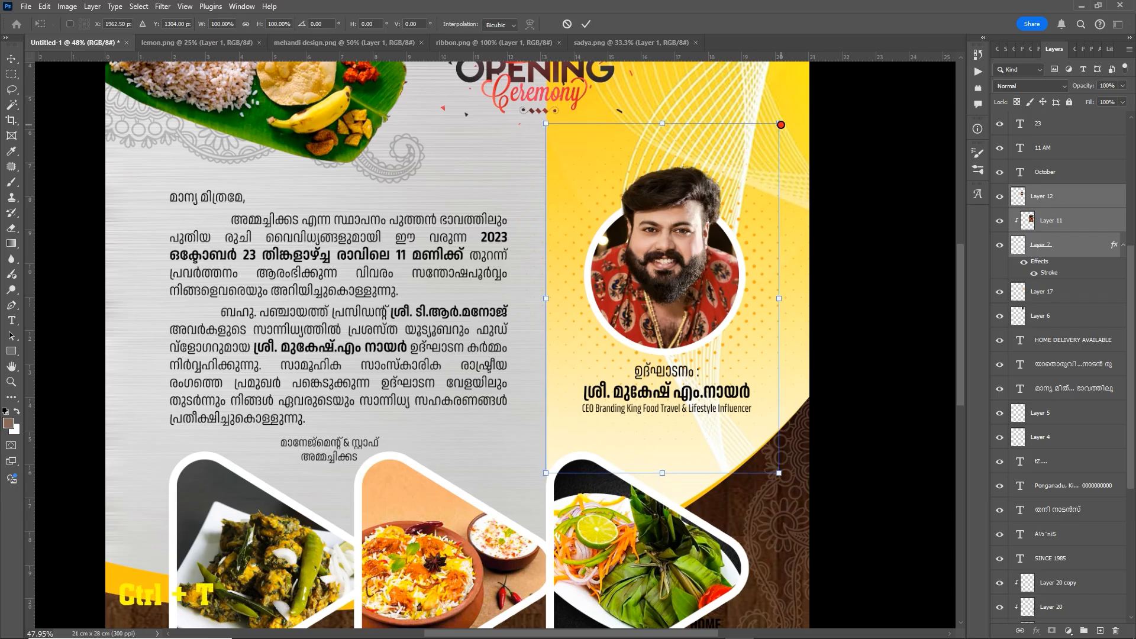
left_click_drag(782, 125, 813, 75)
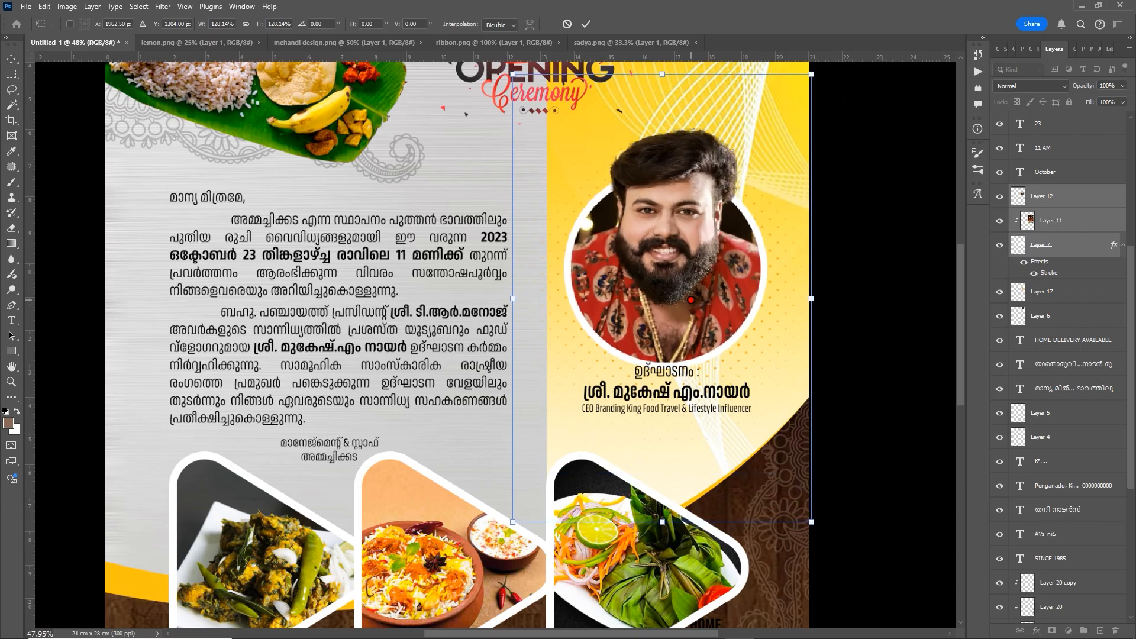
left_click_drag(691, 300, 691, 285)
scroll(691, 285, "down", 3)
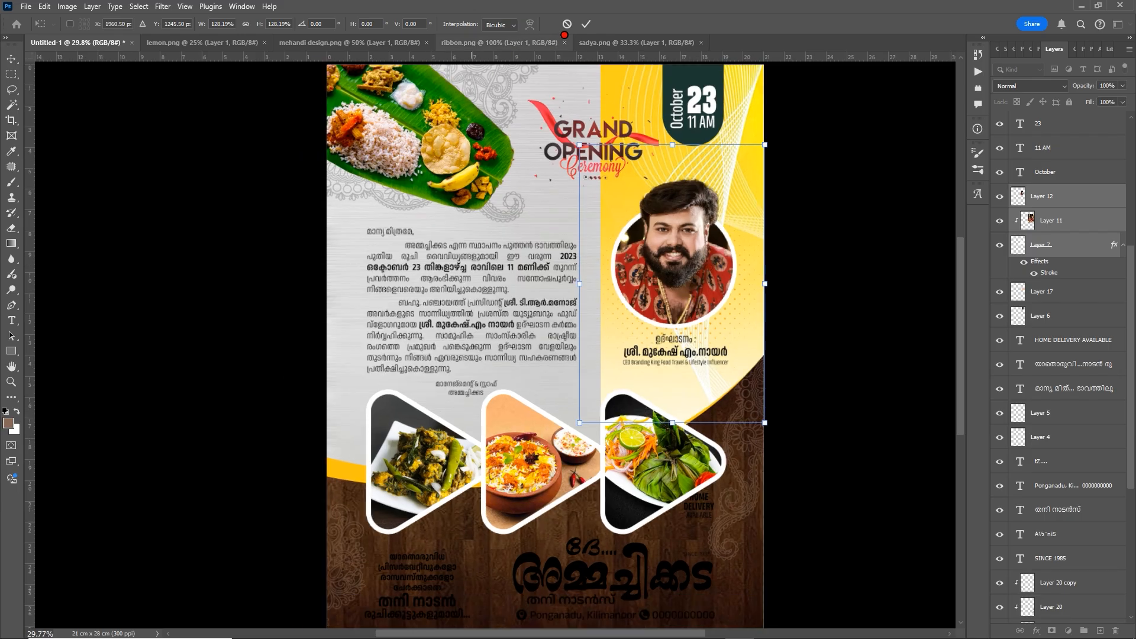
left_click(586, 23)
Enlarge the orange halftone dots of Layer 17 behind the portrait to about 123.48%
scroll(687, 370, "up", 2)
scroll(709, 314, "up", 5)
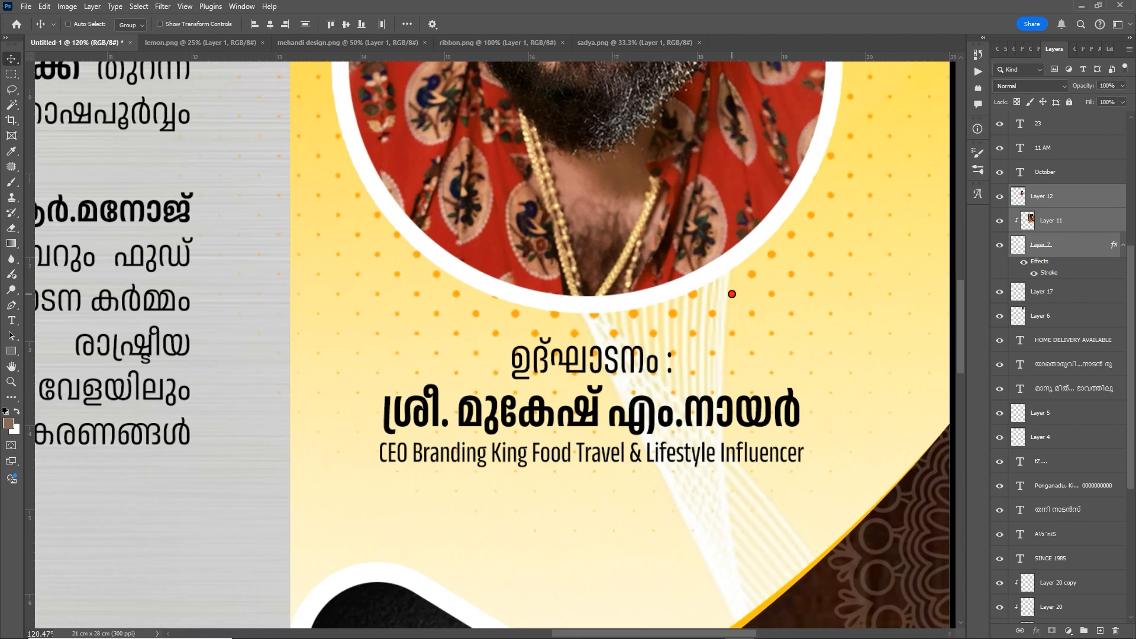
right_click(739, 296)
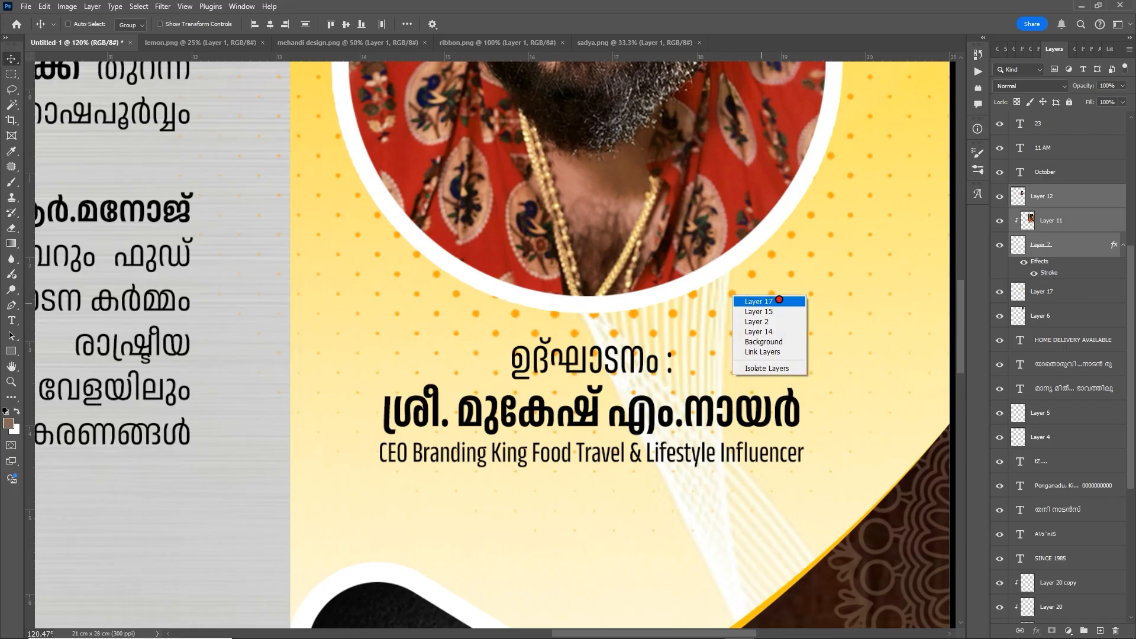
left_click(759, 301)
scroll(671, 452, "down", 5)
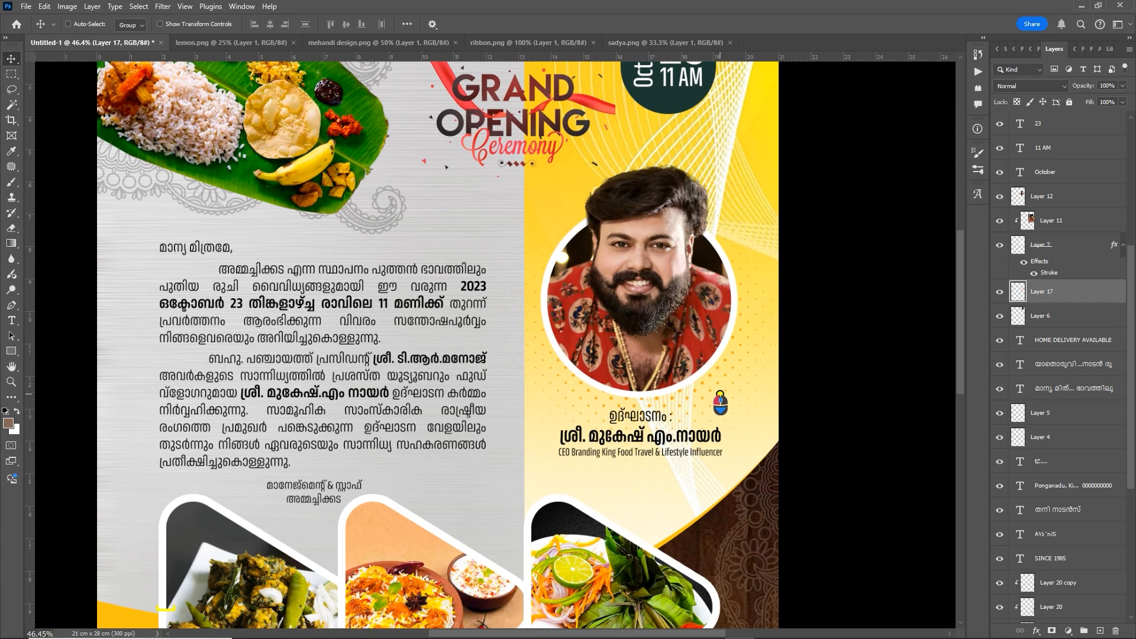
left_click_drag(685, 349, 697, 370)
key("ctrl+t")
left_click_drag(792, 139, 837, 115)
left_click_drag(747, 297, 753, 297)
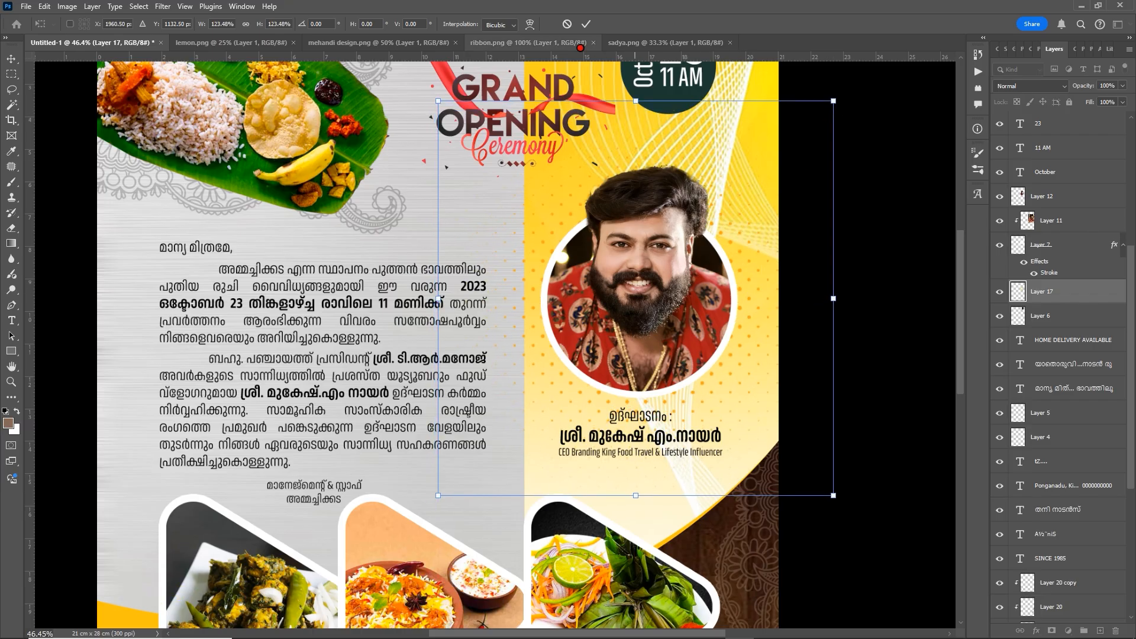
left_click(586, 24)
scroll(543, 379, "down", 3)
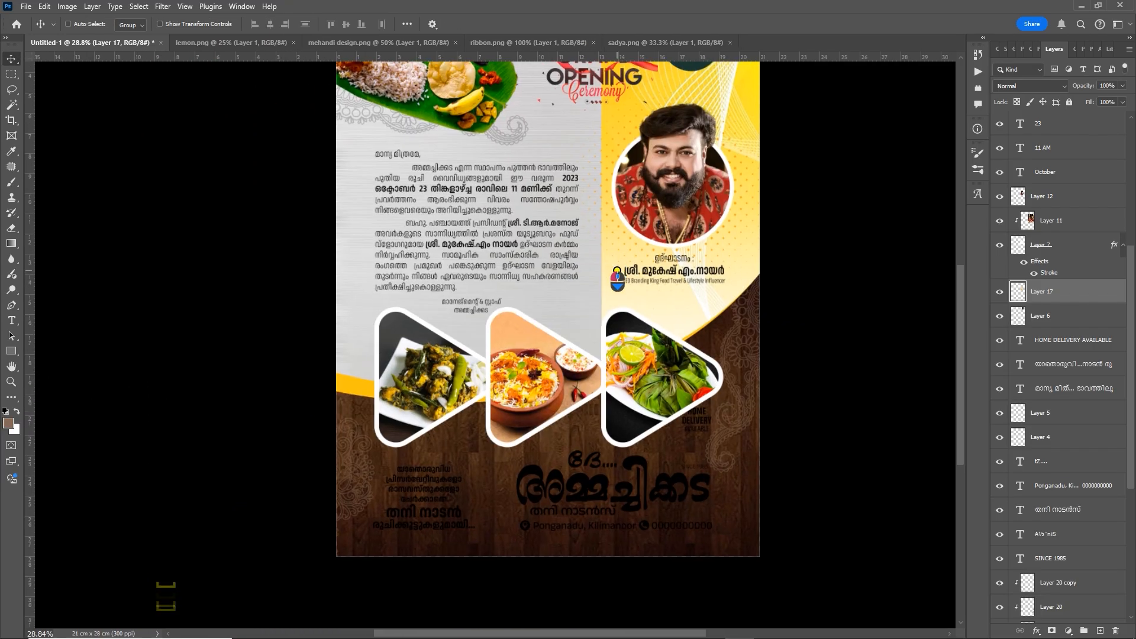
scroll(544, 384, "up", 3)
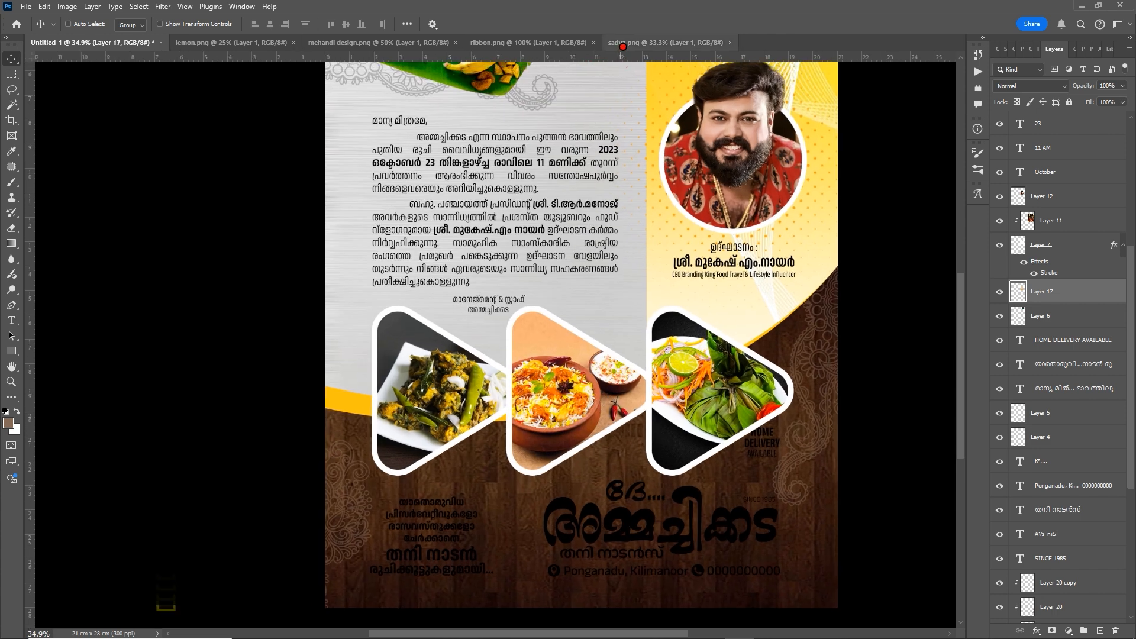
Close the sadya.png, ribbon.png, mehandi design.png and lemon.png documents, leaving only the flyer open
left_click(730, 43)
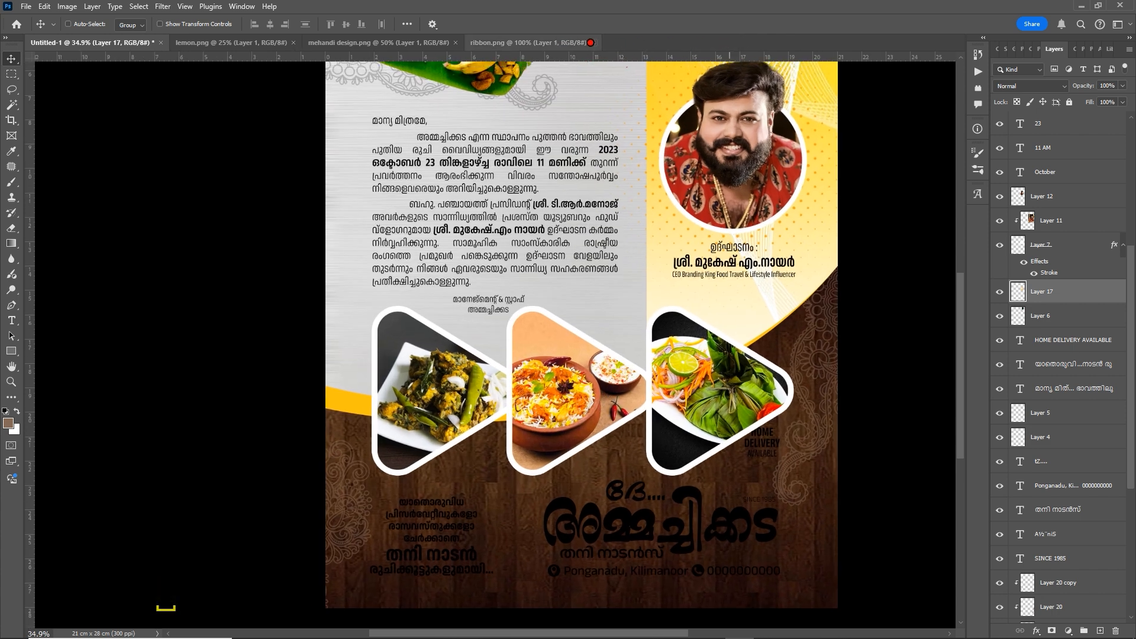
left_click(593, 43)
left_click(455, 43)
left_click(293, 43)
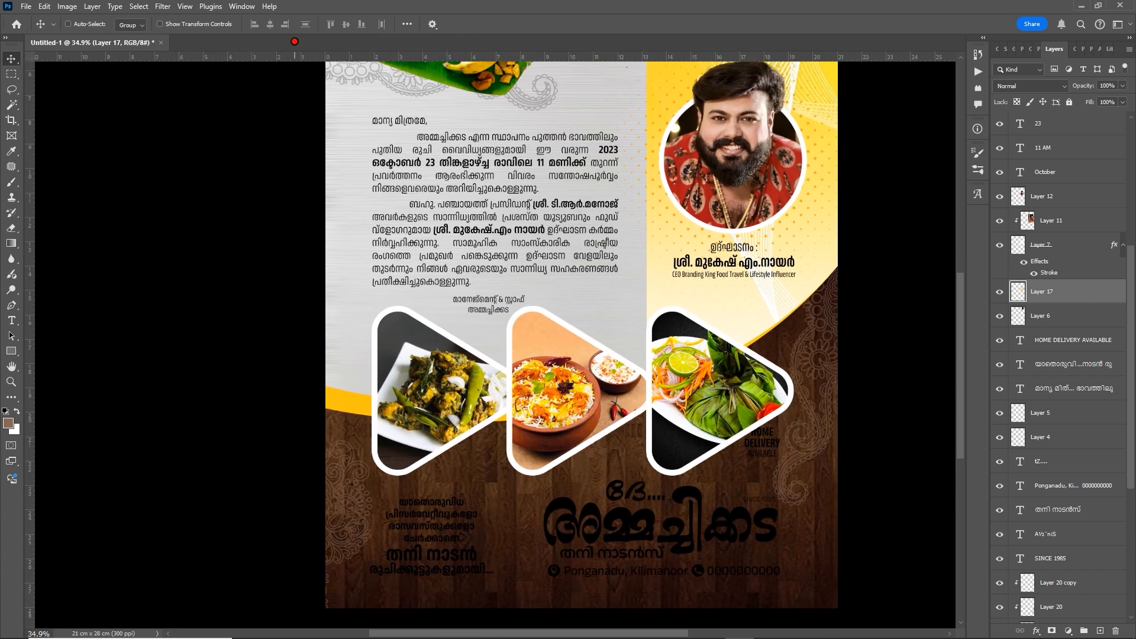
Open lemon.png from the ammachikkada folder
key("ctrl+0")
key("ctrl+o")
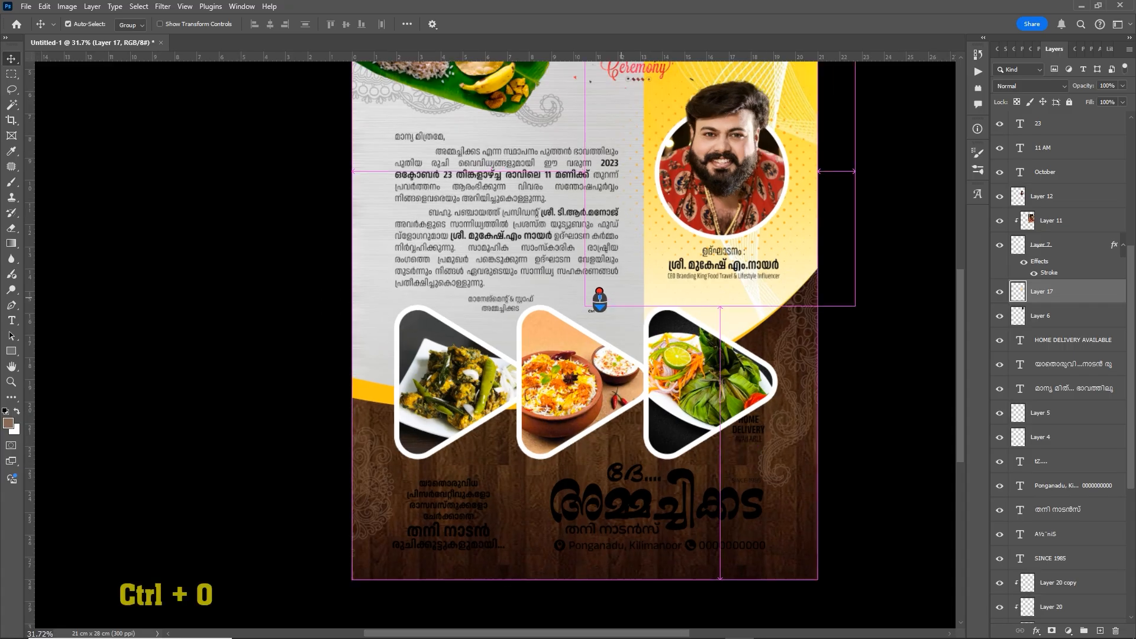
left_click(594, 94)
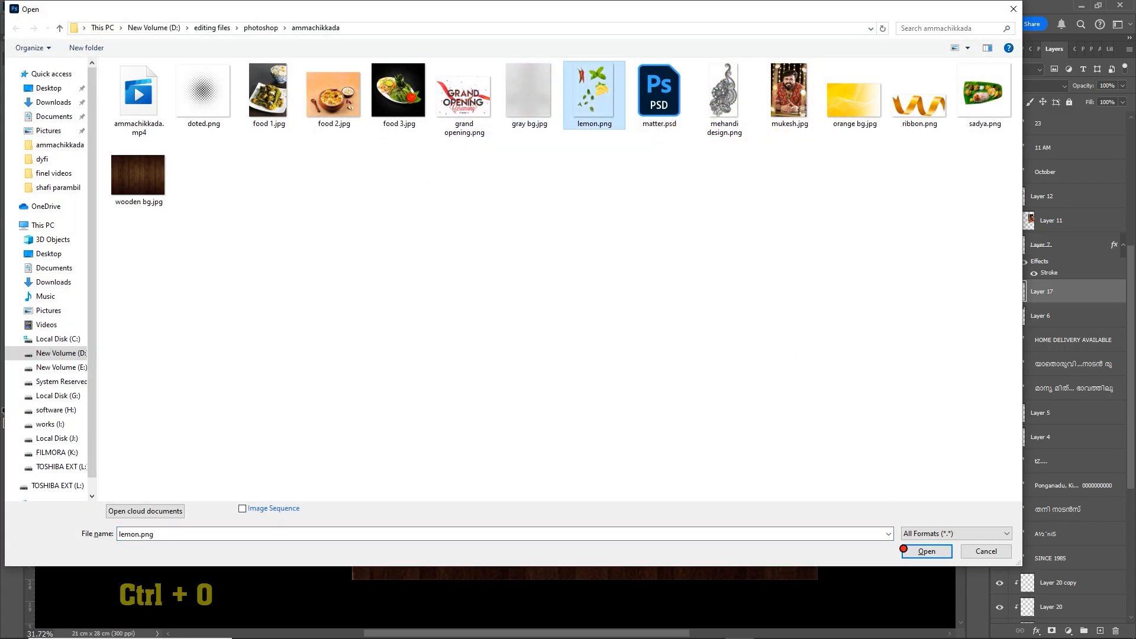
double_click(594, 95)
left_click_drag(549, 313, 579, 297)
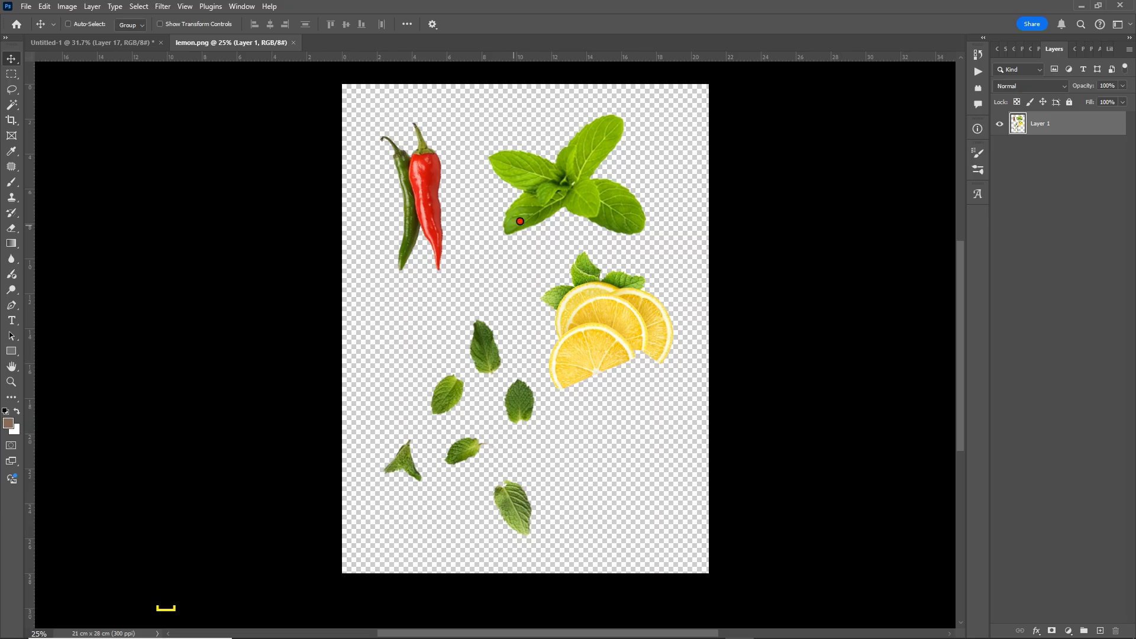
mouse_move(566, 198)
left_mouse_down()
mouse_move(589, 211)
mouse_move(555, 192)
left_mouse_up()
key("ctrl+z")
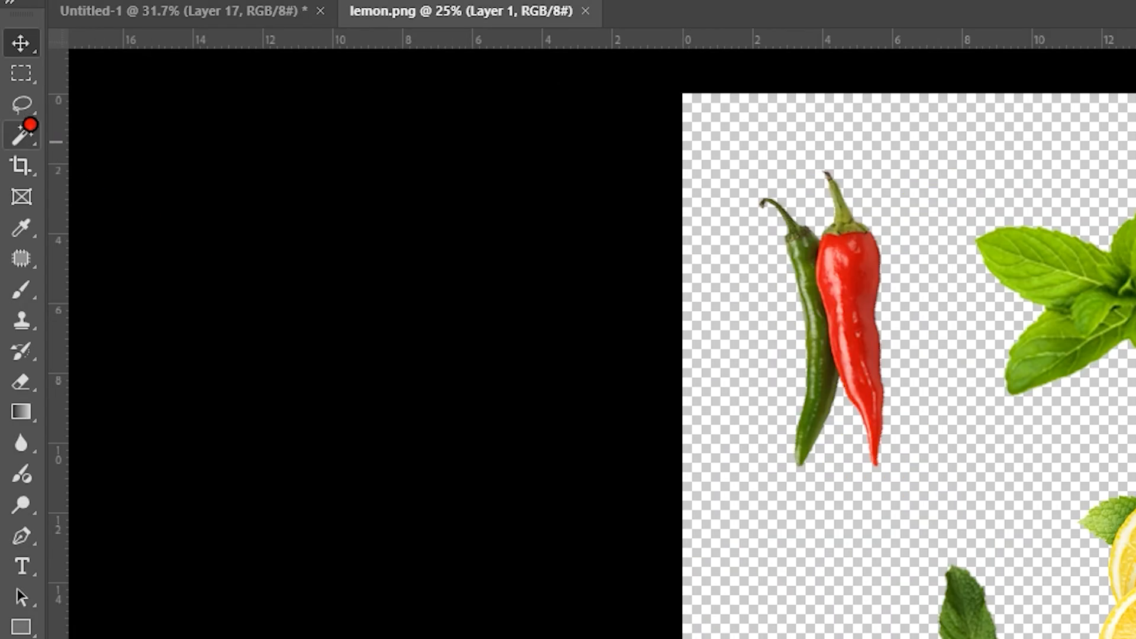
Select the red and green chillies in lemon.png with a freehand Lasso outline and copy them
right_click(15, 98)
left_click(118, 111)
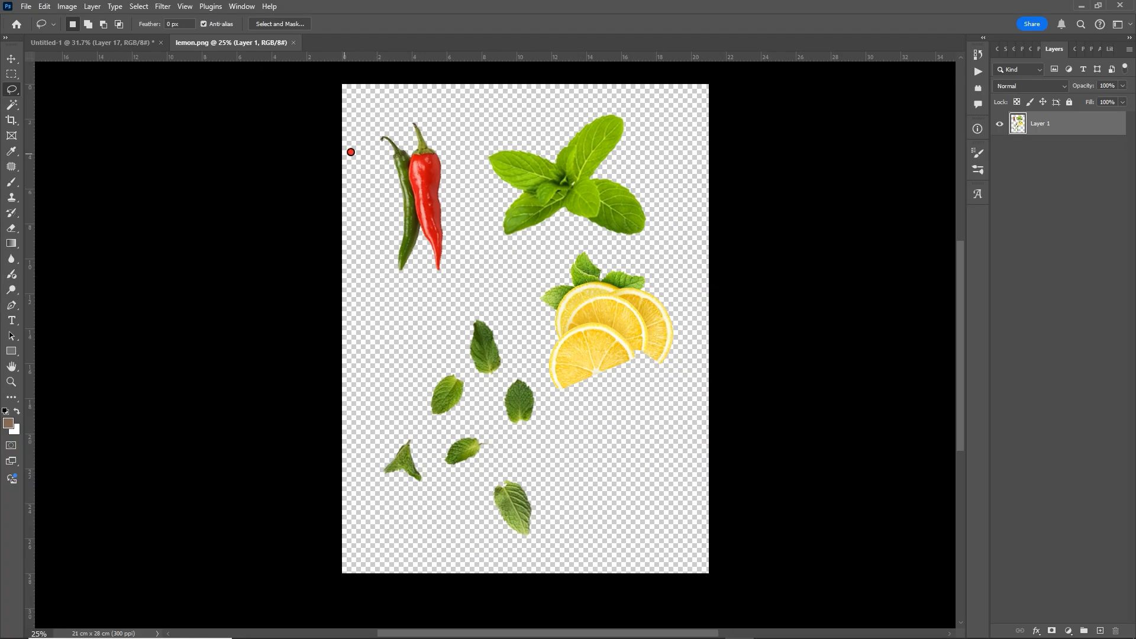
mouse_move(385, 100)
left_mouse_down()
mouse_move(451, 128)
mouse_move(470, 213)
mouse_move(458, 264)
mouse_move(424, 286)
mouse_move(377, 261)
left_mouse_up()
key("ctrl+c")
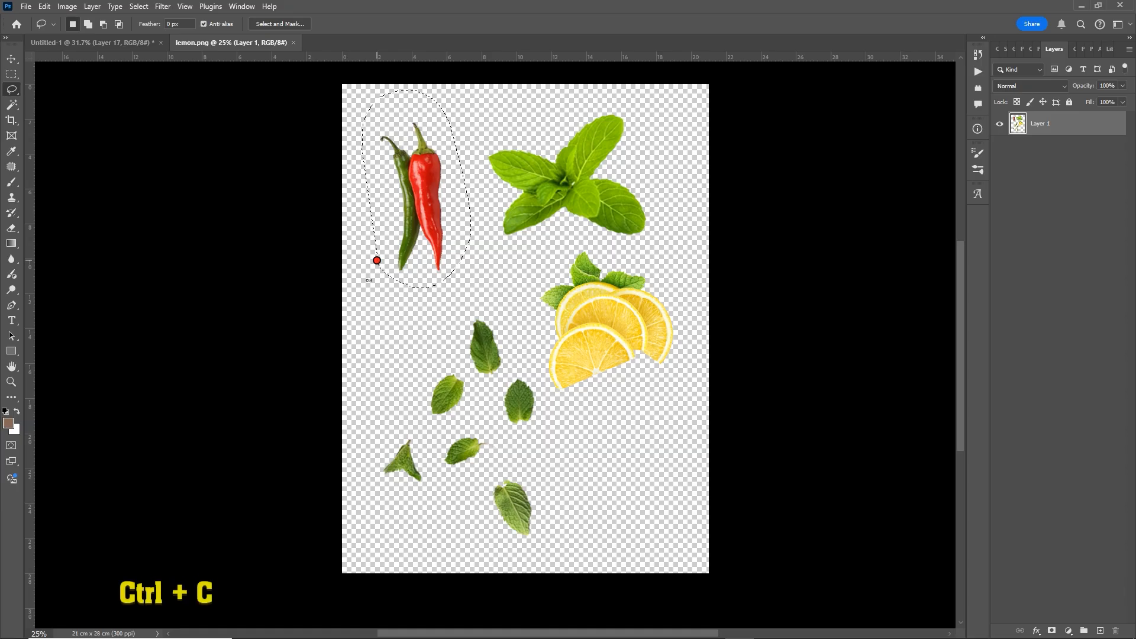
Paste the copied chillies into the flyer as a new layer above Layer 18
left_click(128, 41)
key("v")
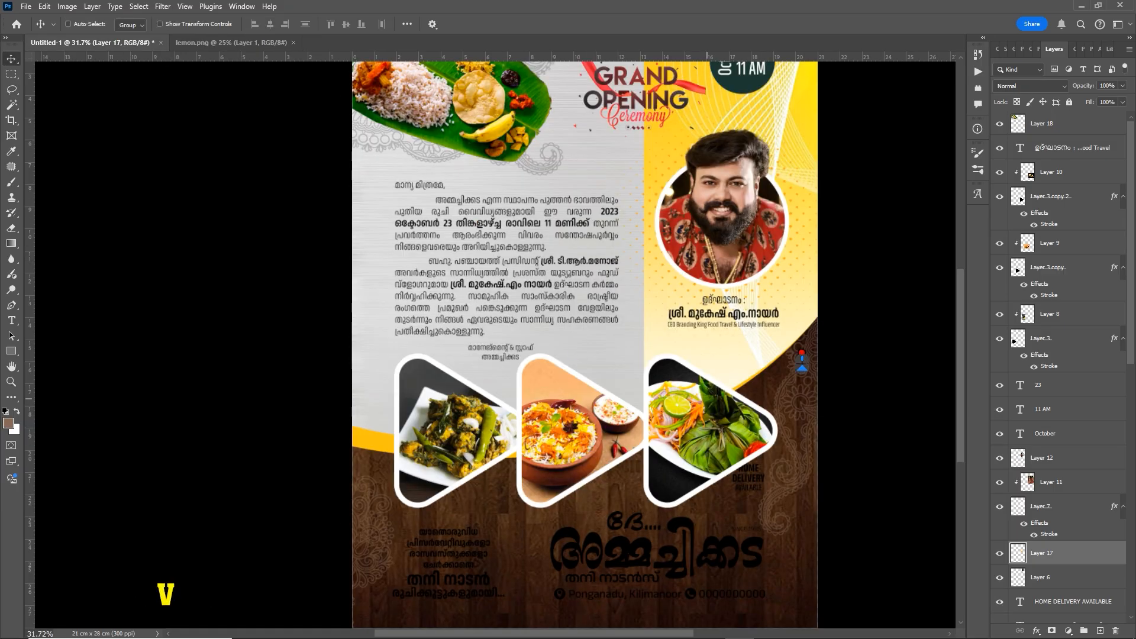
scroll(770, 355, "up", 1)
left_click(1082, 125)
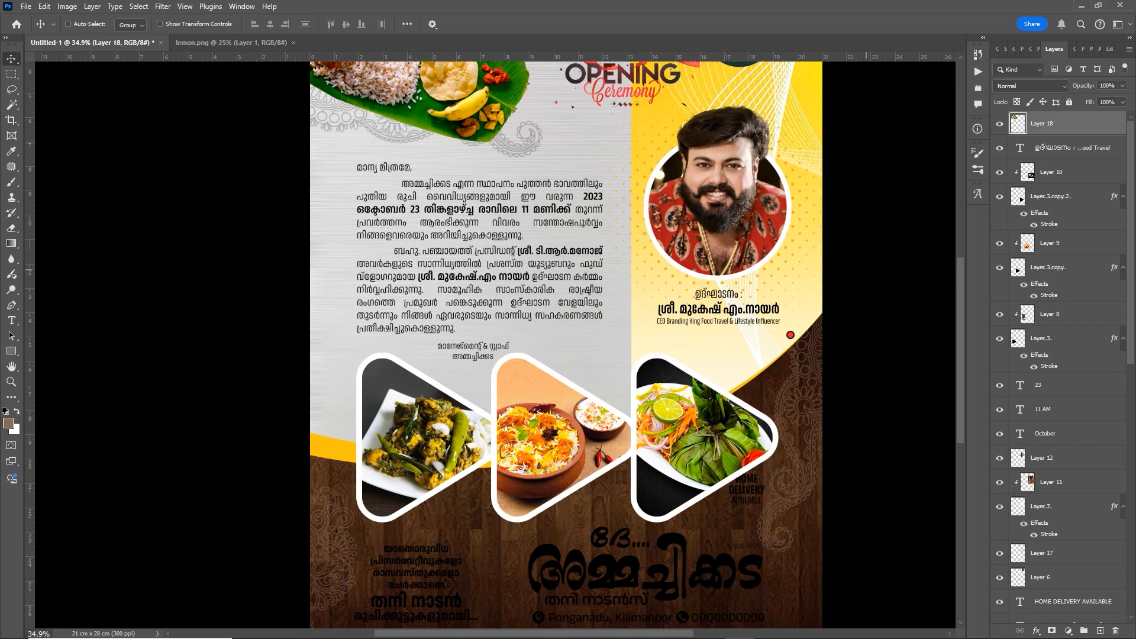
scroll(617, 414, "up", 2)
key("ctrl+v")
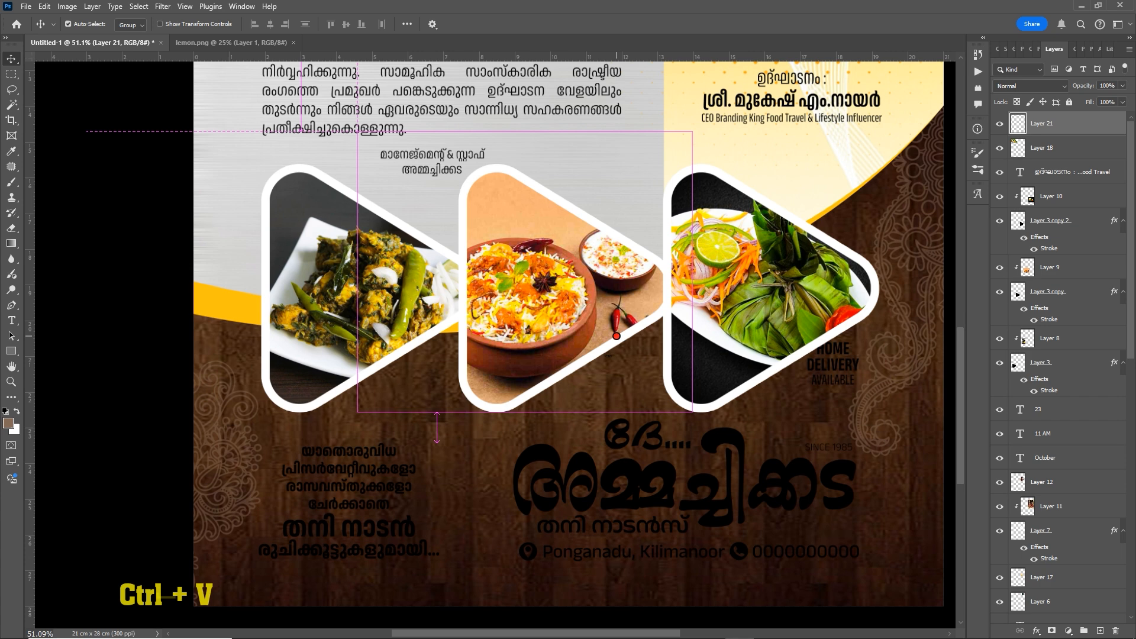
Scale the chillies to about 32.78%, rotate them about 70°, and place them over the lower edge of the biryani photo frame
key("ctrl+t")
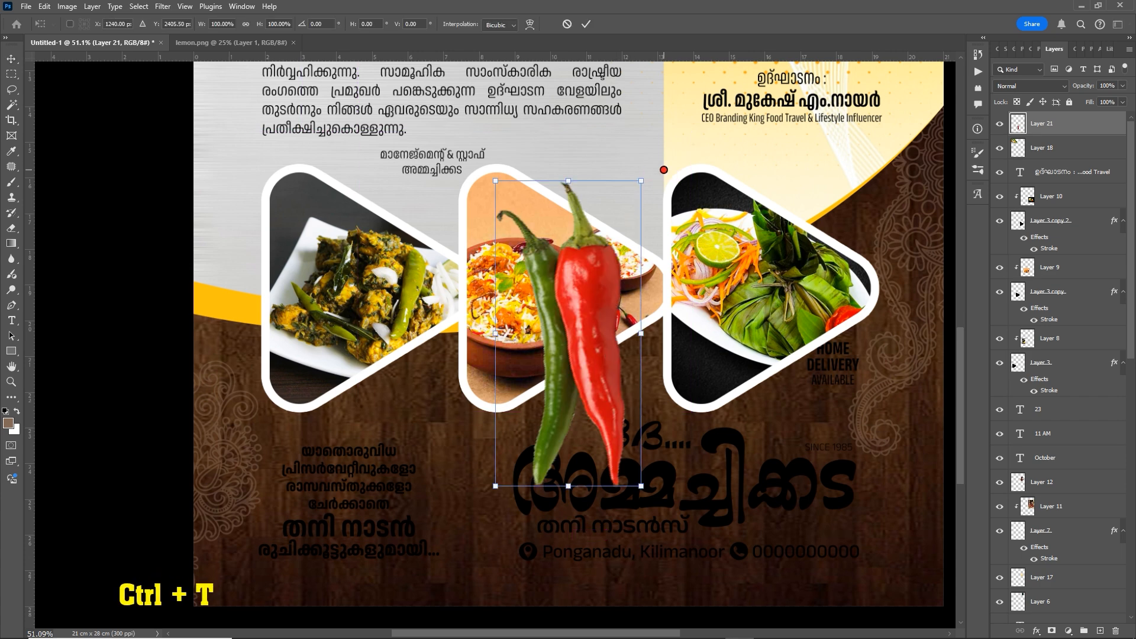
left_click_drag(665, 169, 636, 348)
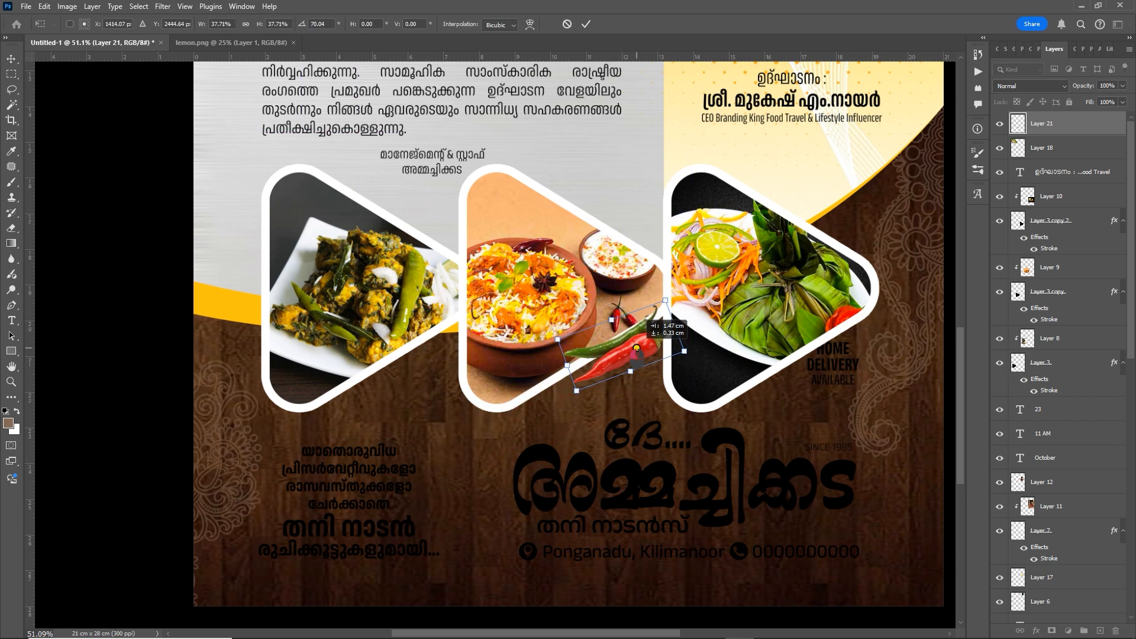
left_click_drag(665, 300, 659, 308)
left_click_drag(641, 345, 635, 344)
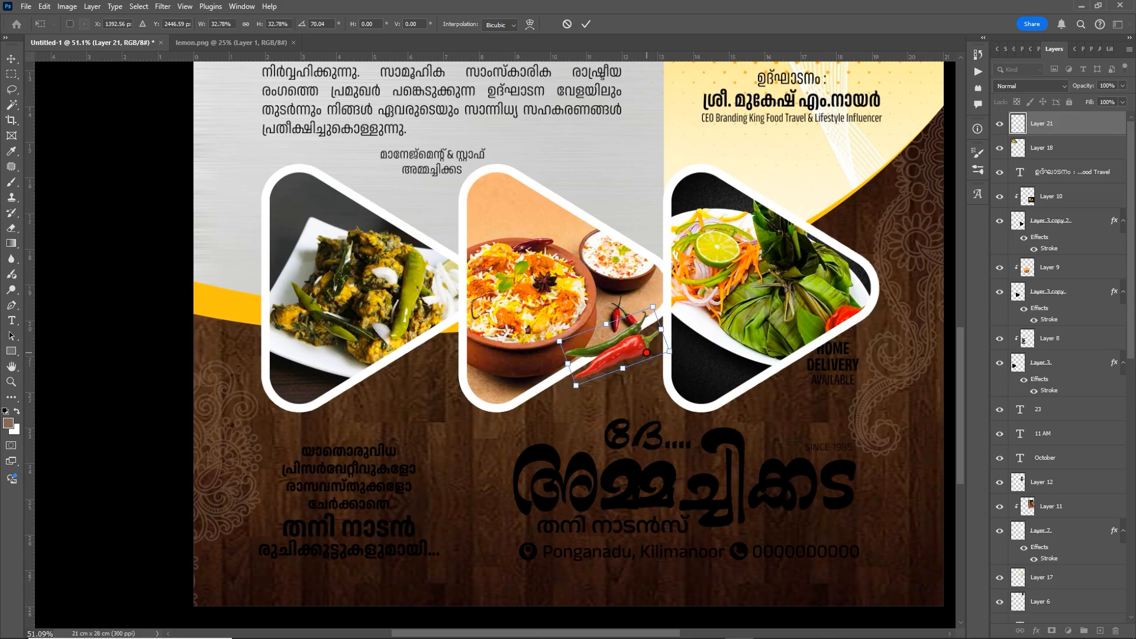
left_click(586, 24)
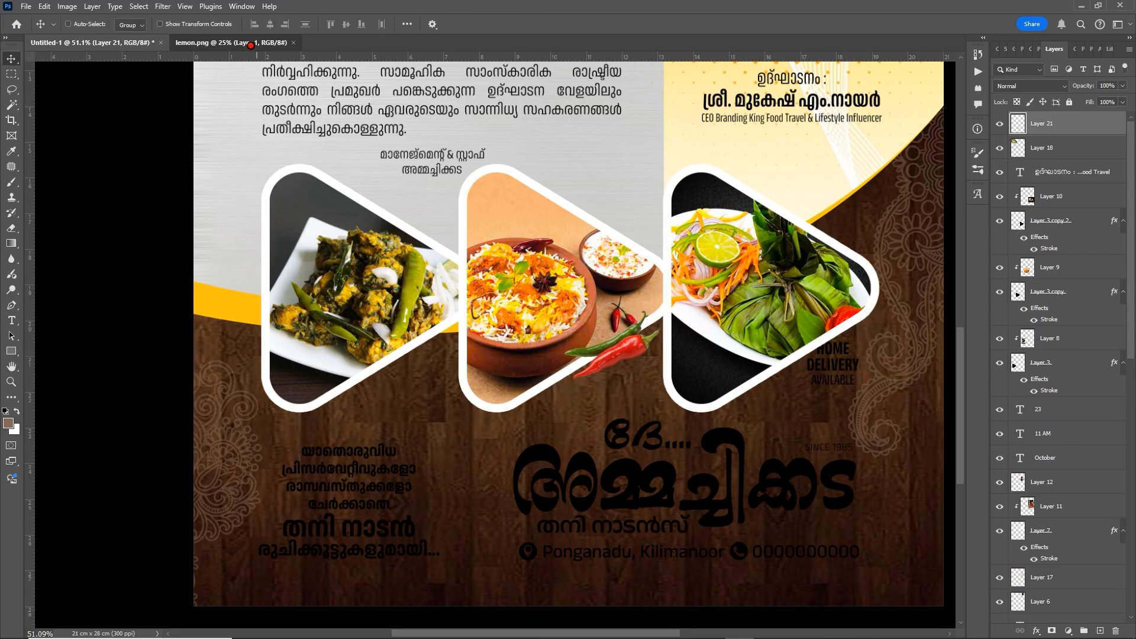
Lasso the large mint sprig in lemon.png and copy it
left_click(231, 43)
key("l")
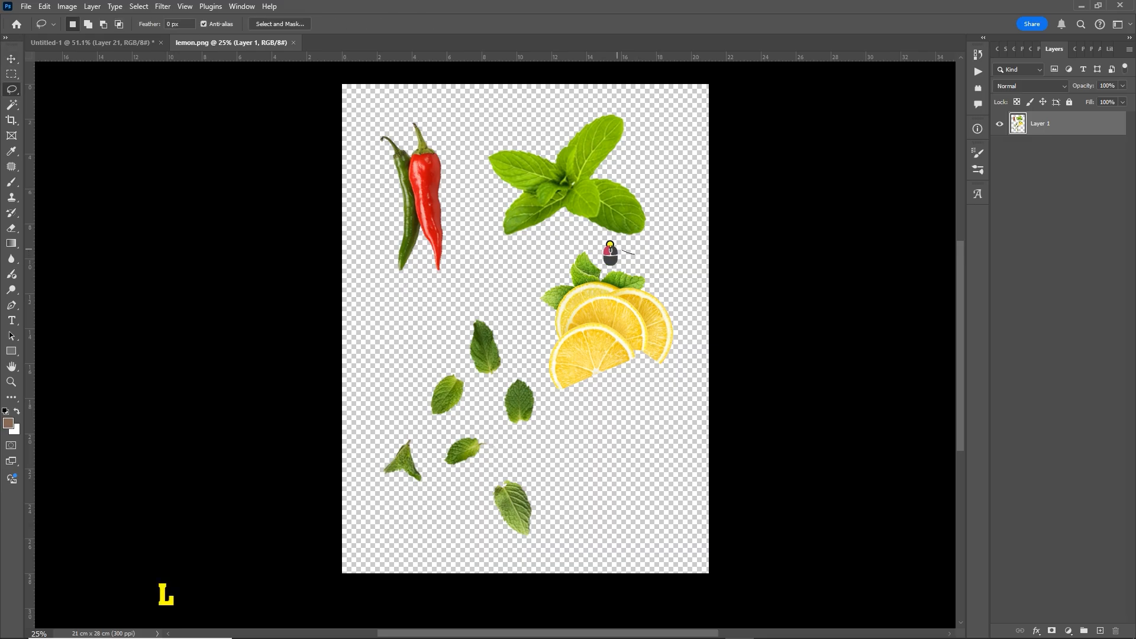
mouse_move(610, 246)
left_mouse_down()
mouse_move(517, 257)
mouse_move(477, 178)
mouse_move(605, 103)
mouse_move(674, 223)
mouse_move(668, 248)
left_mouse_up()
key("ctrl+c")
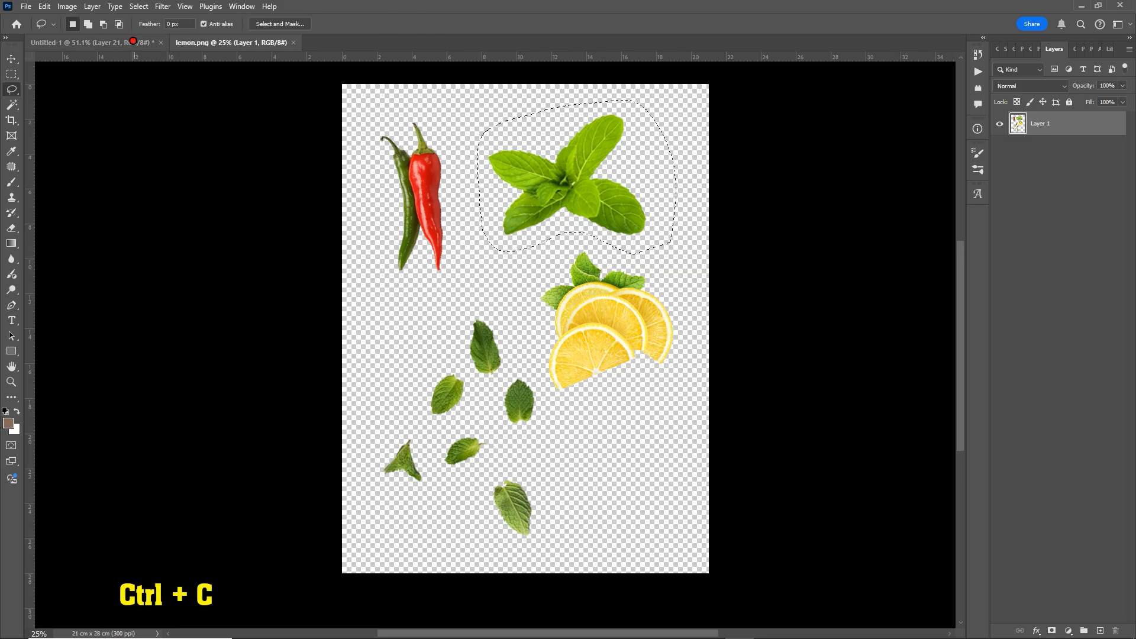
Paste the mint sprig into the flyer, shrink it, and place it on the lower edge of the first food photo frame
left_click(92, 43)
key("v")
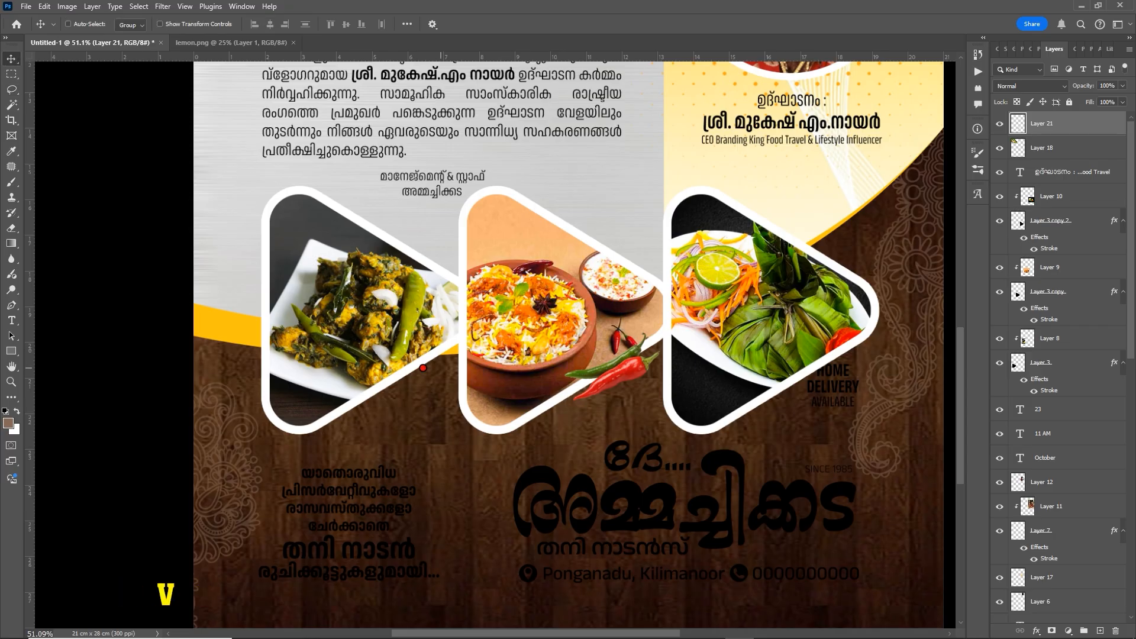
key("ctrl+v")
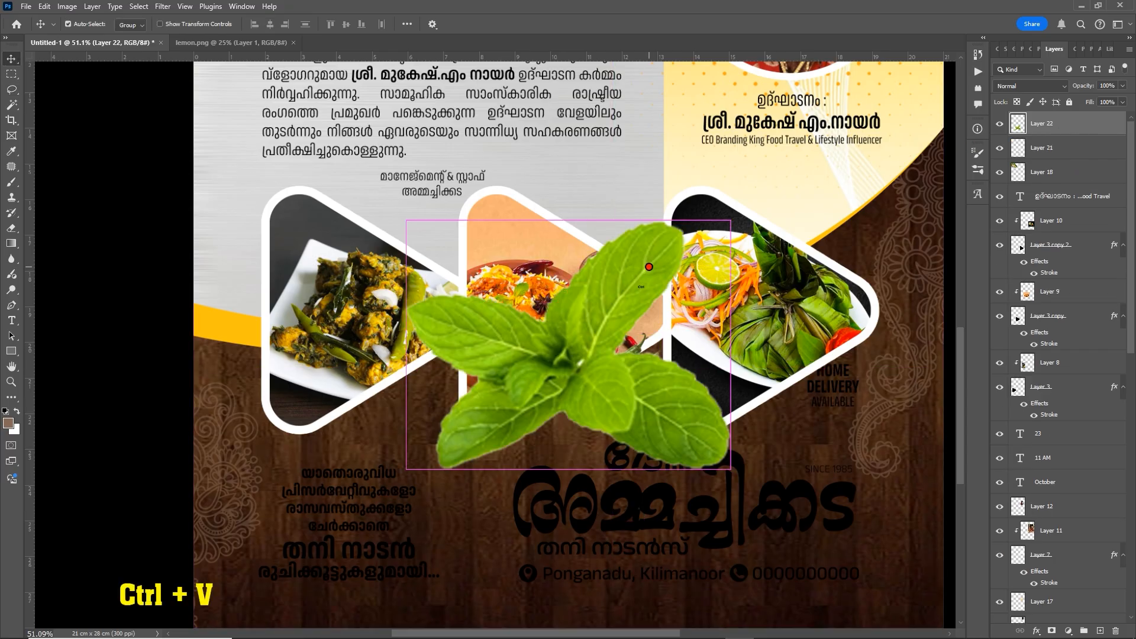
key("ctrl+t")
left_click_drag(735, 224, 356, 398)
key("Return")
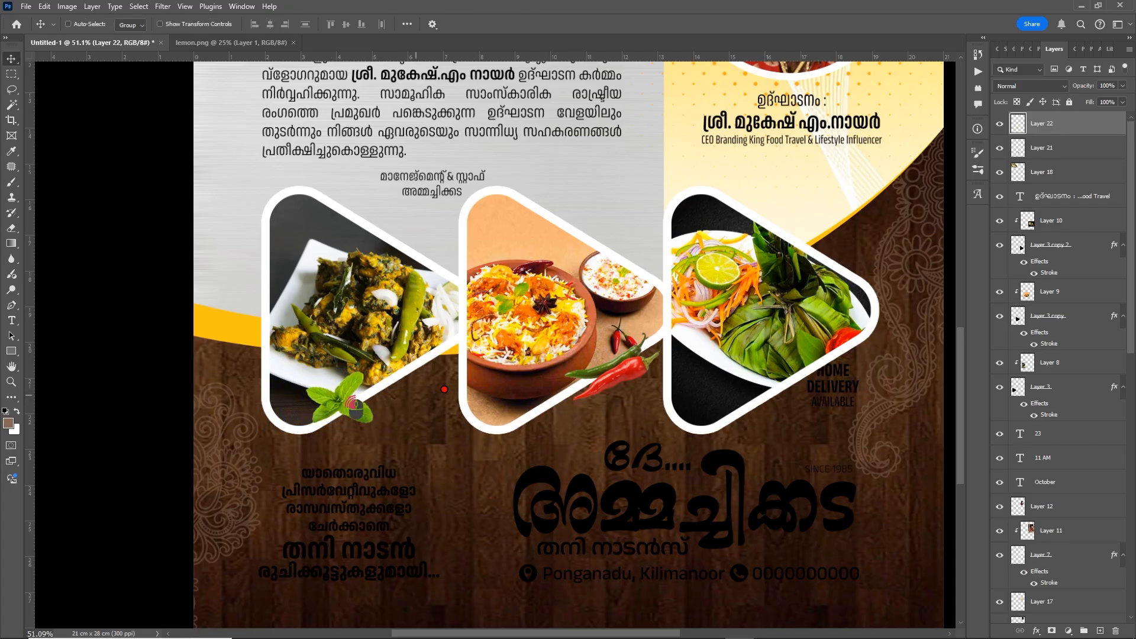
Lasso the lemon slices with their leaves in lemon.png and copy them
left_click(231, 43)
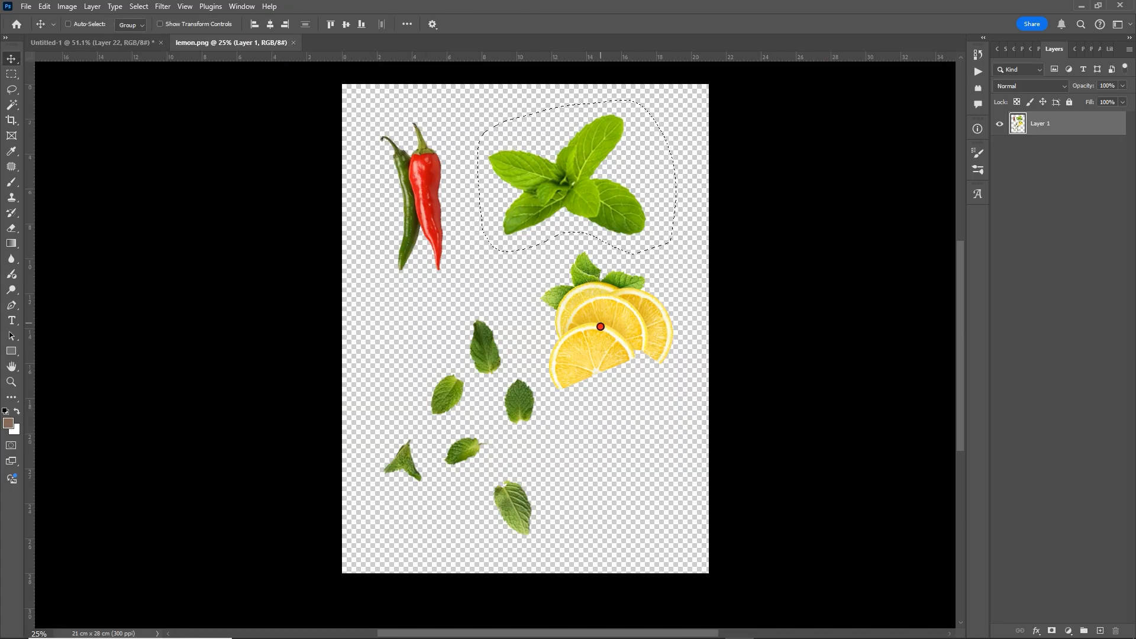
key("l")
mouse_move(594, 410)
left_mouse_down()
mouse_move(555, 403)
mouse_move(540, 389)
mouse_move(526, 325)
mouse_move(533, 276)
mouse_move(553, 248)
mouse_move(579, 240)
mouse_move(660, 263)
mouse_move(691, 300)
mouse_move(678, 380)
left_mouse_up()
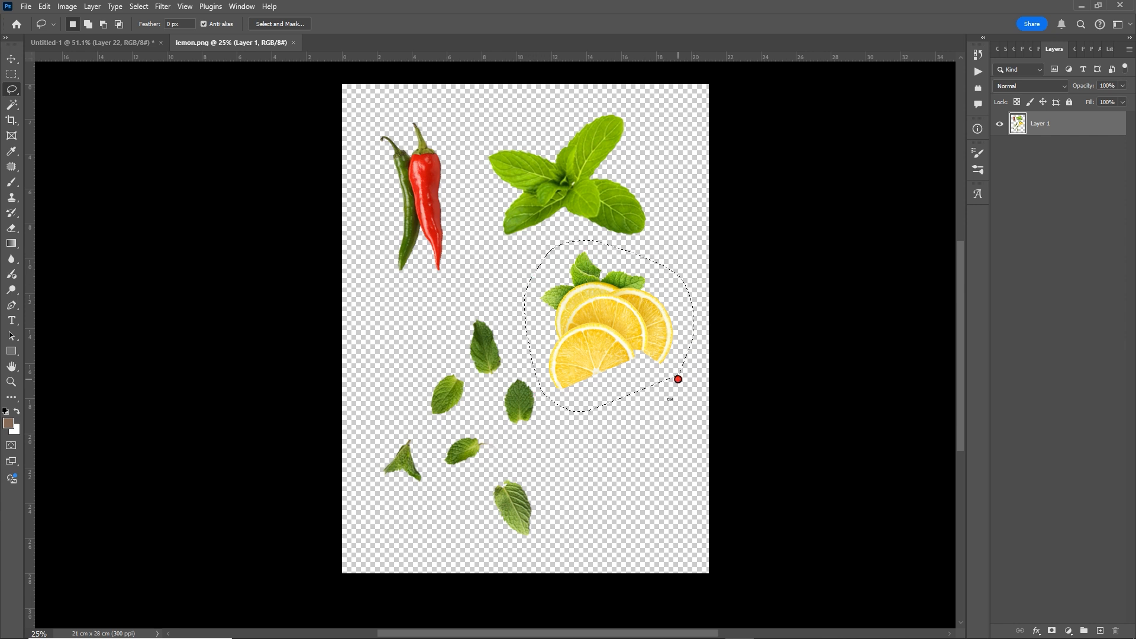
key("ctrl+c")
Paste the lemon slices into the flyer, scale them to about 22.87%, and place them on the upper edge of the biryani photo frame
left_click(91, 43)
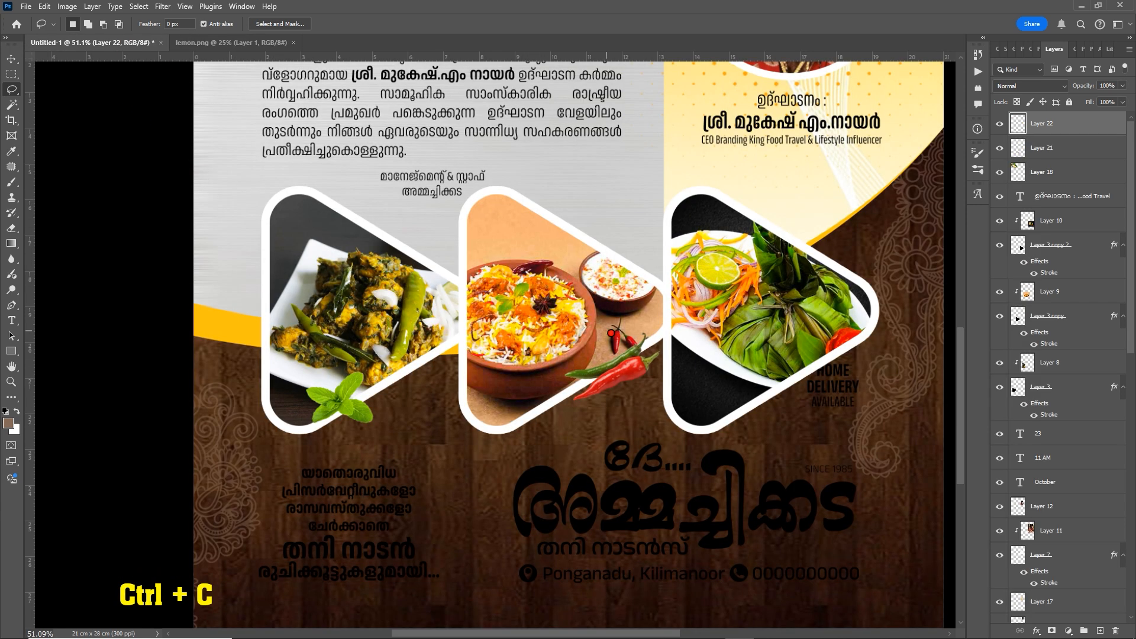
key("v")
key("space")
left_click_drag(675, 309, 648, 320)
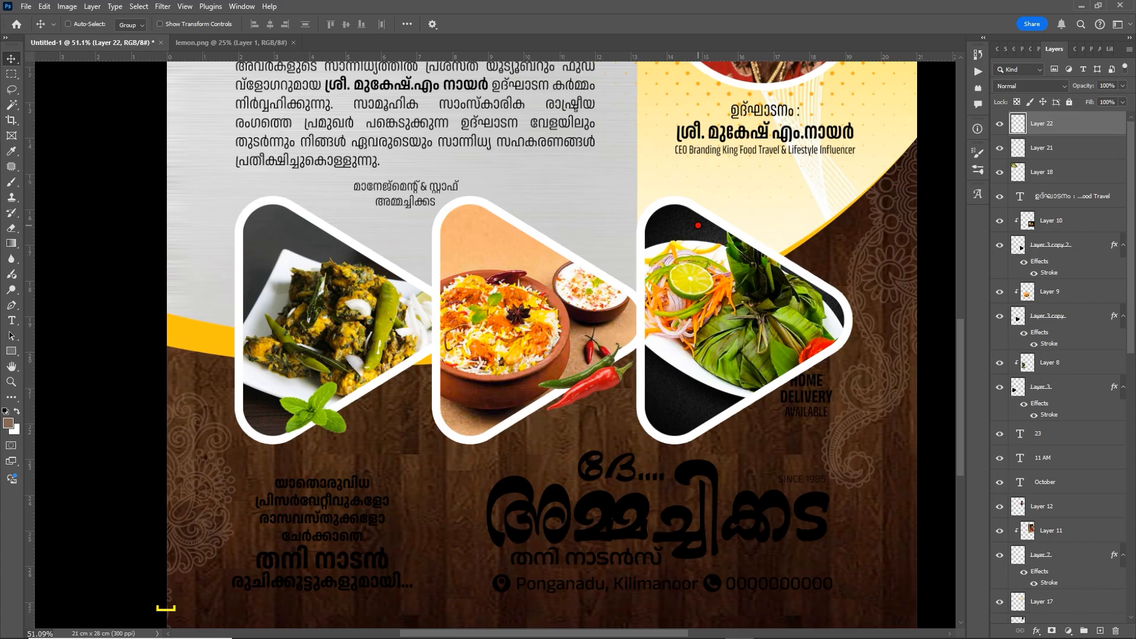
right_click(704, 356)
key("Escape")
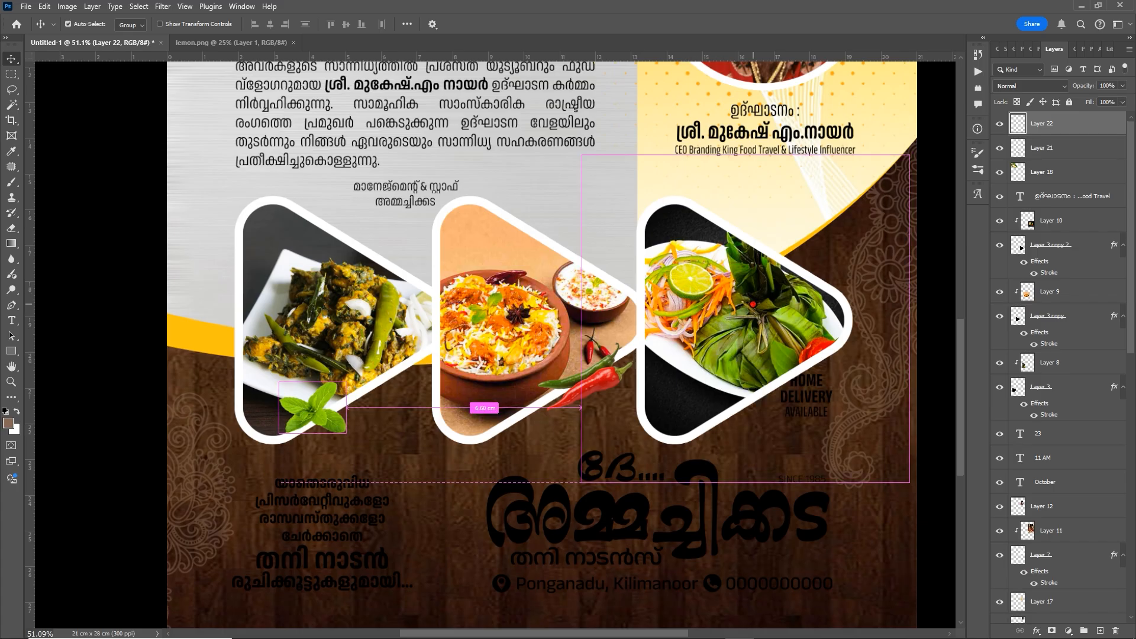
key("ctrl+v")
key("ctrl+t")
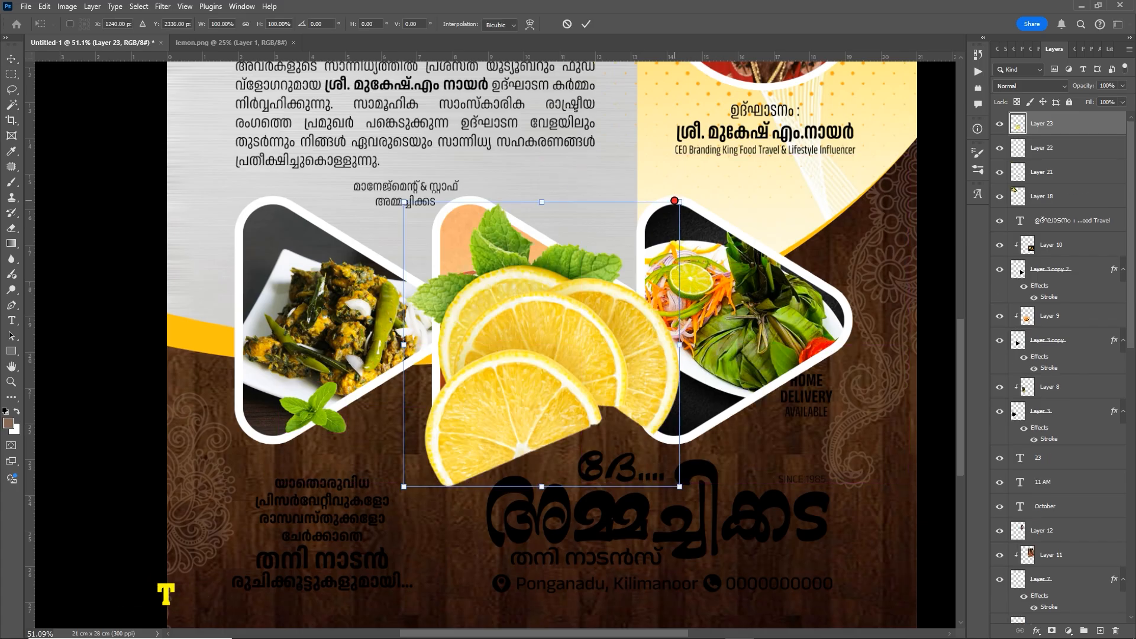
left_click_drag(681, 200, 560, 194)
left_click_drag(540, 232, 539, 228)
left_click(586, 24)
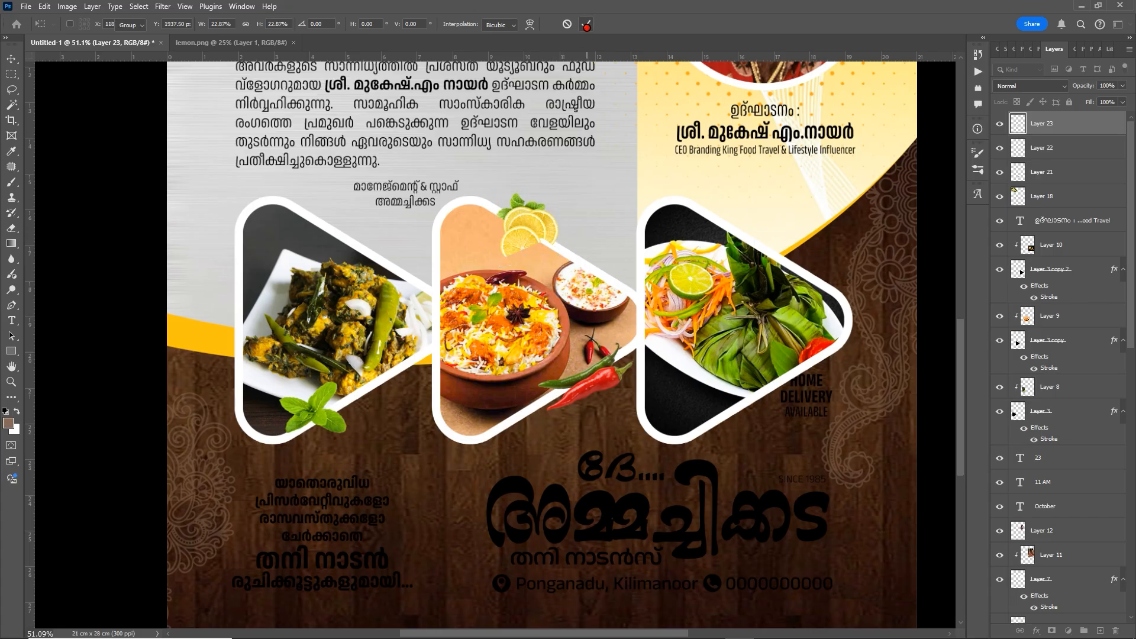
Lasso the six scattered loose leaves in lemon.png and copy them
left_click(230, 43)
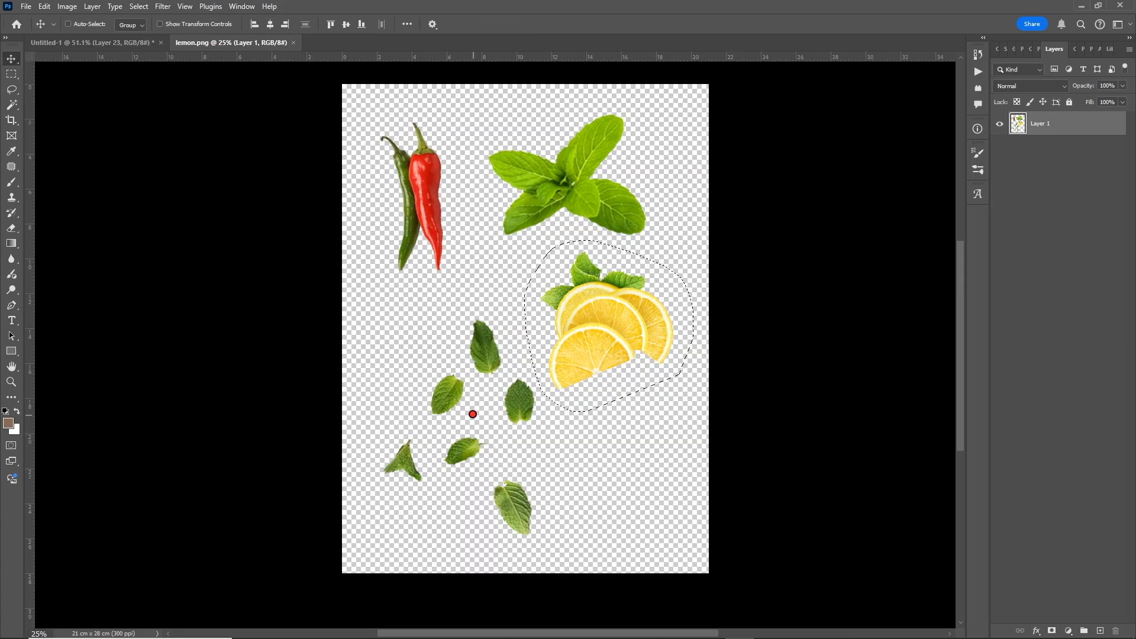
key("l")
mouse_move(395, 397)
left_mouse_down()
mouse_move(476, 295)
mouse_move(505, 317)
mouse_move(553, 404)
mouse_move(577, 520)
mouse_move(546, 563)
mouse_move(435, 536)
mouse_move(385, 503)
mouse_move(374, 432)
left_mouse_up()
key("ctrl+c")
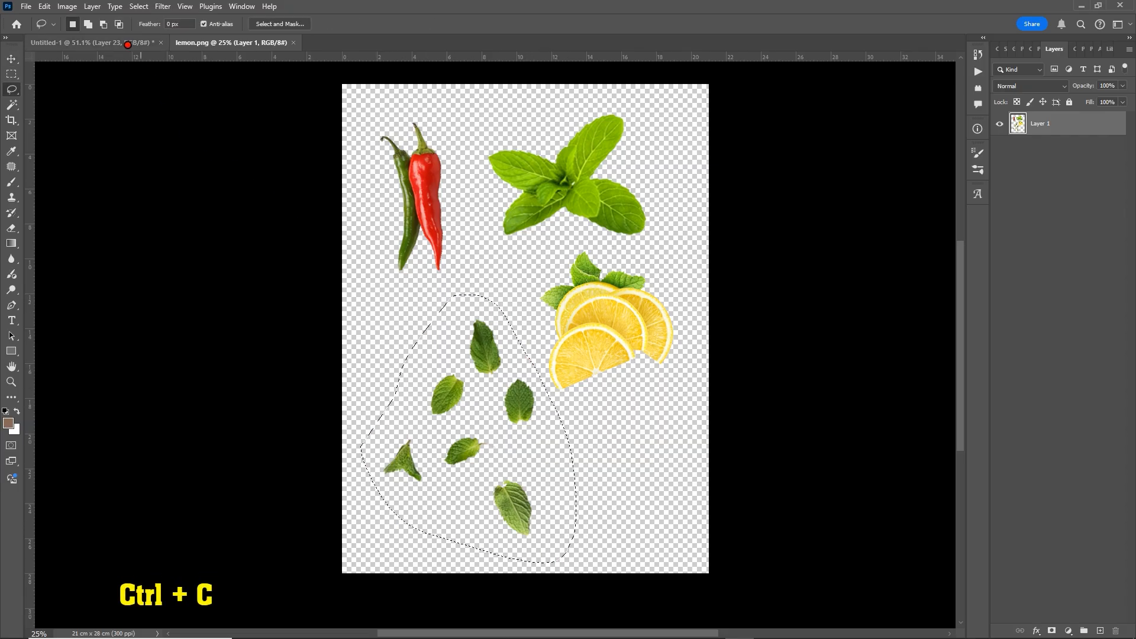
Paste the loose leaves into the flyer, scale them to about 19.76%, and place them by the upper right edge of the third food photo frame
left_click(119, 42)
key("v")
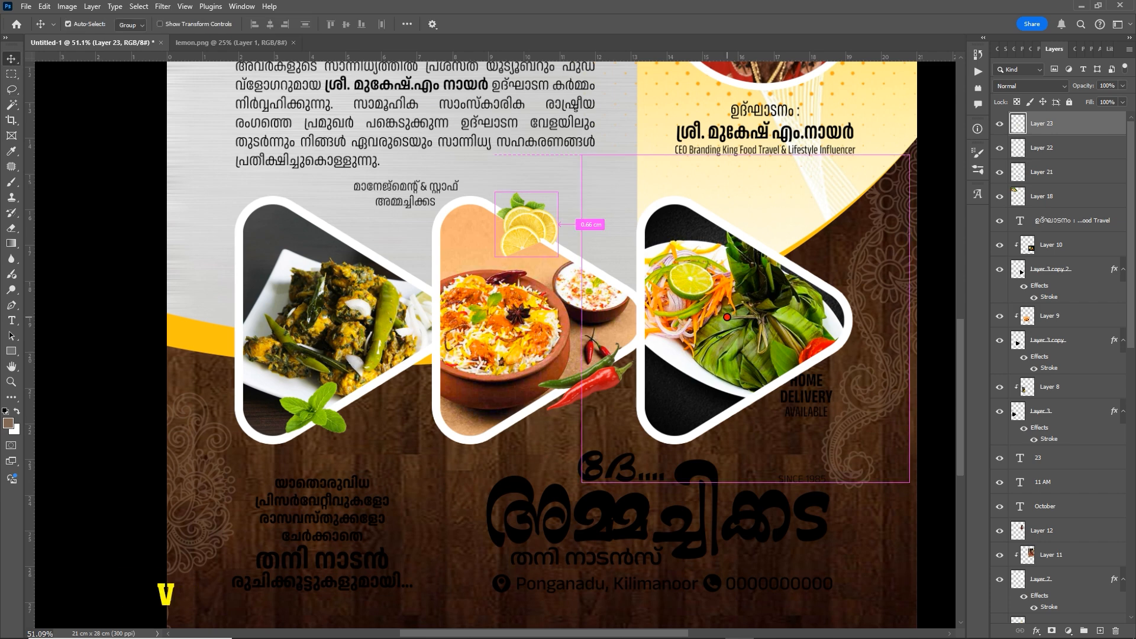
key("ctrl+v")
key("ctrl+t")
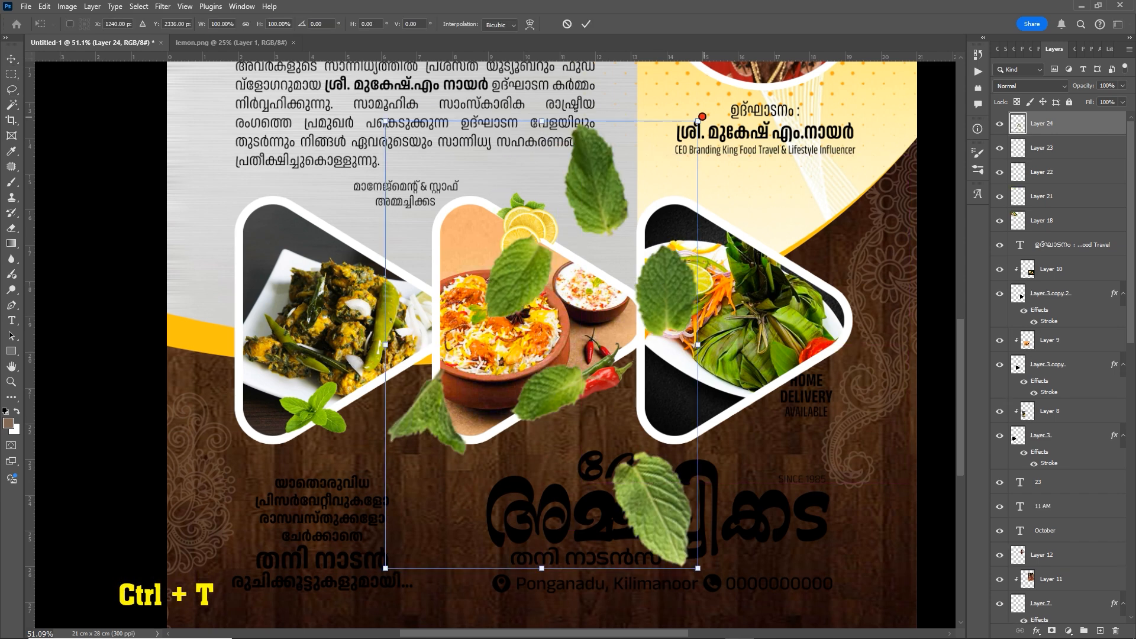
left_click_drag(696, 121, 834, 266)
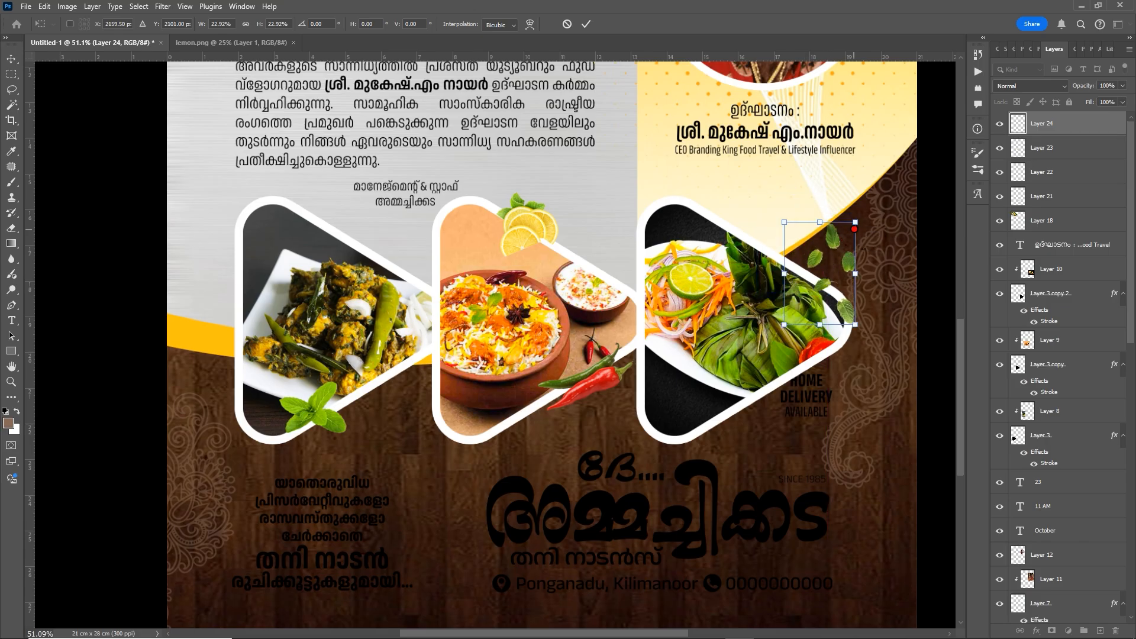
left_click_drag(855, 223, 858, 269)
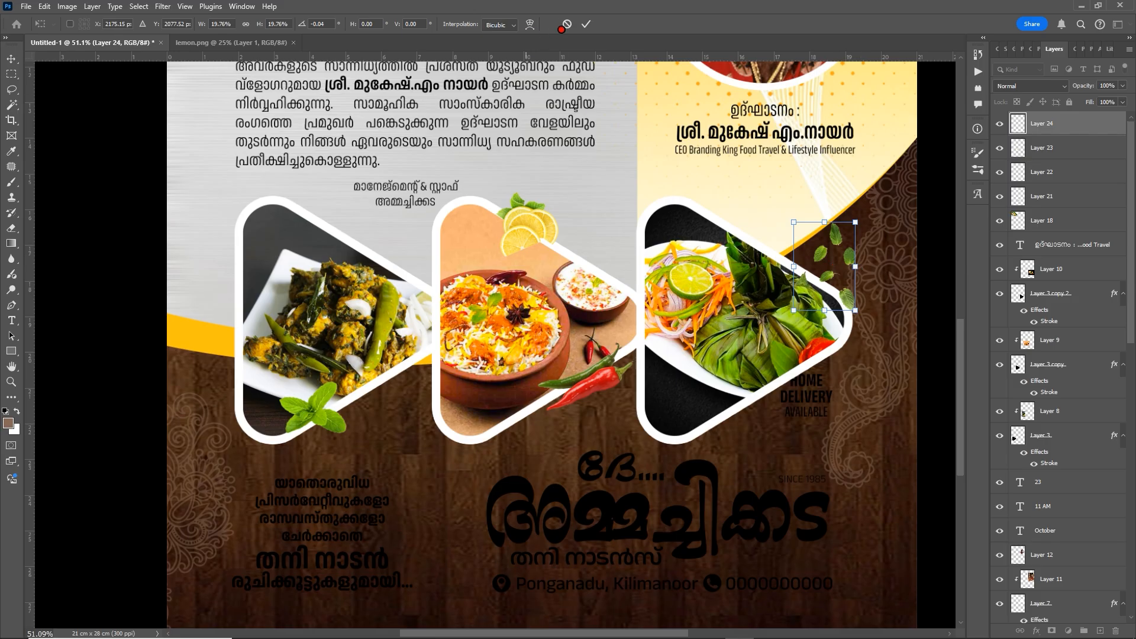
left_click(586, 24)
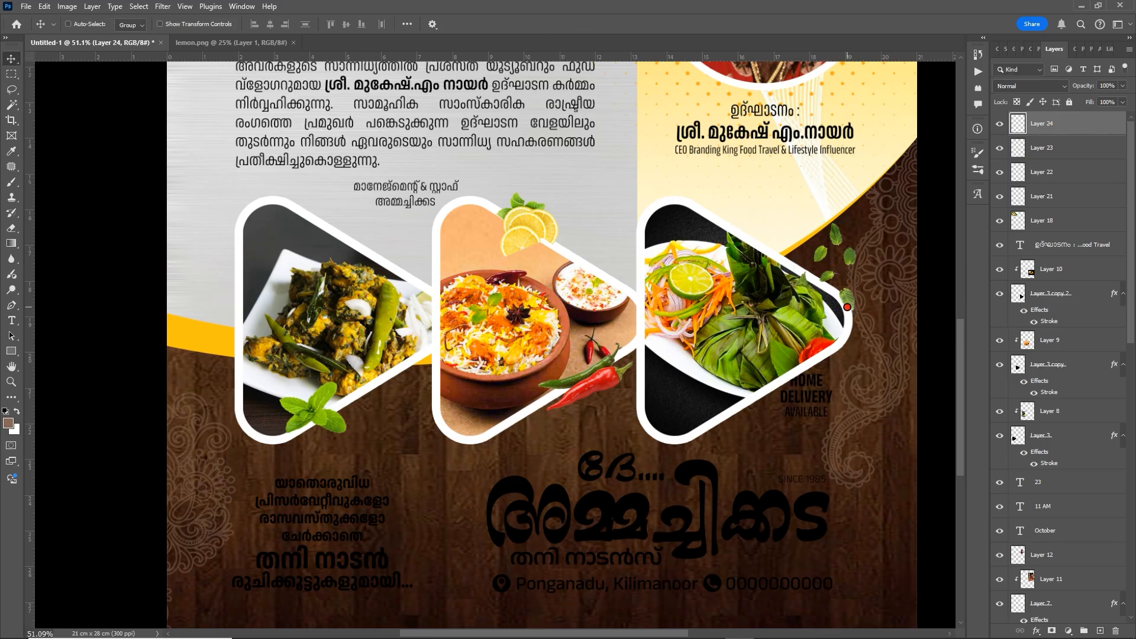
Duplicate the loose leaves and place the copy beside the left edge of the first food photo frame
left_click_drag(841, 286, 239, 310)
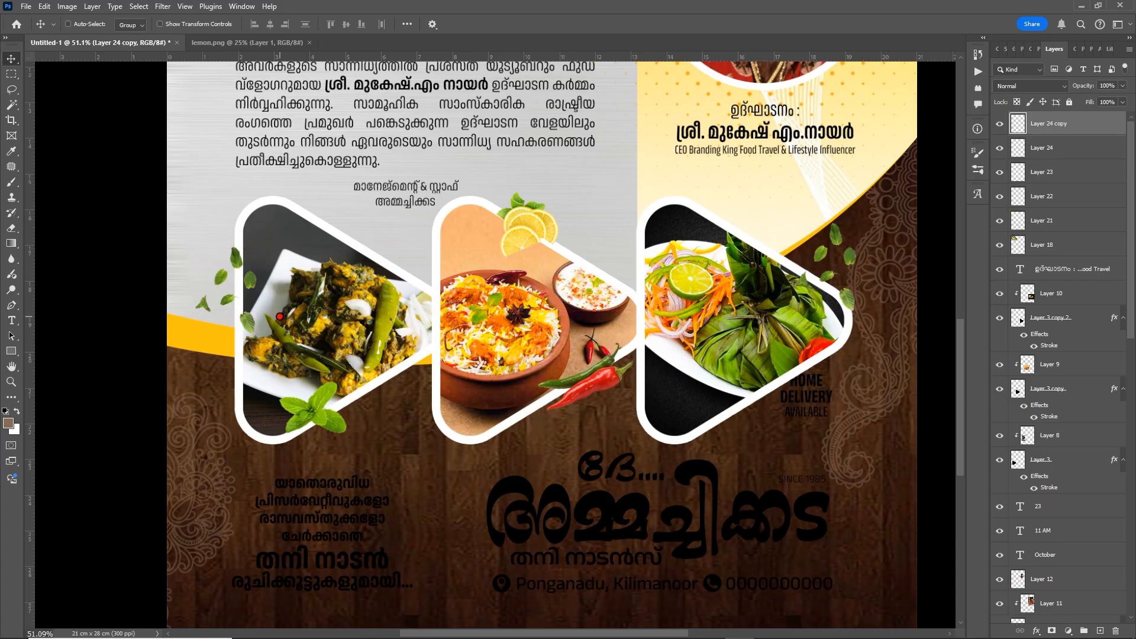
On the third food photo's Layer 10, lasso the tied leaf top of the parcel, including the area above the frame, and copy it
scroll(282, 321, "down", 2)
left_click_drag(638, 345, 678, 309)
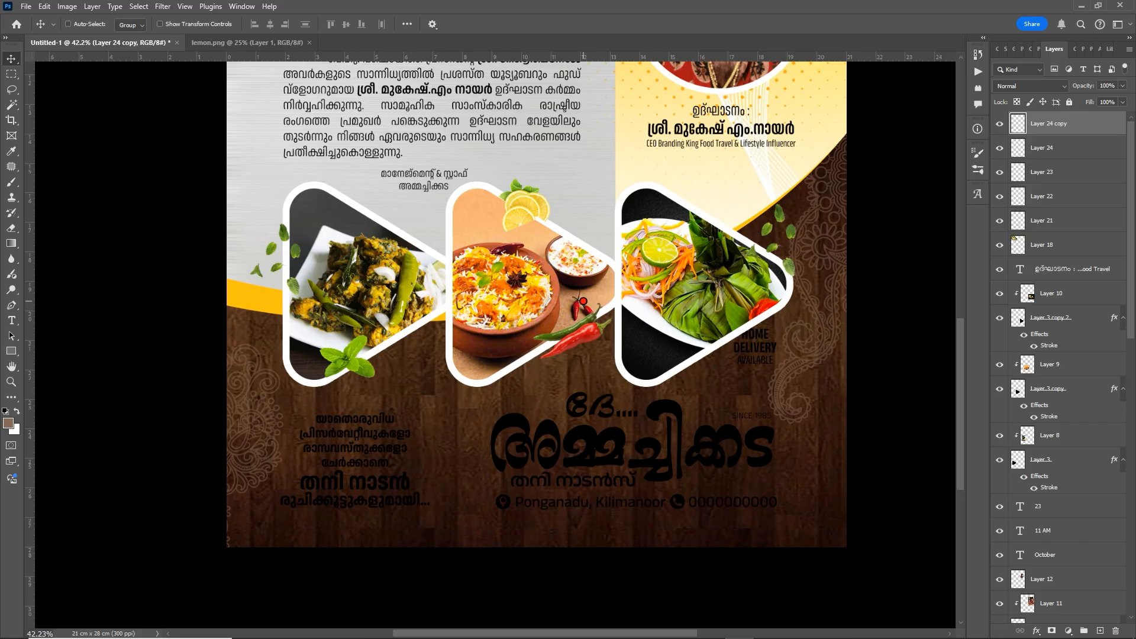
scroll(705, 266, "up", 6)
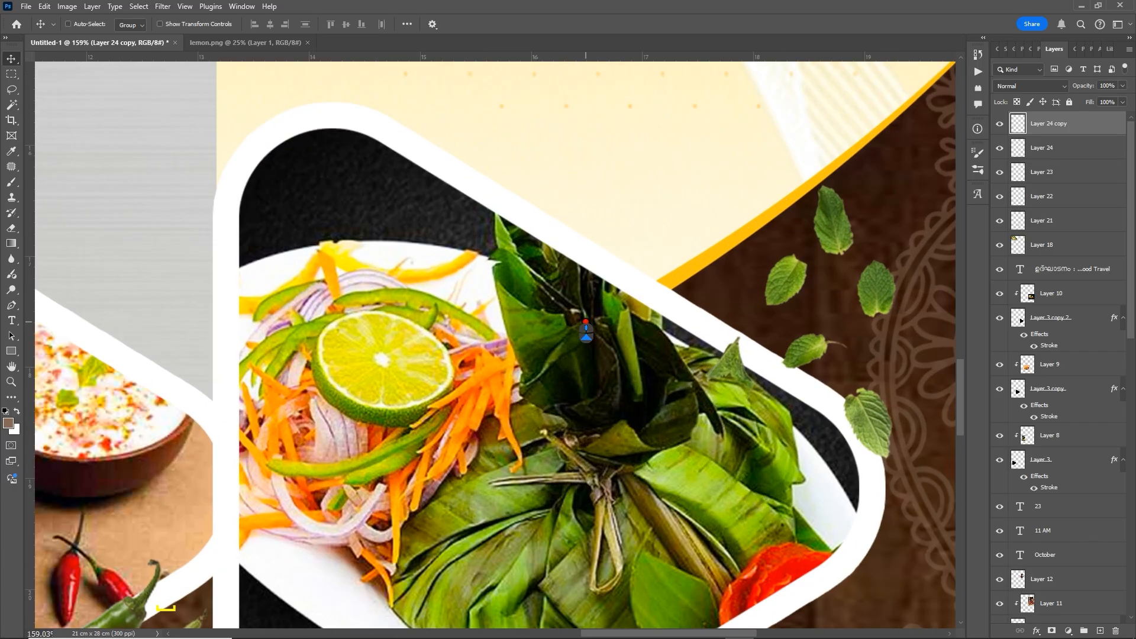
right_click(548, 319)
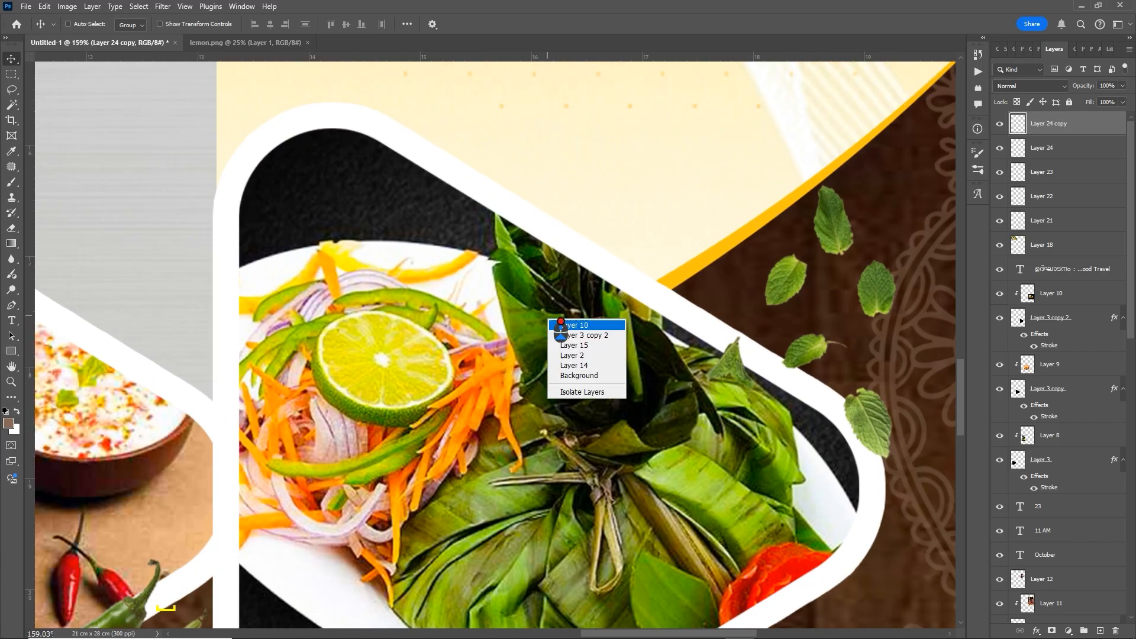
left_click(565, 324)
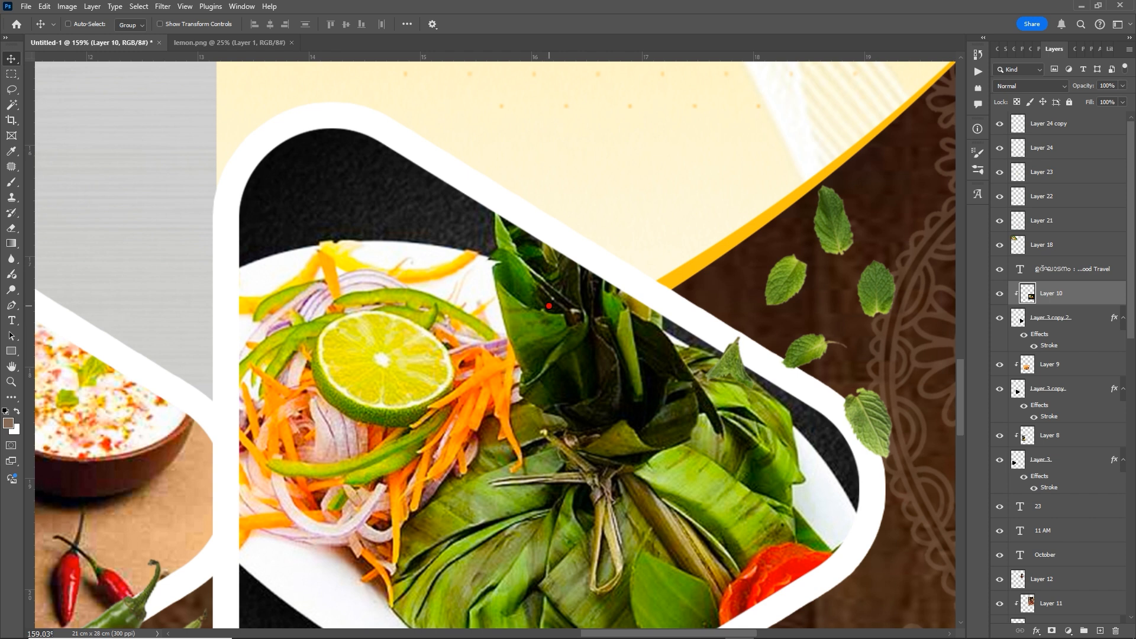
key("l")
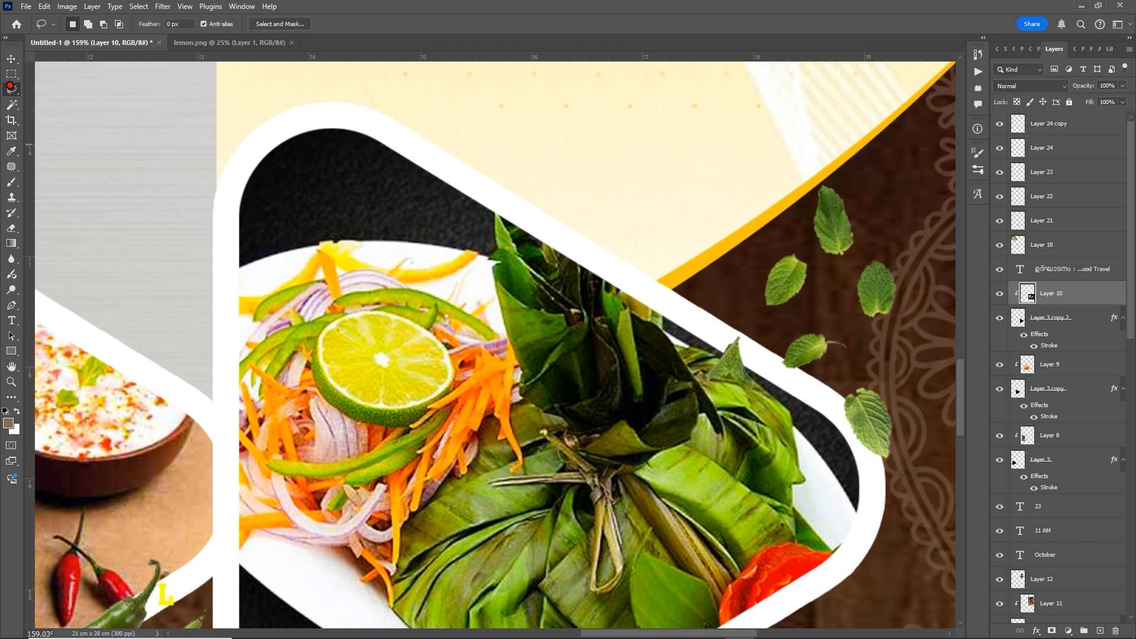
left_click_drag(12, 88, 59, 94)
left_click(68, 103)
mouse_move(511, 284)
left_mouse_down()
mouse_move(483, 250)
mouse_move(457, 146)
mouse_move(477, 85)
mouse_move(512, 56)
left_mouse_up()
mouse_move(740, 67)
left_mouse_down()
mouse_move(757, 190)
mouse_move(741, 272)
mouse_move(700, 313)
mouse_move(651, 337)
mouse_move(583, 324)
left_mouse_up()
scroll(620, 335, "down", 1)
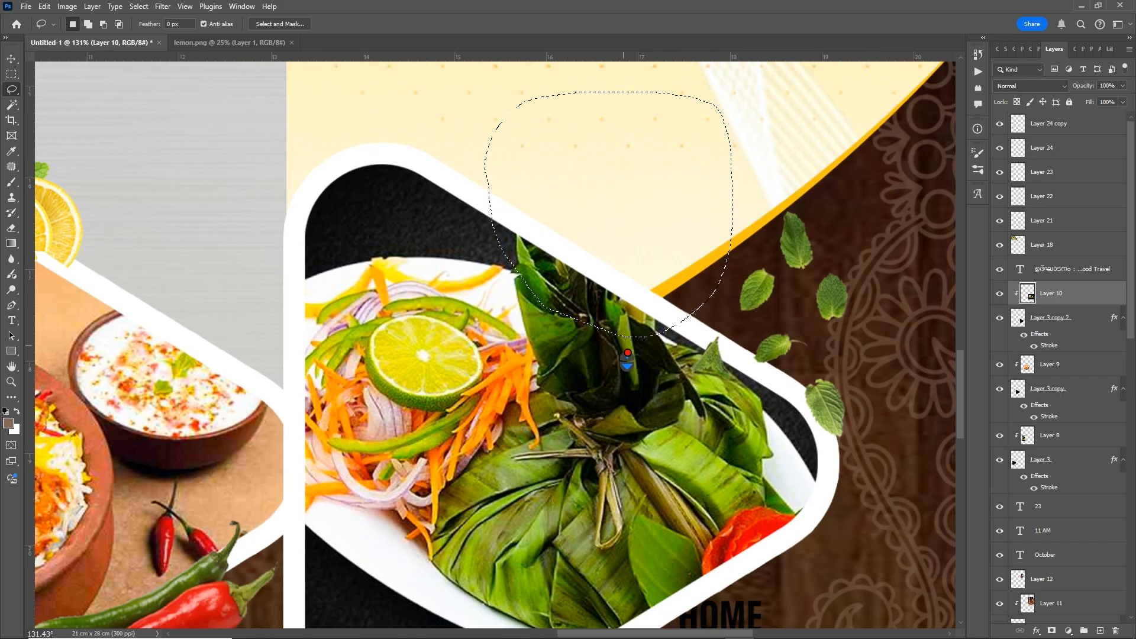
key("ctrl+c")
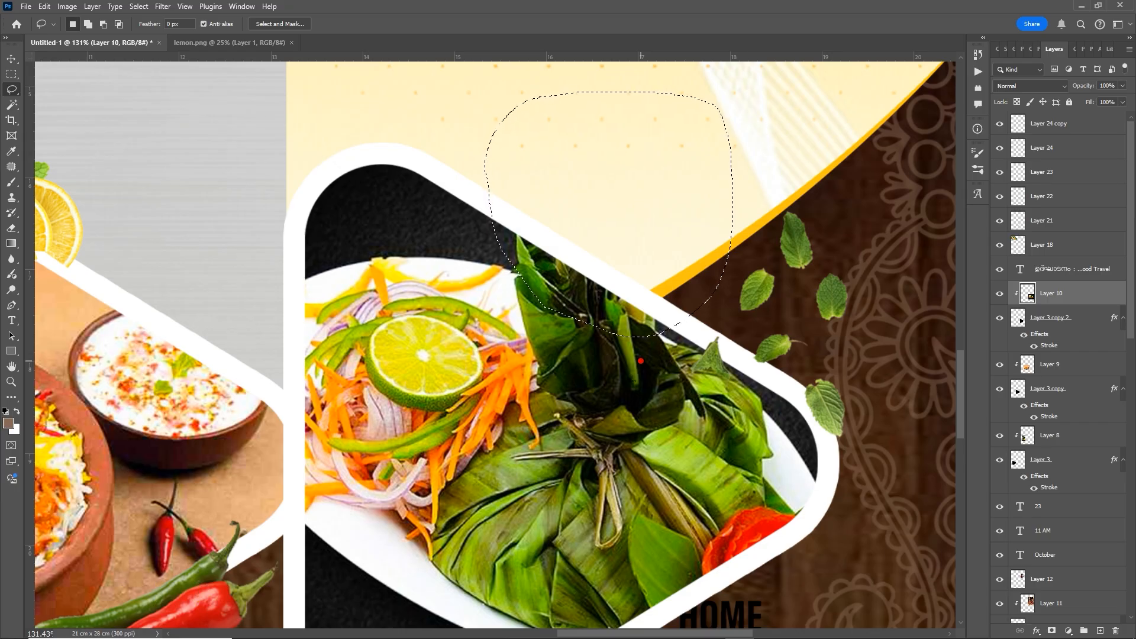
Paste the copied leaf top in place as an unclipped layer over the third photo frame
key("ctrl+shift+v")
key("v")
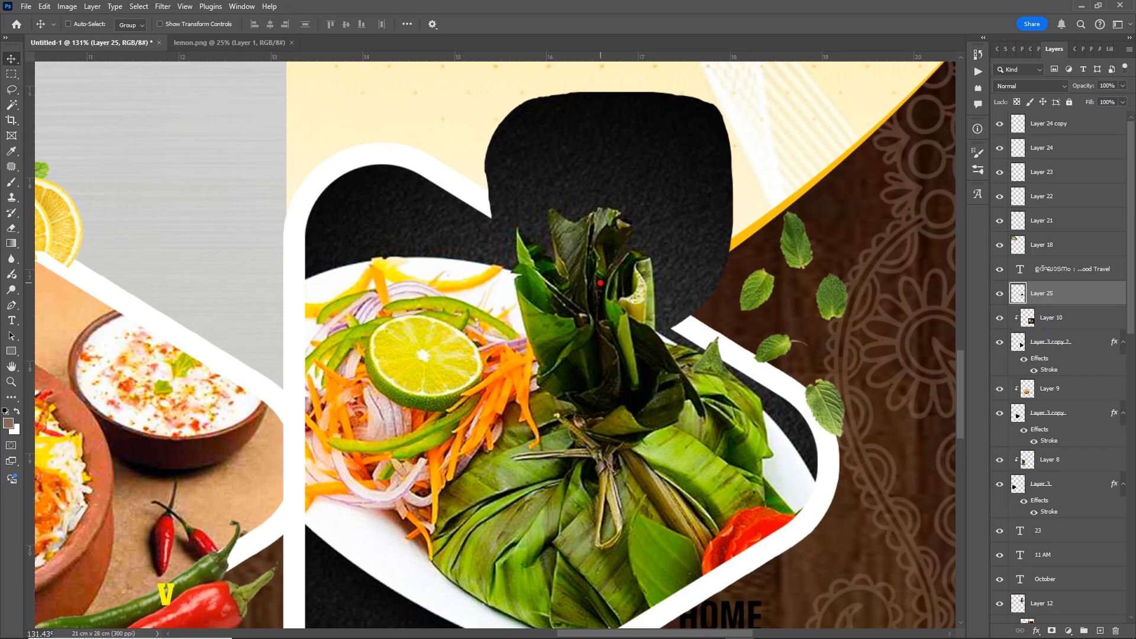
mouse_move(640, 229)
left_mouse_down()
mouse_move(674, 207)
mouse_move(677, 231)
left_mouse_up()
key("ctrl+z")
Select the black background around the pasted leaf top with the Magic Wand tool at tolerance 32
scroll(571, 297, "up", 4)
left_click_drag(584, 279, 582, 300)
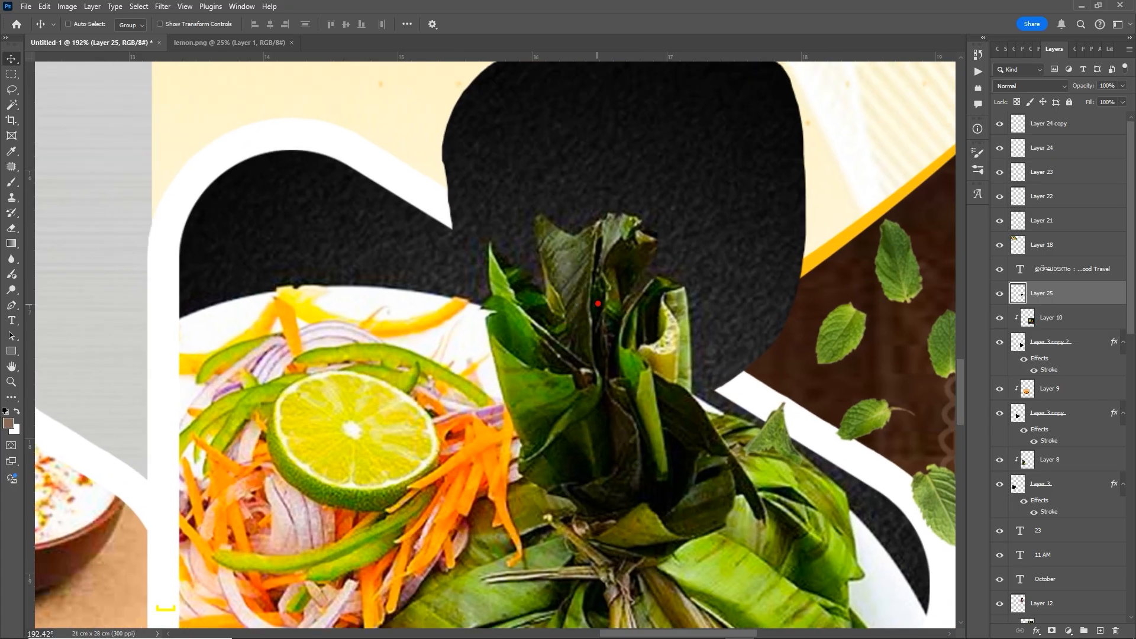
left_click_drag(714, 248, 697, 283)
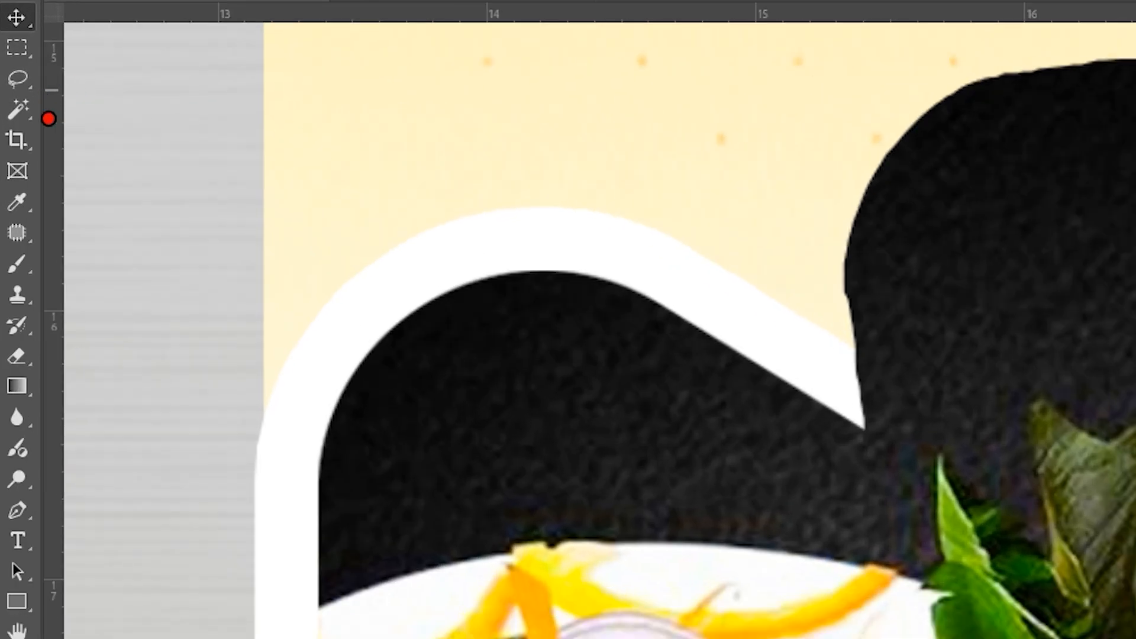
left_click(18, 109)
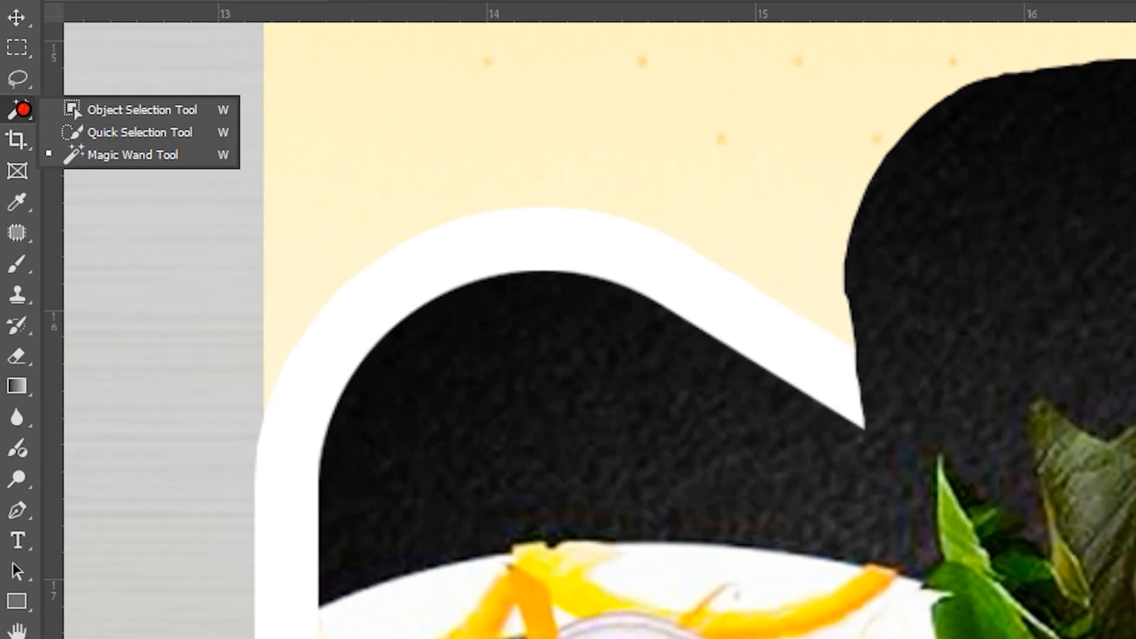
left_click(166, 155)
left_click(960, 282)
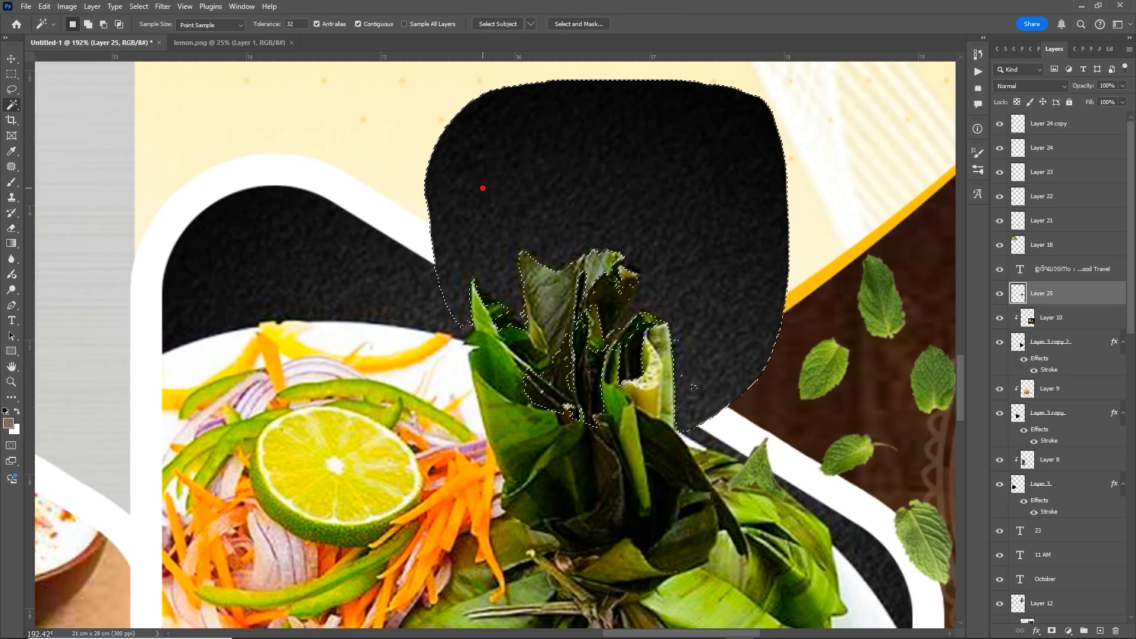
scroll(711, 303, "up", 2)
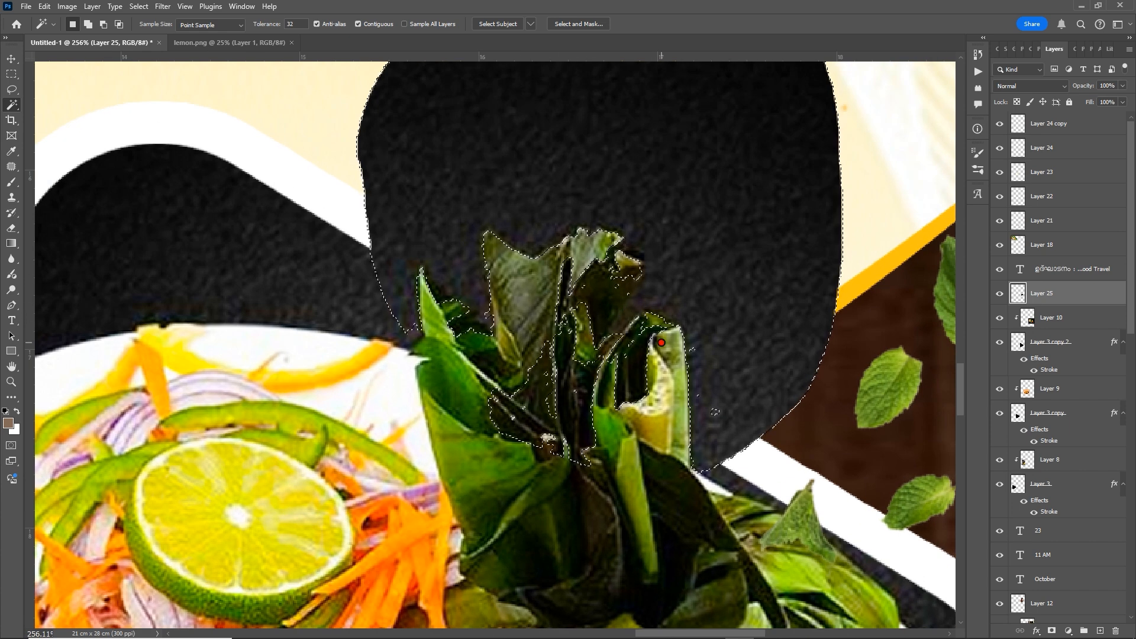
Subtract the leaf areas from the selection with the Lasso tool, keeping only the black background selected
key("l")
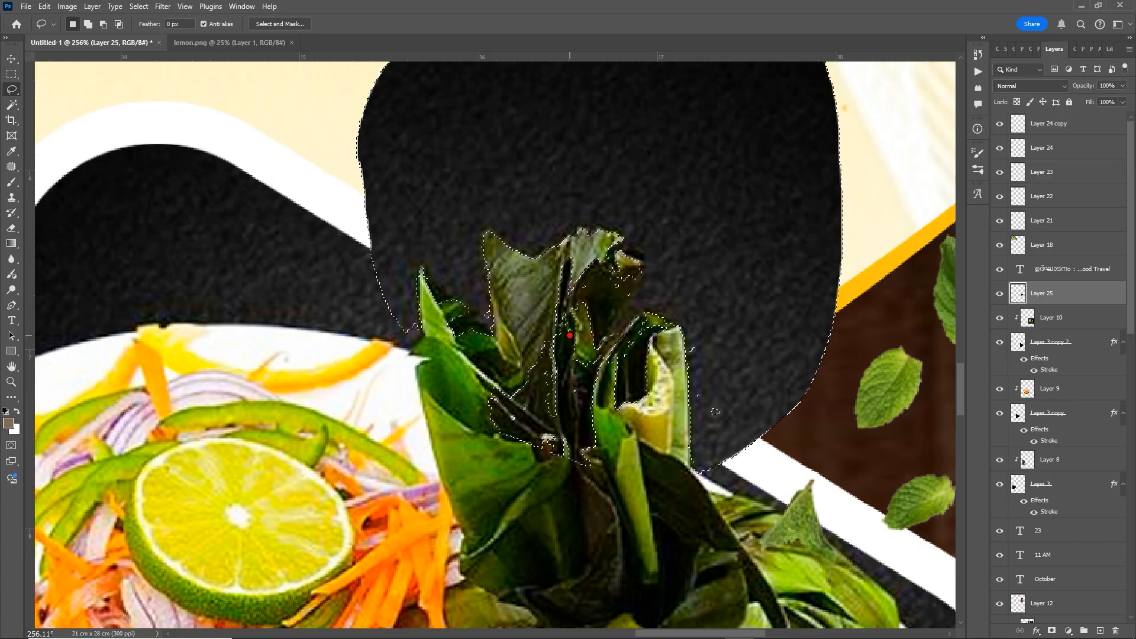
key("alt")
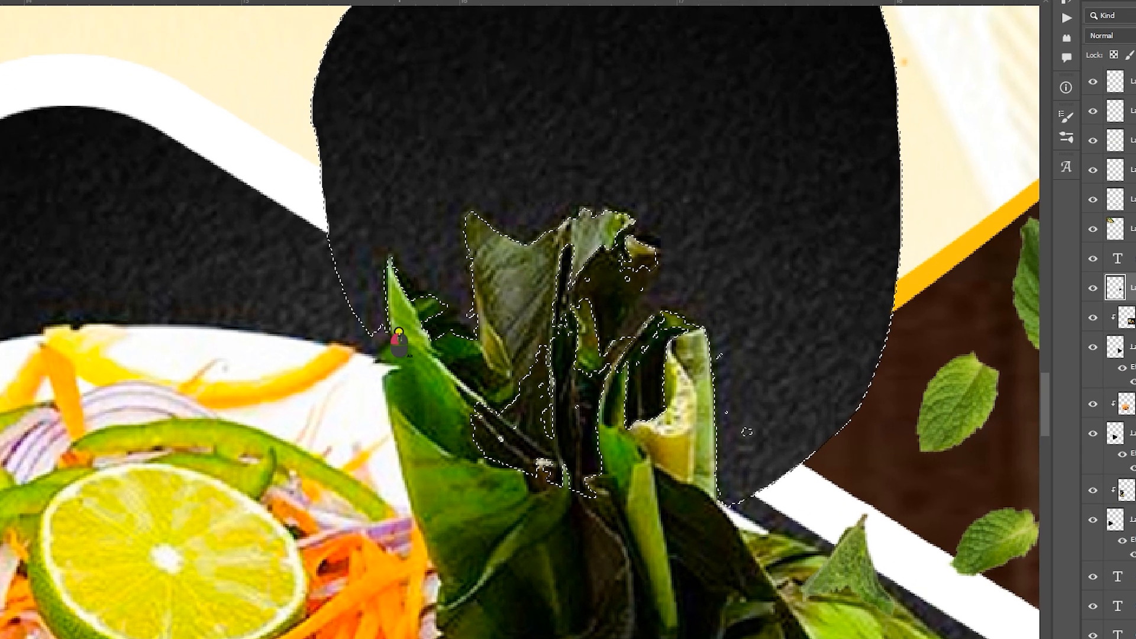
mouse_move(430, 337)
left_mouse_down()
mouse_move(447, 308)
mouse_move(485, 322)
left_mouse_up()
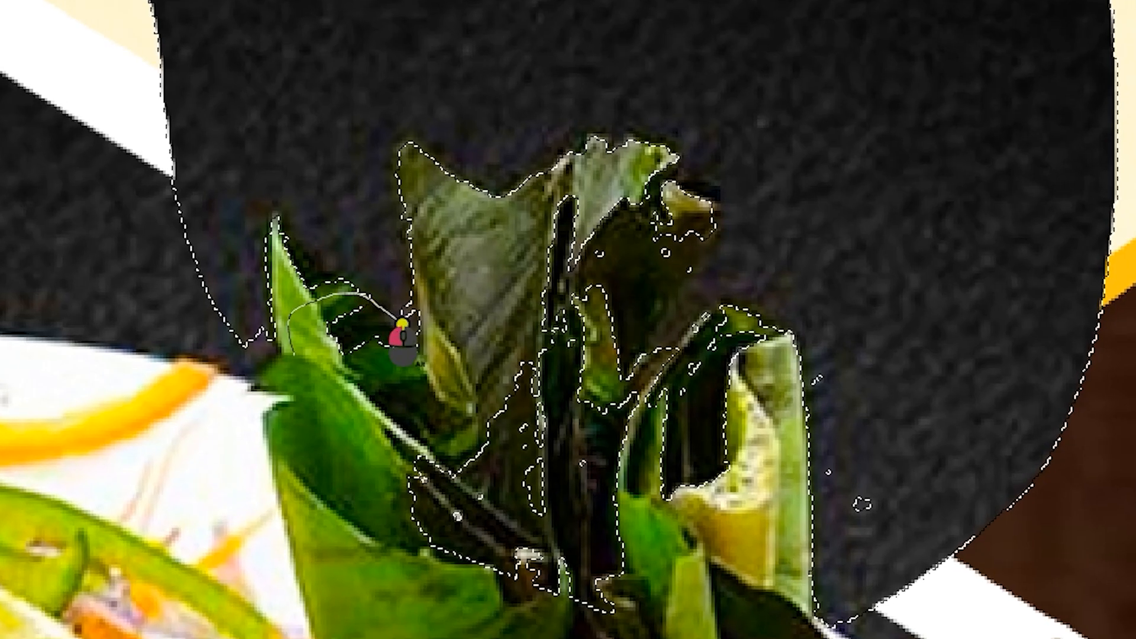
mouse_move(402, 324)
left_mouse_down()
mouse_move(421, 393)
mouse_move(491, 357)
left_mouse_up()
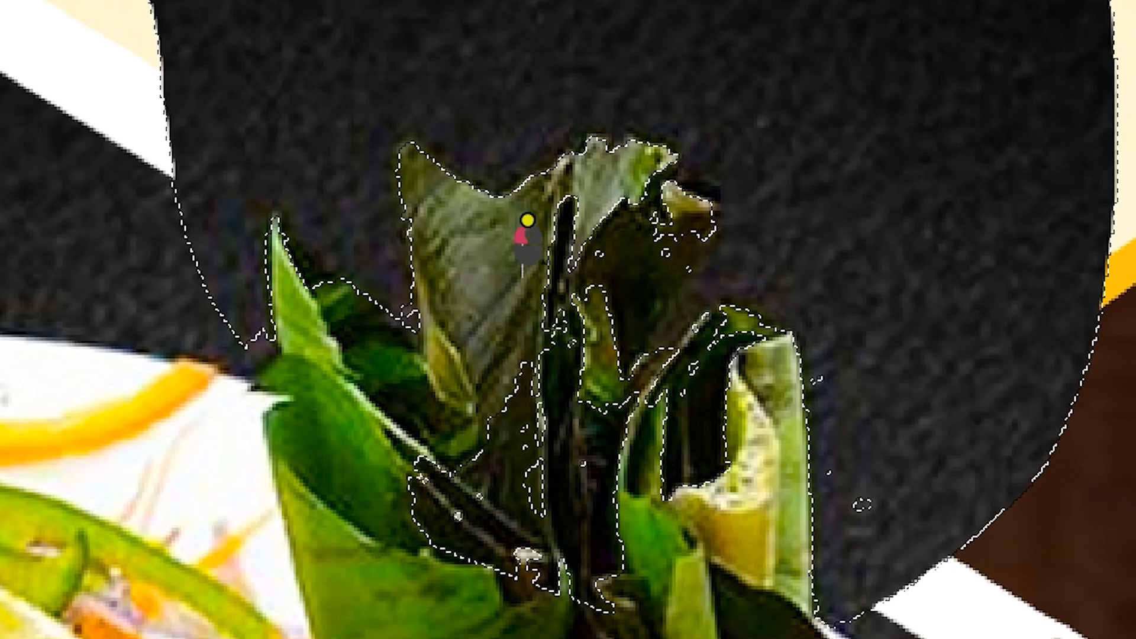
mouse_move(526, 220)
left_mouse_down()
mouse_move(583, 174)
mouse_move(669, 168)
mouse_move(715, 212)
mouse_move(718, 233)
mouse_move(691, 275)
left_mouse_up()
mouse_move(664, 319)
left_mouse_down()
mouse_move(665, 436)
mouse_move(401, 622)
mouse_move(474, 349)
left_mouse_up()
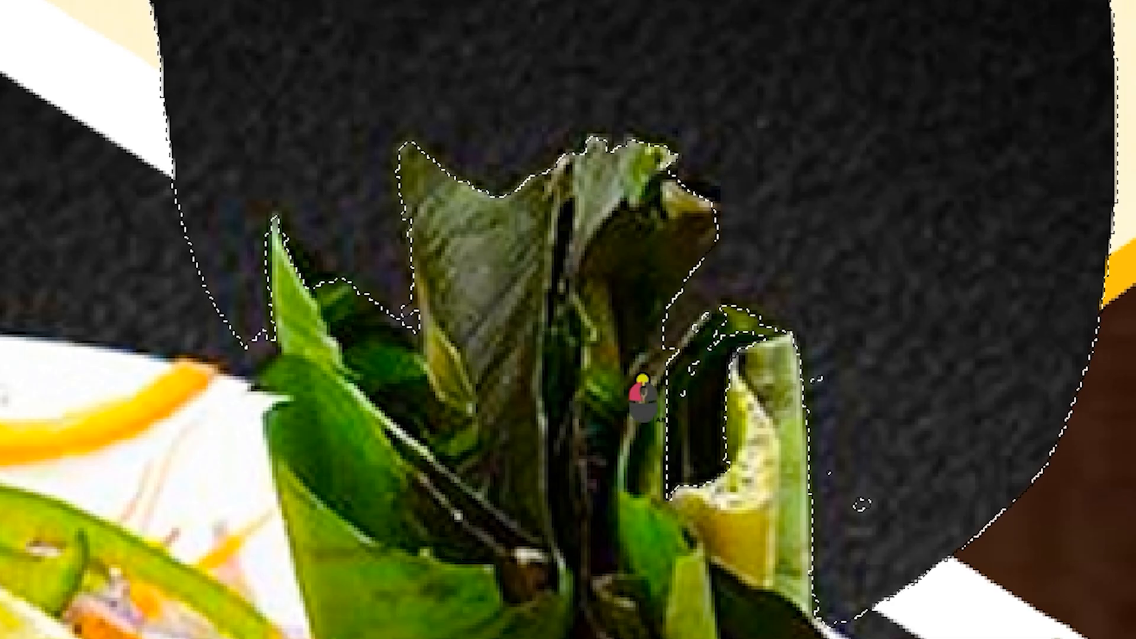
mouse_move(642, 379)
left_mouse_down()
mouse_move(727, 310)
mouse_move(784, 337)
mouse_move(789, 396)
mouse_move(713, 576)
mouse_move(585, 583)
left_mouse_up()
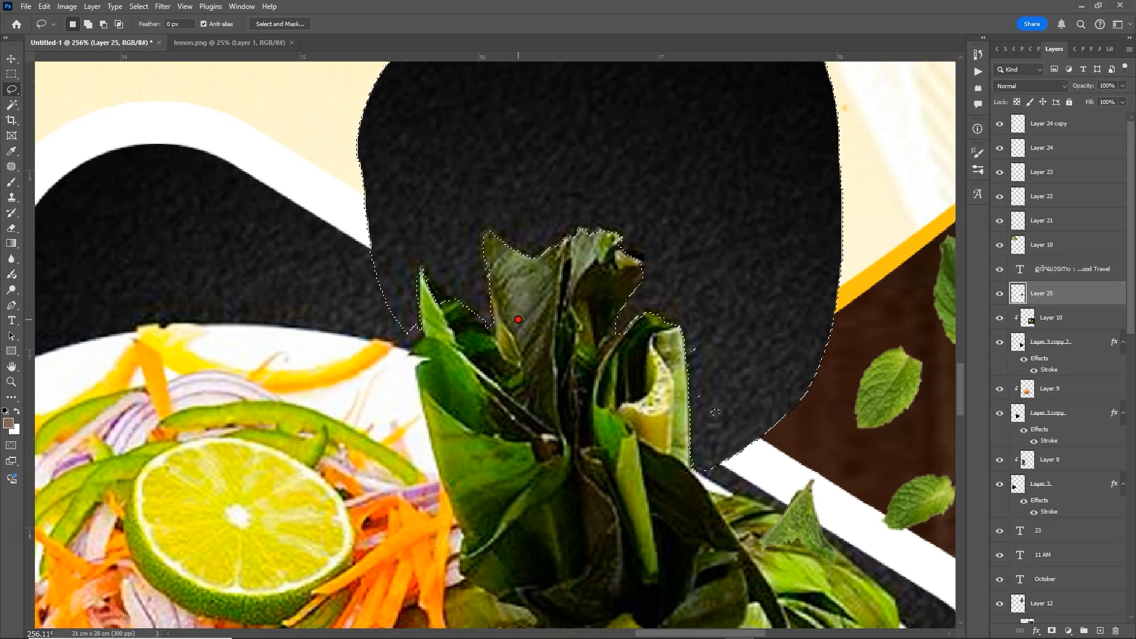
Delete the selected black background around the leaf top and clear the selection
scroll(439, 345, "down", 5)
key("Delete")
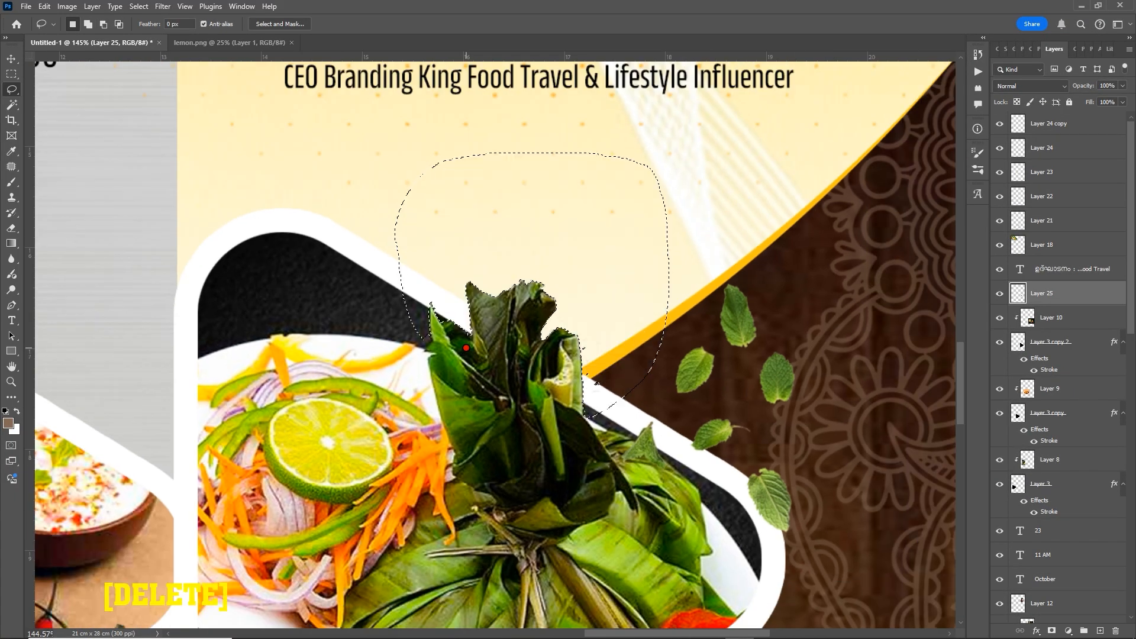
key("ctrl+d")
scroll(622, 395, "down", 5)
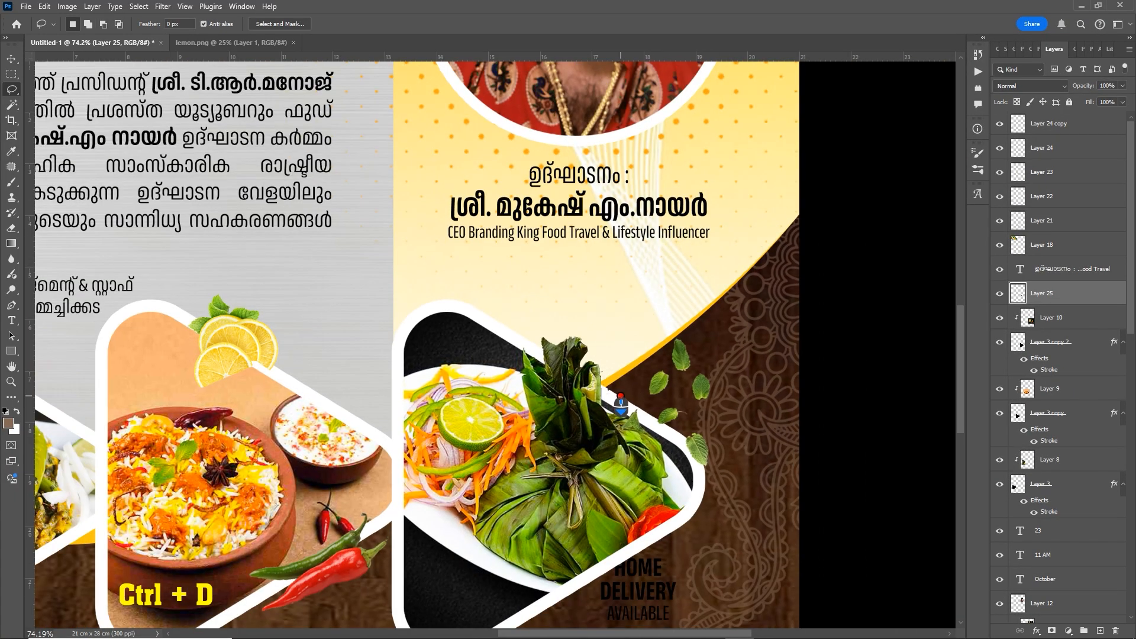
key("v")
scroll(593, 426, "down", 3)
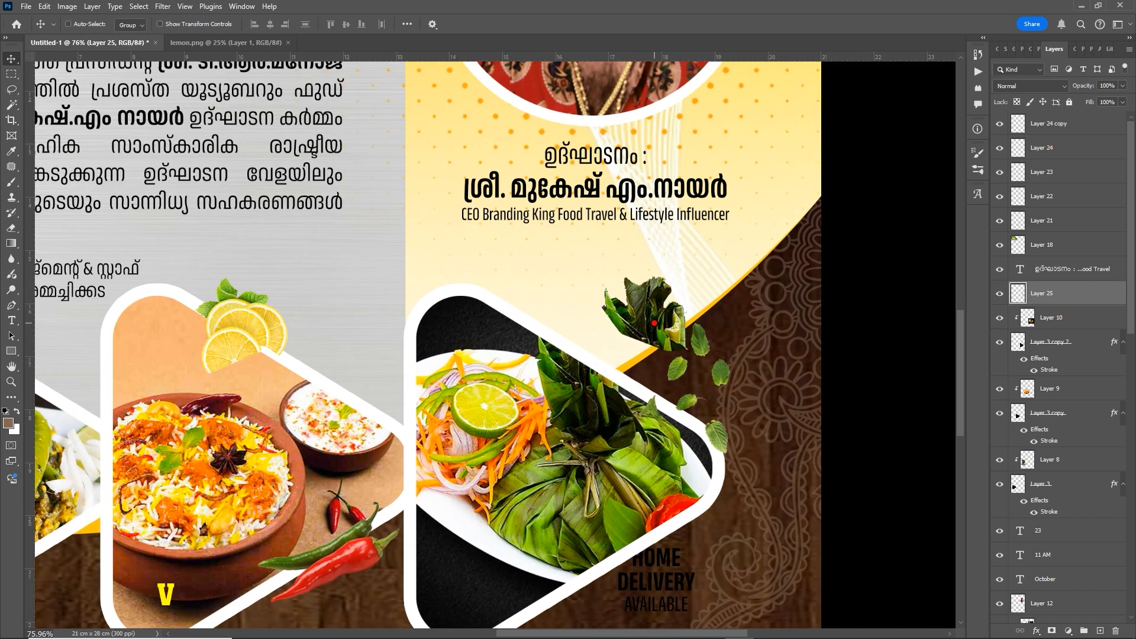
key("ctrl+z")
On the biryani photo's Layer 9, lasso a rounded area around the white raita bowl, extending beyond the frame, and copy it
scroll(627, 450, "down", 2)
scroll(609, 408, "up", 2)
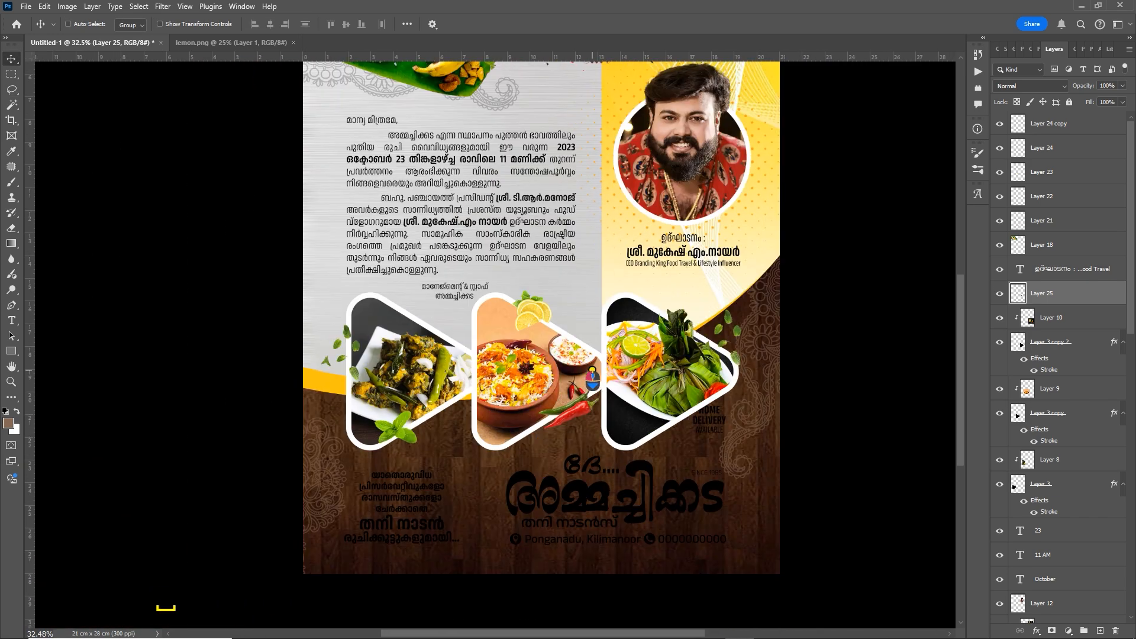
scroll(589, 362, "up", 2)
scroll(589, 362, "up", 2)
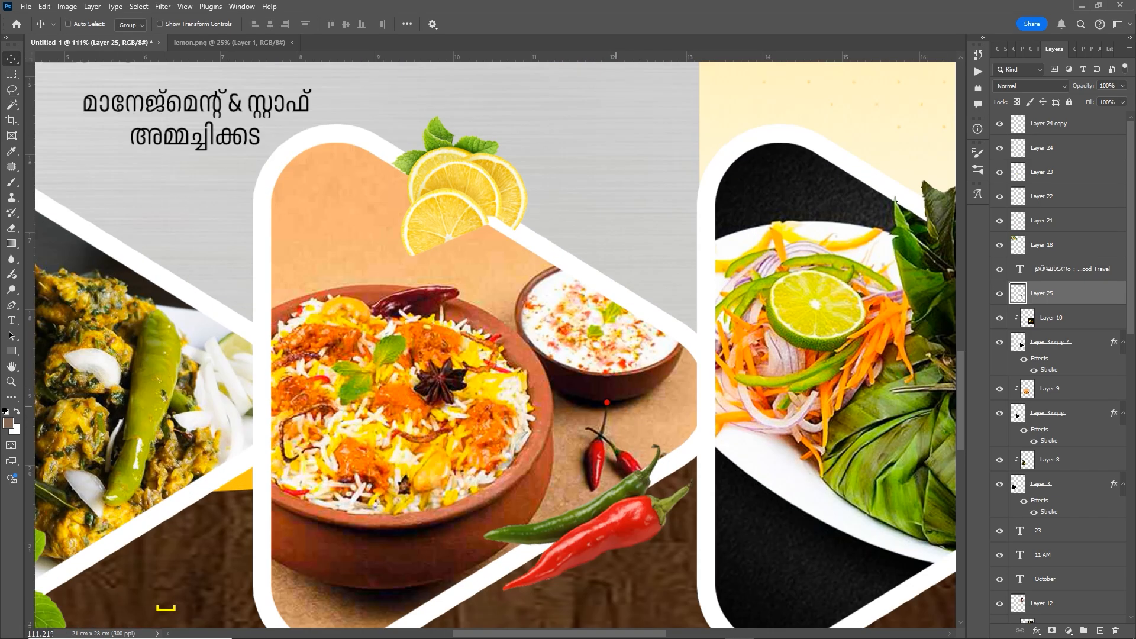
right_click(610, 334)
left_click(625, 347)
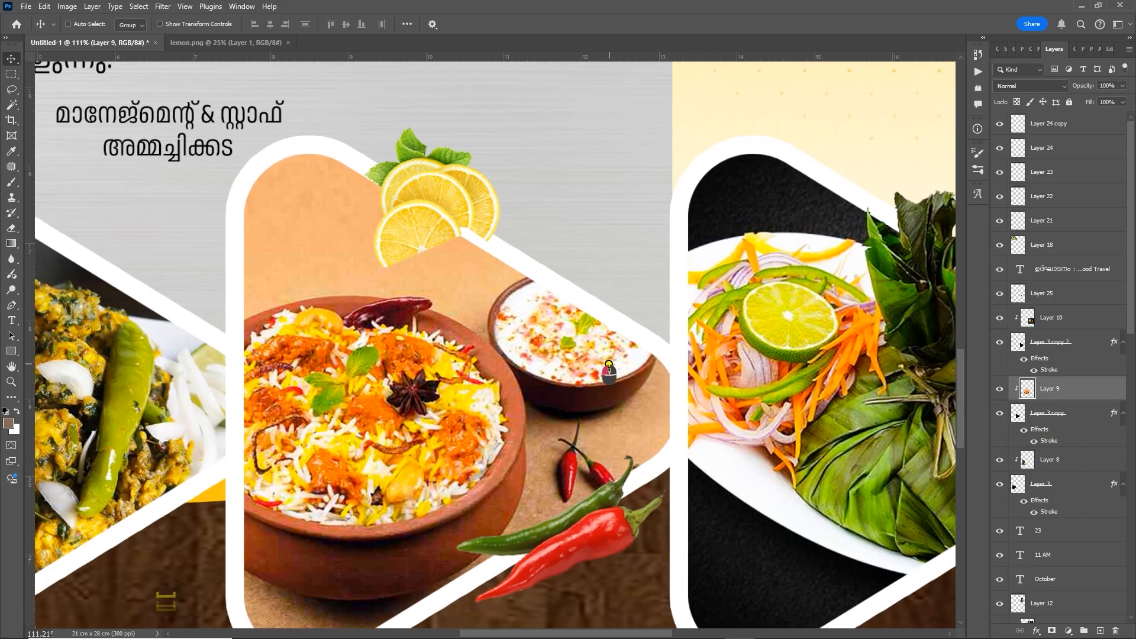
scroll(586, 346, "up", 1)
key("l")
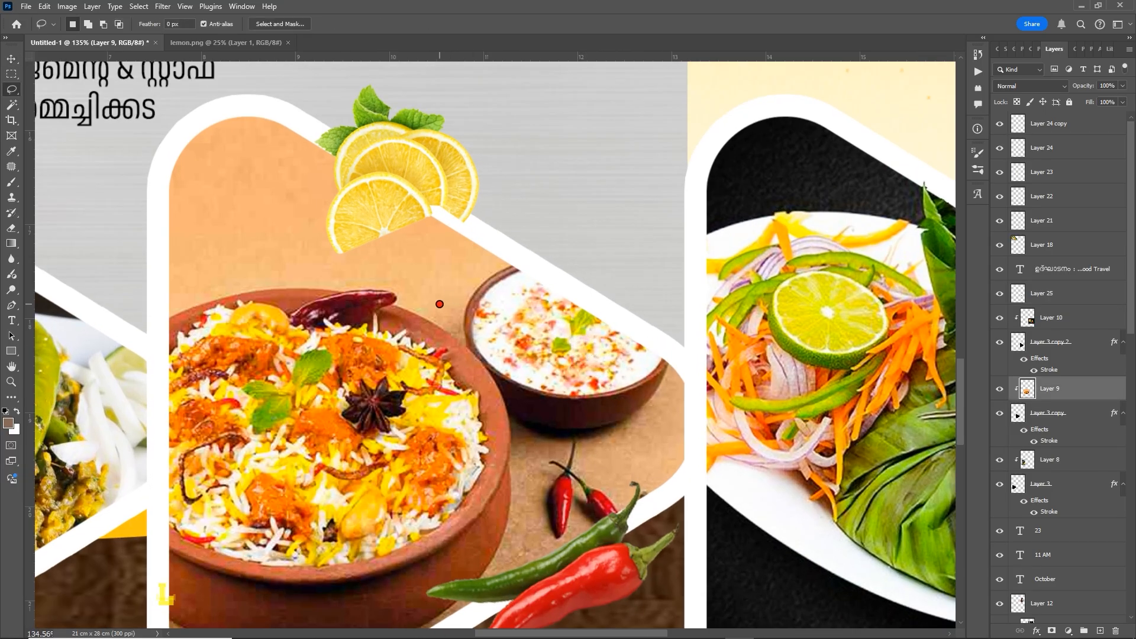
mouse_move(453, 284)
left_mouse_down()
mouse_move(604, 197)
mouse_move(722, 221)
mouse_move(777, 319)
mouse_move(740, 401)
mouse_move(691, 436)
mouse_move(565, 466)
mouse_move(496, 428)
left_mouse_up()
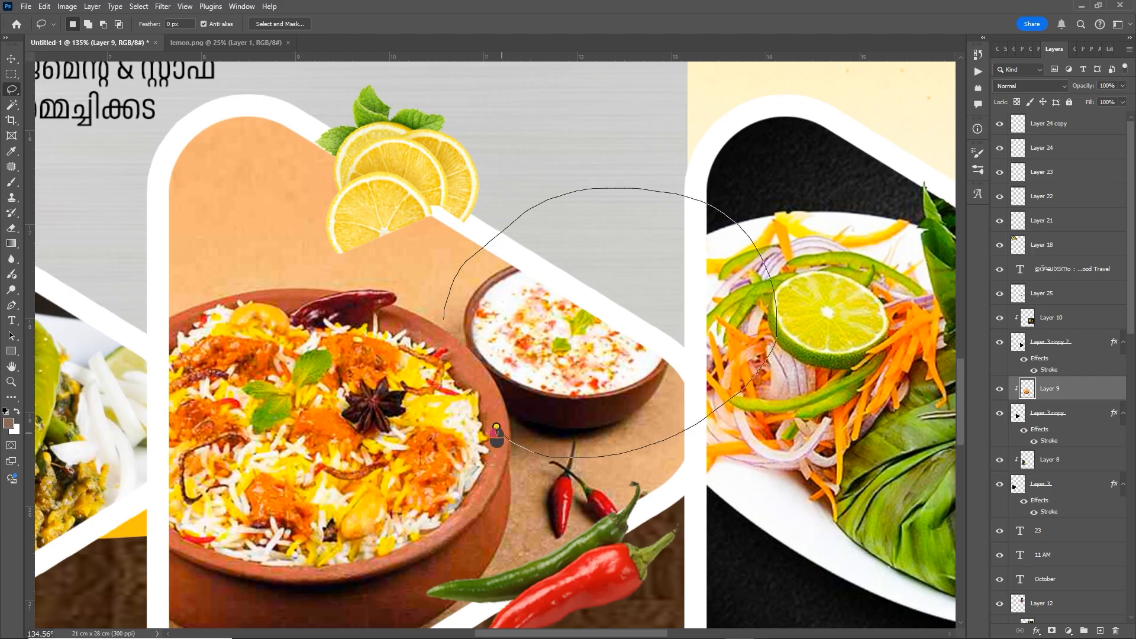
left_click_drag(449, 341, 444, 303)
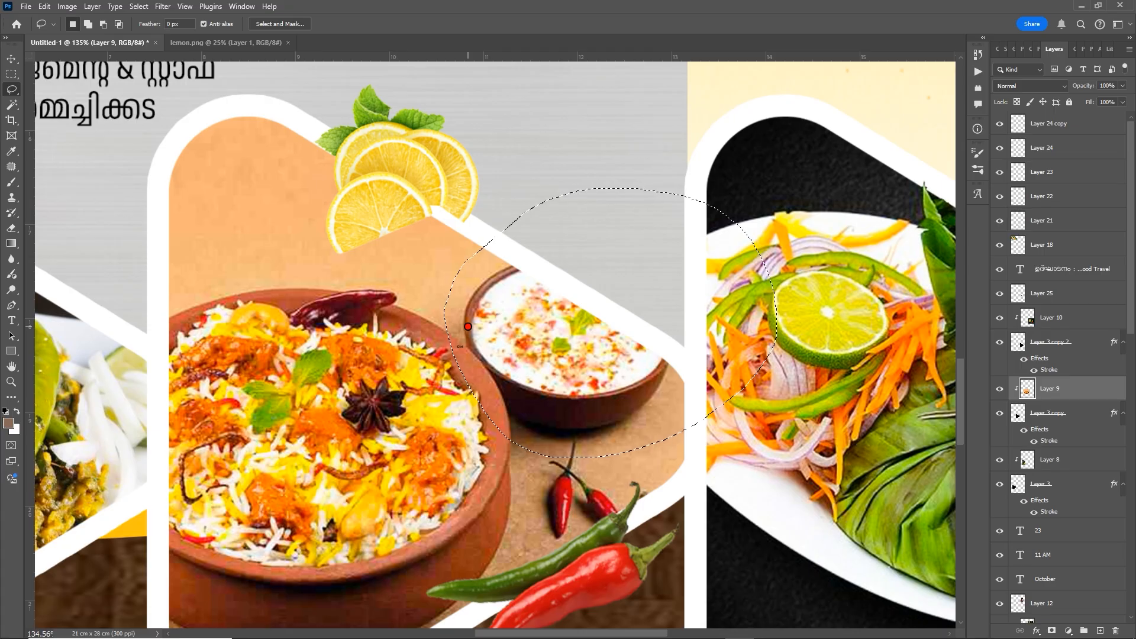
key("ctrl+c")
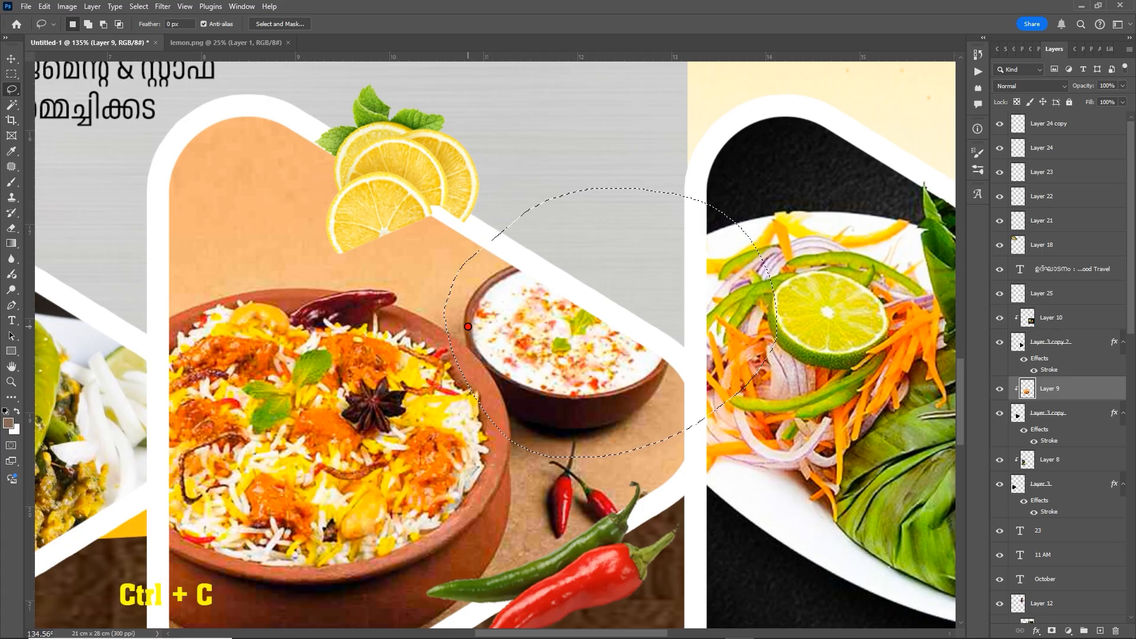
key("ctrl+shift+v")
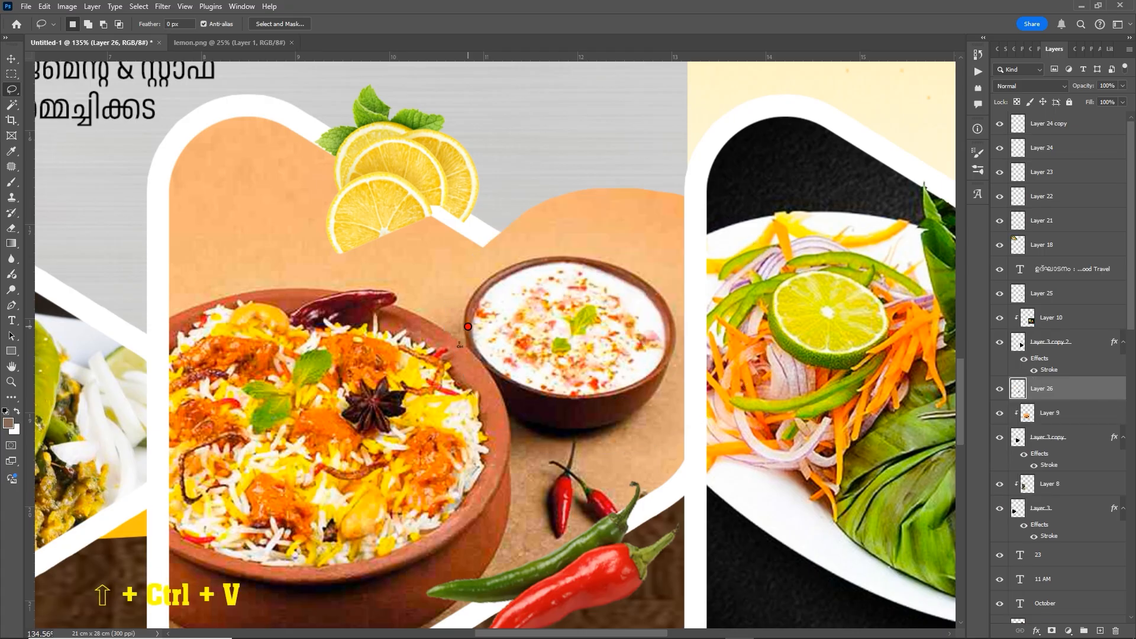
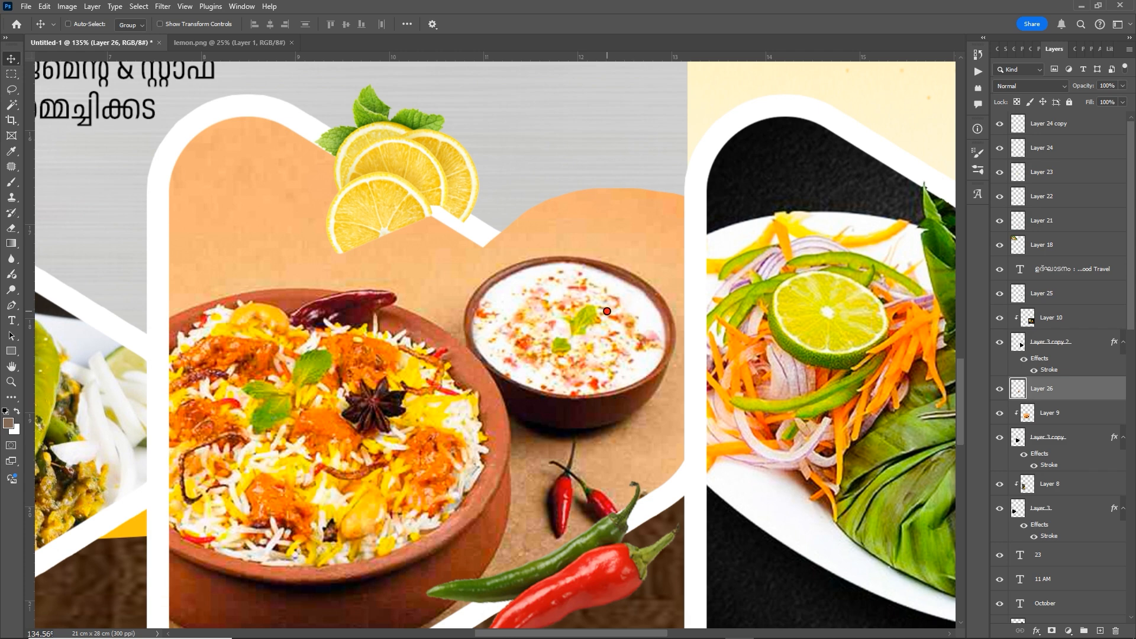
key("ctrl+z")
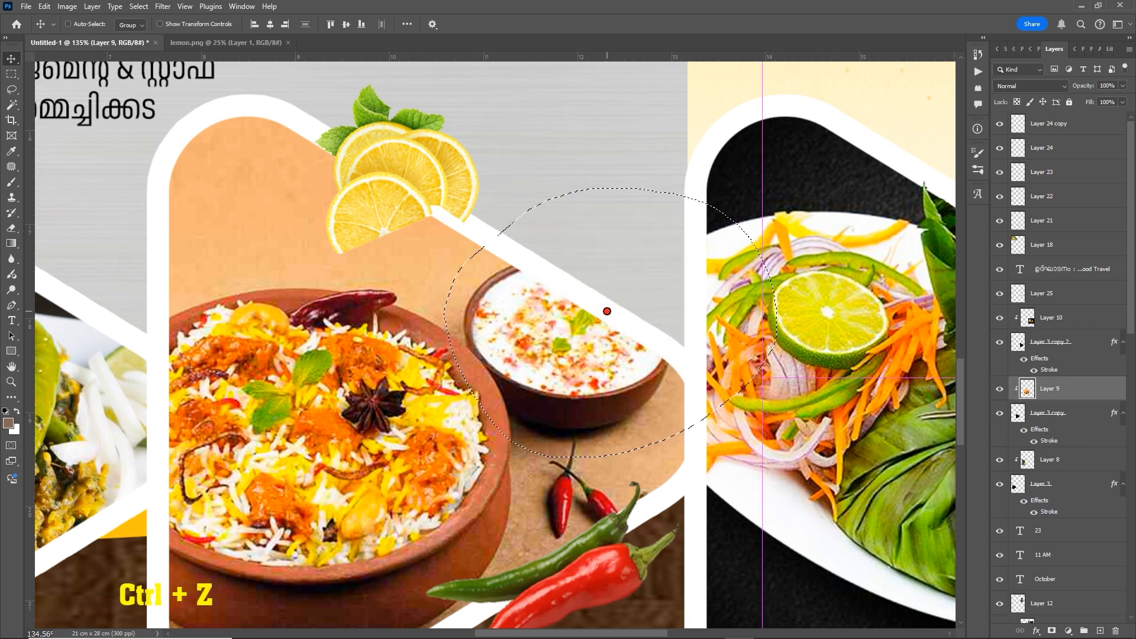
key("ctrl+c")
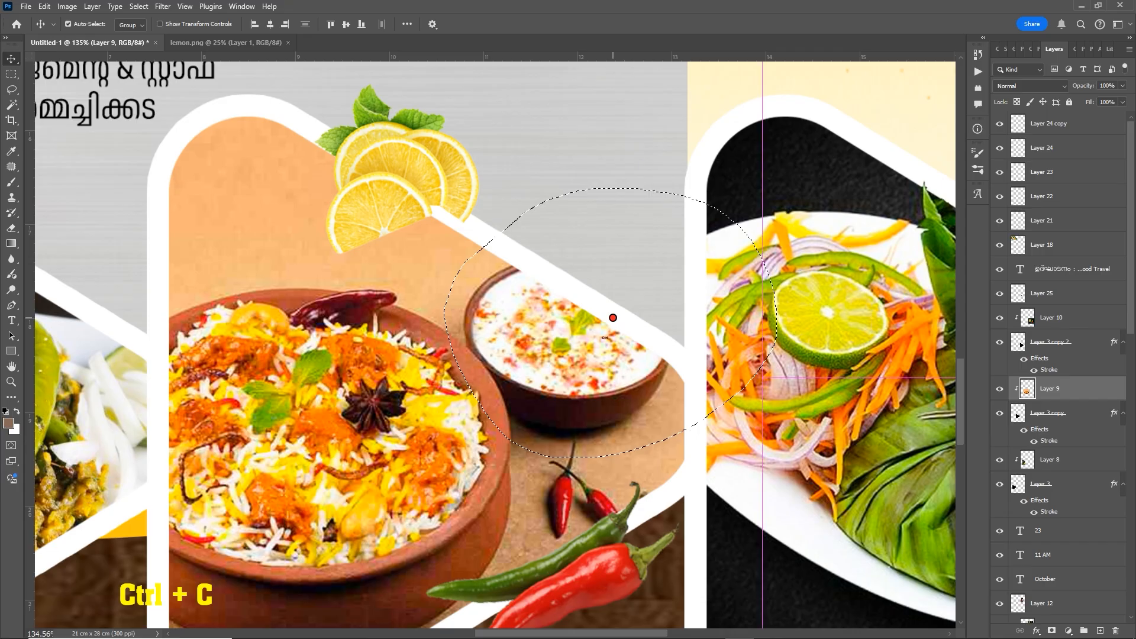
key("ctrl+v")
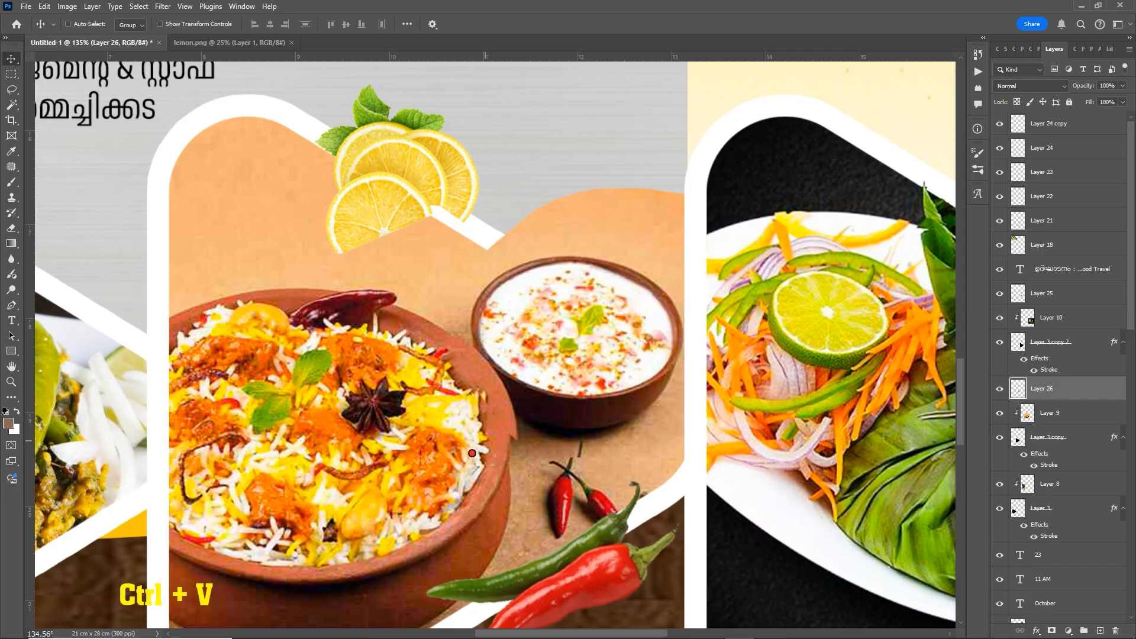
scroll(491, 456, "up", 3)
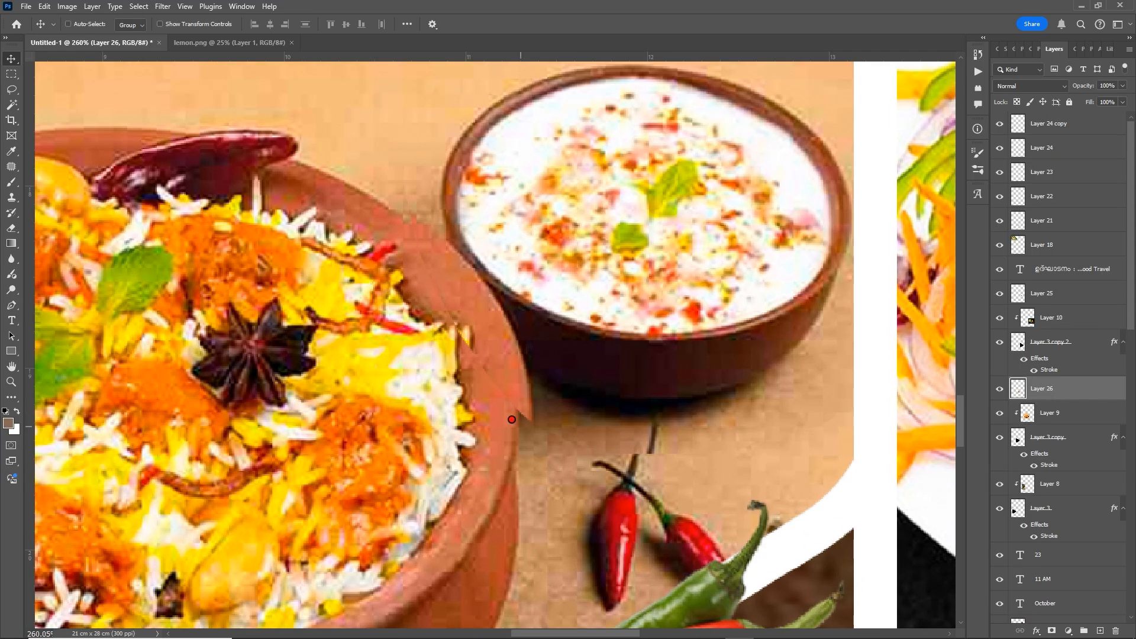
left_click_drag(644, 313, 632, 311)
key("ctrl+z")
scroll(634, 314, "down", 4)
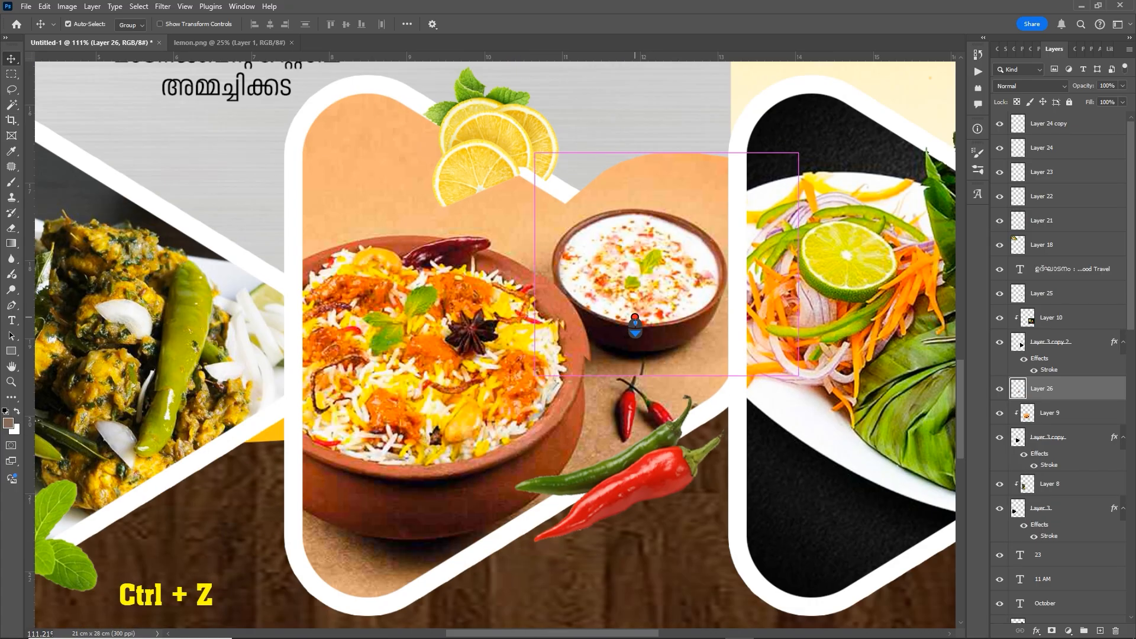
key("ctrl+z")
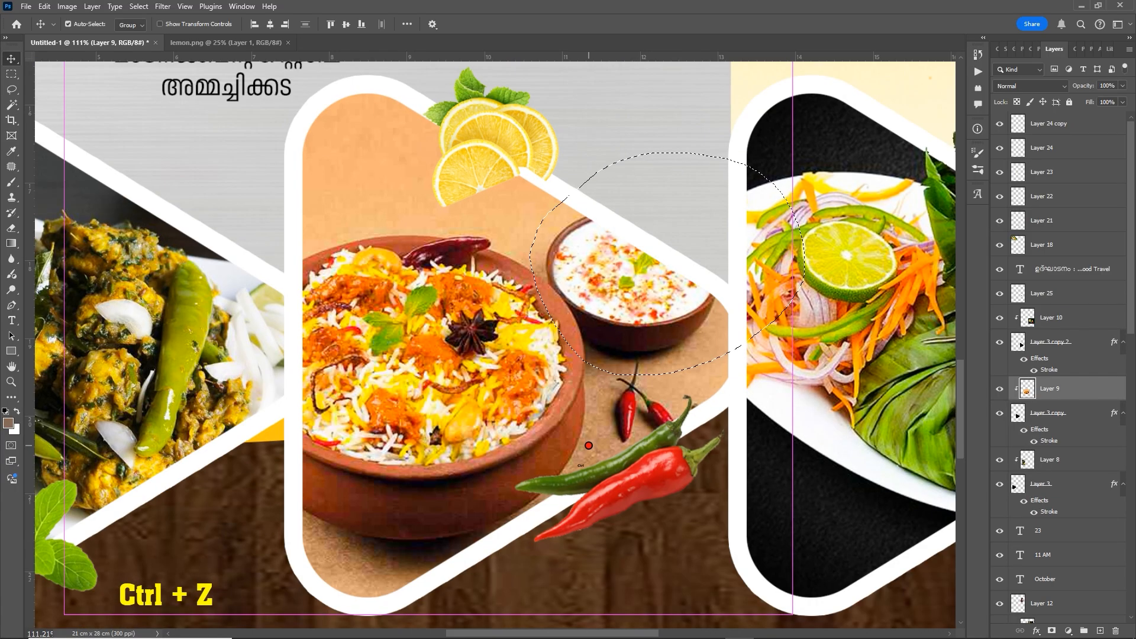
Copy the lassoed raita bowl area from Layer 9 and paste it in place on a new layer
key("ctrl+c")
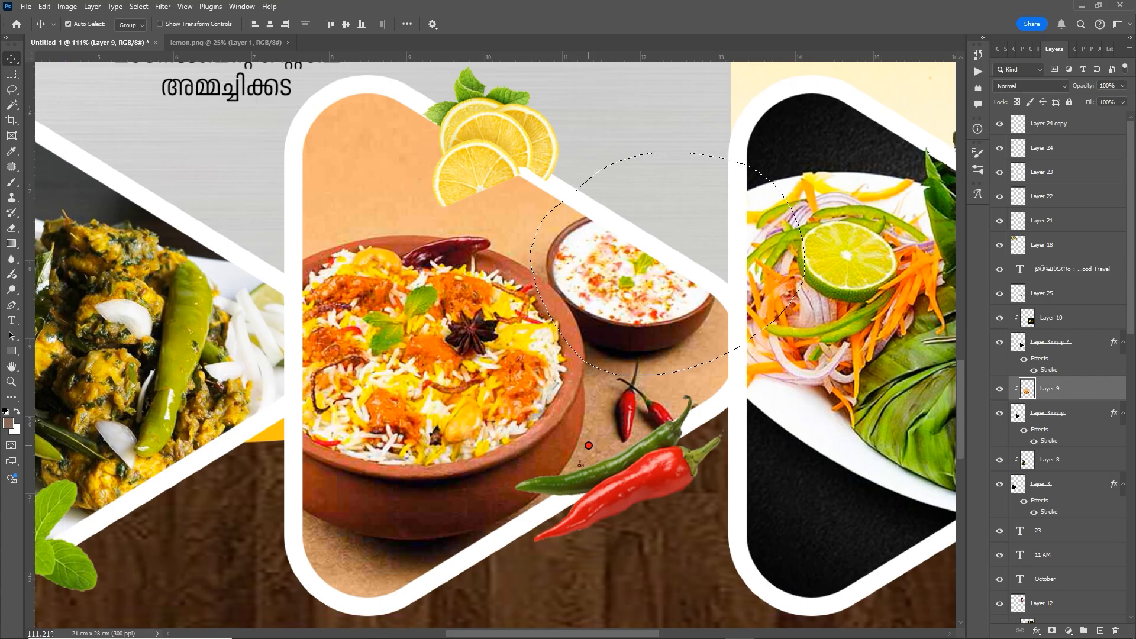
key("ctrl+shift+v")
scroll(631, 364, "up", 2)
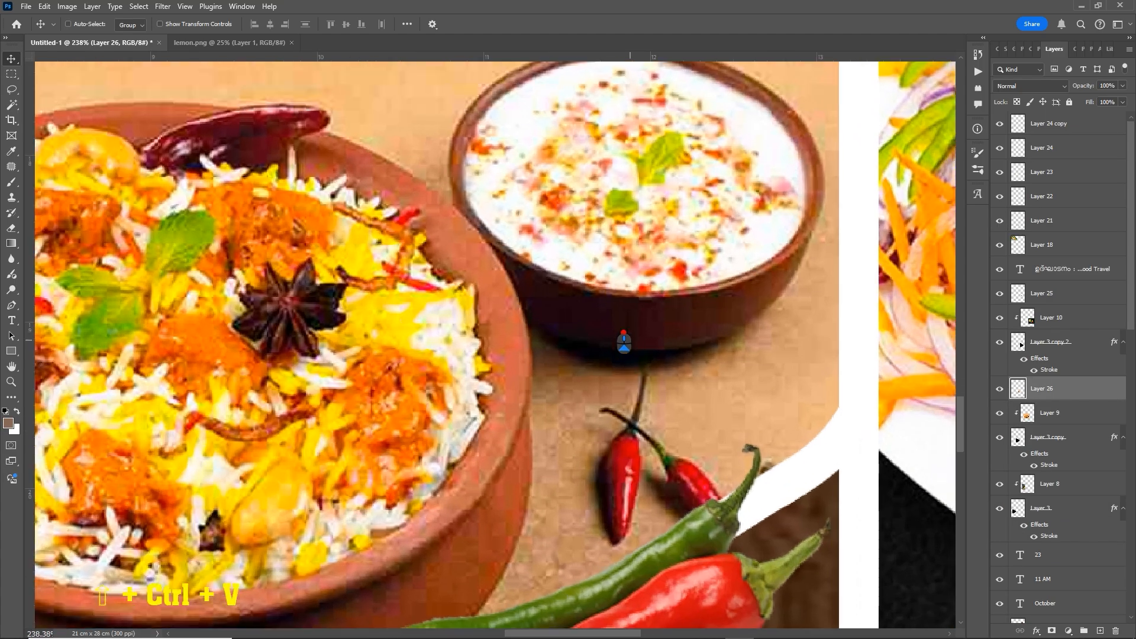
scroll(680, 297, "up", 2)
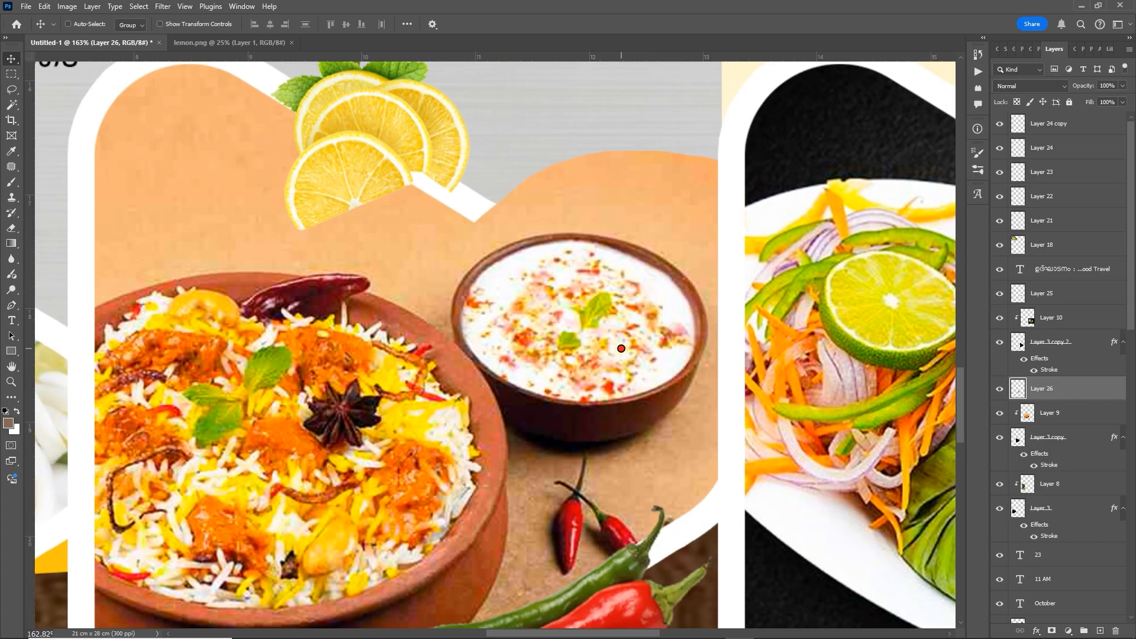
scroll(621, 349, "up", 2)
scroll(589, 263, "up", 2)
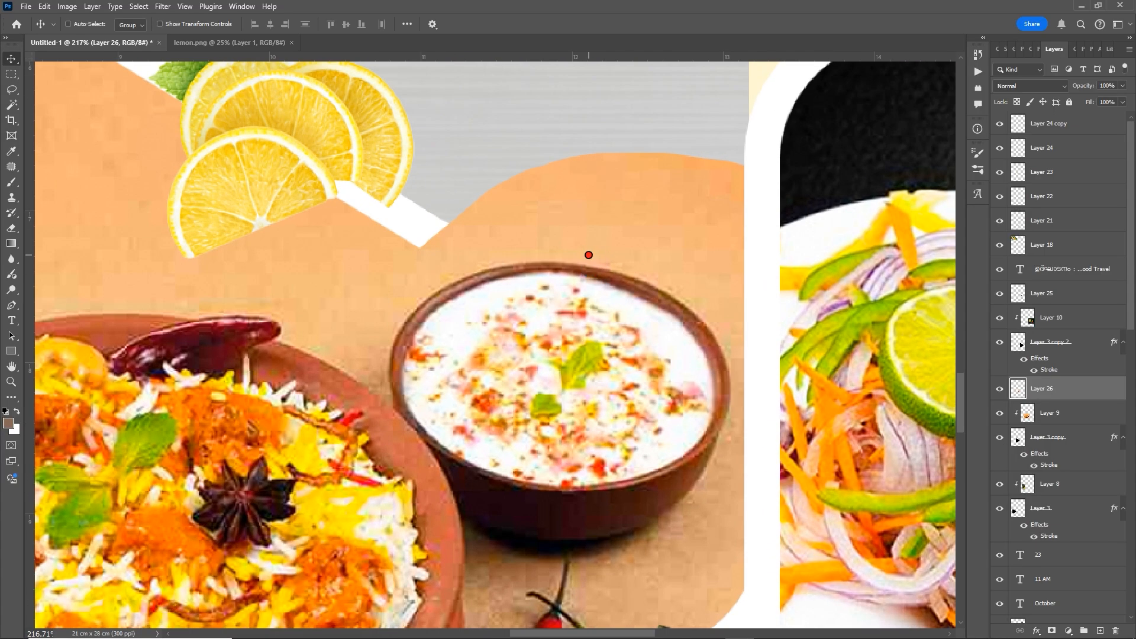
key("w")
left_click(589, 238)
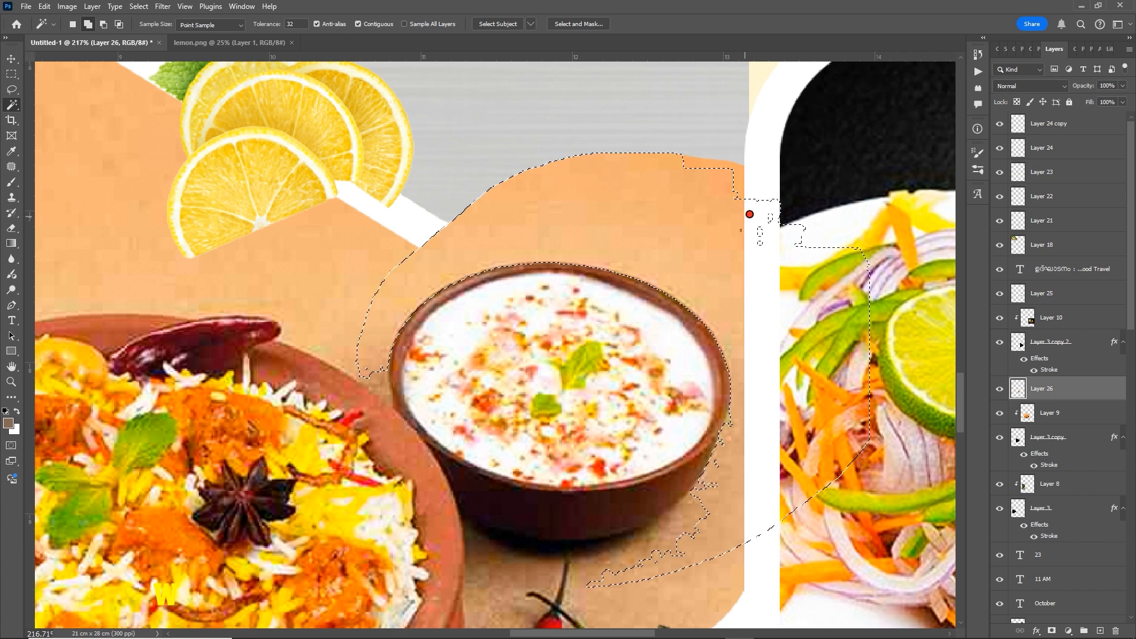
left_click(750, 214)
left_click(594, 559)
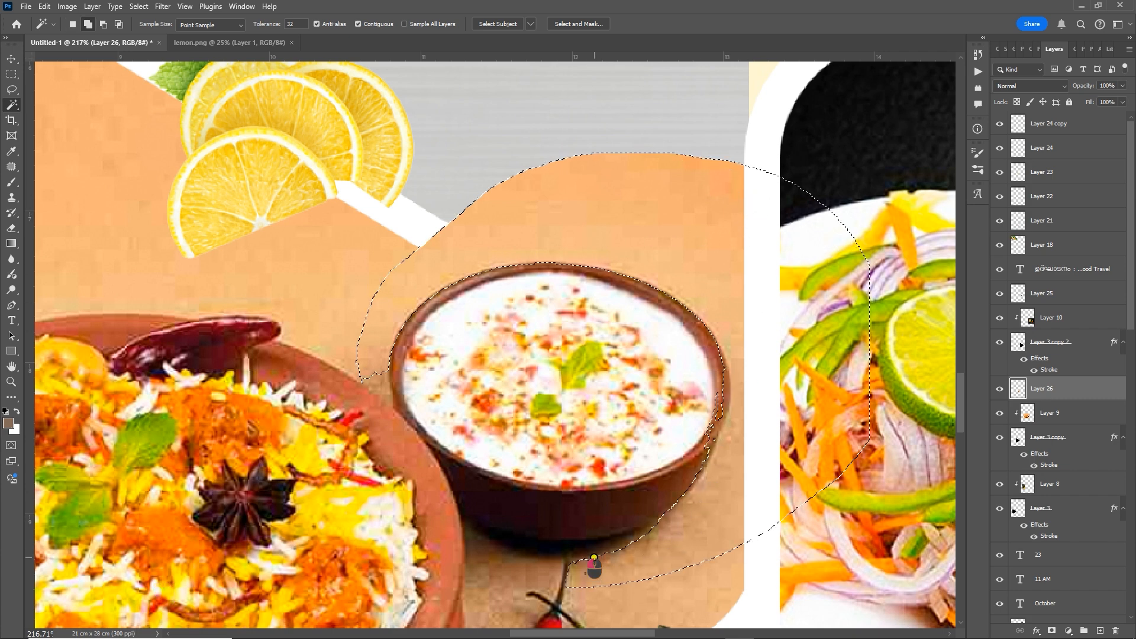
left_click(529, 559, "shift")
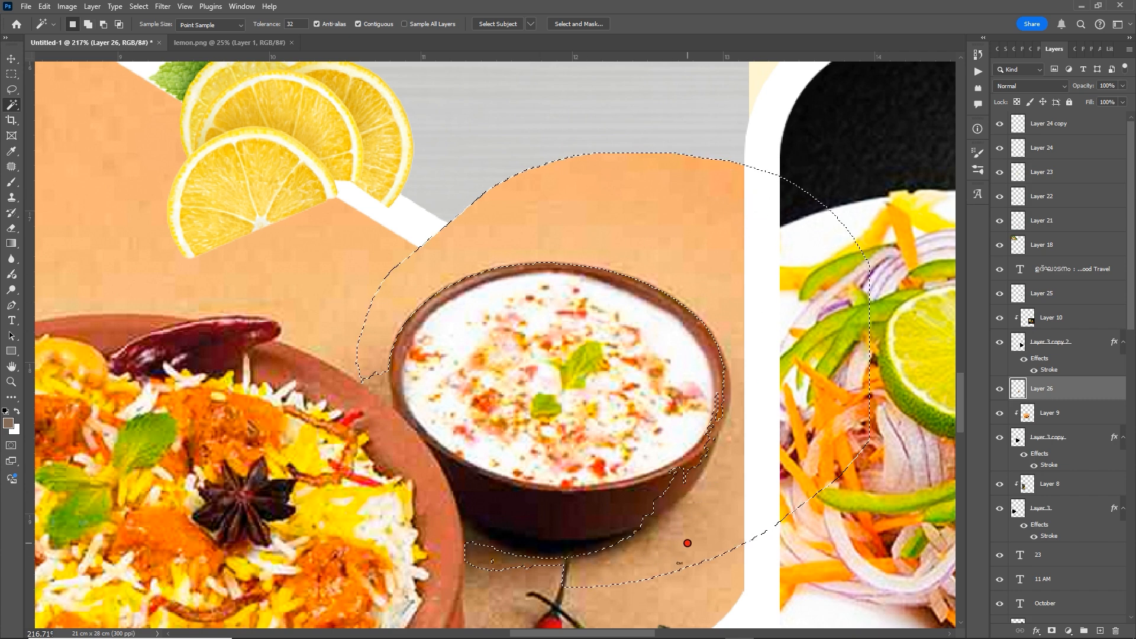
scroll(693, 479, "up", 4)
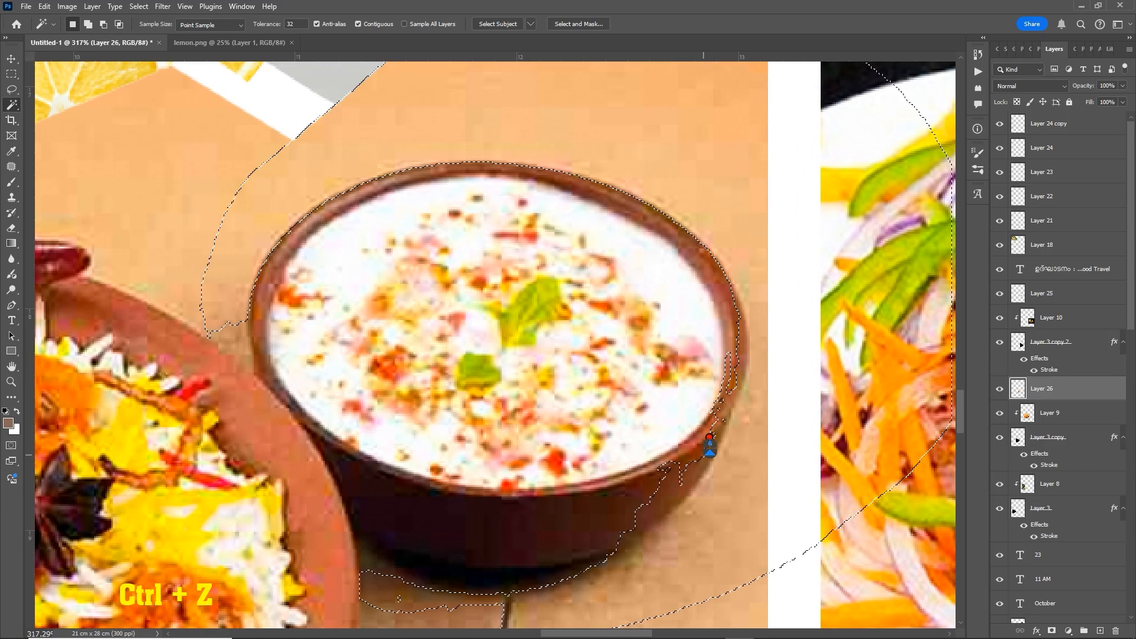
key("ctrl+d")
Trace a closed Pen tool path around the pasted raita bowl's outline and convert it to a selection
scroll(652, 425, "down", 3)
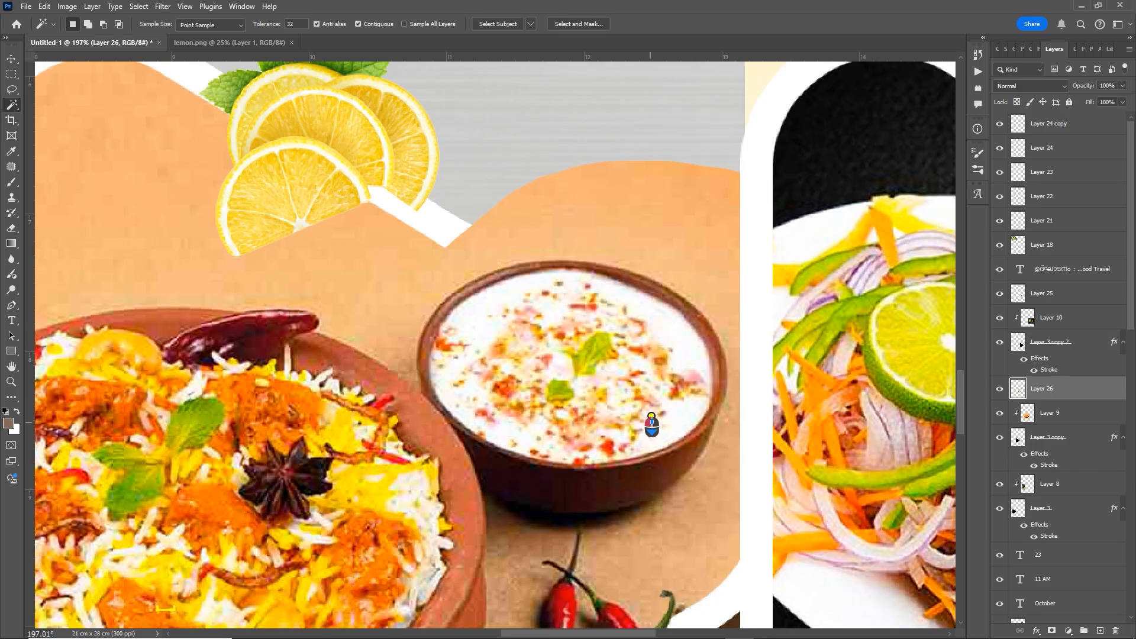
left_click_drag(652, 425, 679, 288)
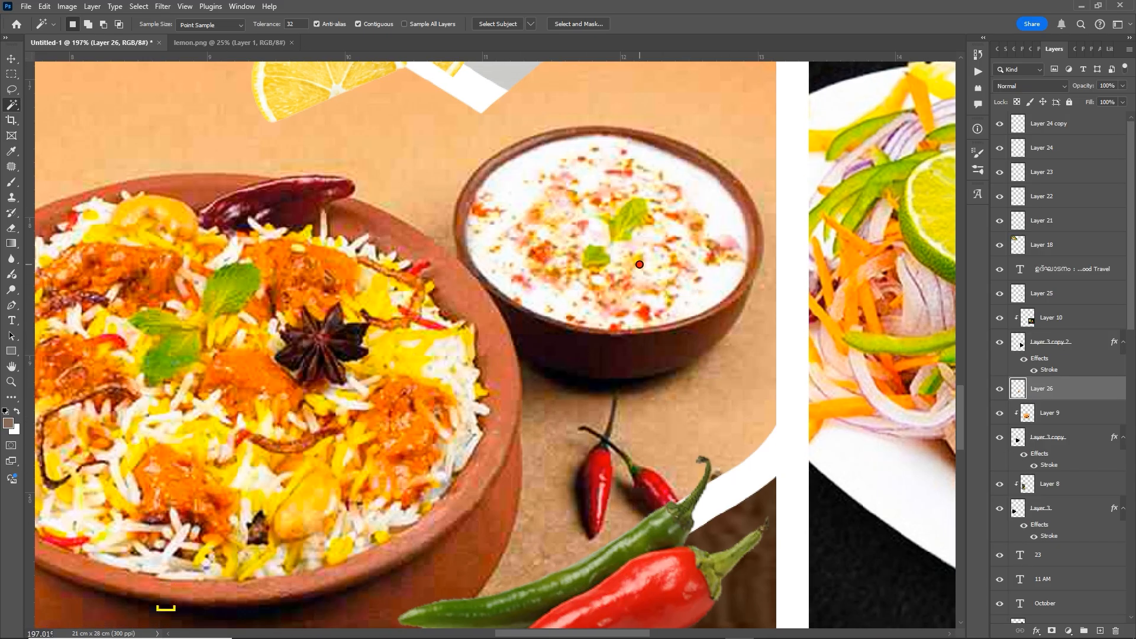
key("p")
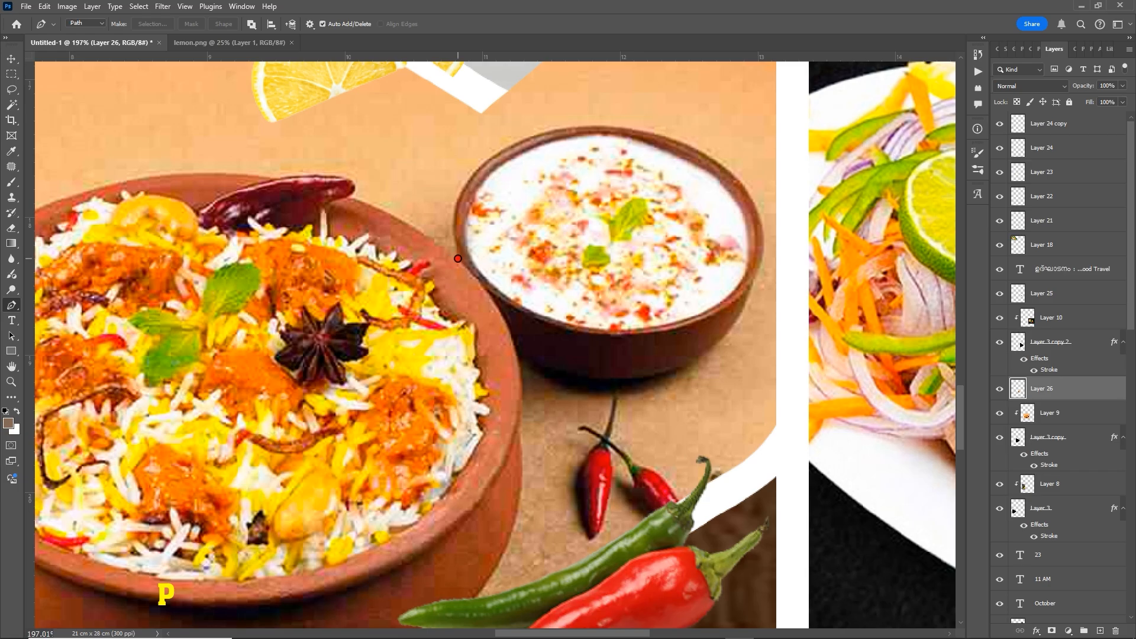
left_click(458, 258)
left_click_drag(476, 172, 513, 143)
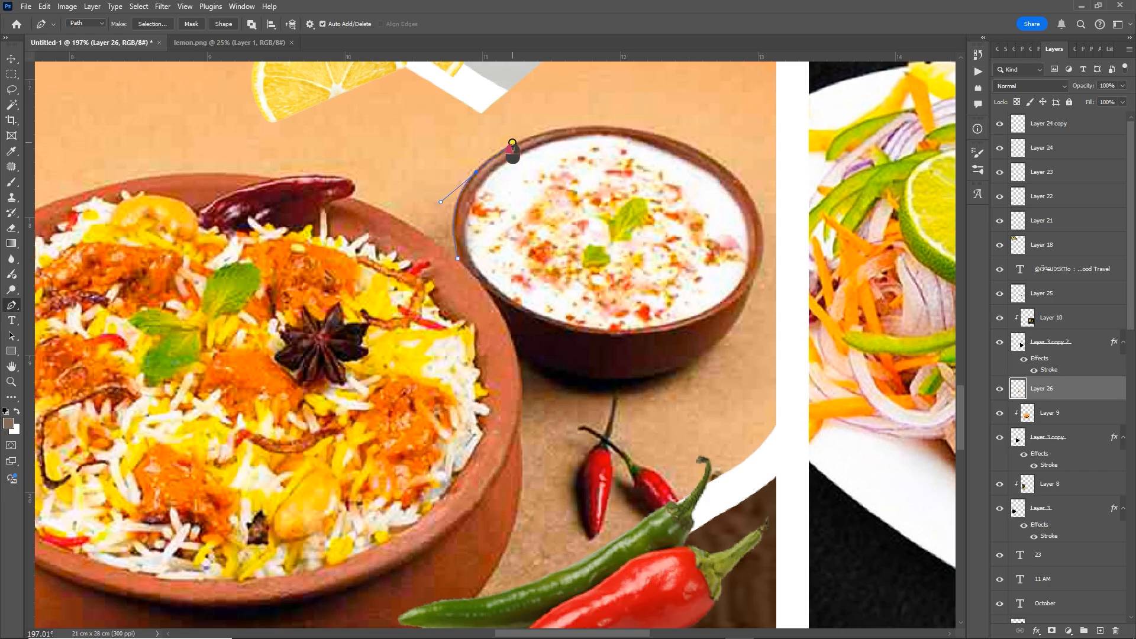
left_click_drag(654, 134, 747, 155)
left_click_drag(763, 260, 750, 308)
left_click_drag(622, 377, 528, 379)
left_click(479, 322)
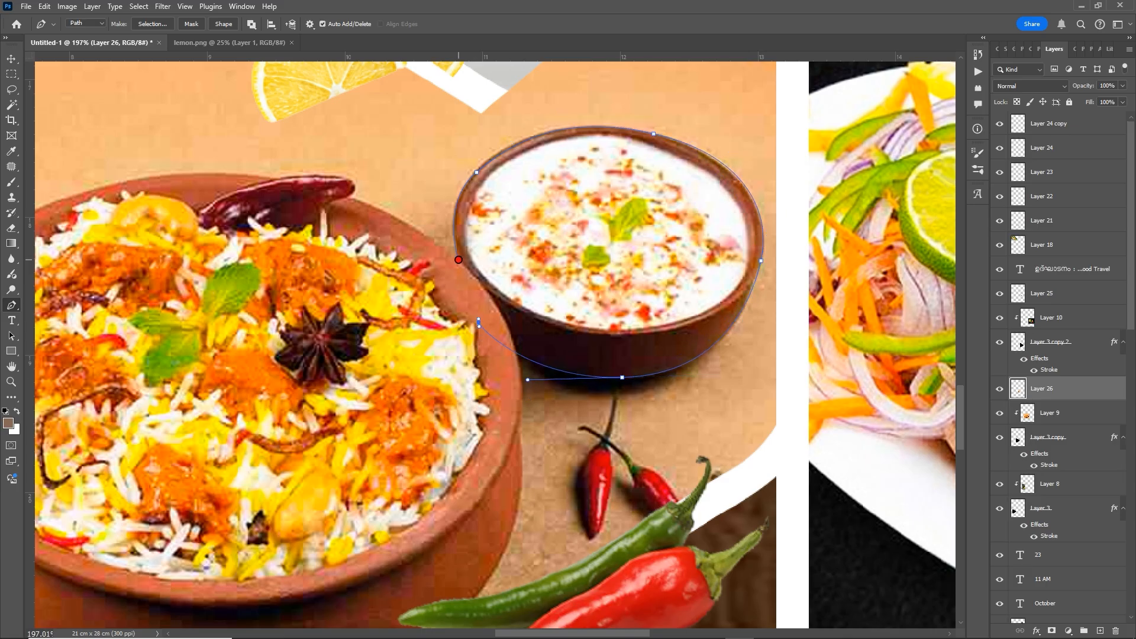
scroll(459, 274, "down", 2)
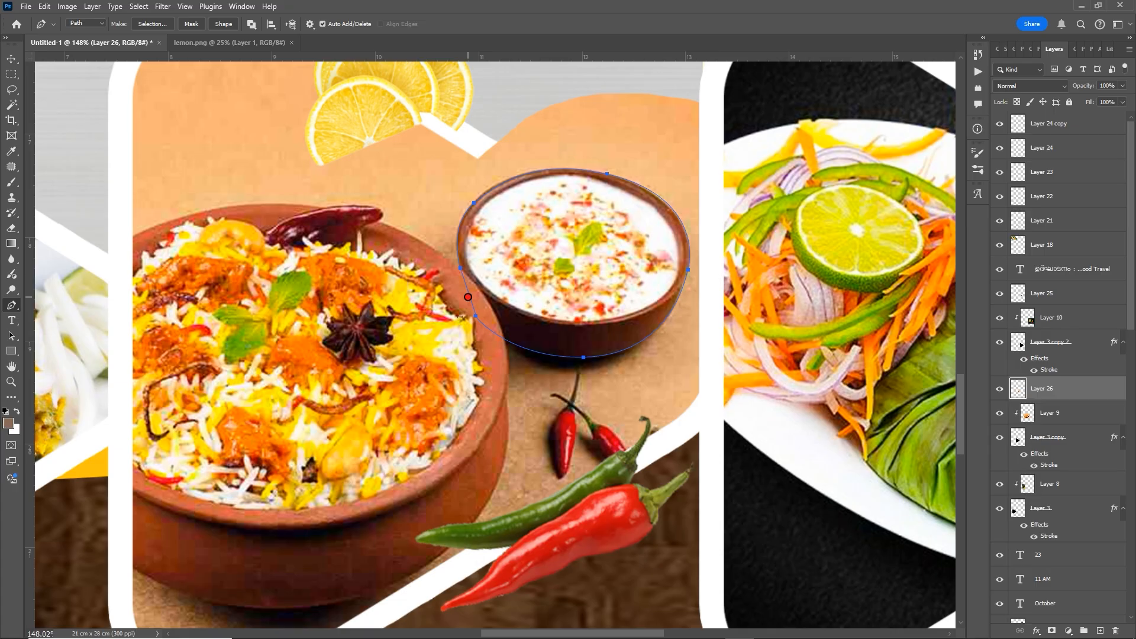
key("ctrl+Return")
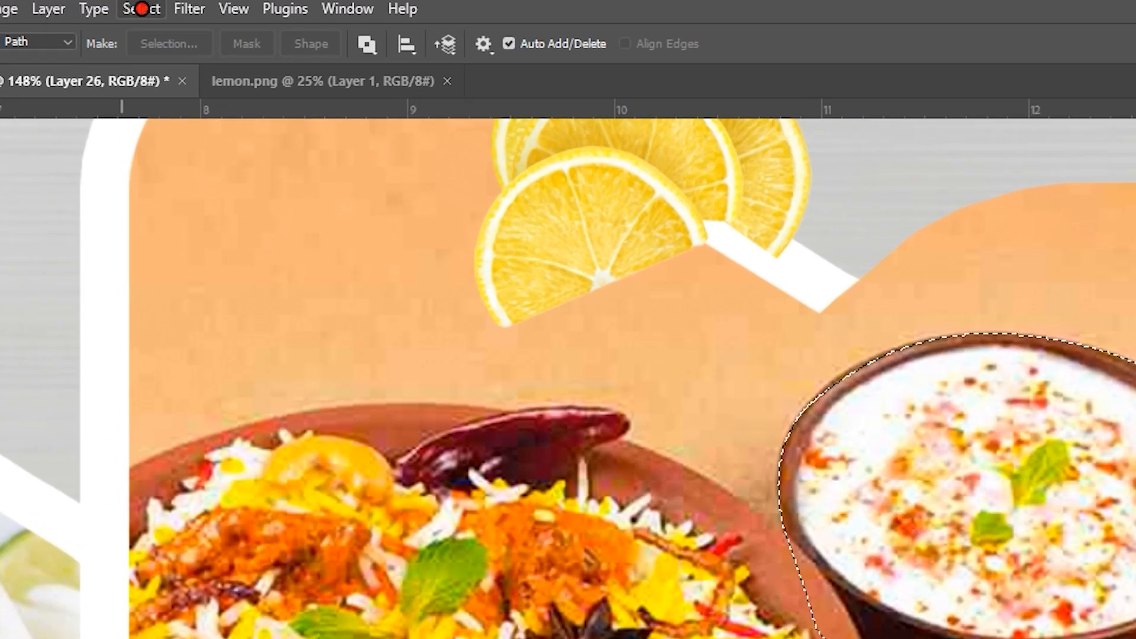
Invert the bowl selection, delete the brown background around the pasted raita bowl and clear the selection
left_click(139, 6)
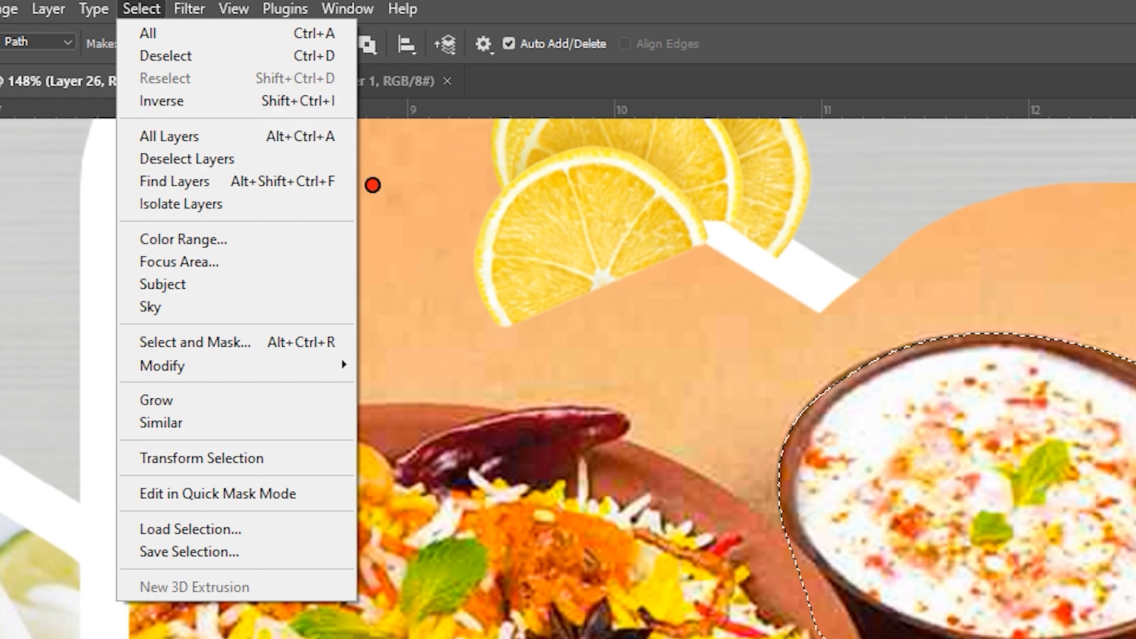
left_click(309, 102)
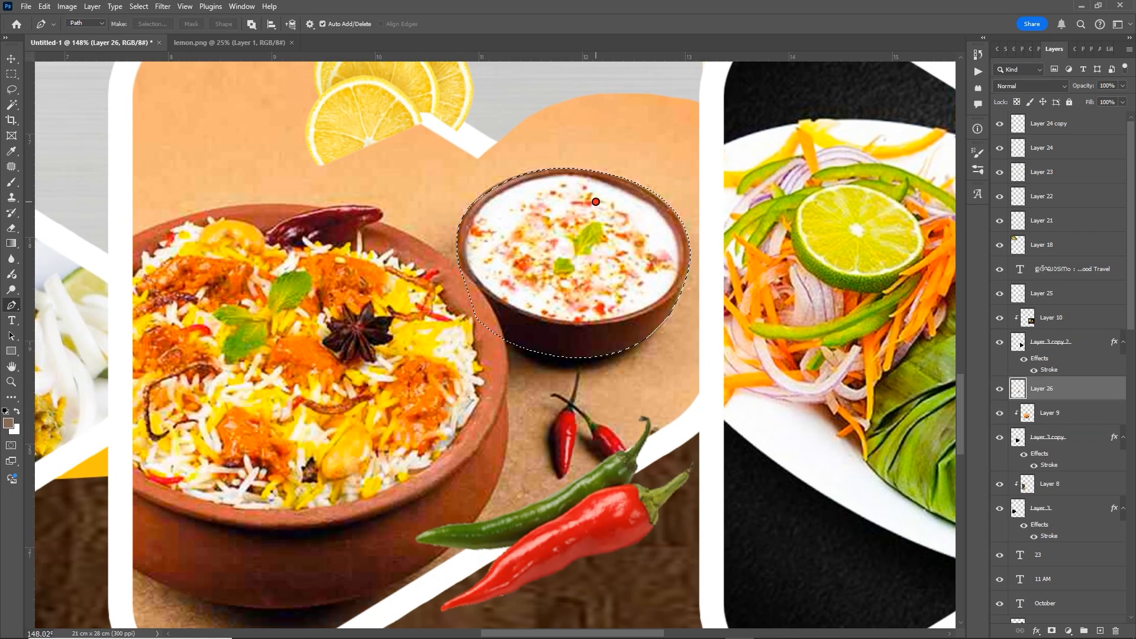
key("Delete")
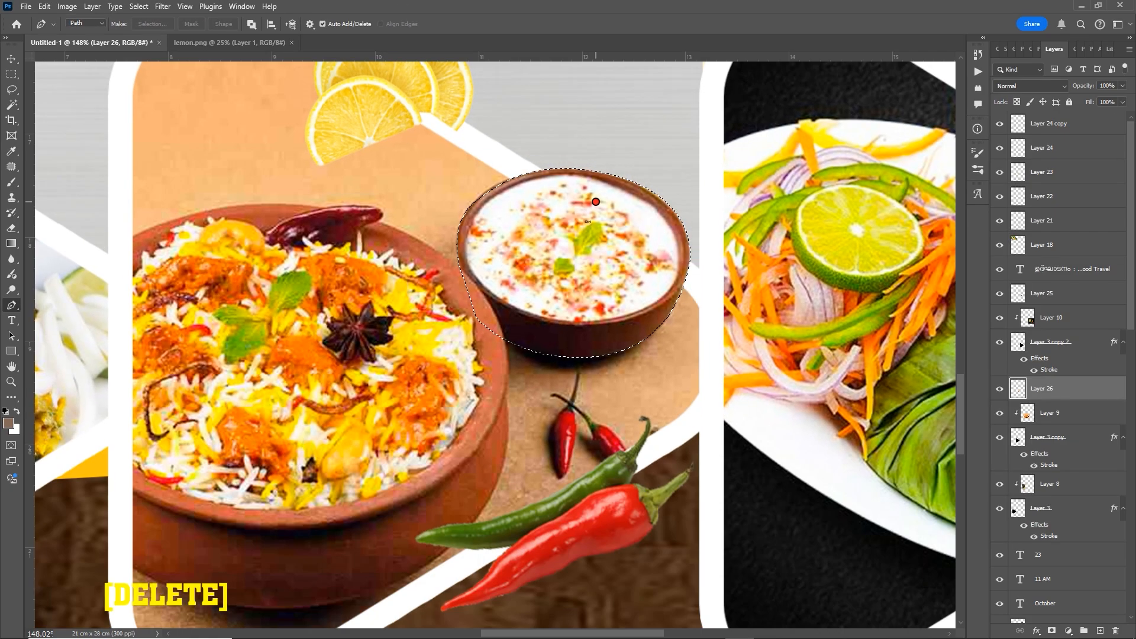
key("ctrl+d")
key("v")
left_click_drag(619, 252, 610, 180)
key("ctrl+z")
left_click_drag(636, 283, 593, 300)
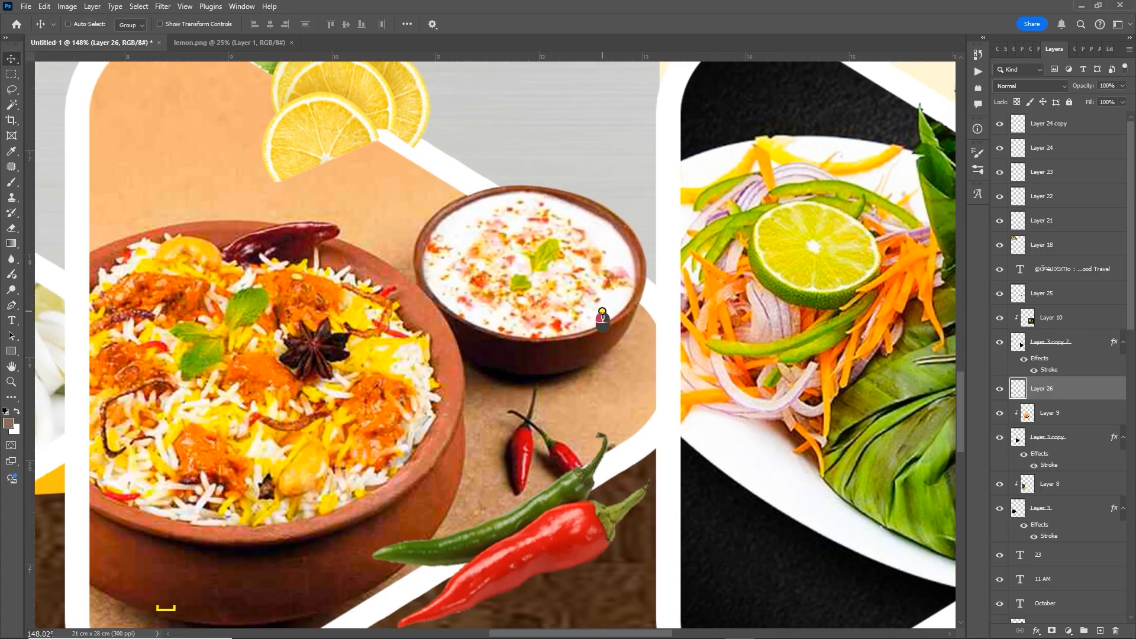
scroll(610, 279, "up", 2)
left_click_drag(579, 444, 602, 435)
scroll(598, 430, "down", 3)
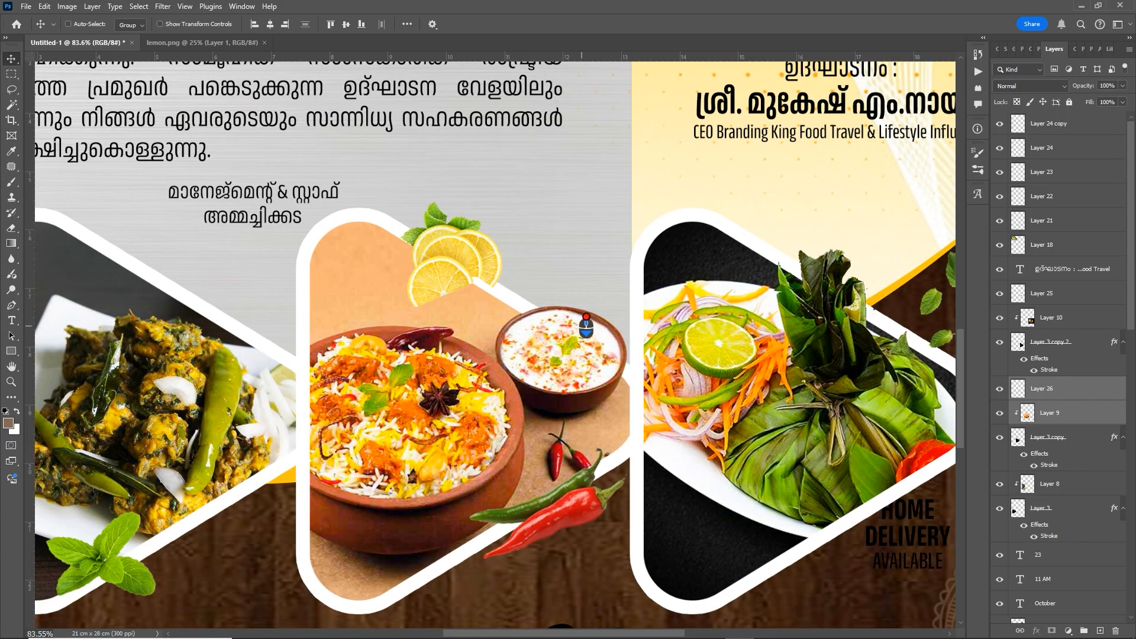
right_click(579, 325)
left_click(581, 327)
left_click_drag(582, 333, 559, 354)
key("ctrl+z")
Examine how the popped-out raita bowl and the row of food photos look in the whole flyer
scroll(580, 360, "down", 4)
scroll(609, 429, "down", 5)
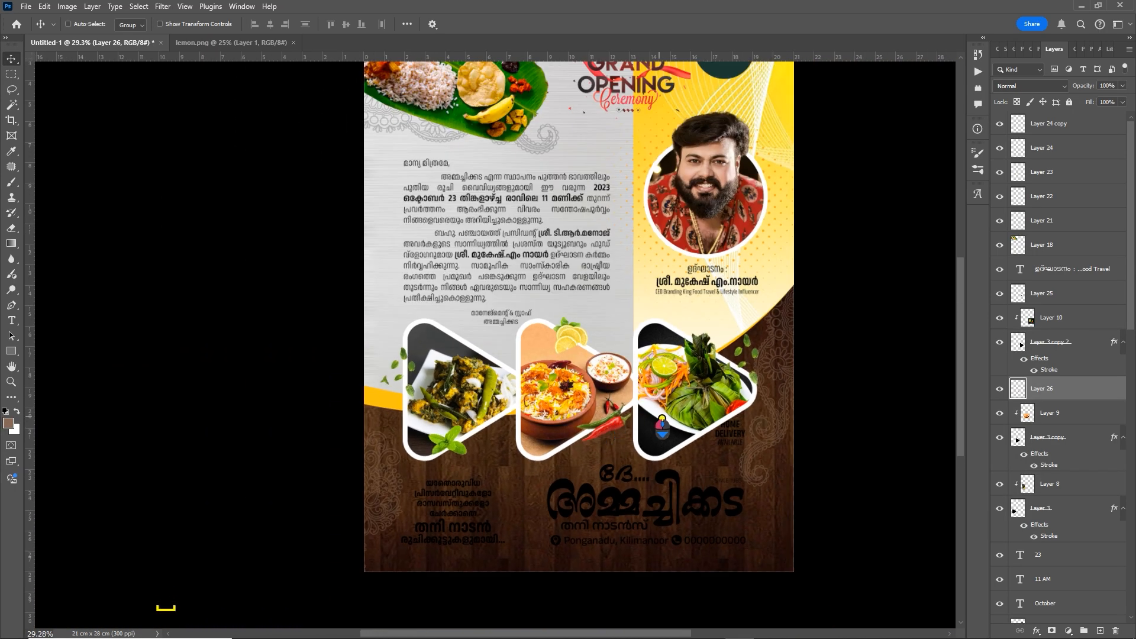
left_click_drag(620, 420, 639, 441)
scroll(629, 442, "up", 5)
right_click(632, 442)
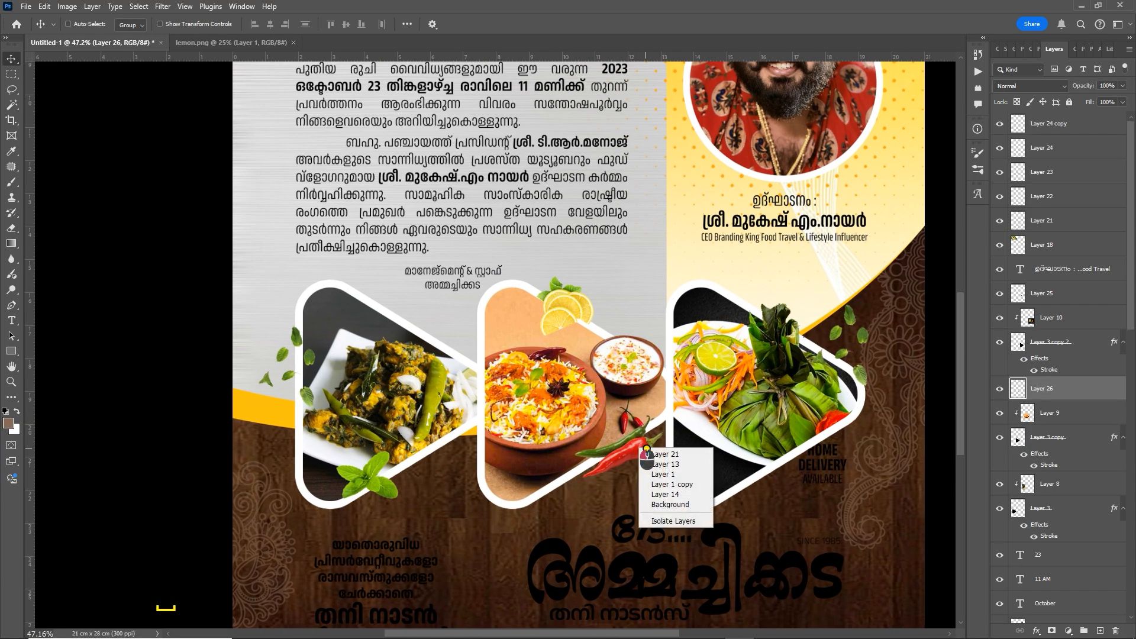
left_click(629, 447, "ctrl")
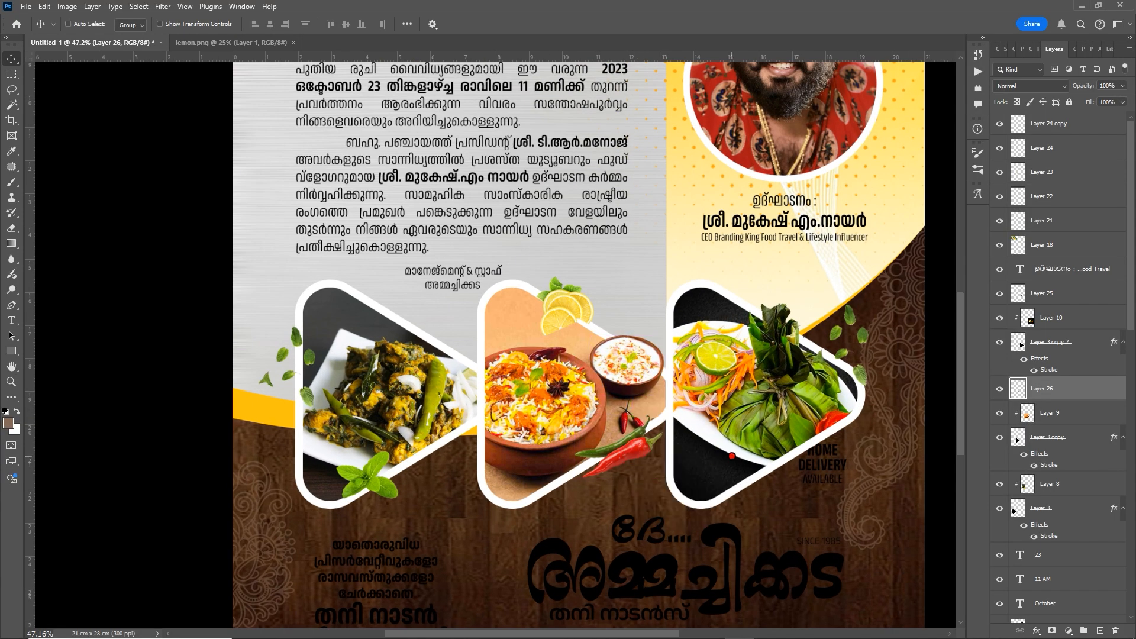
scroll(732, 456, "down", 3)
scroll(712, 383, "up", 1)
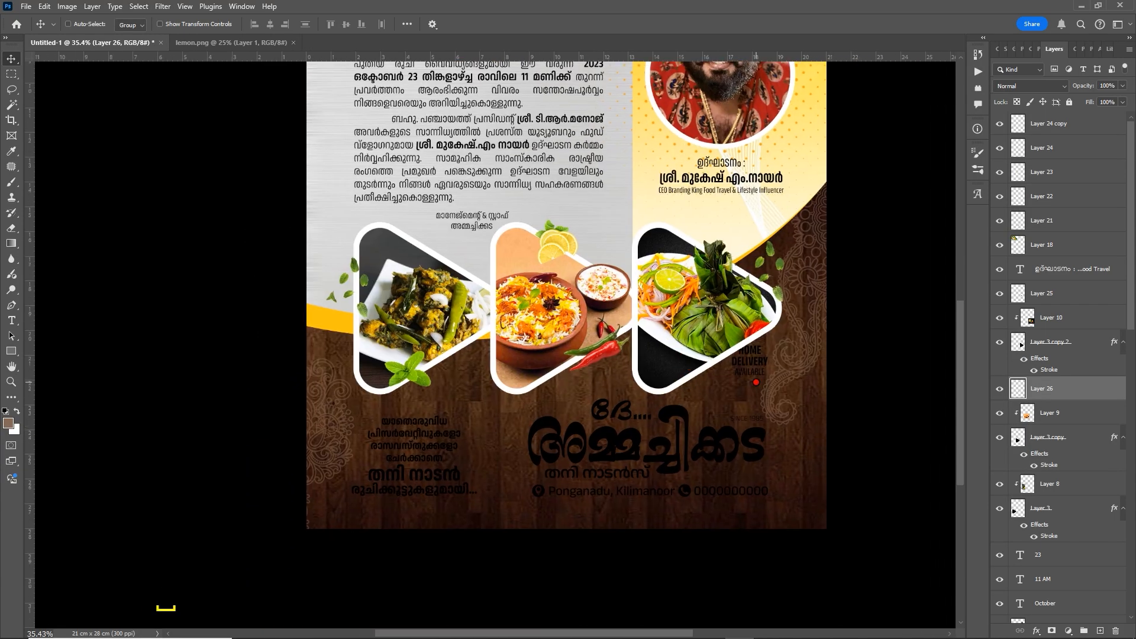
scroll(755, 382, "up", 3)
scroll(763, 372, "down", 6)
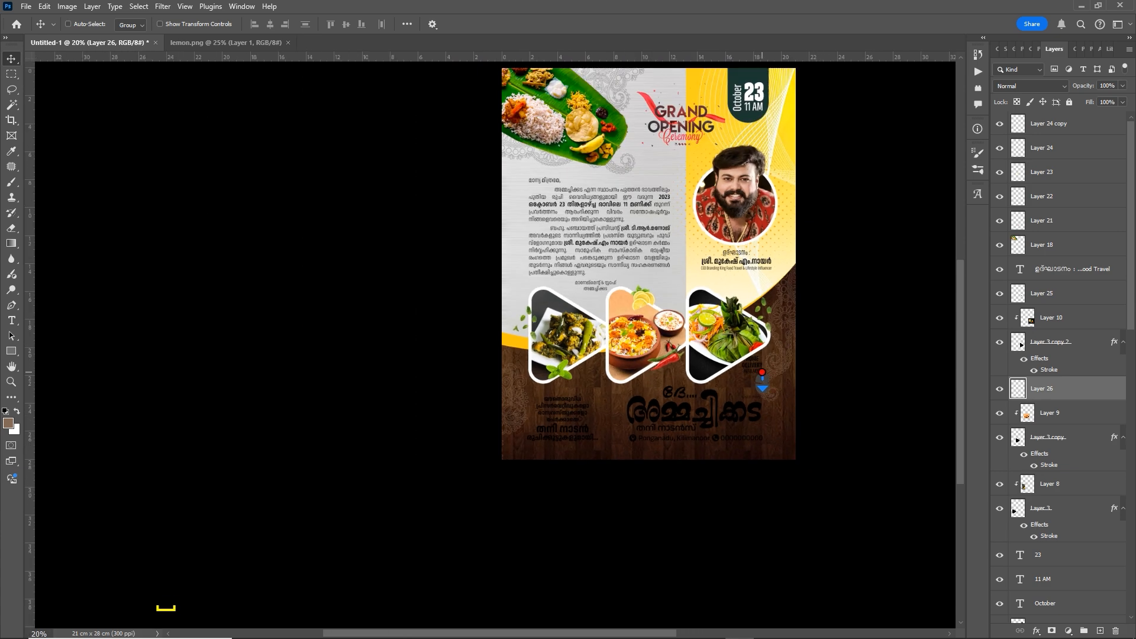
Duplicate the third photo's frame shape, Layer 3 copy 2, and offset the unclipped lower copy diagonally below the photo
scroll(762, 372, "up", 6)
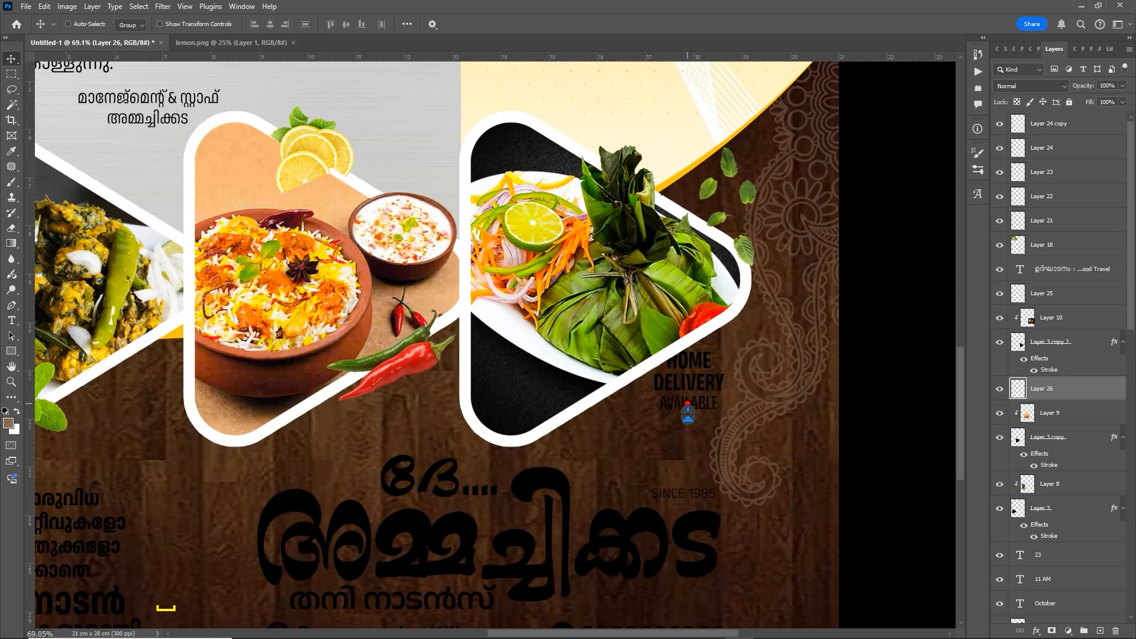
scroll(688, 412, "up", 1)
right_click(477, 375)
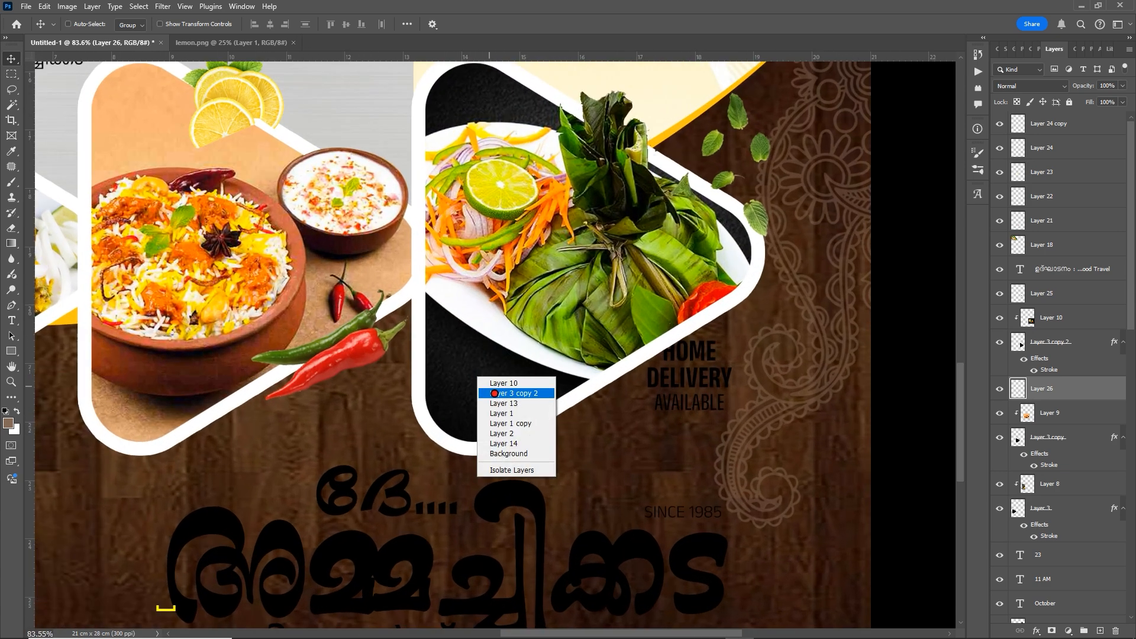
left_click(528, 393)
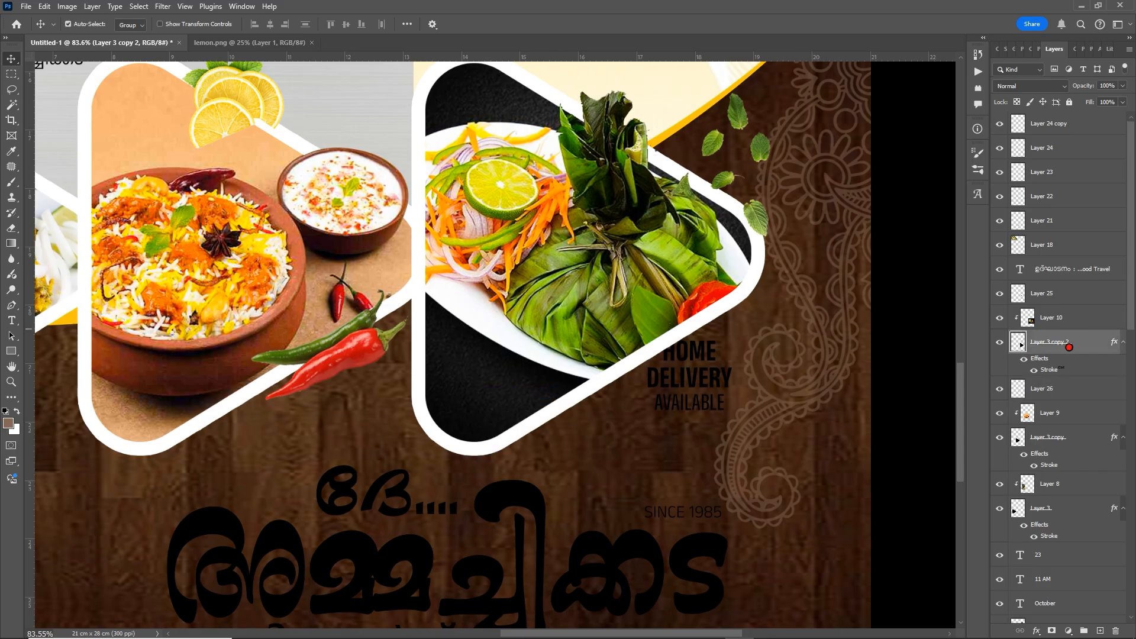
key("ctrl+j")
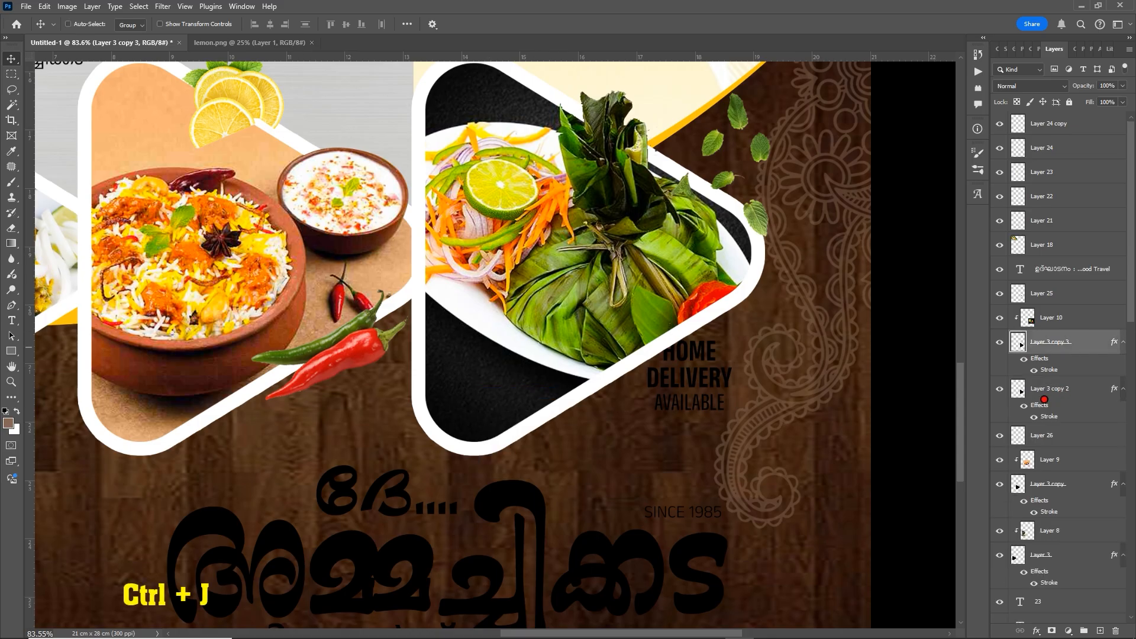
left_click(1052, 392)
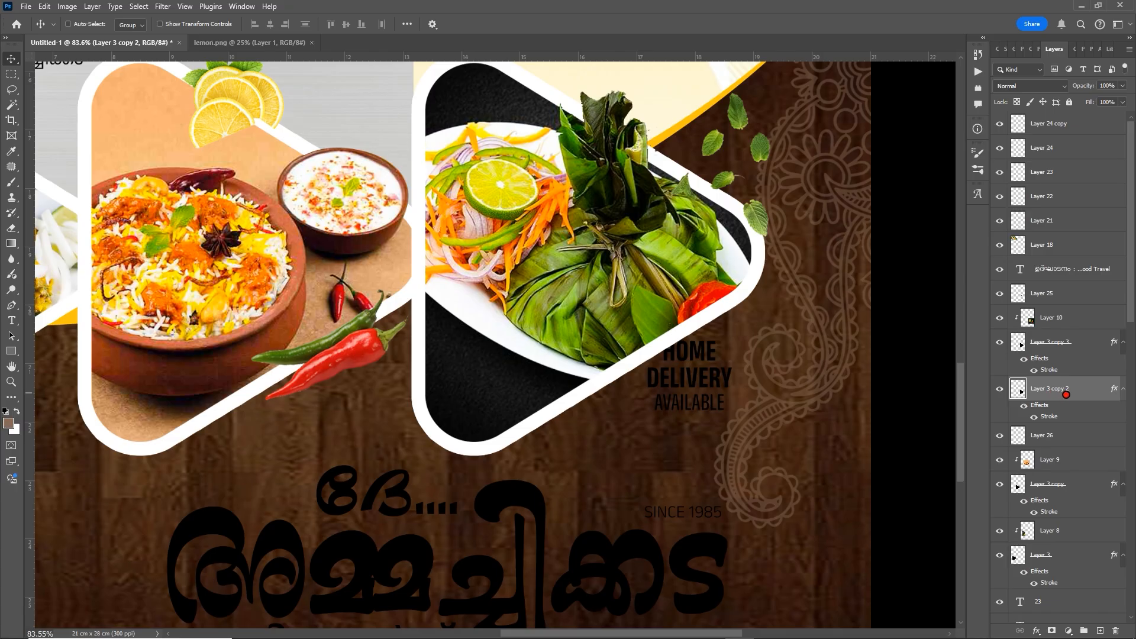
left_click_drag(641, 361, 764, 424)
key("ctrl")
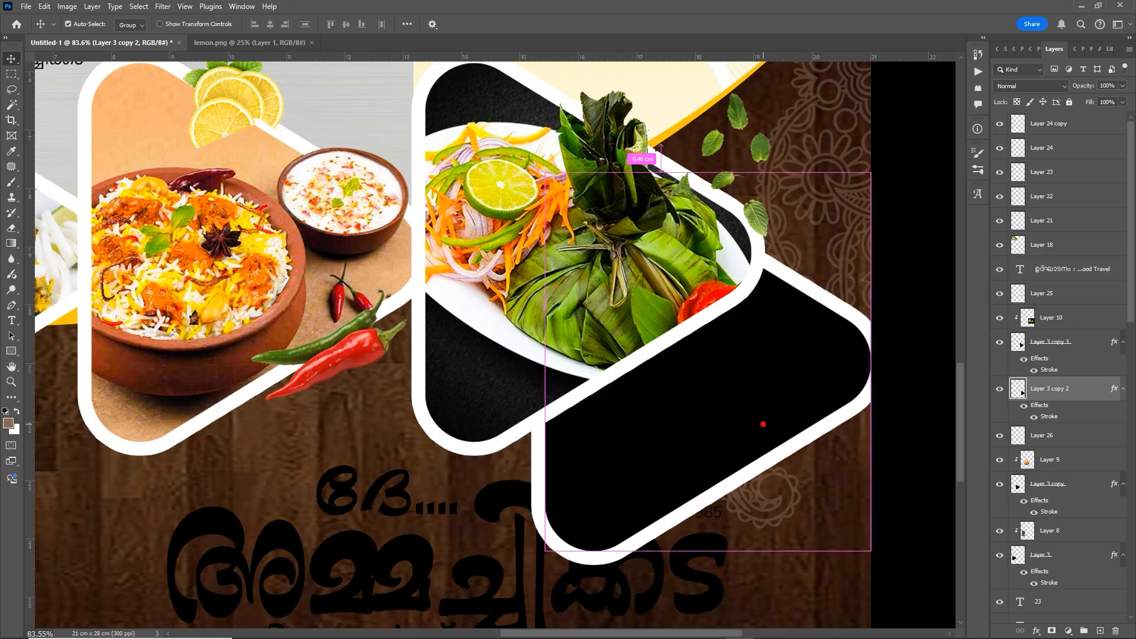
Flip the offset frame copy horizontally, scale it to about 39% and fit it beneath the third photo's slanted lower edge
key("ctrl+t")
right_click(752, 354)
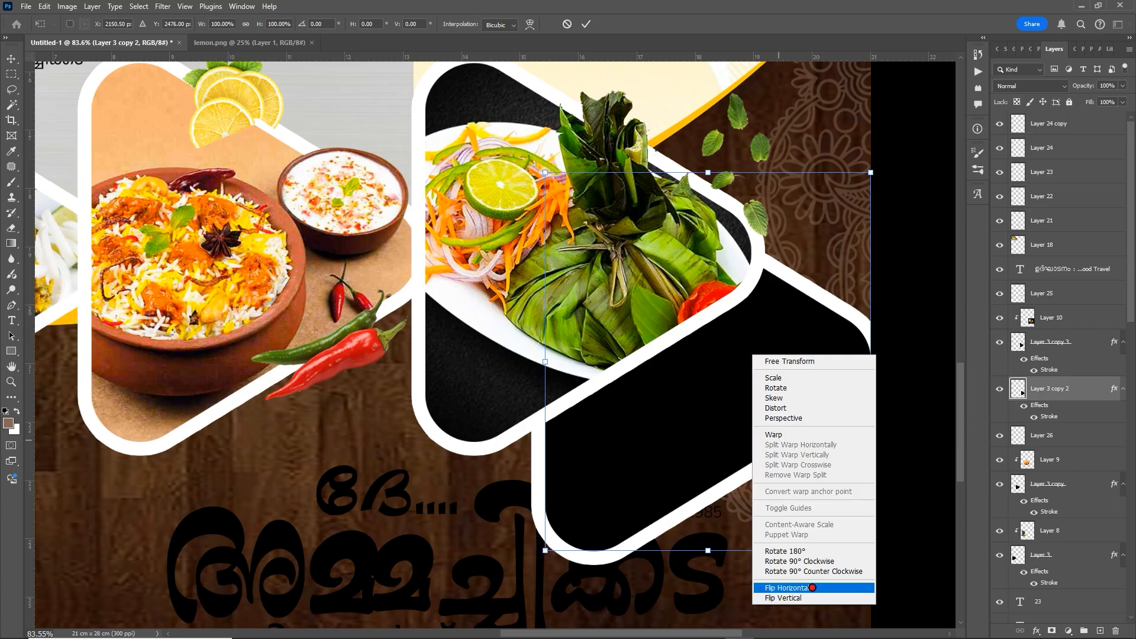
left_click(813, 587)
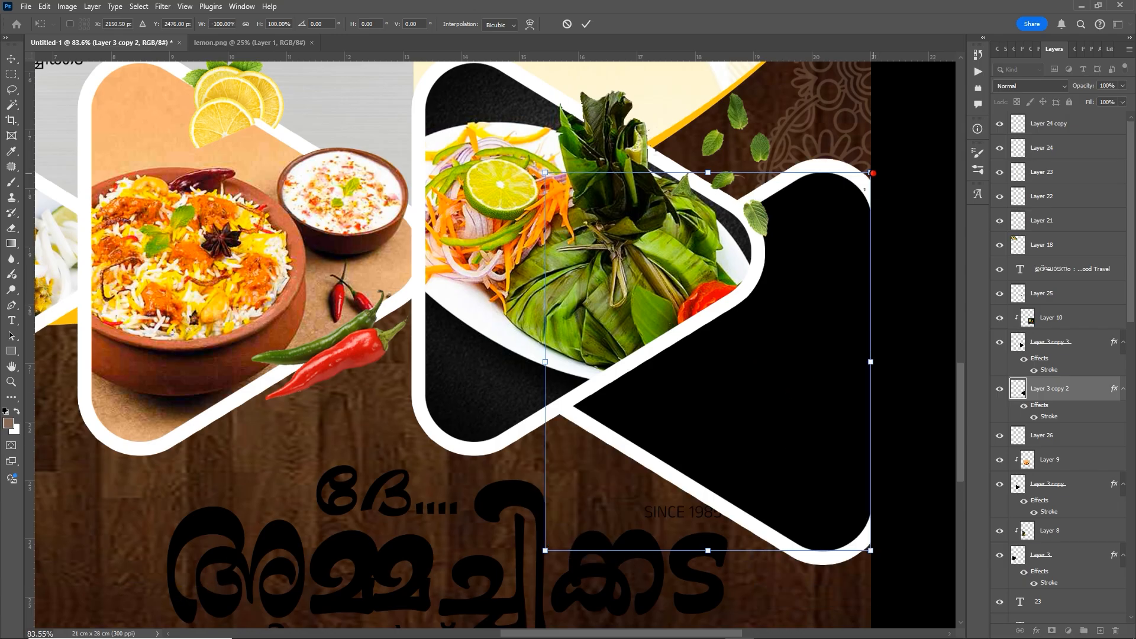
left_click_drag(872, 172, 751, 308)
left_click_drag(737, 378, 725, 426)
left_click_drag(747, 354, 767, 338)
left_click_drag(748, 393, 745, 379)
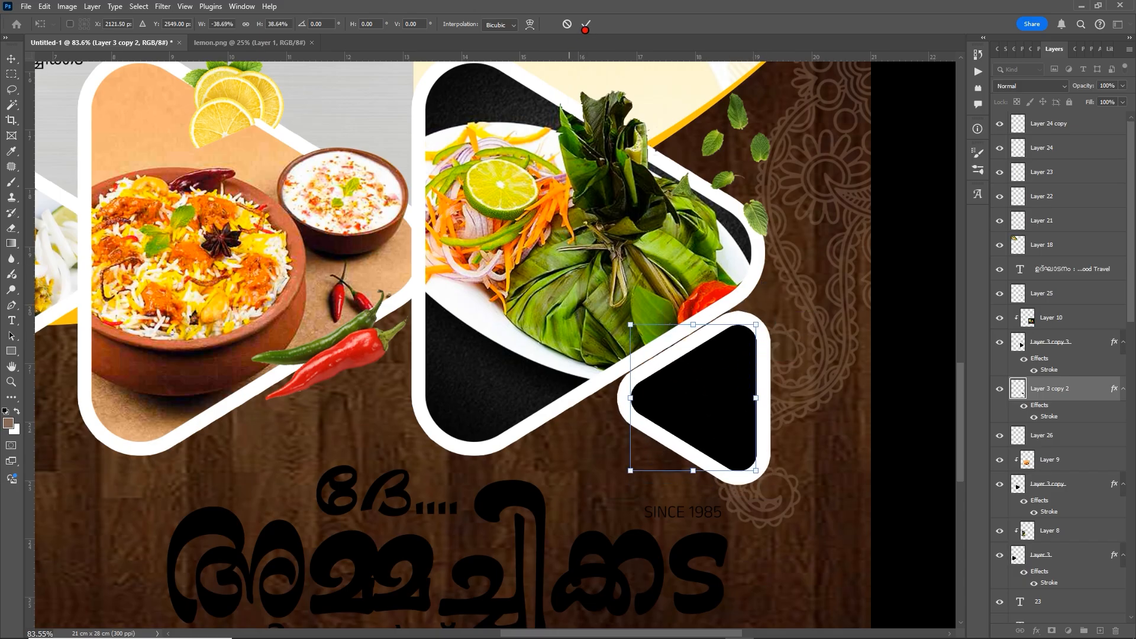
left_click(585, 25)
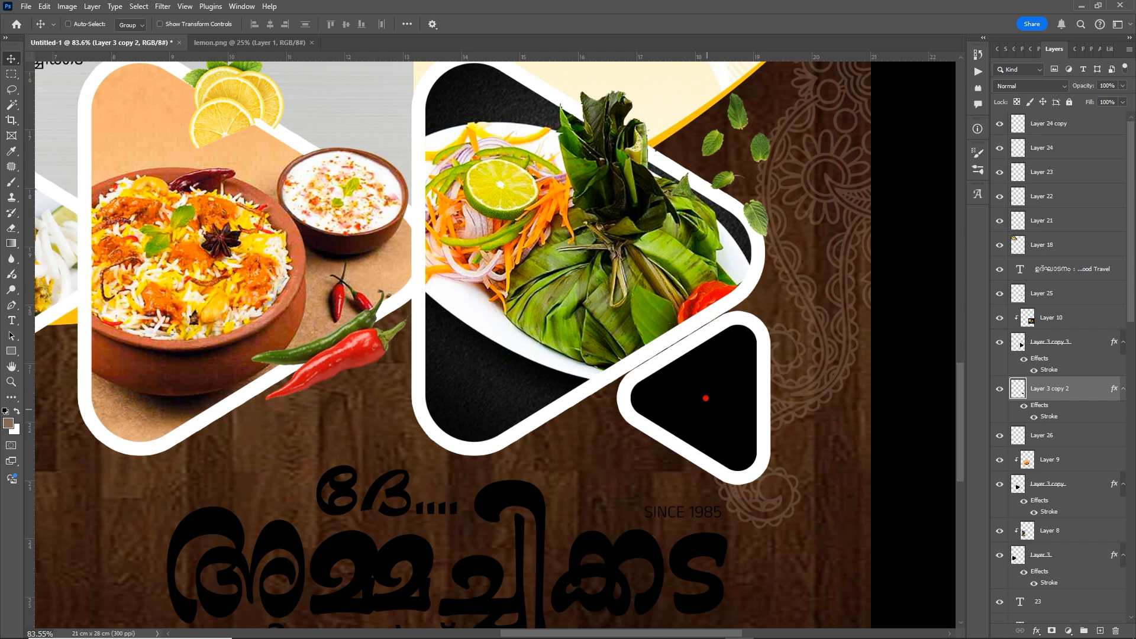
Hide the layer effects on Layer 3 copy 2 so the small black triangle has no white stroke
scroll(714, 389, "up", 3)
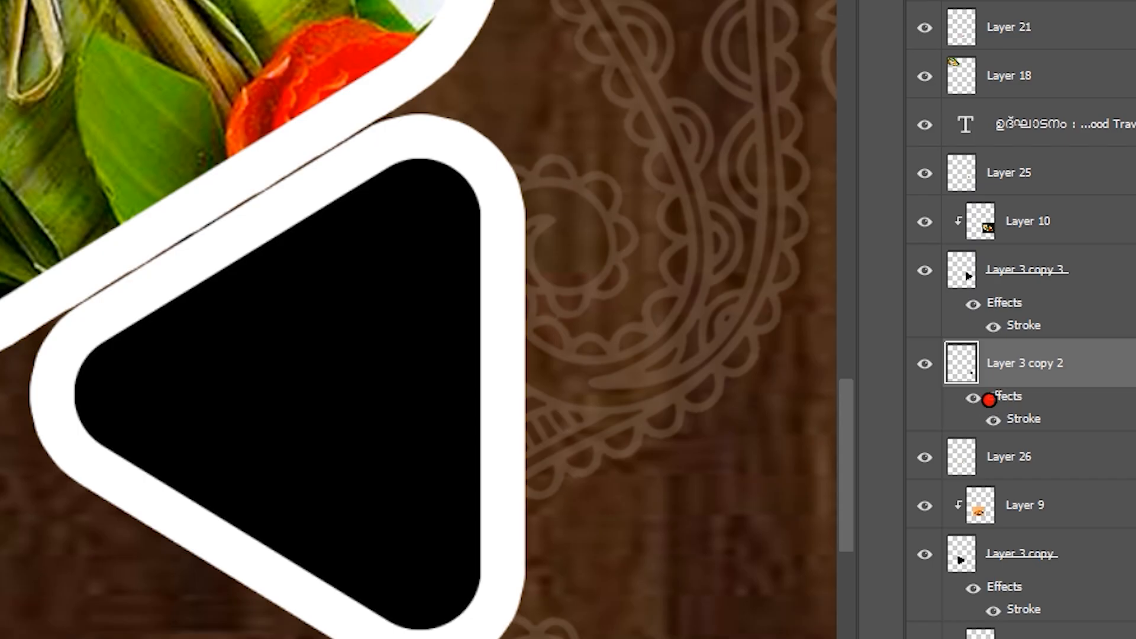
left_click(974, 398)
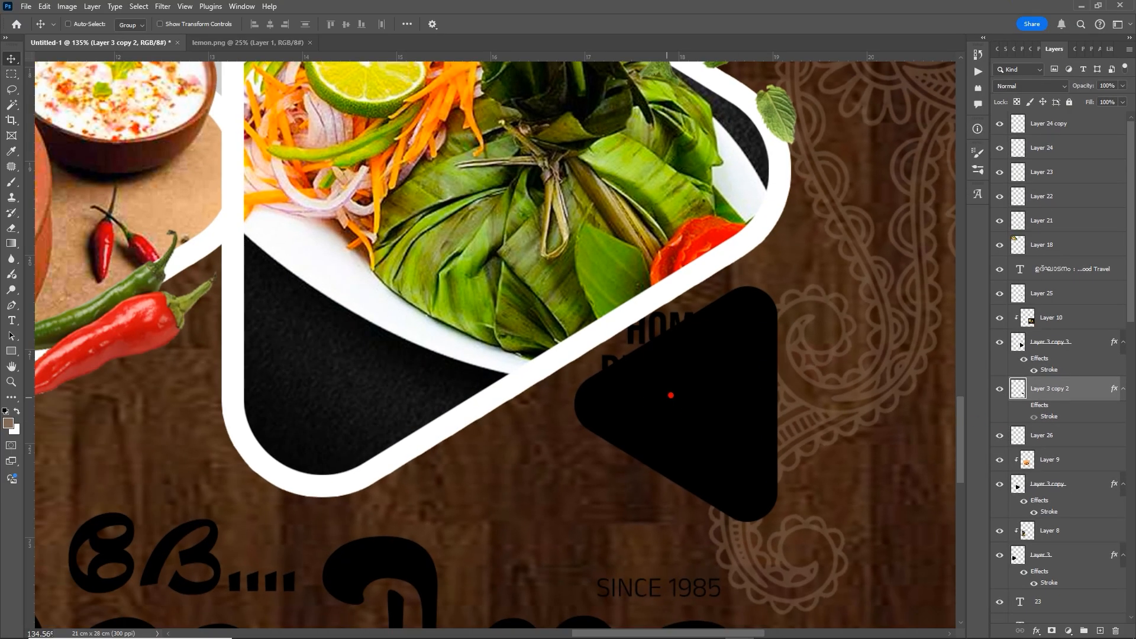
scroll(671, 395, "down", 2)
Bring the HOME DELIVERY AVAILABLE text layer to the top of the layer stack
right_click(632, 322)
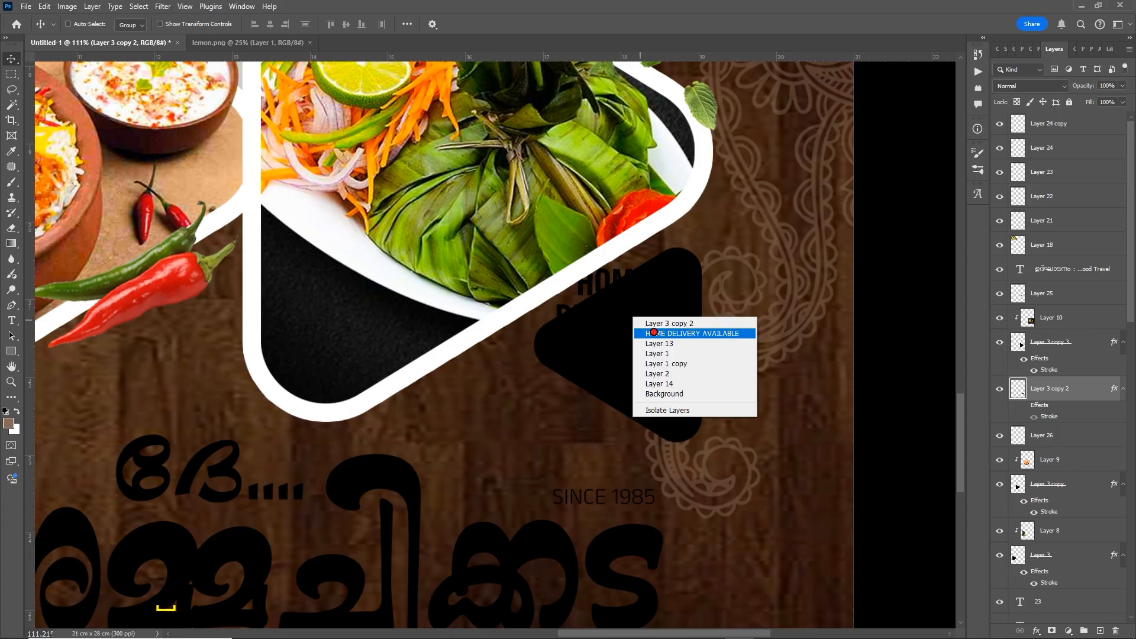
left_click(654, 333)
right_click(621, 327)
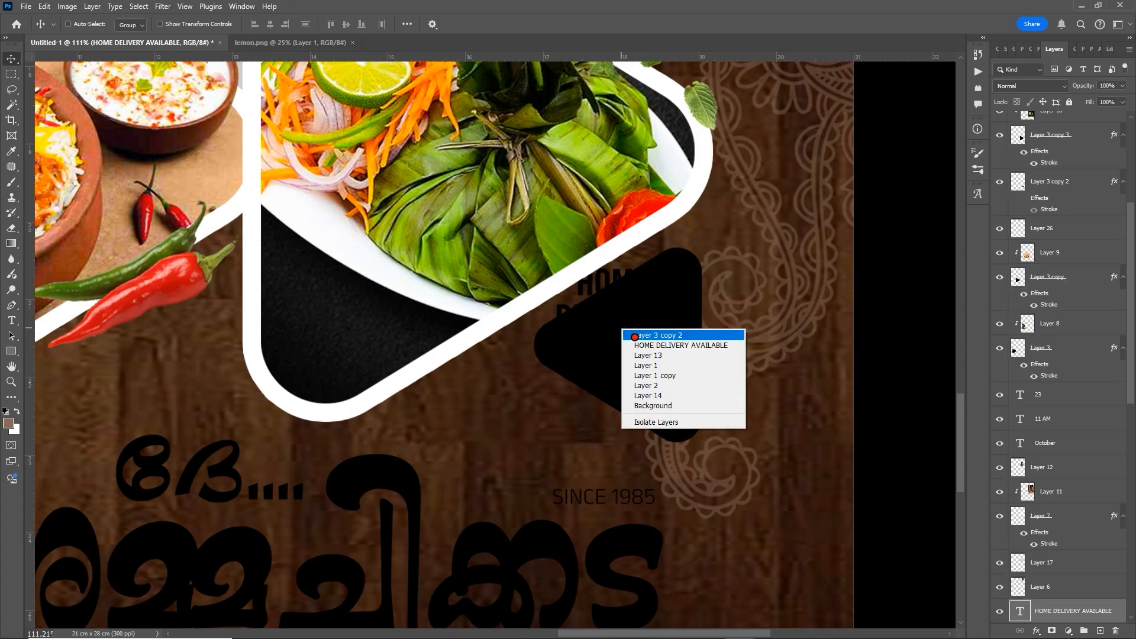
left_click(656, 342)
scroll(1073, 478, "down", 2)
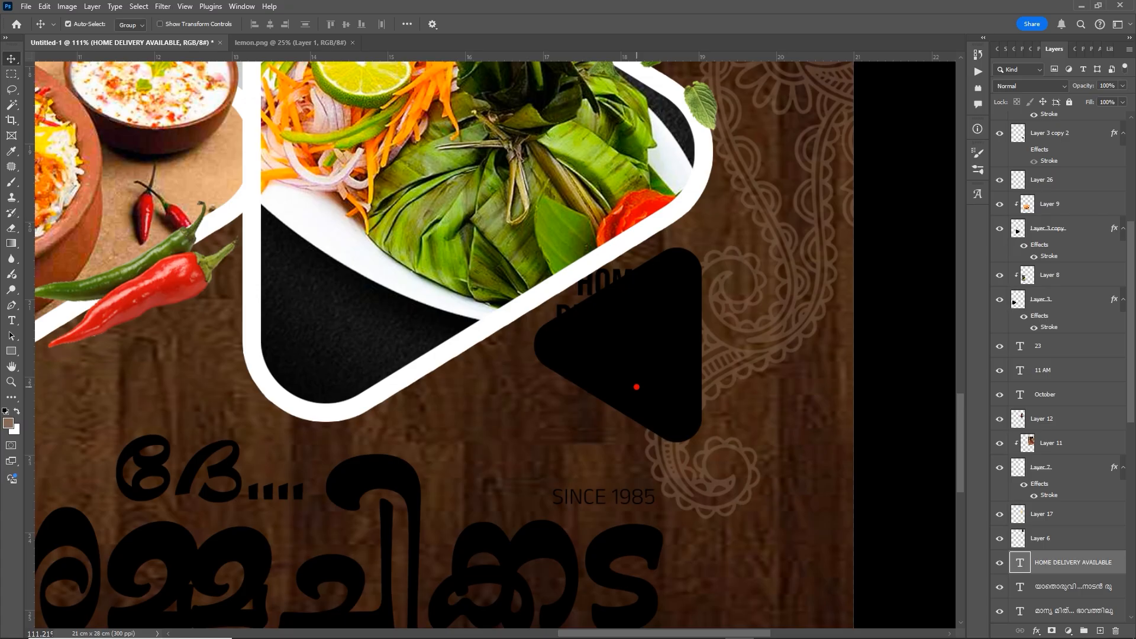
key("ctrl+shift+bracketright")
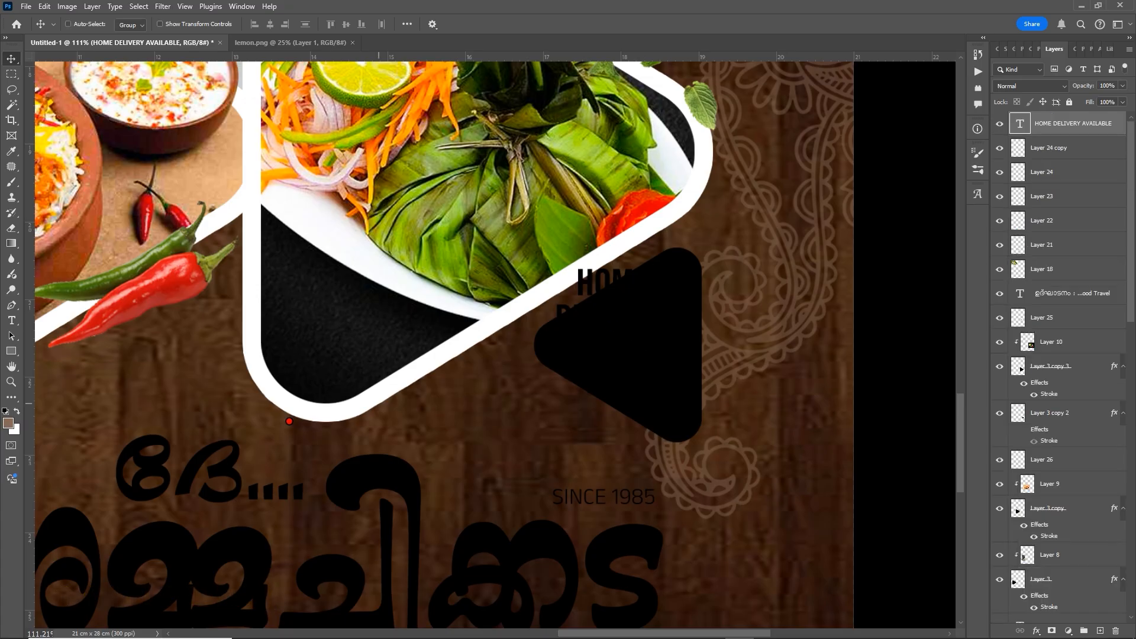
Keep the background color at white (ffffff) and fill the HOME DELIVERY AVAILABLE text with it
left_click(14, 431)
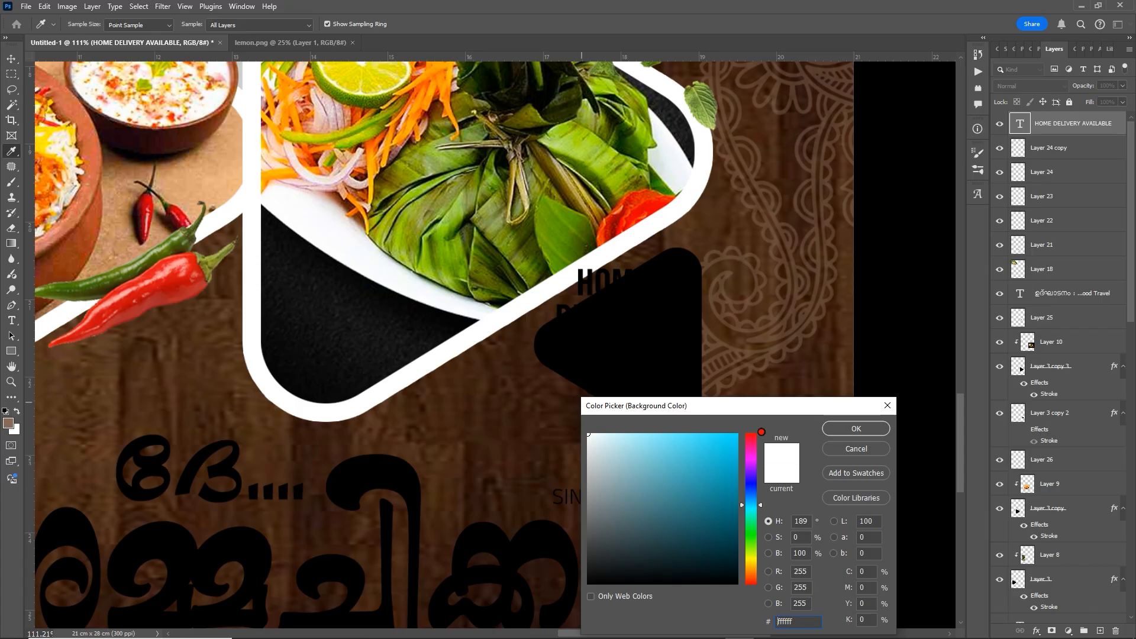
left_click(856, 428)
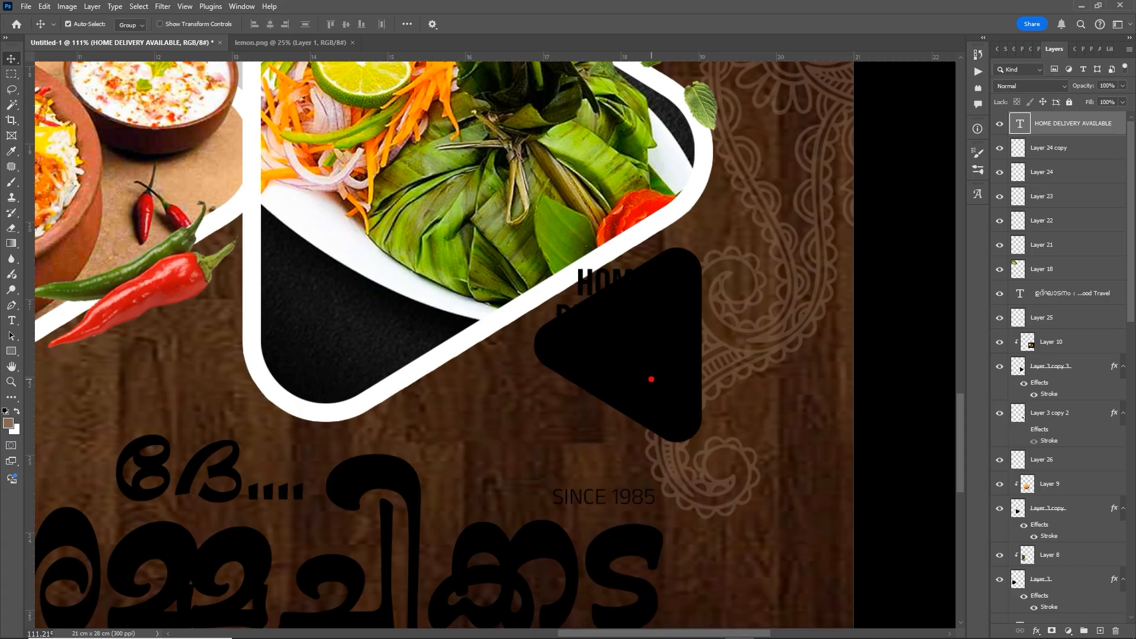
key("ctrl+Delete")
Move the HOME DELIVERY AVAILABLE text onto the black triangle, scale it to about 82% and center it there
left_click_drag(635, 325, 654, 352)
key("ctrl+t")
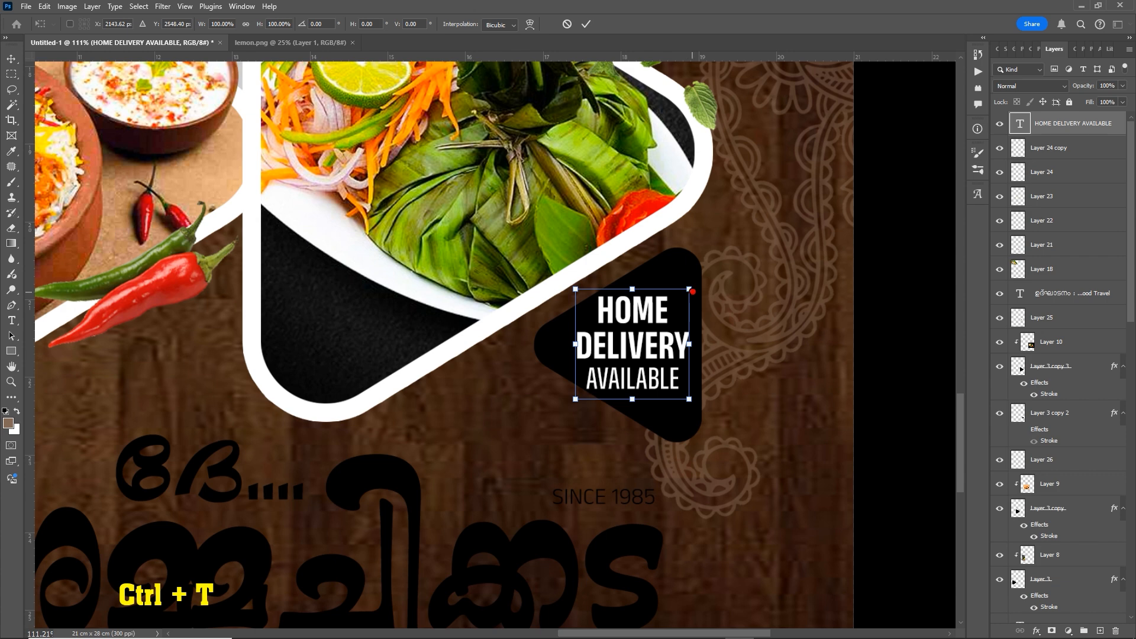
left_click_drag(690, 292, 679, 299)
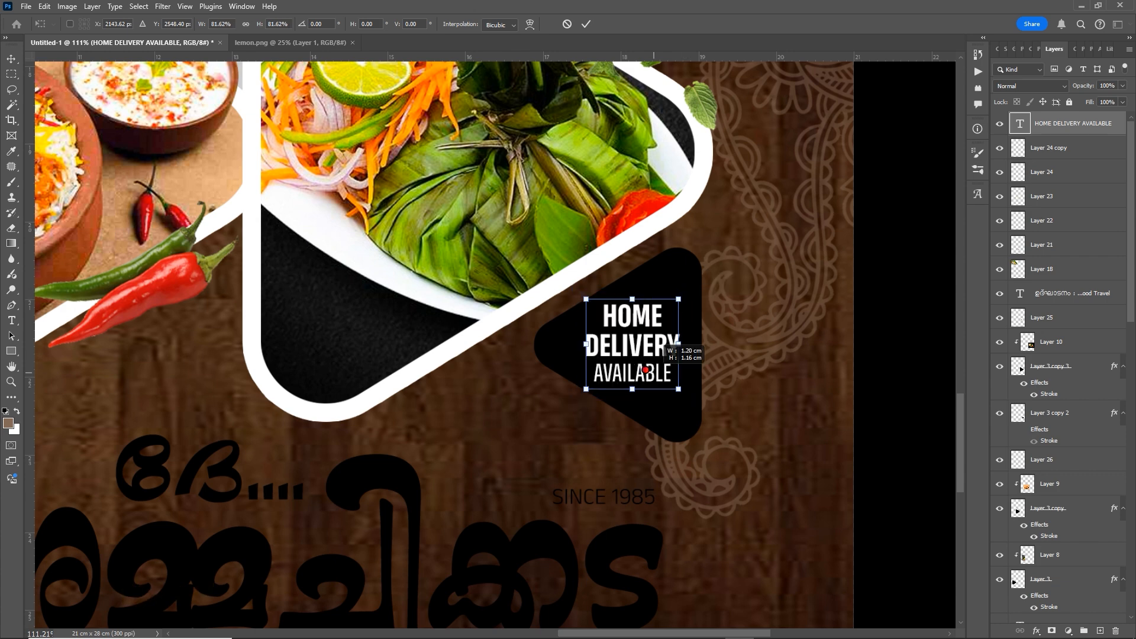
key("Return")
left_click_drag(646, 350, 652, 349)
Fill the Malayalam text block below the first food photo with white, keeping its original position
scroll(658, 461, "down", 10)
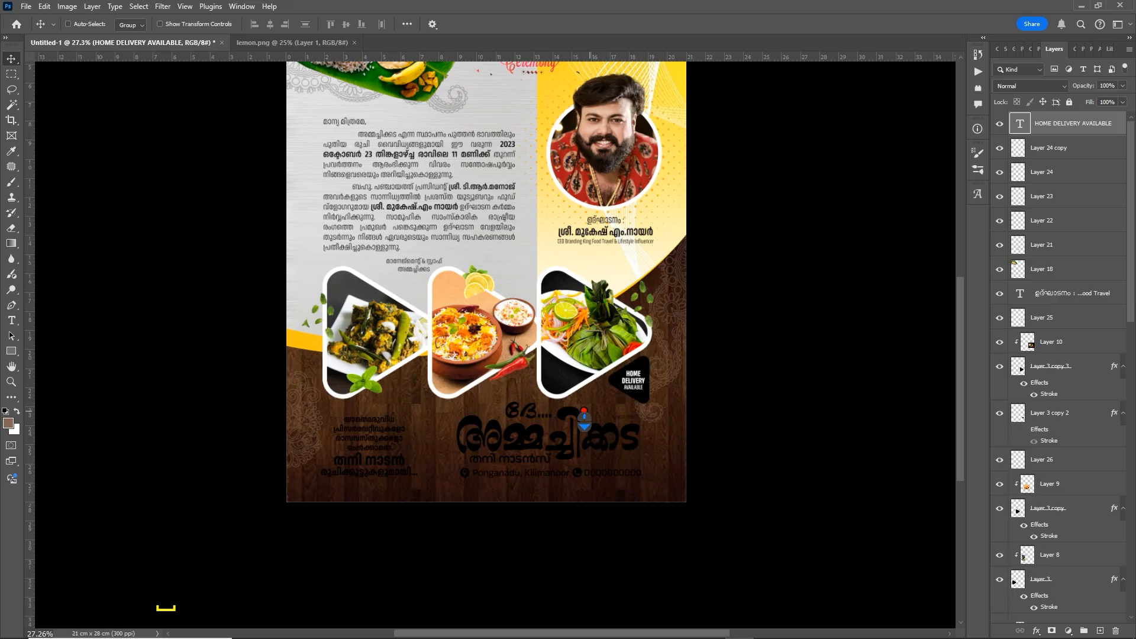
scroll(659, 460, "down", 3)
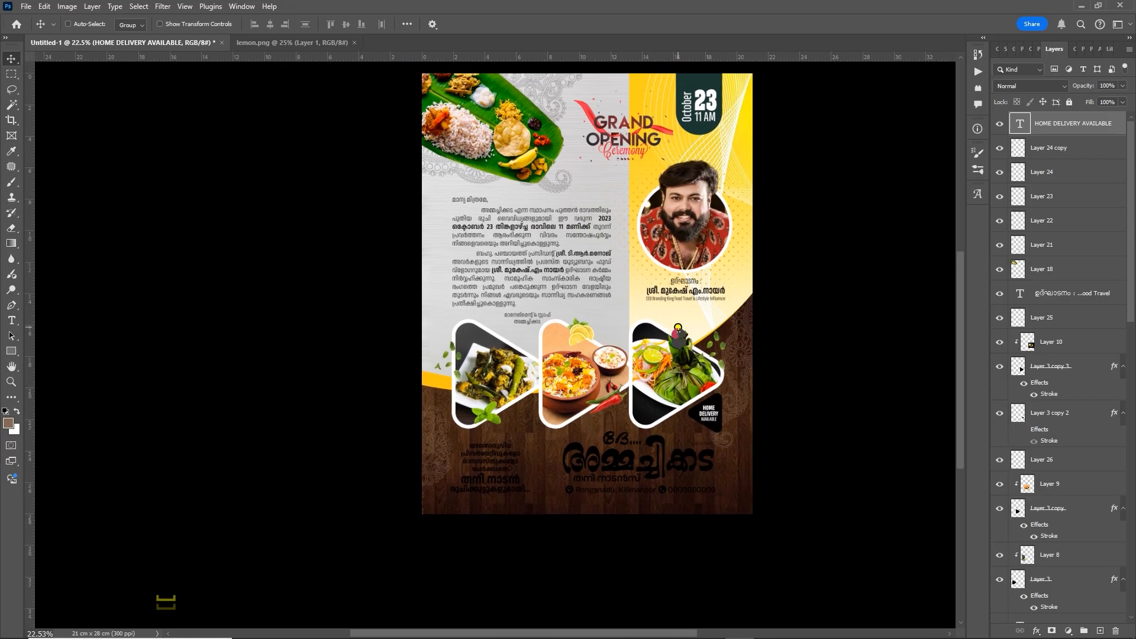
scroll(604, 435, "up", 6)
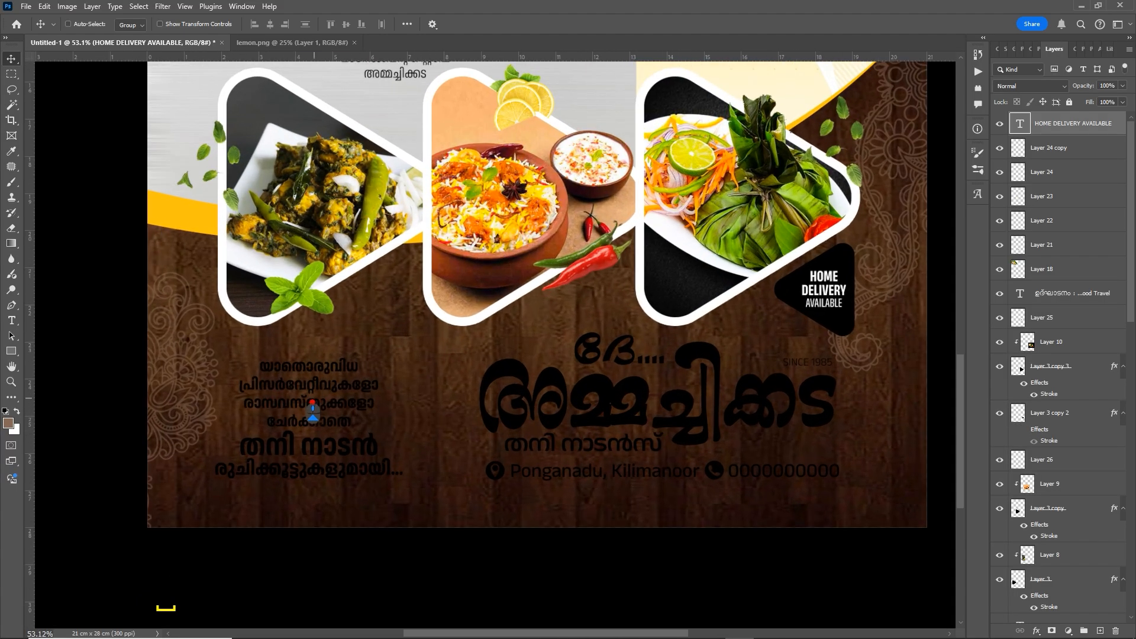
right_click(329, 400)
left_click(328, 400)
left_click_drag(310, 407, 326, 409)
key("ctrl+z")
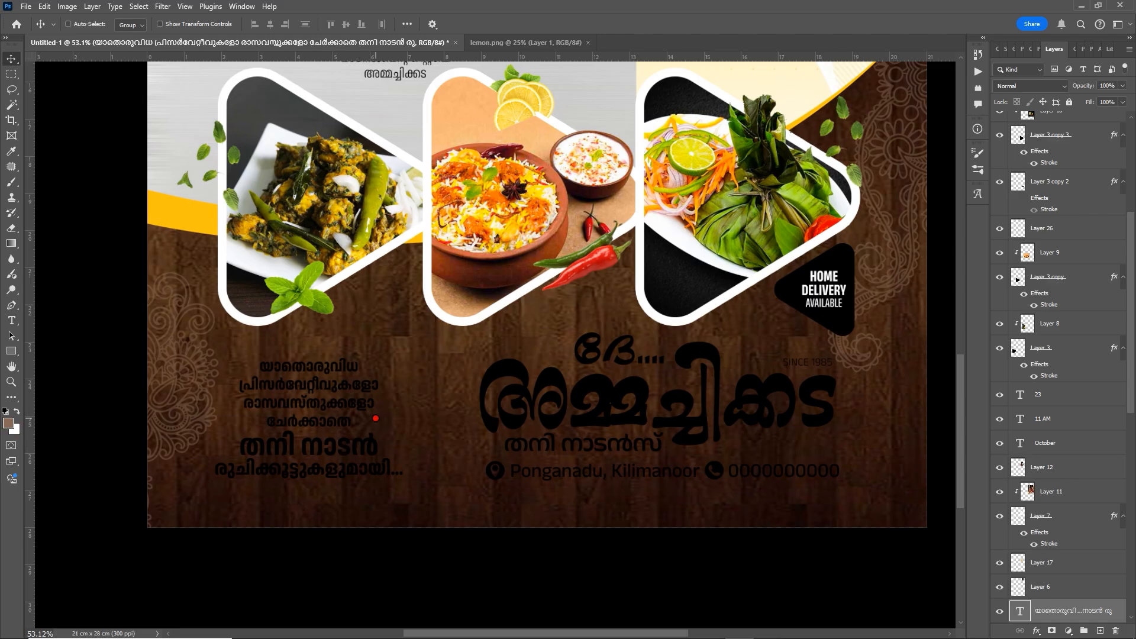
key("ctrl+Delete")
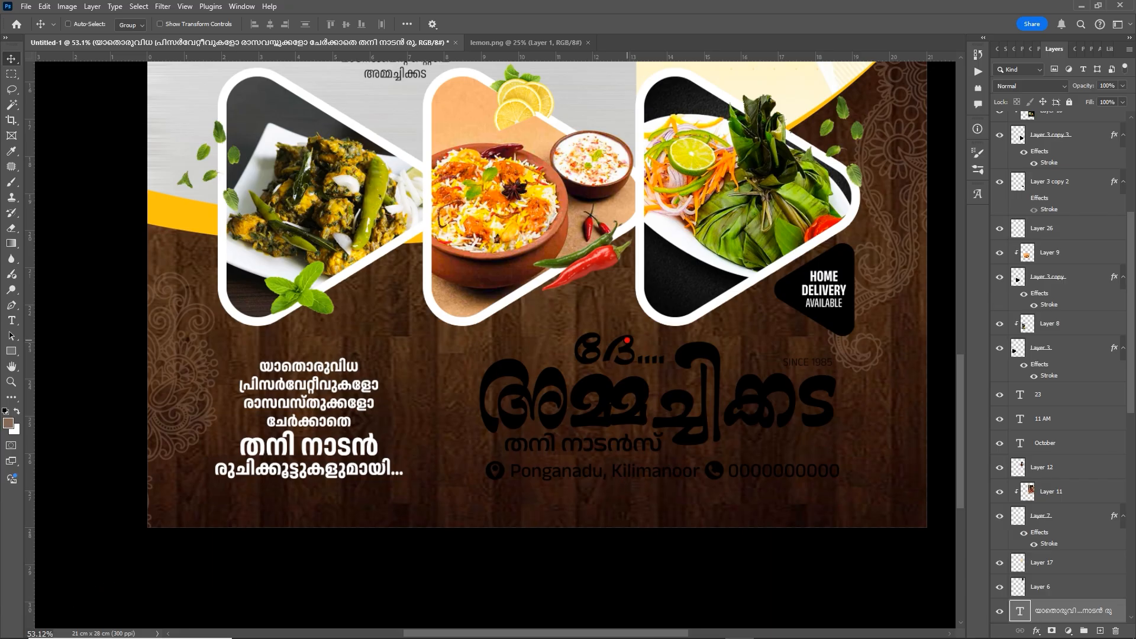
Fill the small "ദേ...." text above the restaurant name and the address and phone line with white
left_click(628, 344, "ctrl")
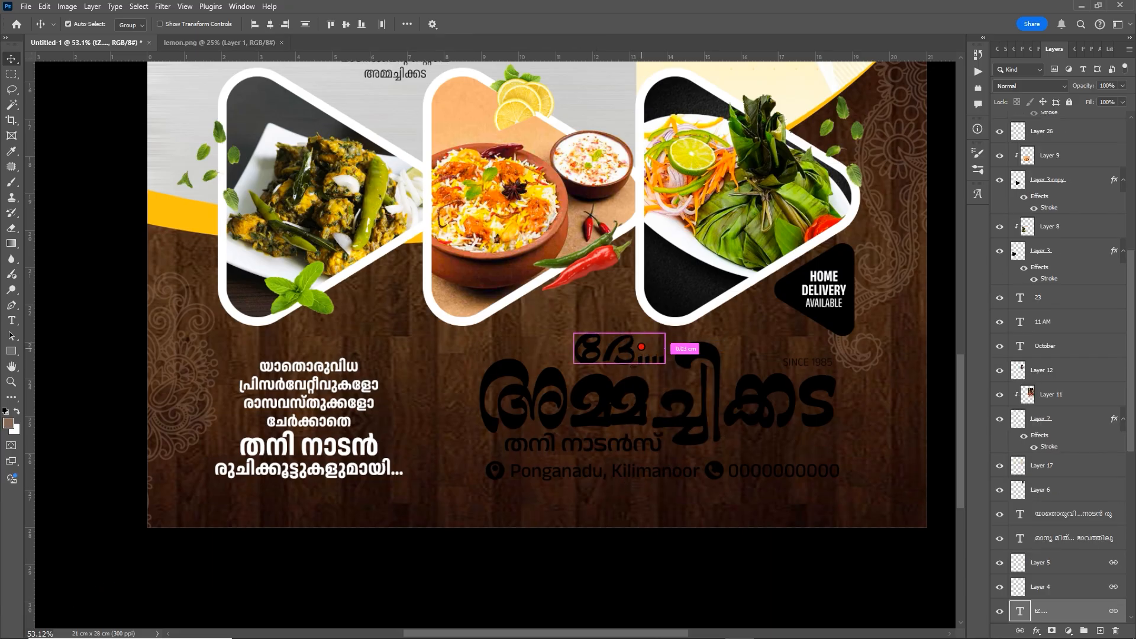
key("ctrl+Delete")
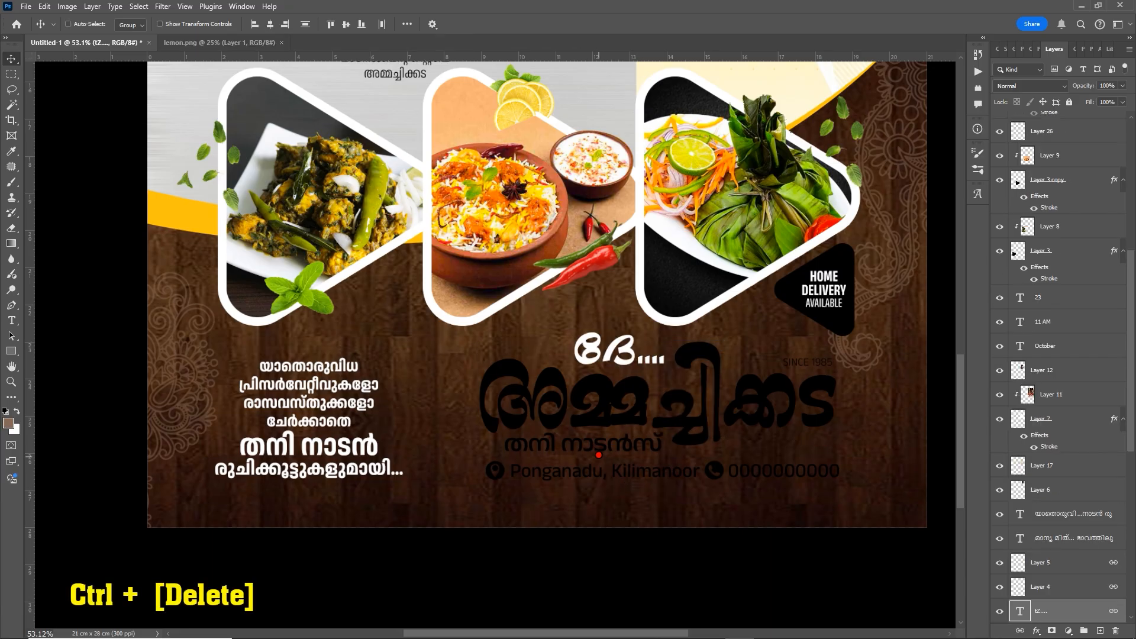
right_click(604, 471)
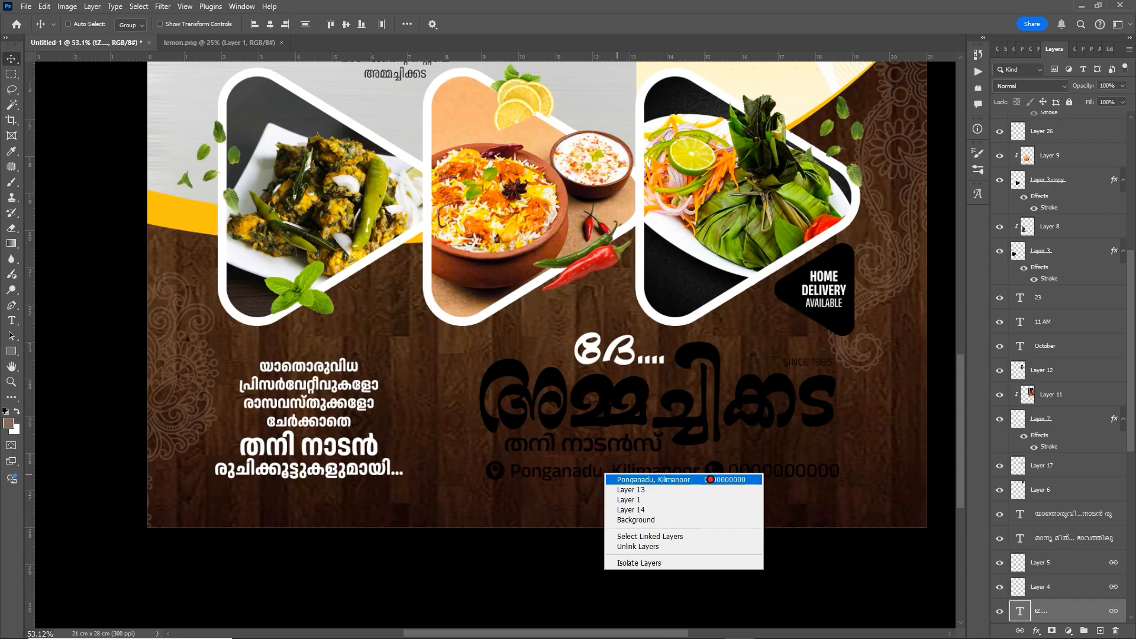
left_click(710, 480)
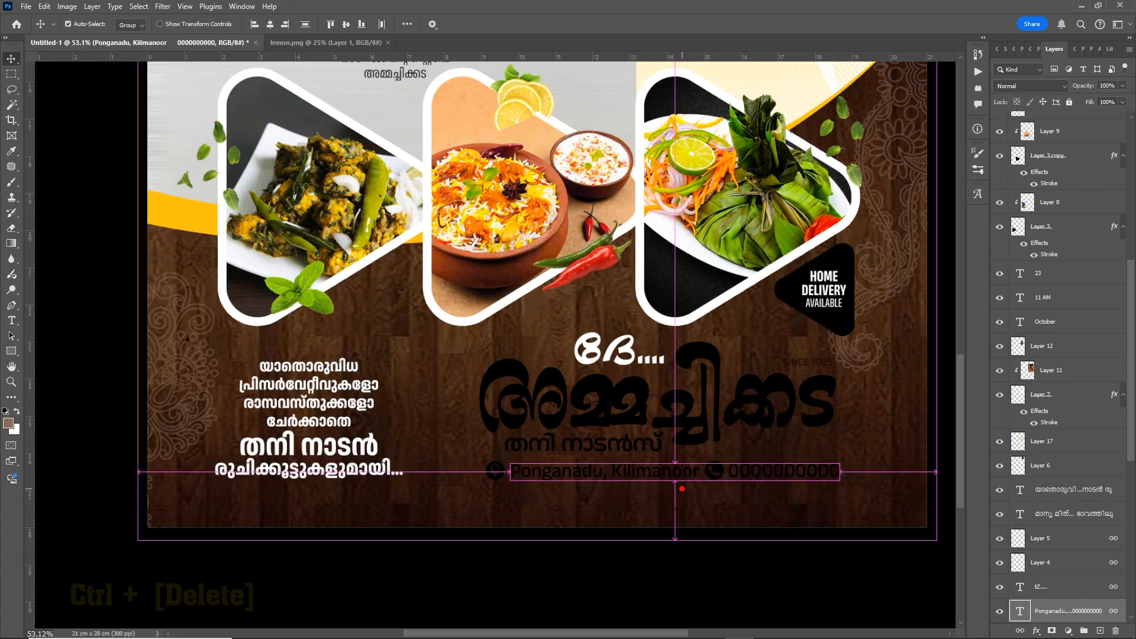
key("ctrl+Delete")
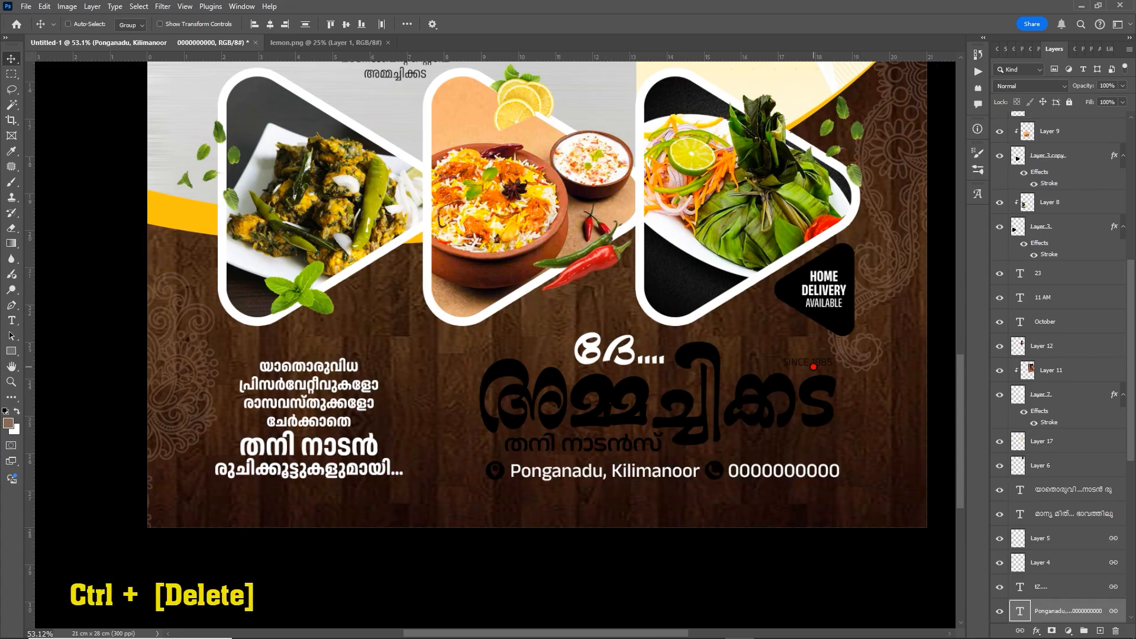
Fill the SINCE 1985 text above the restaurant name with white
right_click(815, 365)
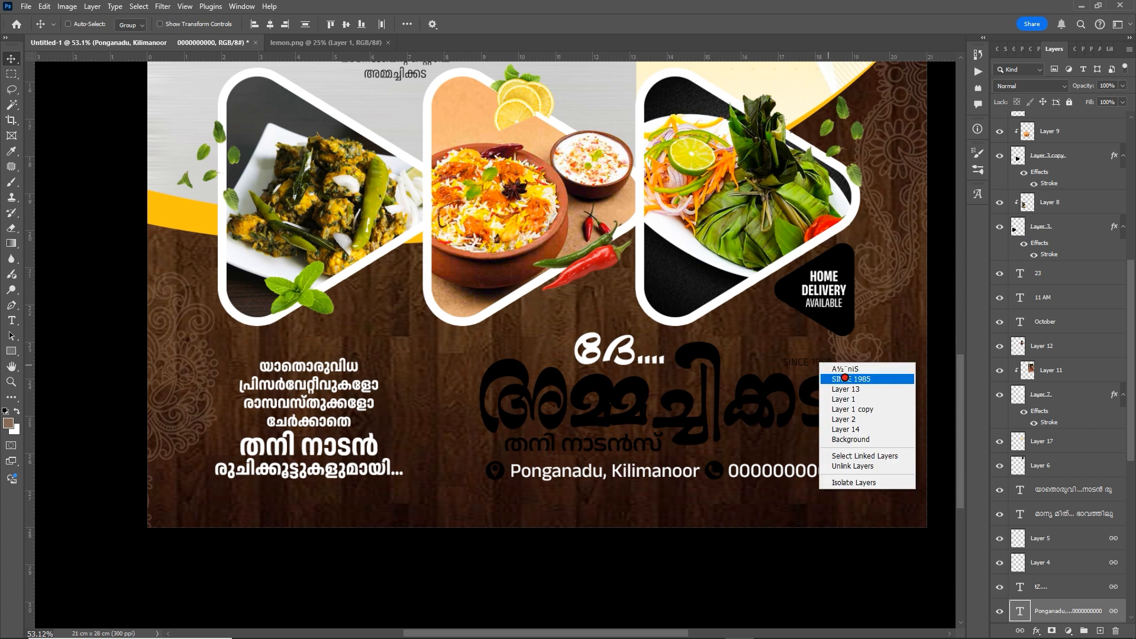
left_click(874, 380)
key("ctrl+Delete")
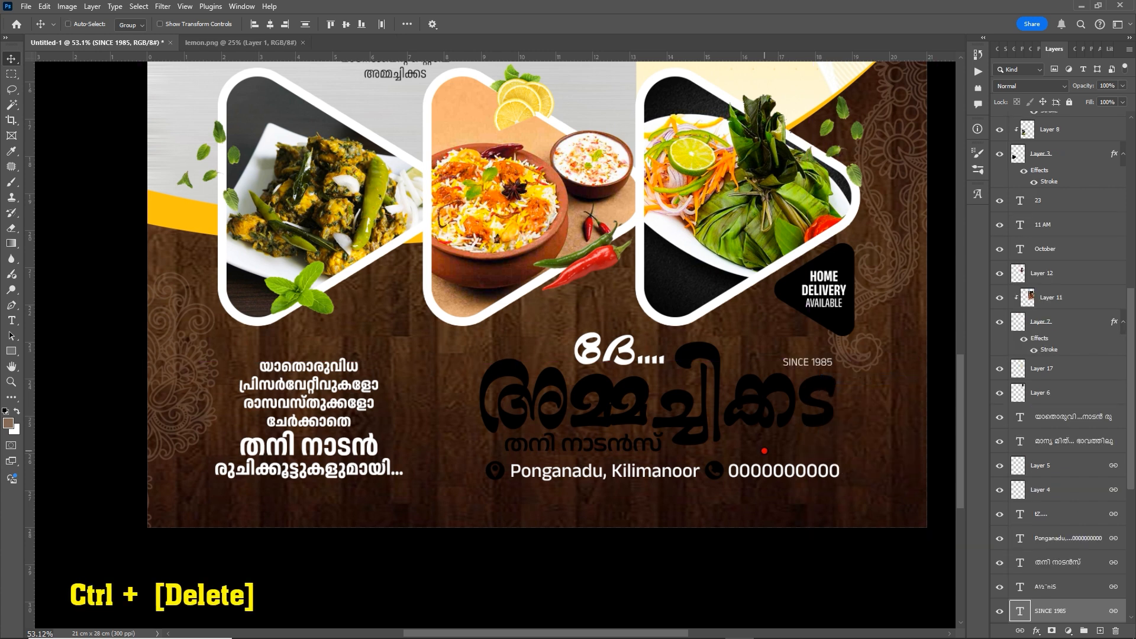
Fill the large Malayalam restaurant name with the CMYK yellow swatch
right_click(708, 351)
left_click(725, 368)
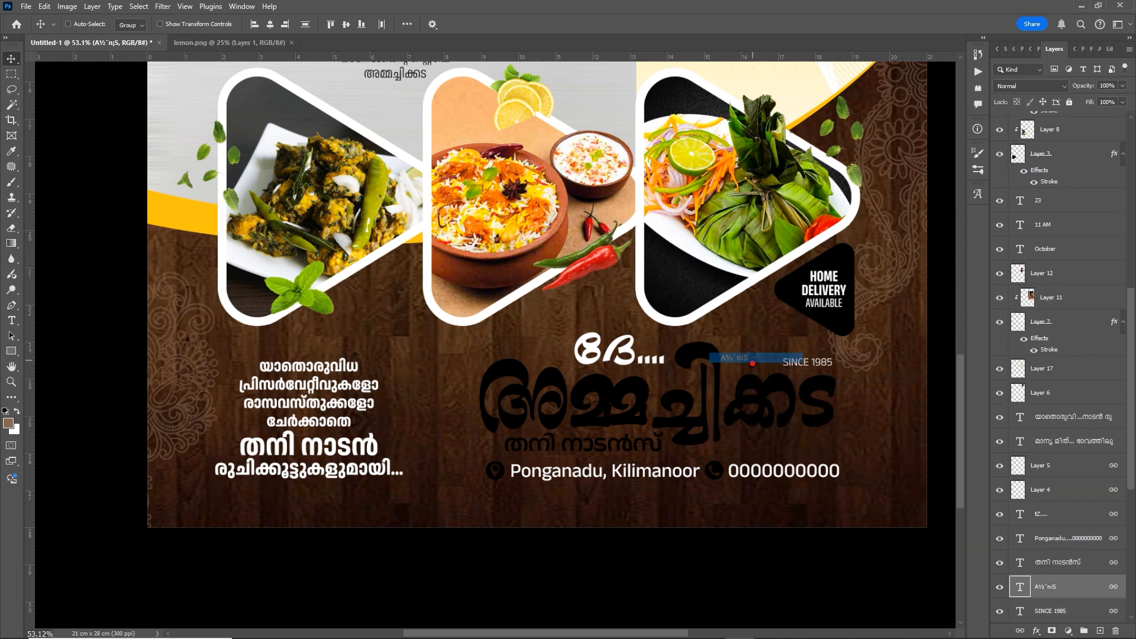
left_click(1005, 49)
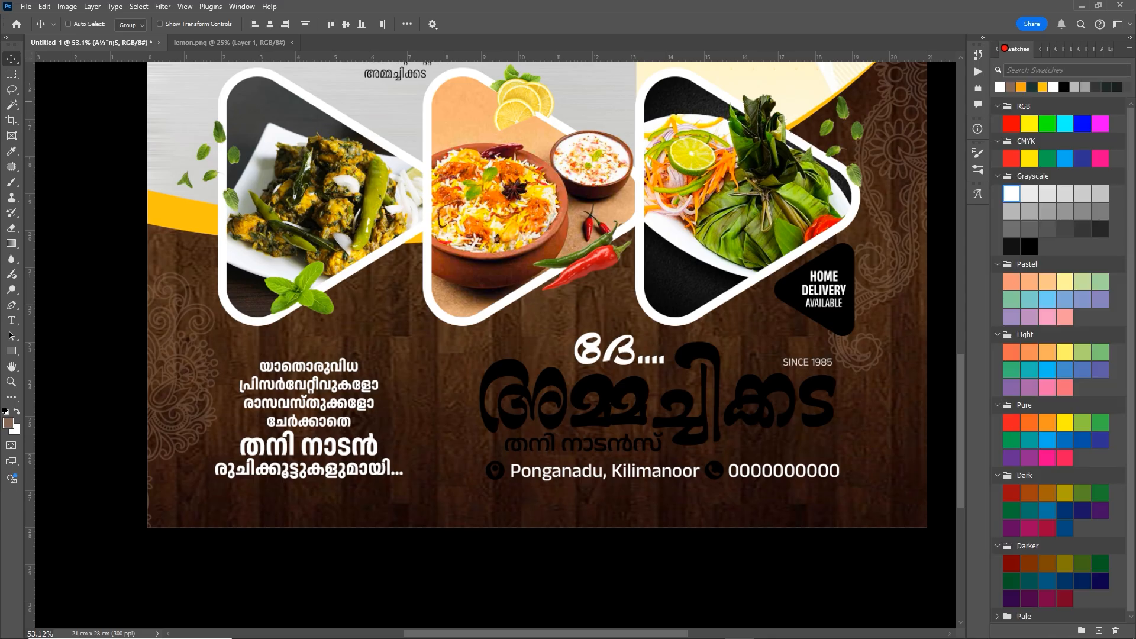
left_click(1030, 160)
key("alt+Delete")
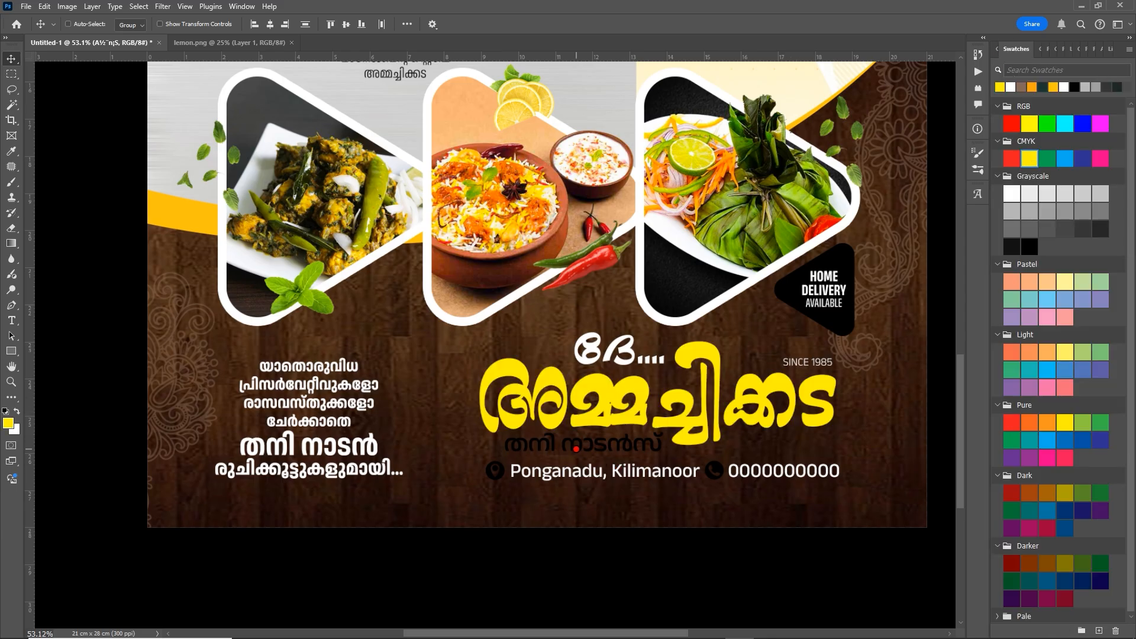
Fill the small "തനി നാടൻസ്" tagline under the restaurant name with the RGB red swatch
right_click(576, 450)
left_click(623, 456)
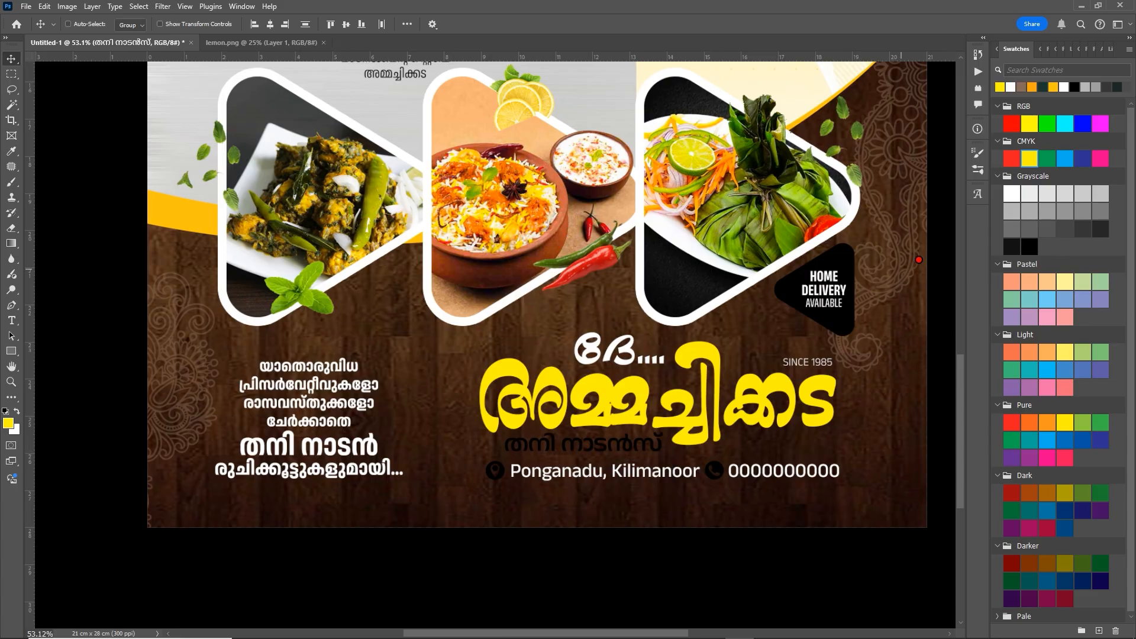
left_click(1014, 124)
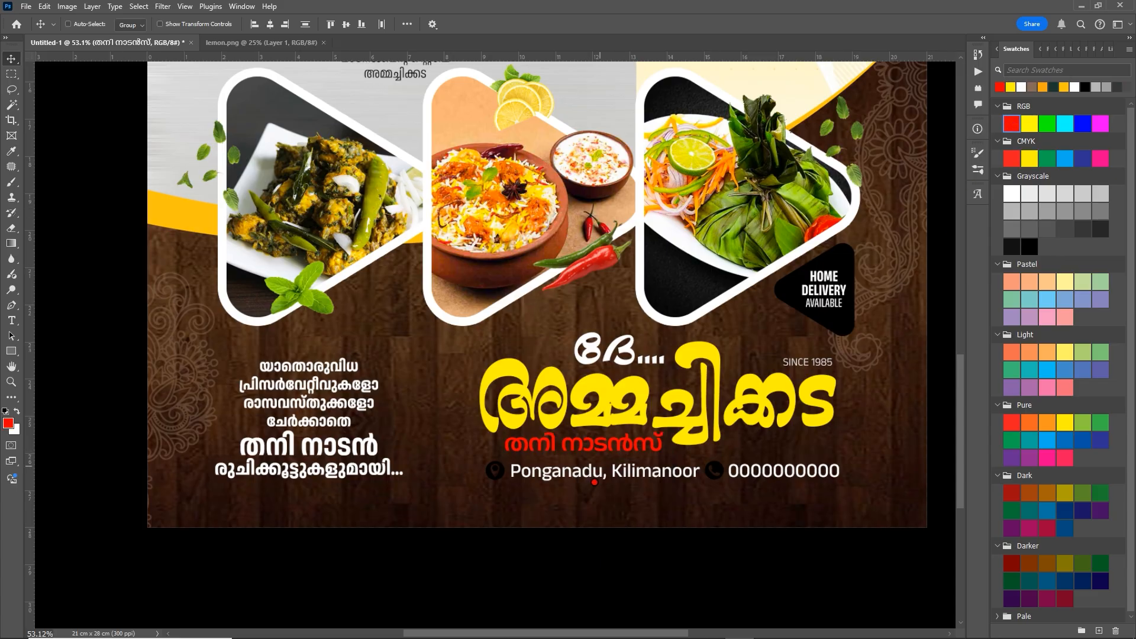
Add a new empty layer directly above the wood texture layer, clipped along with it
scroll(594, 484, "down", 3)
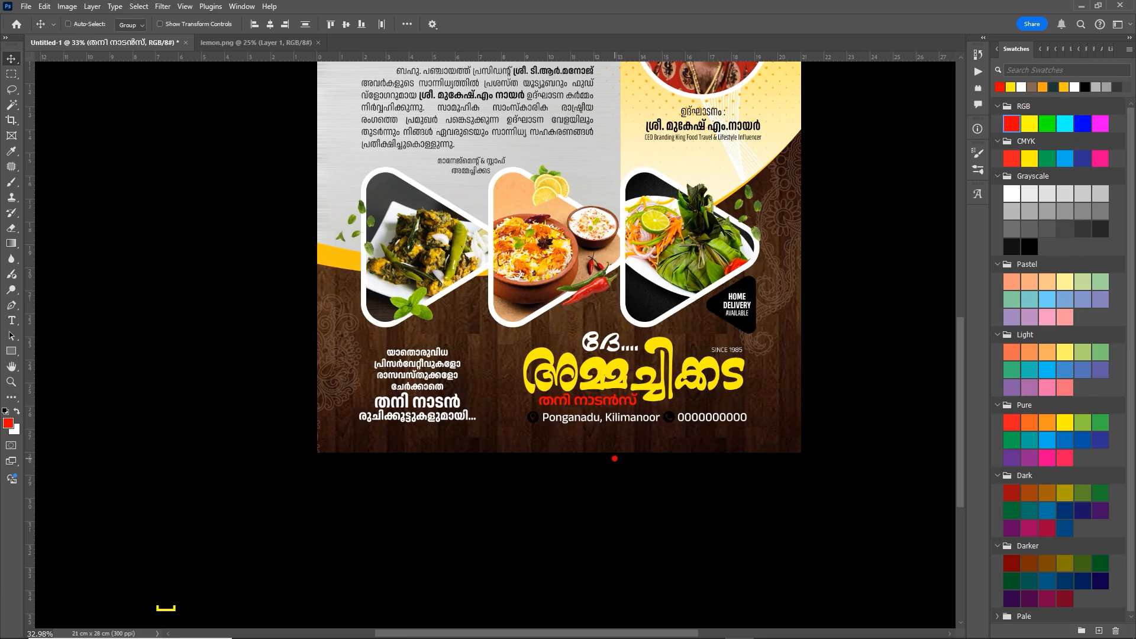
scroll(615, 461, "up", 1)
left_click_drag(380, 467, 357, 447)
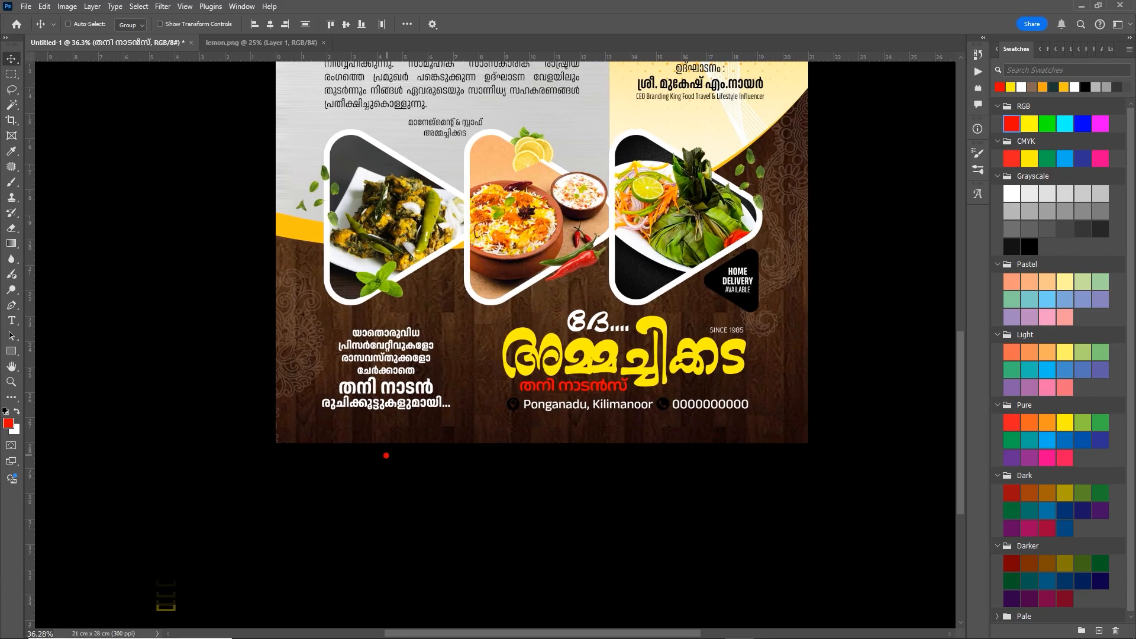
right_click(636, 438)
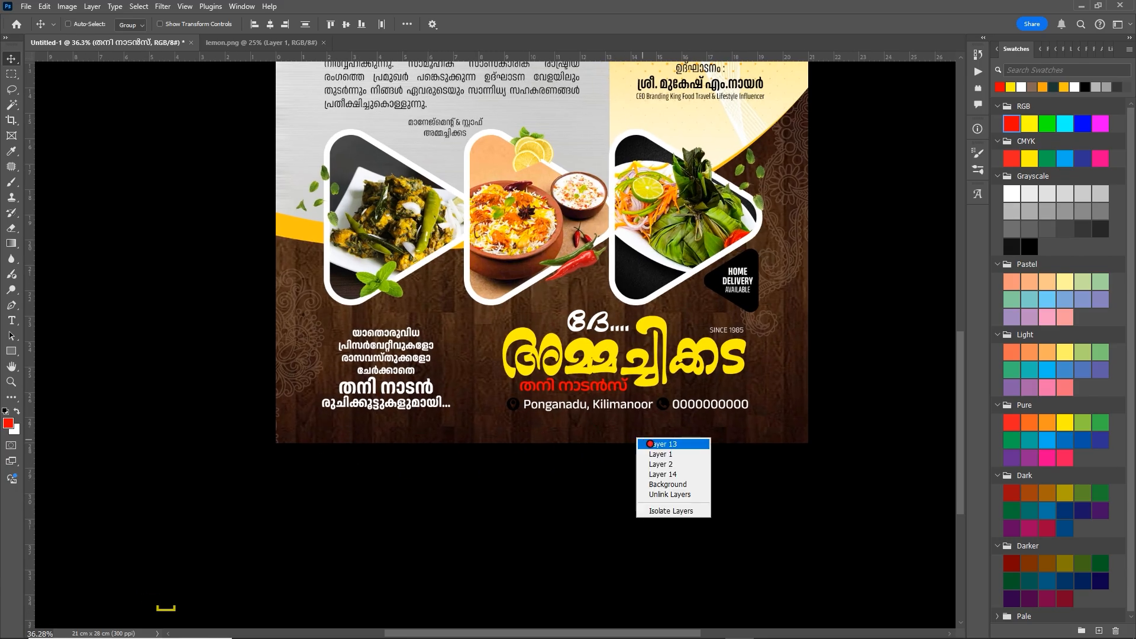
left_click(645, 442)
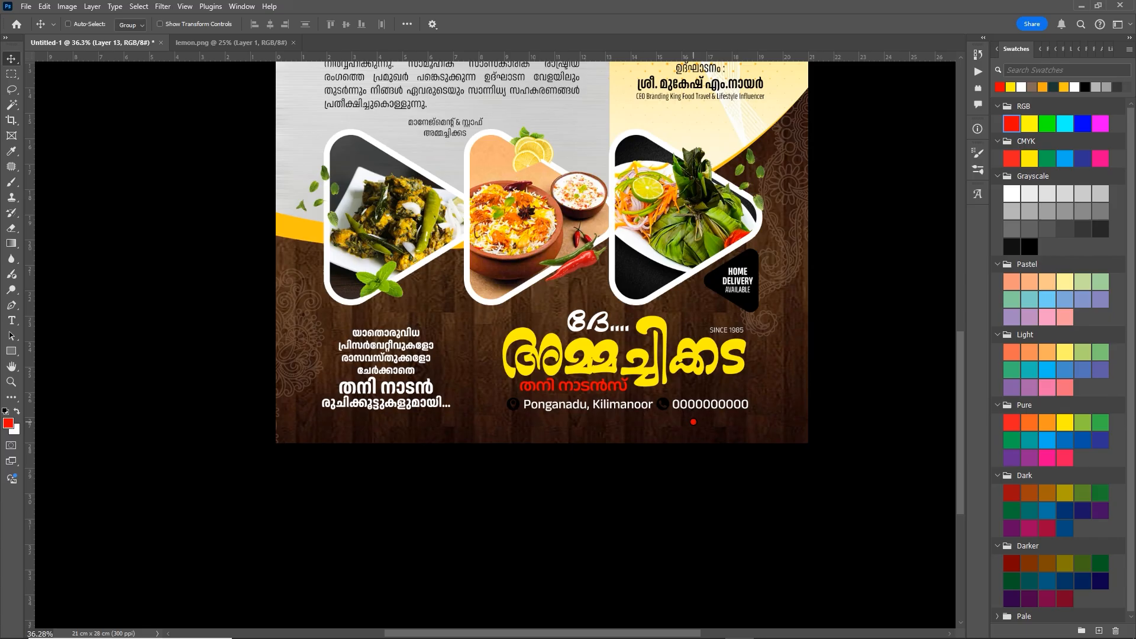
key("F7")
right_click(681, 442)
left_click(707, 439)
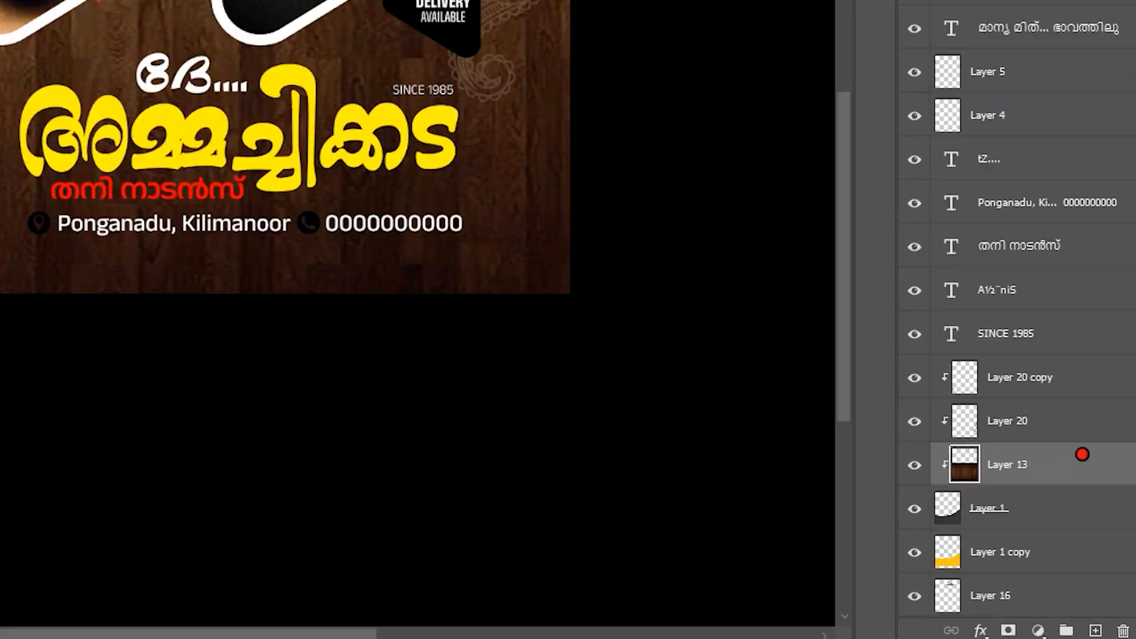
left_click(1096, 631)
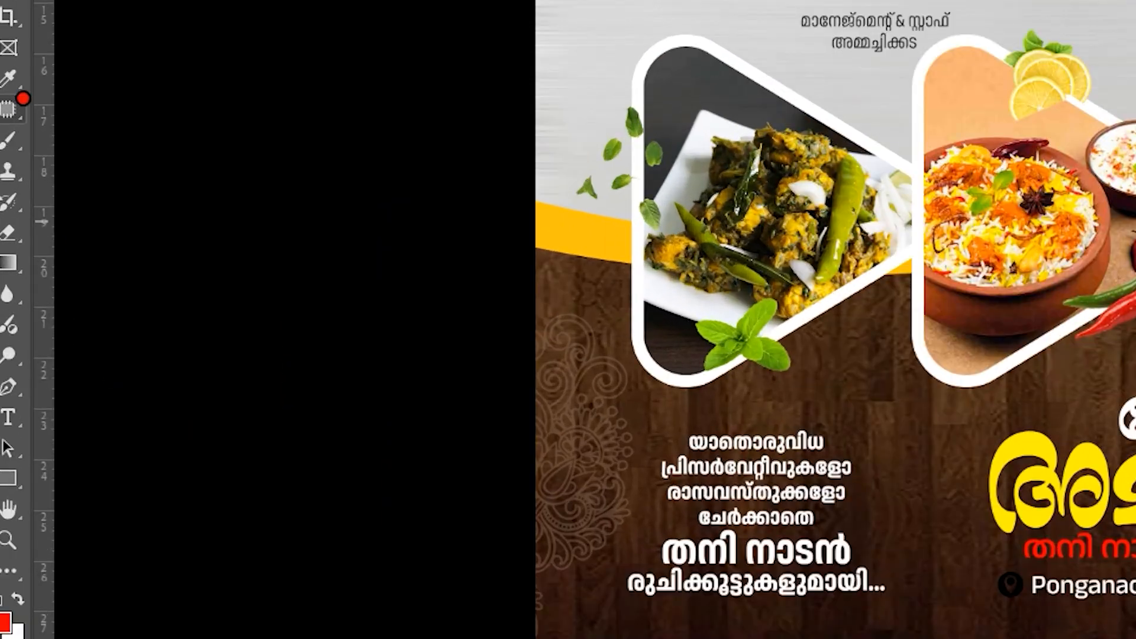
Activate the Brush tool and set the foreground color to black, 000000
right_click(8, 140)
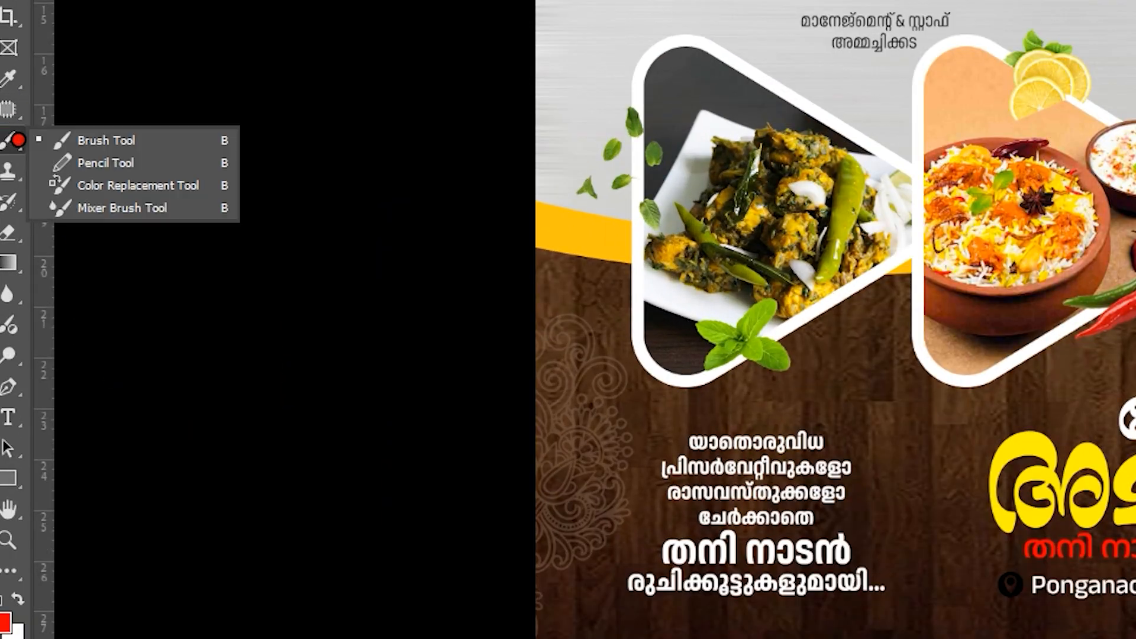
left_click(158, 142)
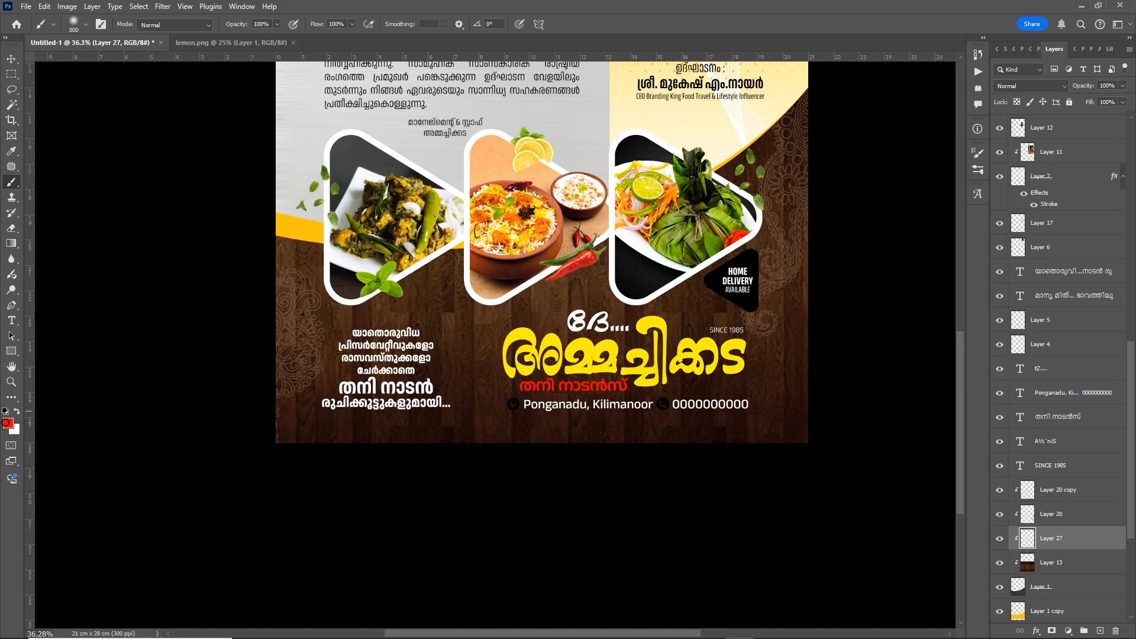
left_click(7, 423)
type("000000")
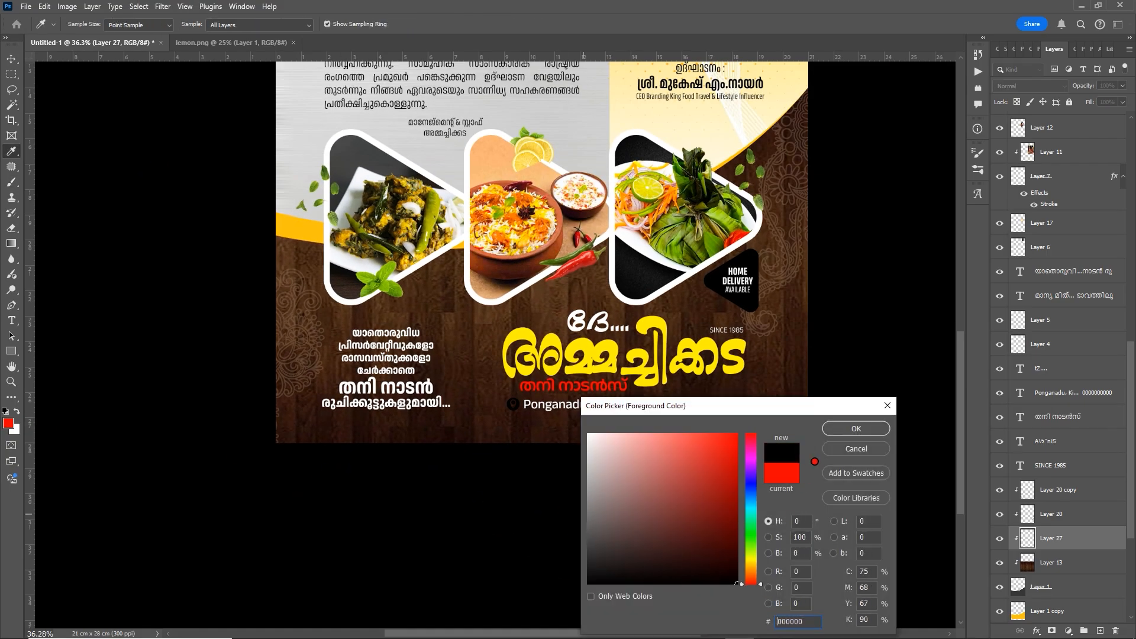
left_click(839, 428)
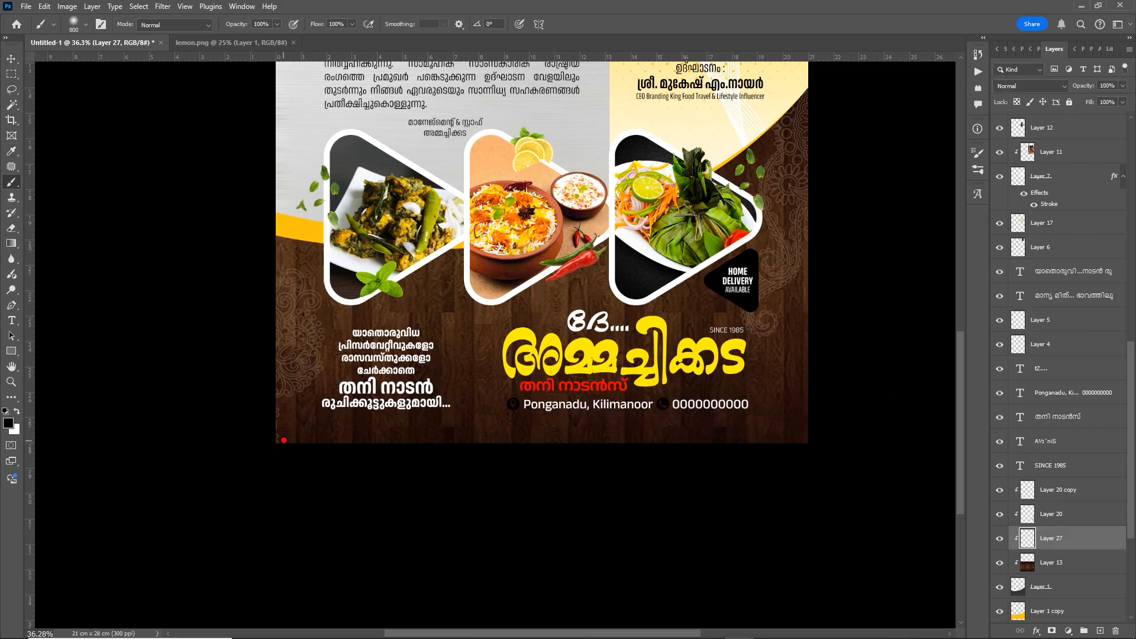
Enlarge the soft brush to 1100 and paint black shading along the lower edge and corners of the wood background
key("]")
key("]")
key("]")
mouse_move(255, 396)
left_mouse_down()
mouse_move(380, 478)
mouse_move(498, 530)
mouse_move(455, 507)
mouse_move(567, 517)
mouse_move(670, 546)
mouse_move(812, 462)
mouse_move(860, 398)
mouse_move(786, 476)
left_mouse_up()
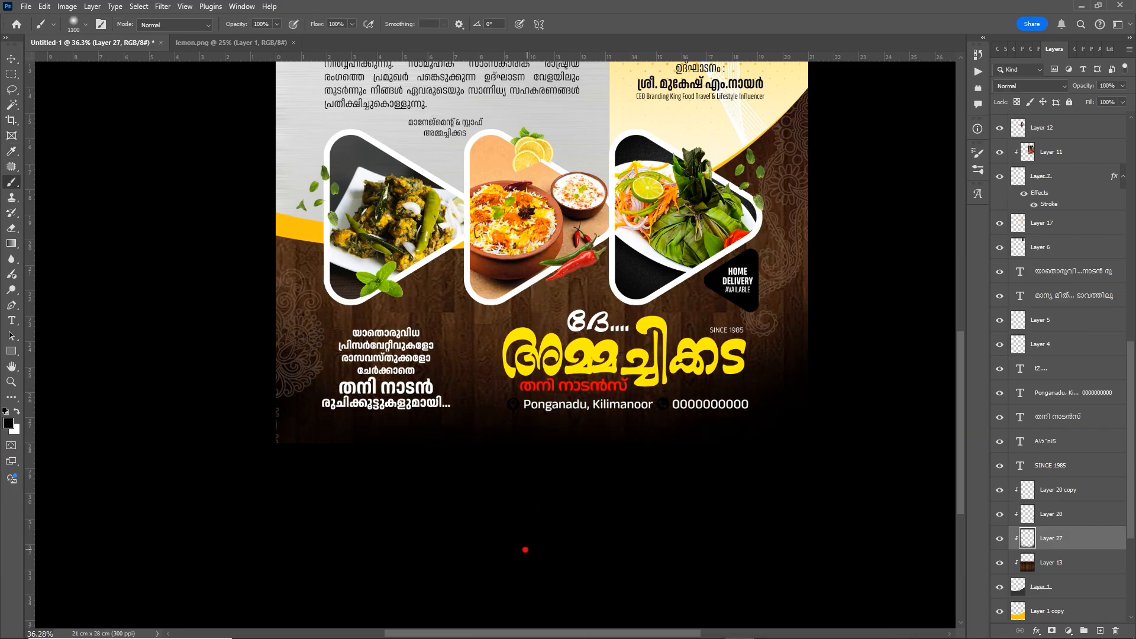
mouse_move(525, 550)
left_mouse_down()
mouse_move(489, 556)
mouse_move(533, 526)
left_mouse_up()
left_click_drag(892, 315, 908, 296)
left_click(189, 435)
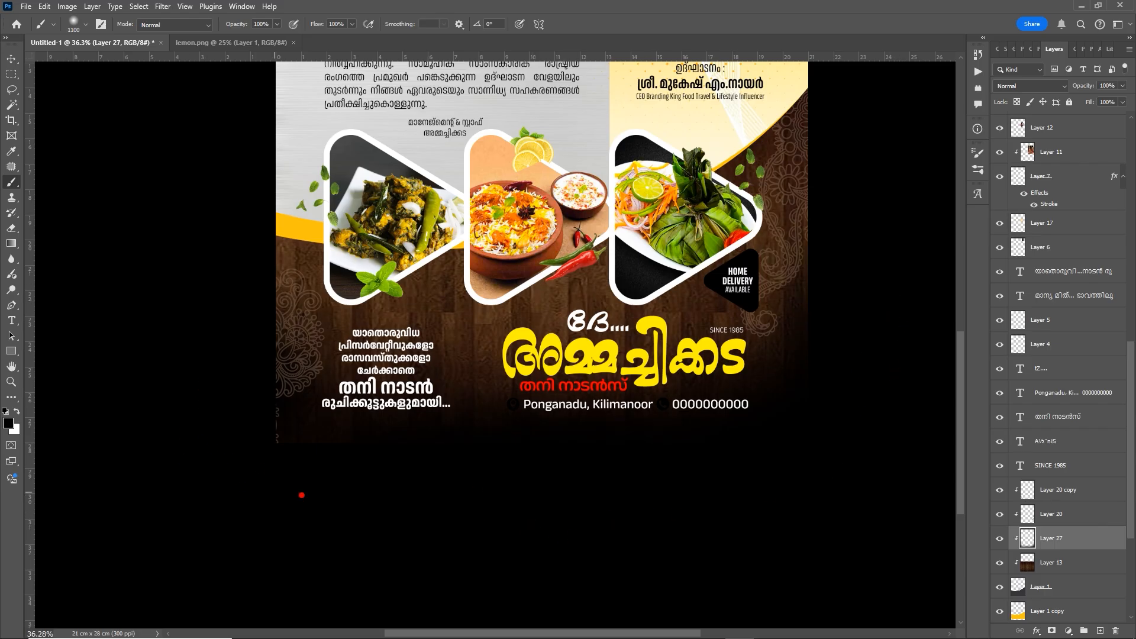
key("v")
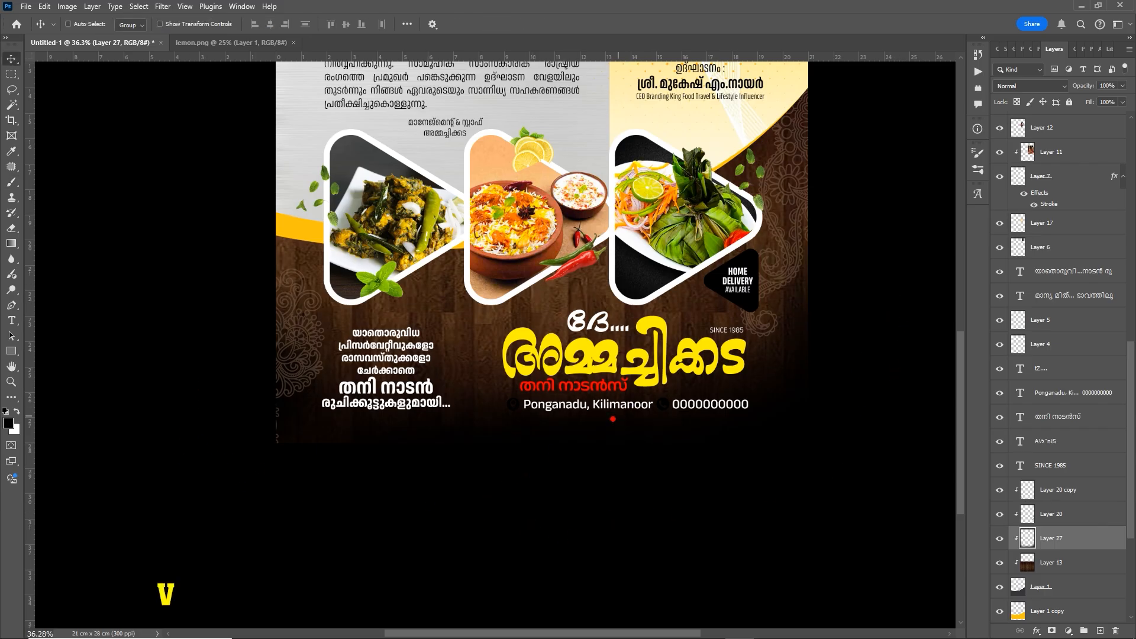
Move the black shading layer above the two mandala pattern layers, Layer 20 and Layer 20 copy
scroll(299, 415, "up", 2)
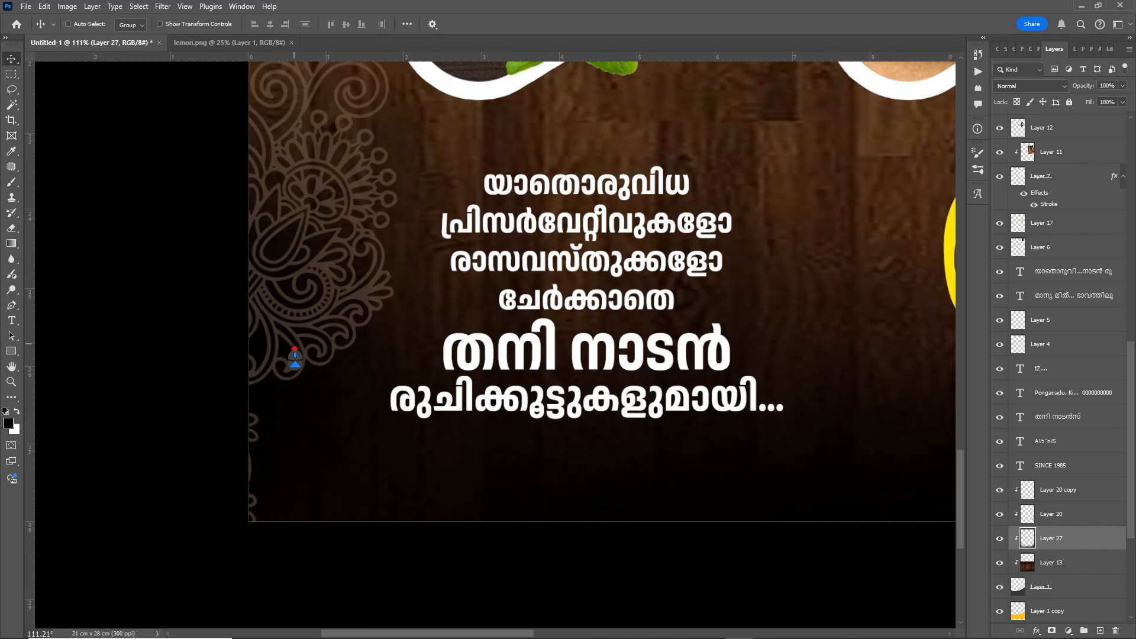
scroll(300, 339, "down", 2)
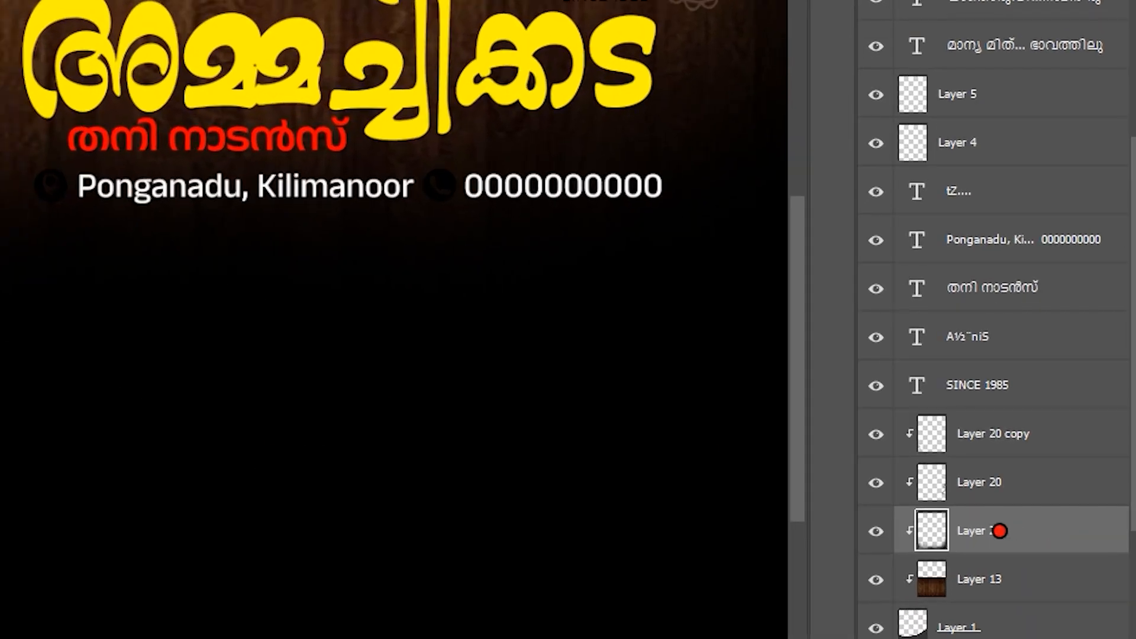
left_click_drag(1002, 536, 1017, 426)
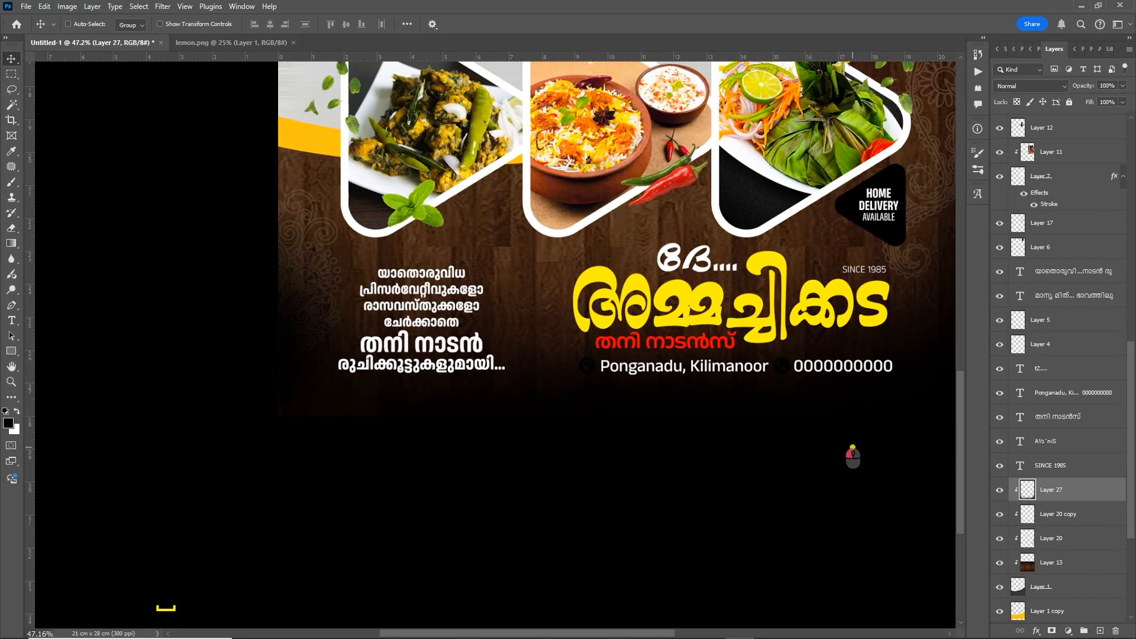
Set the area surrounding the canvas back to its default color
scroll(853, 456, "down", 3)
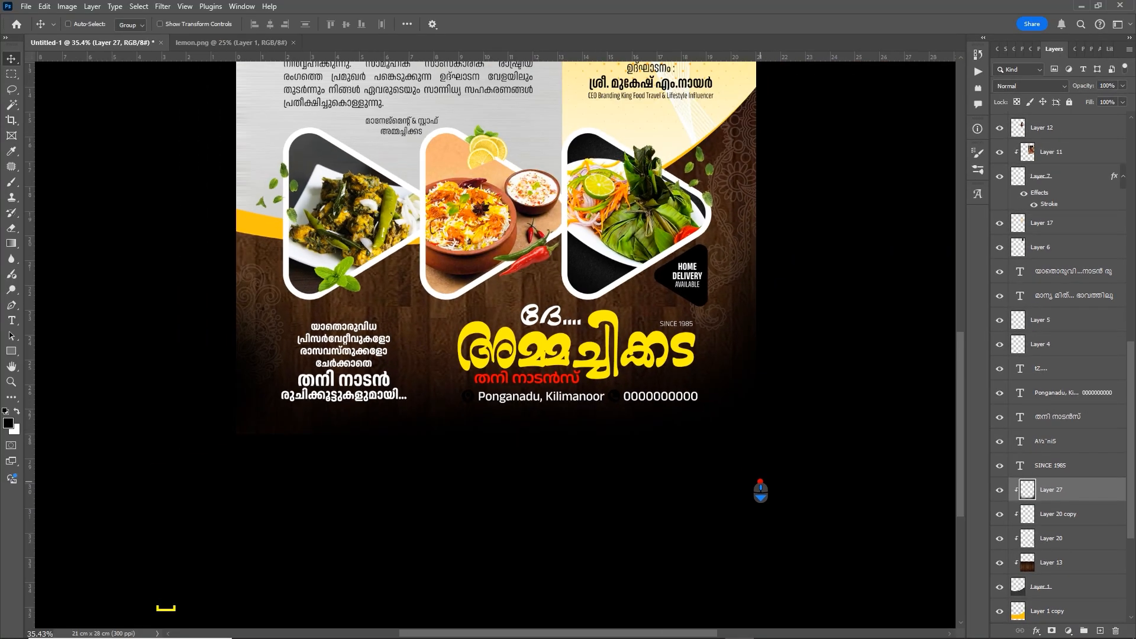
key("v")
right_click(793, 327)
left_click(820, 325)
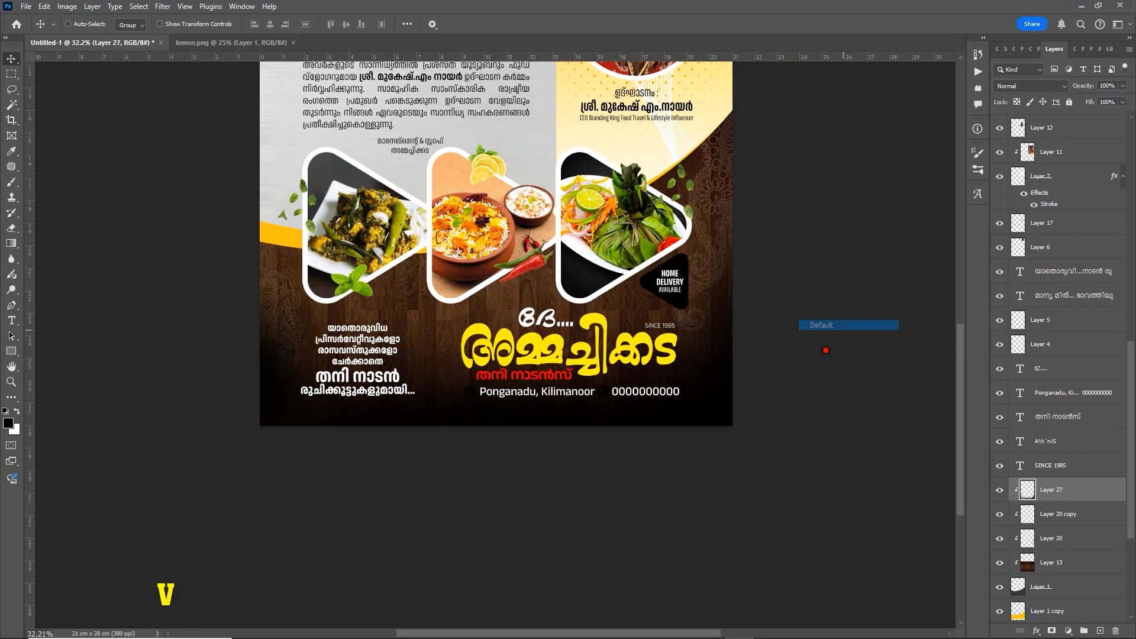
Pick a bright orange foreground color and fill the location pin icon beside the address with it, preserving transparency
left_click_drag(609, 385, 681, 528)
scroll(681, 528, "down", 2)
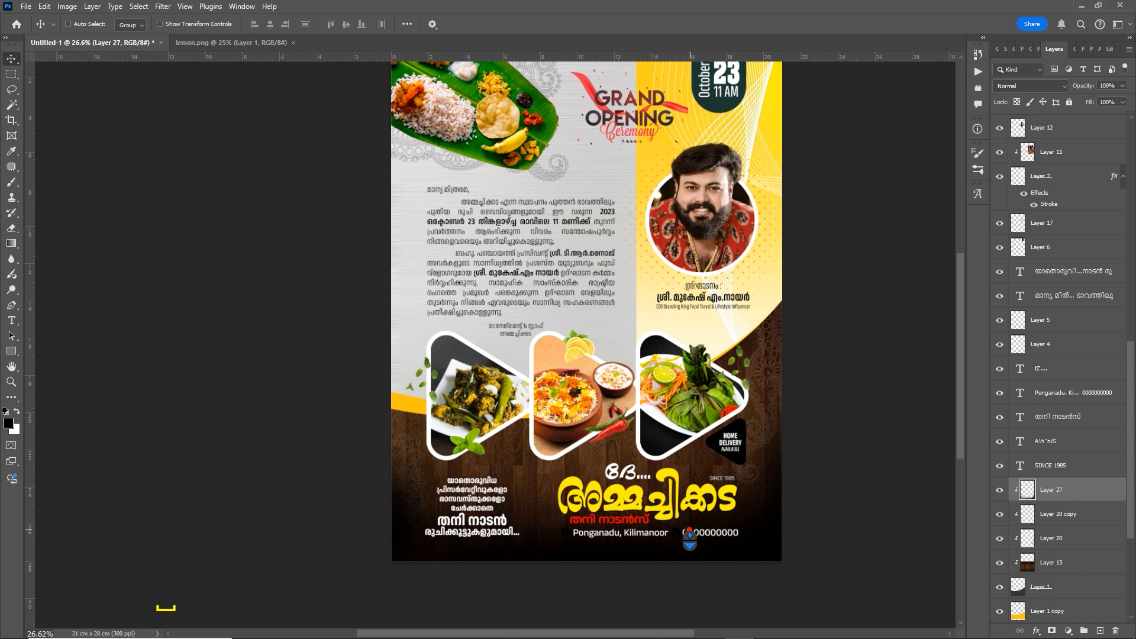
scroll(690, 549, "up", 9)
scroll(689, 549, "up", 8)
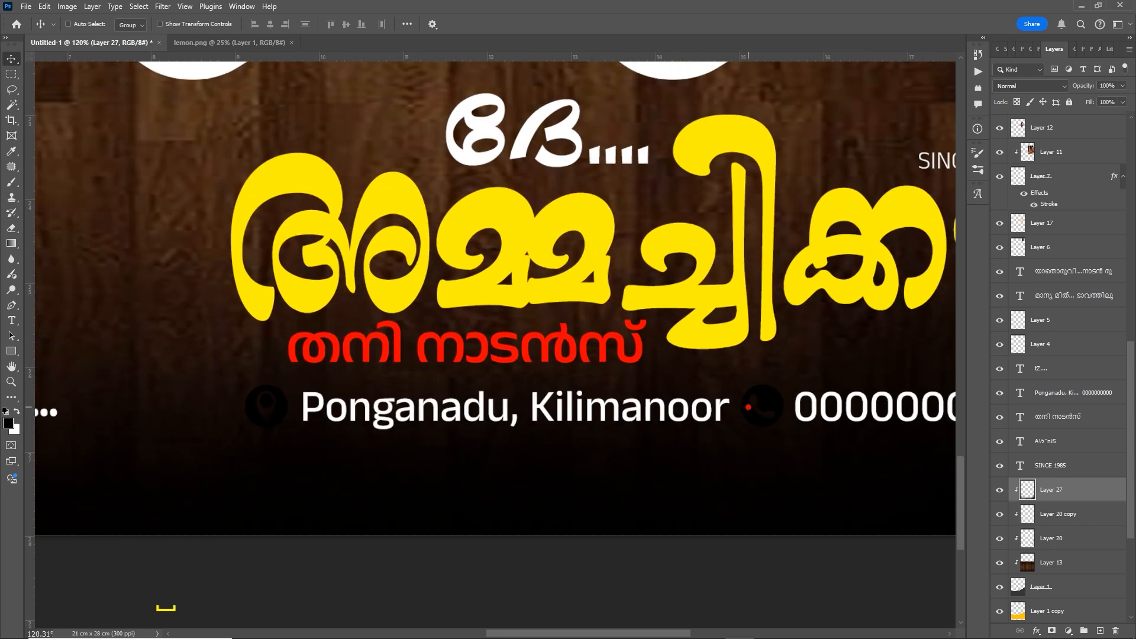
right_click(249, 411)
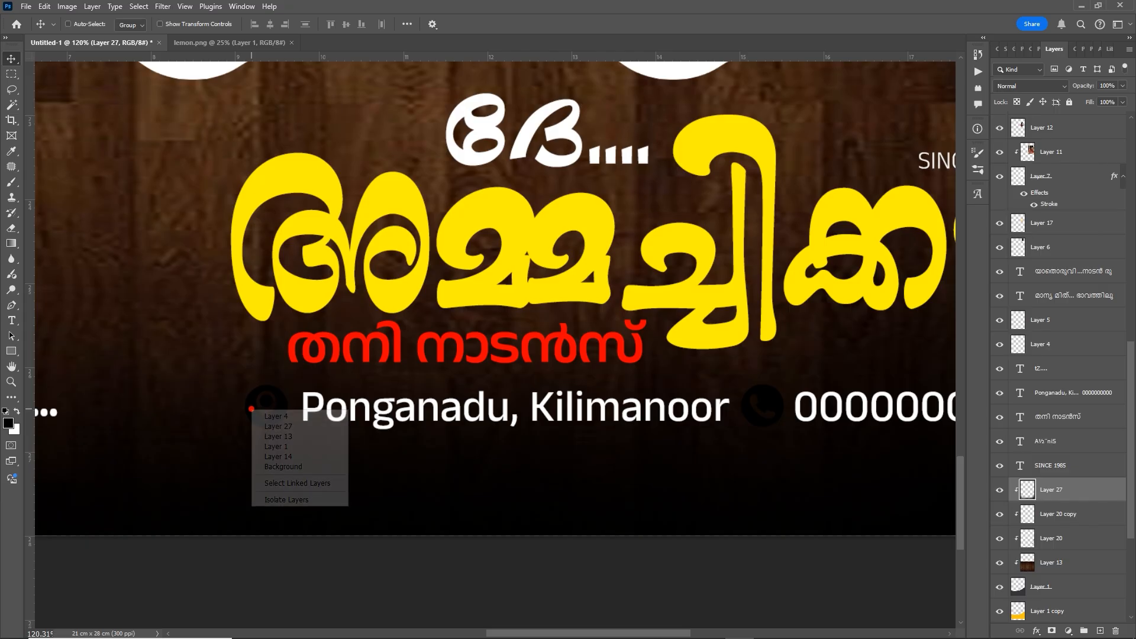
left_click(292, 417)
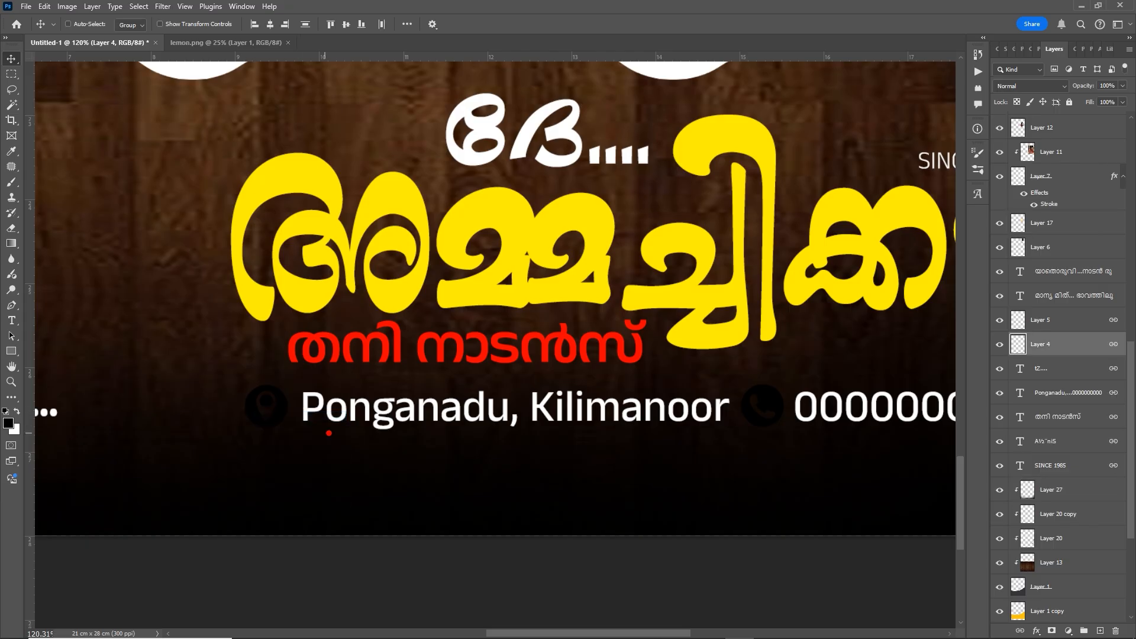
left_click(8, 425)
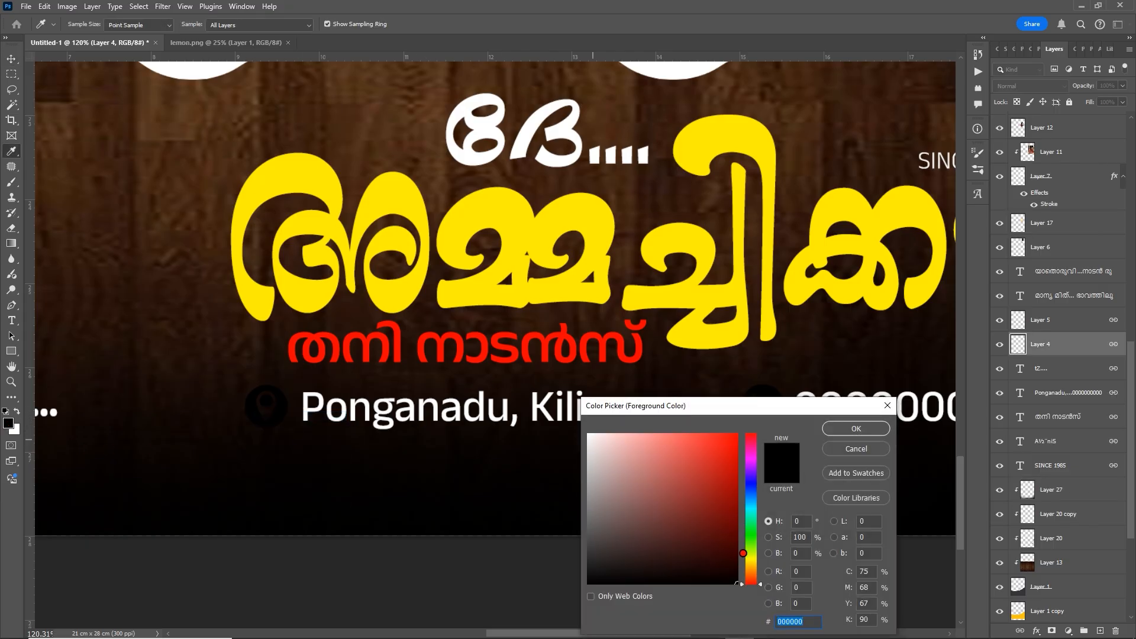
left_click(754, 569)
left_click_drag(732, 441, 747, 433)
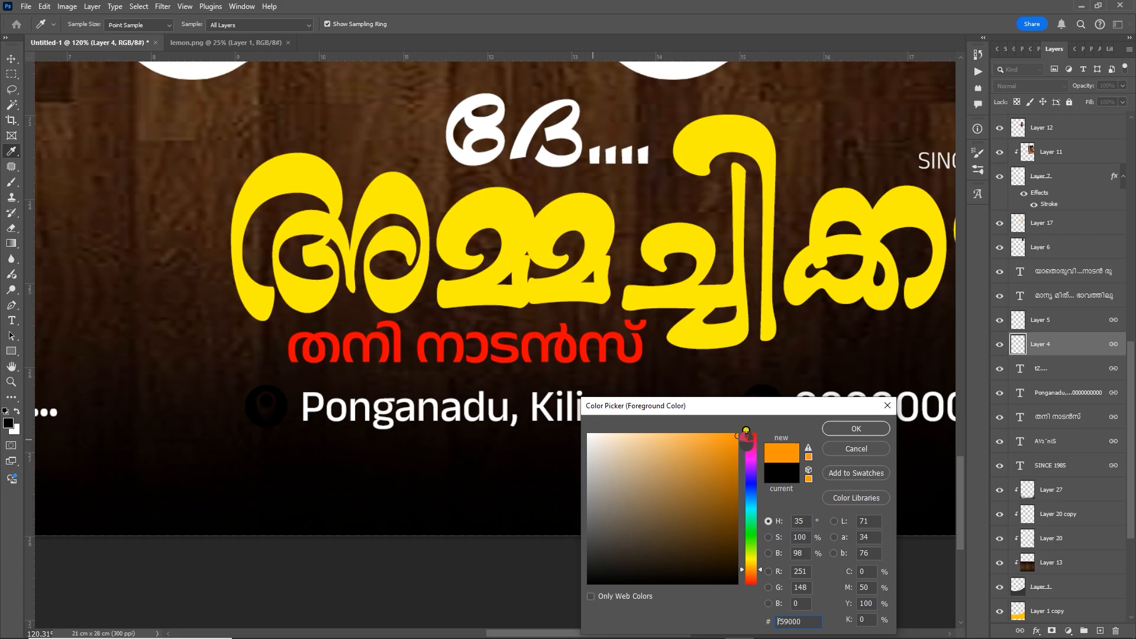
left_click(844, 432)
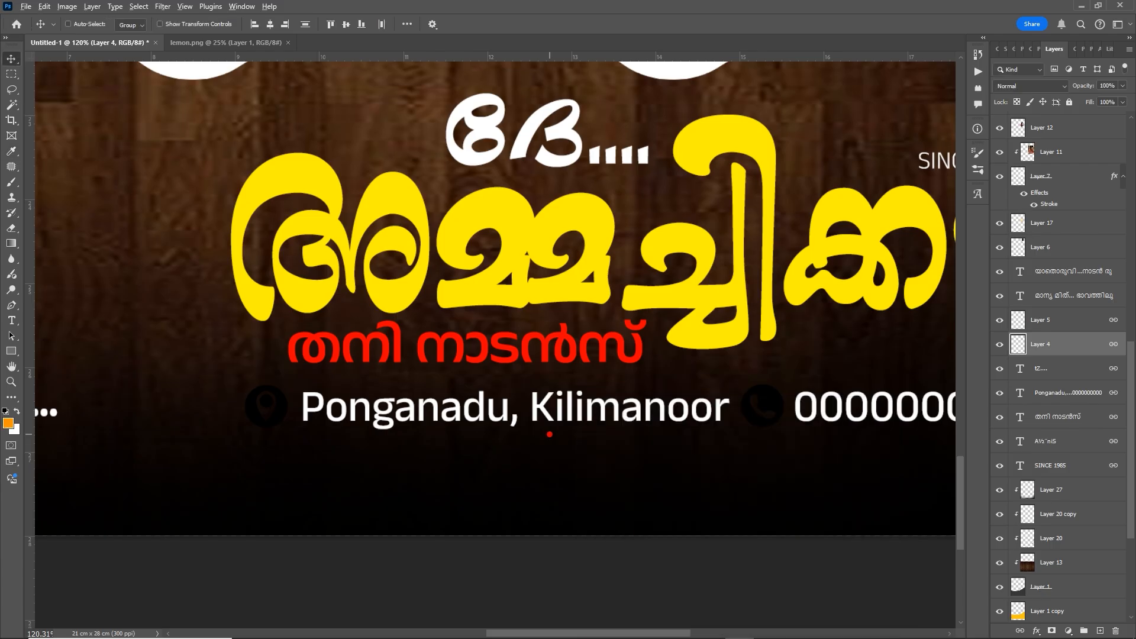
key("shift+alt+Delete")
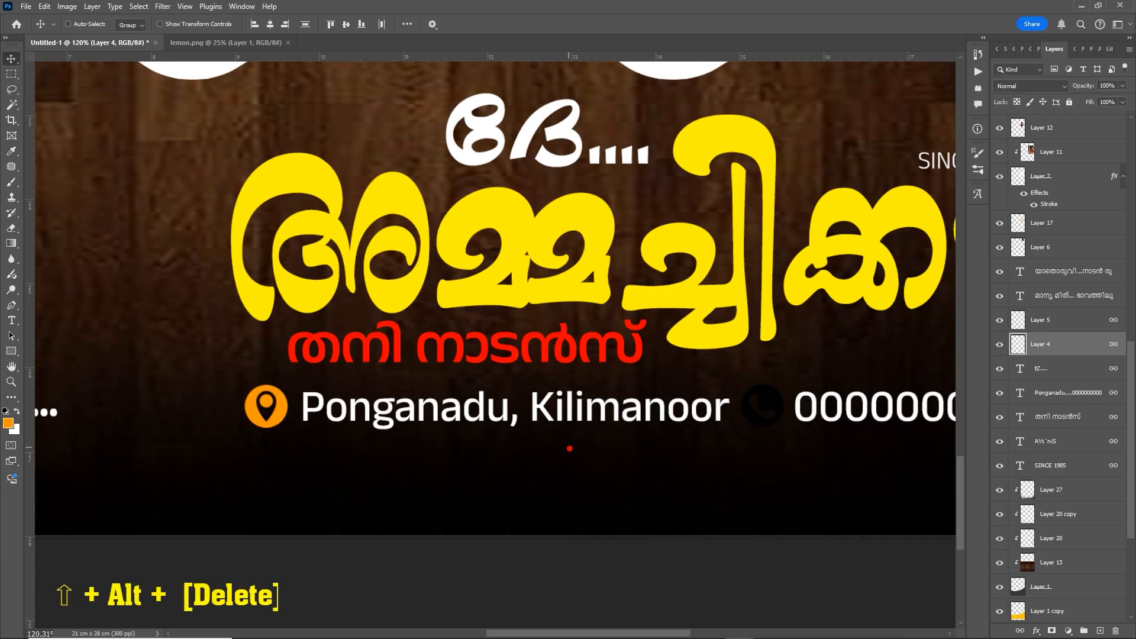
Fill the phone icon beside the phone number with the same orange, preserving transparency
right_click(763, 427)
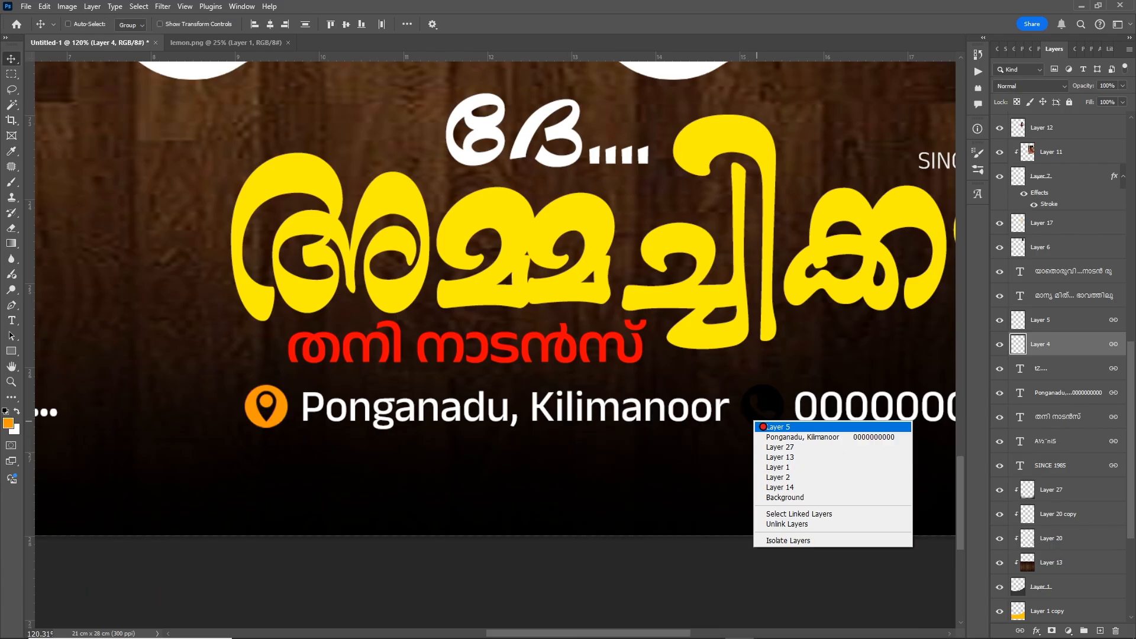
left_click(806, 427)
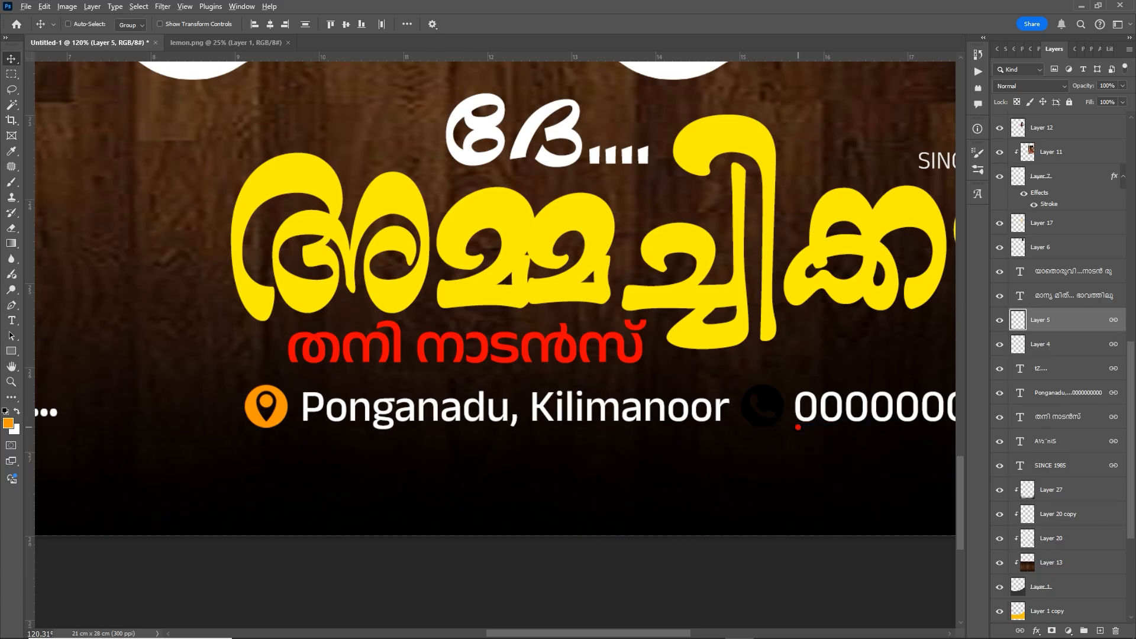
key("shift+alt+Delete")
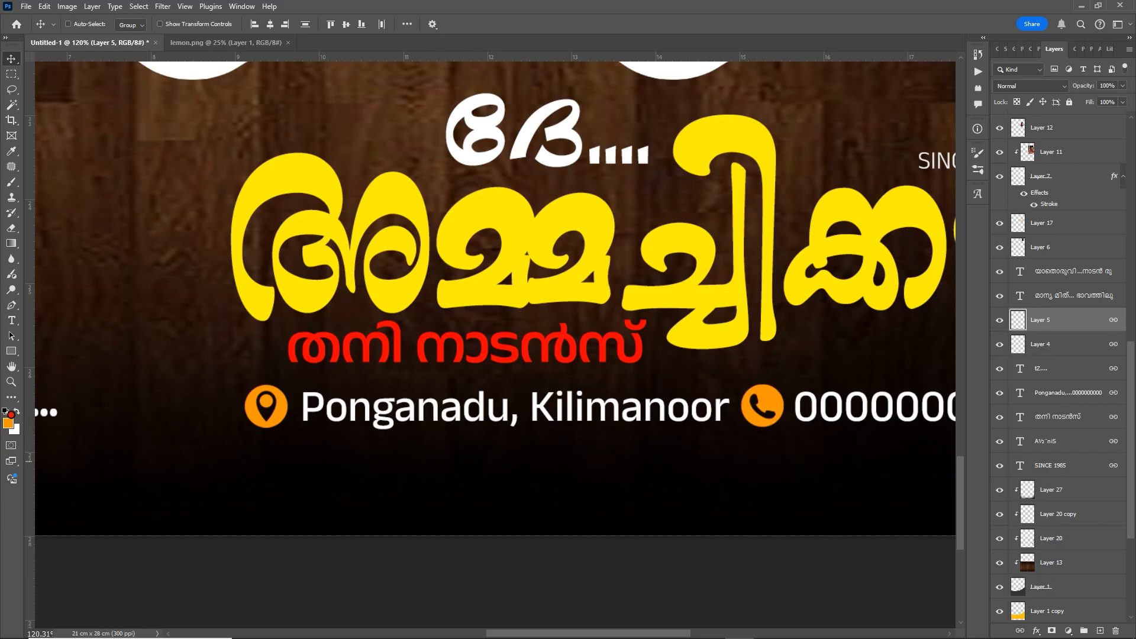
Recolor the last two lines of the white Malayalam tagline beside the restaurant logo yellow with the CMYK yellow swatch
scroll(432, 461, "down", 6)
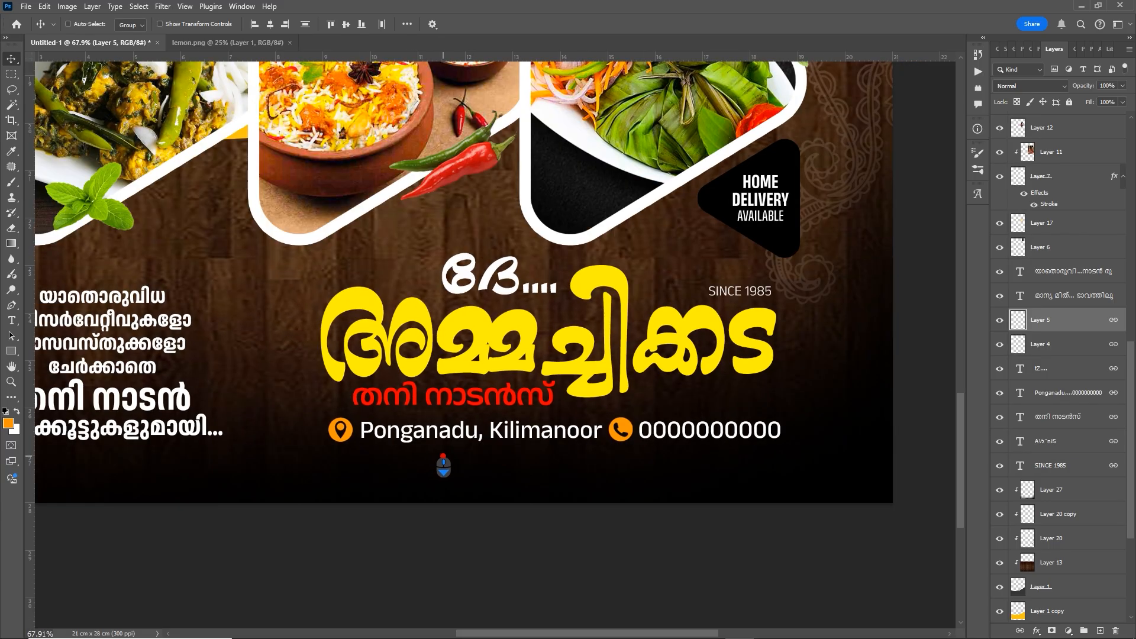
scroll(348, 461, "up", 4)
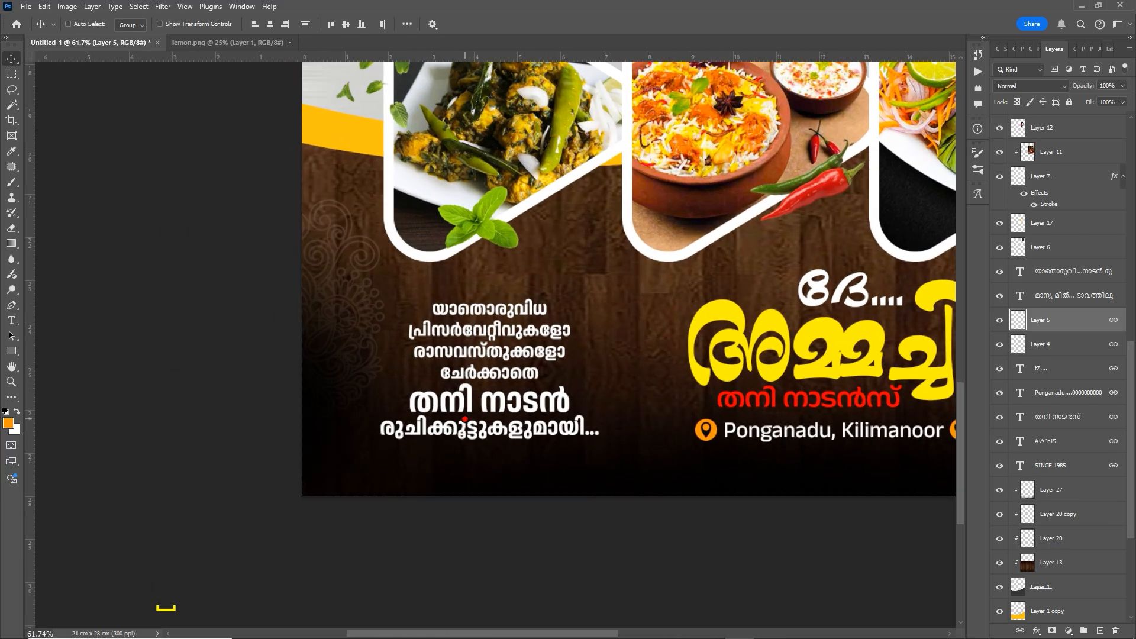
key("t")
left_click_drag(421, 399, 613, 437)
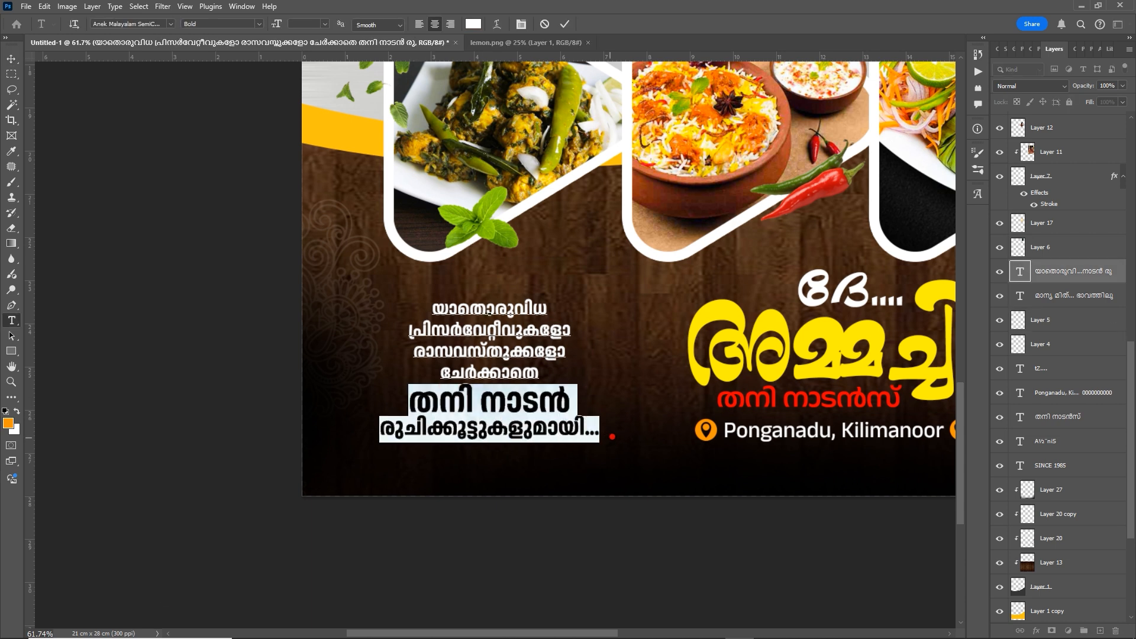
left_click(1005, 50)
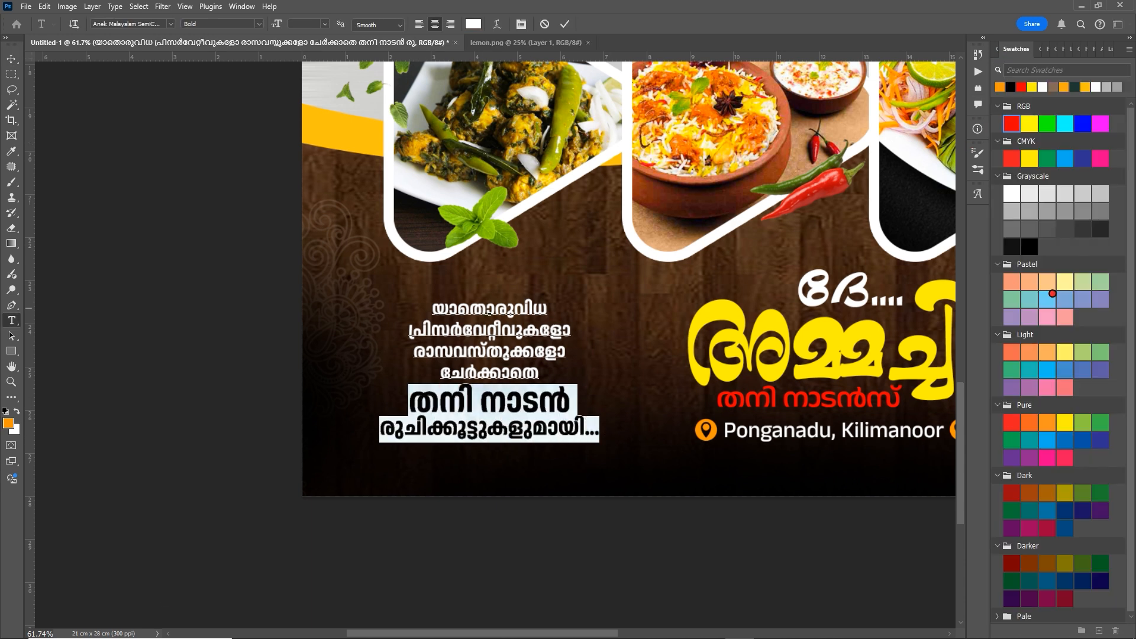
left_click(1031, 160)
left_click(553, 431)
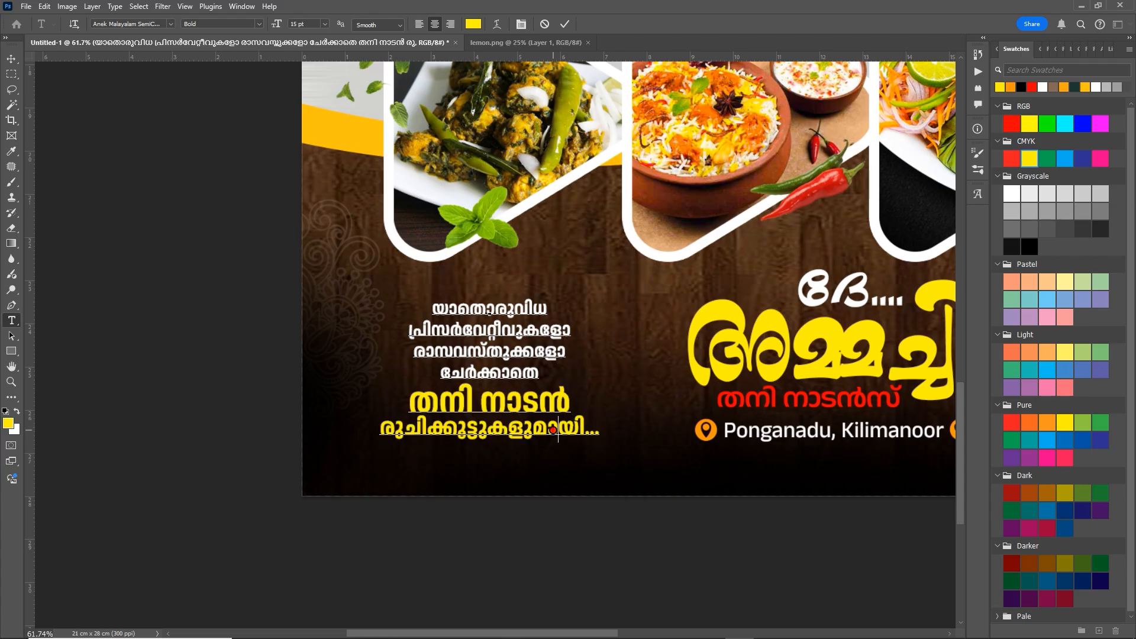
left_click(564, 25)
scroll(589, 273, "down", 4)
key("v")
scroll(591, 286, "down", 2)
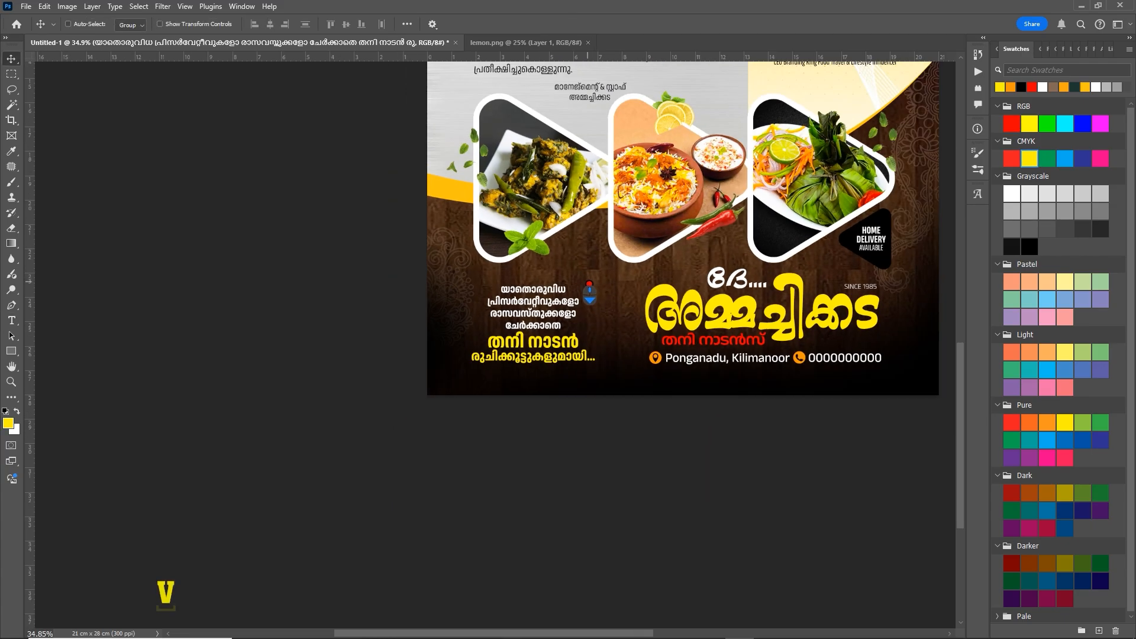
Fill the black HOME DELIVERY AVAILABLE badge shape, Layer 3 copy 2, with orange ff5a00, preserving transparency
key("space")
left_click_drag(617, 286, 551, 456)
left_click_drag(721, 405, 595, 412)
scroll(686, 429, "up", 8)
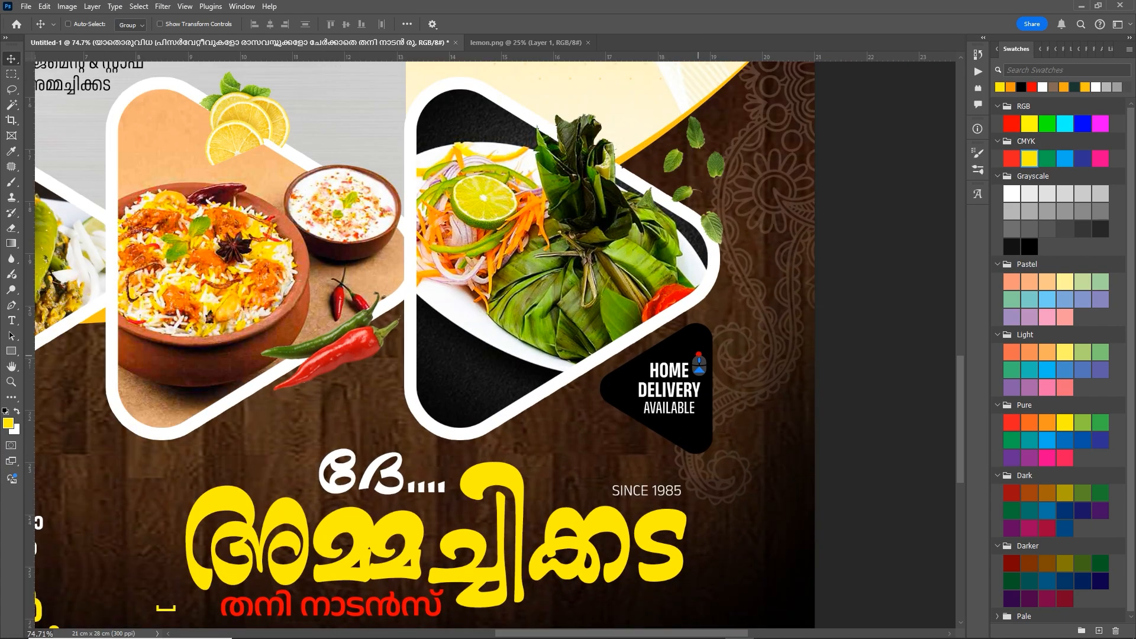
right_click(696, 345)
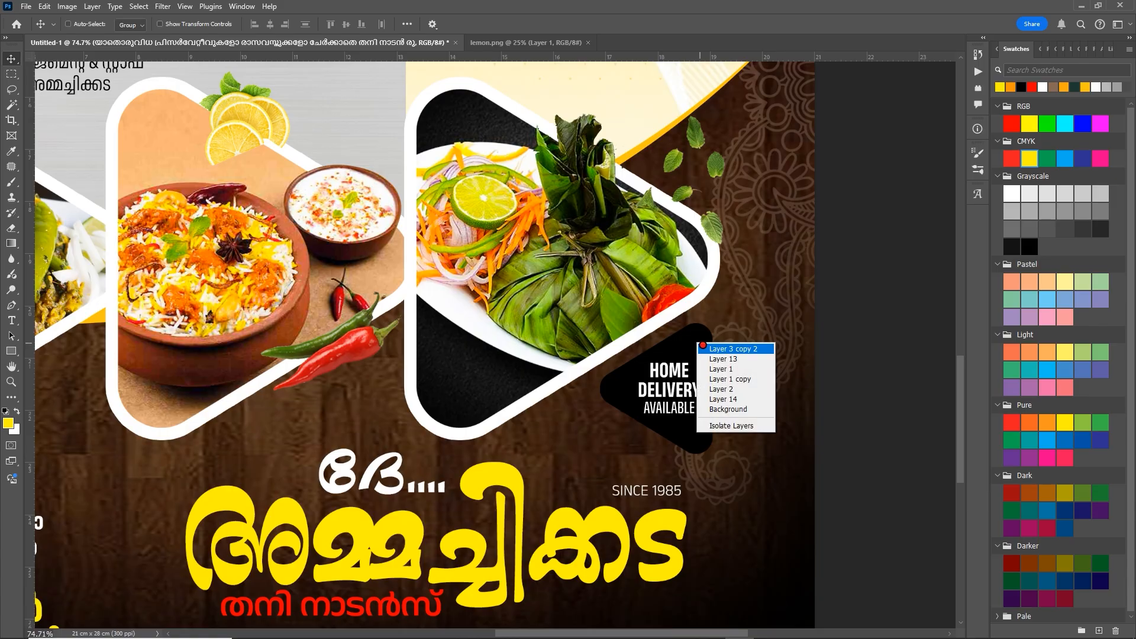
left_click(704, 349)
key("i")
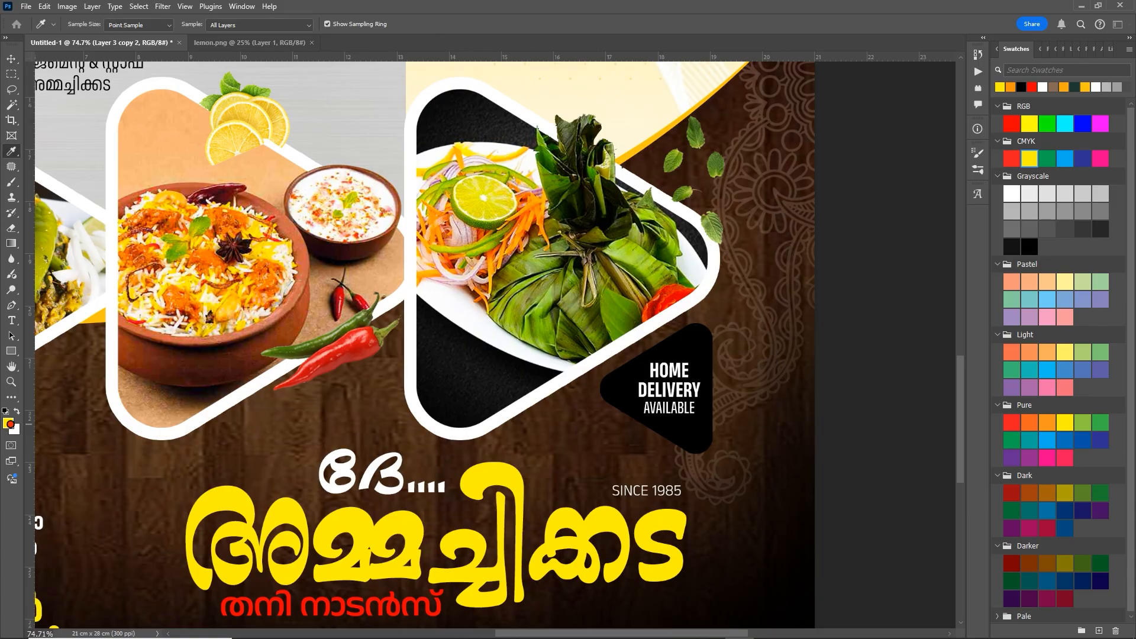
left_click(8, 423)
type("ff6600")
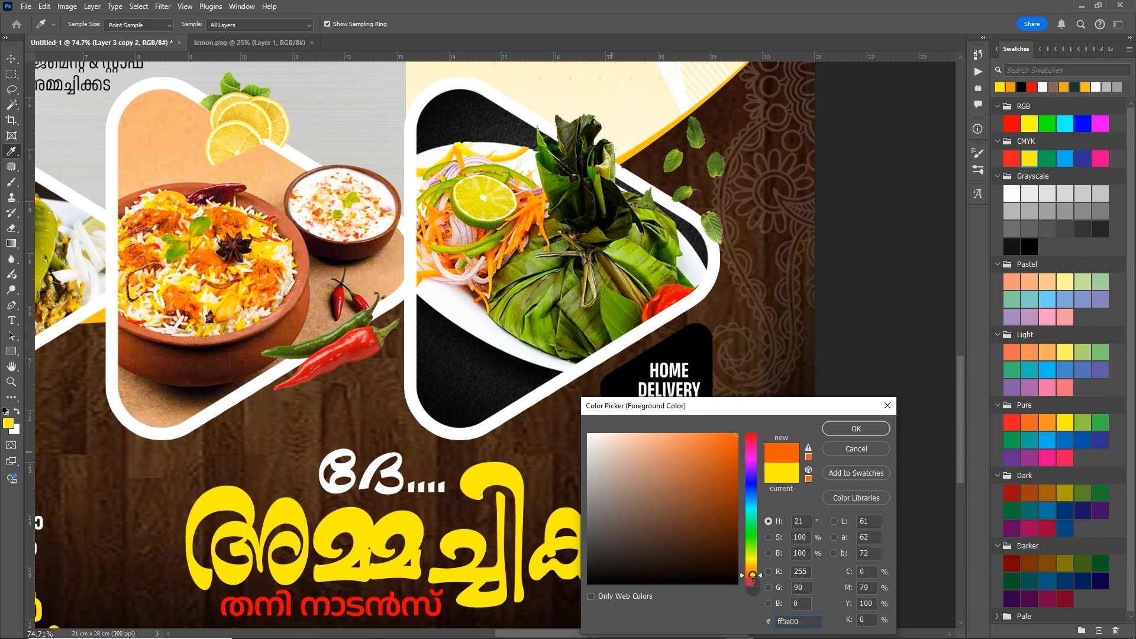
key("Return")
key("v")
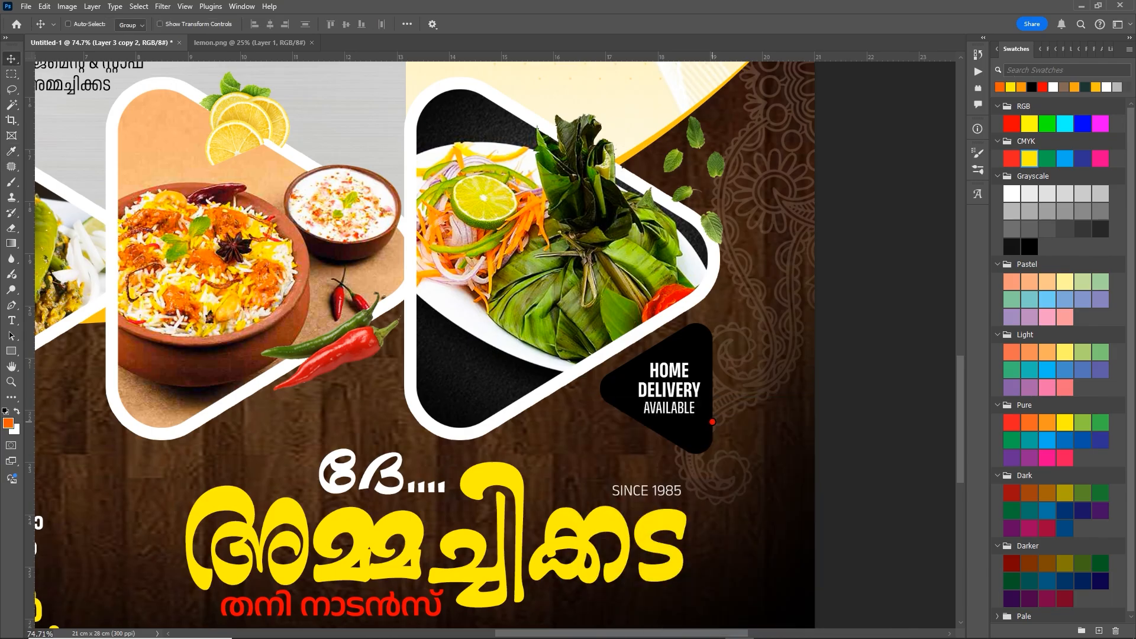
key("shift+alt+Delete")
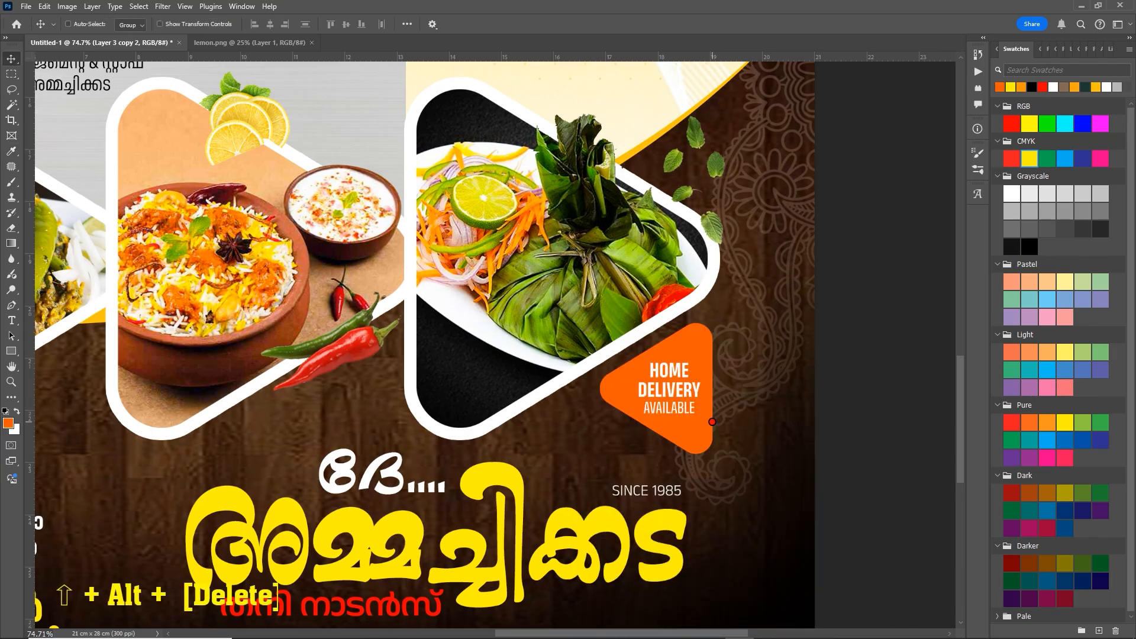
Recolor the inaugurating guest's bold name below the portrait with the RGB red swatch
scroll(699, 432, "down", 5)
left_click_drag(680, 449, 708, 504)
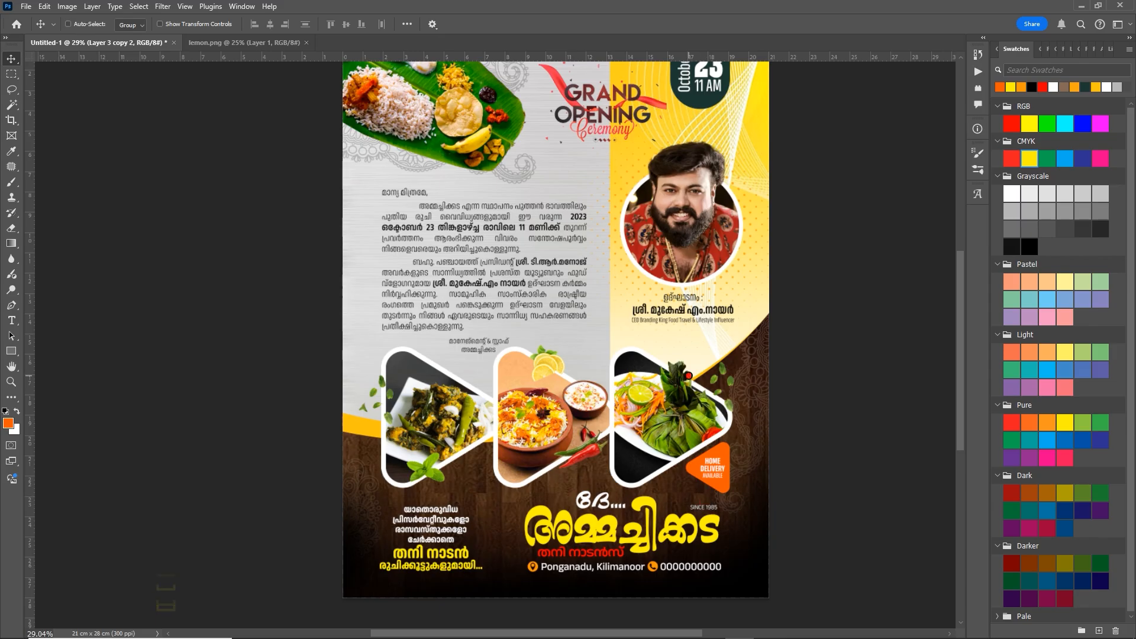
left_click_drag(688, 375, 698, 405)
scroll(706, 339, "up", 5)
right_click(680, 335)
left_click(696, 341)
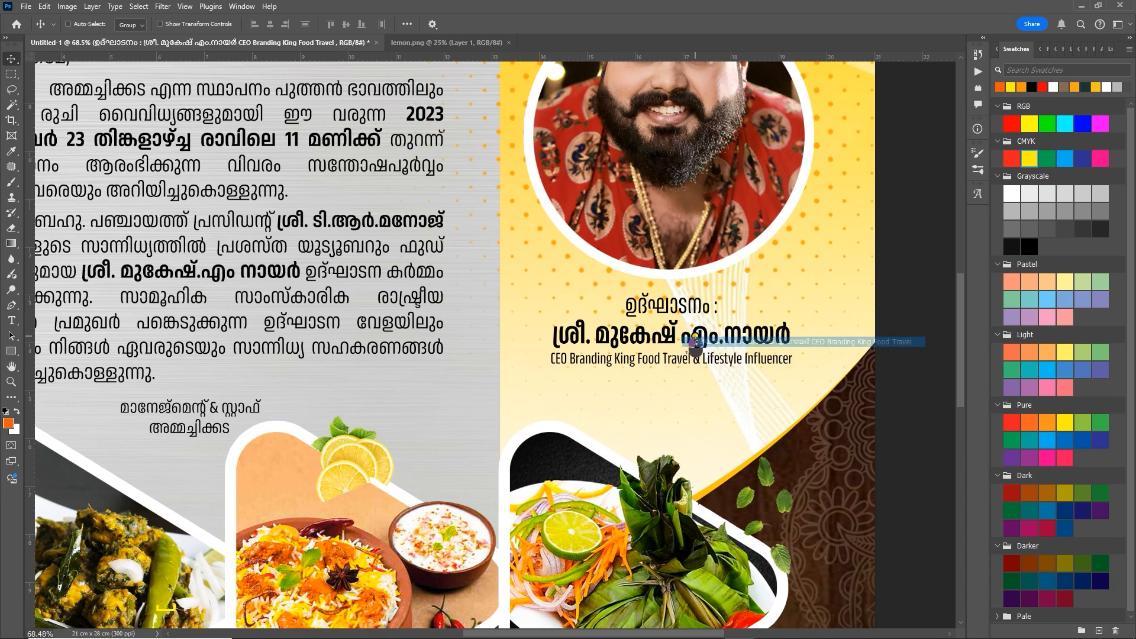
scroll(692, 351, "up", 2)
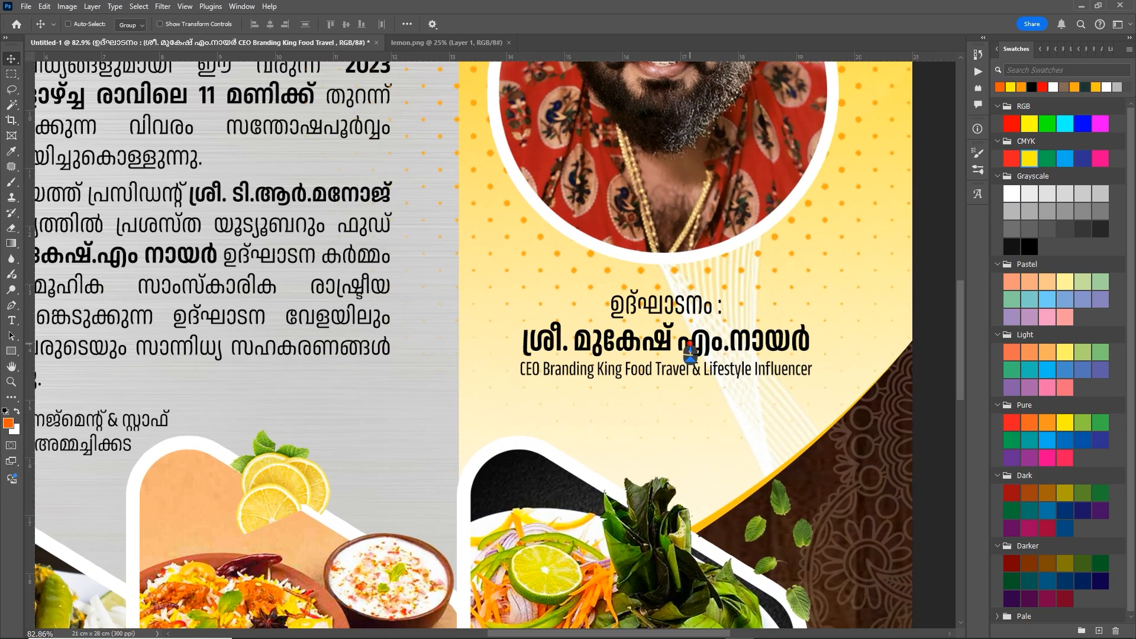
triple_click(685, 342)
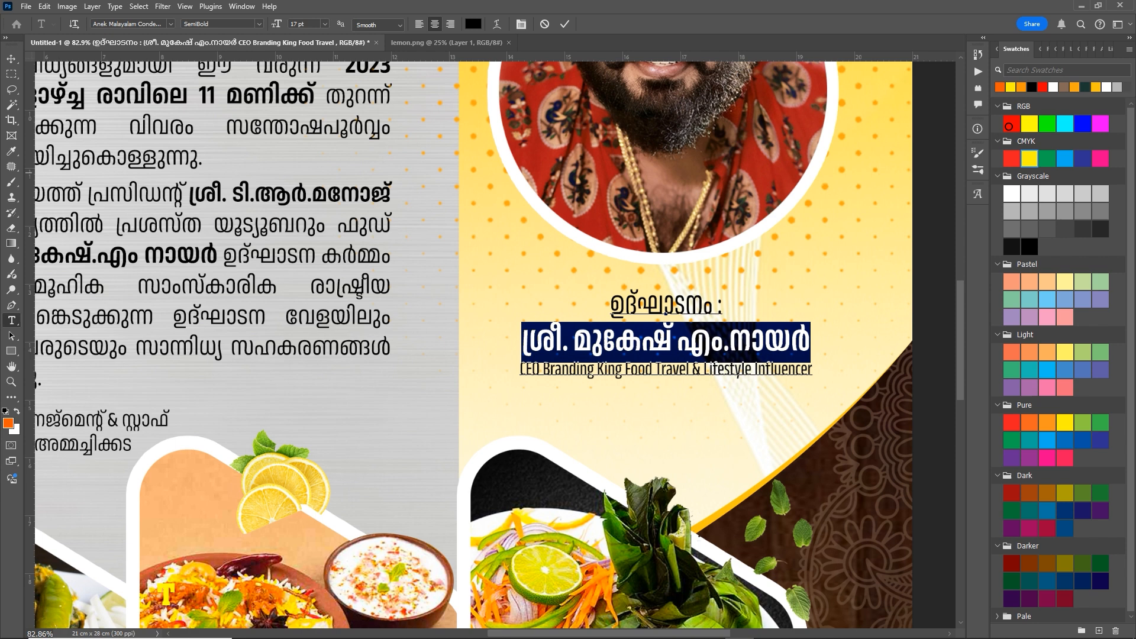
key("Return")
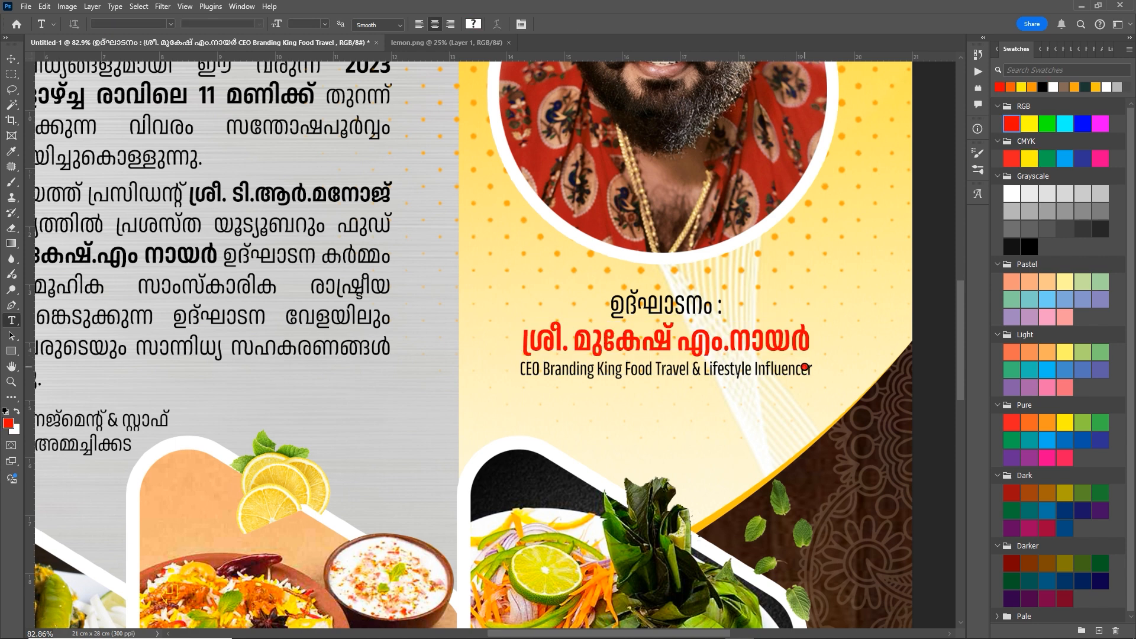
Recolor the entire invitation letter text dark blue, using the blue swatch from the Darker group
scroll(805, 374, "down", 4)
key("v")
scroll(524, 317, "down", 2)
scroll(523, 316, "up", 2)
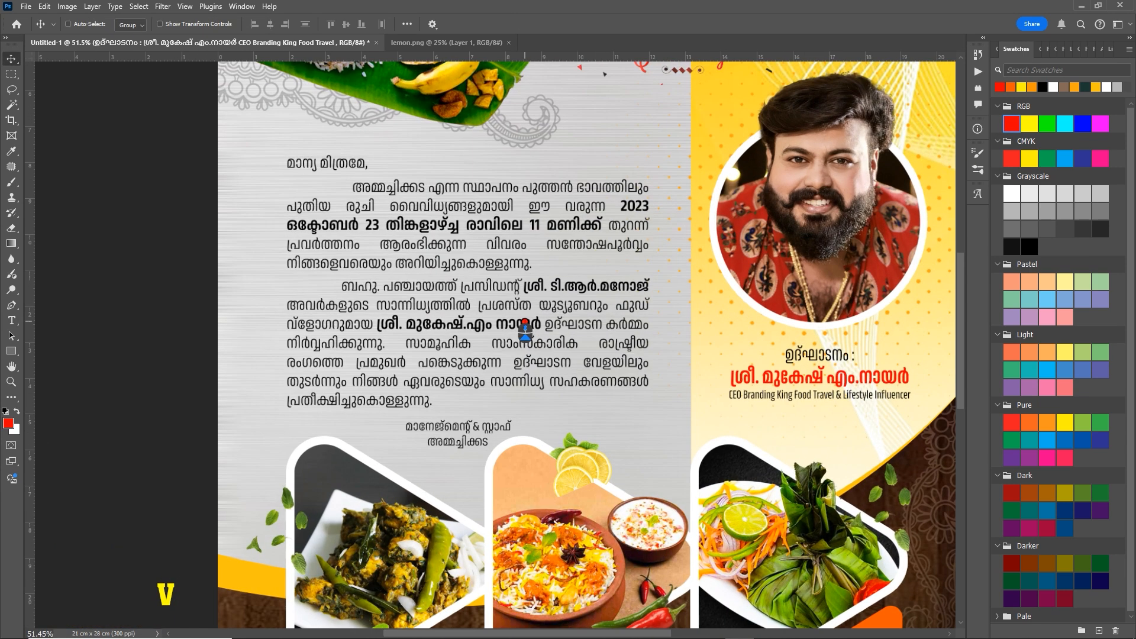
right_click(478, 262)
left_click(493, 269)
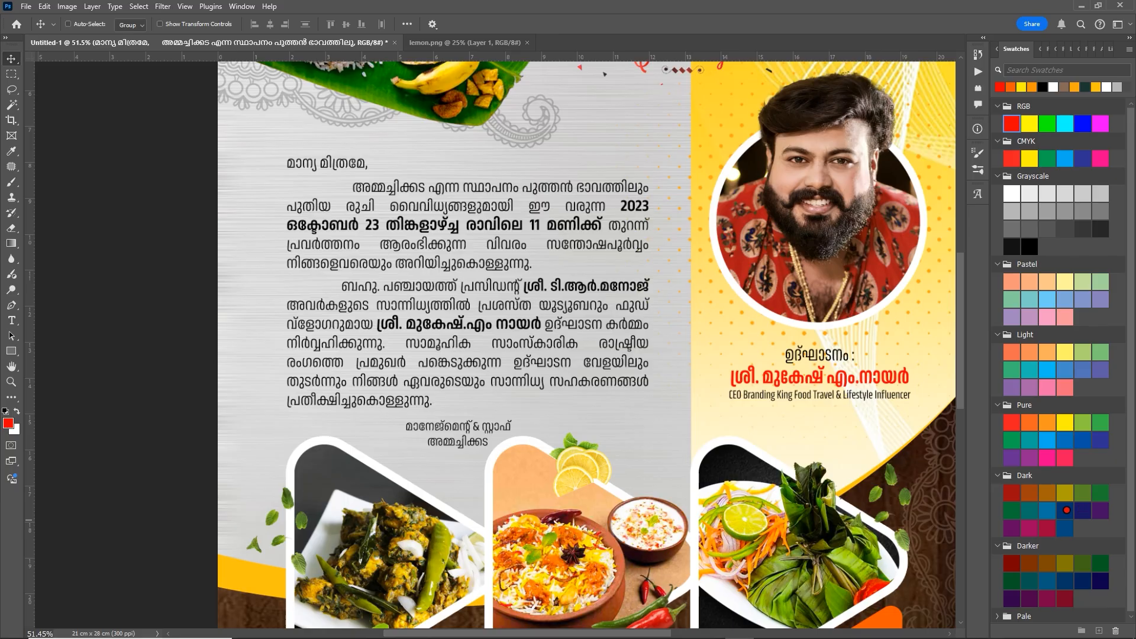
left_click(1067, 510)
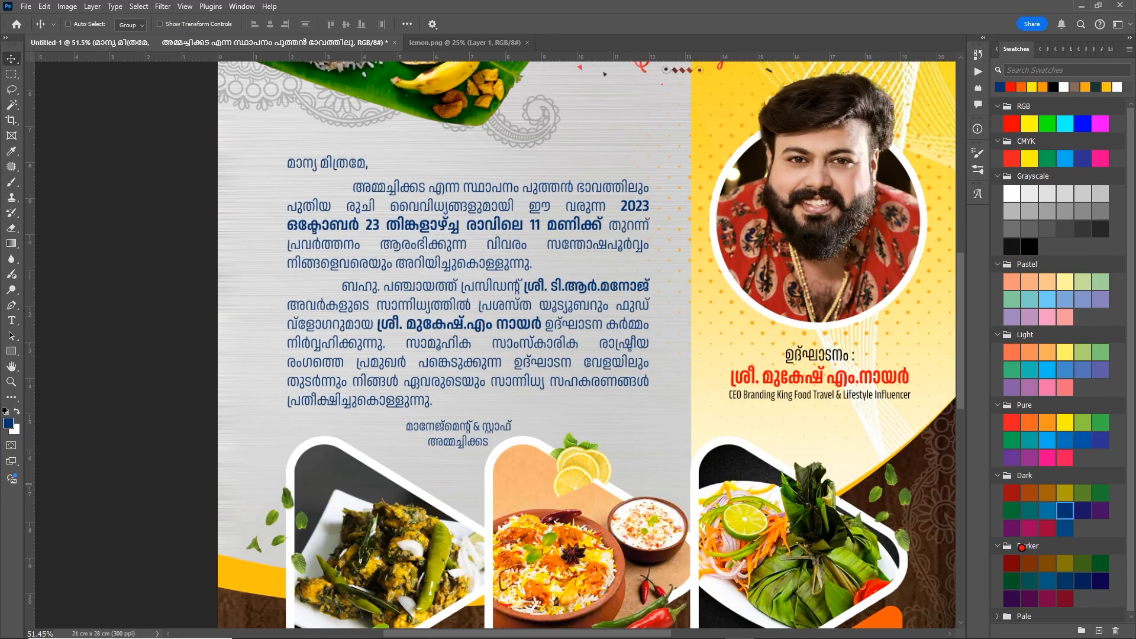
left_click(1066, 581)
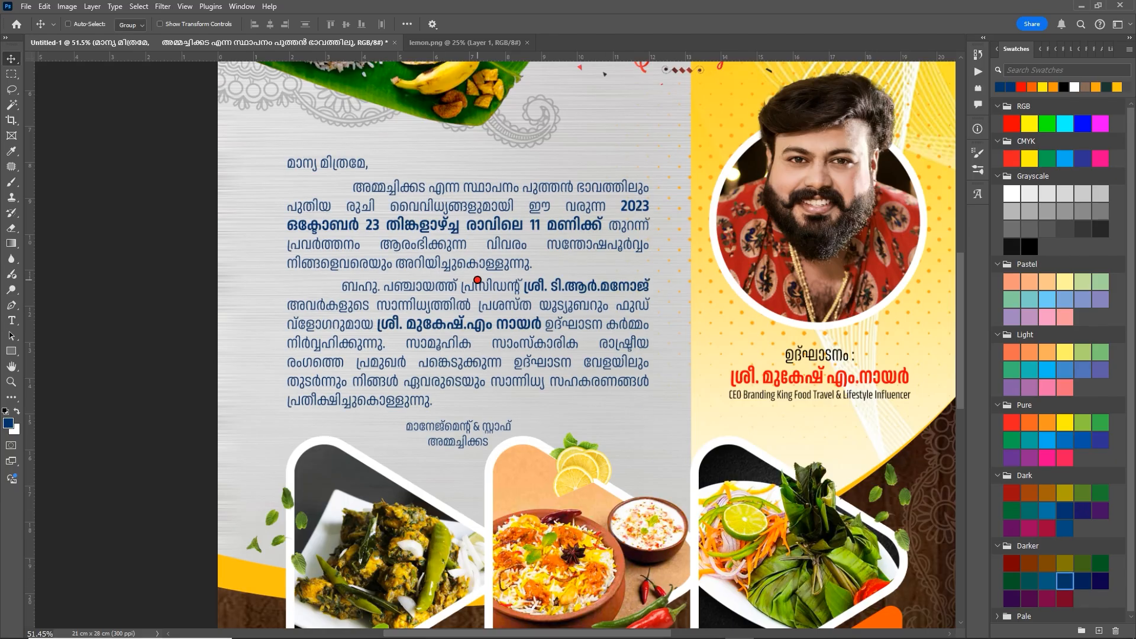
Recolor the bold opening date and time in the invitation letter with the RGB red swatch
scroll(477, 280, "up", 1)
key("t")
left_click_drag(663, 183, 645, 213)
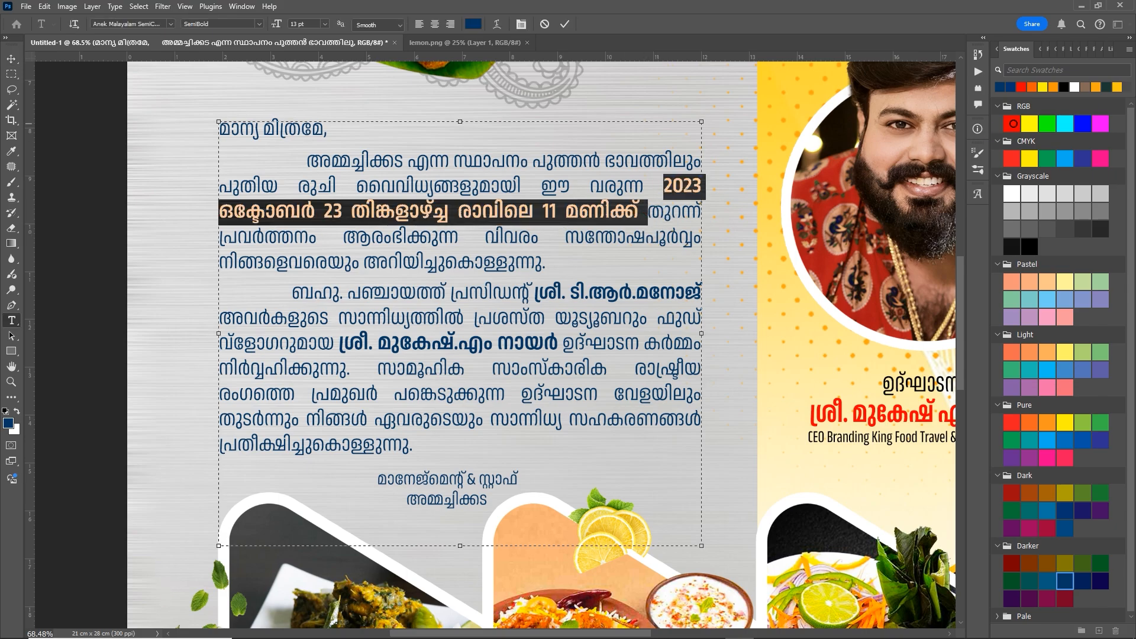
left_click(1014, 123)
Recolor the two bold guest names in the letter's second paragraph dark magenta with a Dark group swatch
left_click(536, 297)
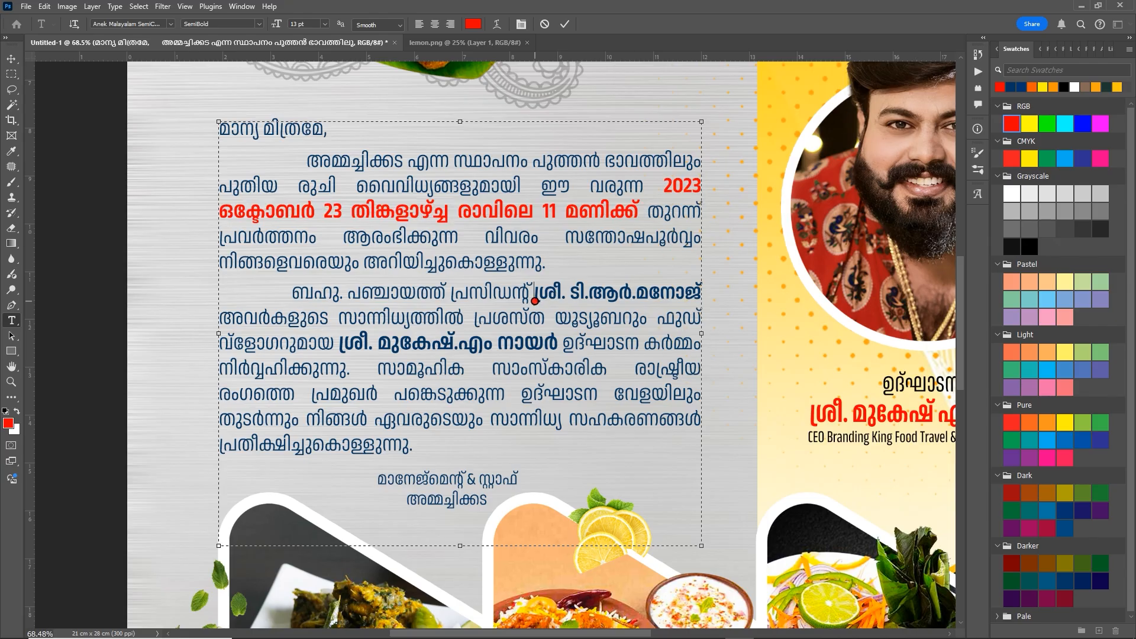
left_click_drag(536, 297, 693, 306)
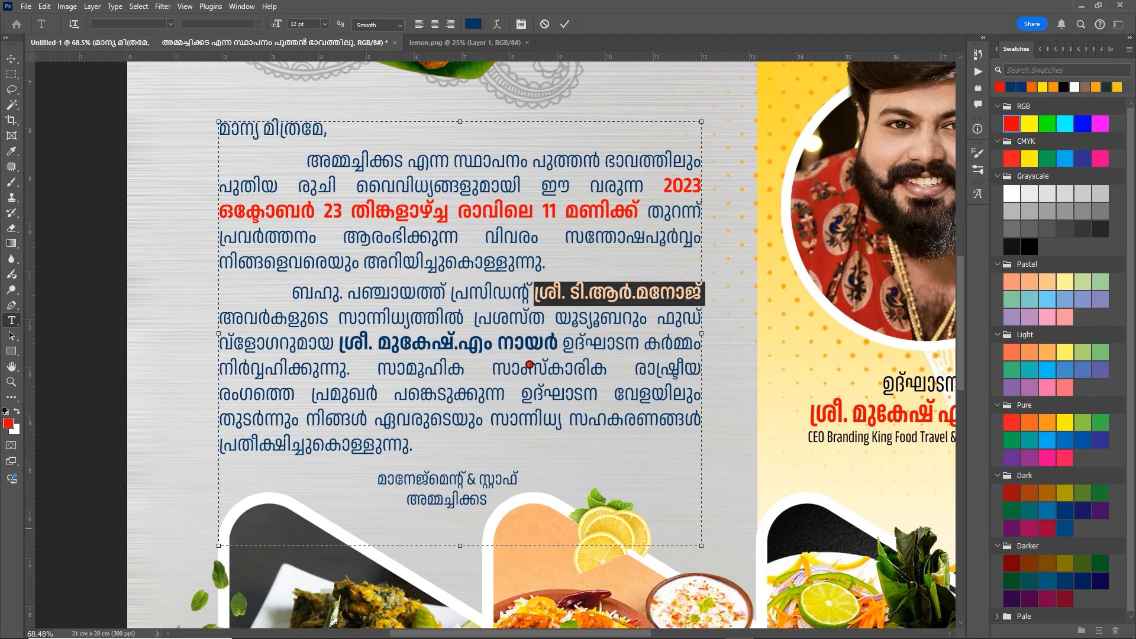
left_click_drag(563, 347, 338, 351)
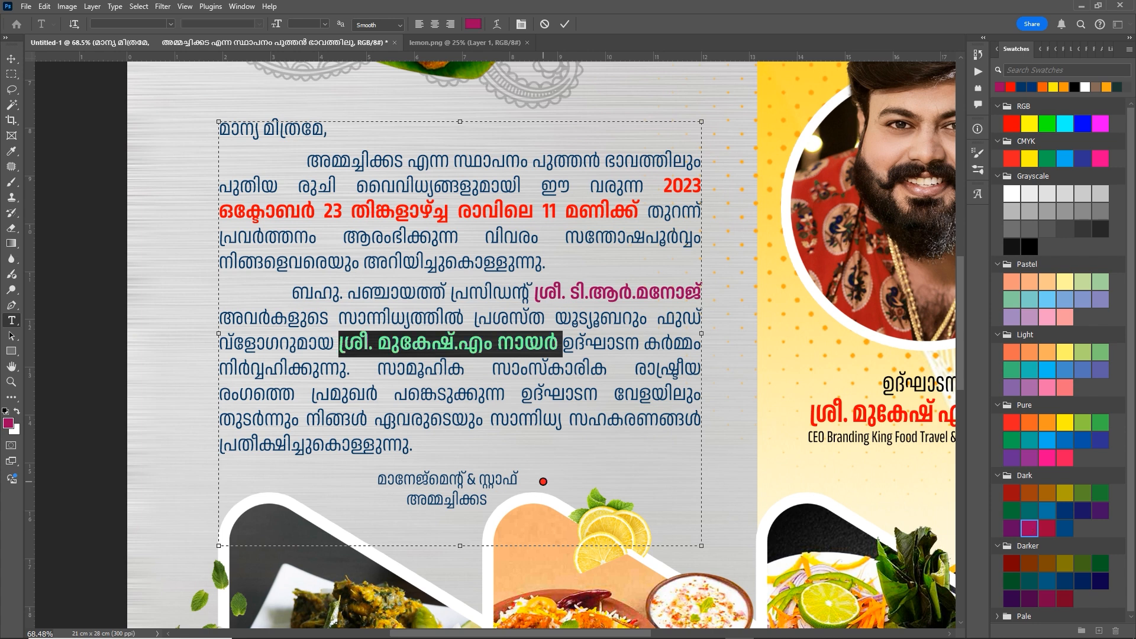
left_click(565, 23)
scroll(607, 378, "down", 5)
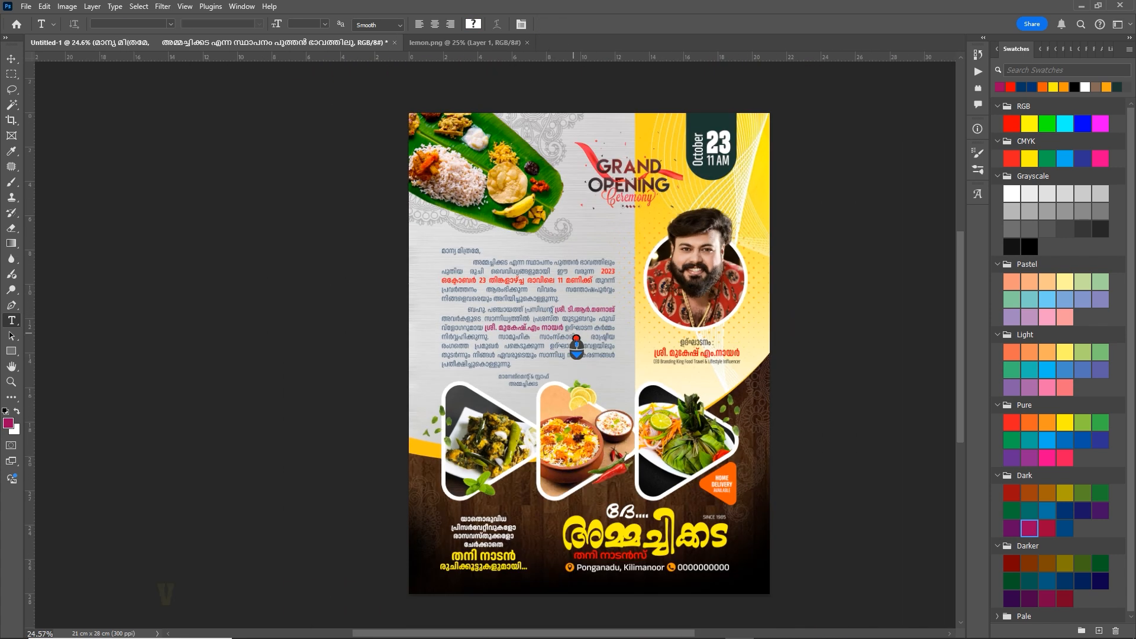
key("v")
Rotate the white and yellow Malayalam tagline block slightly counterclockwise so its lines slope upward
left_click_drag(630, 371, 613, 340)
key("v")
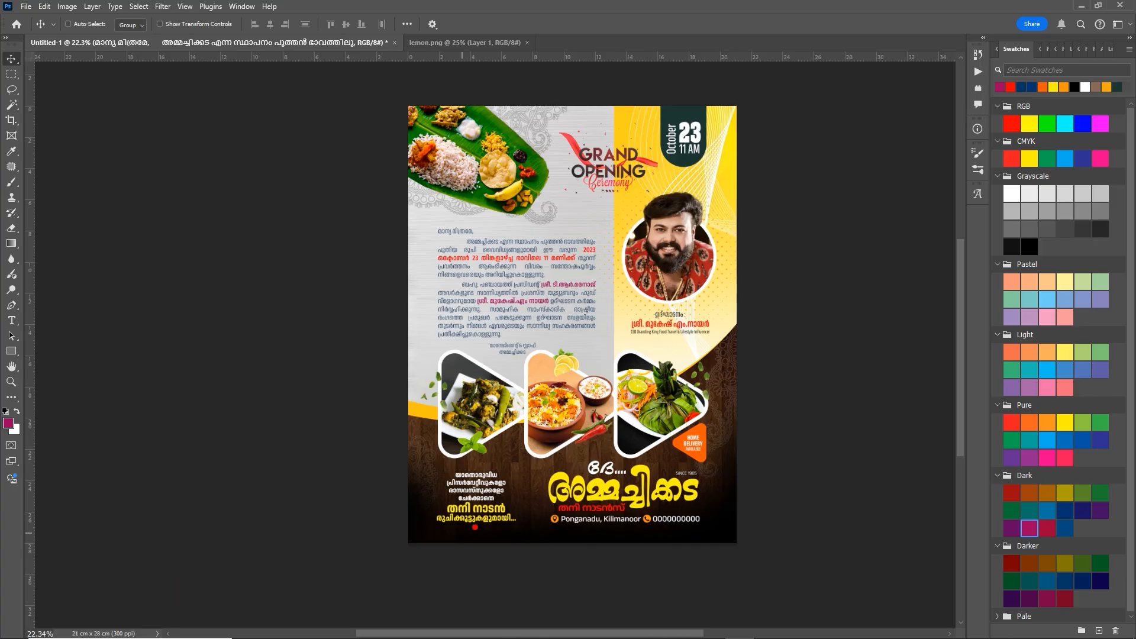
scroll(592, 477, "up", 5)
right_click(496, 453)
left_click(498, 453)
scroll(498, 453, "up", 1)
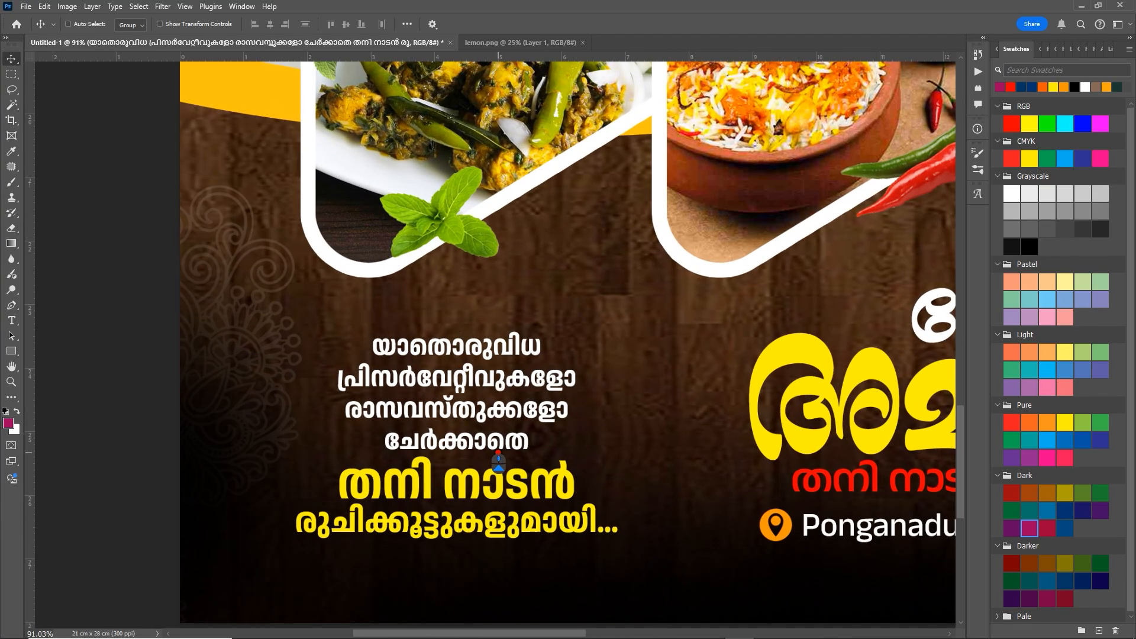
left_click_drag(498, 453, 542, 339)
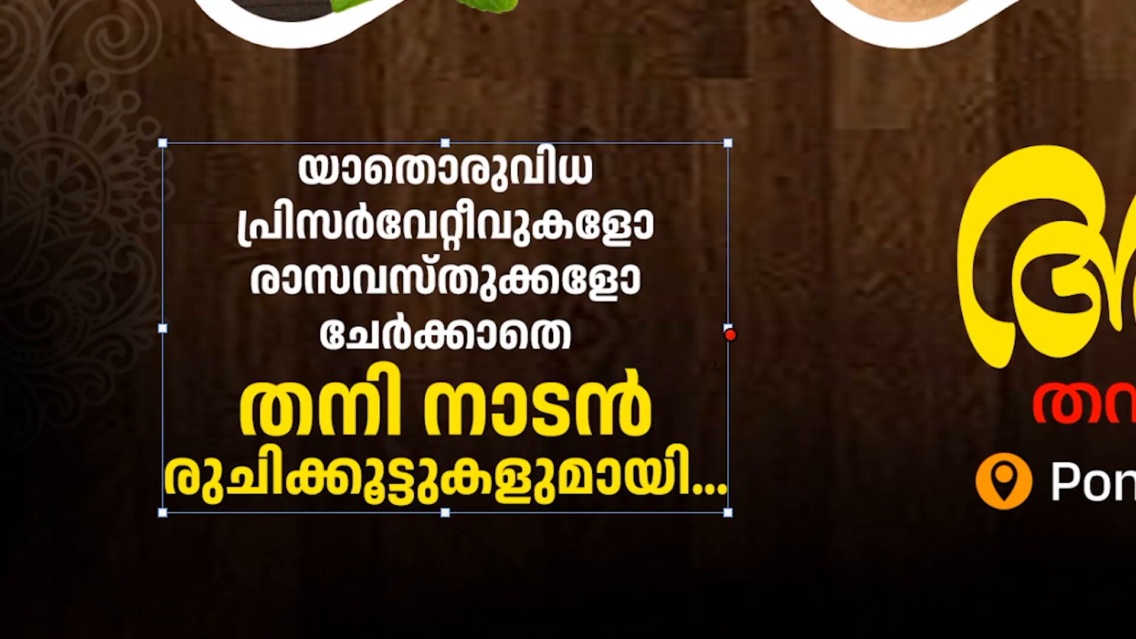
left_click_drag(730, 335, 734, 273)
key("Return")
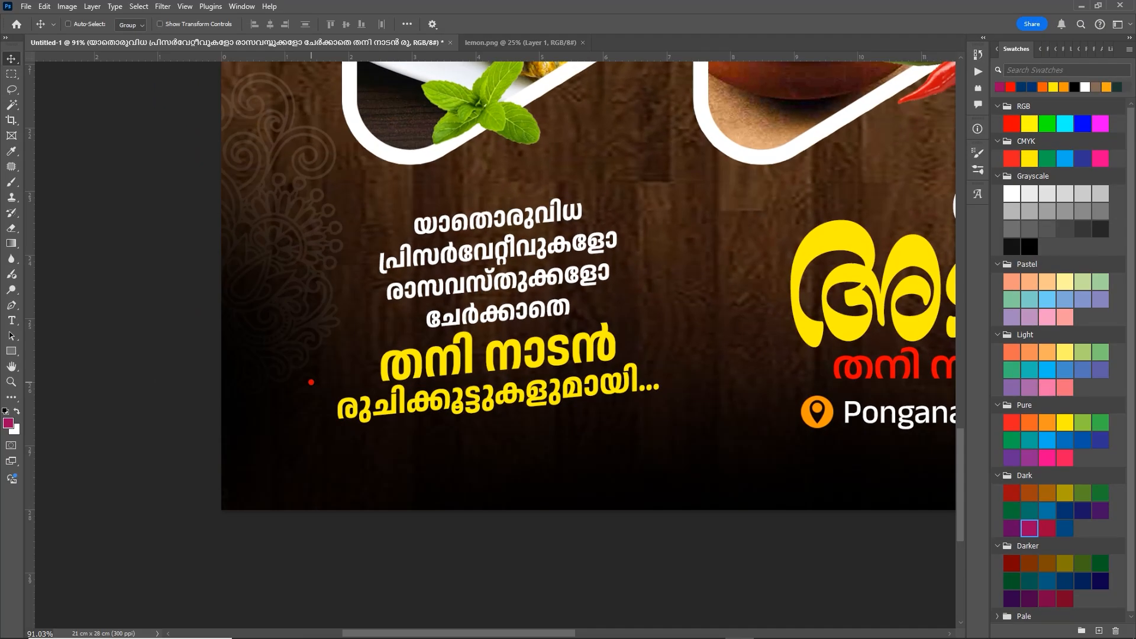
Draw a closed teardrop path about 0.8 cm wide with the Pen tool, left of the tagline and pointing toward it
scroll(325, 352, "up", 4)
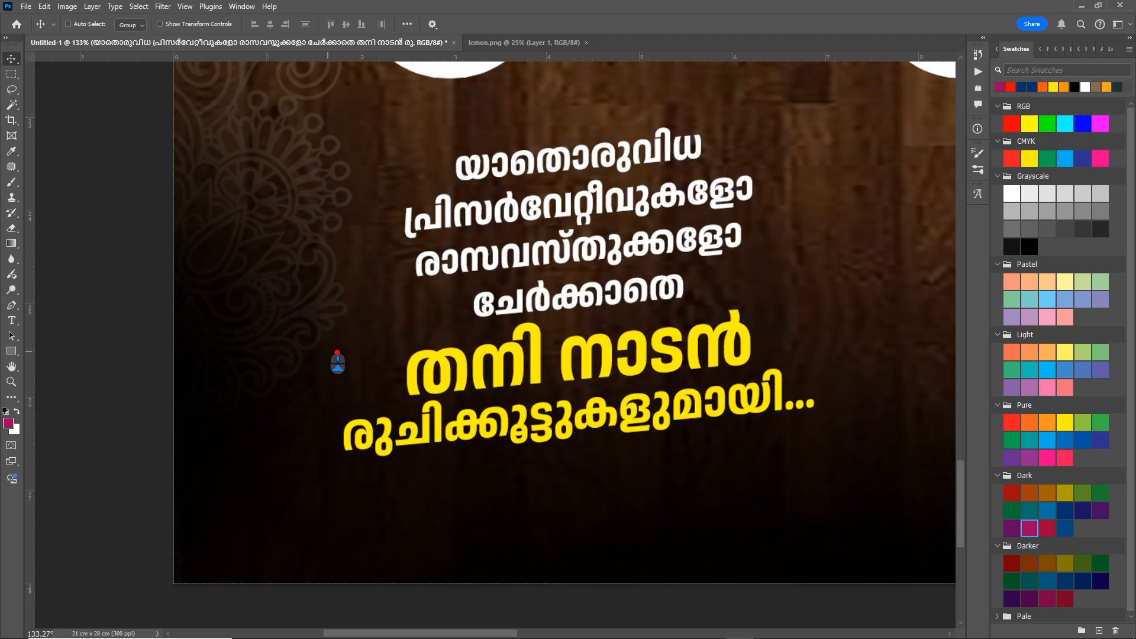
left_click_drag(355, 339, 411, 378)
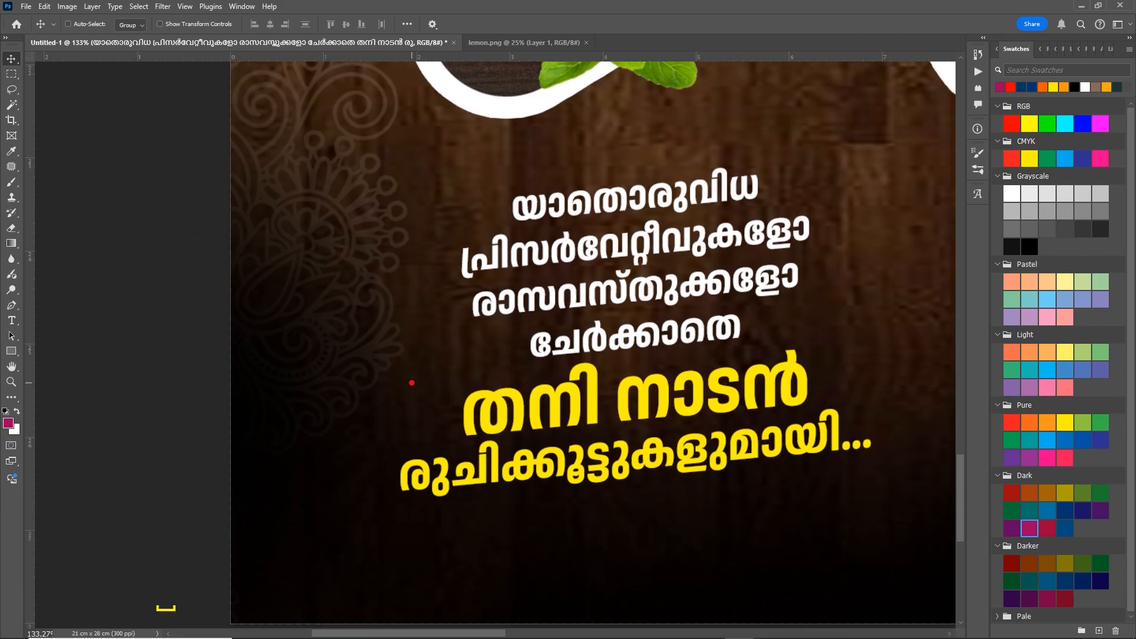
right_click(21, 313)
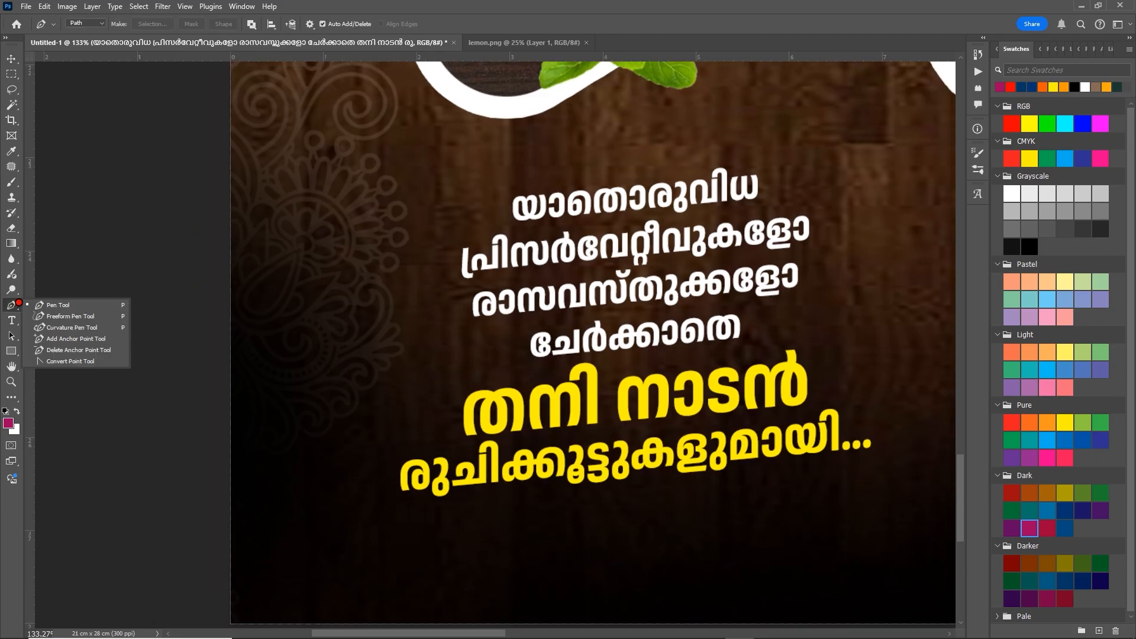
left_click(83, 304)
scroll(424, 344, "up", 2)
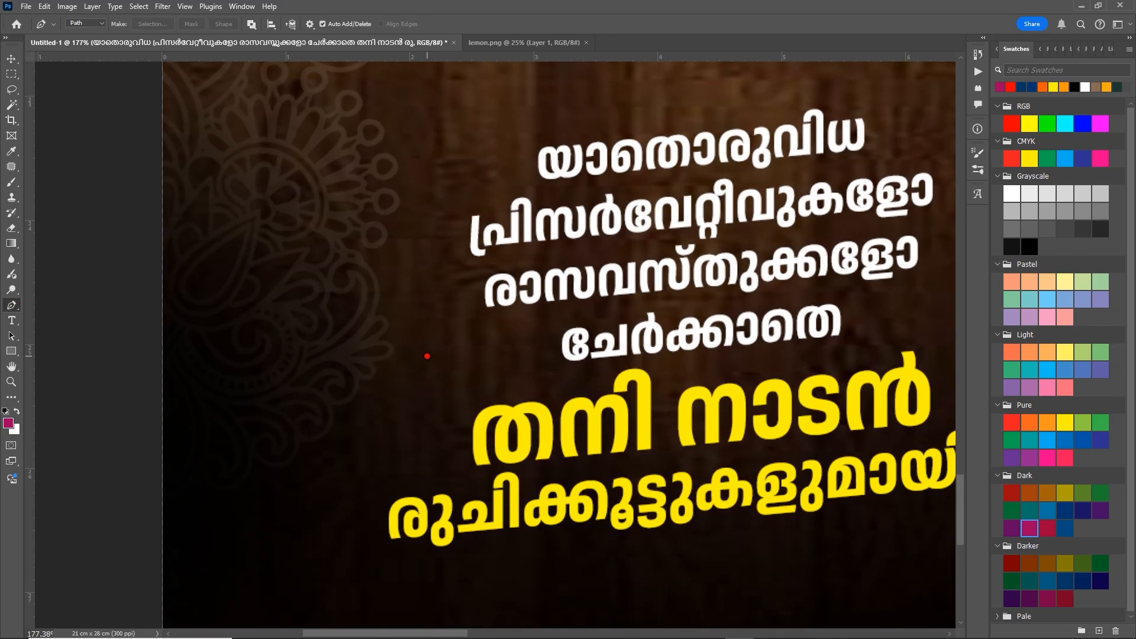
left_click(428, 356)
left_click_drag(354, 297, 306, 305)
left_click_drag(371, 341, 413, 346)
left_click(428, 356)
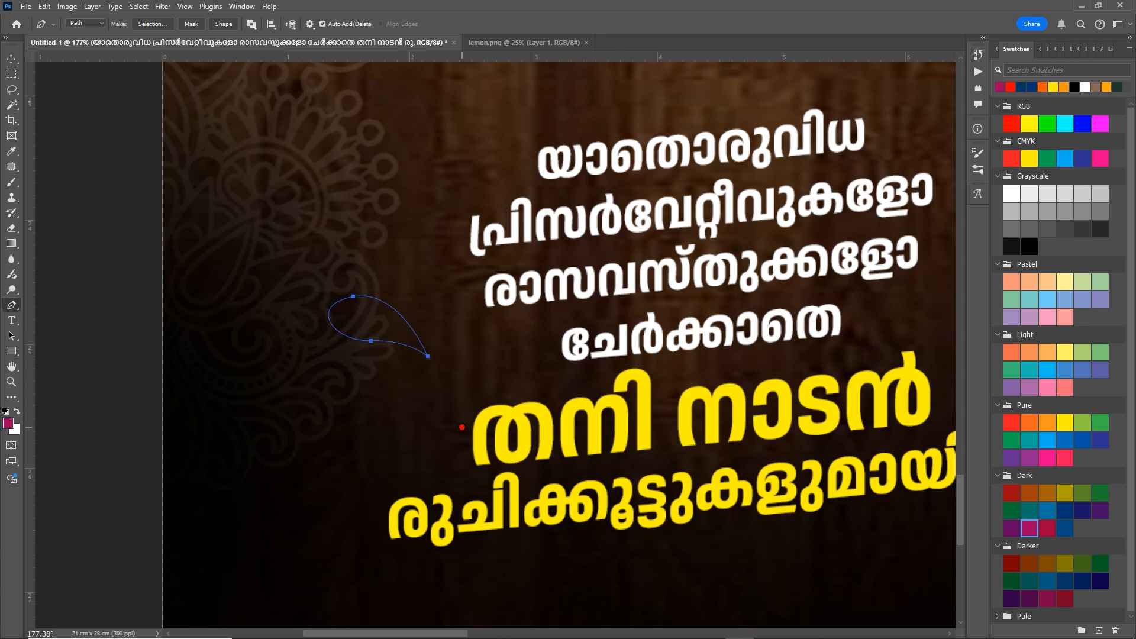
Leave text editing and make Layer 27, behind the teardrop path, the active layer
scroll(412, 371, "up", 3)
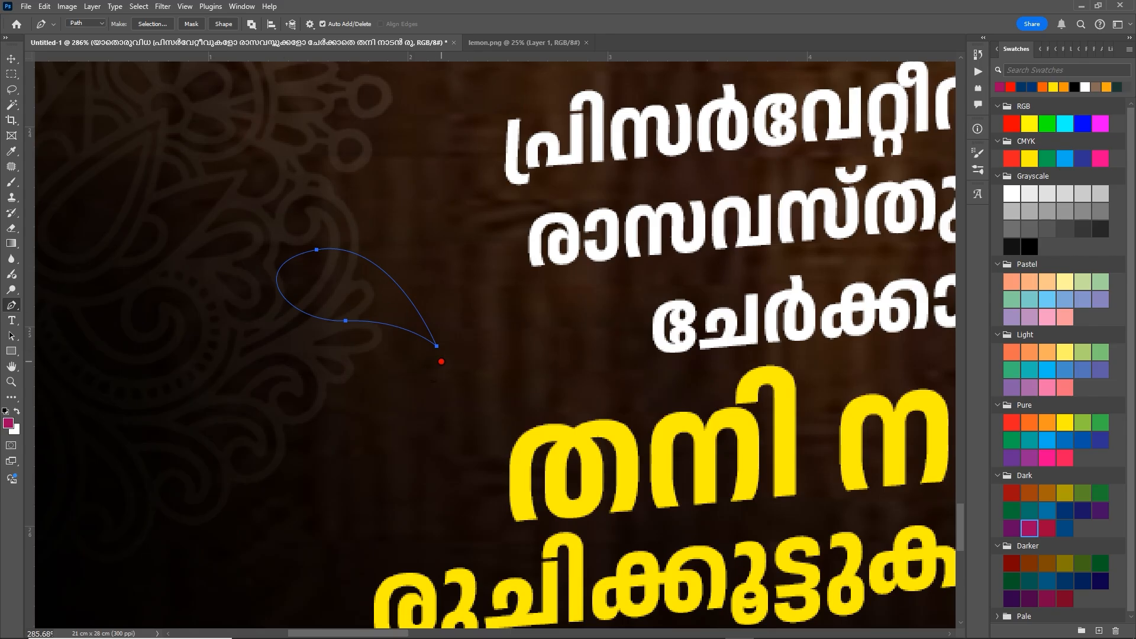
key("t")
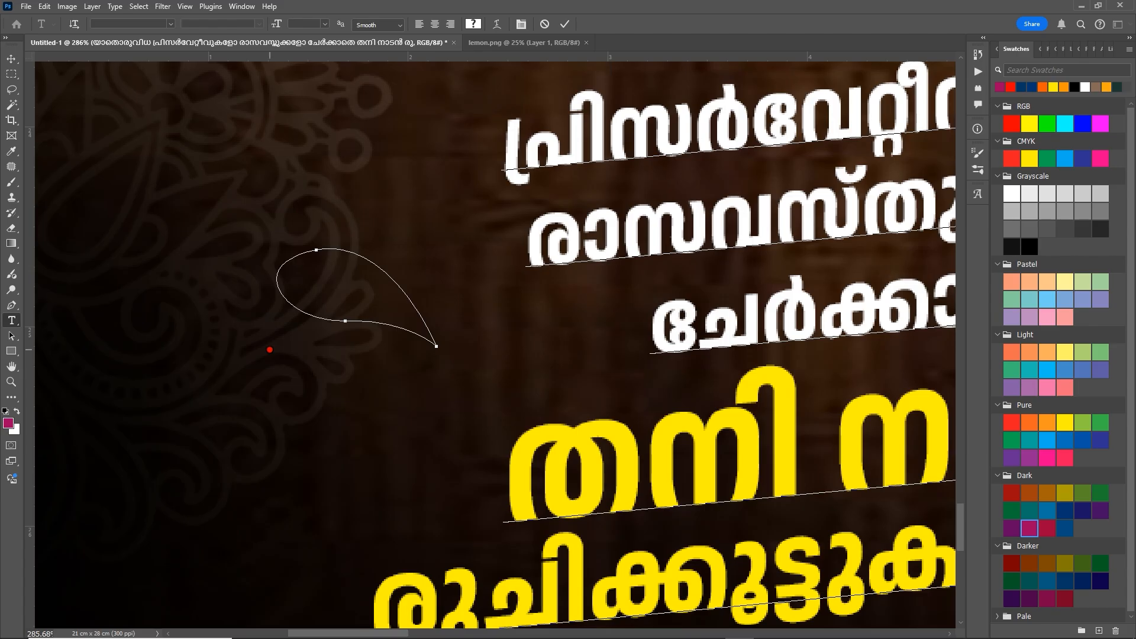
key("Return")
key("v")
right_click(291, 347)
left_click(302, 351)
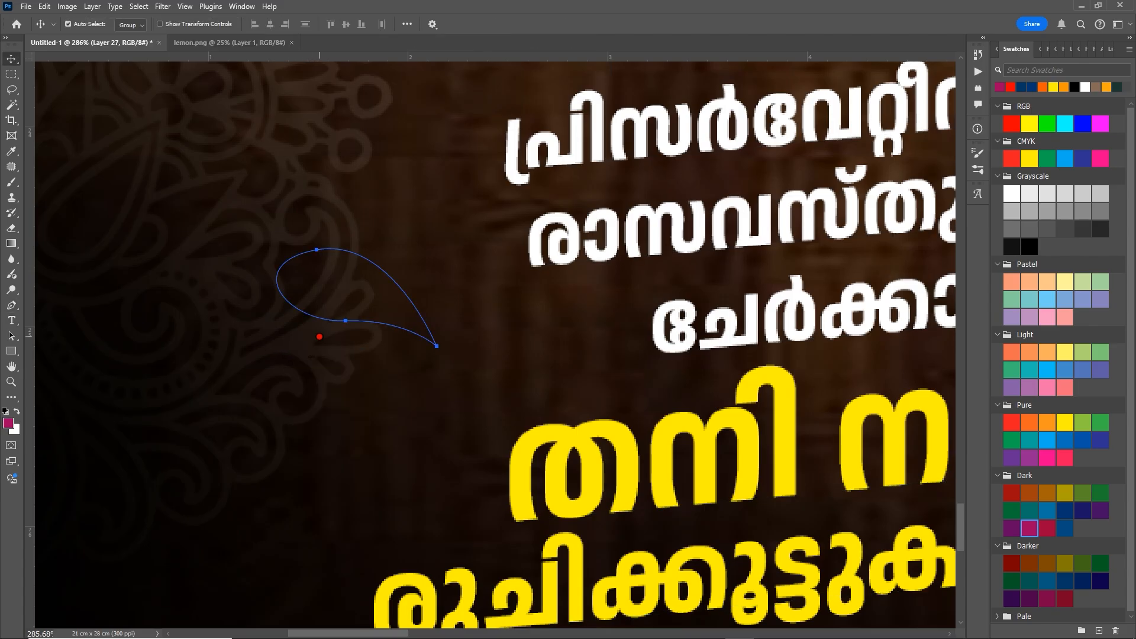
Convert the teardrop path to a selection, fill it with the white background color on a new layer, and deselect
key("ctrl+Return")
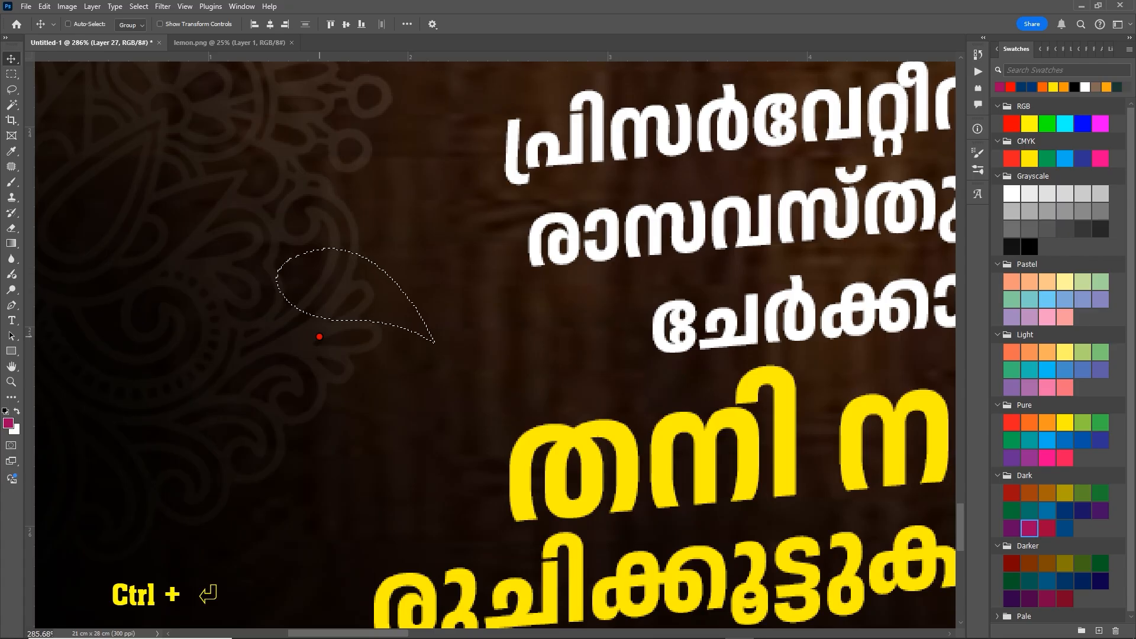
key("ctrl+shift+n")
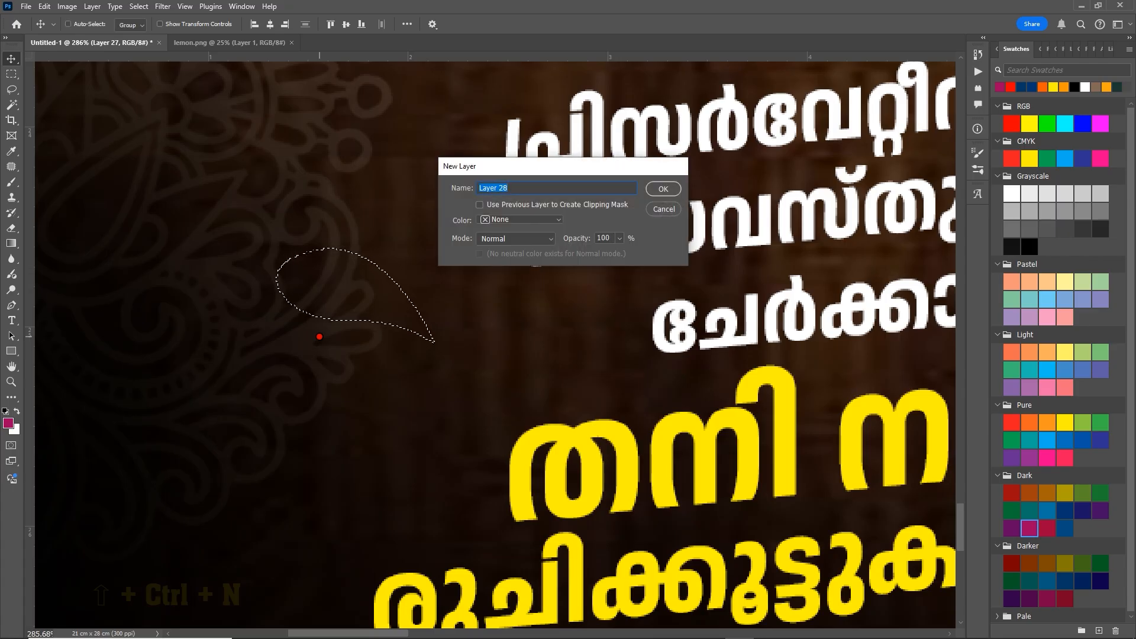
key("Return")
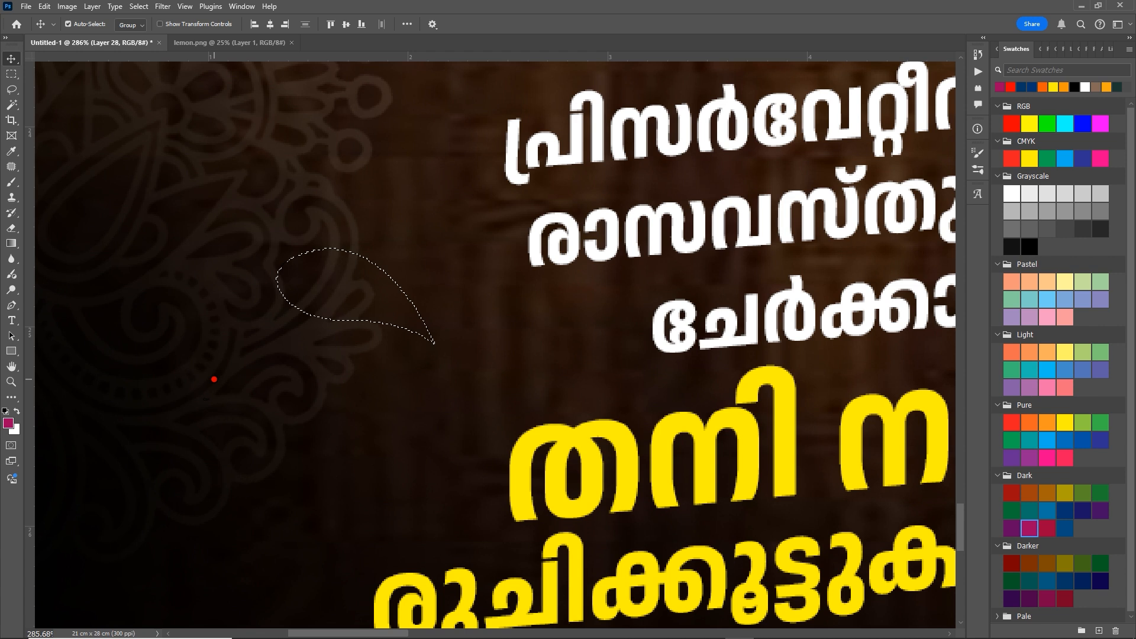
key("ctrl+Delete")
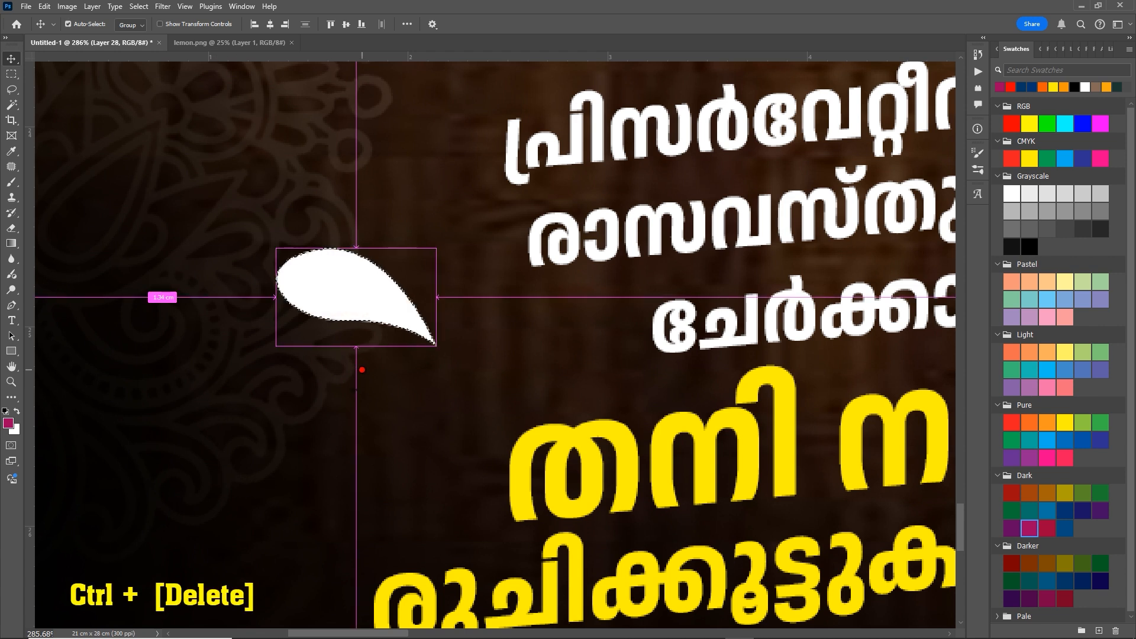
key("ctrl+d")
Duplicate the white teardrop just below the original, scaling the copy to about 74% and rotating it about 33° counterclockwise
key("v")
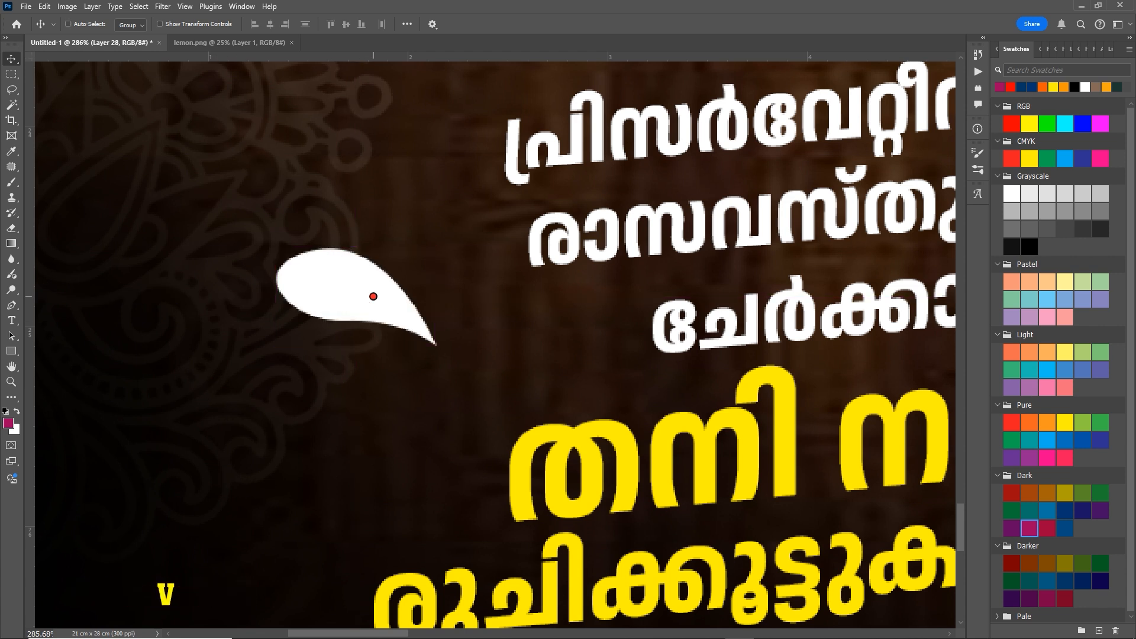
left_click_drag(367, 295, 358, 359)
key("ctrl+t")
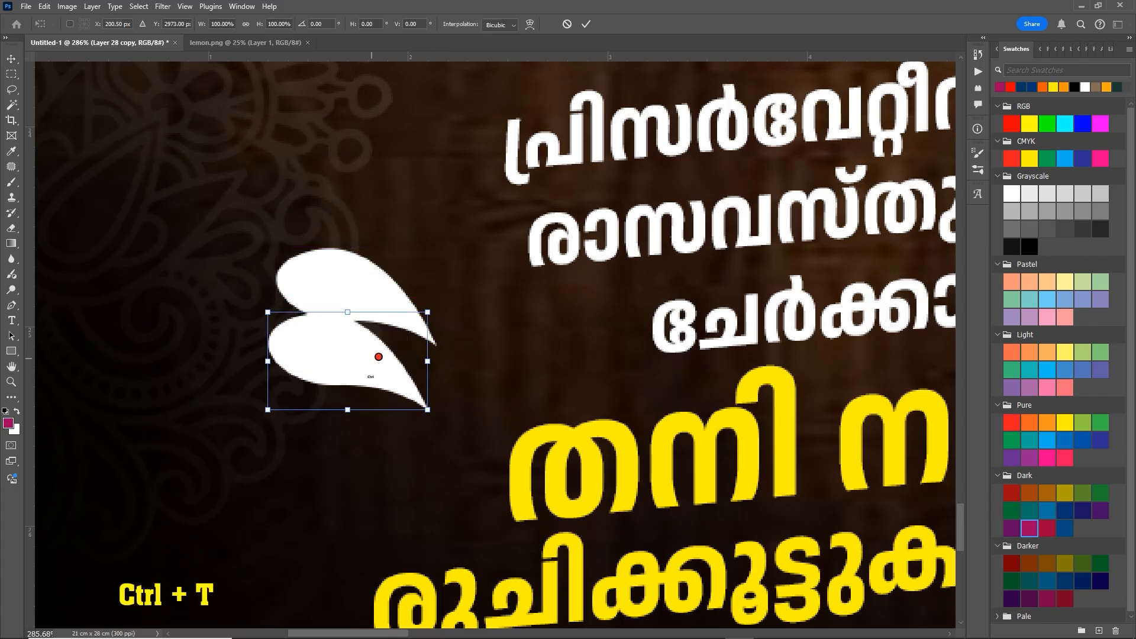
mouse_move(428, 310)
left_mouse_down()
mouse_move(408, 323)
mouse_move(448, 330)
mouse_move(425, 305)
mouse_move(409, 307)
left_mouse_up()
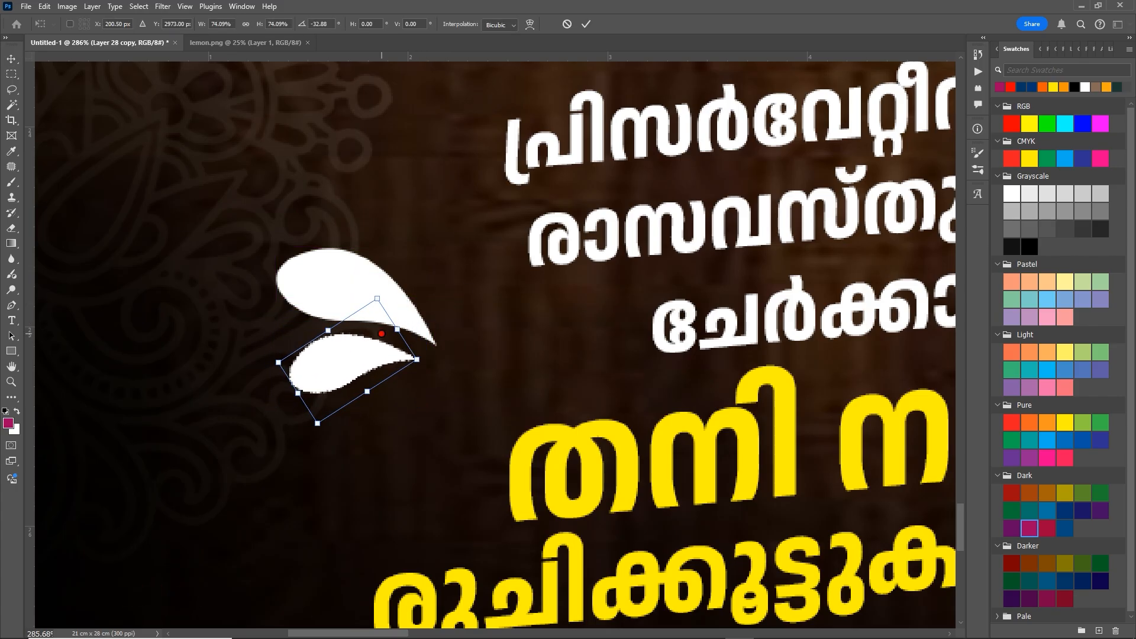
left_click(585, 25)
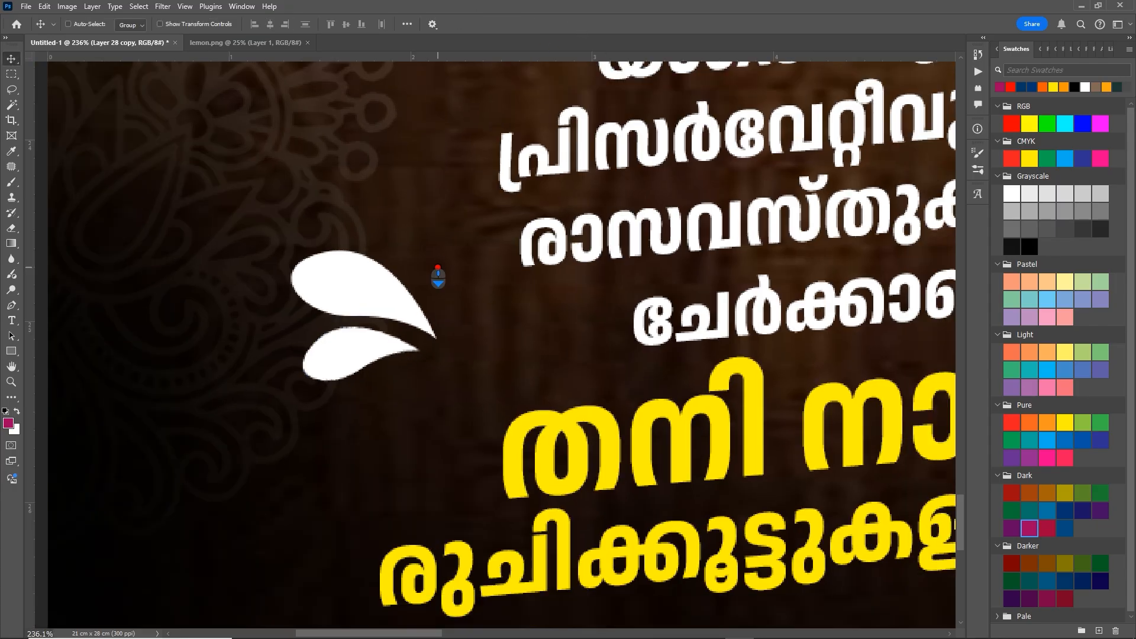
Select both white teardrops and move them slightly right, closer to the tagline
scroll(436, 267, "down", 6)
scroll(419, 300, "up", 3)
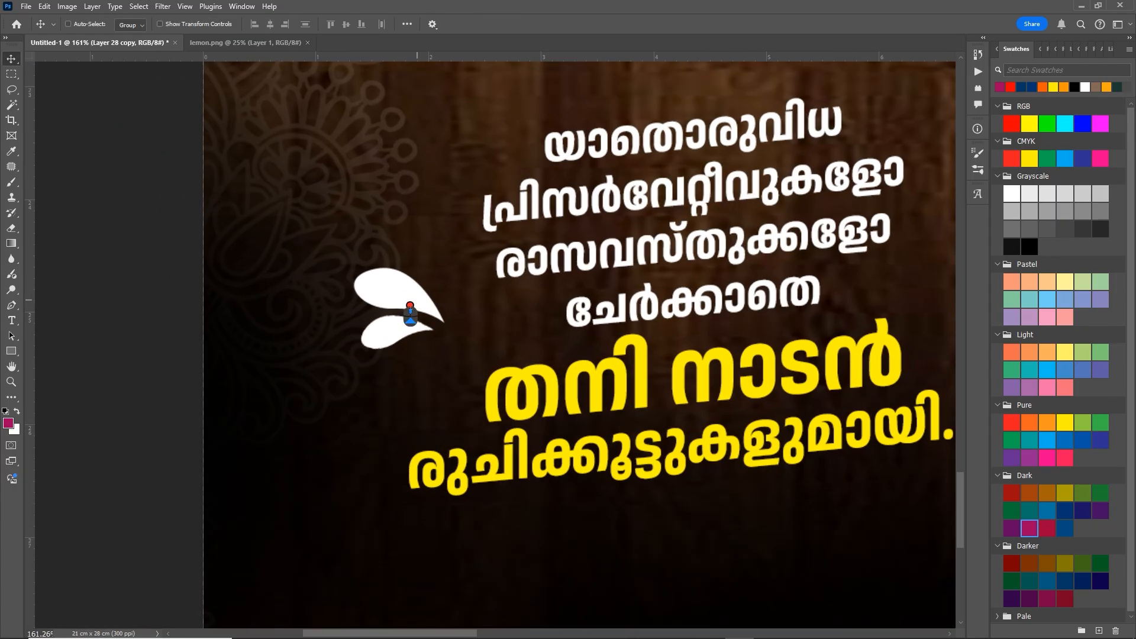
left_click(382, 290, "ctrl")
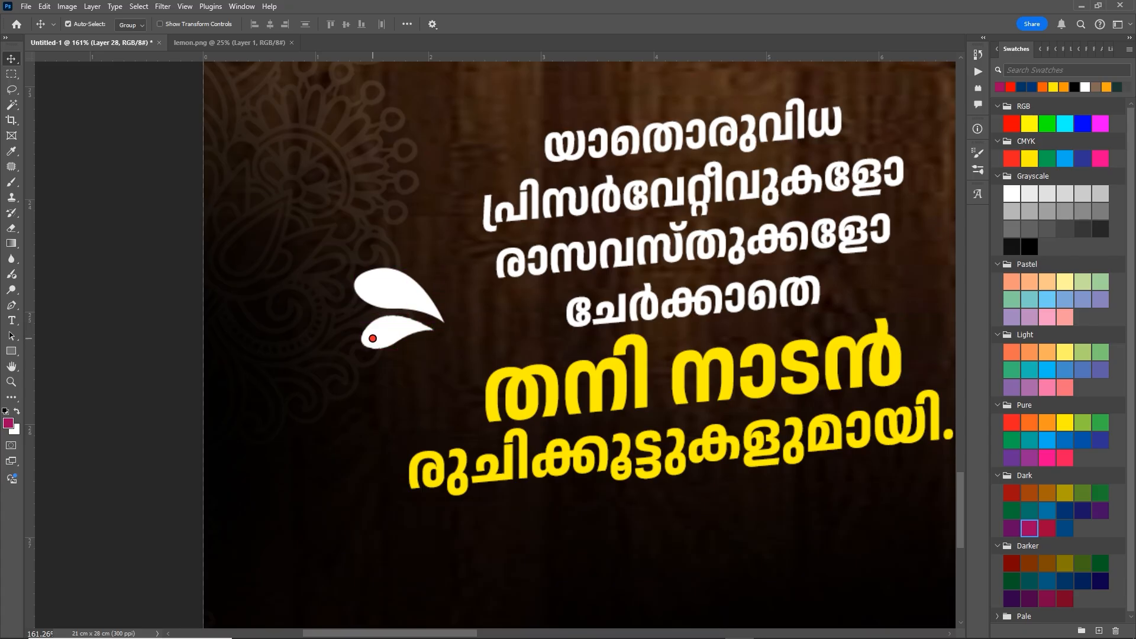
left_click(369, 338, "ctrl+shift")
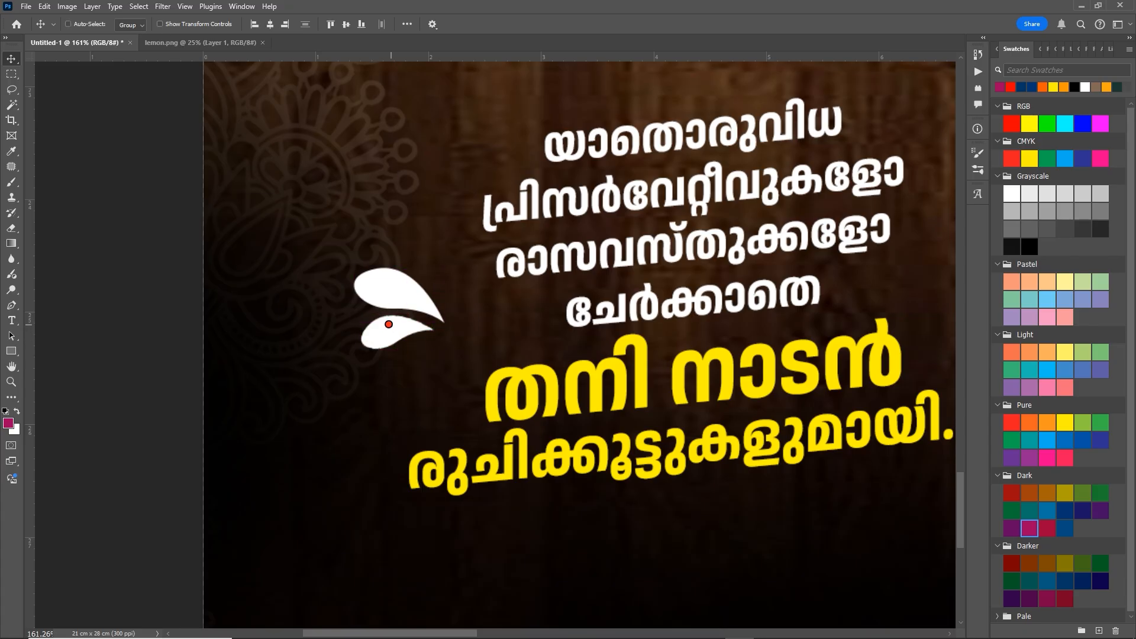
left_click_drag(389, 324, 414, 325)
scroll(415, 330, "down", 4)
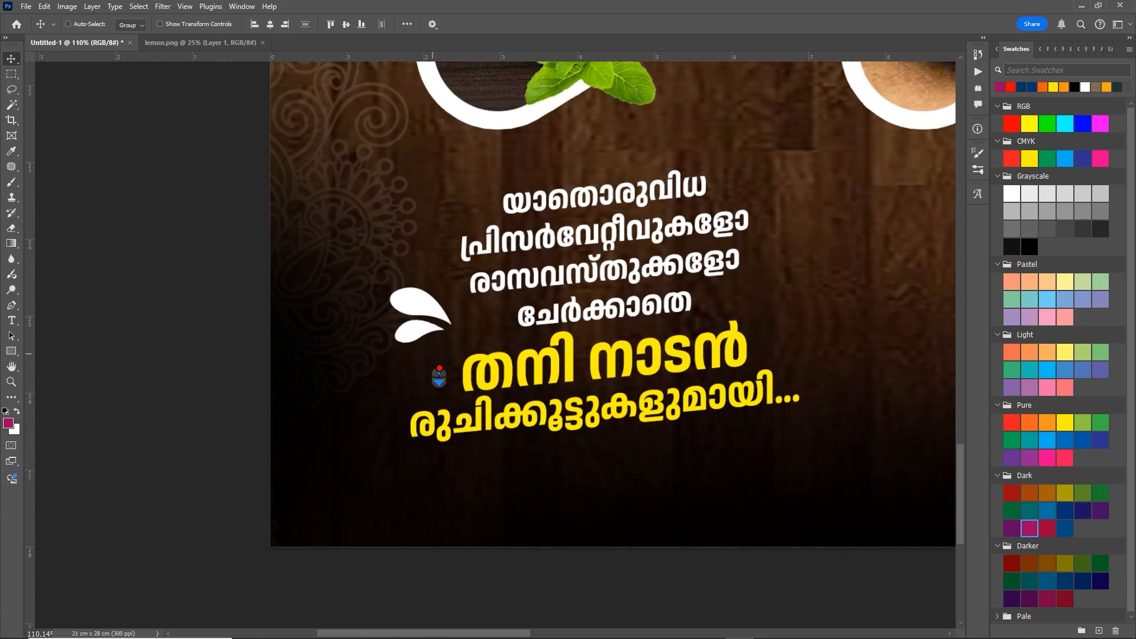
Merge the two white teardrop layers into a single layer
key("ctrl")
key("ctrl+e")
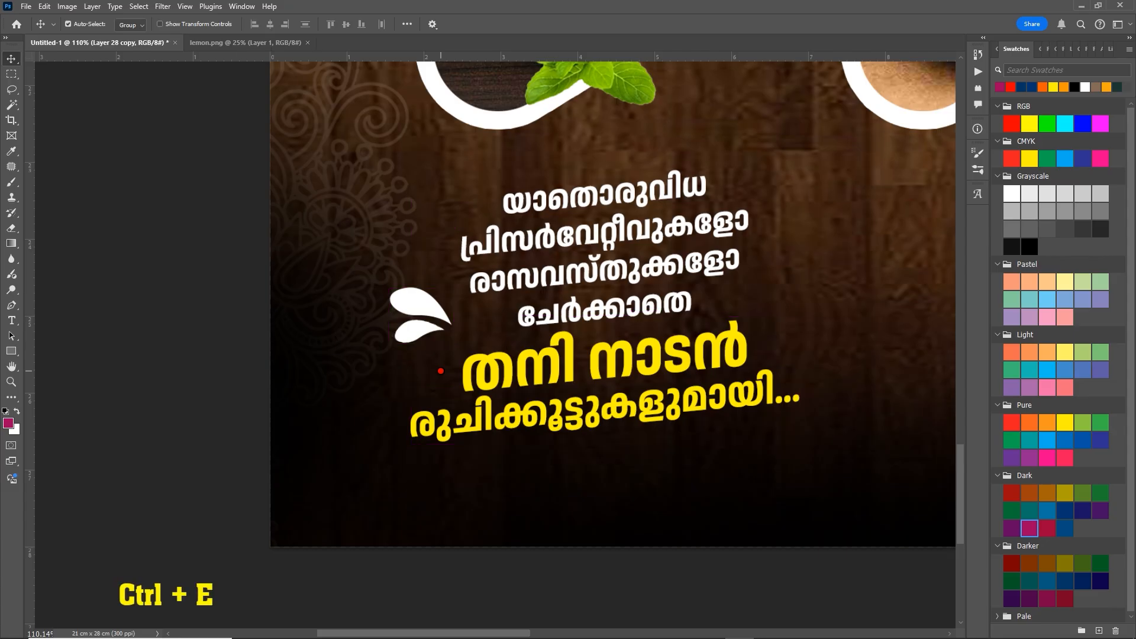
key("ctrl+z")
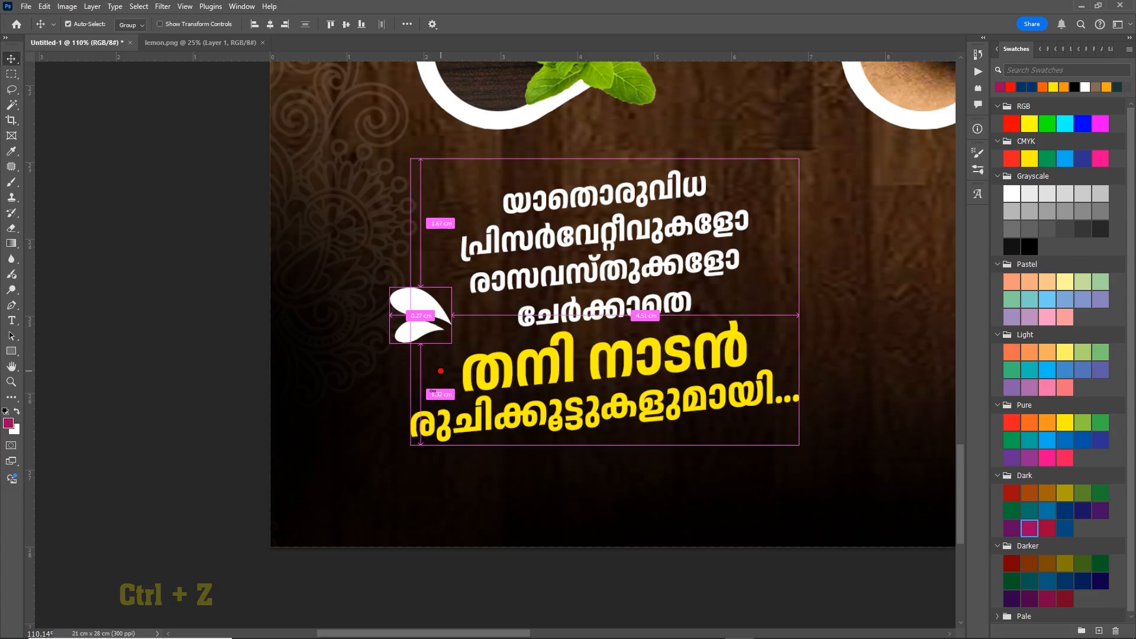
key("F7")
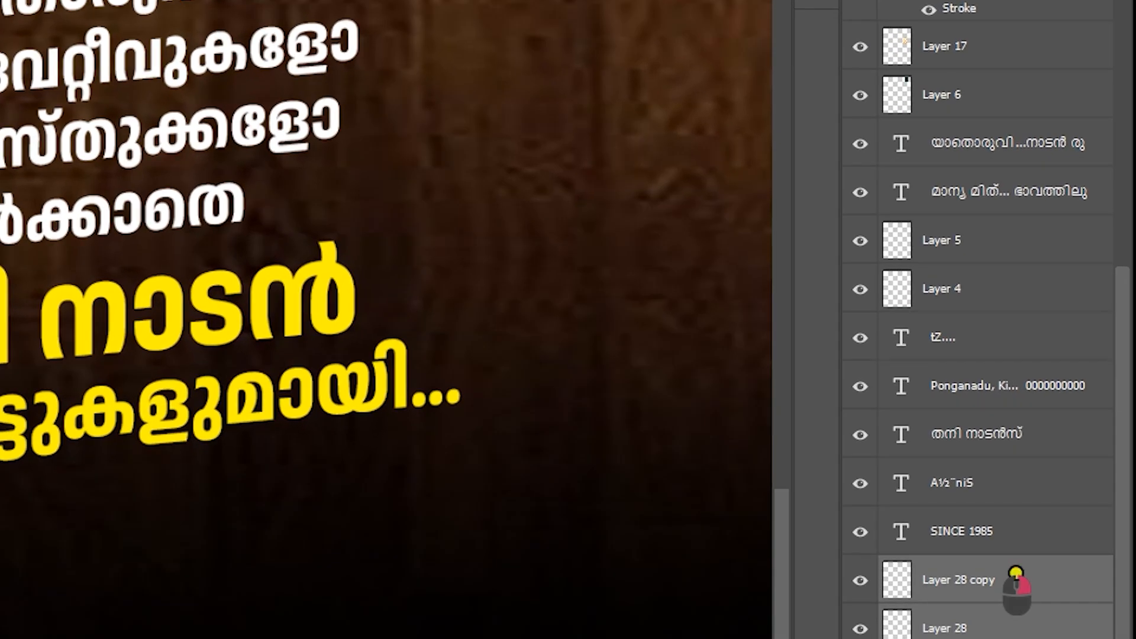
right_click(1036, 546)
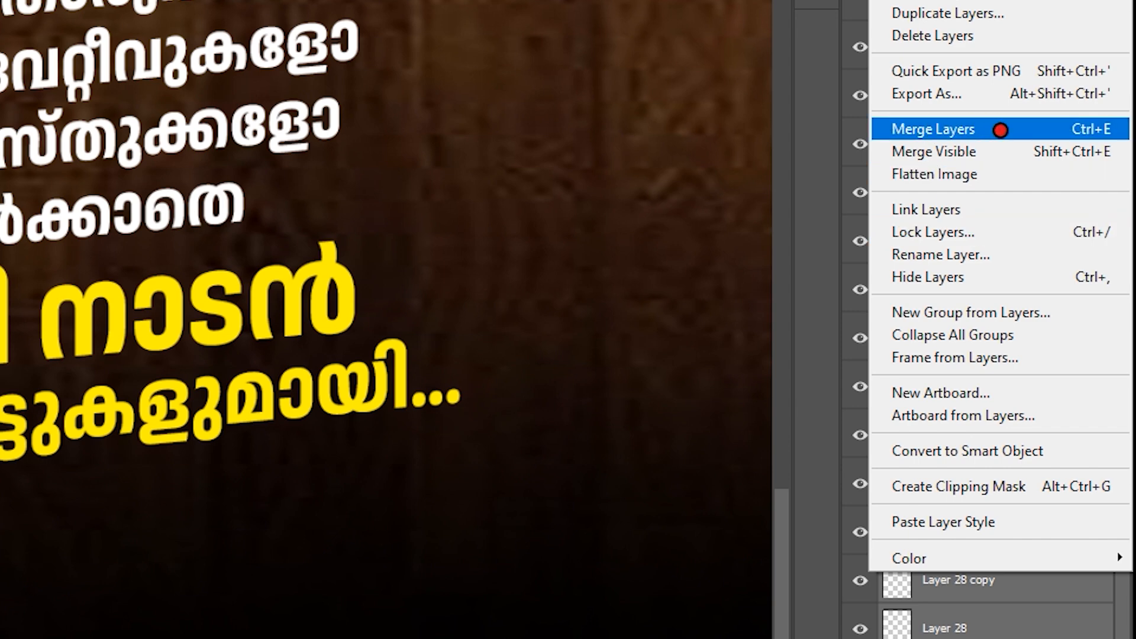
left_click(1000, 128)
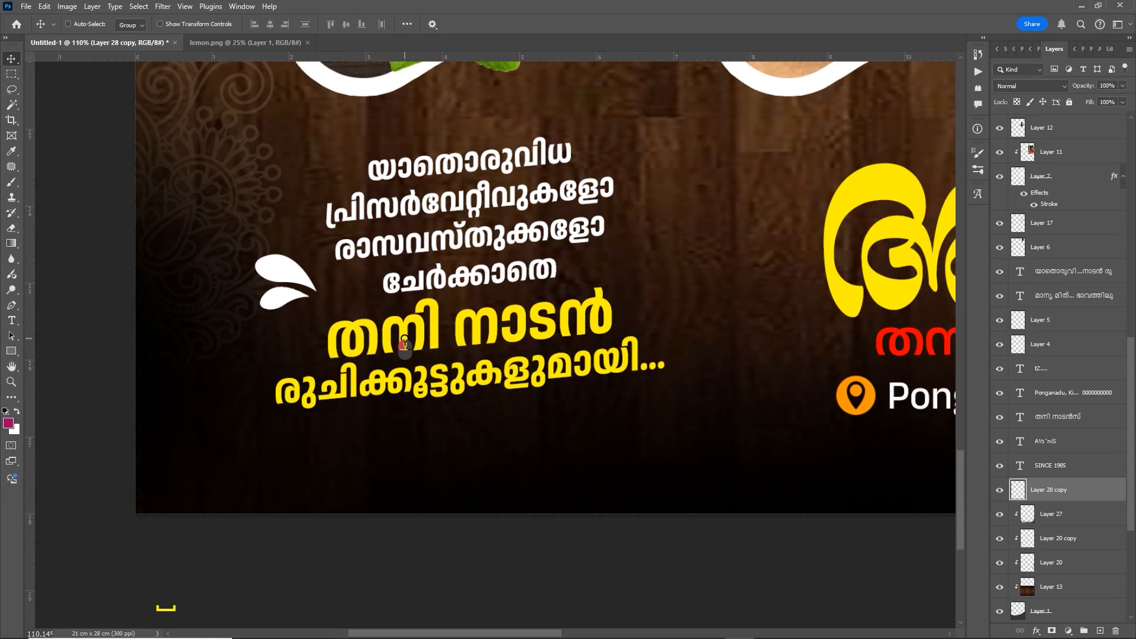
Rotate the merged teardrop pair about 9.5° clockwise
key("ctrl+t")
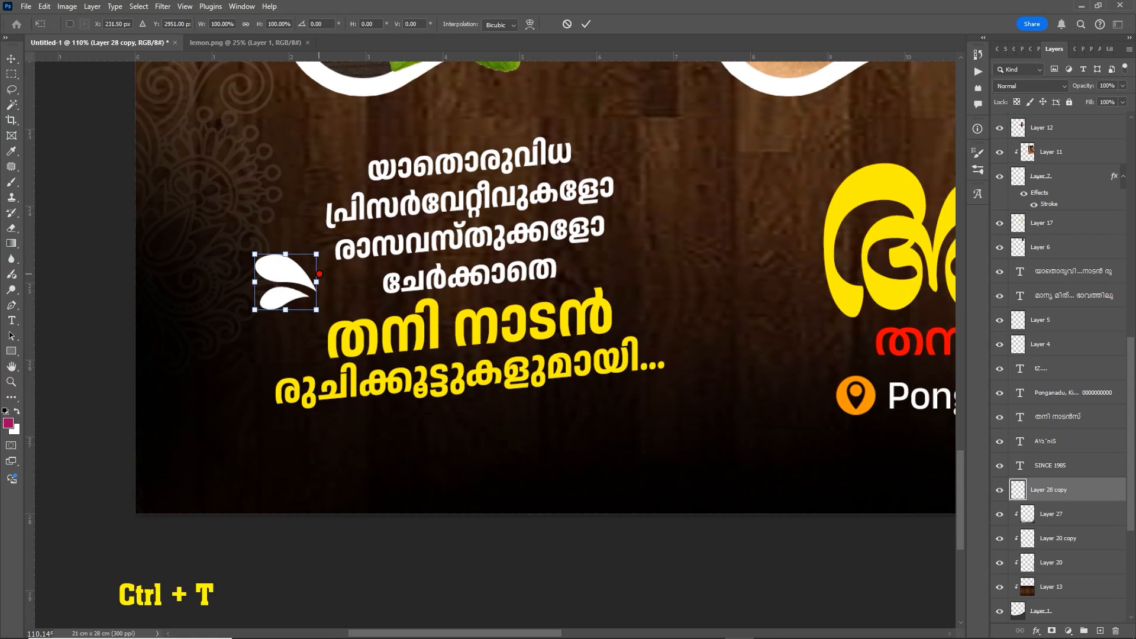
left_click_drag(340, 251, 338, 263)
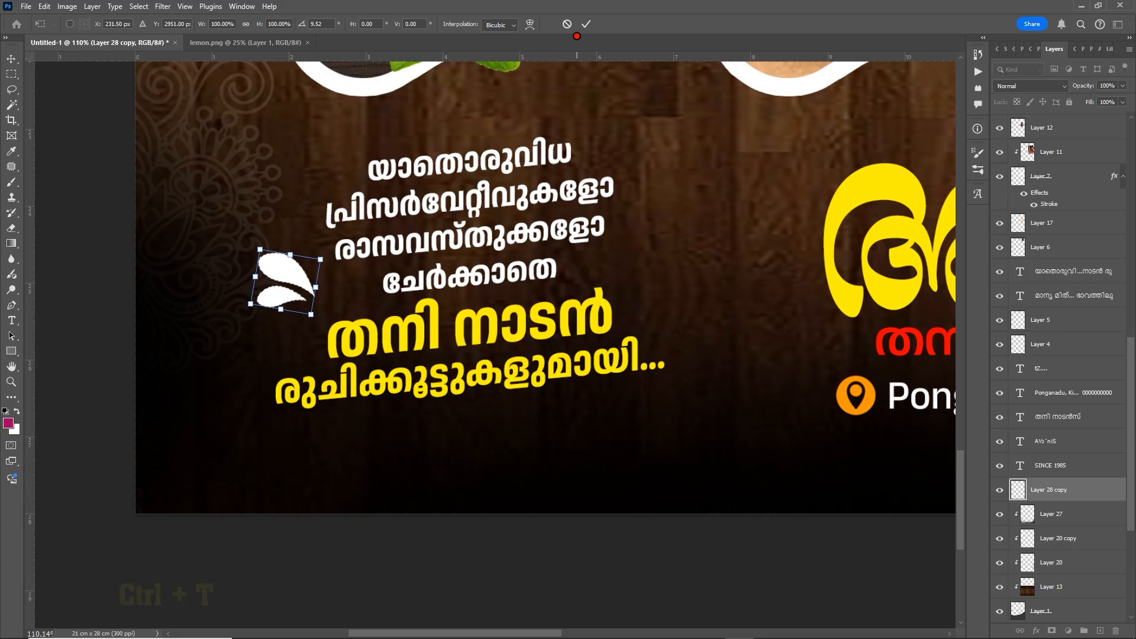
left_click(586, 23)
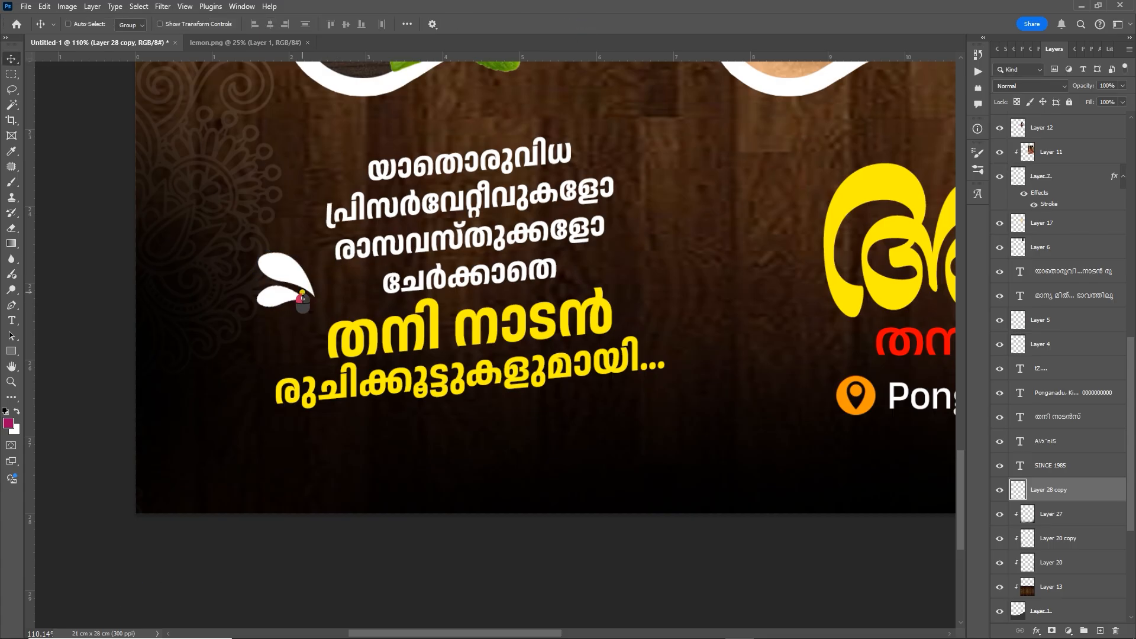
Copy the teardrop pair to the tagline's right side, flip it horizontally, scale it to about 81% and place it beside the large yellow line
left_click_drag(302, 298, 655, 277)
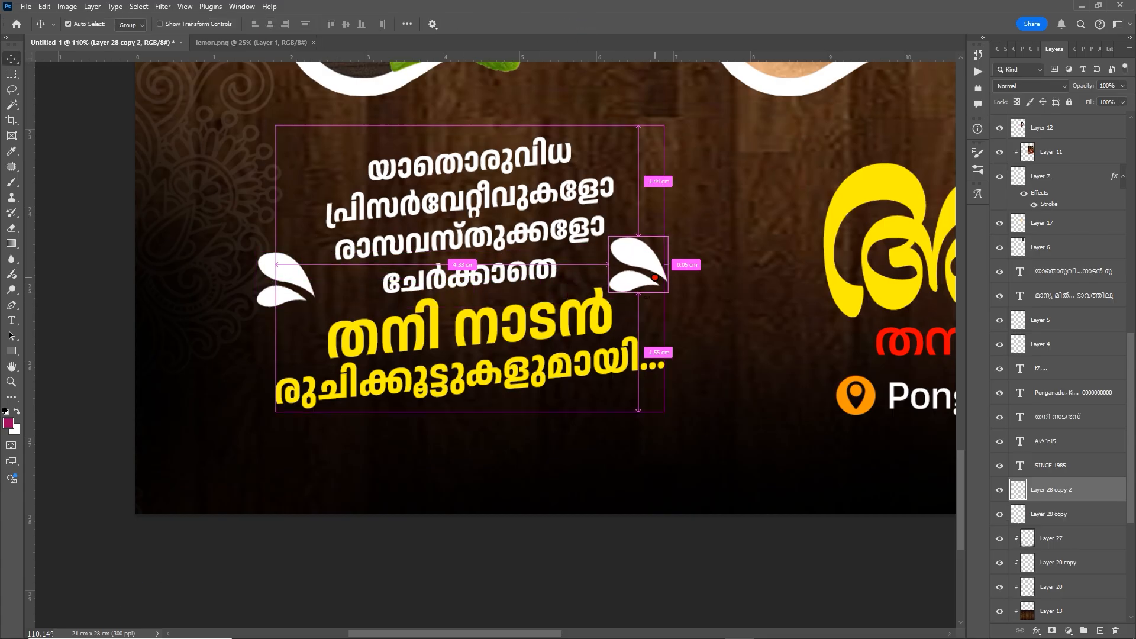
key("ctrl+t")
right_click(648, 257)
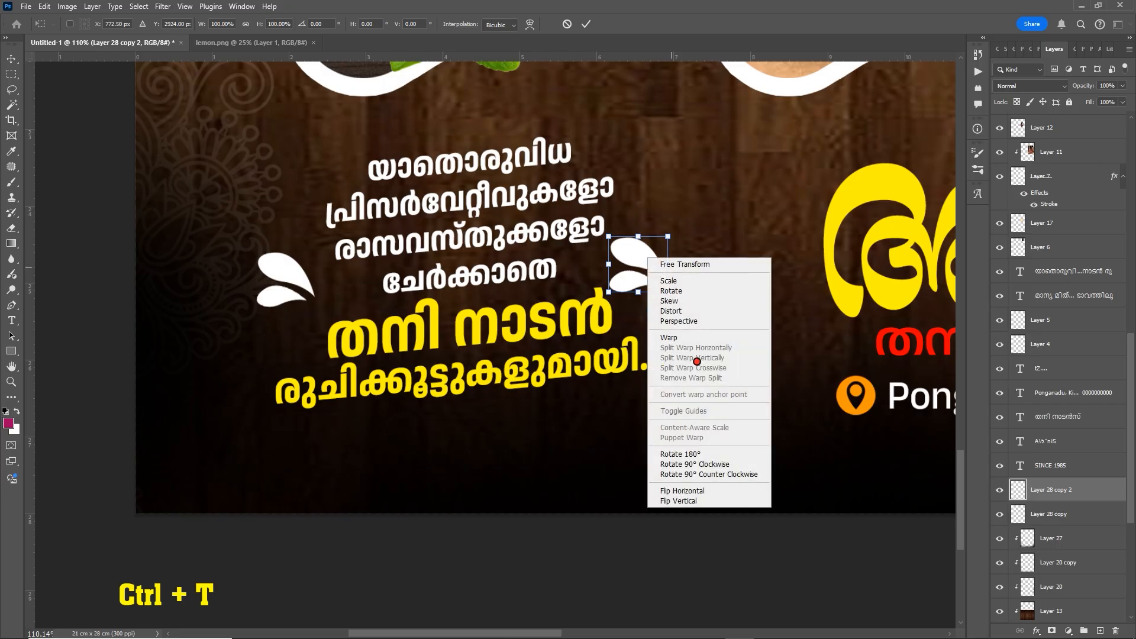
left_click(682, 490)
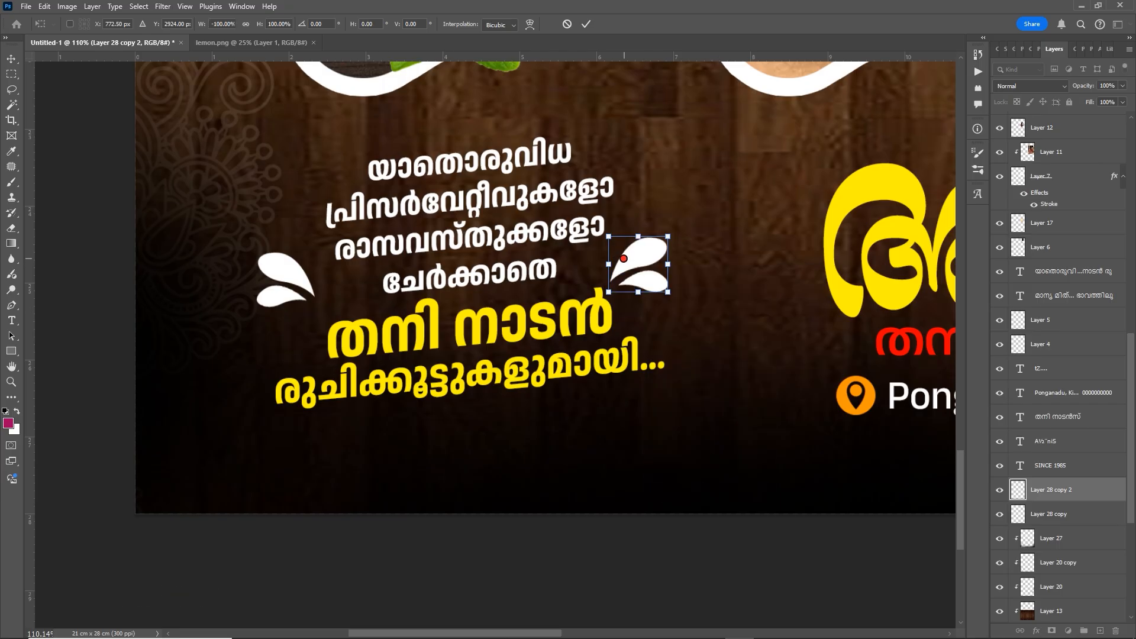
left_click_drag(624, 259, 675, 282)
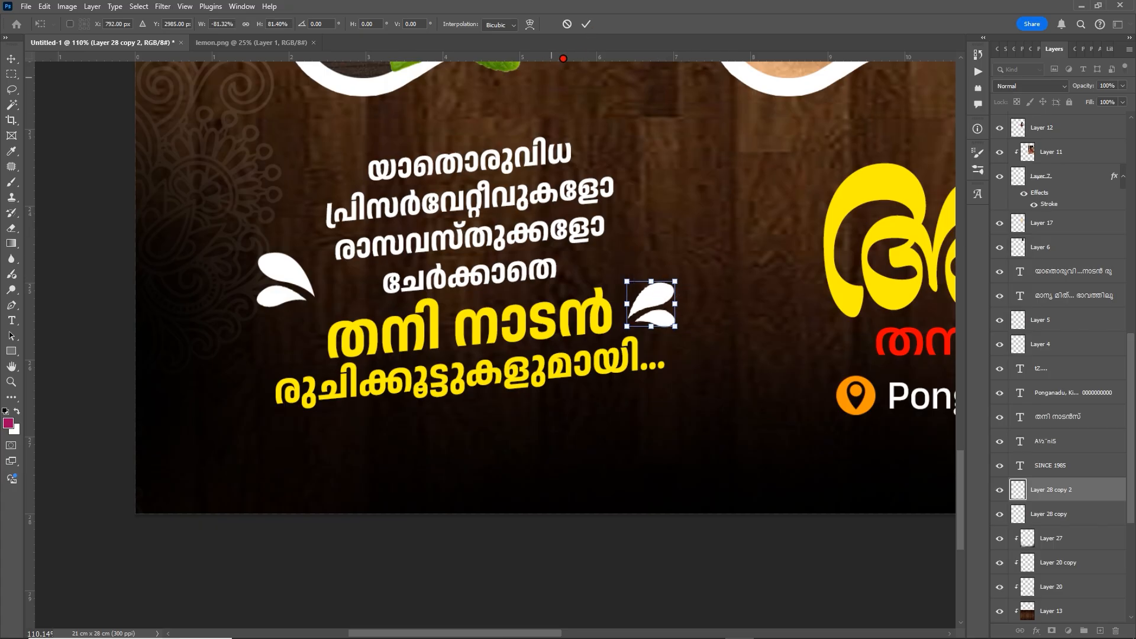
left_click(586, 24)
Shrink the left teardrop pair to match the right one and place it close to the start of the large yellow line
left_click_drag(294, 272, 313, 286)
key("ctrl+z")
key("ctrl+t")
left_click(586, 25)
scroll(592, 379, "down", 5)
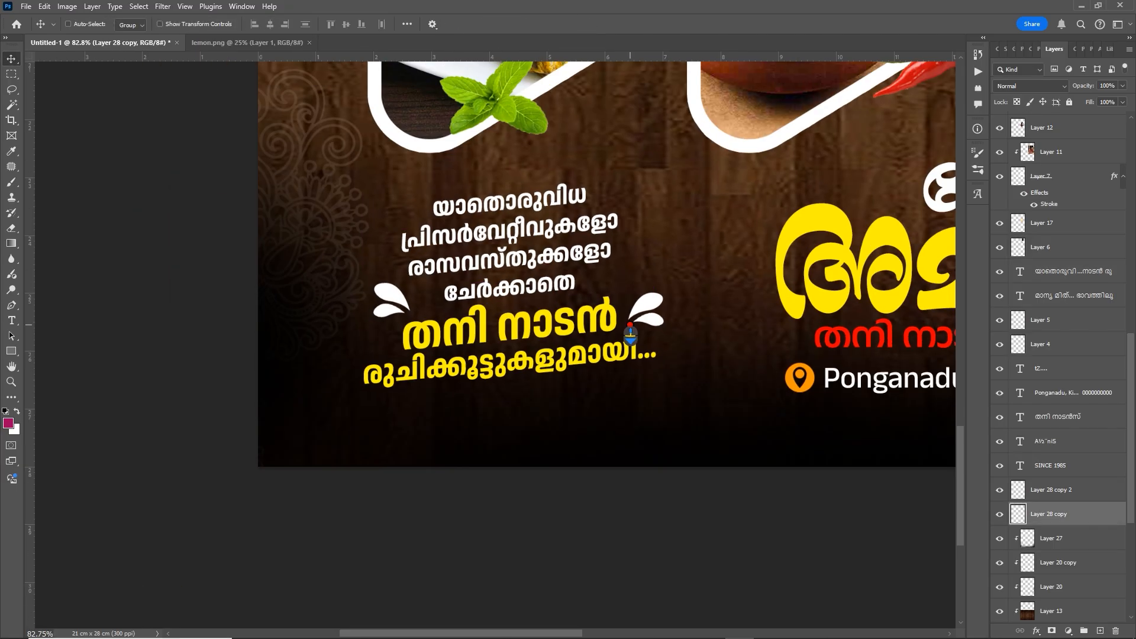
Duplicate the scattered mint leaves beside the first dish photo and place the copy above the curd bowl of the middle photo
scroll(617, 314, "down", 3)
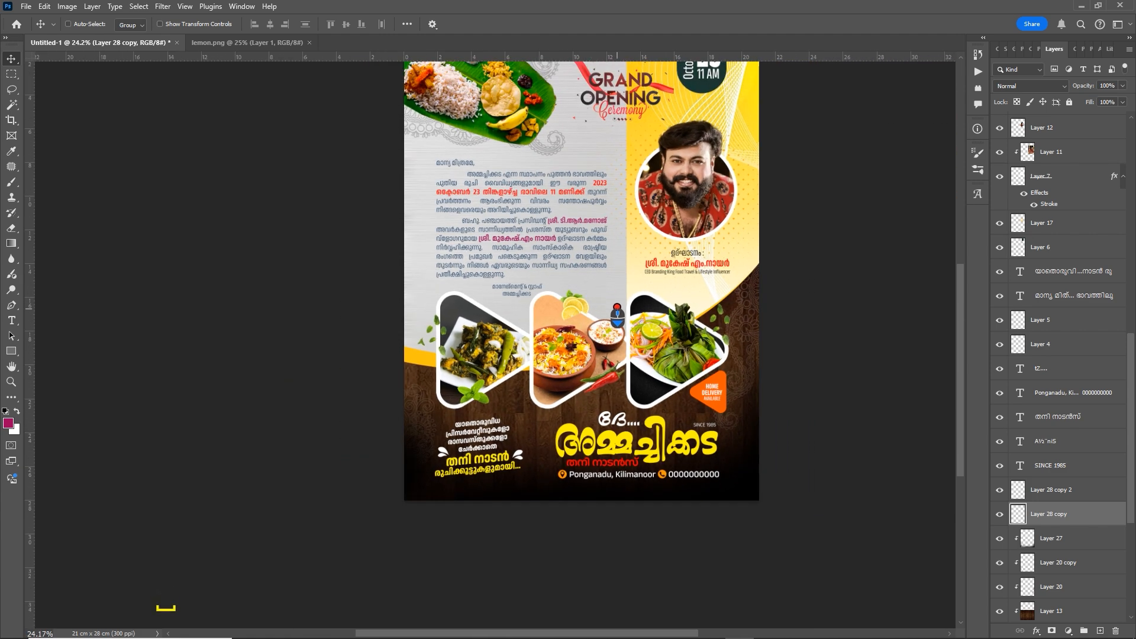
left_click_drag(618, 308, 618, 313)
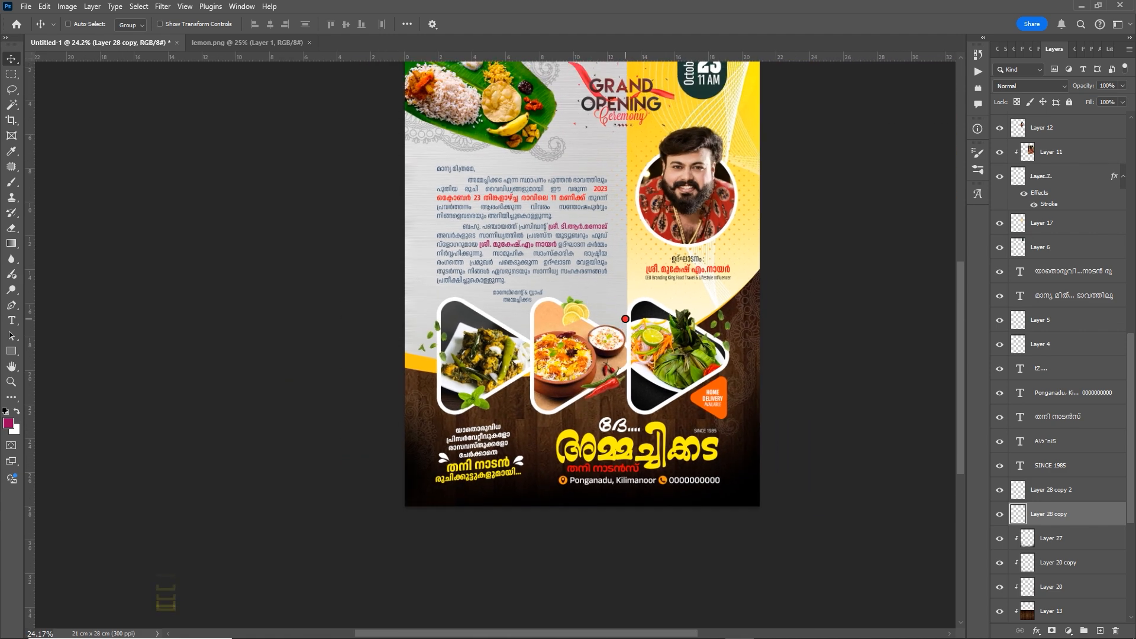
scroll(620, 310, "up", 3)
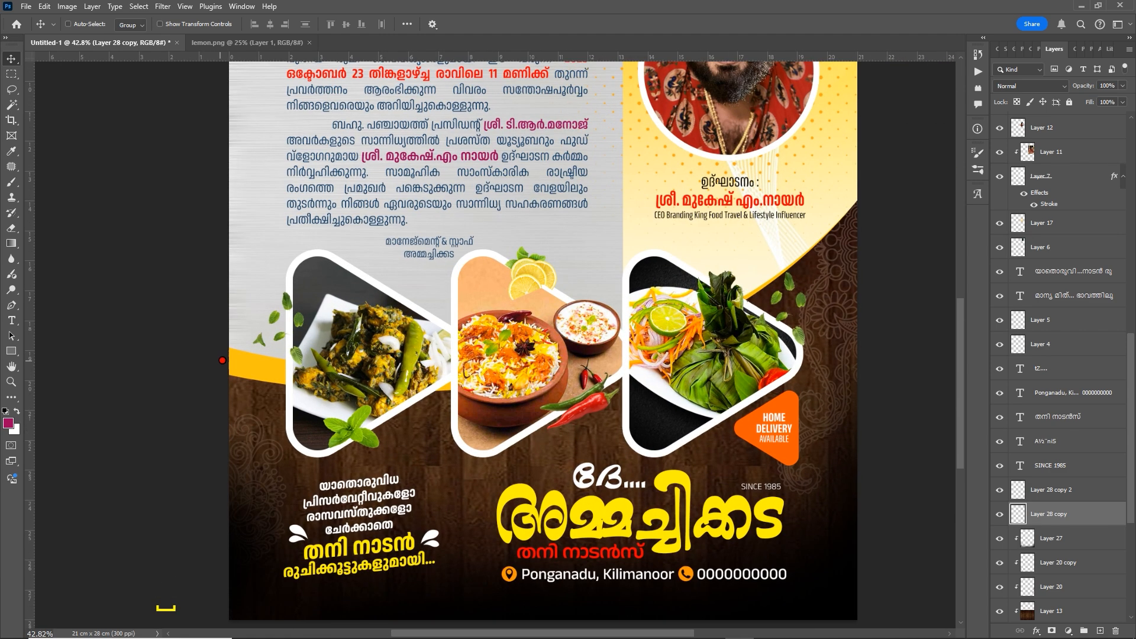
scroll(271, 320, "up", 3)
right_click(307, 300)
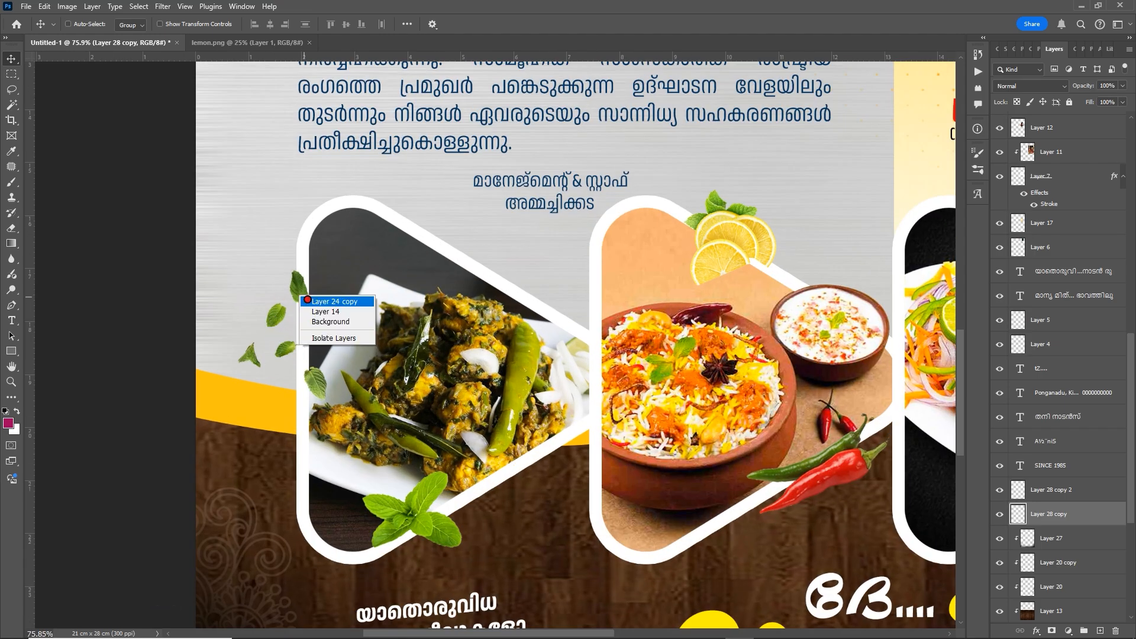
left_click(334, 302)
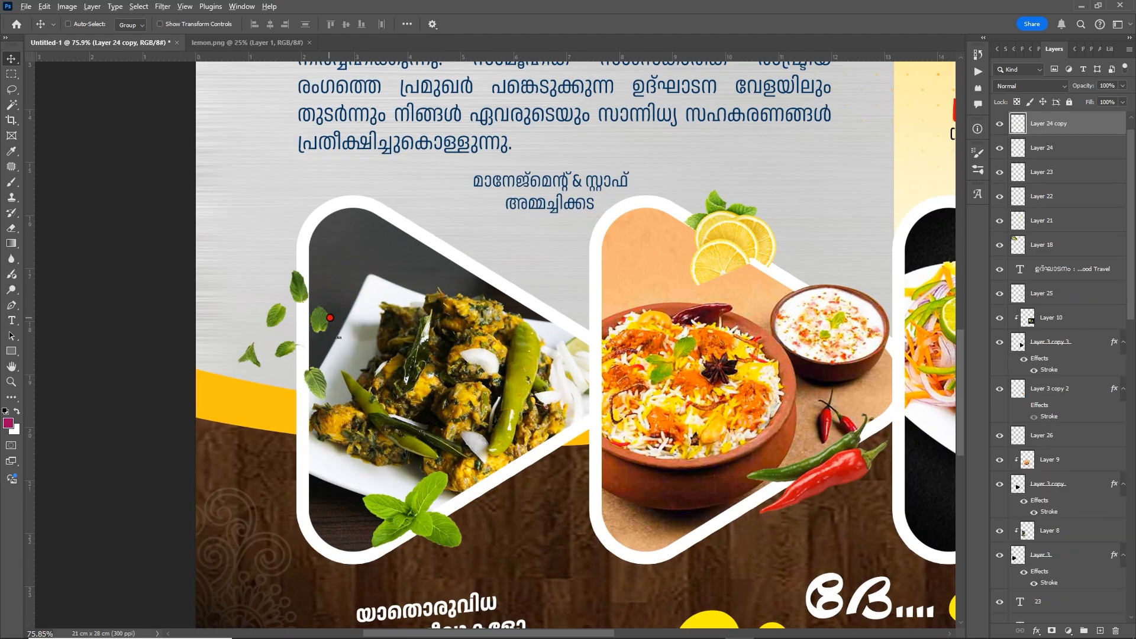
left_click_drag(329, 318, 575, 284)
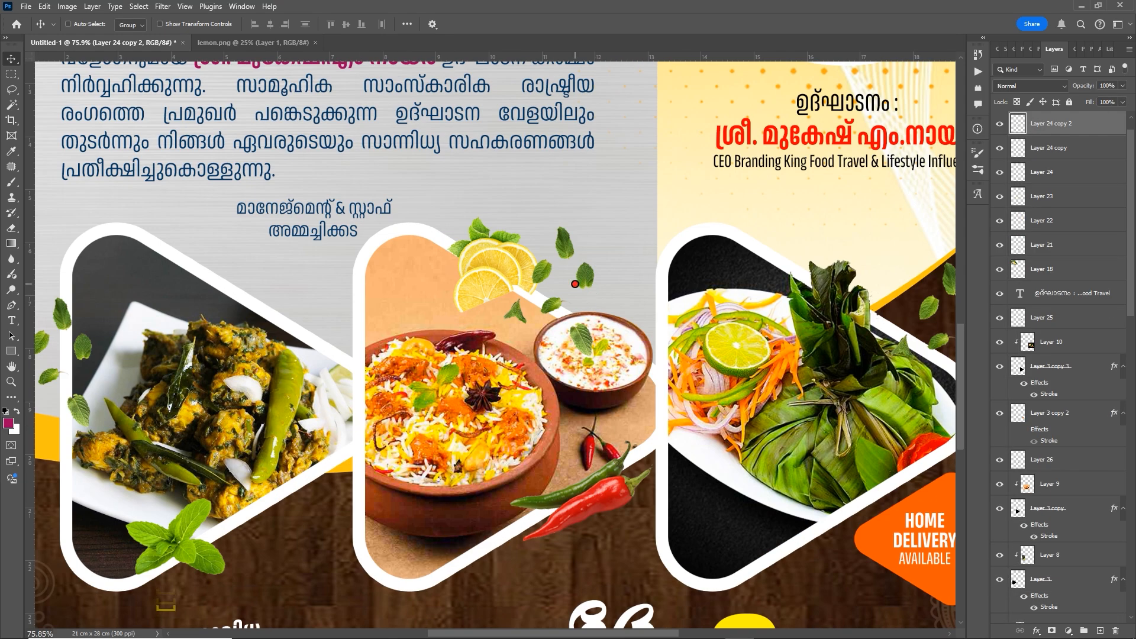
Enlarge the copied mint leaves to about 250%, rotate them about 49°, and place their layer directly above Layer 14
key("ctrl+t")
left_click_drag(594, 224, 582, 281)
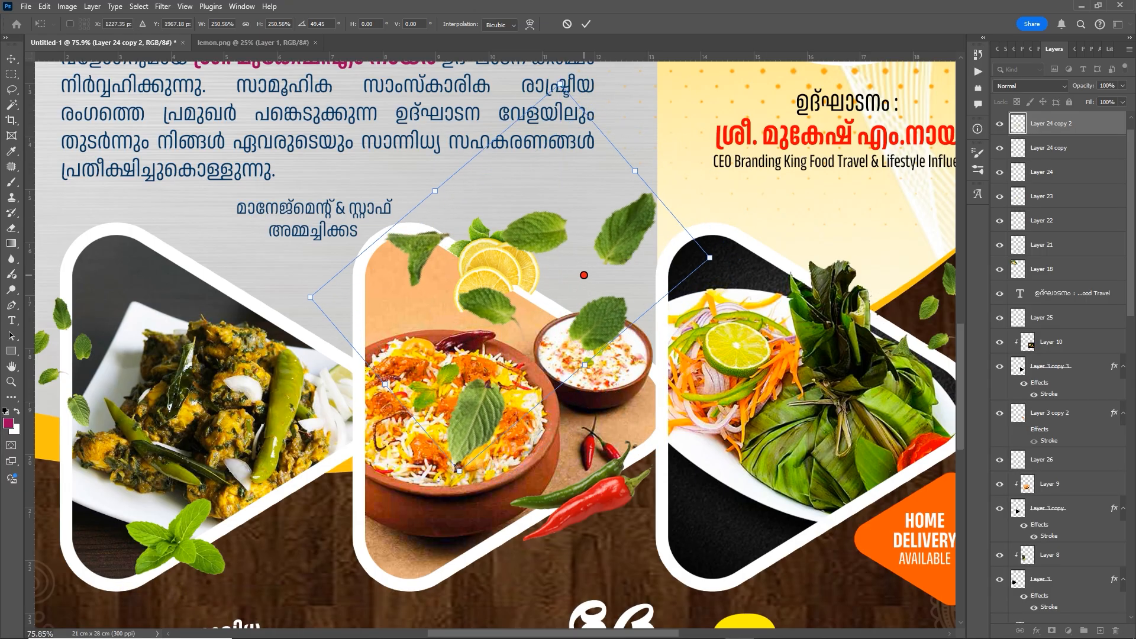
left_click(586, 23)
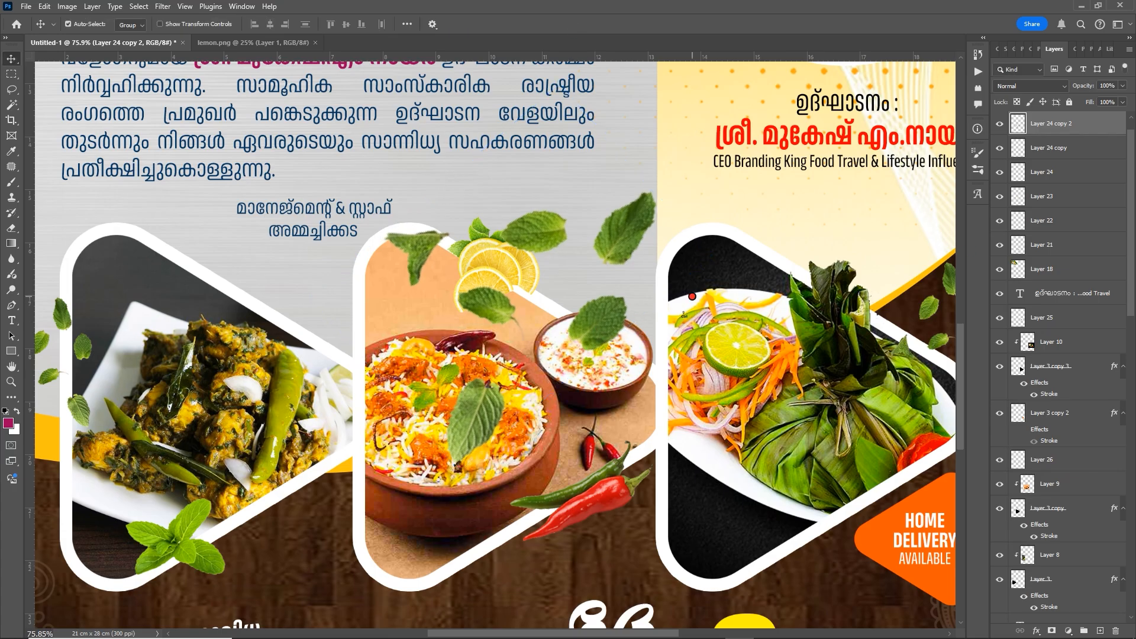
key("ctrl+shift+bracketleft")
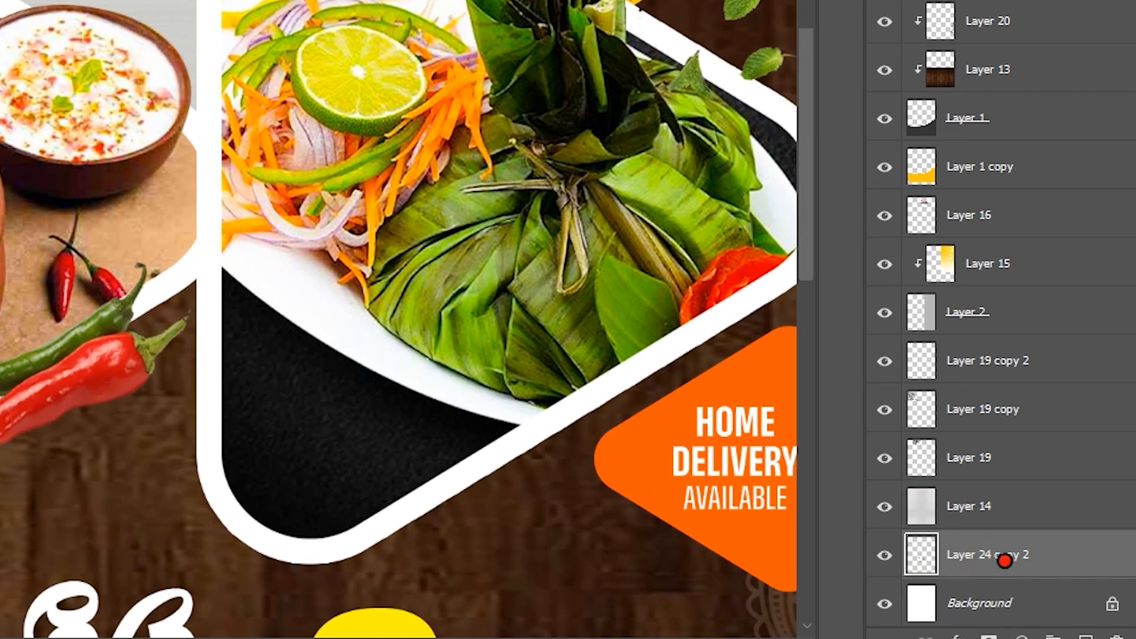
left_click_drag(1047, 561, 1063, 497)
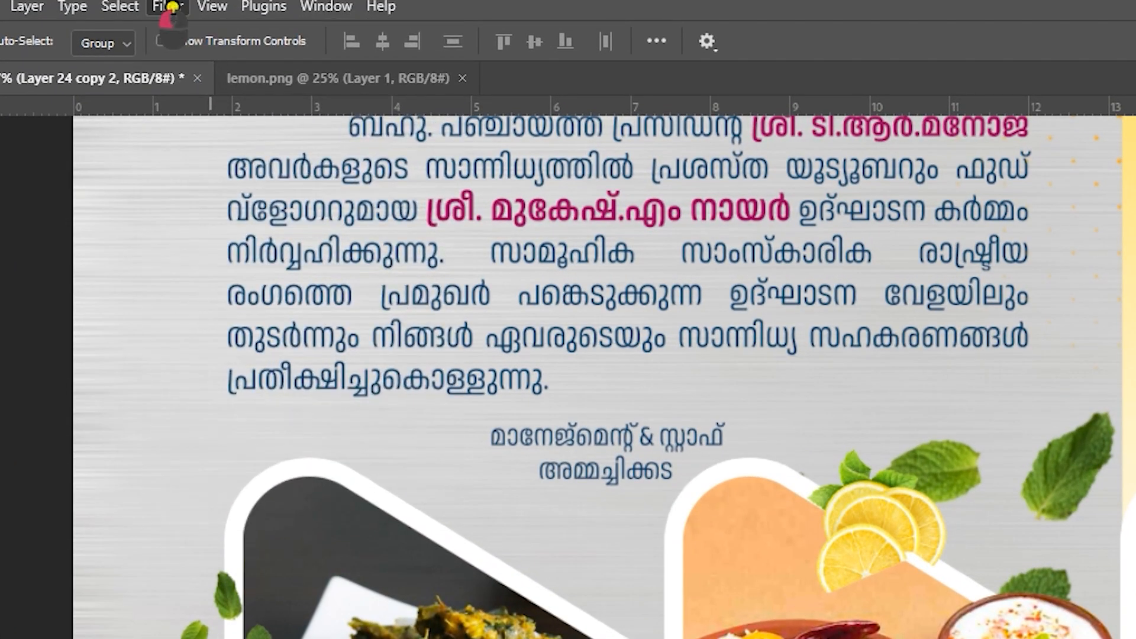
Apply a Gaussian Blur with a 12.5-pixel radius to the enlarged mint leaves
left_click(173, 6)
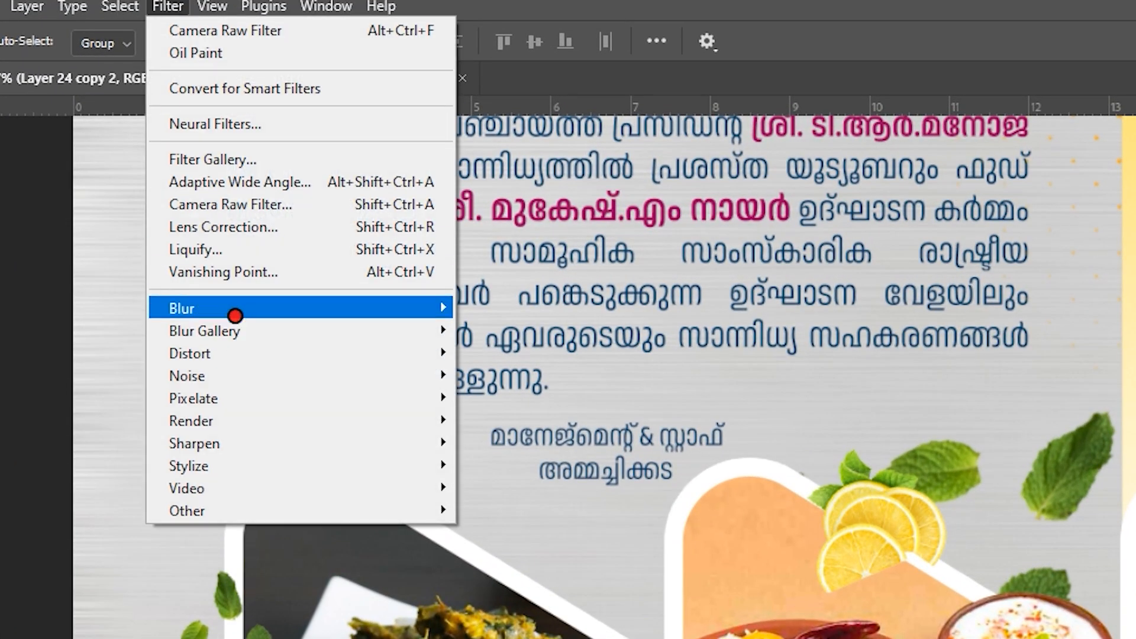
mouse_move(398, 307)
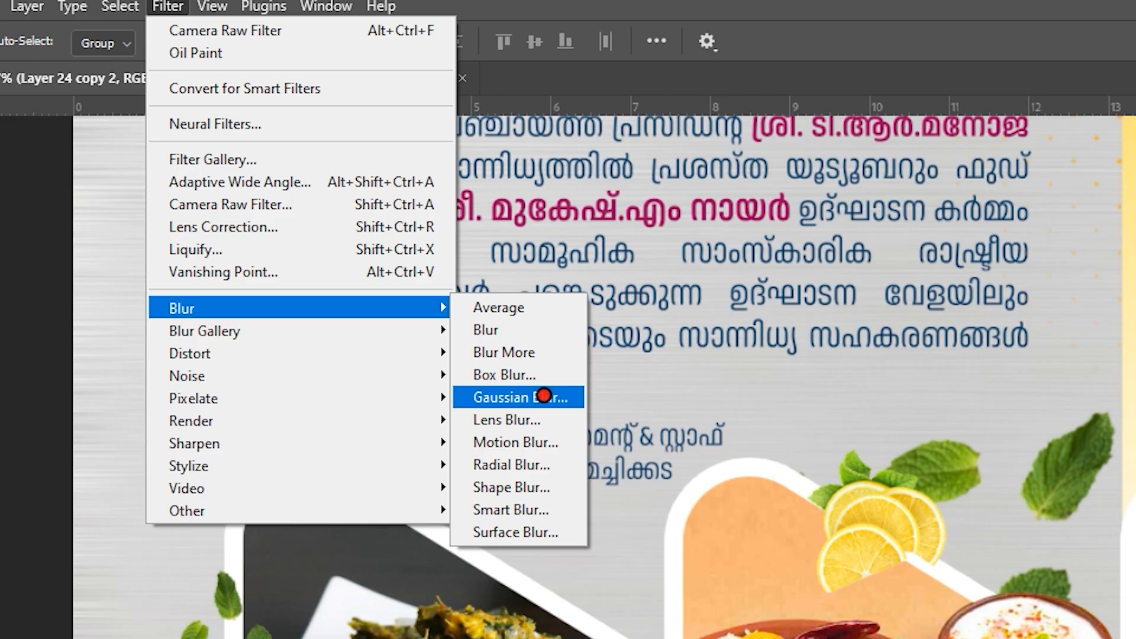
left_click(541, 397)
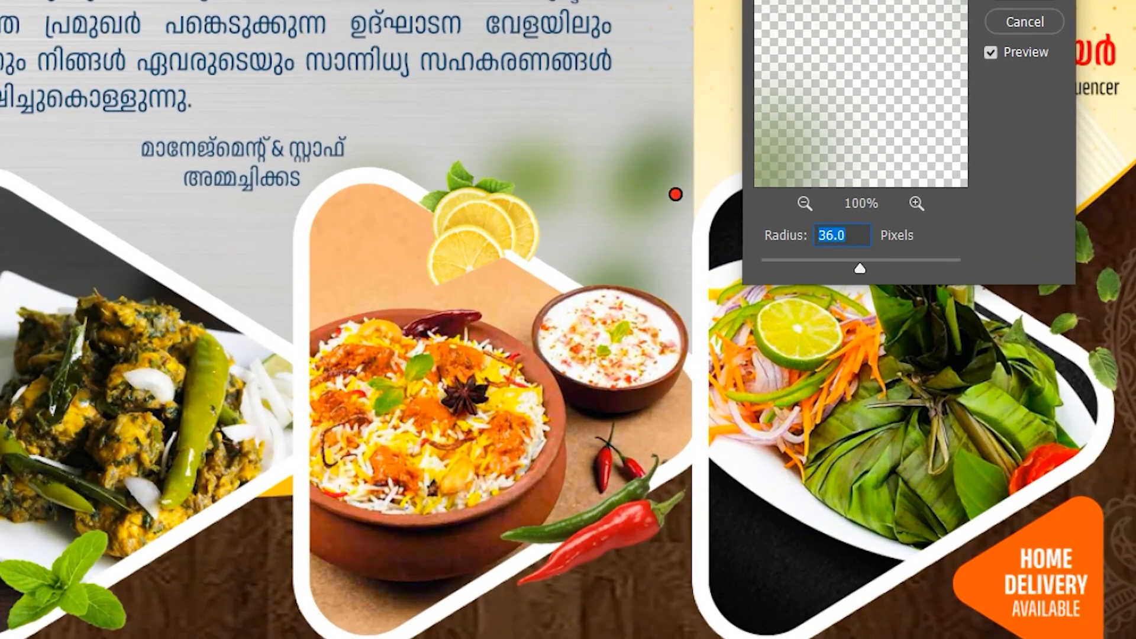
left_click_drag(859, 267, 841, 269)
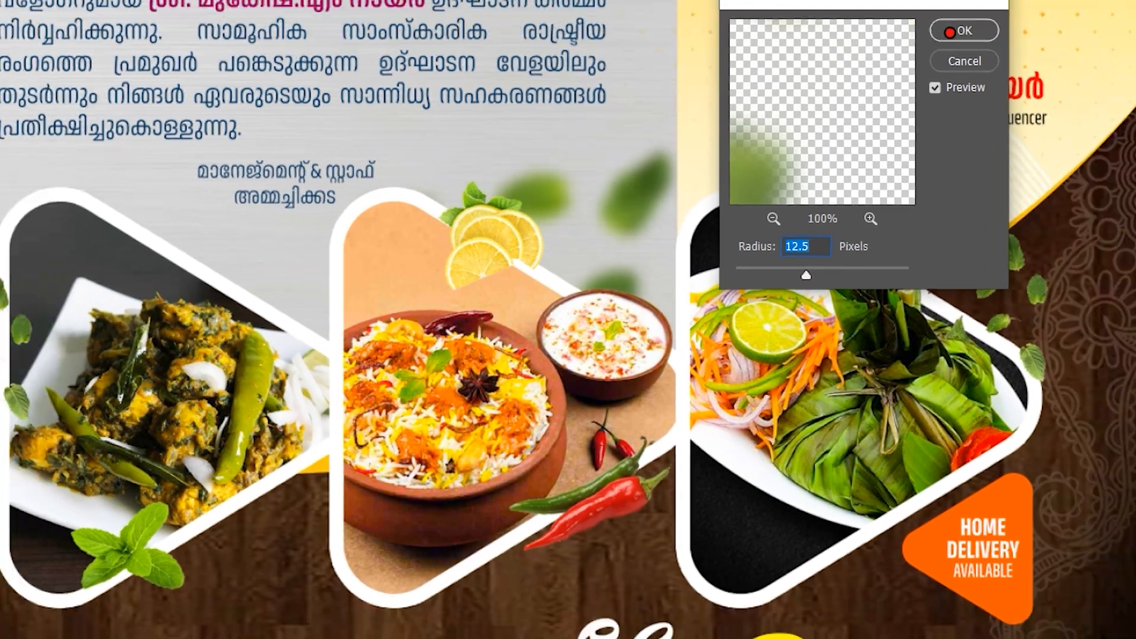
left_click(951, 31)
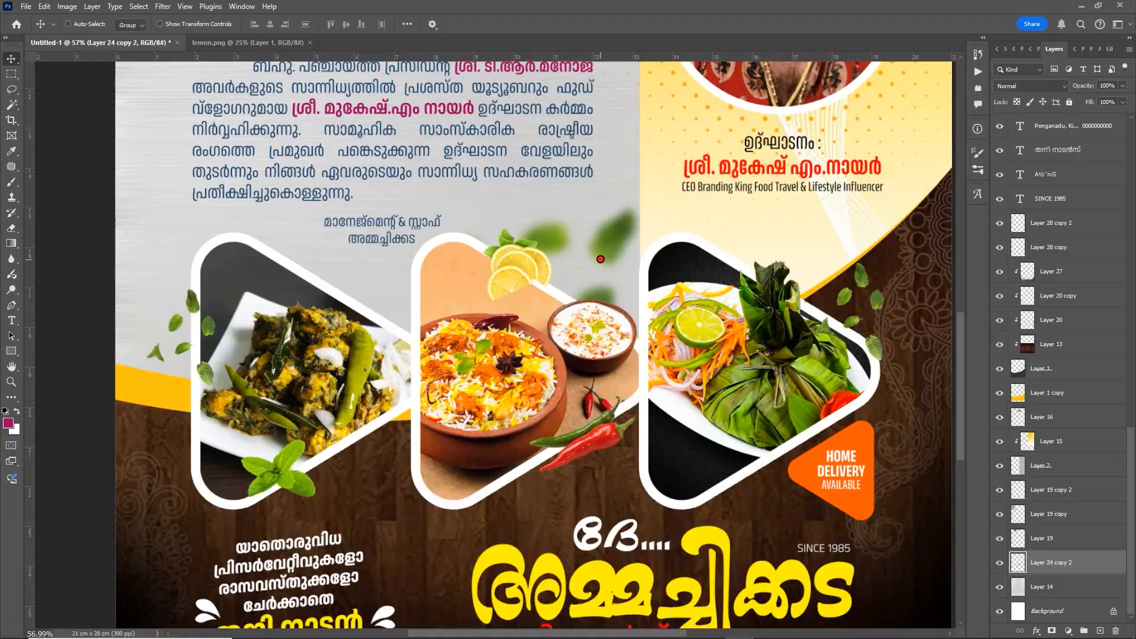
Duplicate the blurred leaves, scale the copy to about 77%, rotate it about 49° and place it between the first two dish photos
left_click_drag(622, 214, 331, 287)
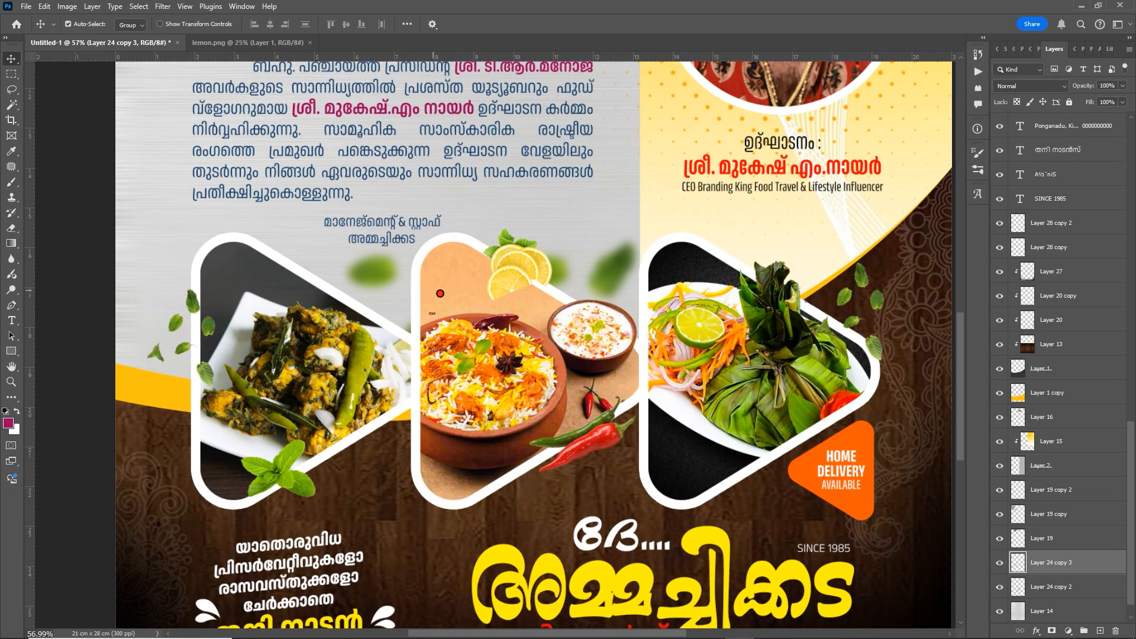
key("ctrl+t")
left_click_drag(488, 266, 506, 371)
left_click_drag(419, 305, 376, 311)
left_click_drag(475, 342, 410, 302)
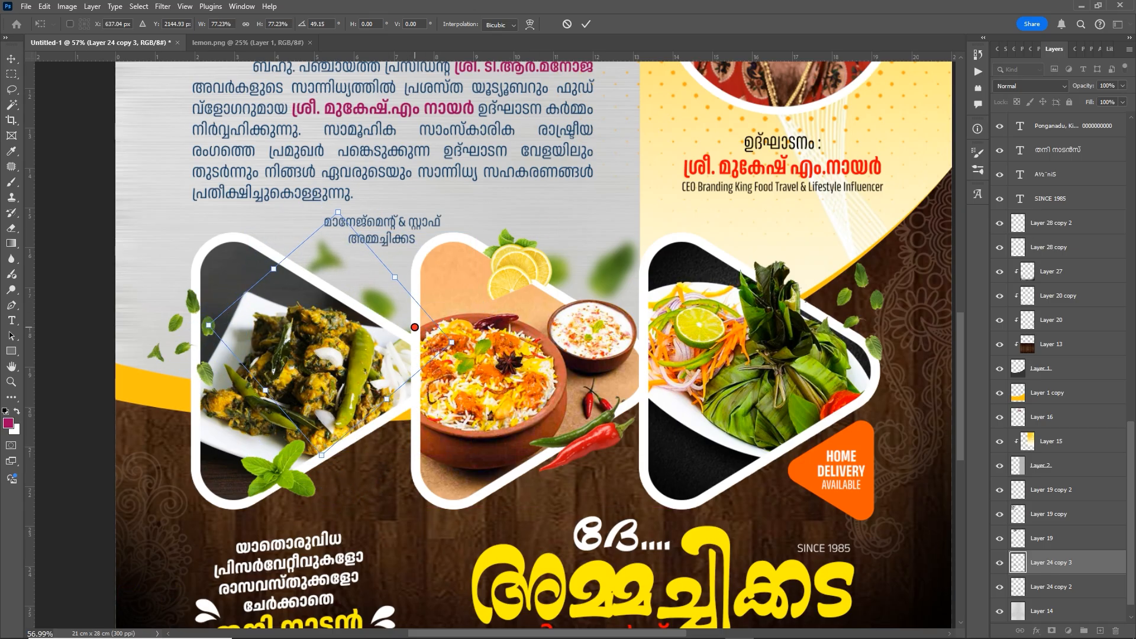
key("Return")
Add a Bevel & Emboss effect with the Chisel Hard technique to the large yellow restaurant name
scroll(422, 325, "down", 3)
scroll(422, 324, "down", 4)
left_click_drag(485, 342, 545, 394)
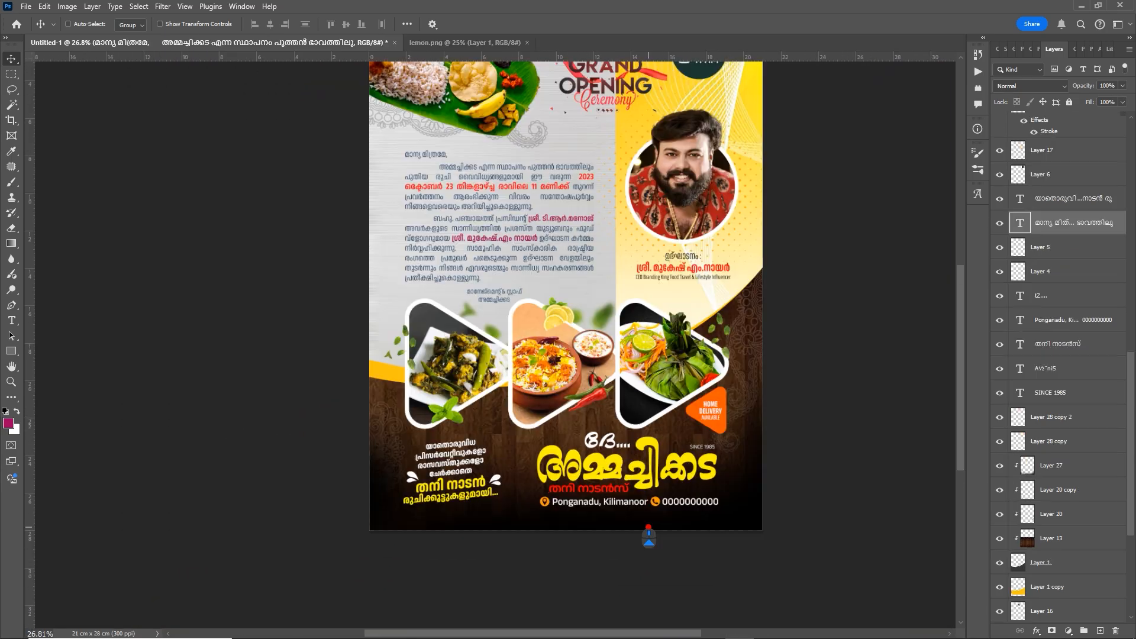
scroll(649, 533, "up", 4)
scroll(641, 472, "up", 7)
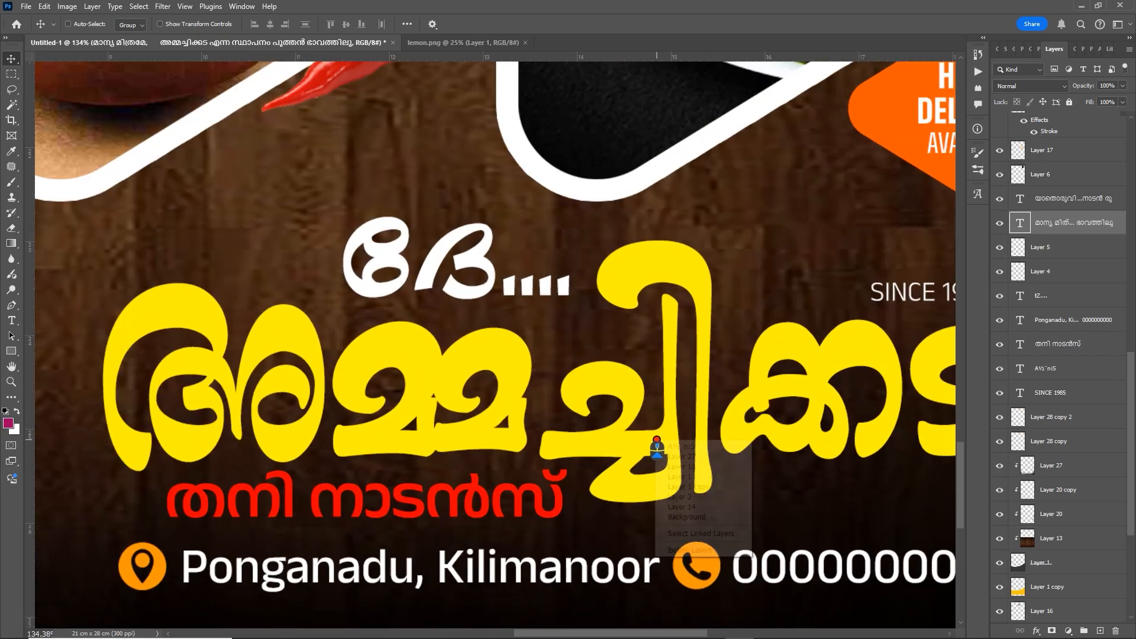
left_click(662, 453, "ctrl")
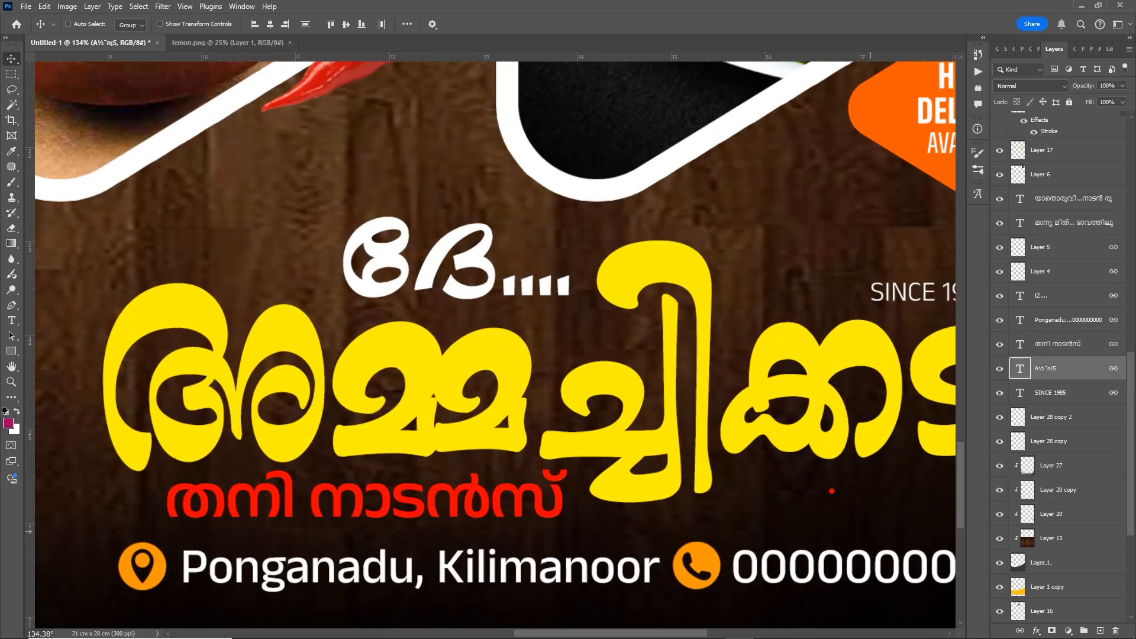
left_click(1036, 630)
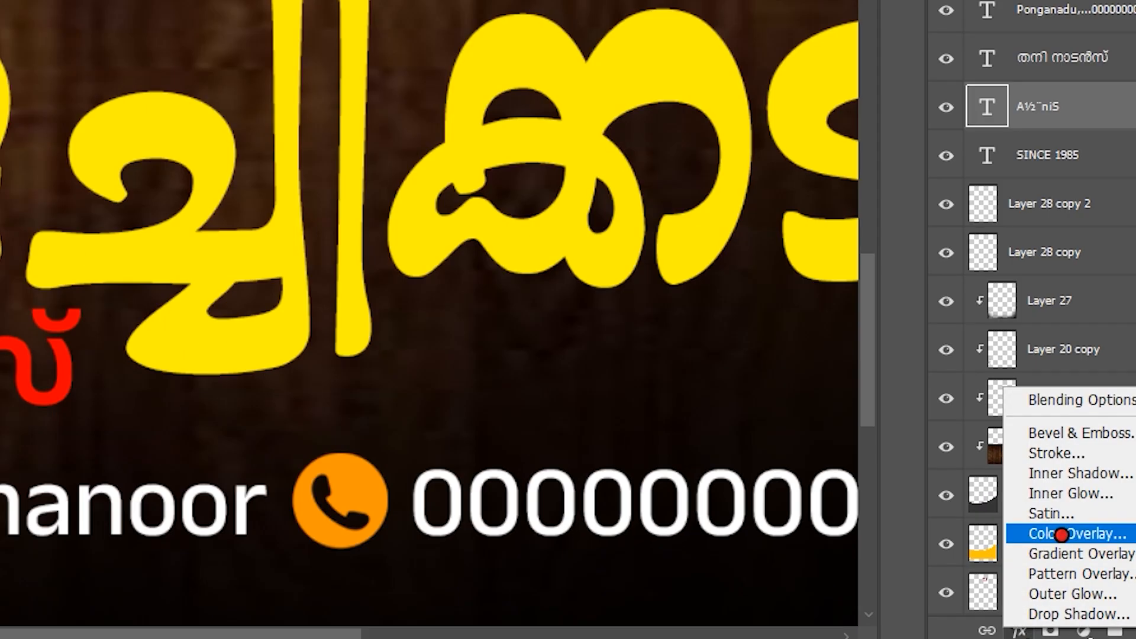
left_click(1046, 531)
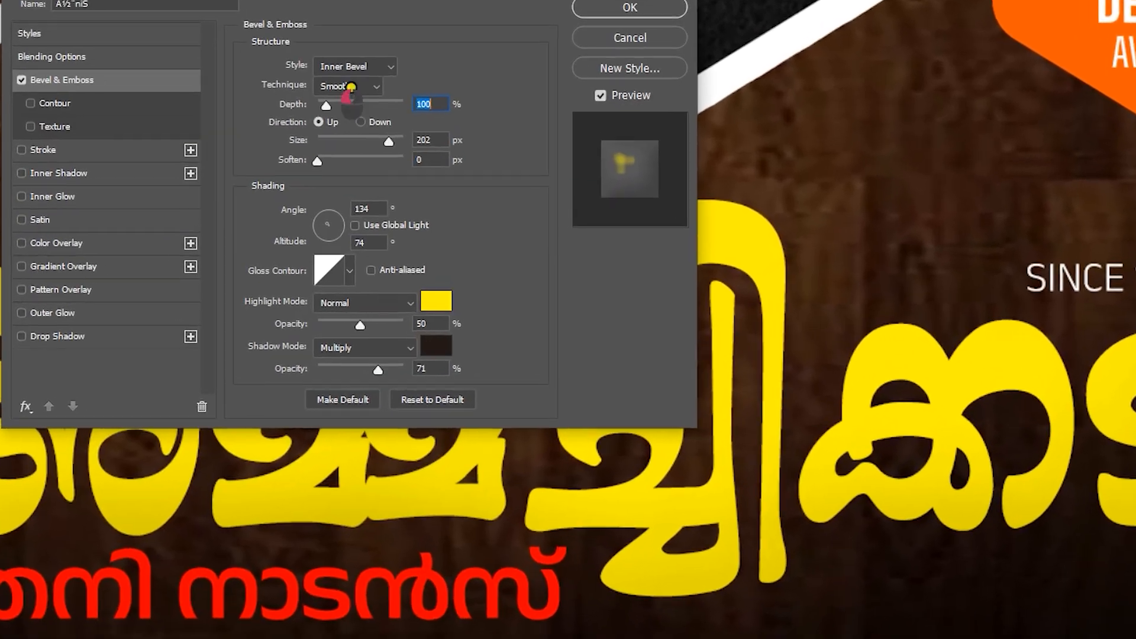
left_click(367, 105)
left_click(367, 127)
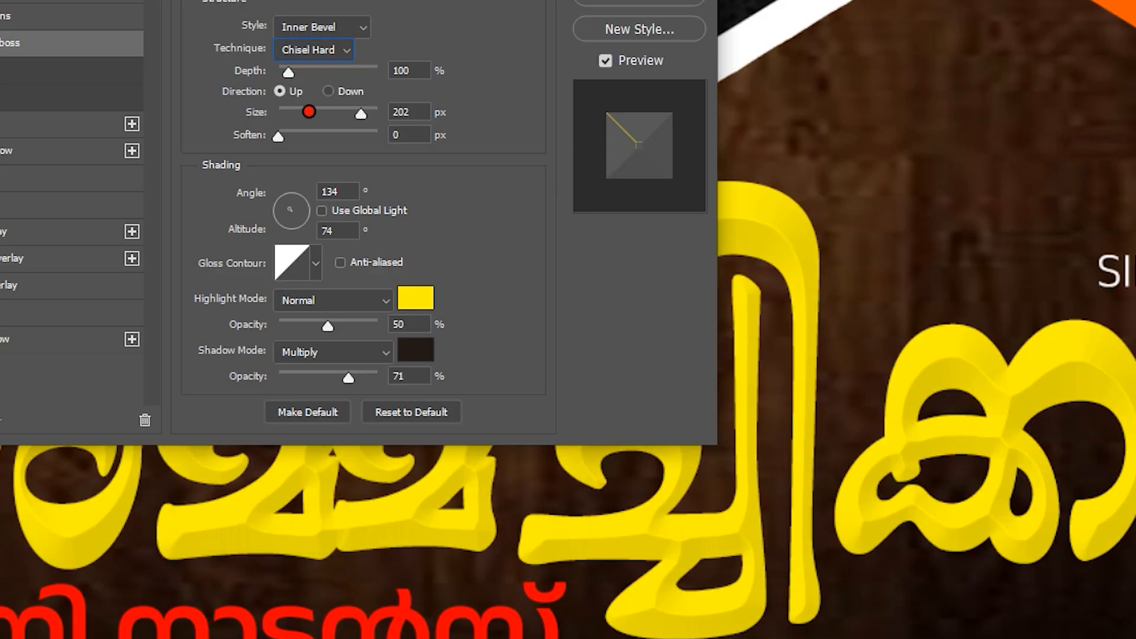
Set the bevel size to 65 px, with highlight opacity at 81% and shadow opacity at 77%
left_click(309, 112)
left_click(360, 325)
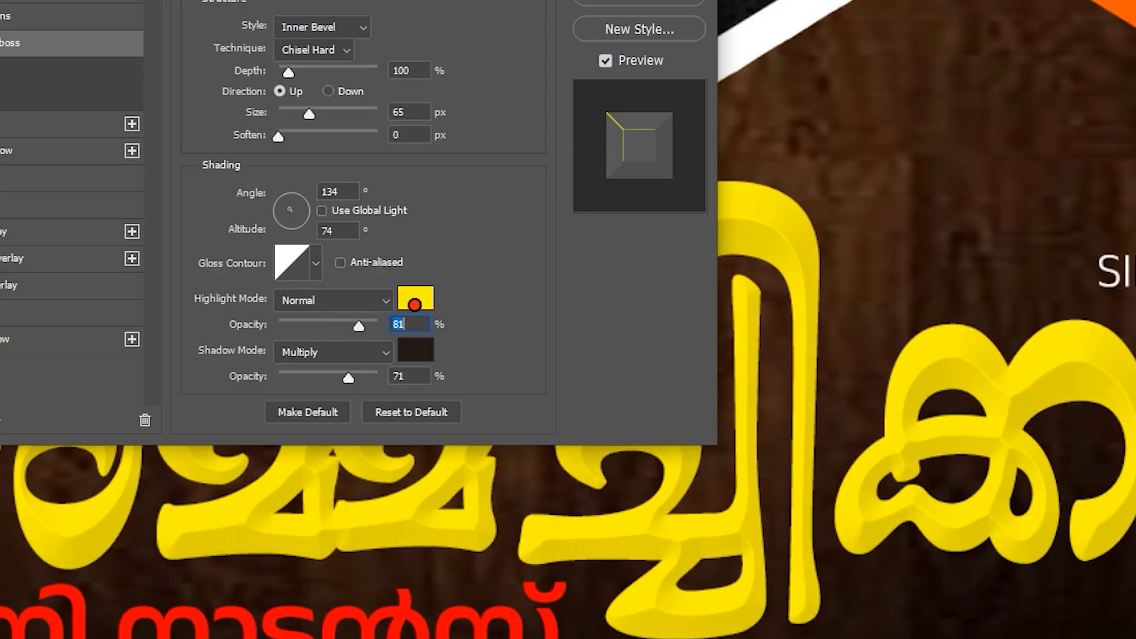
left_click(355, 377)
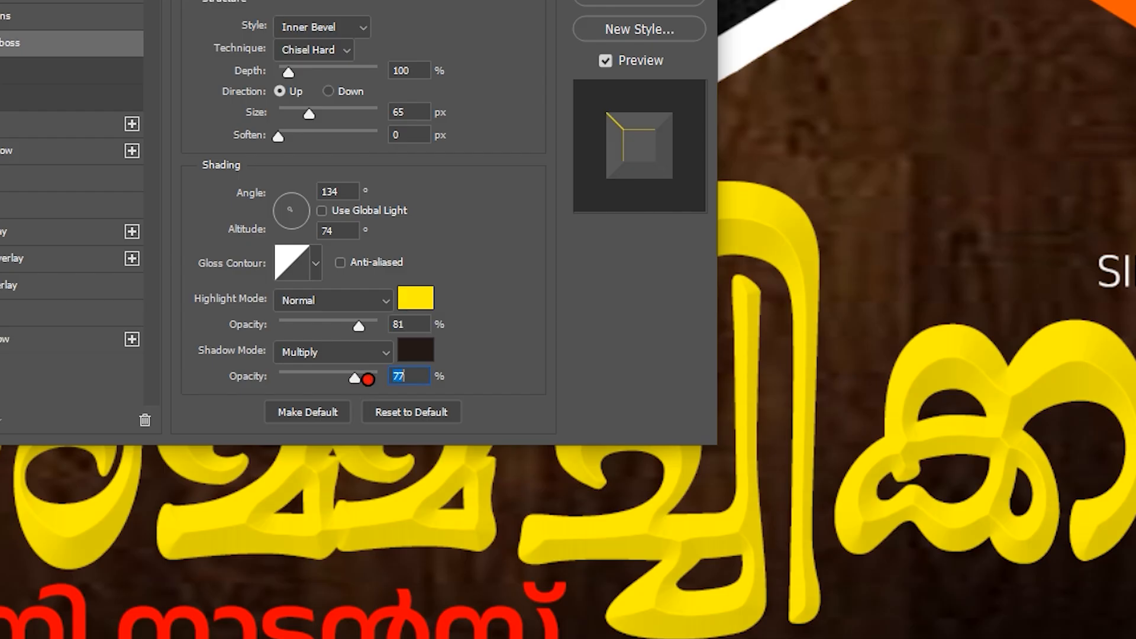
Change the bevel's shadow colour to a bright orange-red and increase the shadow opacity
left_click(416, 350)
mouse_move(850, 604)
left_mouse_down()
mouse_move(886, 490)
mouse_move(896, 493)
left_mouse_up()
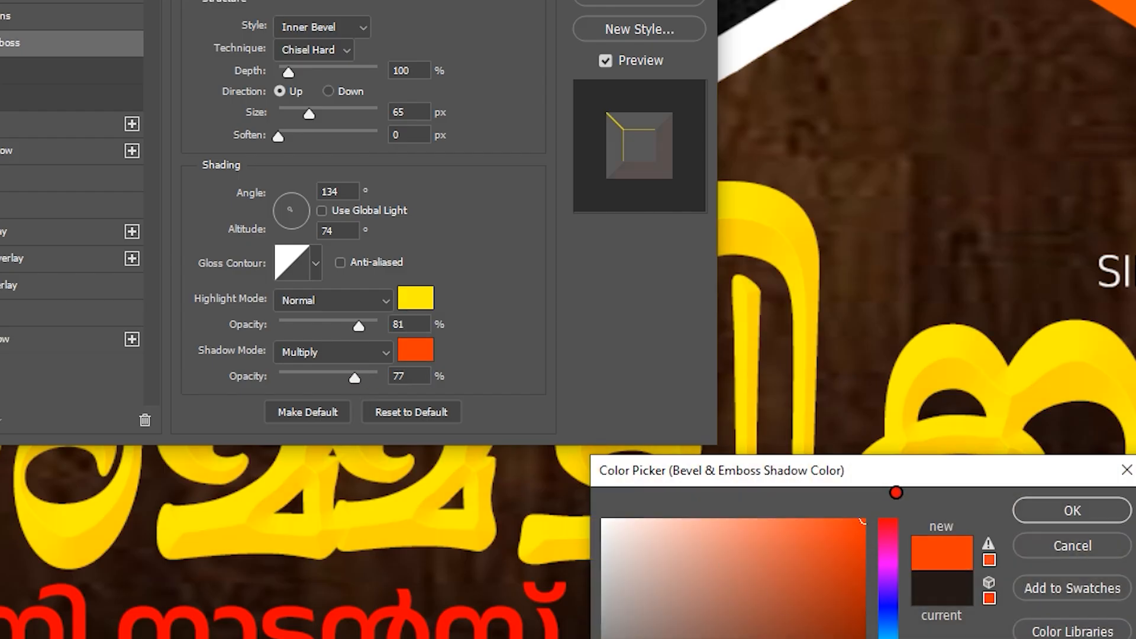
left_click(1044, 513)
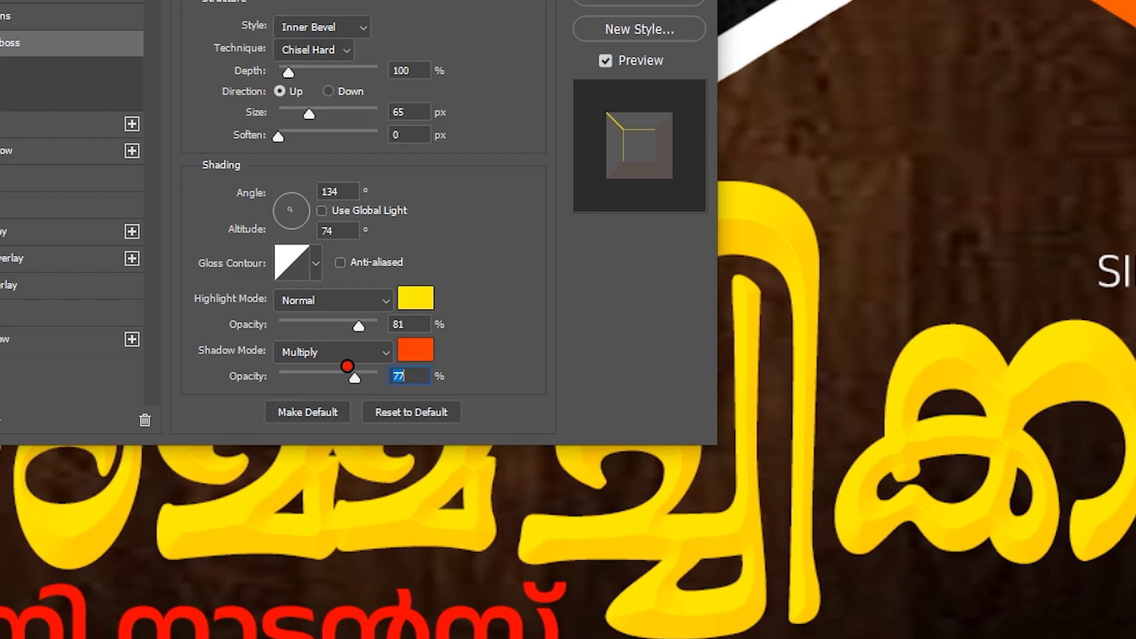
left_click_drag(356, 378, 366, 378)
Give the bevel the three-peaked gloss contour, readjust its shadow opacity and apply the layer style
left_click(317, 270)
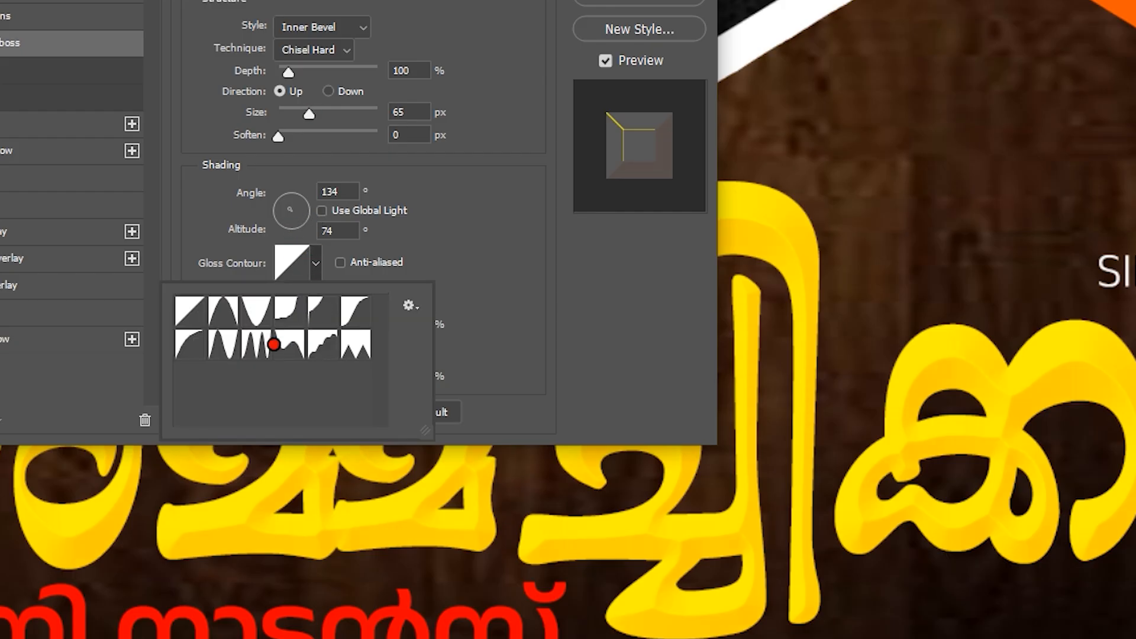
left_click(255, 351)
left_click(471, 238)
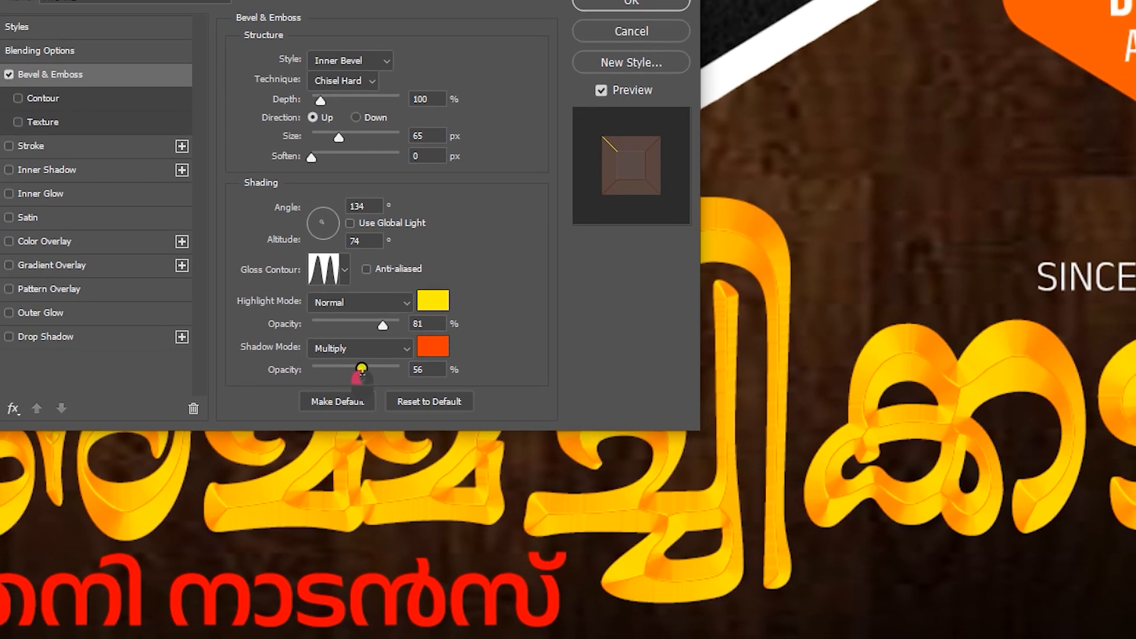
mouse_move(365, 378)
left_mouse_down()
mouse_move(329, 376)
mouse_move(383, 363)
left_mouse_up()
left_click(624, 45)
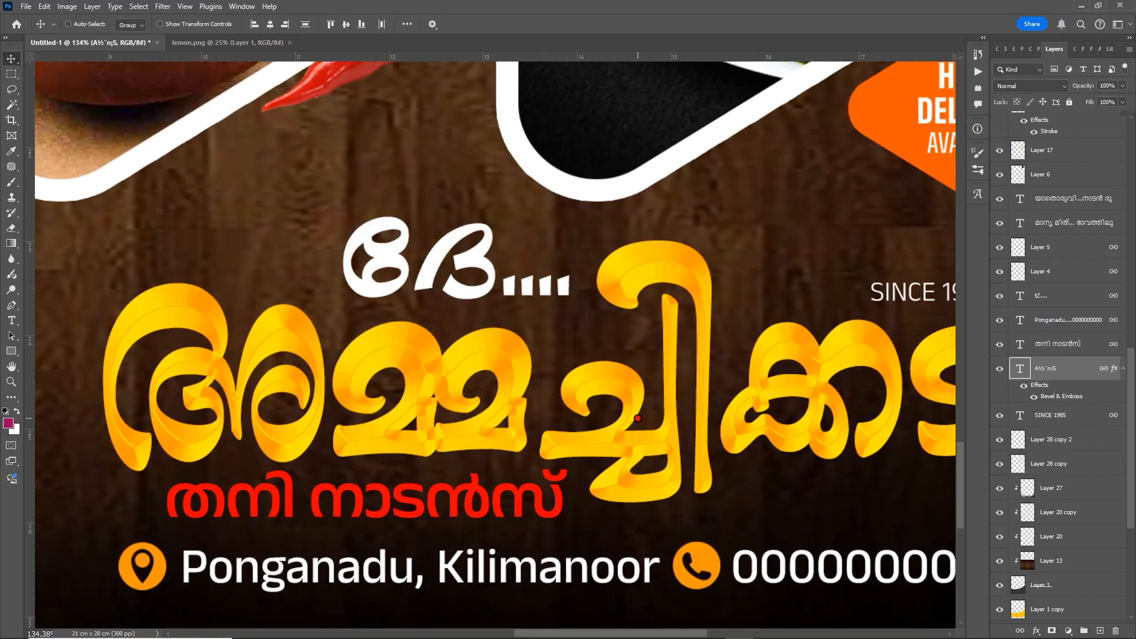
Examine the embossed restaurant name up close and against the flyer's lower section without the interface panels
scroll(638, 419, "up", 3)
left_click_drag(197, 452, 470, 321)
key("Tab")
scroll(469, 320, "down", 5)
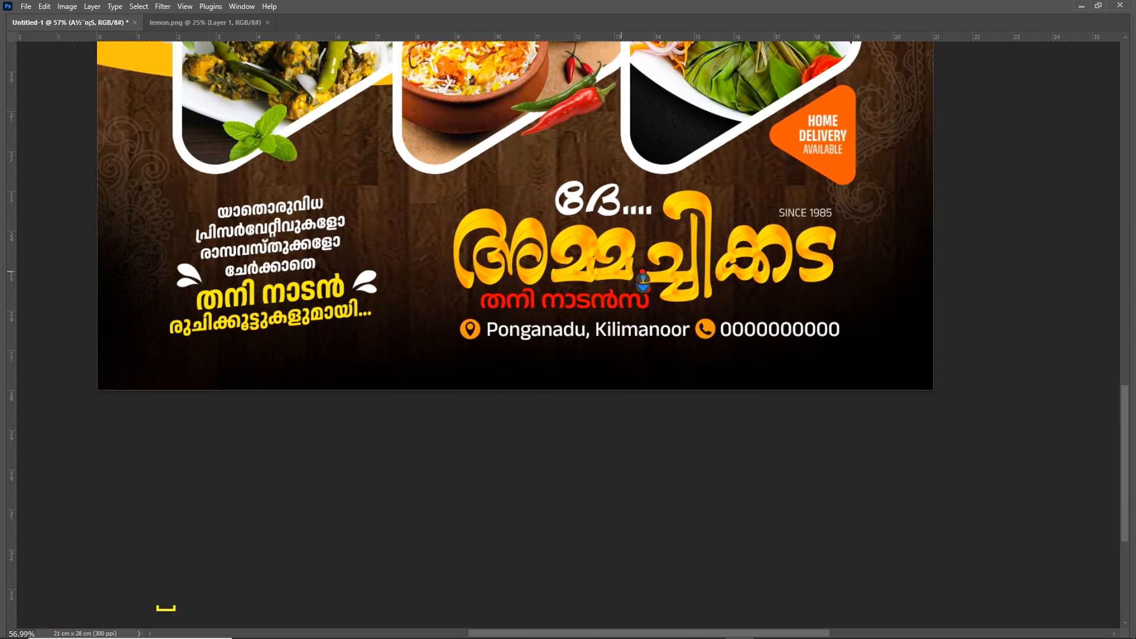
left_click_drag(642, 281, 593, 334)
scroll(591, 350, "up", 3)
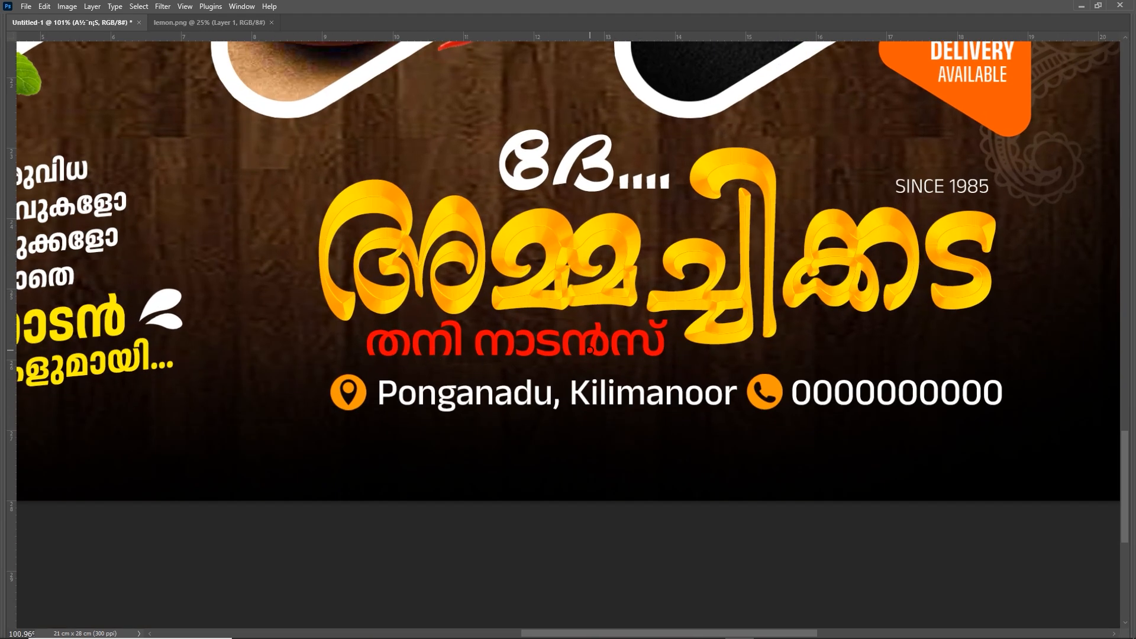
left_click_drag(622, 346, 563, 326)
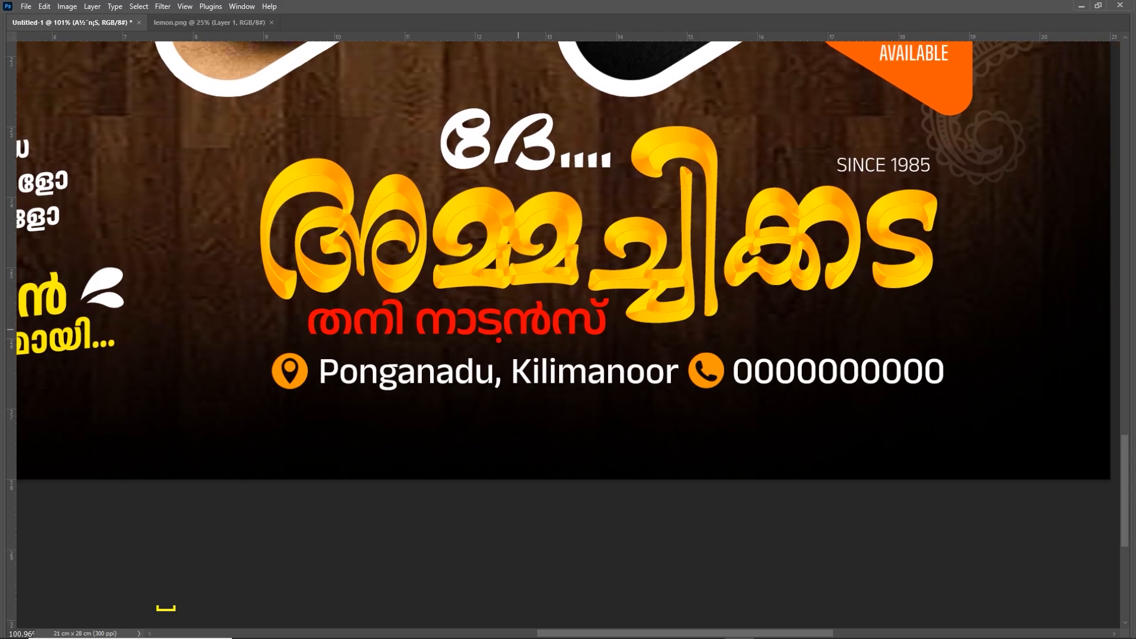
Make a very thin rectangular selection between the red tagline and the address line, spanning from the location icon to the phone number's end
key("m")
key("Tab")
right_click(12, 74)
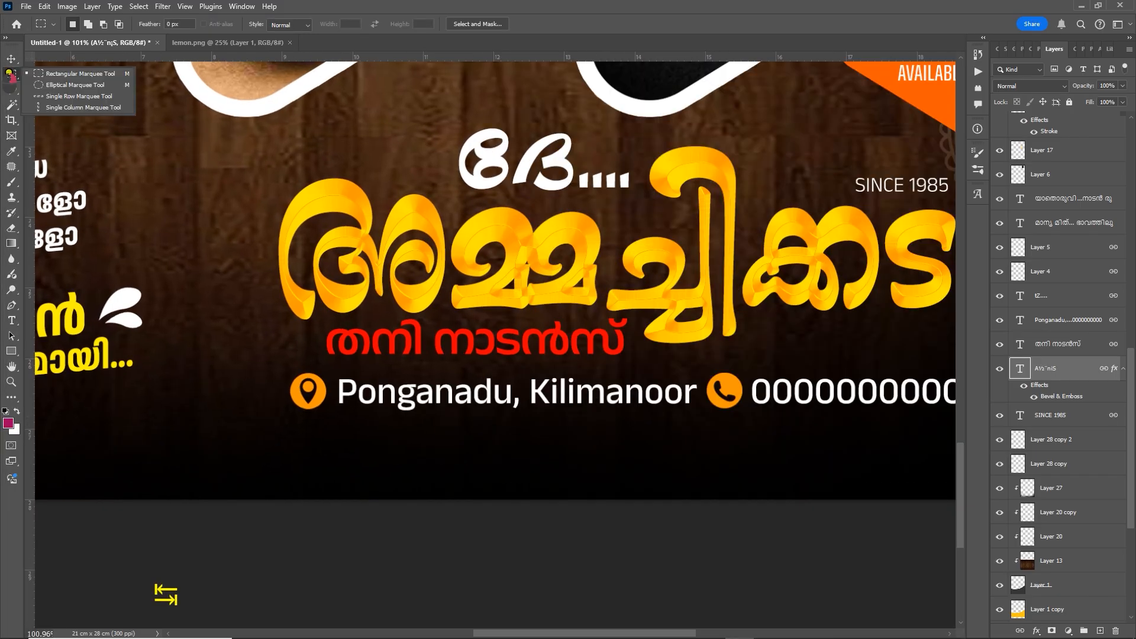
left_click(69, 75)
scroll(331, 374, "down", 3)
left_click_drag(337, 373, 276, 362)
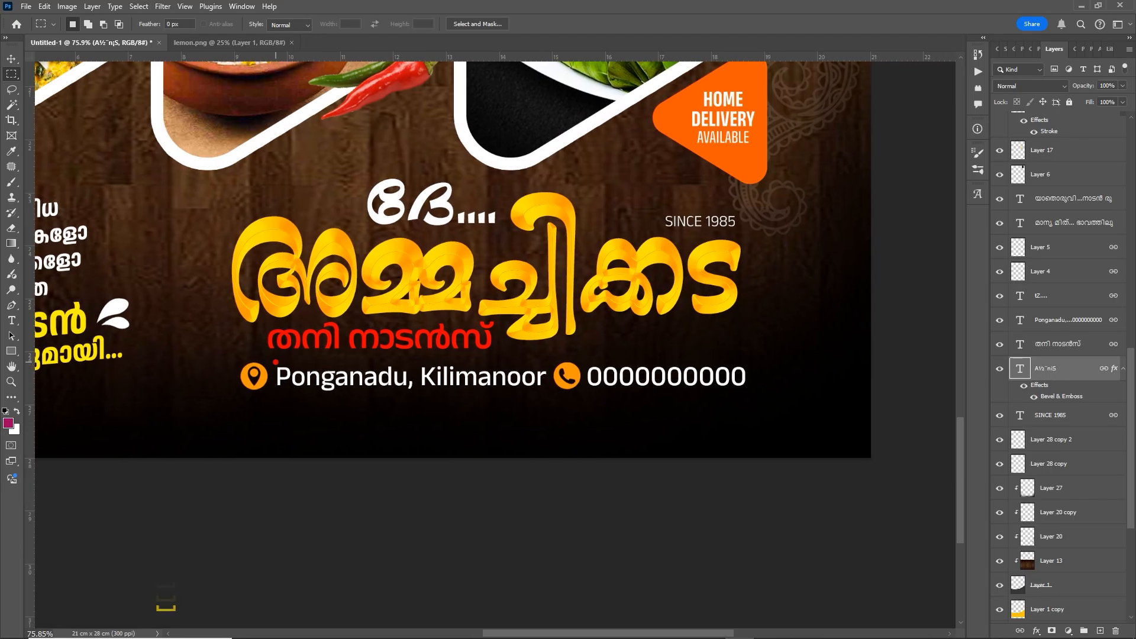
left_click_drag(721, 358, 746, 354)
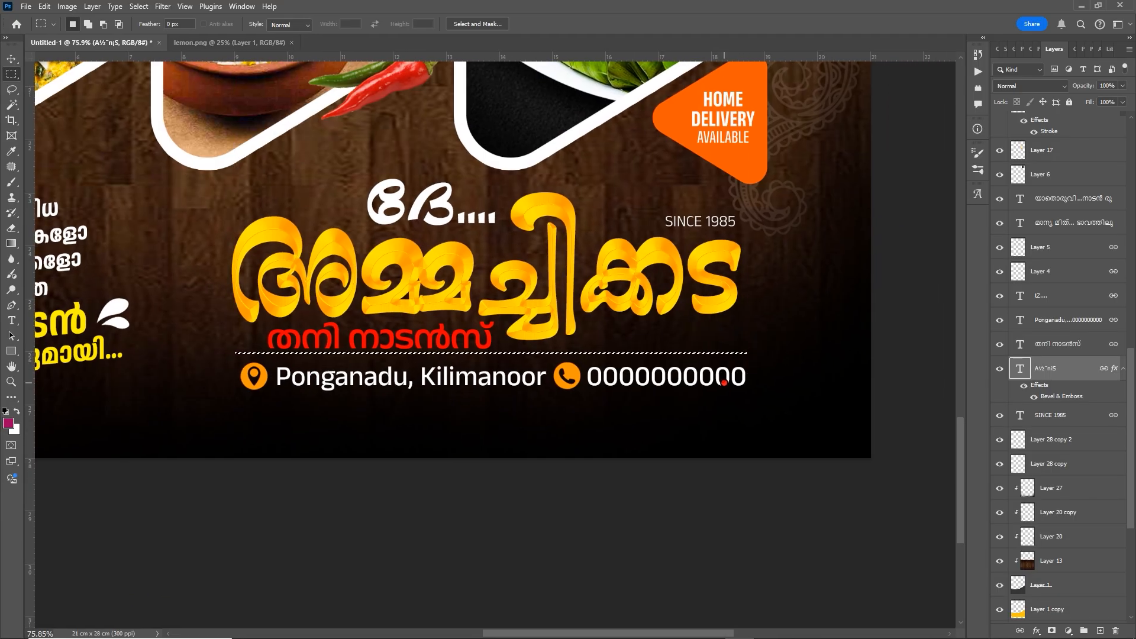
Fill the thin strip with white on a new layer, deselect it and nudge the line slightly down
key("ctrl+shift+n")
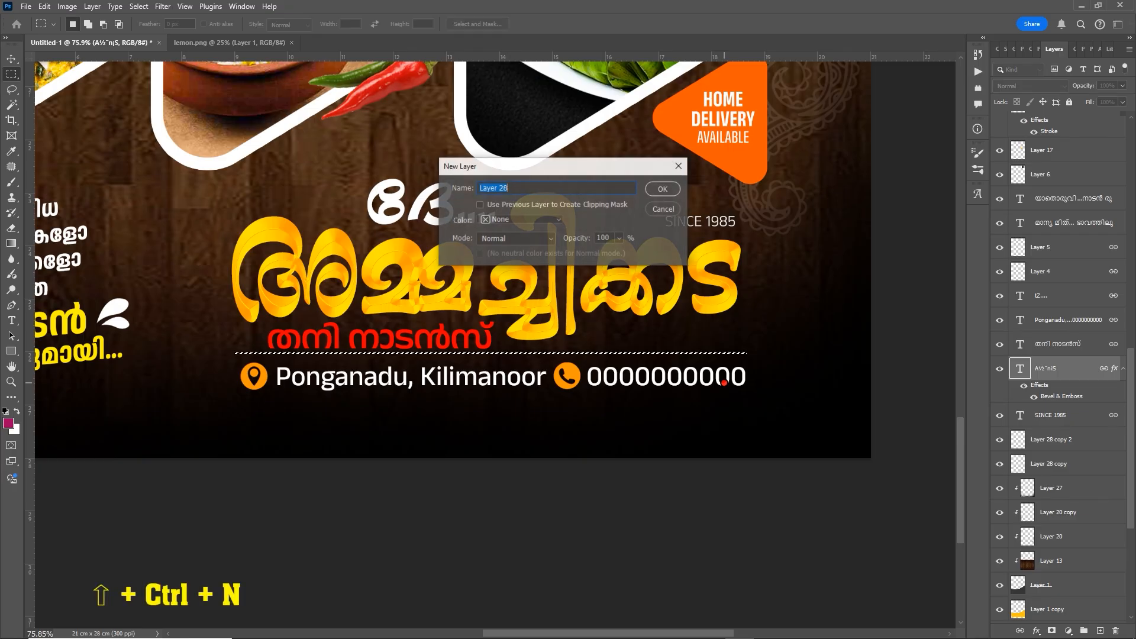
key("Return")
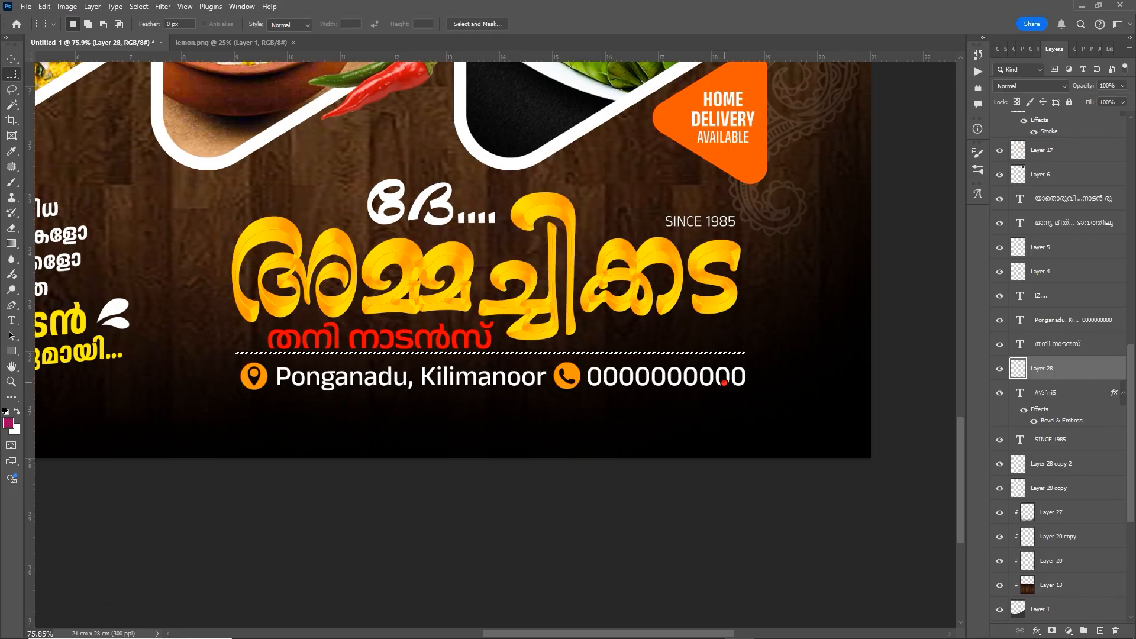
key("ctrl+Delete")
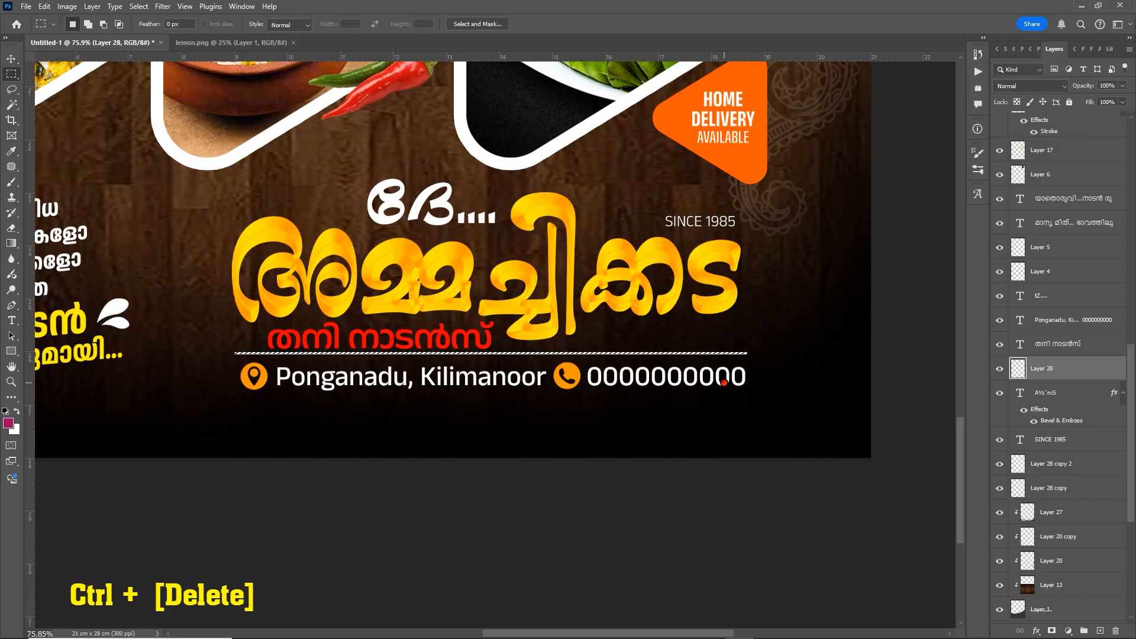
key("ctrl+d")
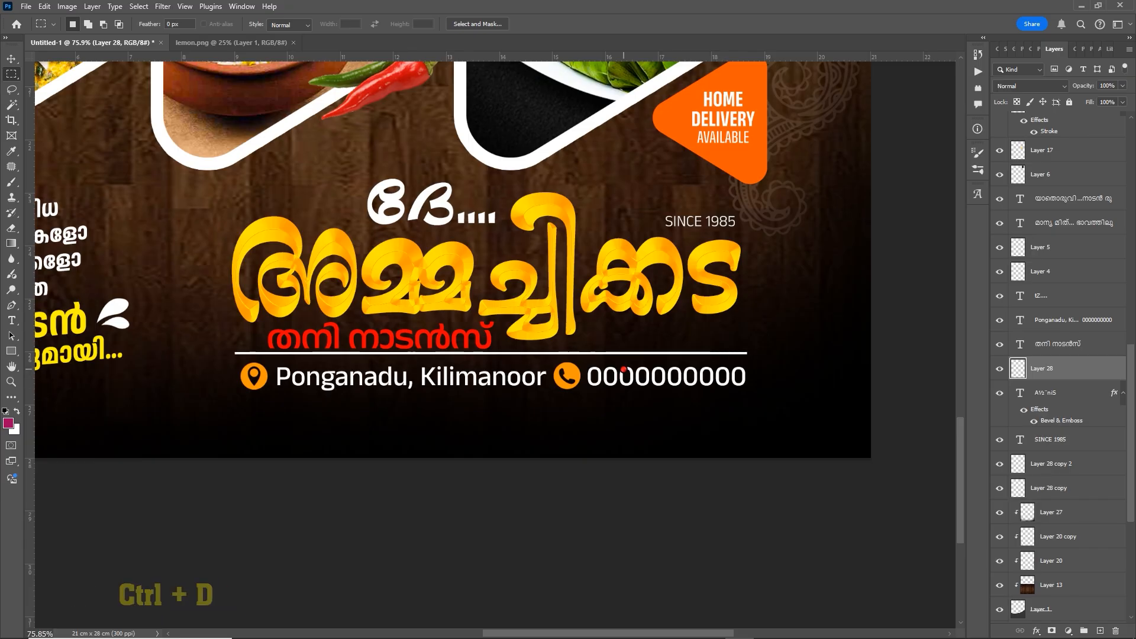
key("v")
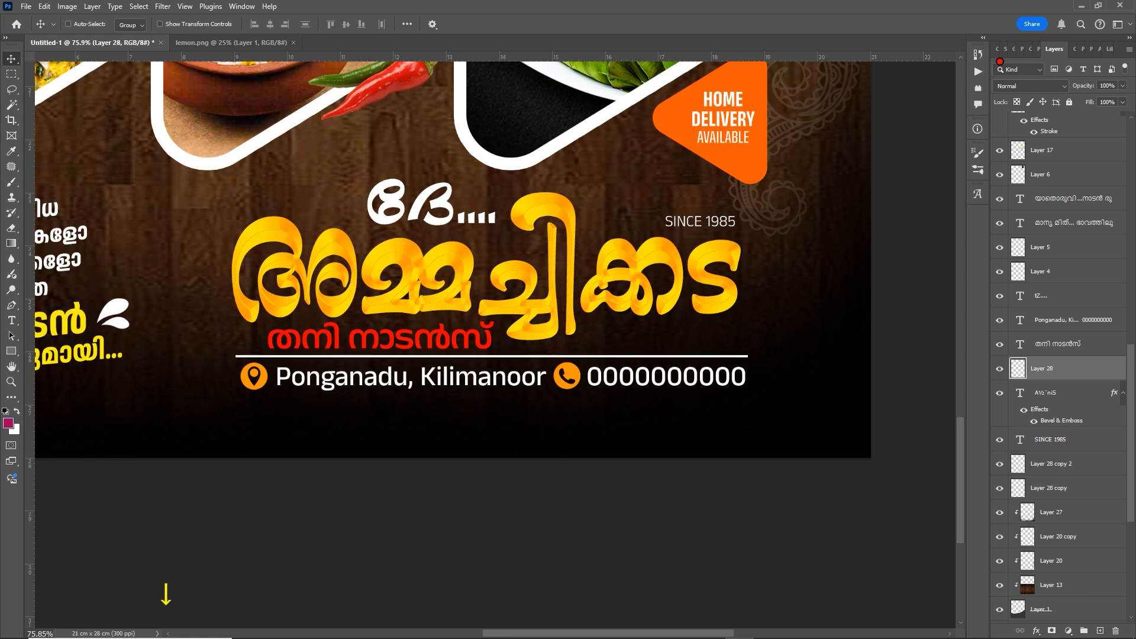
Reduce the white divider line's layer opacity to 25%
left_click(1005, 53)
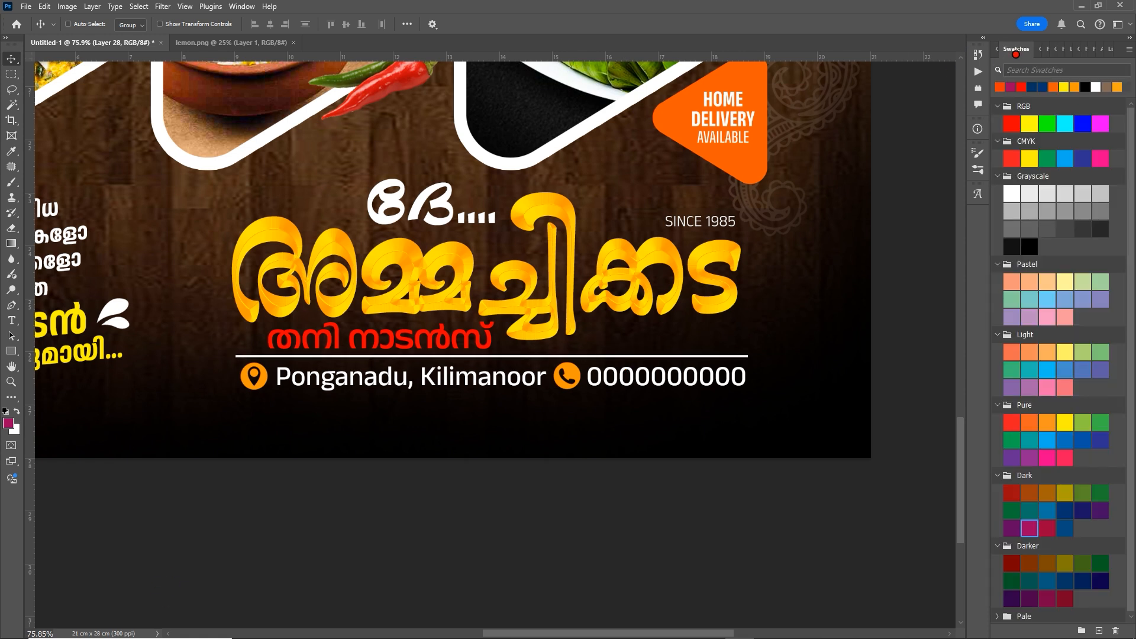
key("F7")
left_click(1123, 86)
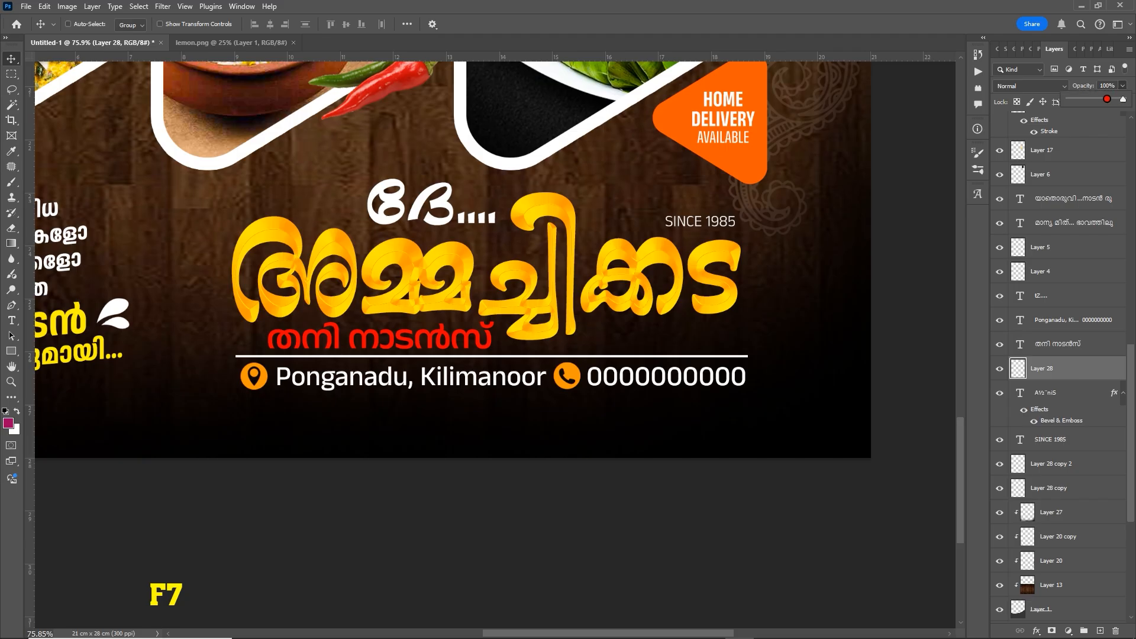
left_click_drag(1104, 101, 1081, 102)
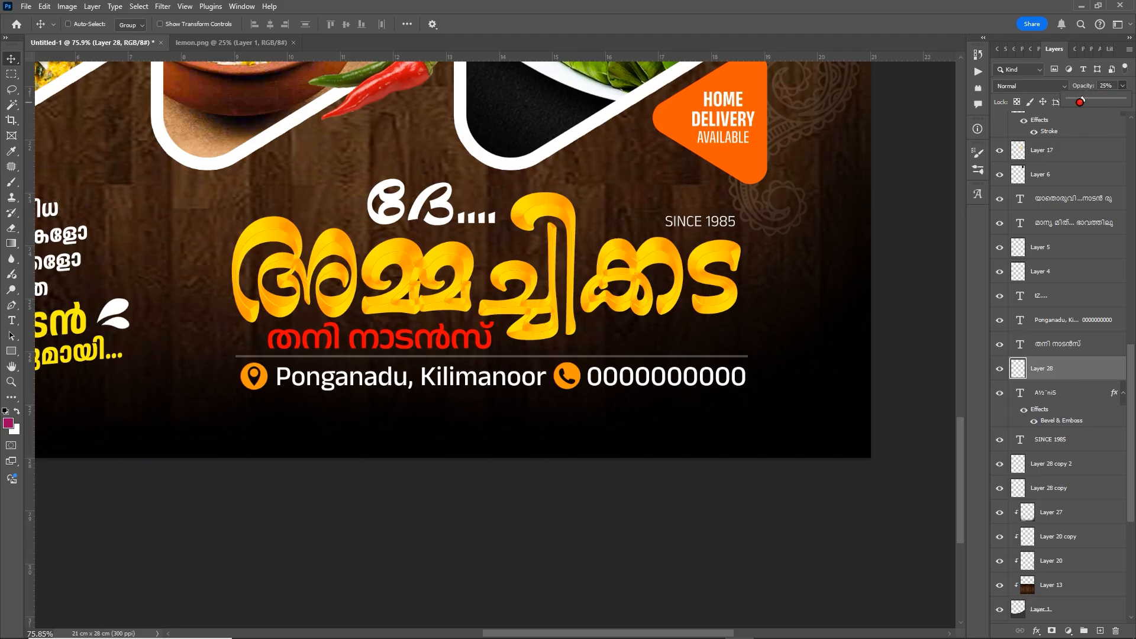
Add a new empty layer directly above the flyer's grey textured background layer
scroll(769, 343, "down", 6)
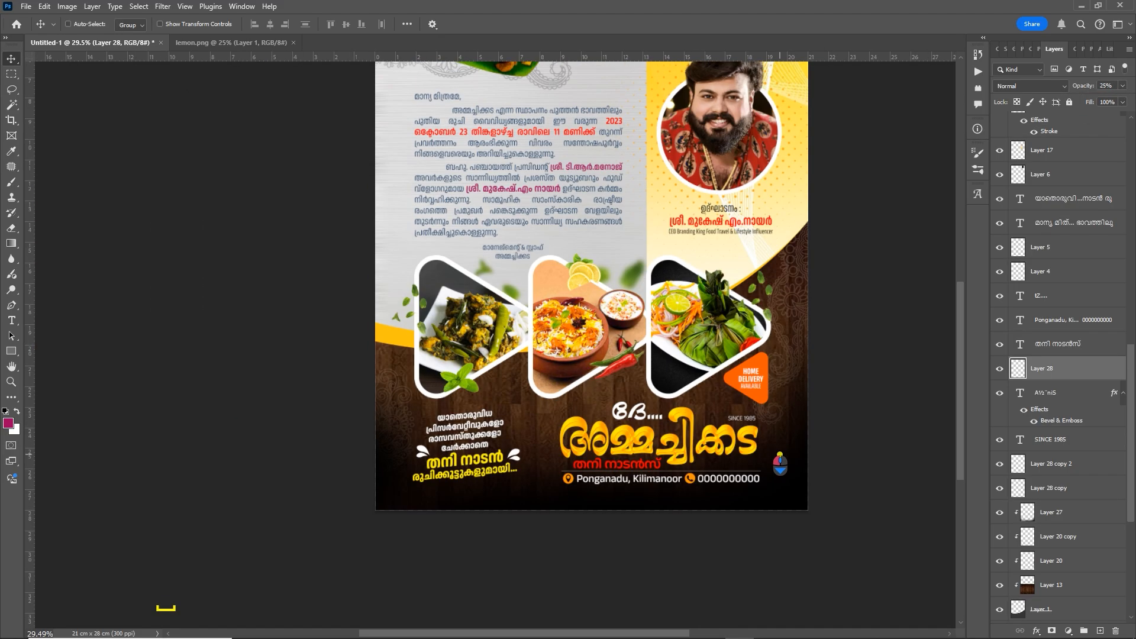
left_click_drag(775, 403, 719, 419)
key("Tab")
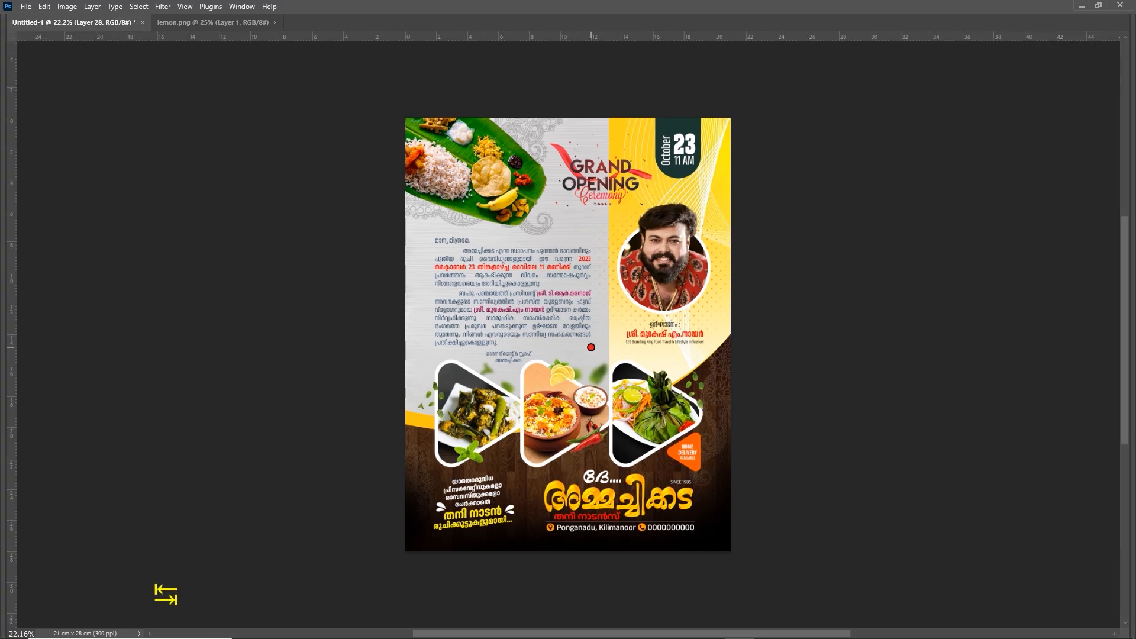
scroll(589, 343, "up", 1)
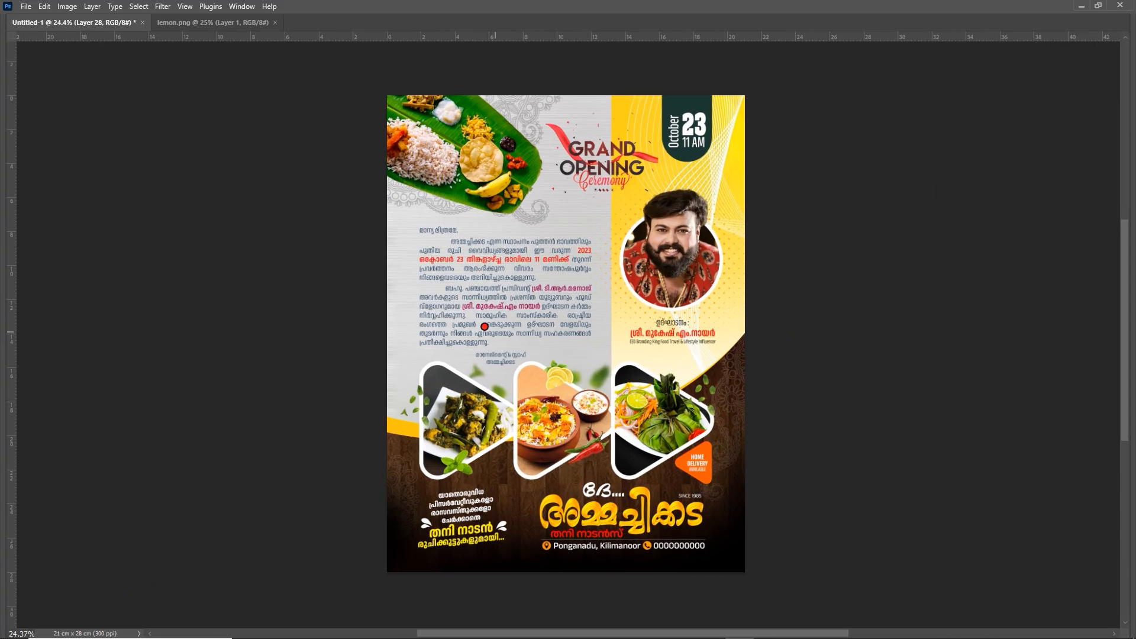
scroll(531, 287, "up", 3)
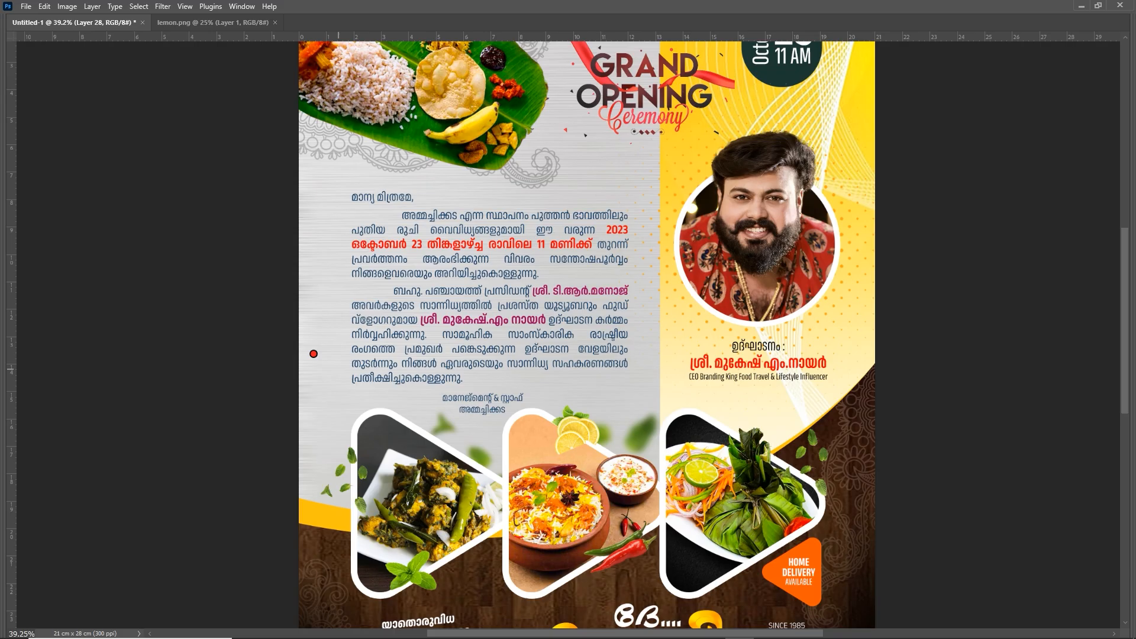
key("Tab")
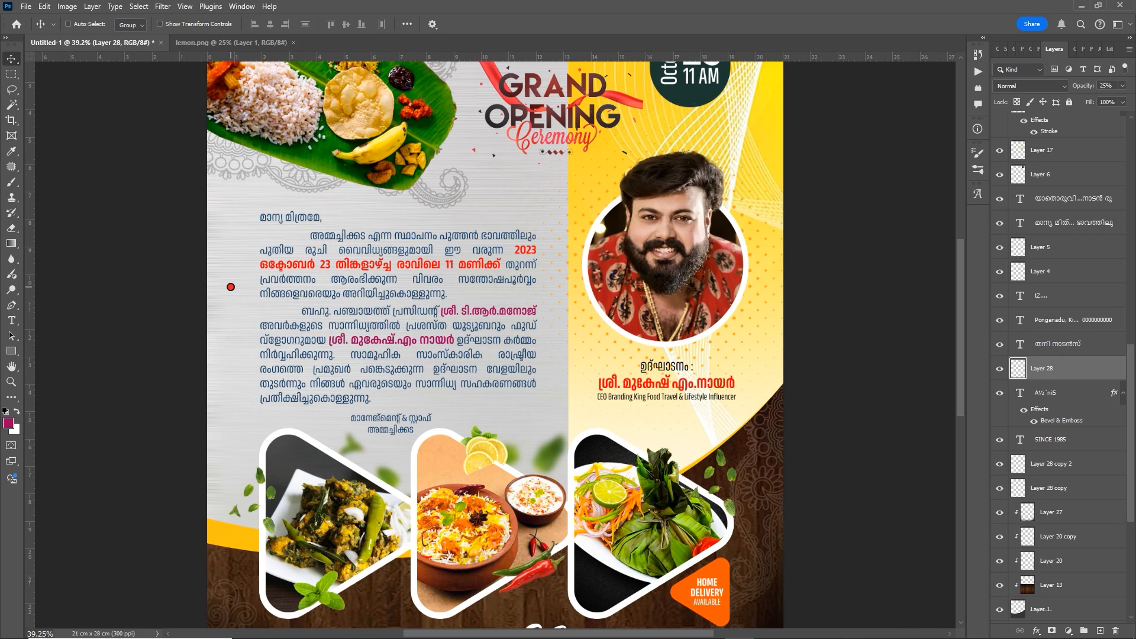
right_click(231, 287)
left_click(269, 294)
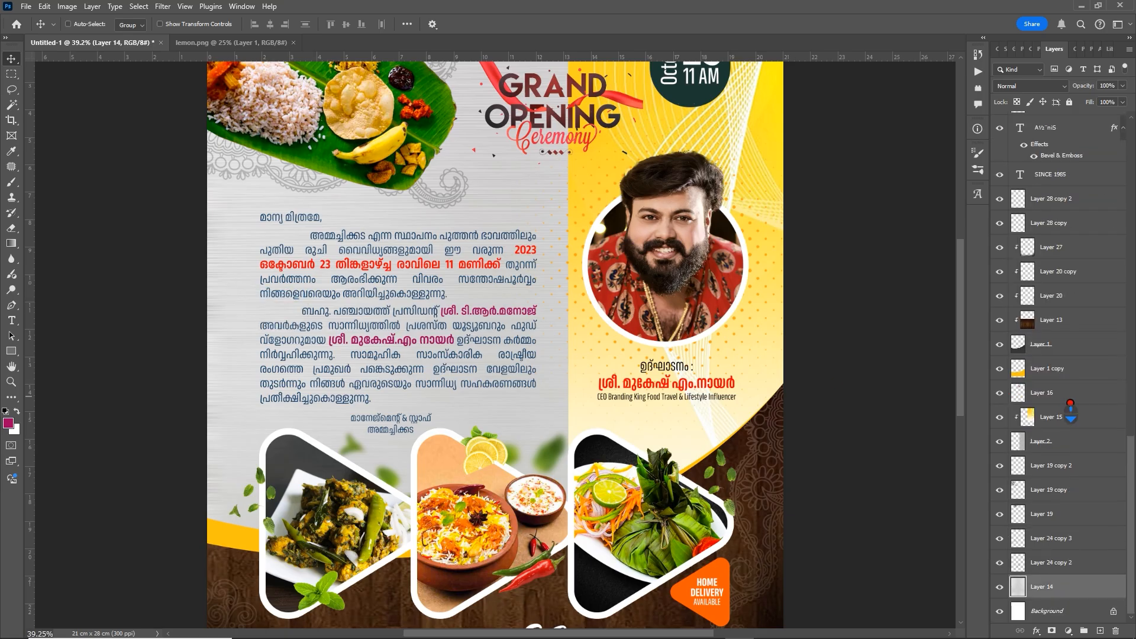
left_click(1101, 631)
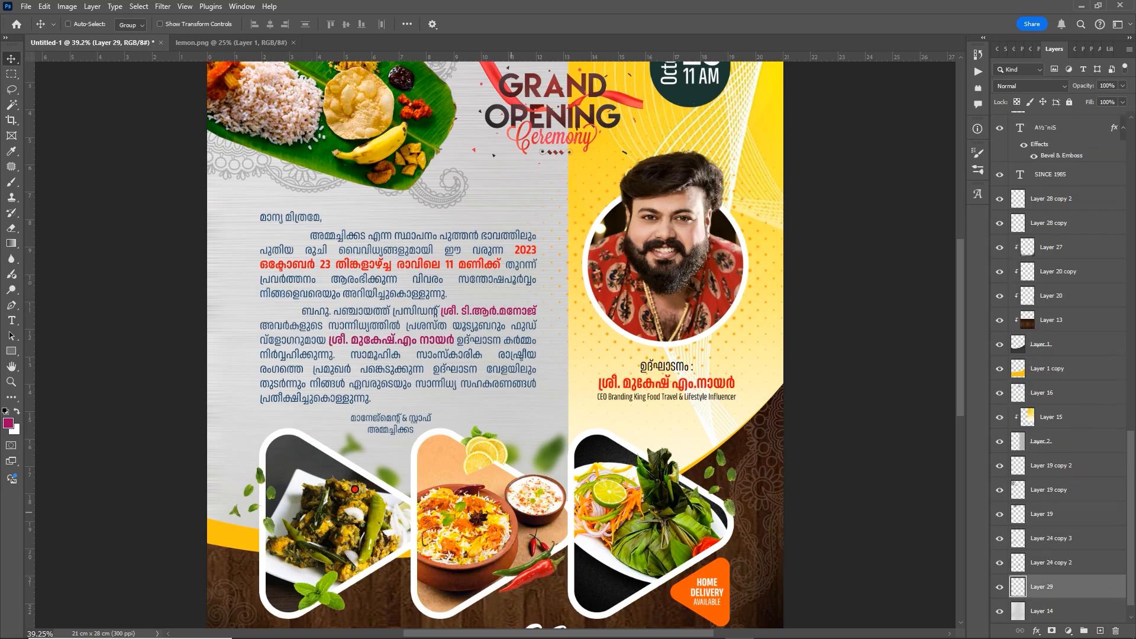
Set the foreground colour to white and paint one soft 1100 px brush dab behind the middle of the invitation text
left_click(8, 425)
left_click_drag(696, 477, 541, 394)
left_click(858, 430)
key("b")
left_click(408, 328)
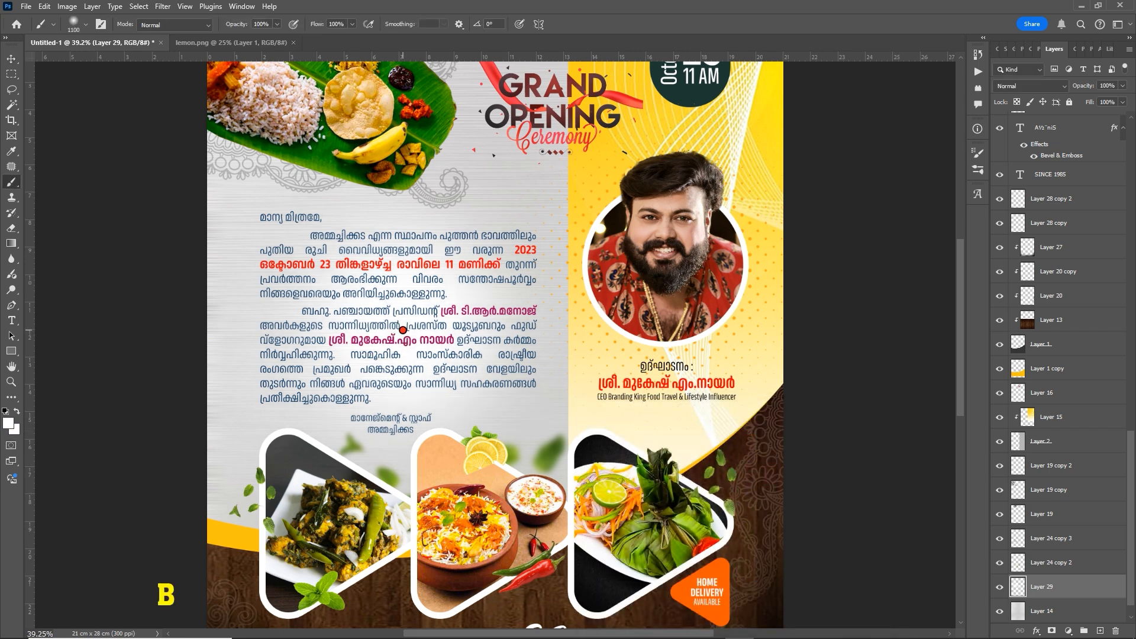
key("v")
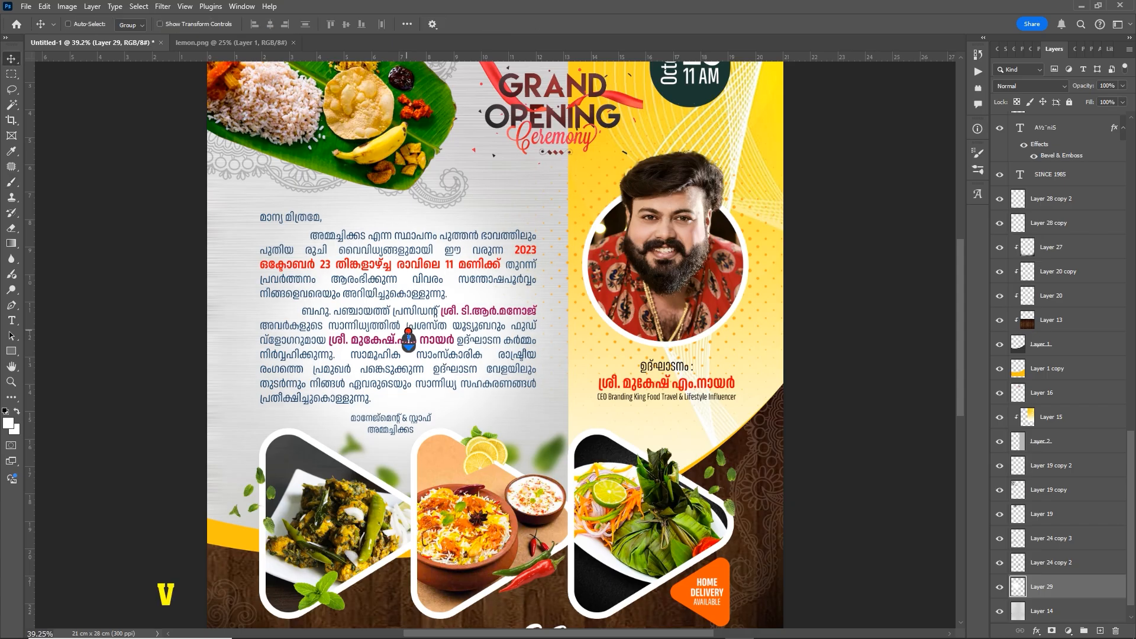
Examine the whole flyer without the interface panels to judge the brightened text area and overall layout
scroll(408, 330, "down", 3)
key("Tab")
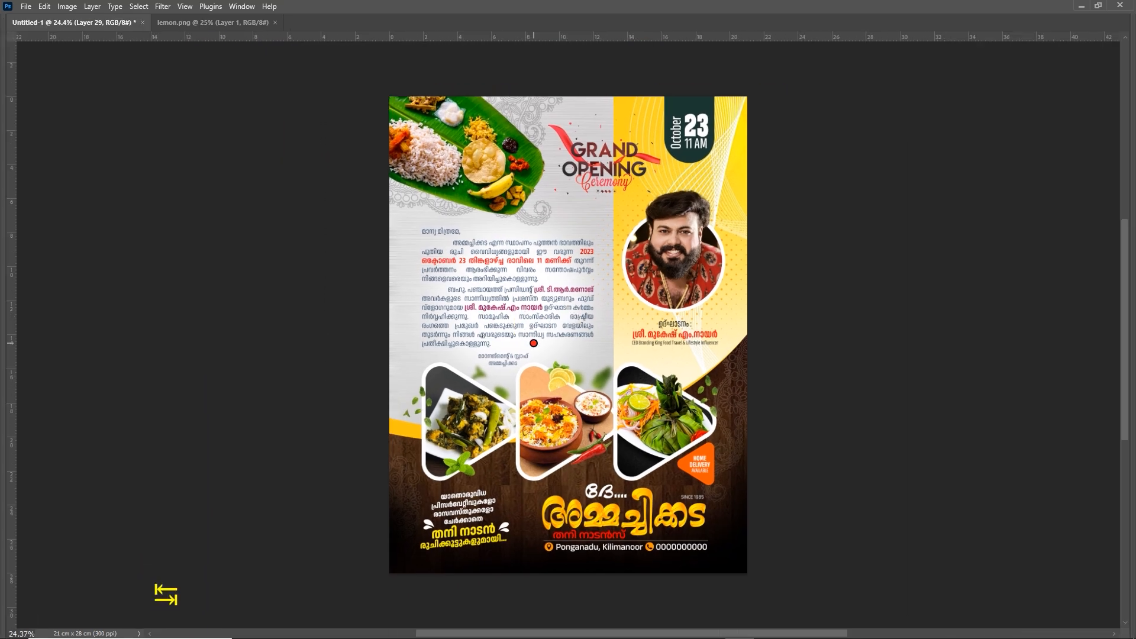
scroll(592, 338, "up", 2)
left_click_drag(593, 331, 595, 330)
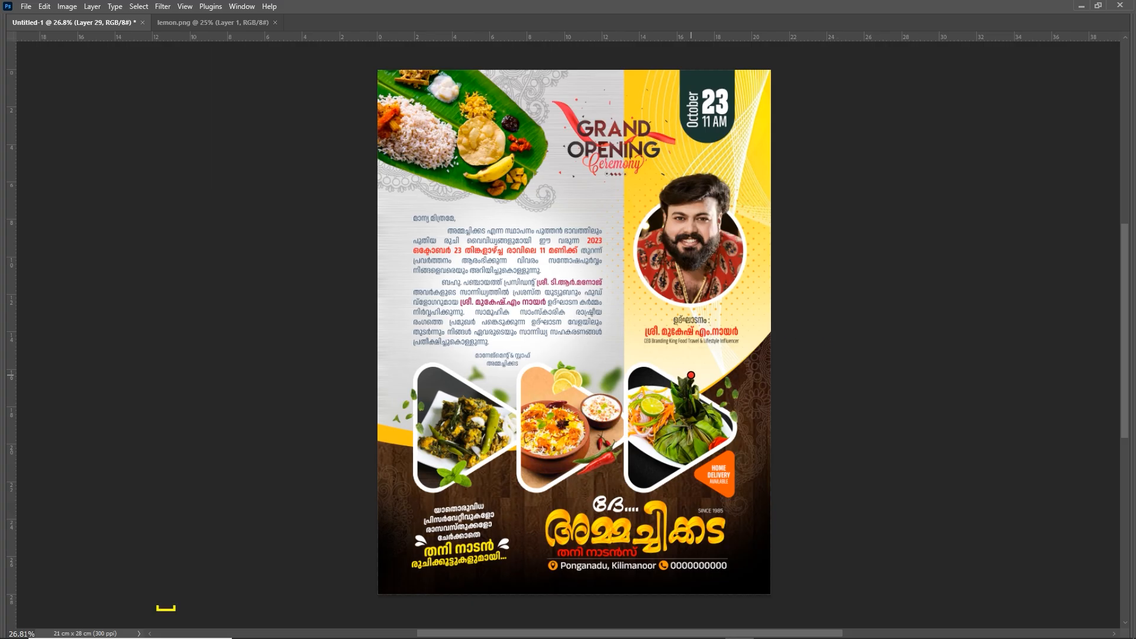
left_click_drag(695, 363, 670, 379)
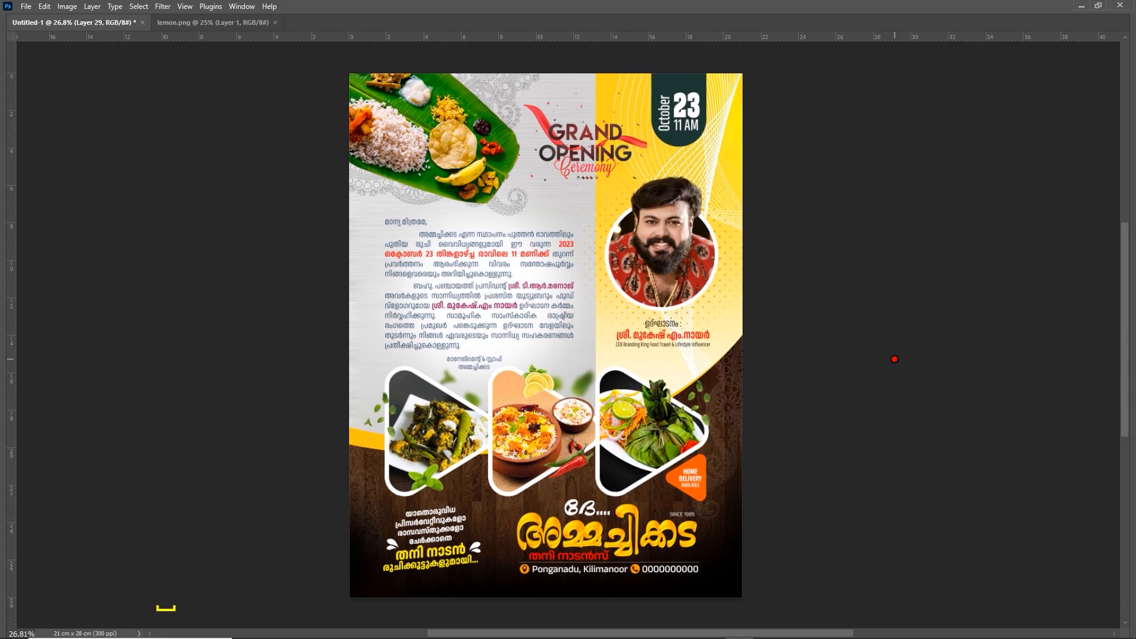